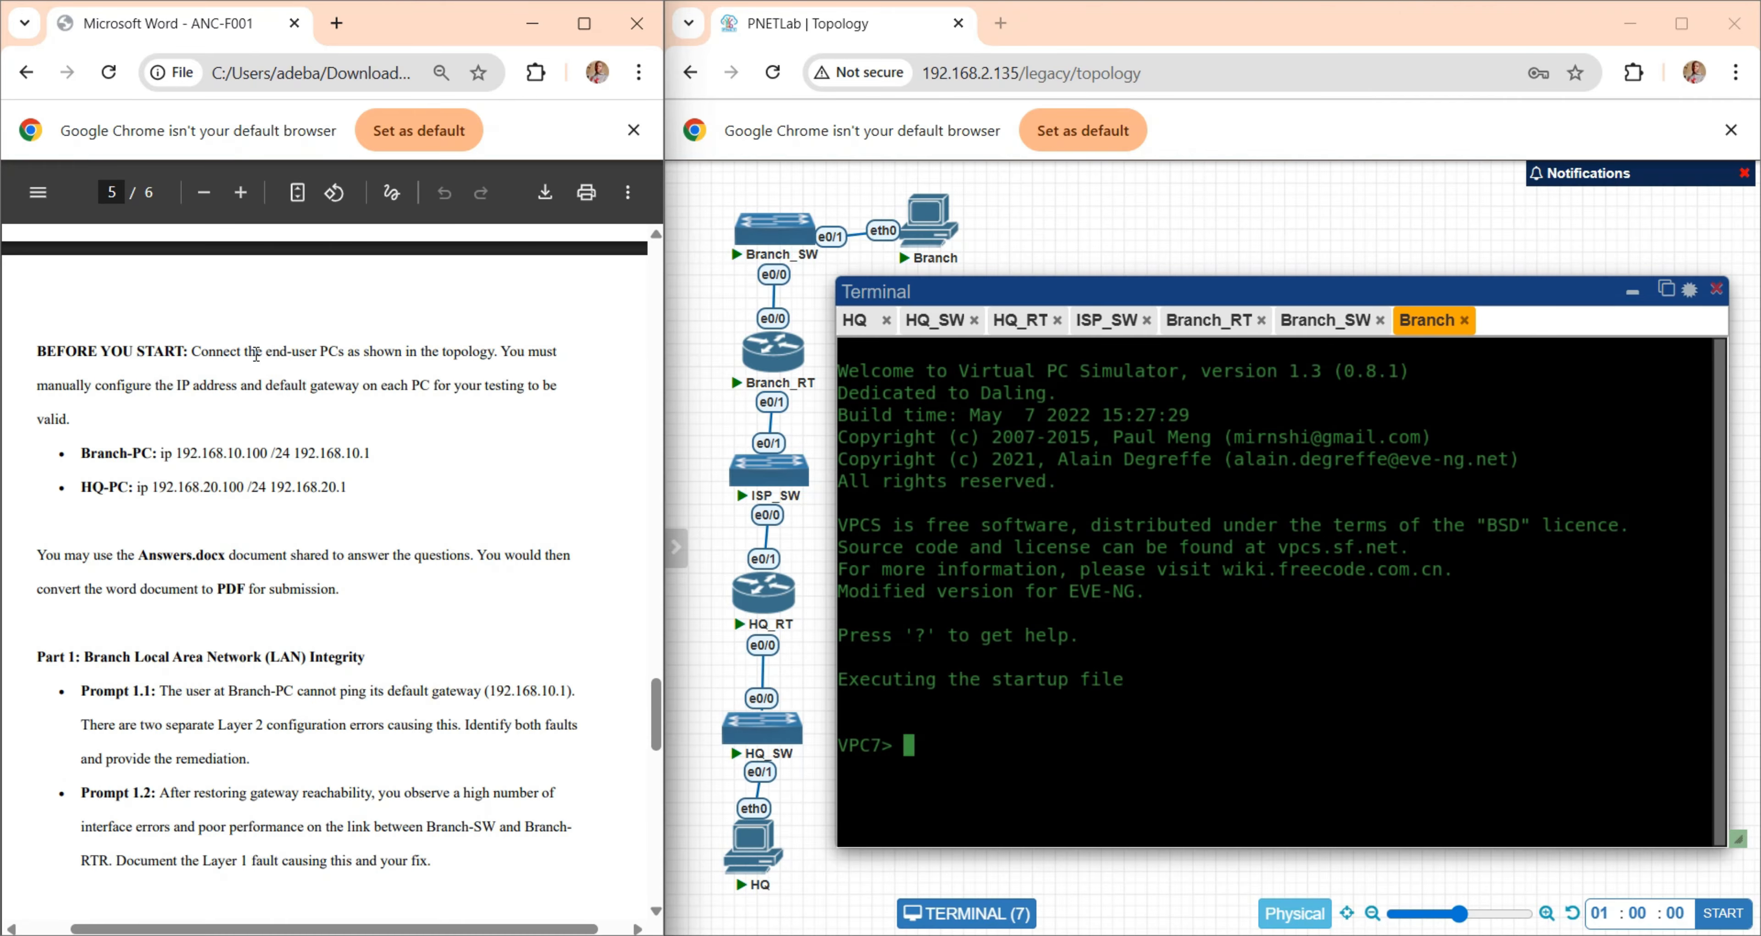
- Assign the Branch PC the IP address 192.168.10.100, mask 255.255.255.0 and gateway 192.168.10.1, following the lab document
drag(271, 351, 472, 378)
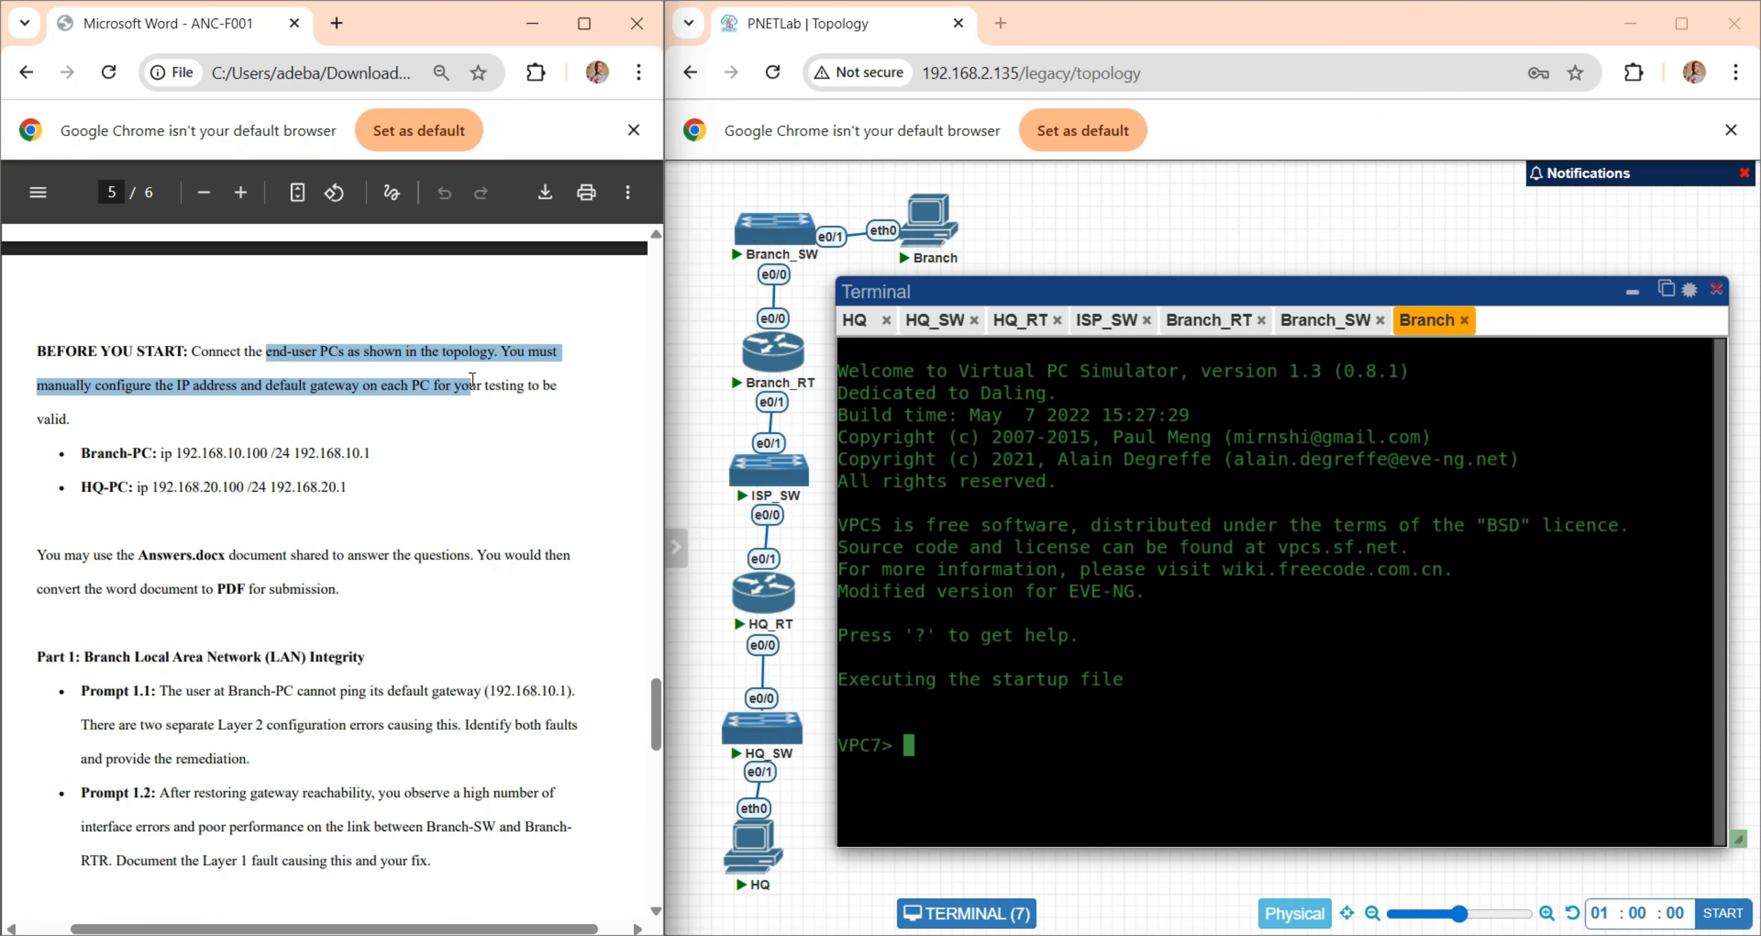
click(752, 855)
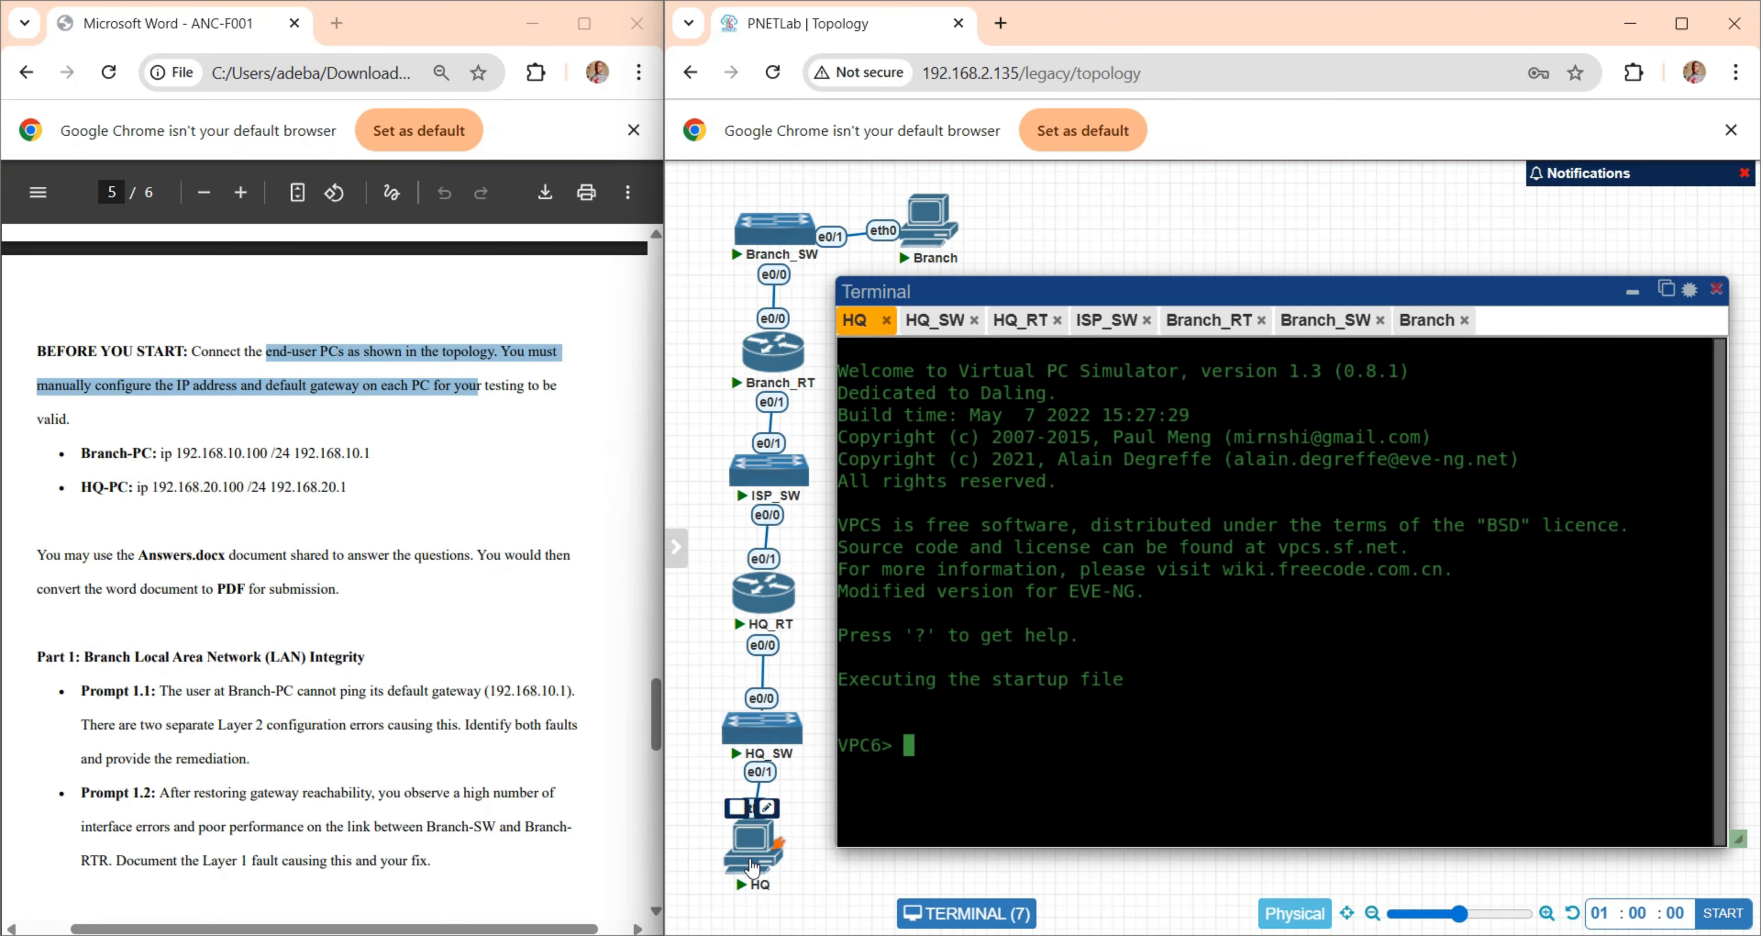
mouse_move(935, 243)
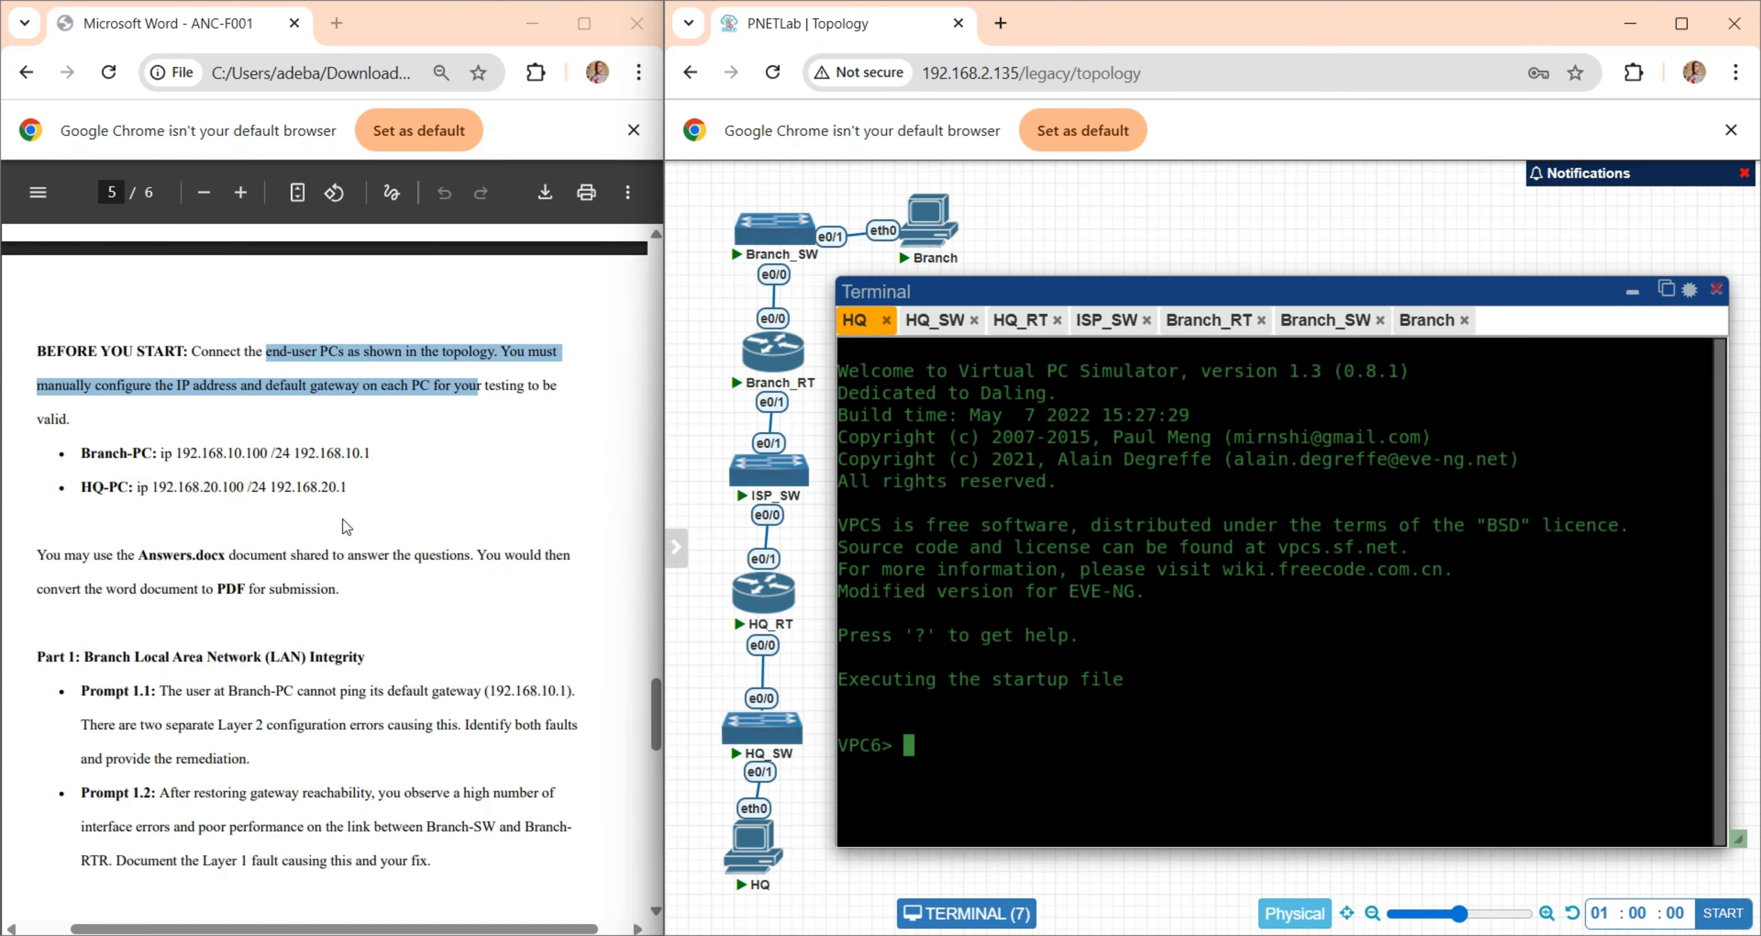
drag(113, 452, 355, 449)
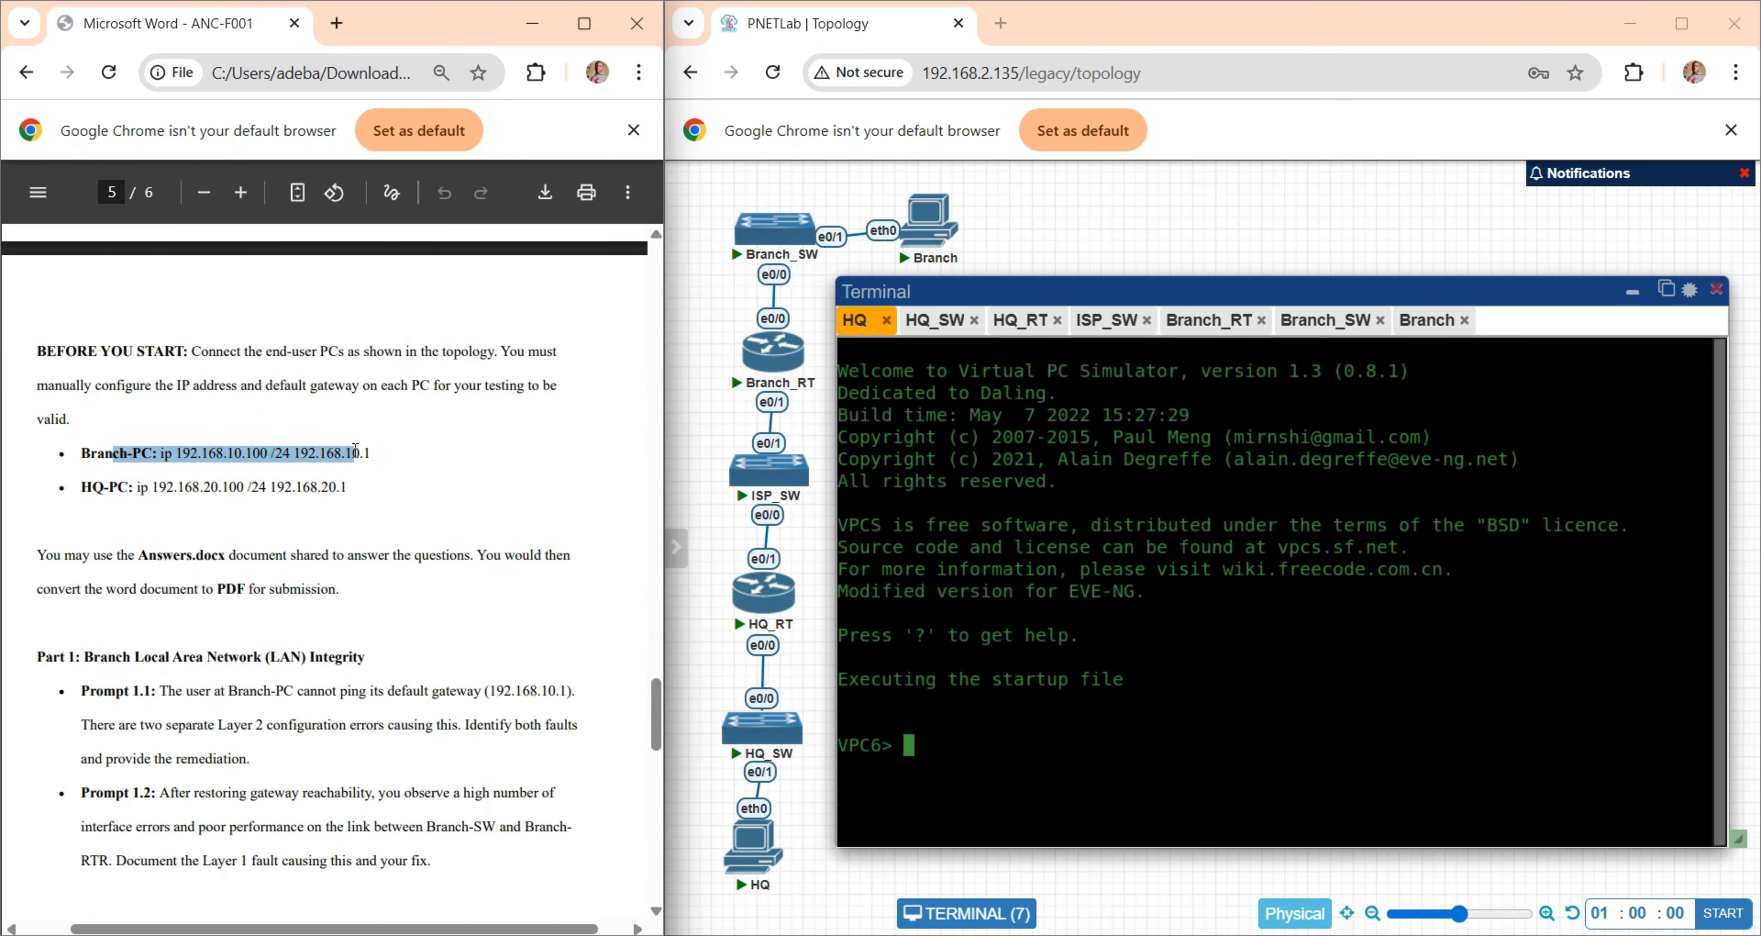
click(1420, 322)
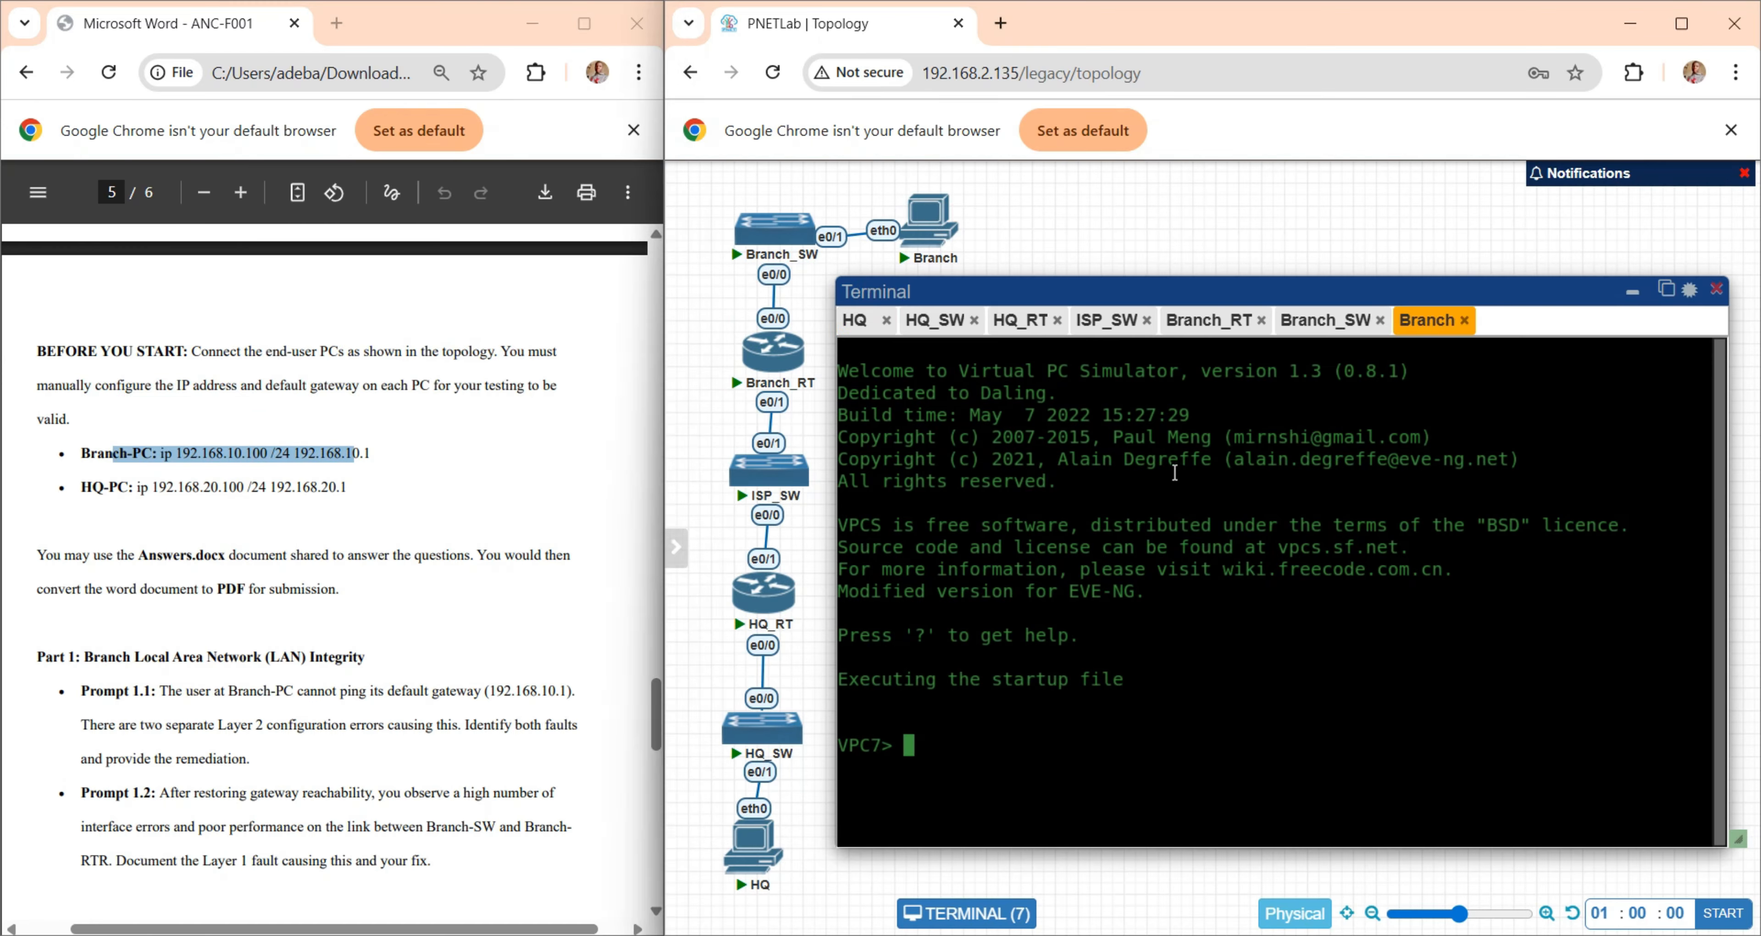
text(ip 192.168.10.100 255.255.25)
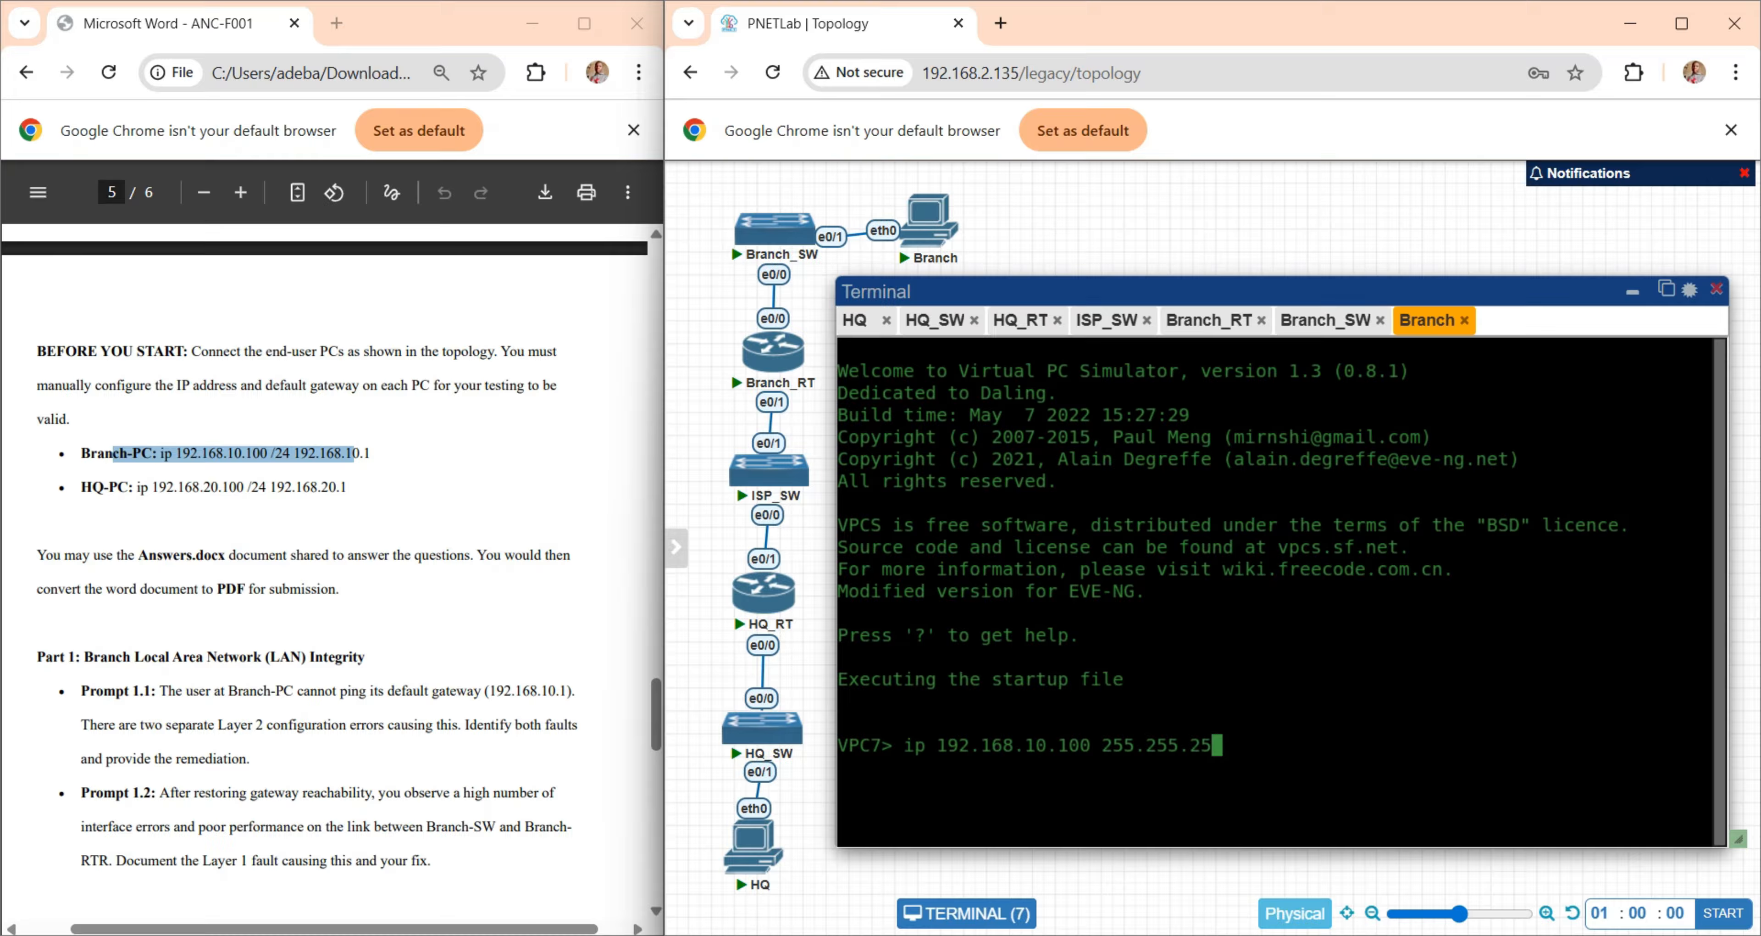
text(5.0 192.168.10.1)
key(Return)
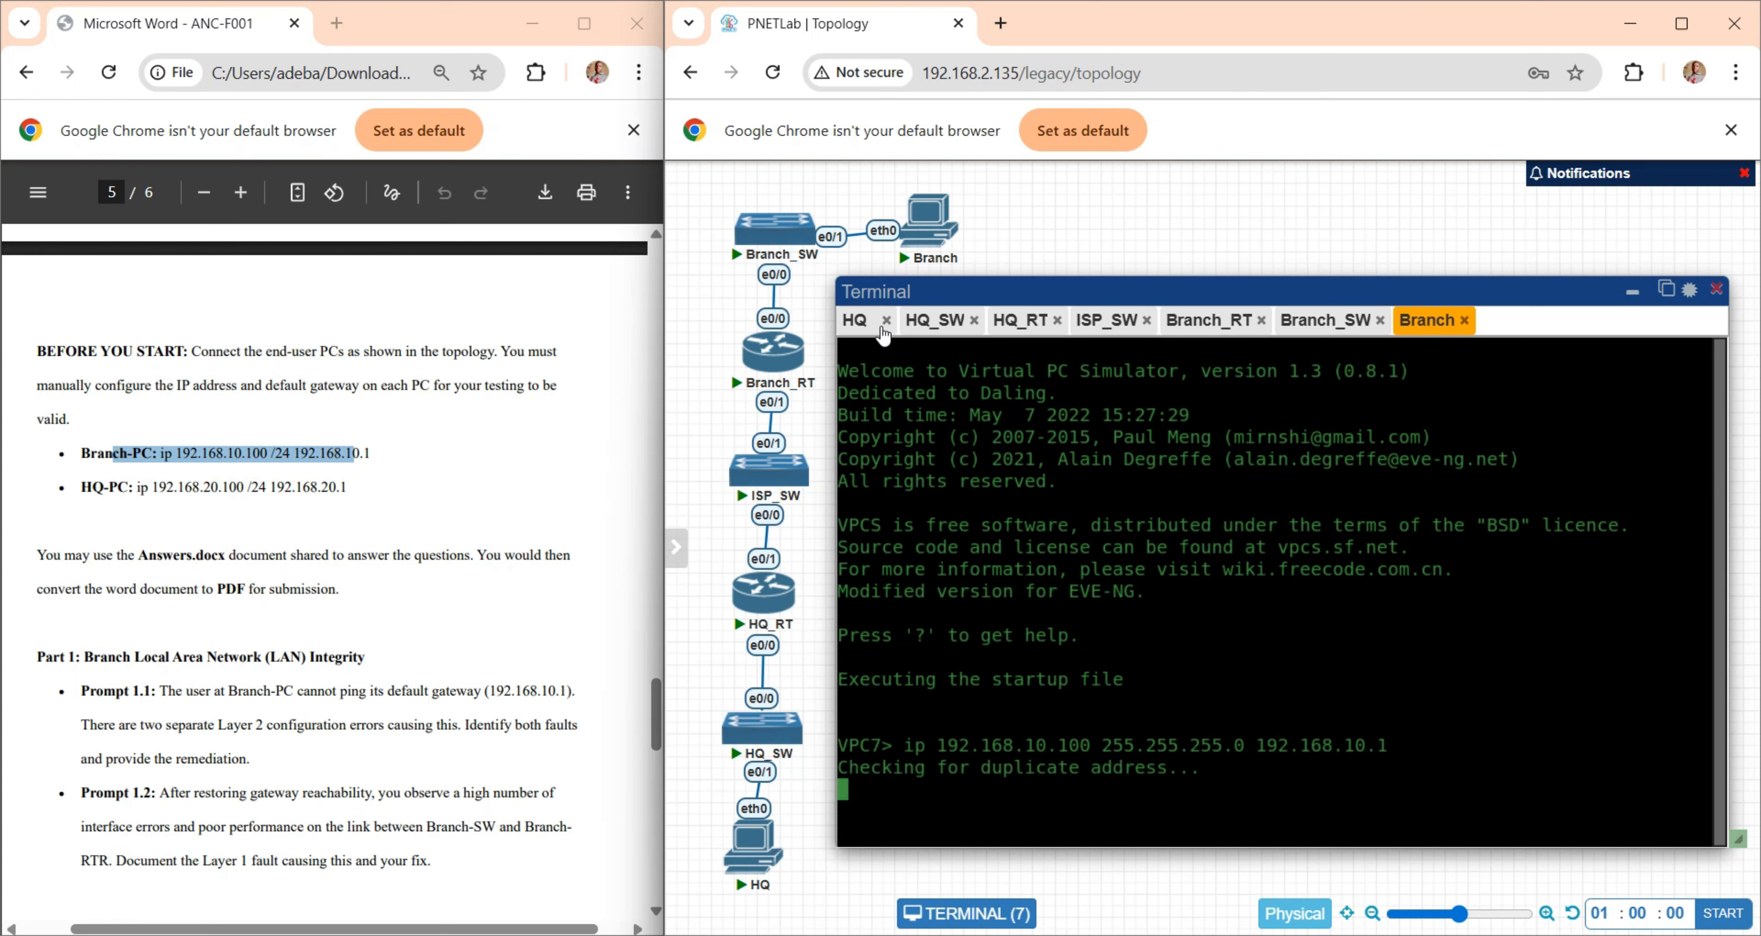
- Assign the HQ PC the IP address 192.168.20.100, mask 255.255.255.0 and gateway 192.168.20.1
click(858, 323)
text(ip 19)
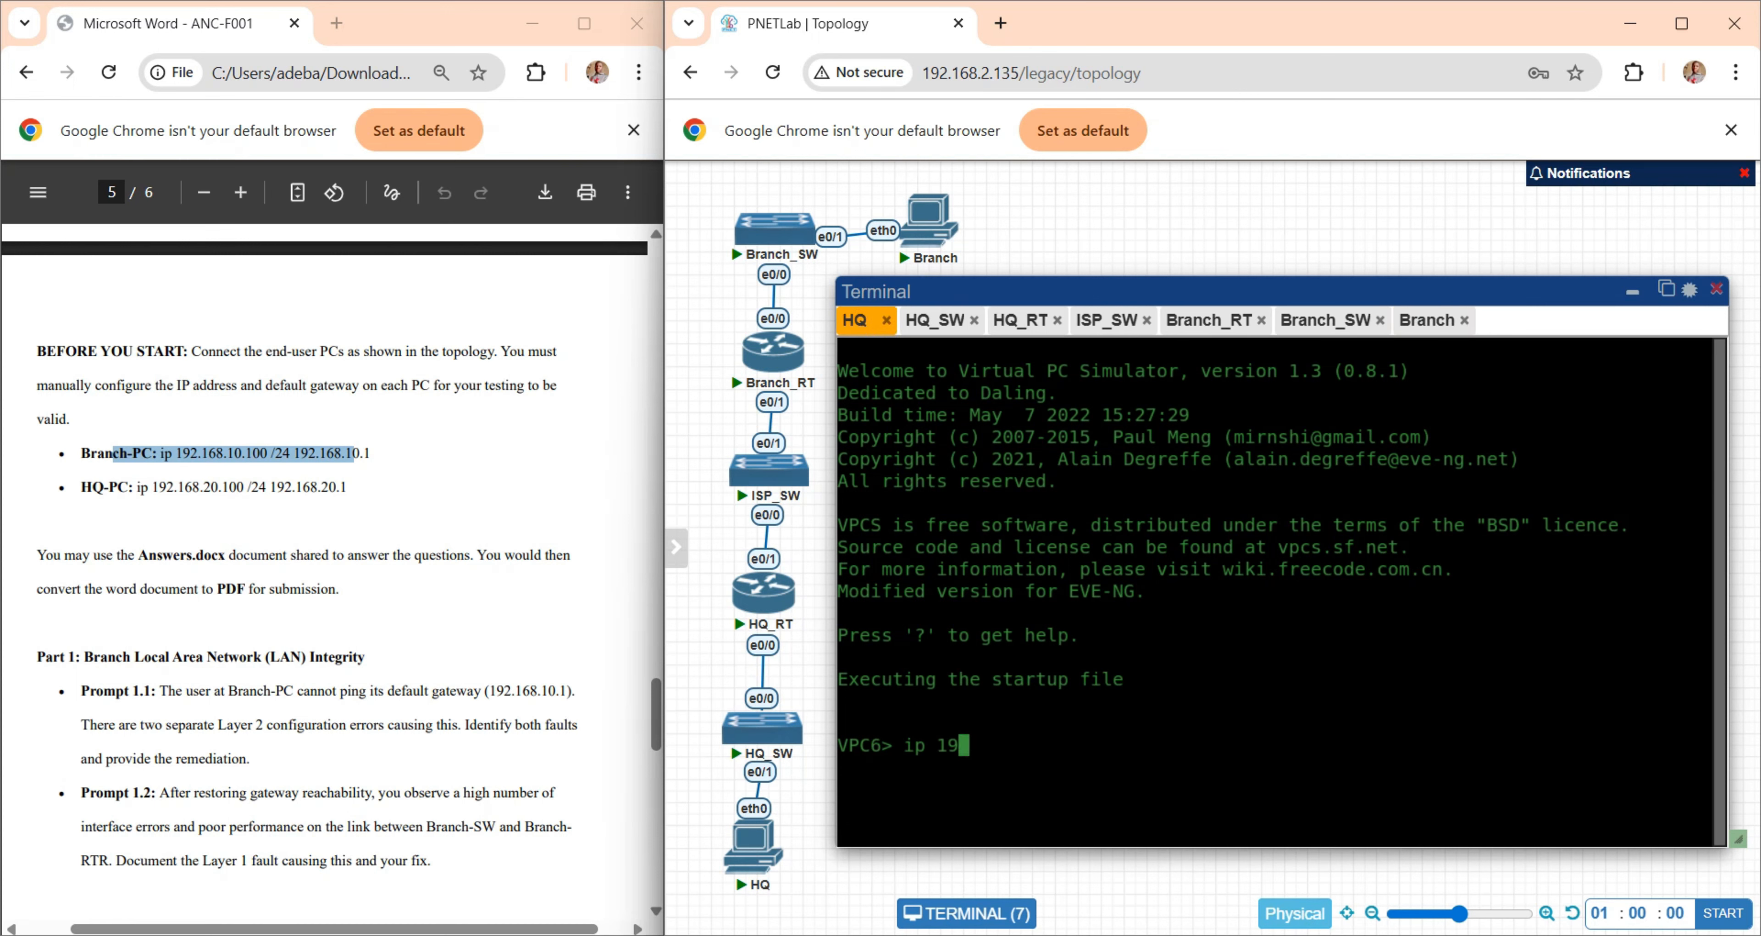
text(2.168.20.100 255.255.255)
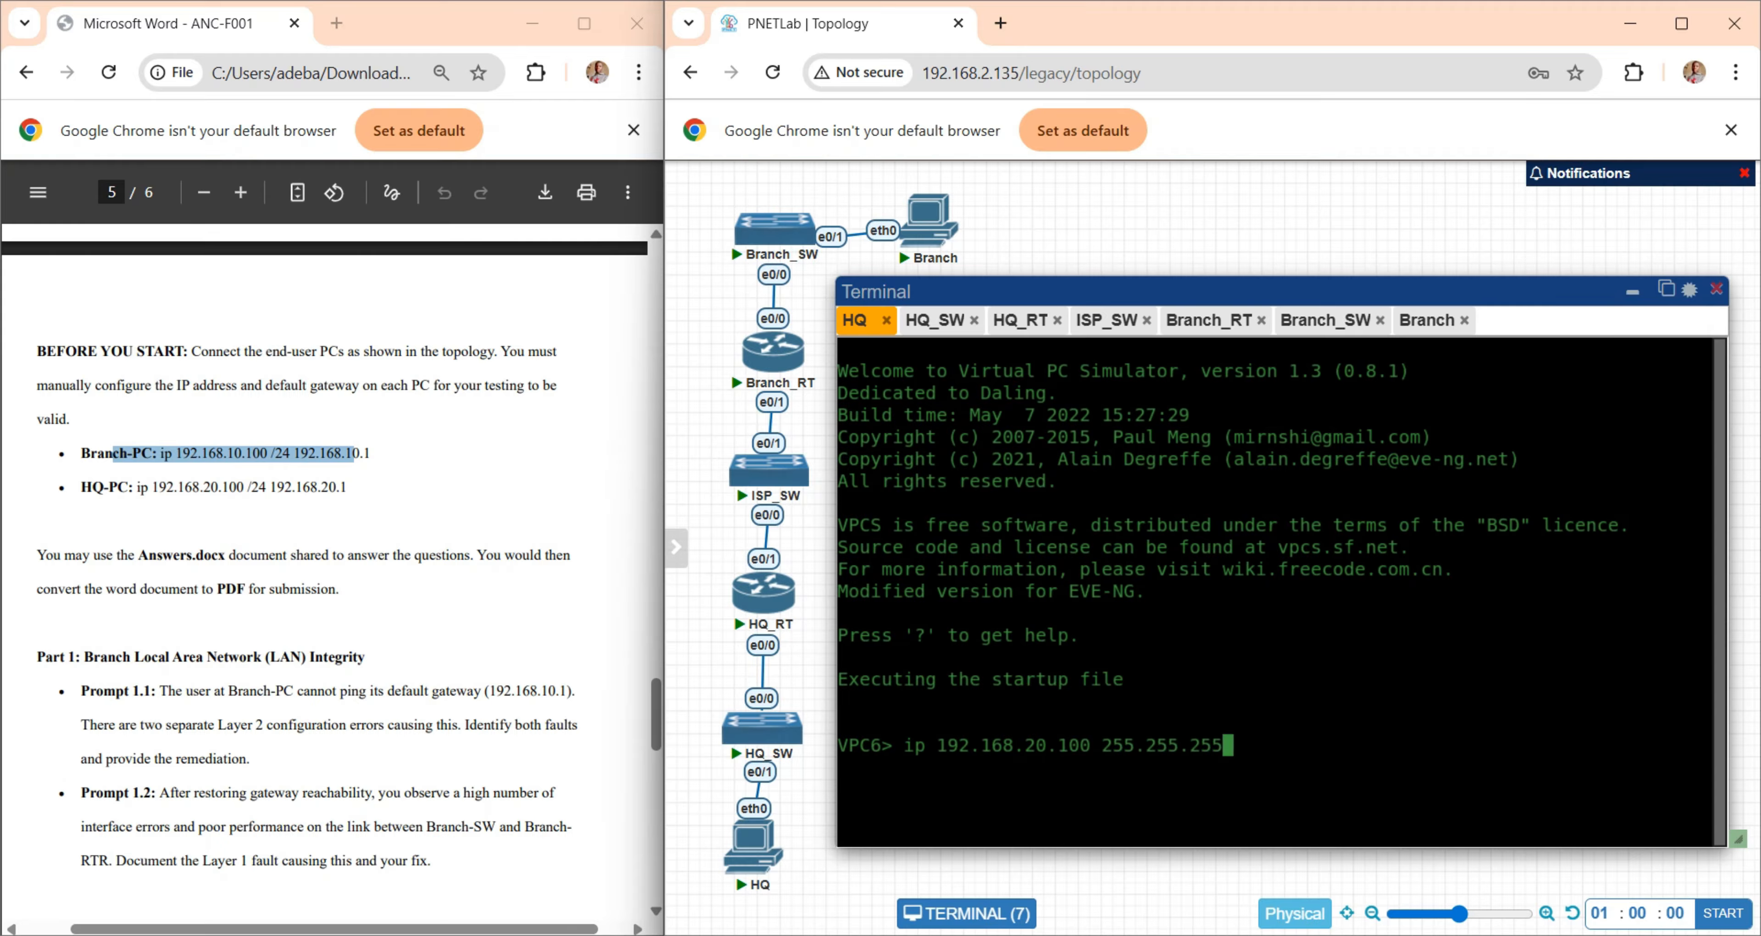
text(.0 192.168.20.1)
key(Return)
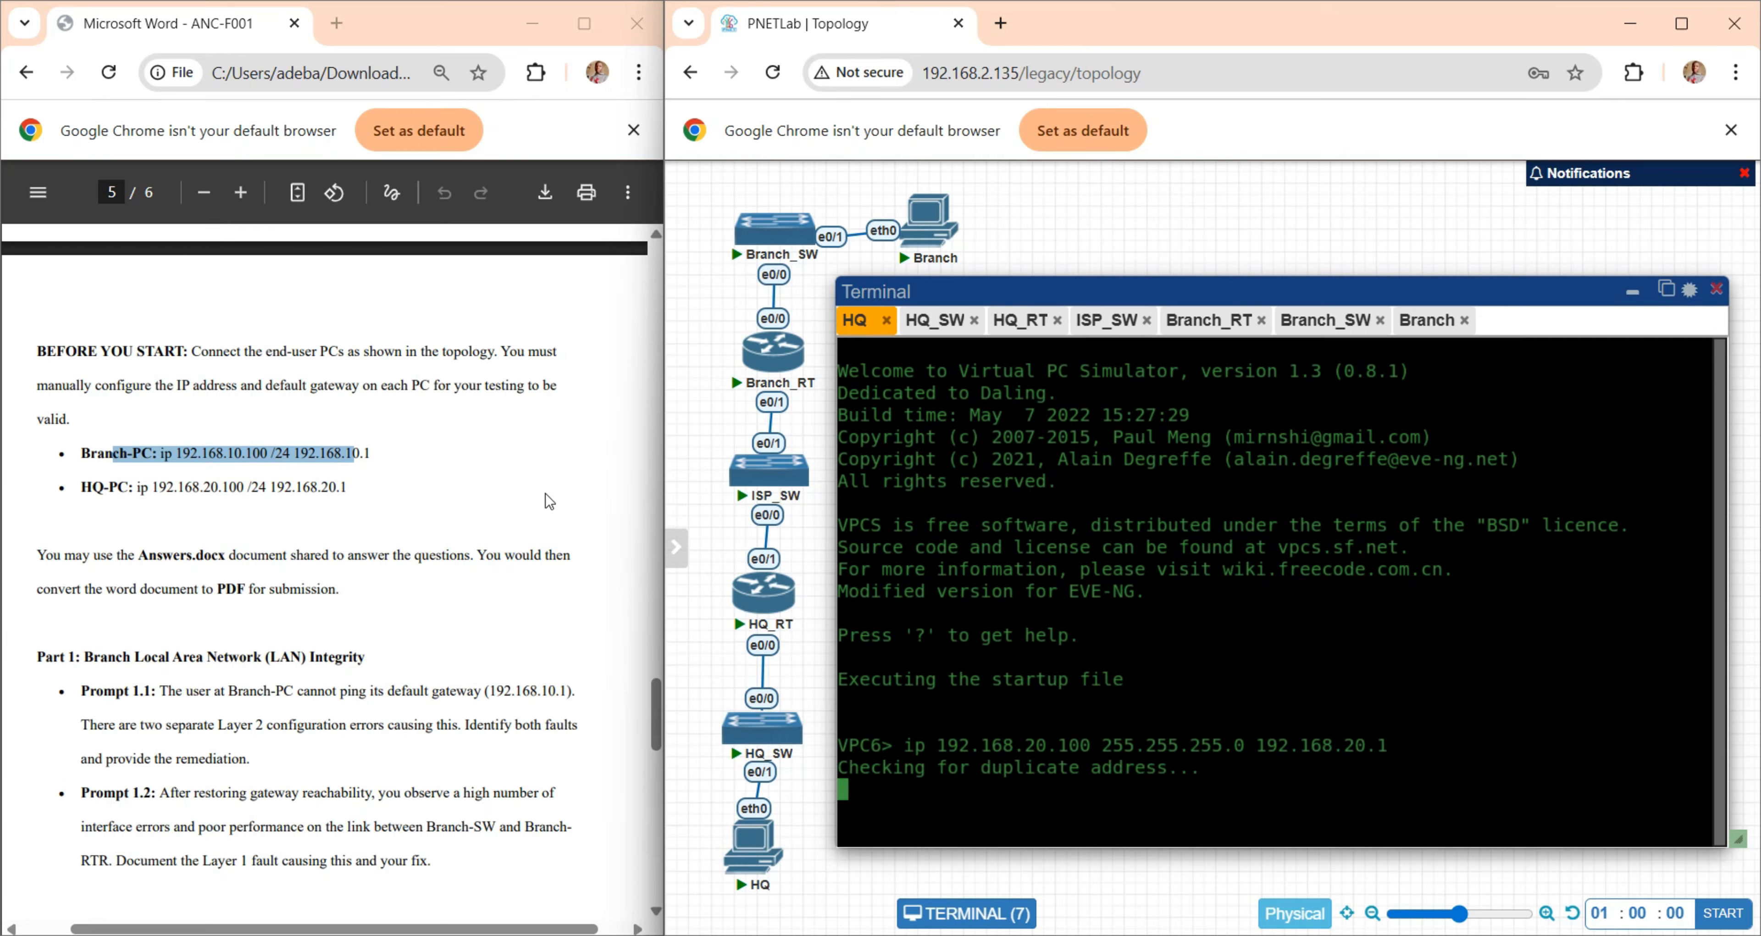
- Read Prompt 1.1 in the lab document and ping the default gateway 192.168.10.1 from the Branch PC
scroll(366, 589, down, 3)
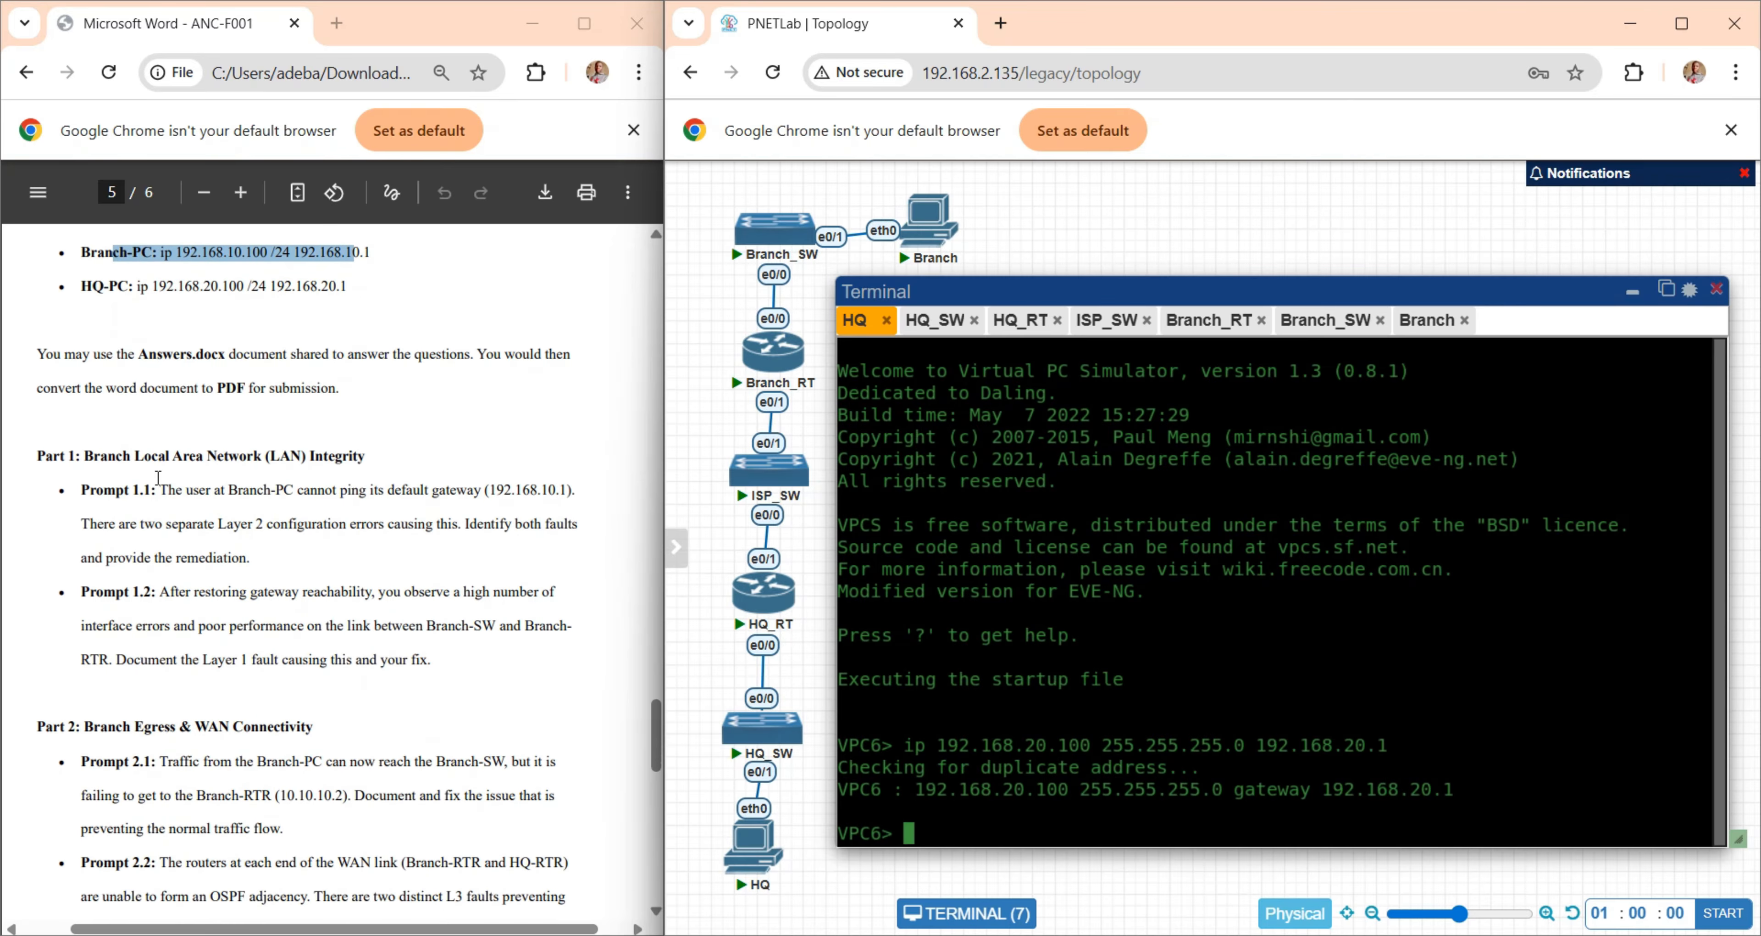
drag(95, 360, 339, 385)
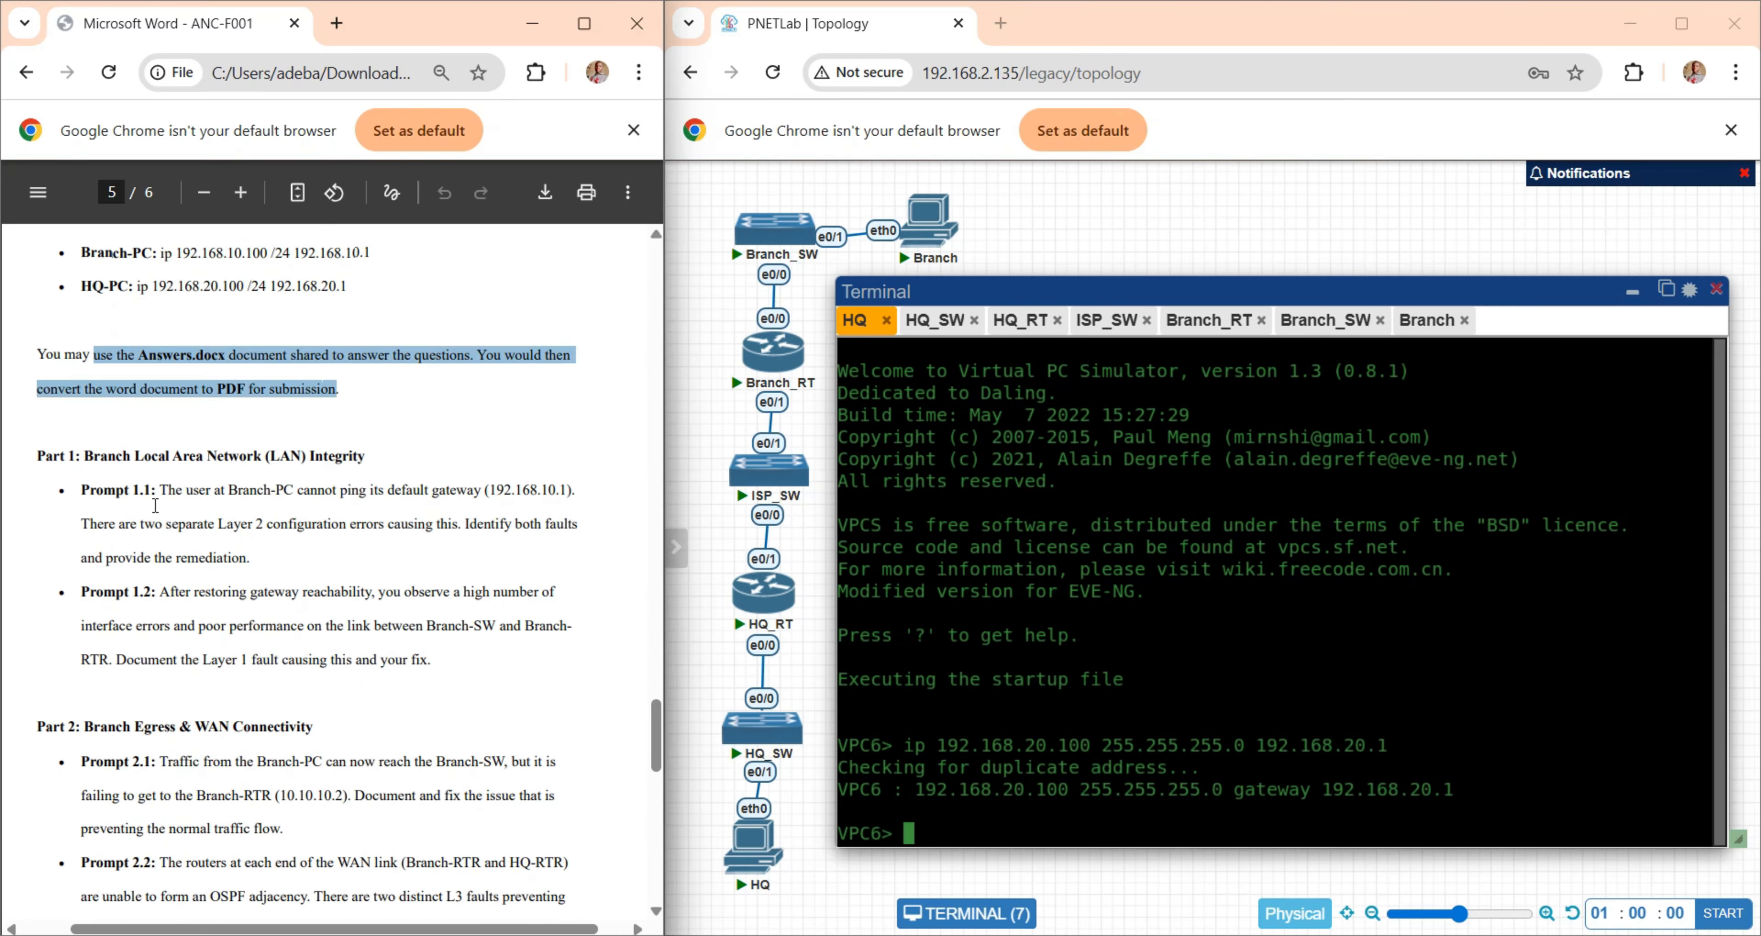
click(149, 509)
scroll(149, 512, down, 1)
scroll(149, 510, down, 1)
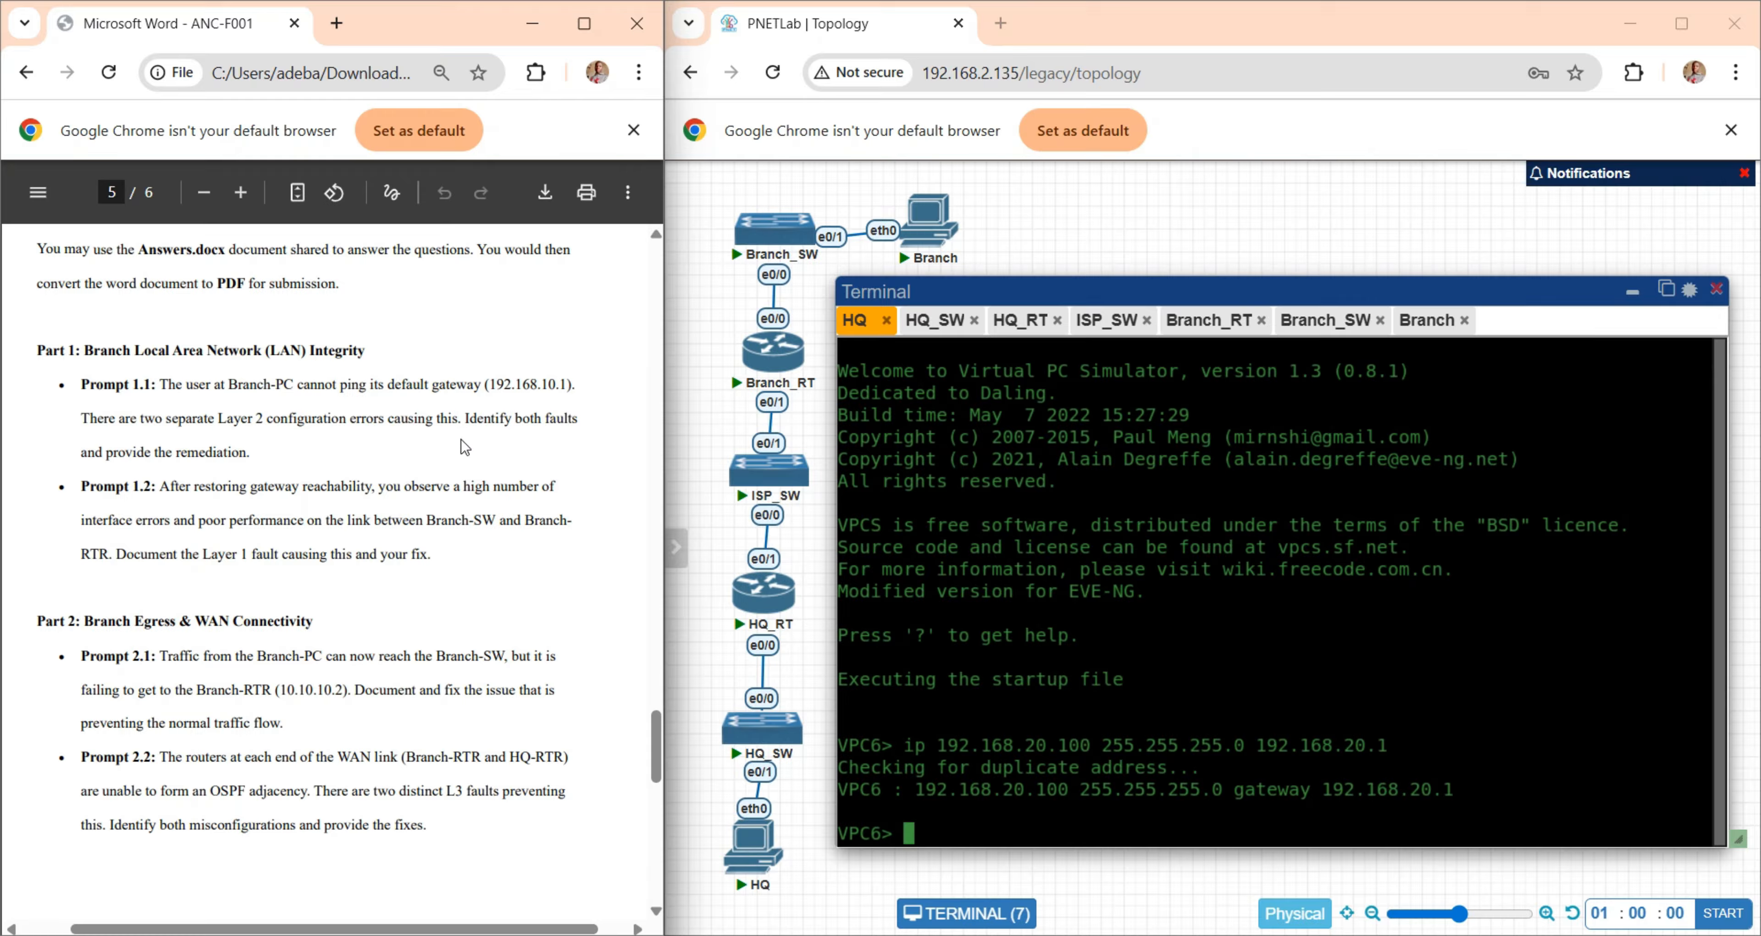
click(1427, 321)
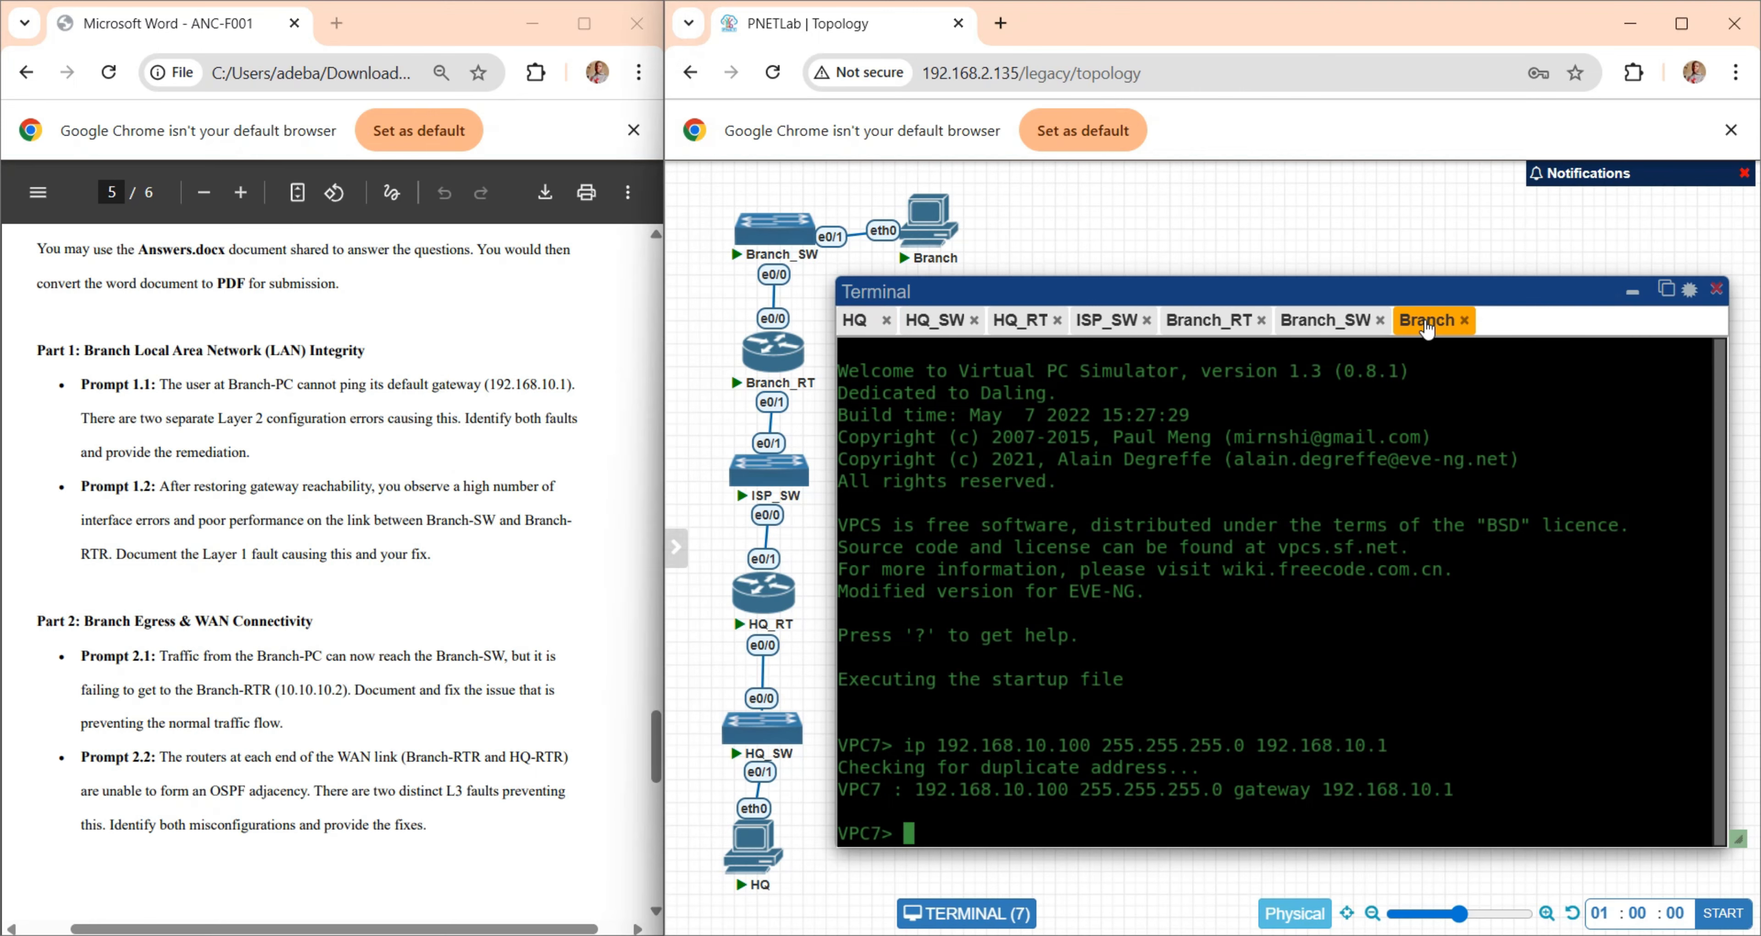
text(ping 192.168.10.1)
key(Return)
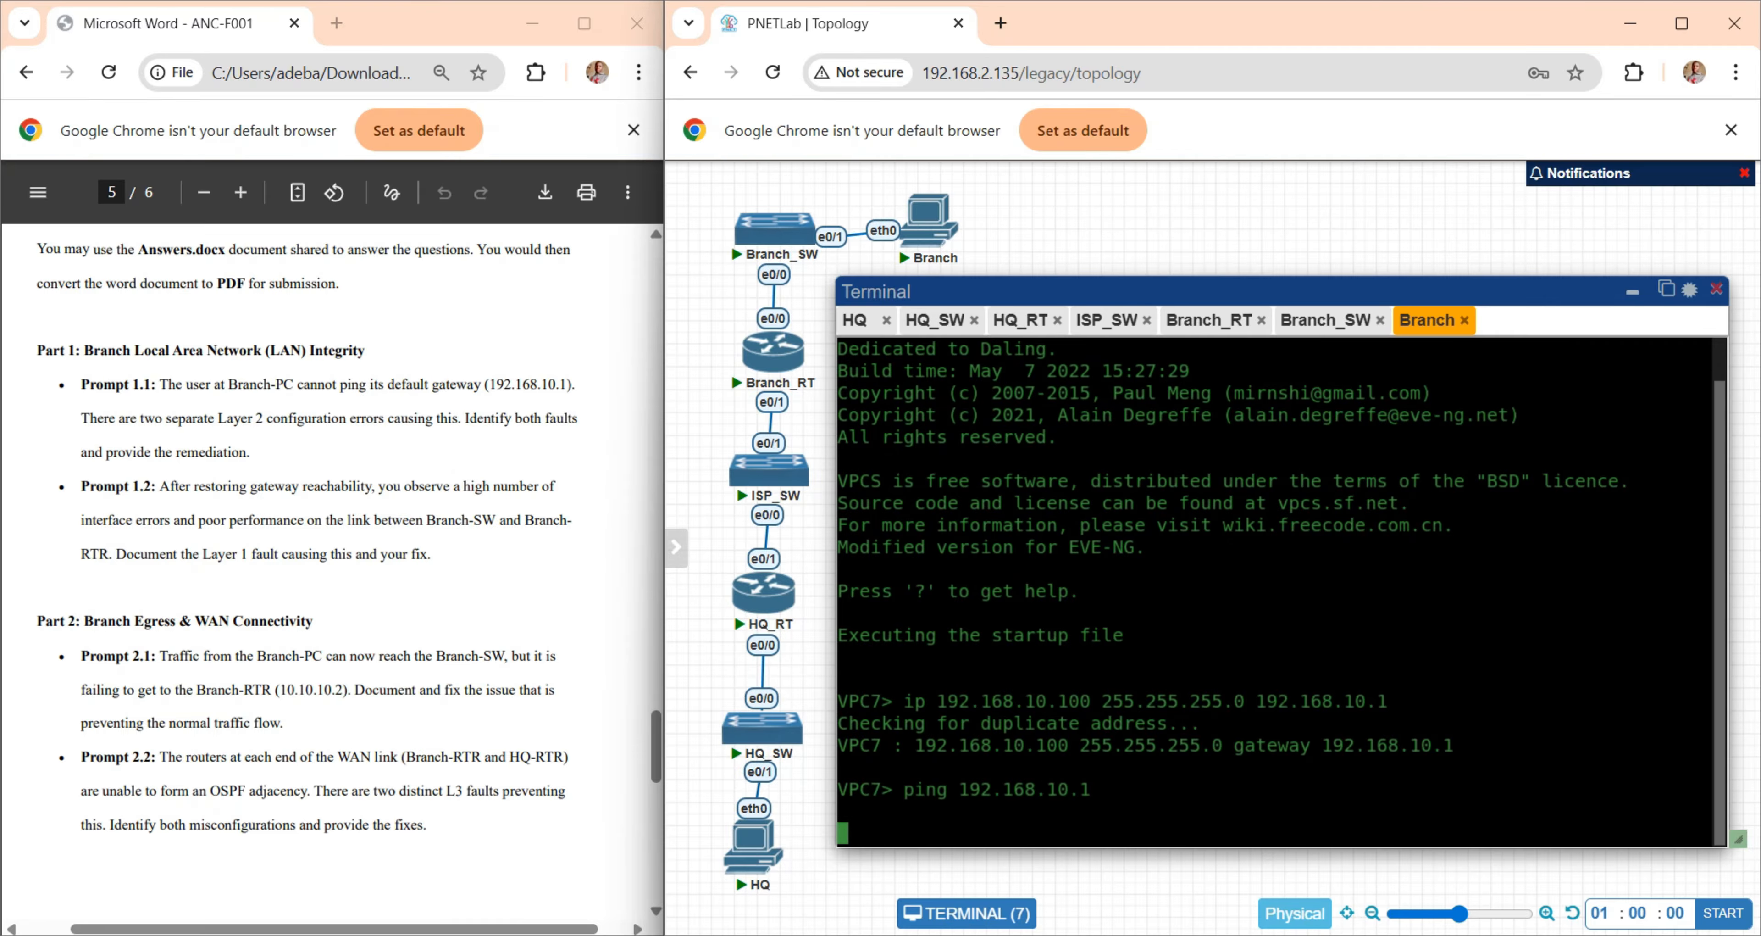
drag(1210, 788, 962, 792)
click(1313, 669)
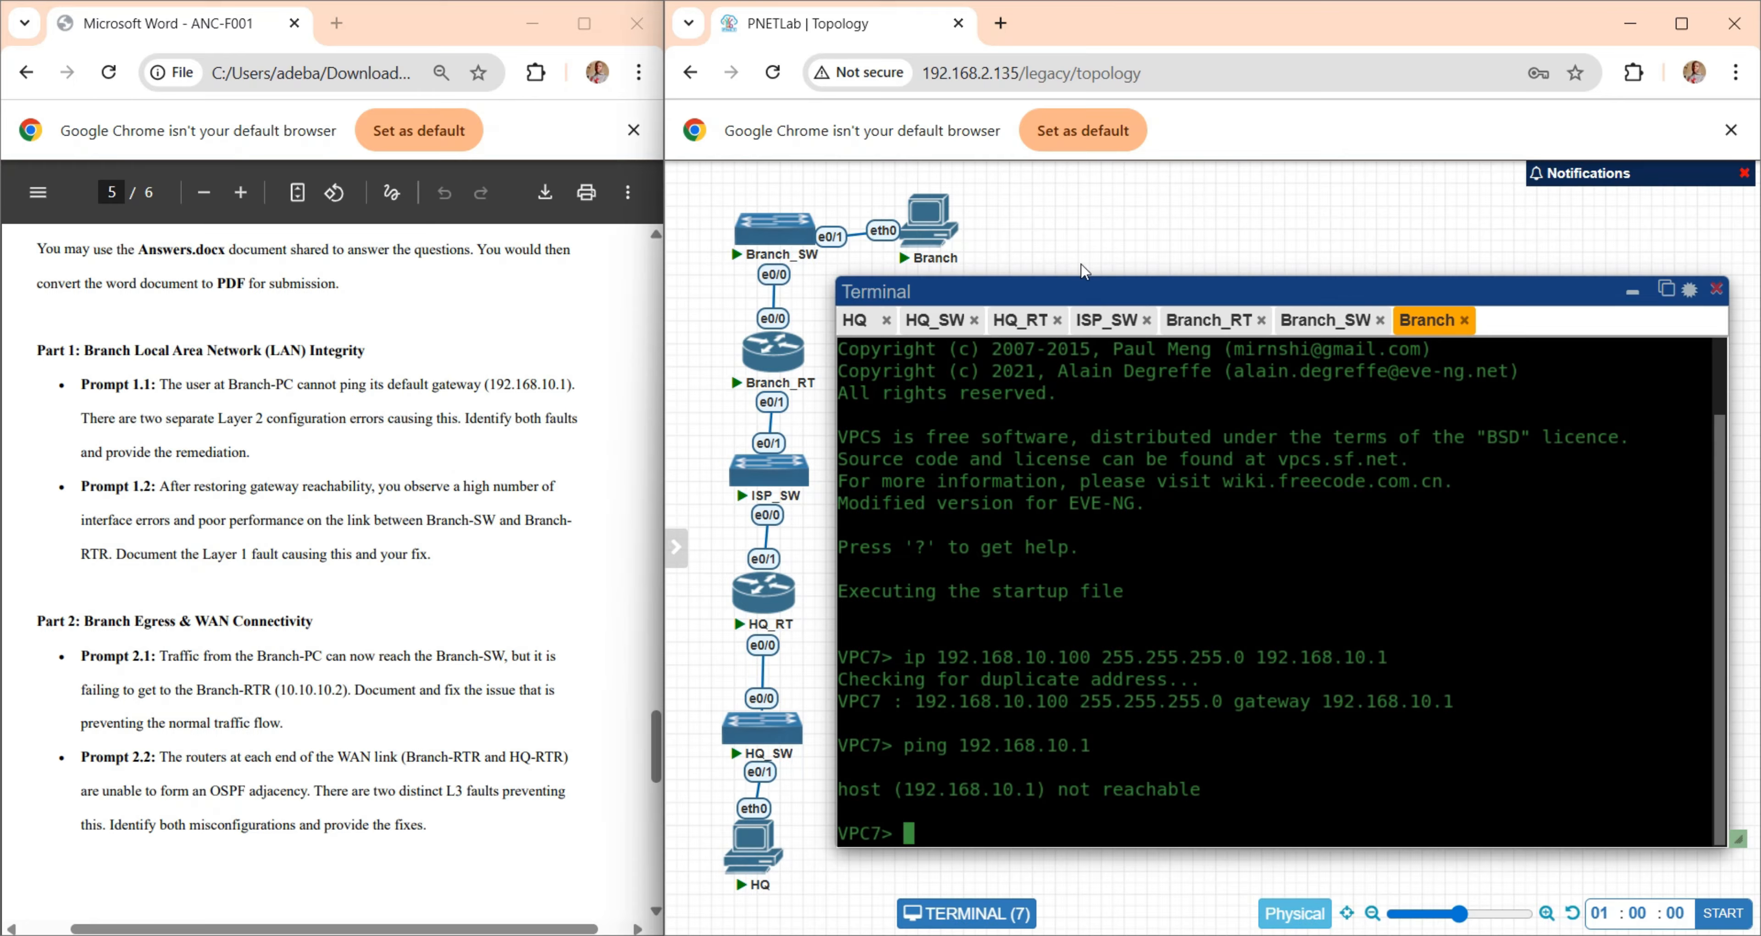
- Reconnect to the Branch_SW console and run show ip int b to examine the address and status of Vlan10
click(1299, 319)
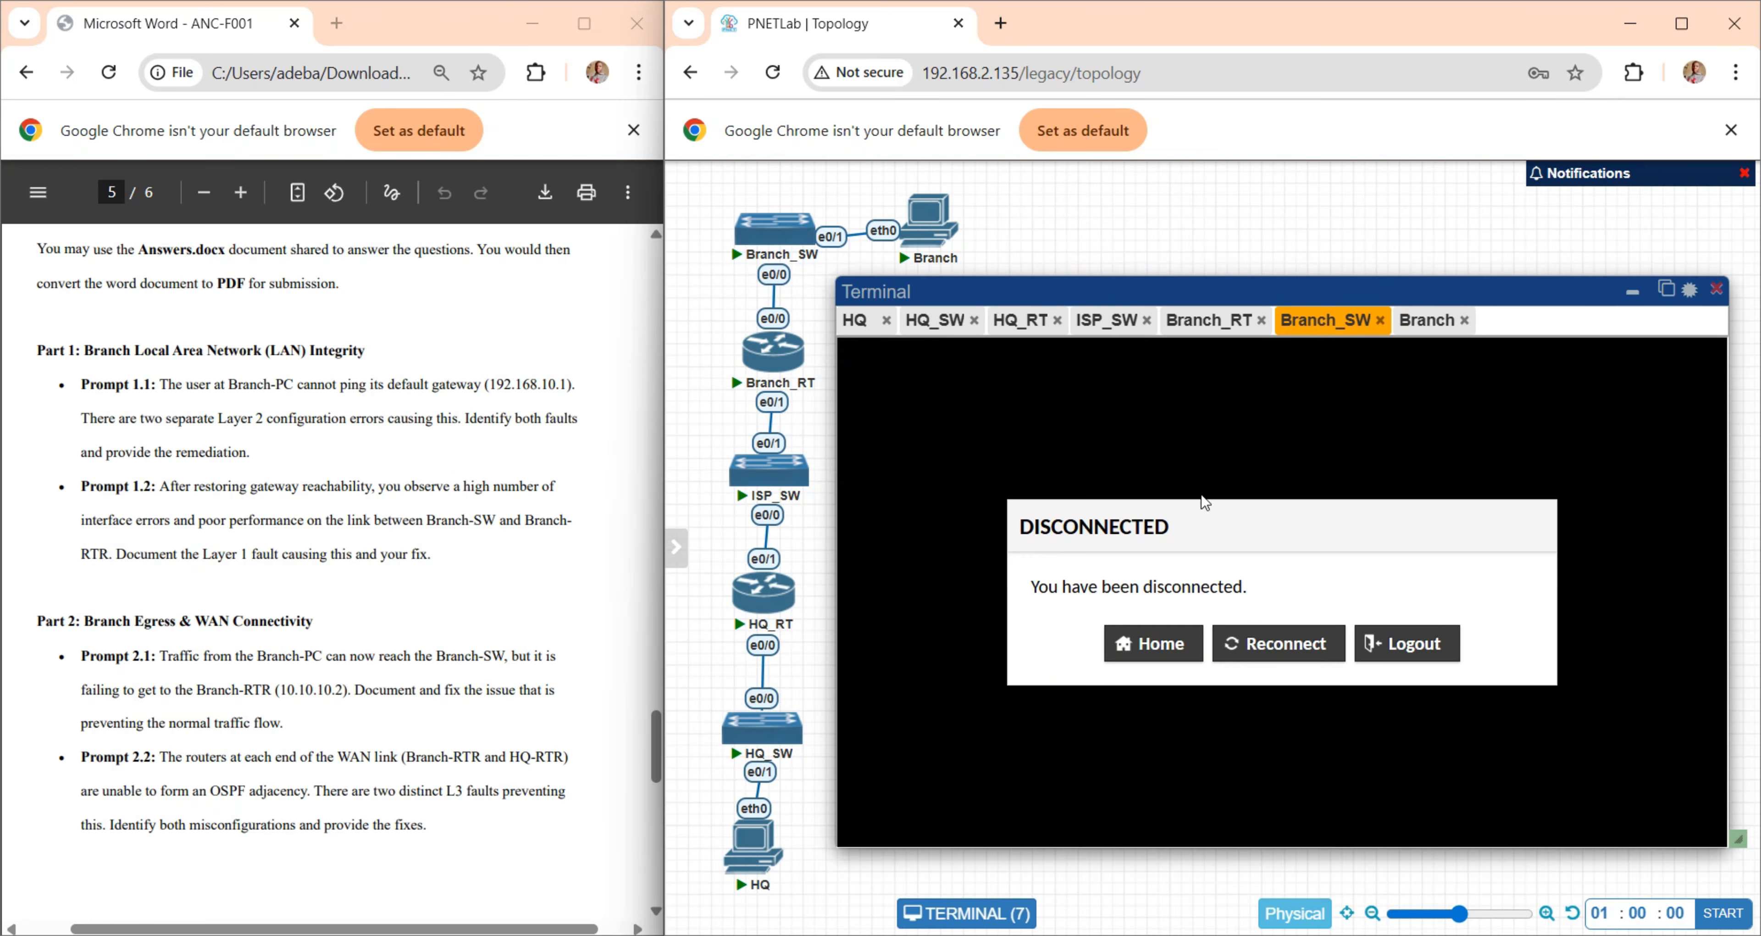
click(1282, 643)
key(Return)
key(Return)
key(Return)
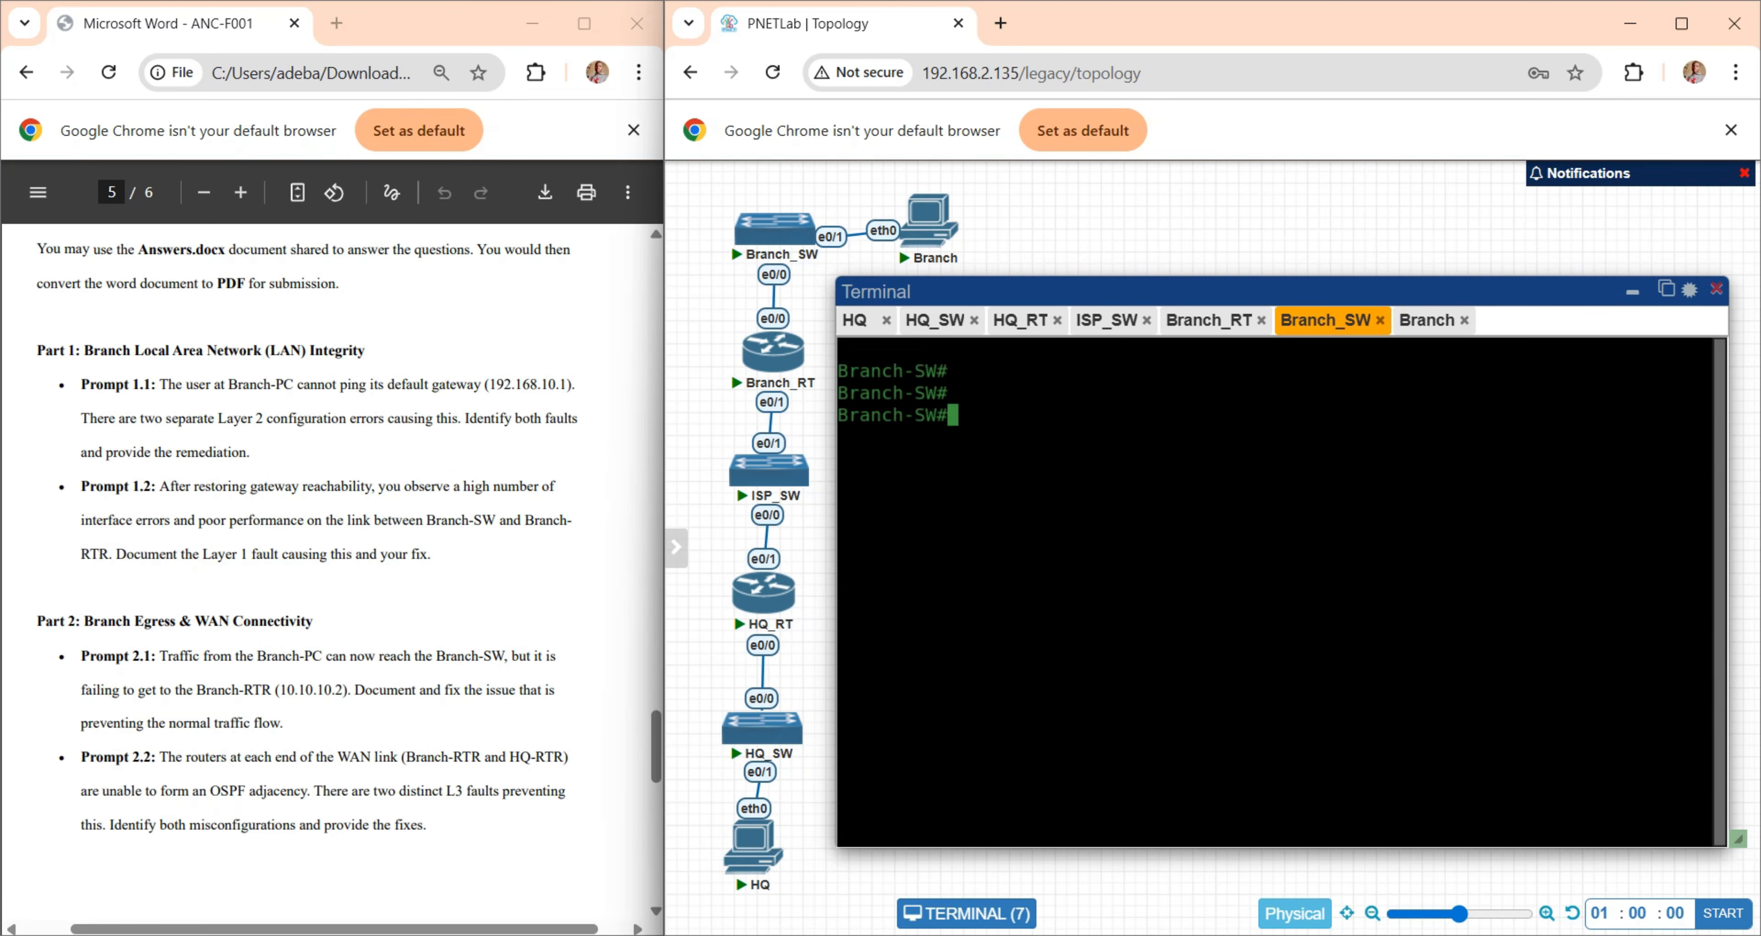
text(show ip int b)
key(Return)
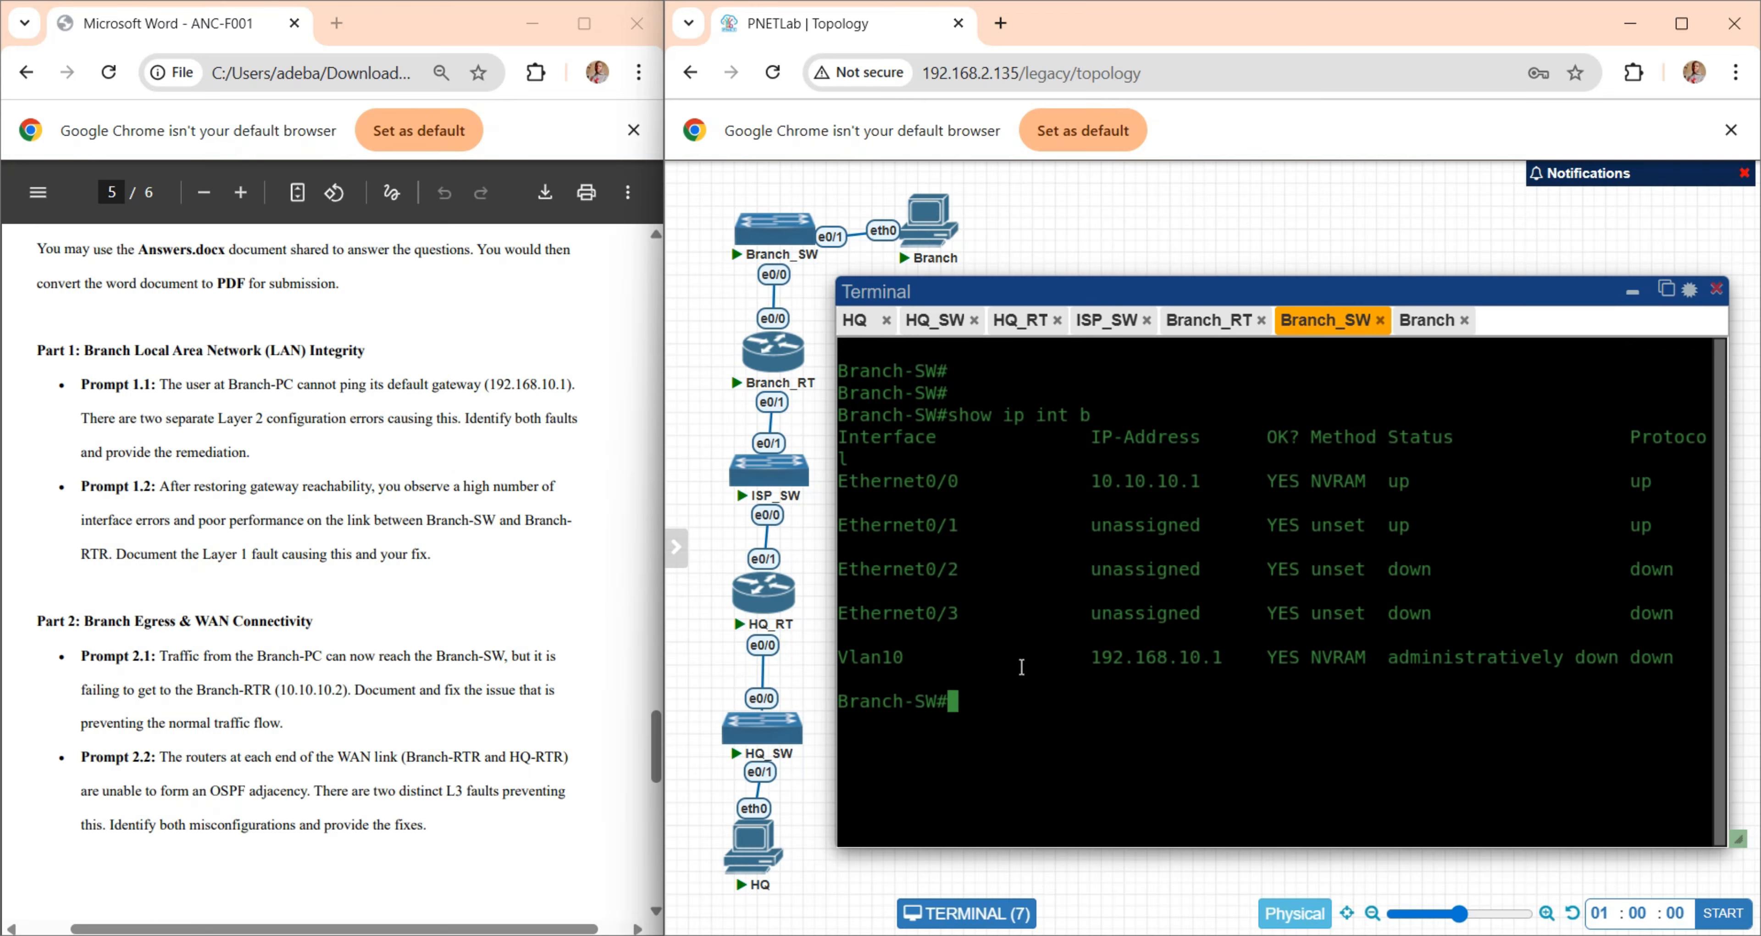
drag(1097, 664, 1262, 658)
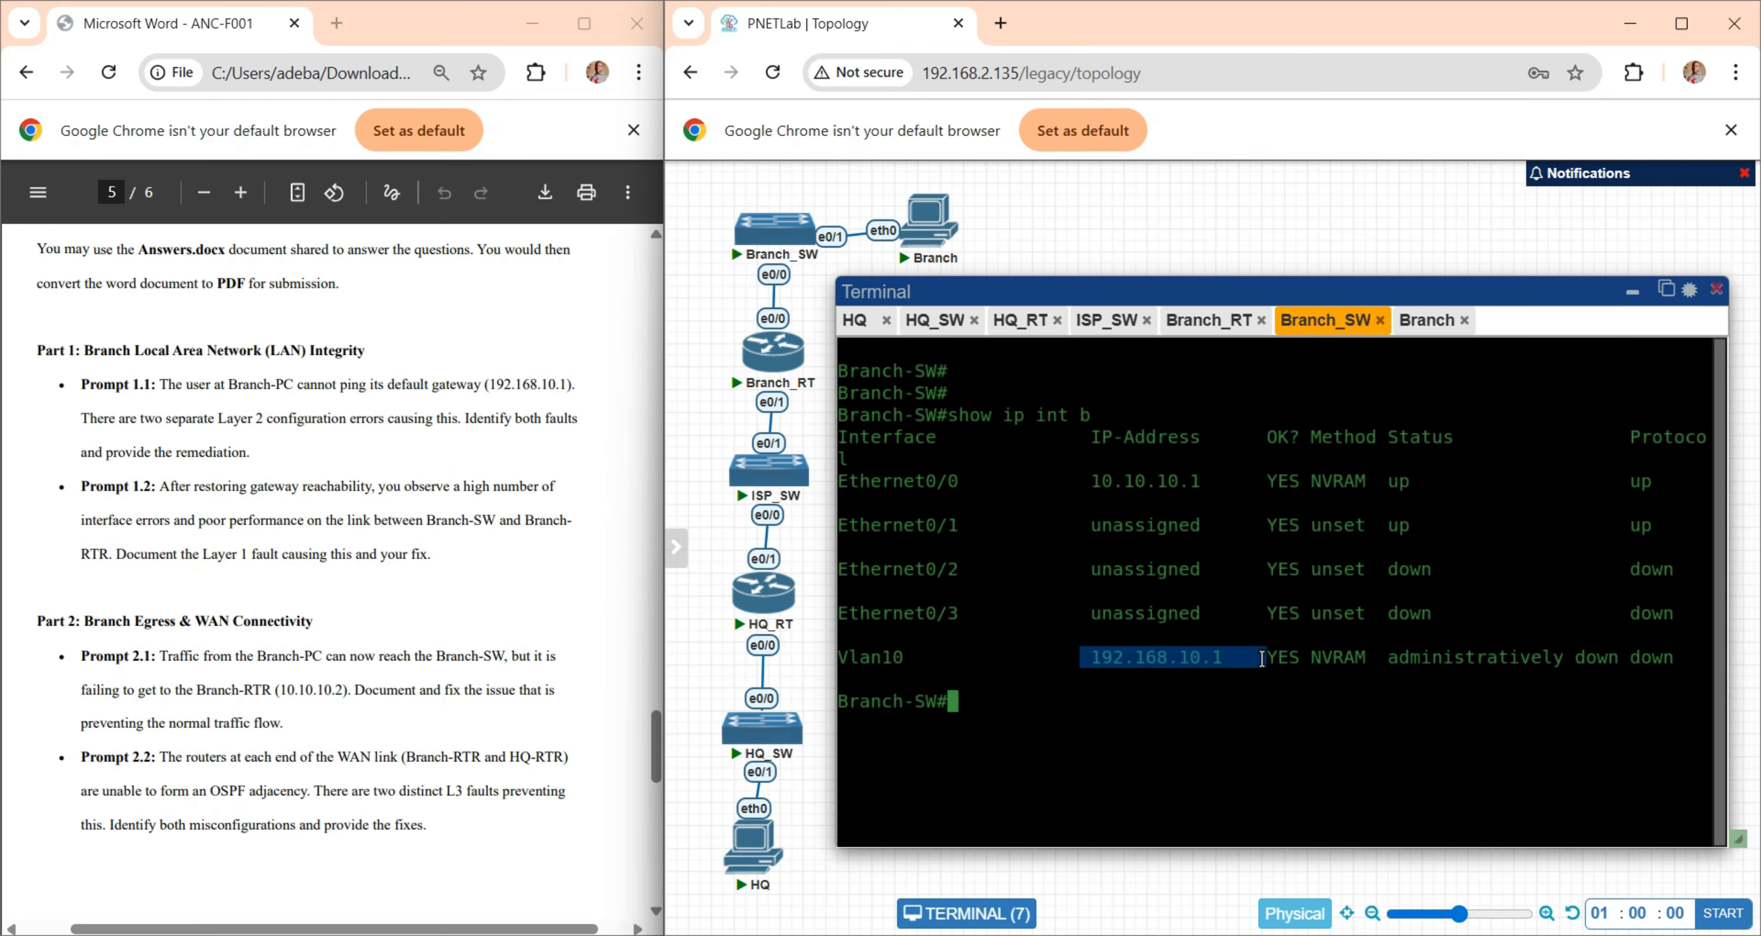
drag(1389, 658, 1616, 660)
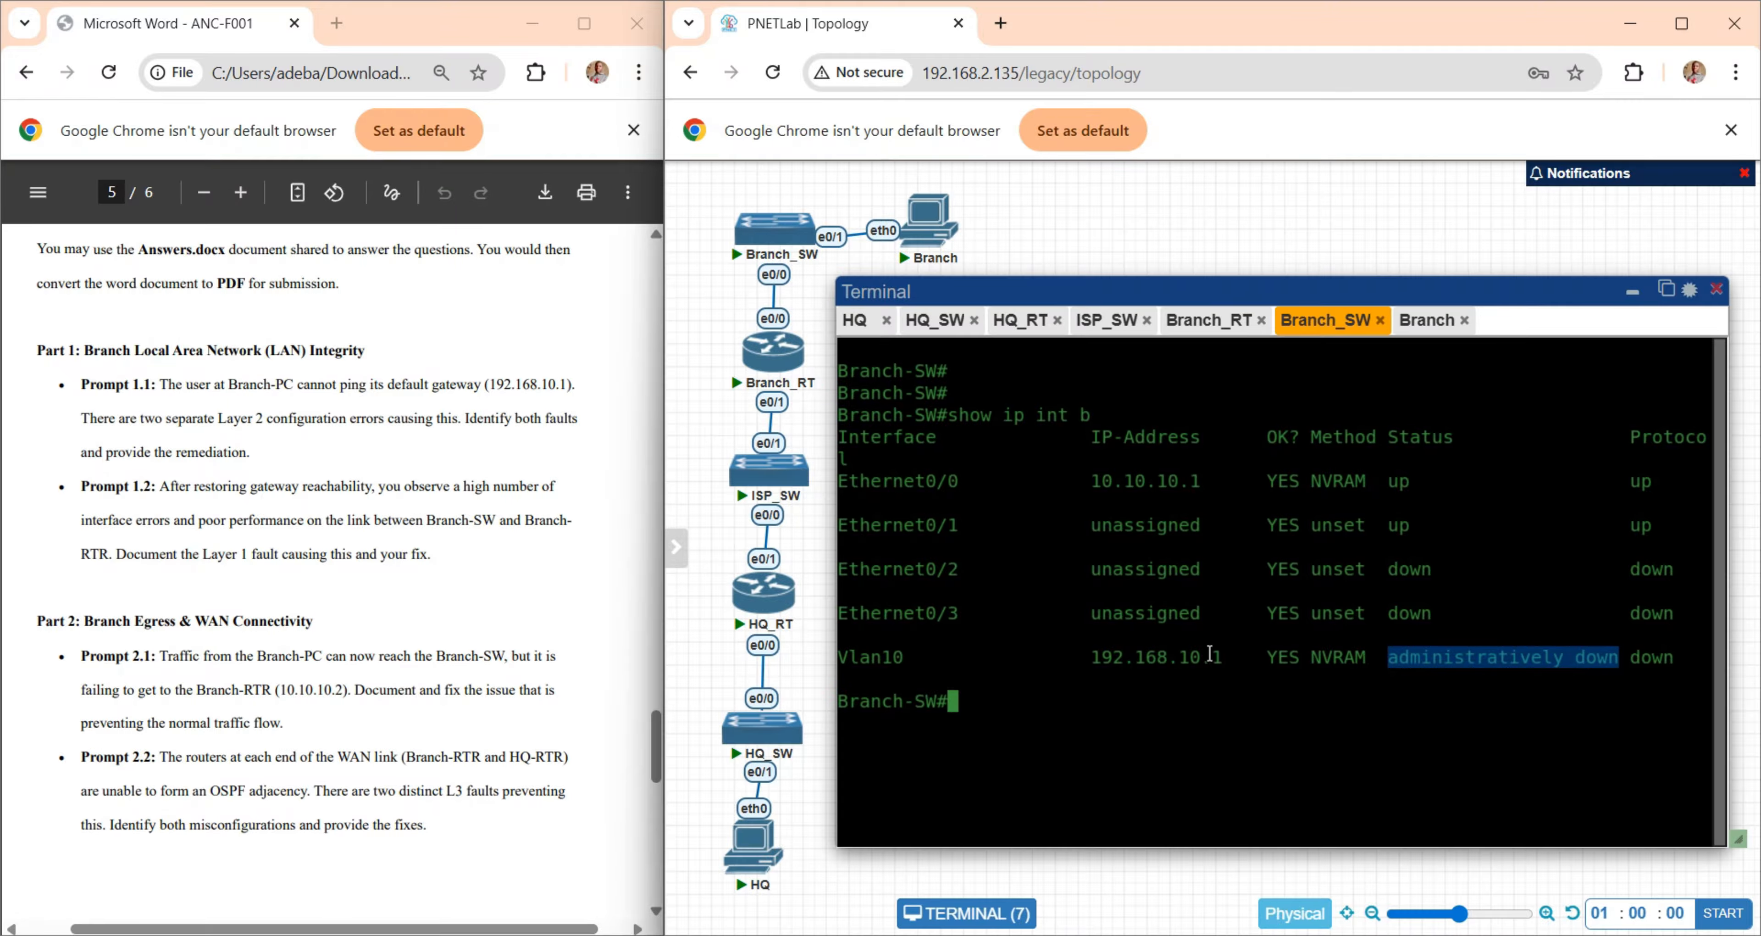
- Display Branch-SW's running configuration as far as the Vlan10 section and check its settings
click(1187, 684)
text(conf)
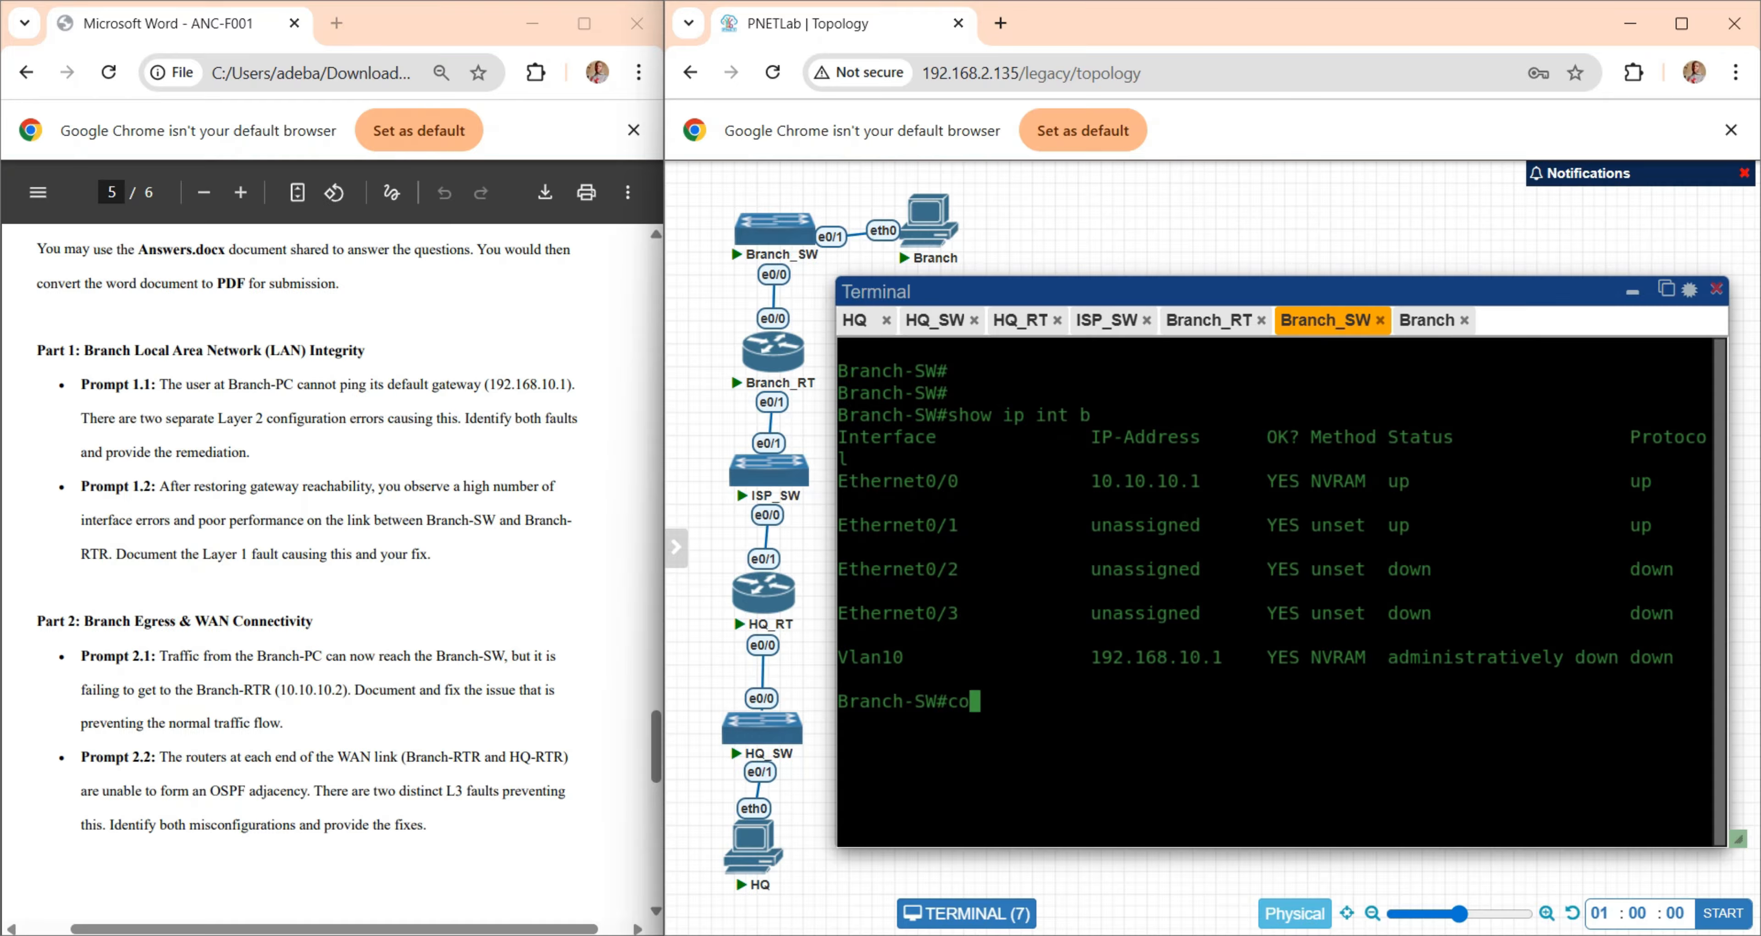
key(BackSpace)
key(BackSpace)
key(BackSpace)
key(BackSpace)
key(BackSpace)
text(show run)
key(Return)
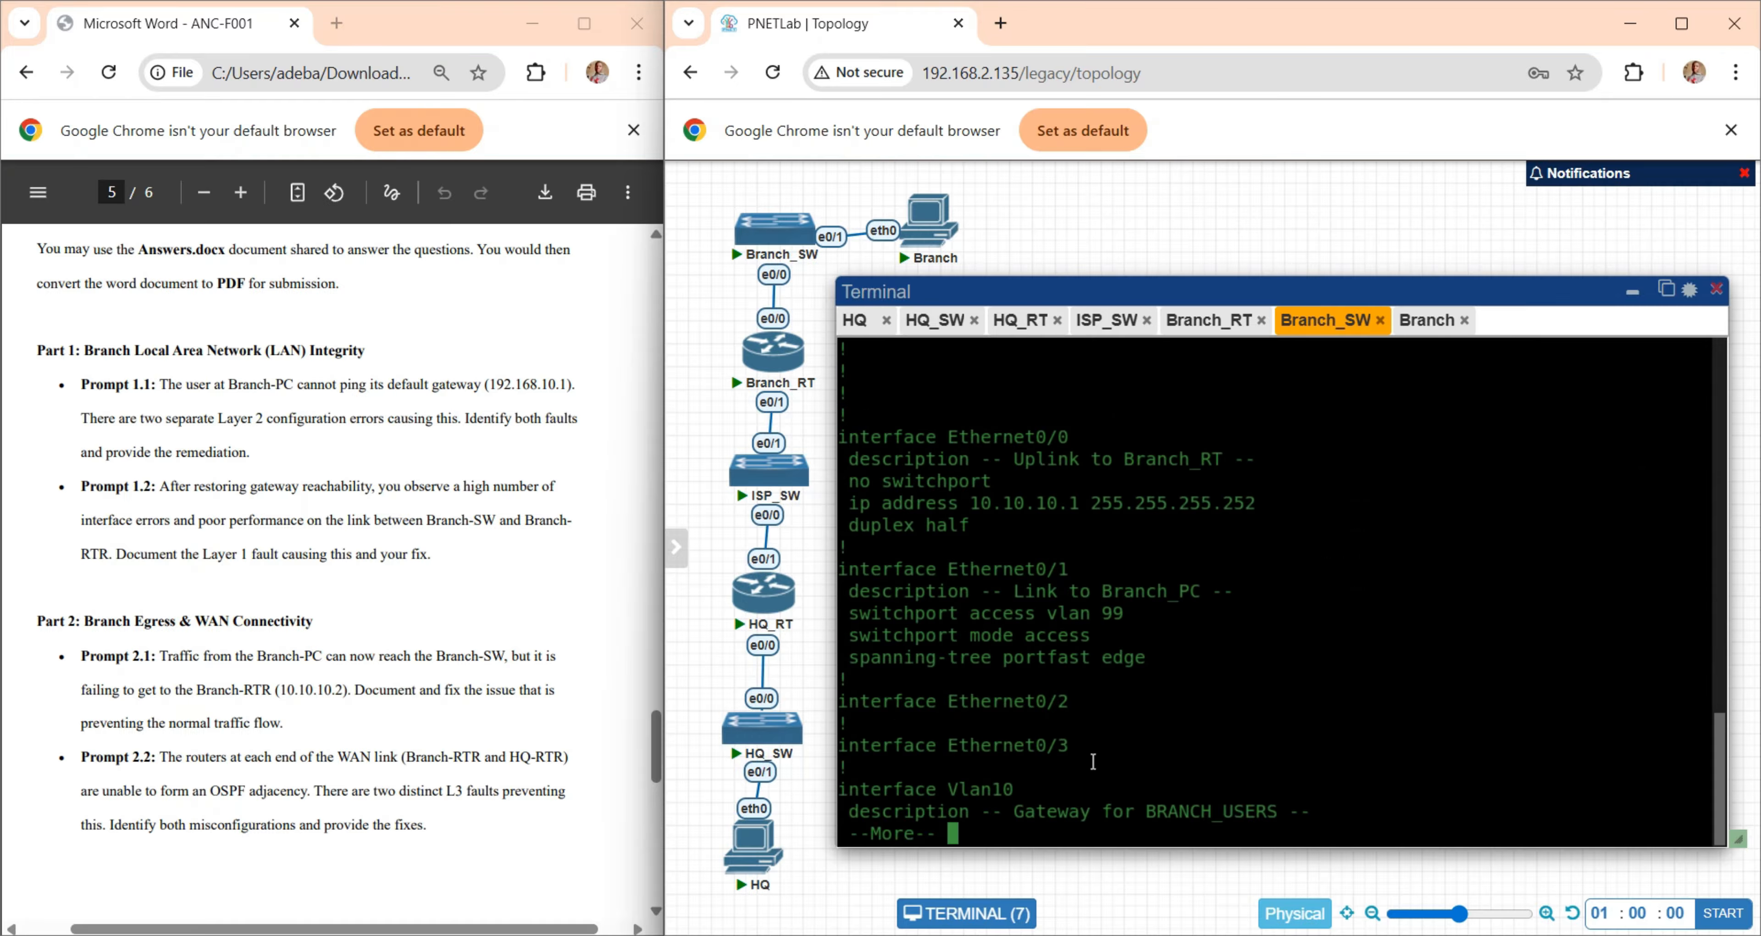
key(Return)
key(Return)
key(Return)
key(Return)
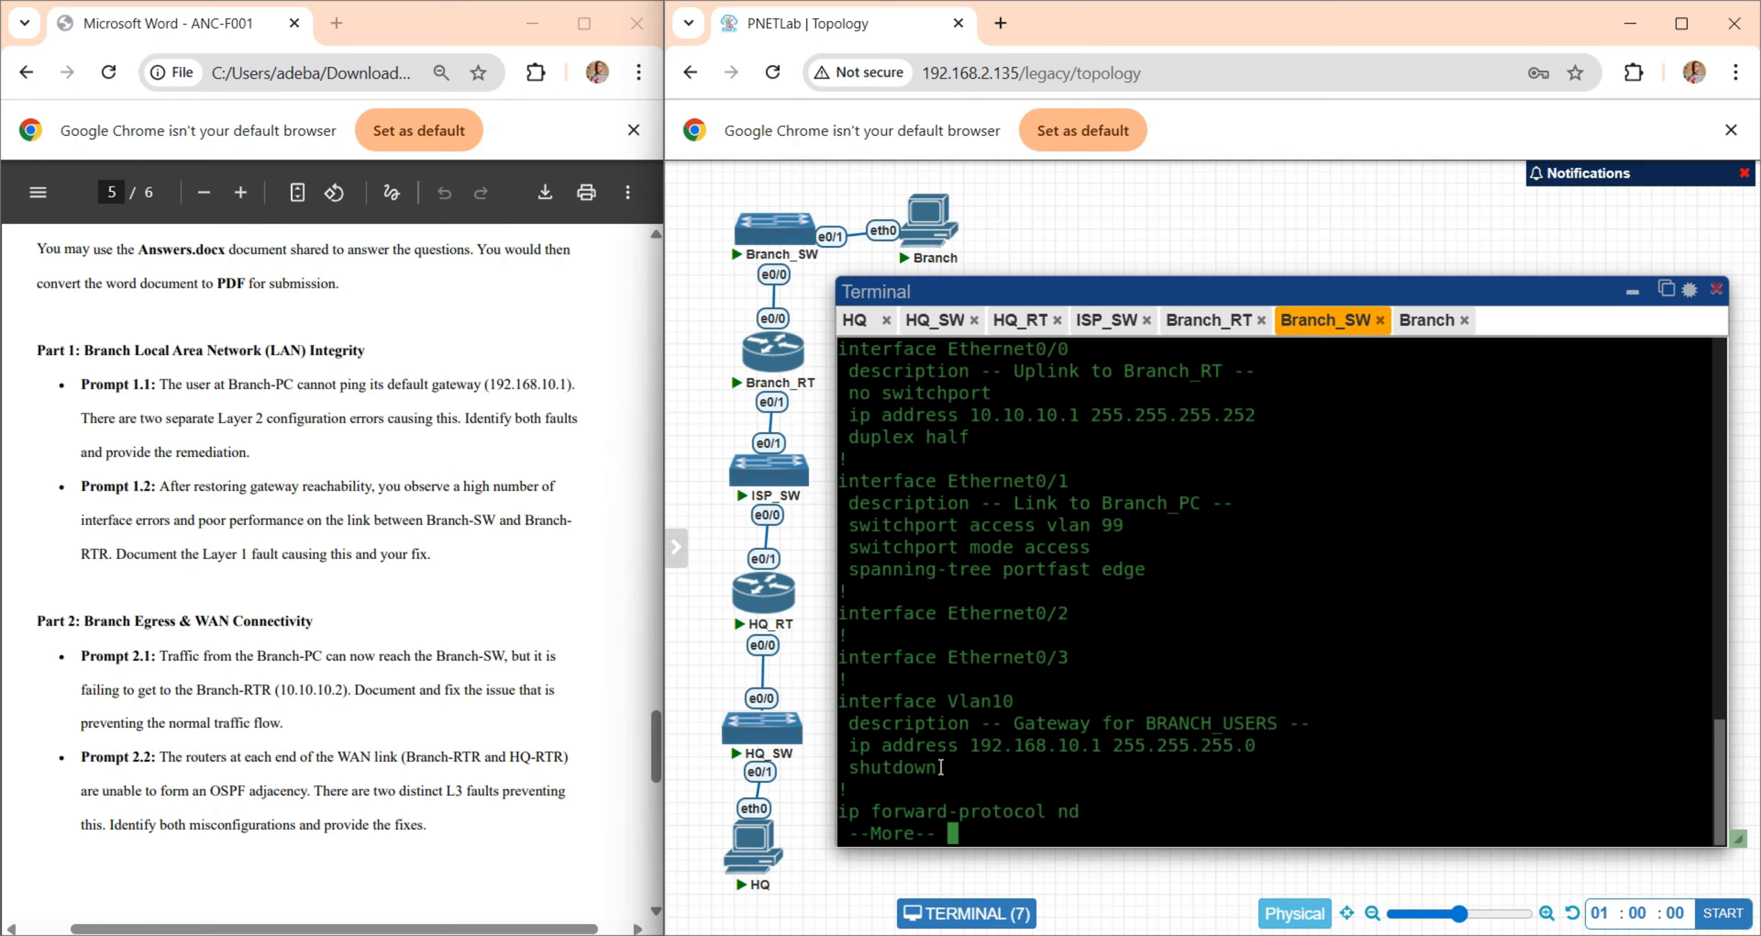
drag(942, 766, 840, 750)
key(ctrl+c)
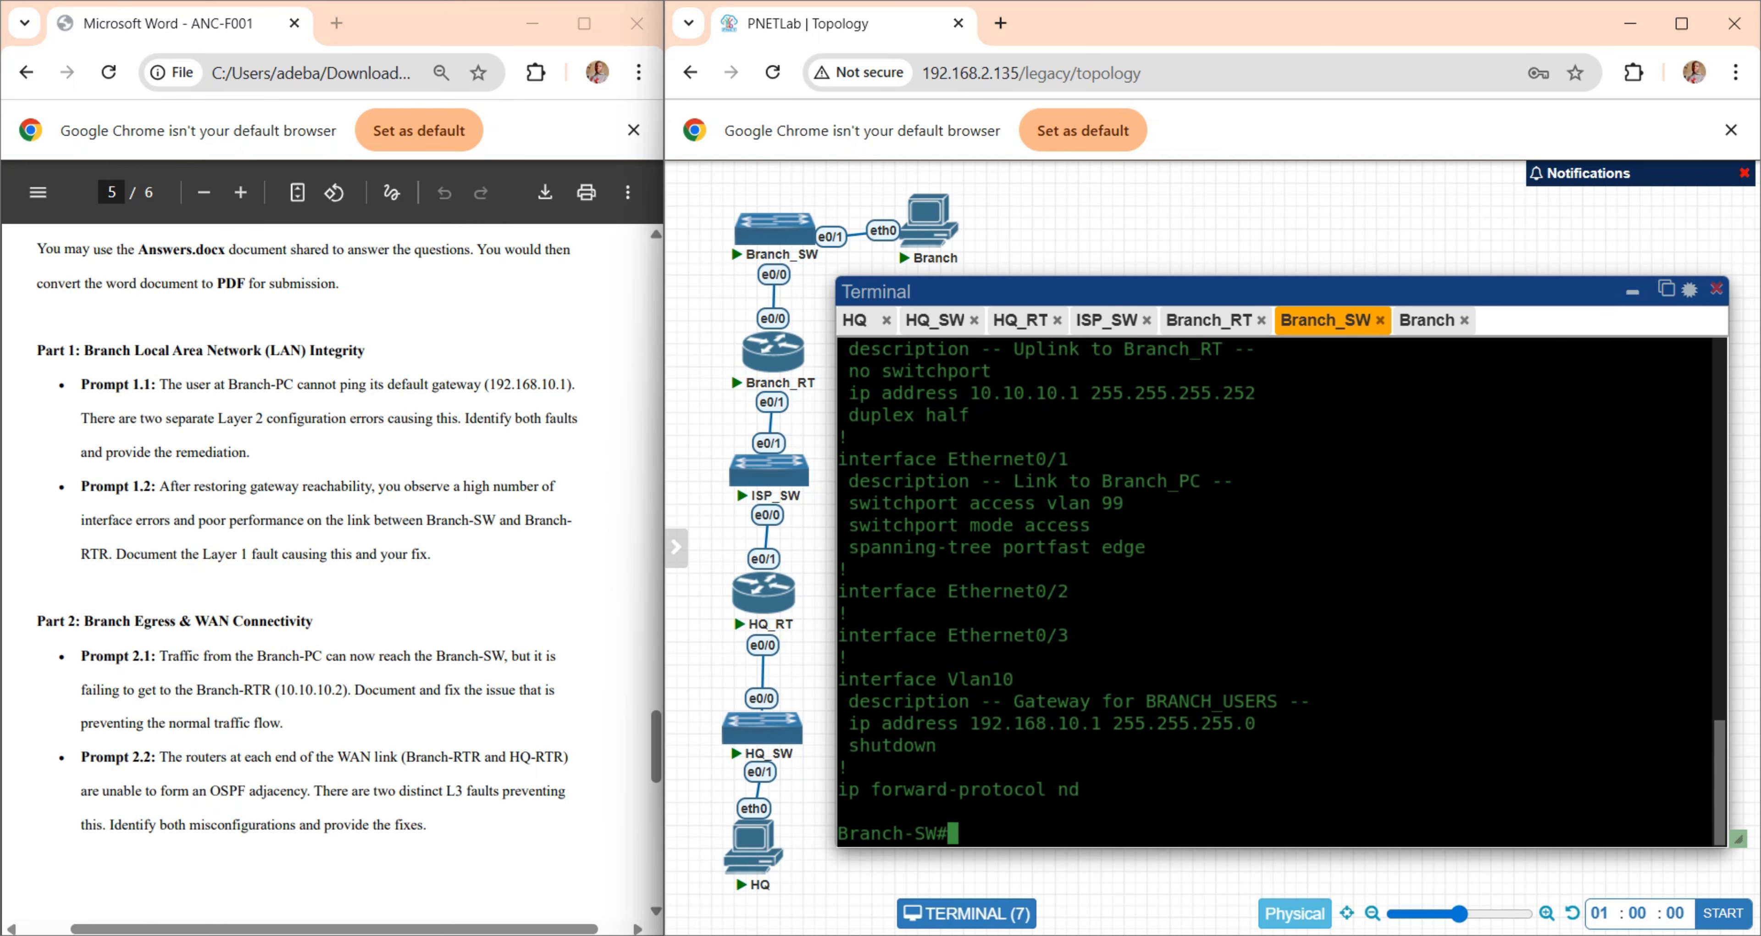
- Enable interface Vlan10 on Branch-SW with no shutdown in interface configuration mode
text(conf t)
key(Return)
text(int vl10)
key(Return)
key(Return)
key(Return)
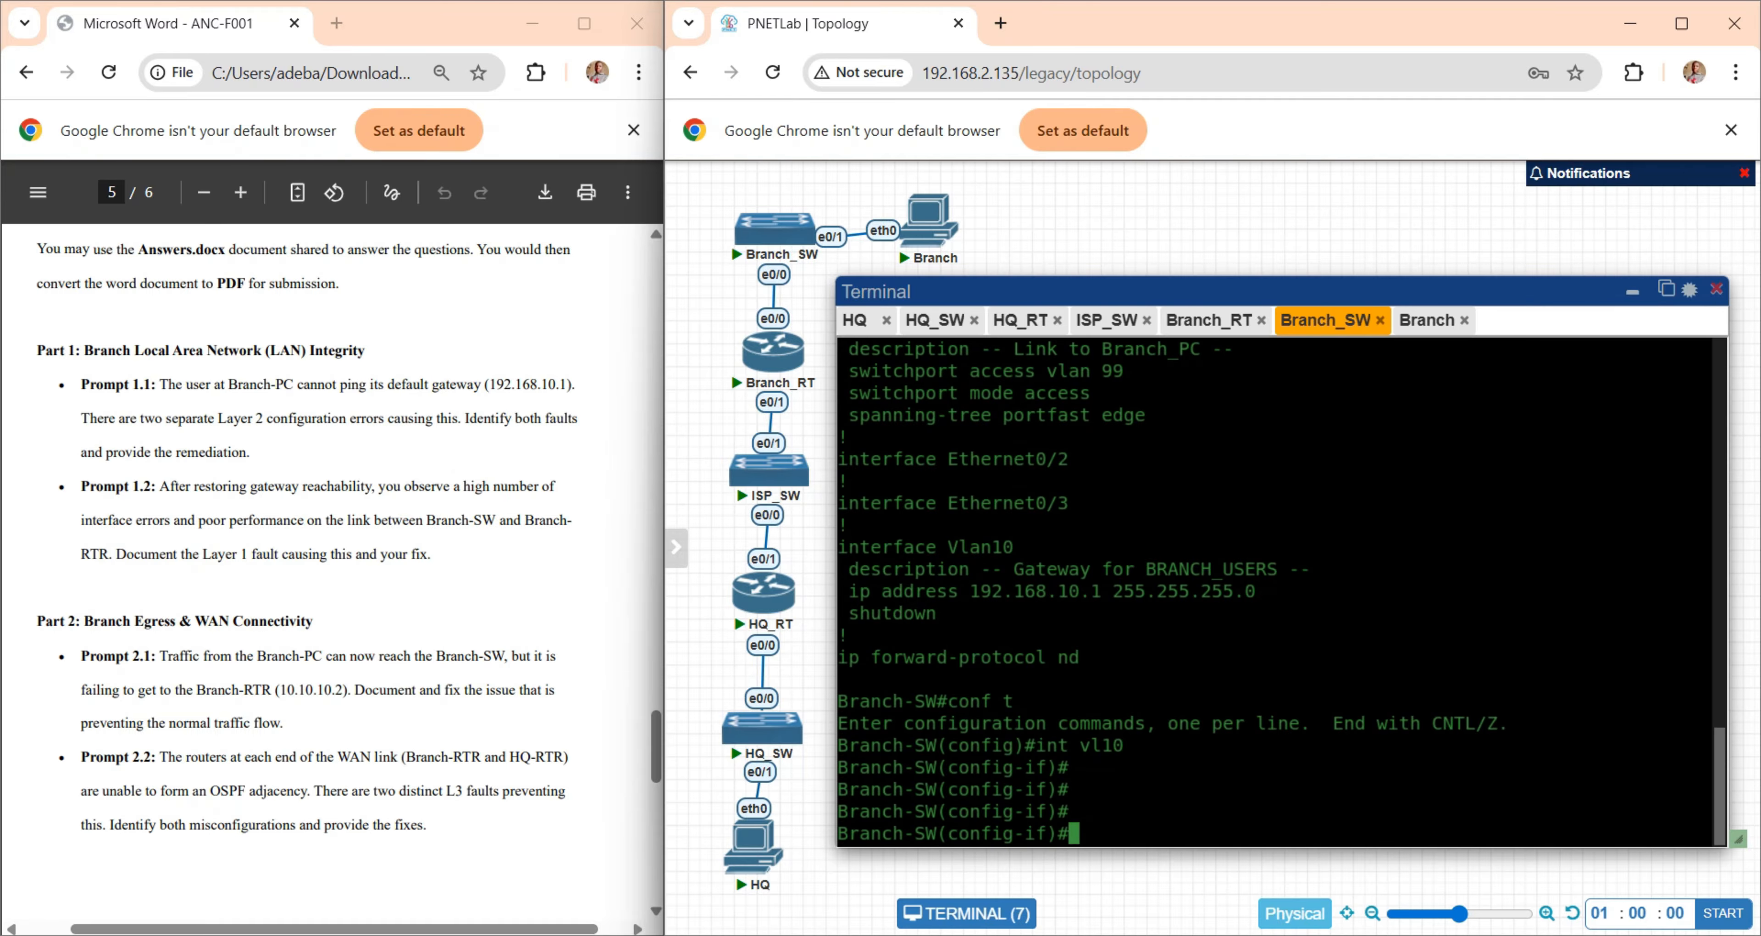
text(no shu)
key(Tab)
key(Return)
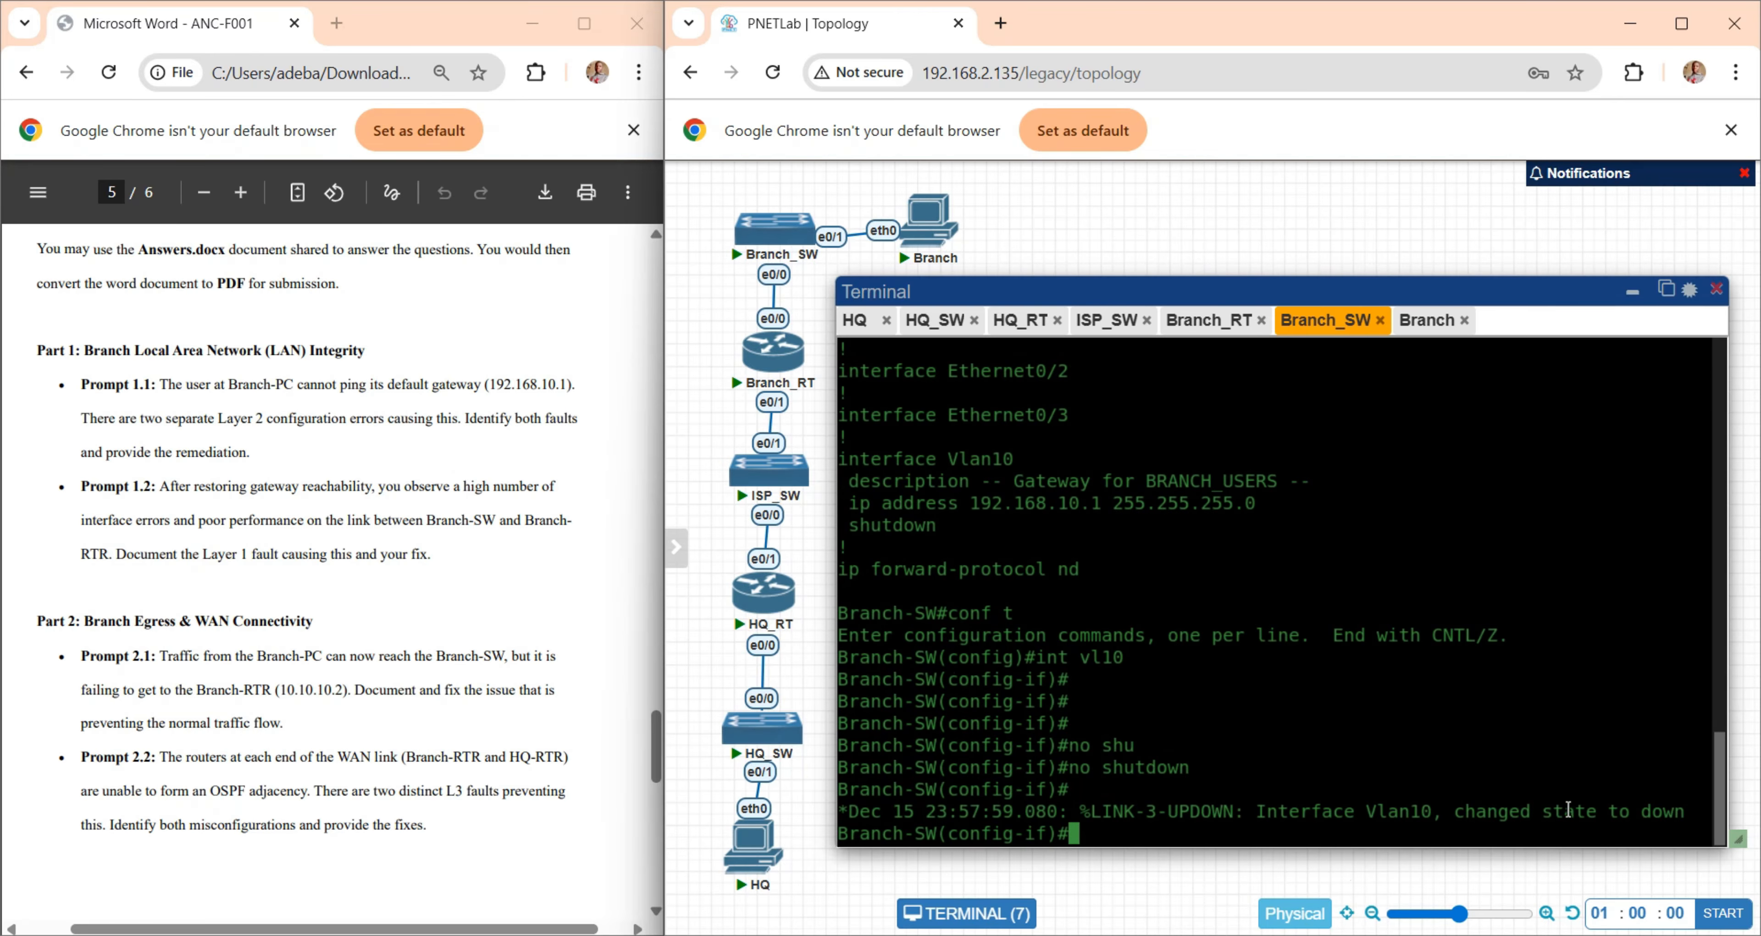
- Recheck the brief IP interface status from configuration mode on Branch-SW, looking at the Vlan10 row
text(do show ip intnb)
key(Return)
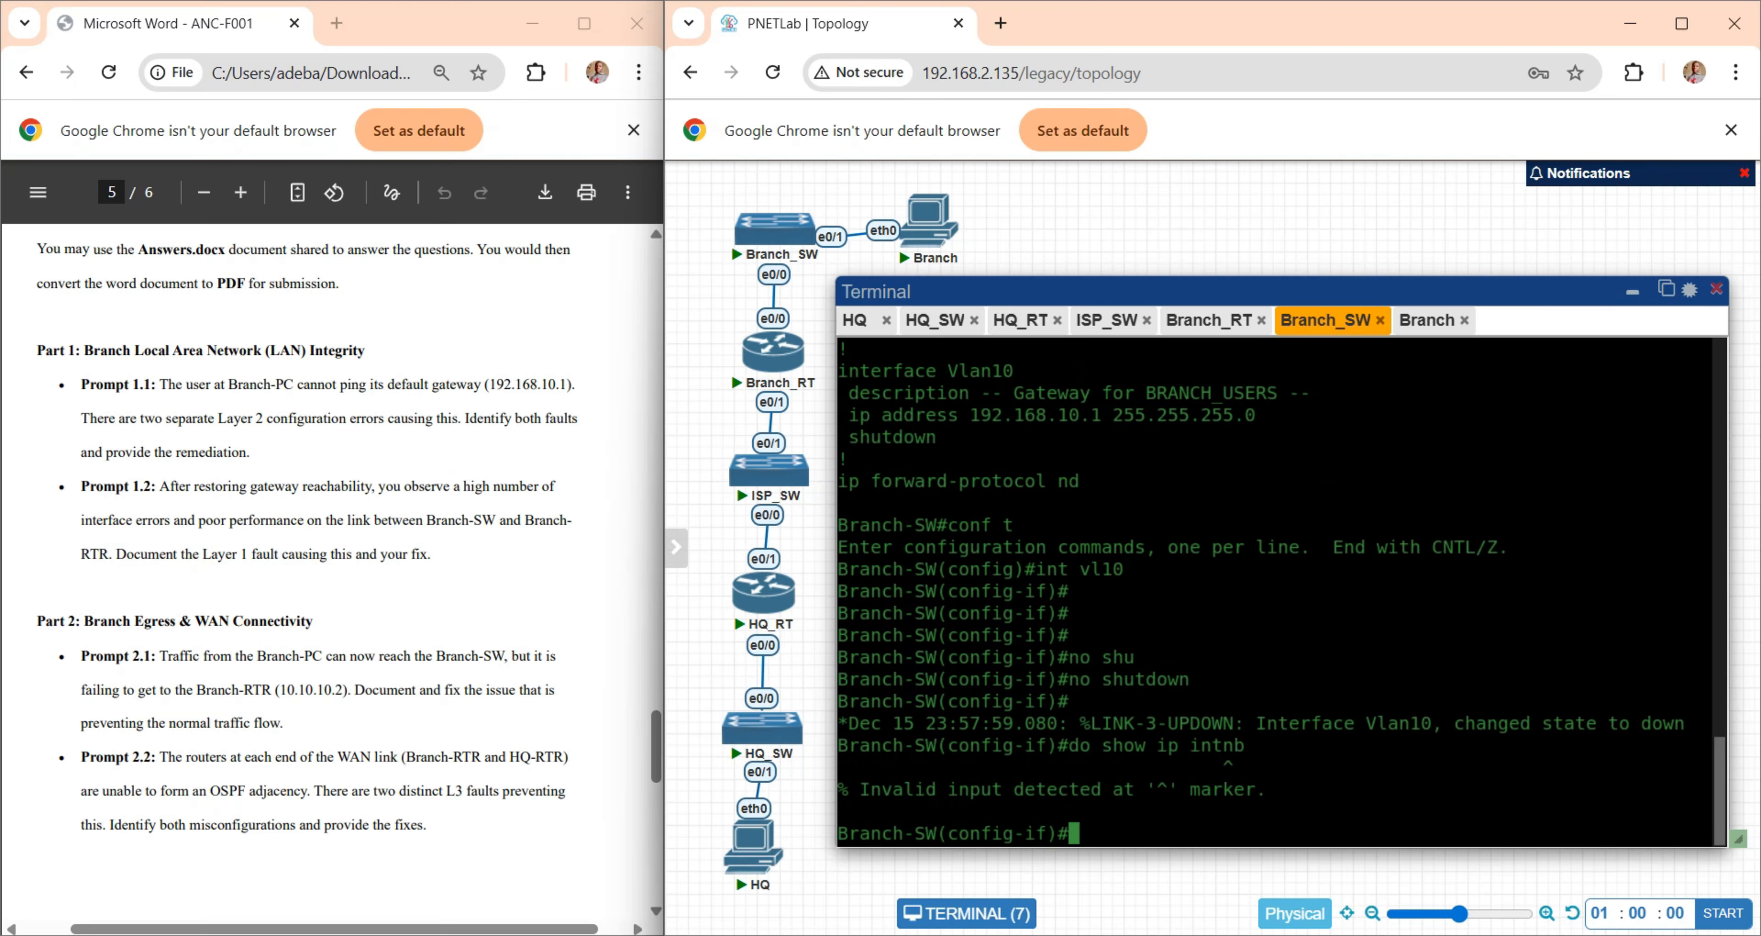
key(Up)
key(BackSpace)
key(BackSpace)
text(b)
key(Return)
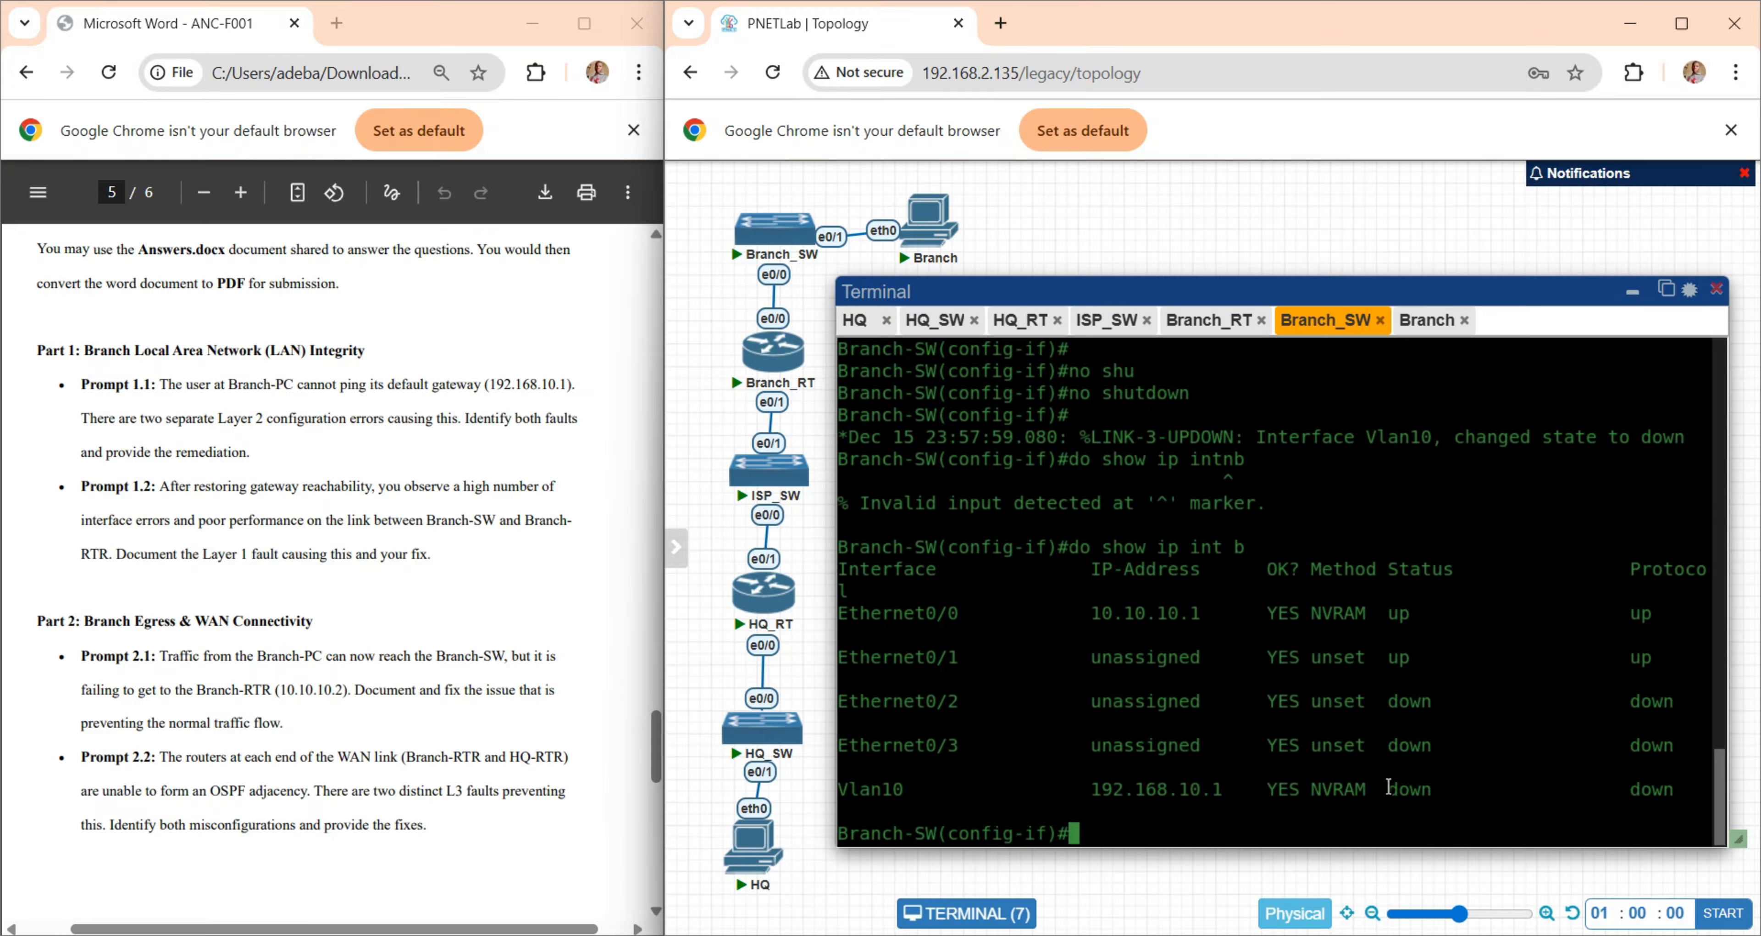
drag(884, 790, 1703, 790)
click(1352, 791)
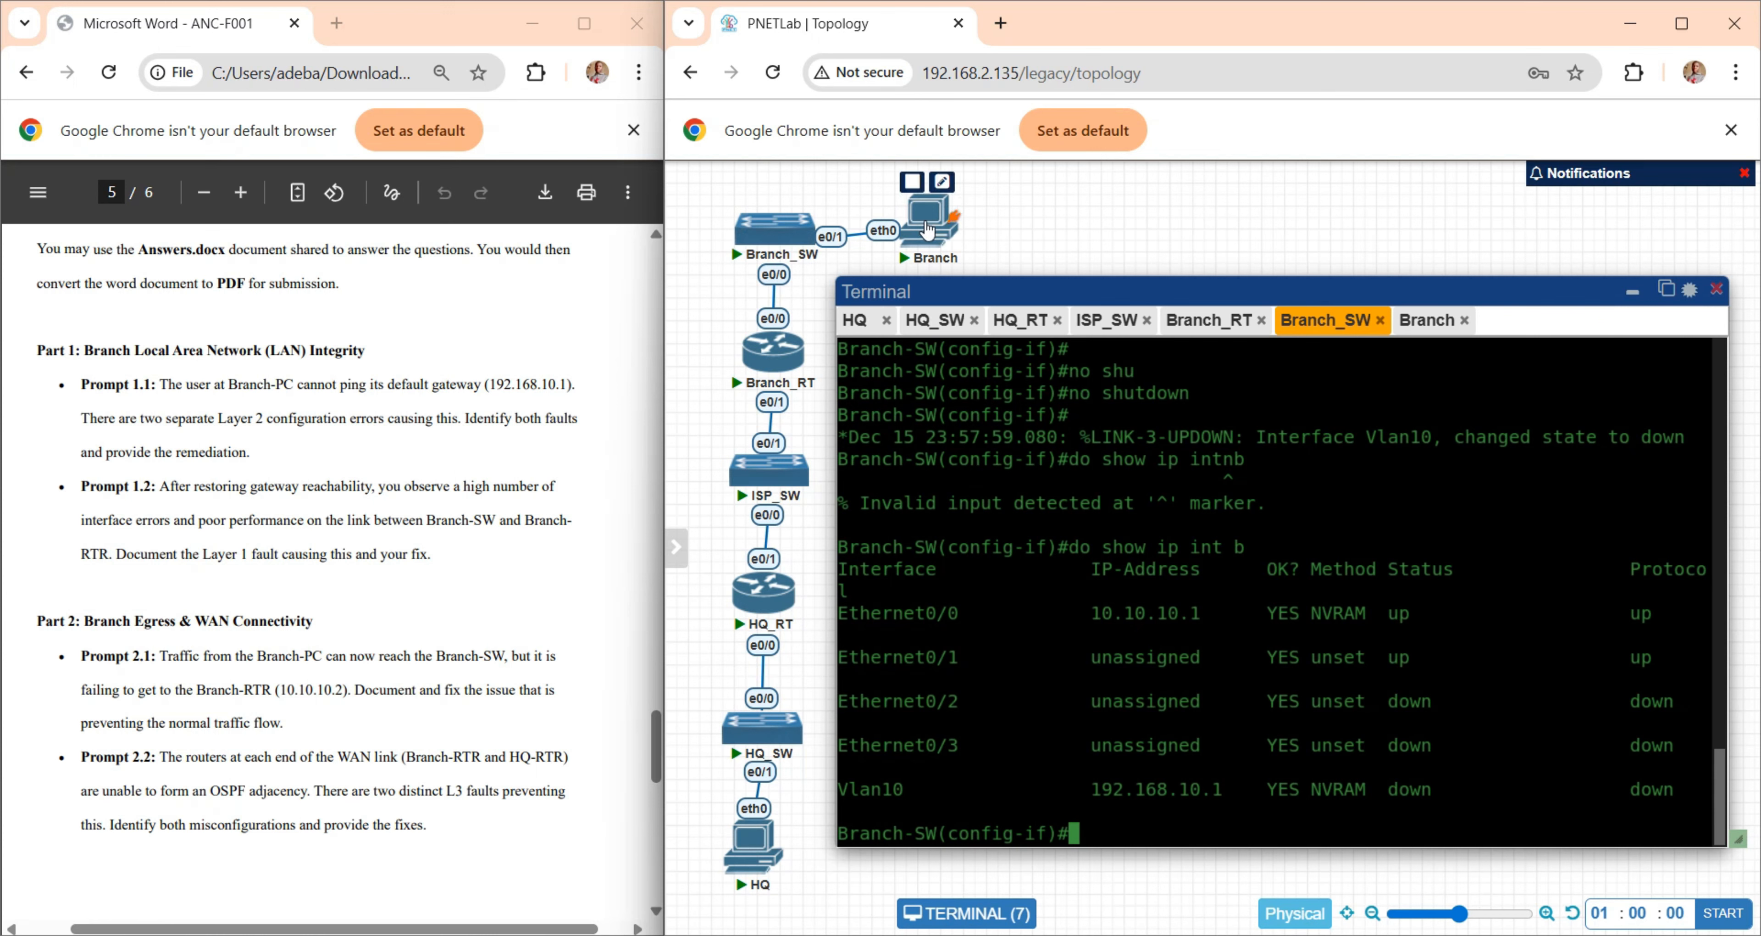
- Display Branch-SW's running configuration again and examine the access VLAN settings of Ethernet0/1, the link to the Branch PC
mouse_move(921, 227)
mouse_down()
mouse_move(931, 238)
mouse_move(915, 234)
mouse_up()
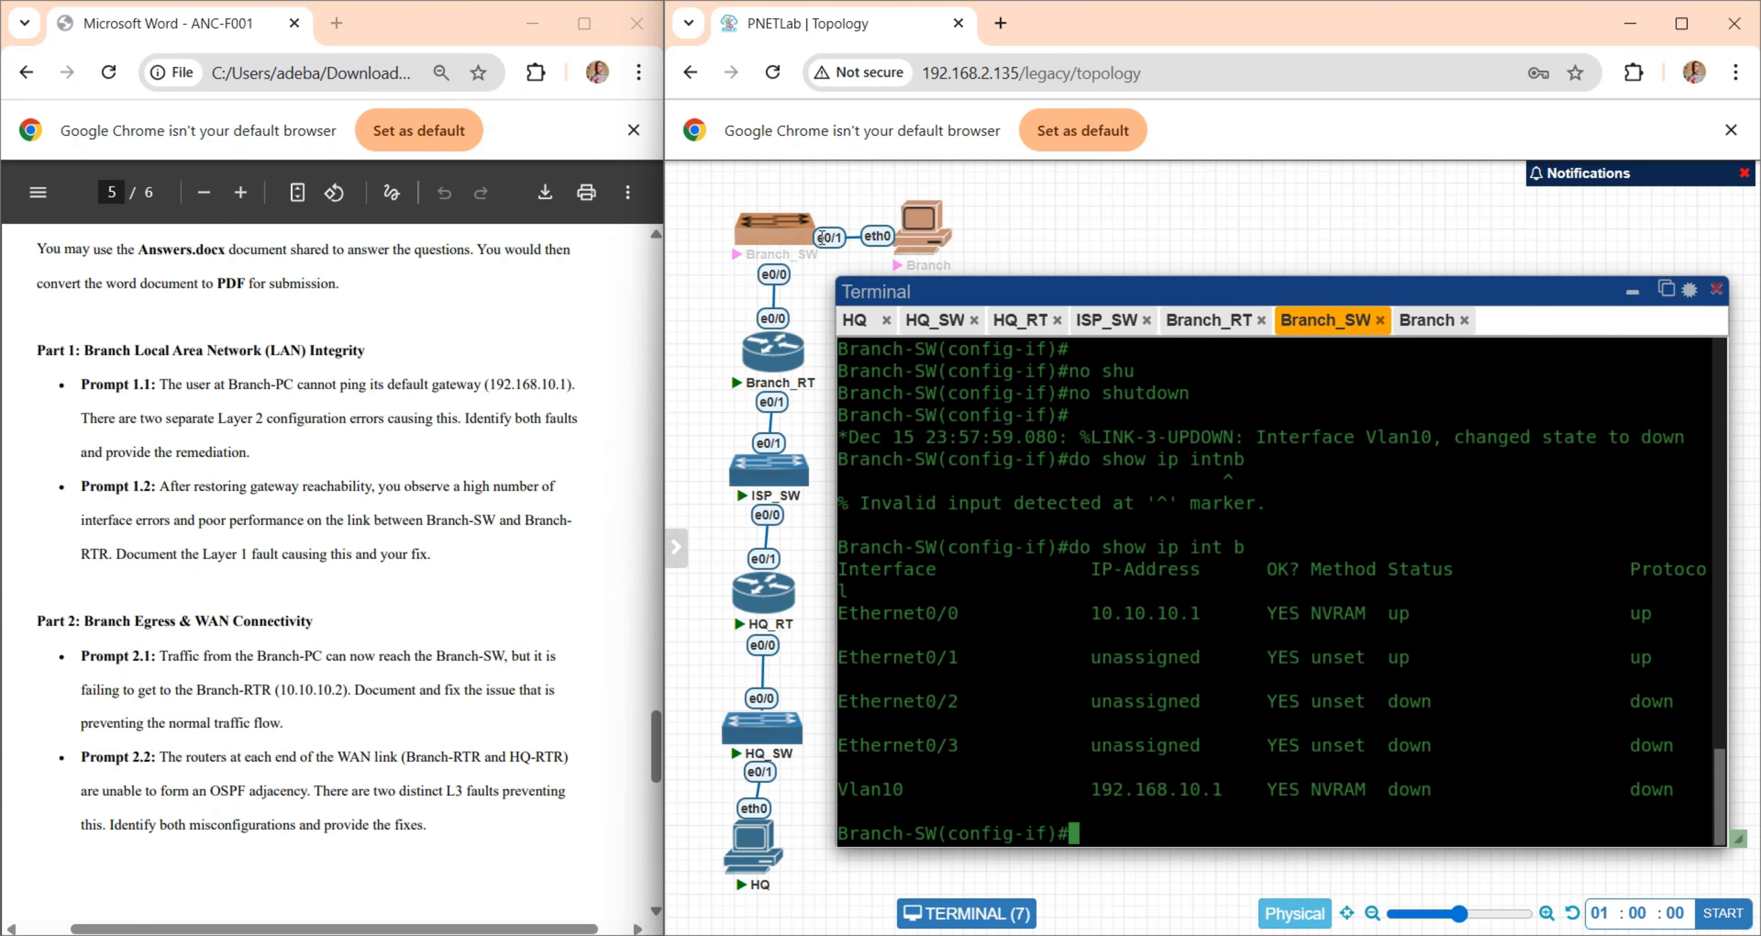
text(do sh)
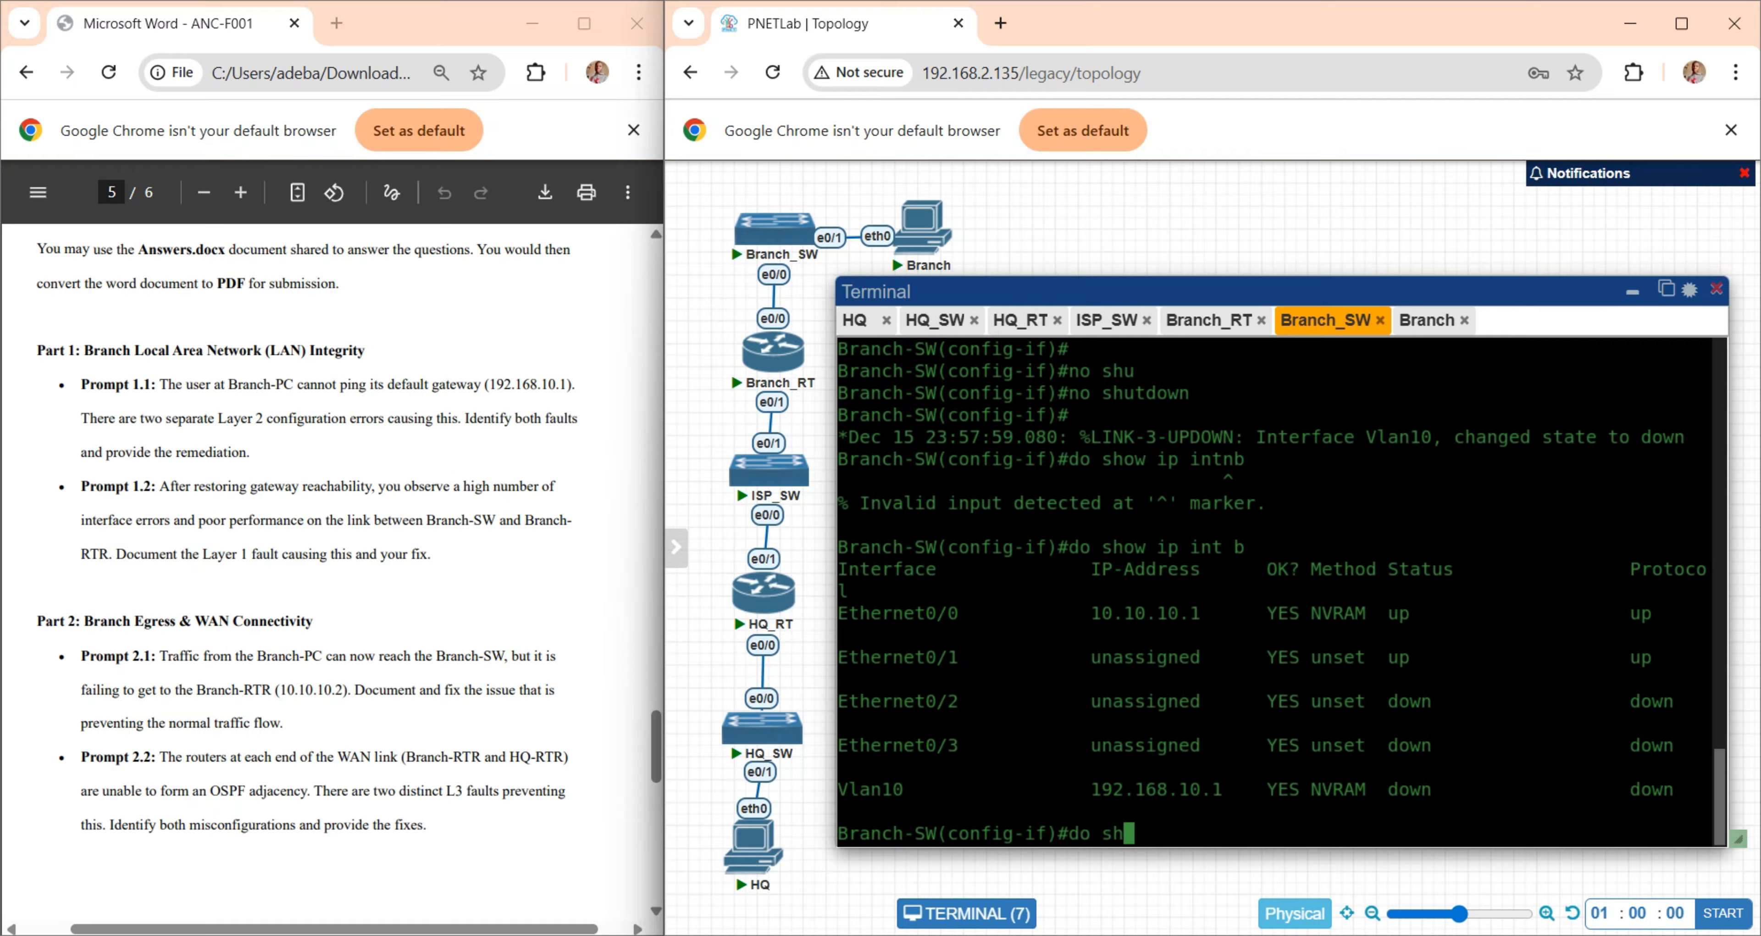
text(ow run)
key(Return)
key(space)
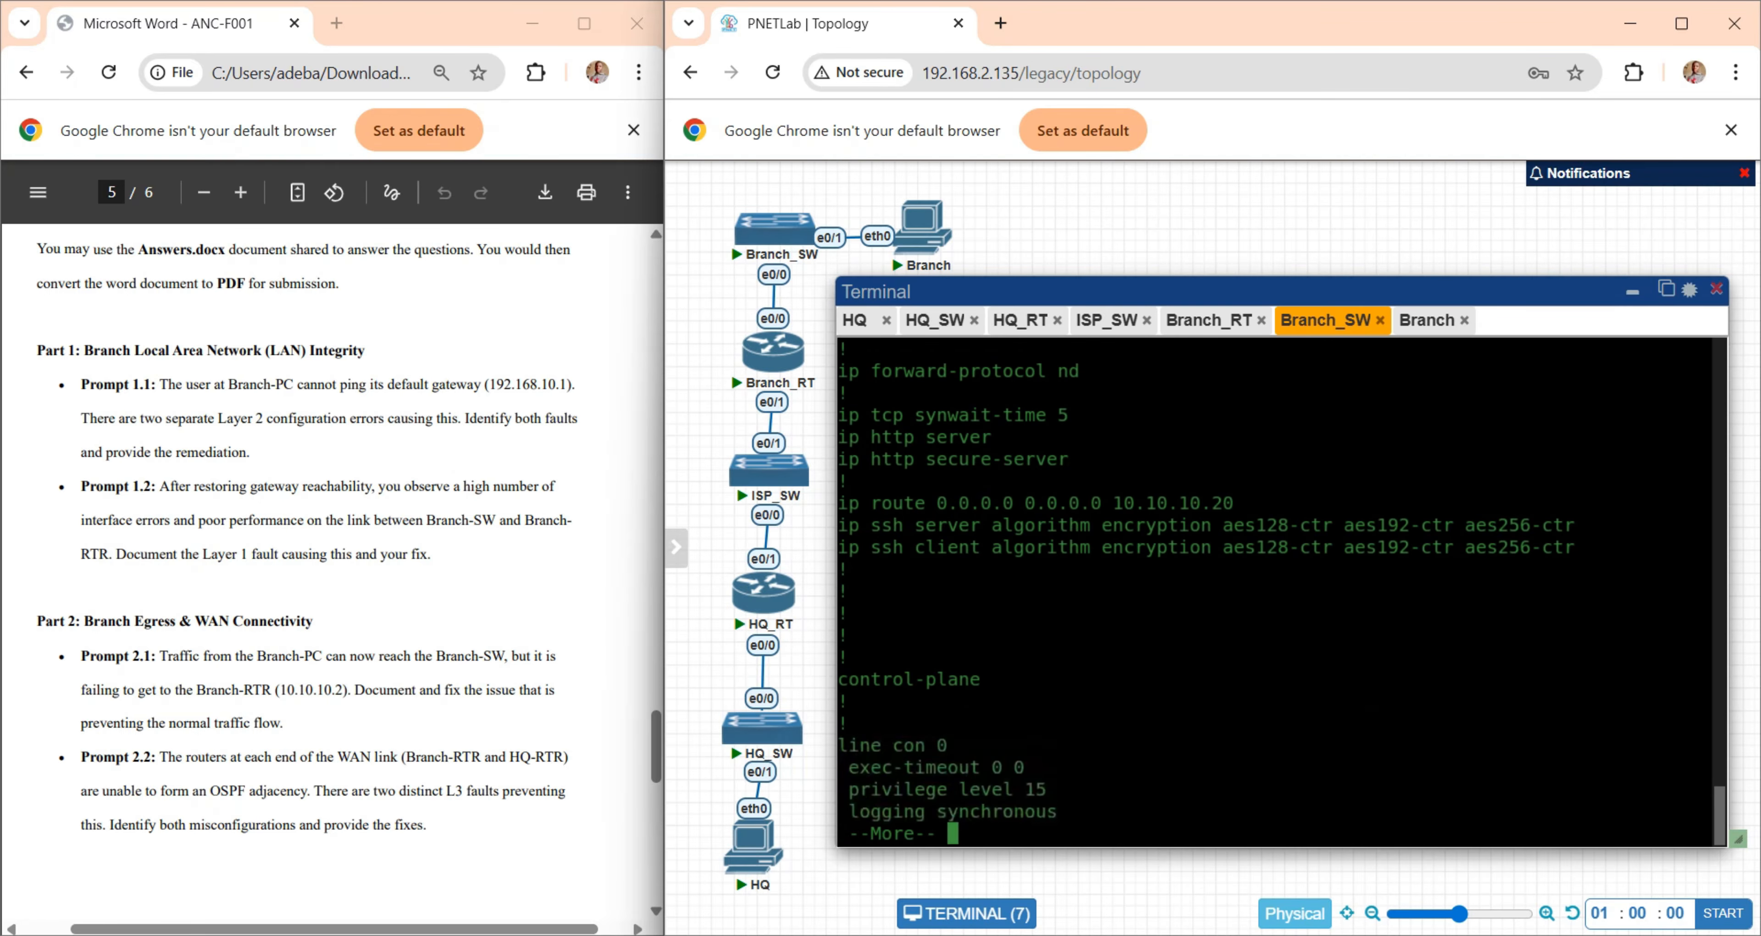
scroll(1288, 568, up, 5)
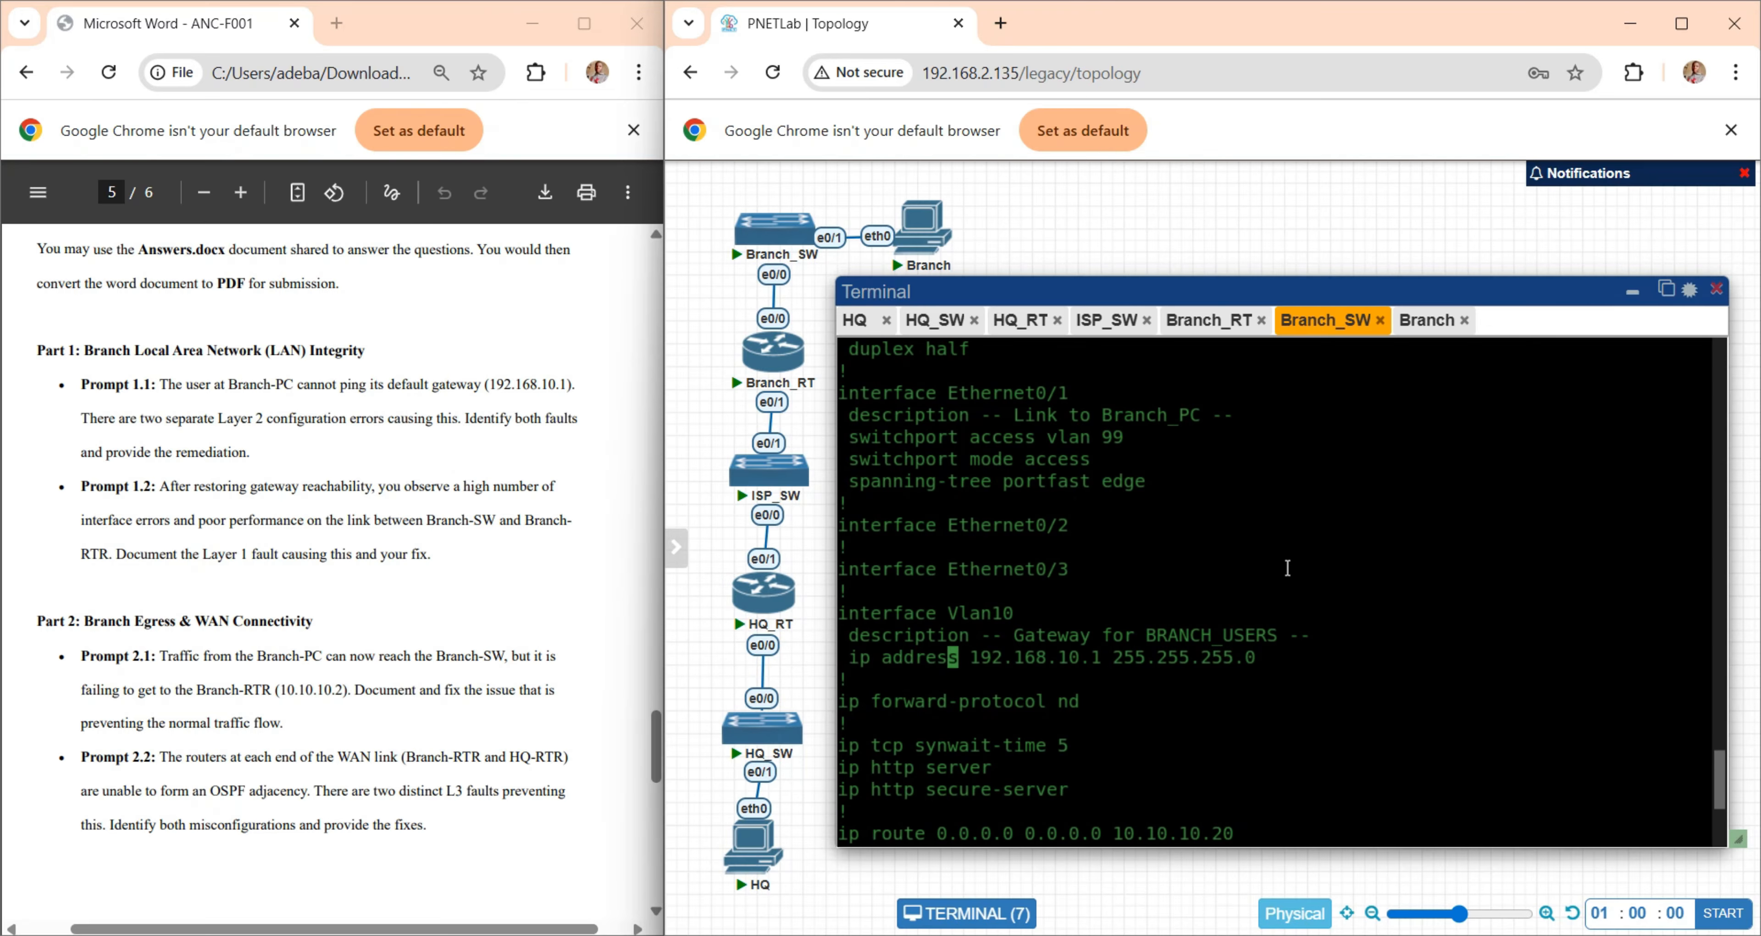
drag(977, 409, 1159, 488)
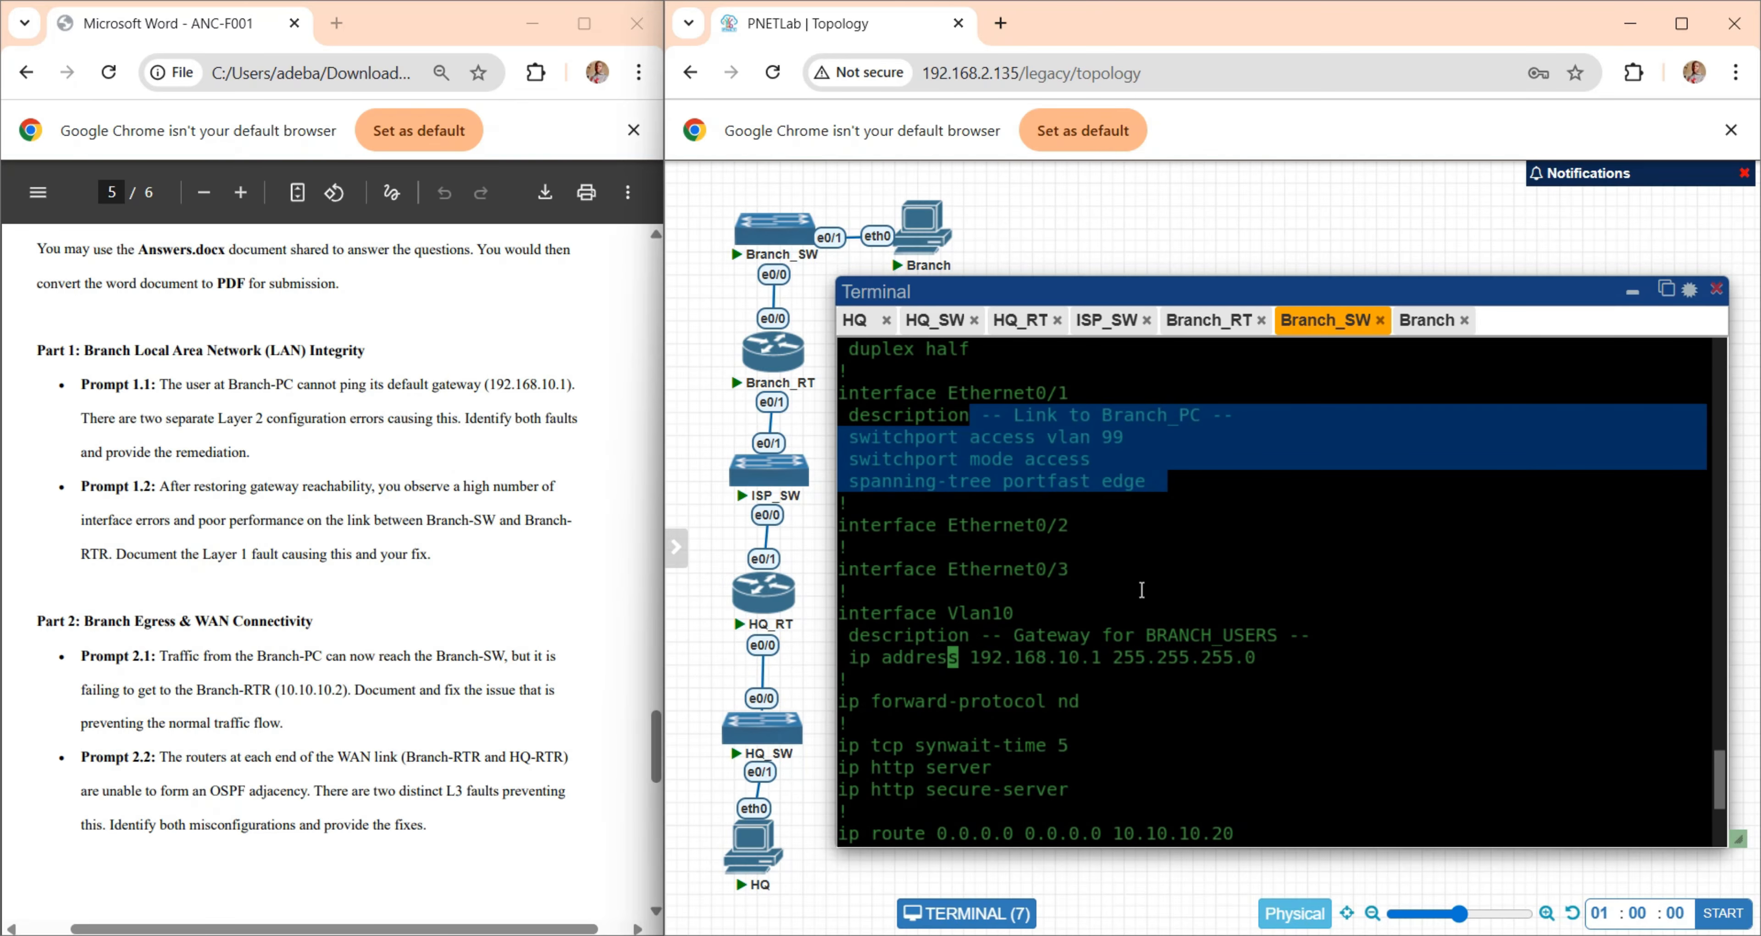
- Look through the rest of Branch-SW's running configuration, end the listing, and recheck the access port lines of Ethernet0/1
scroll(1193, 588, up, 10)
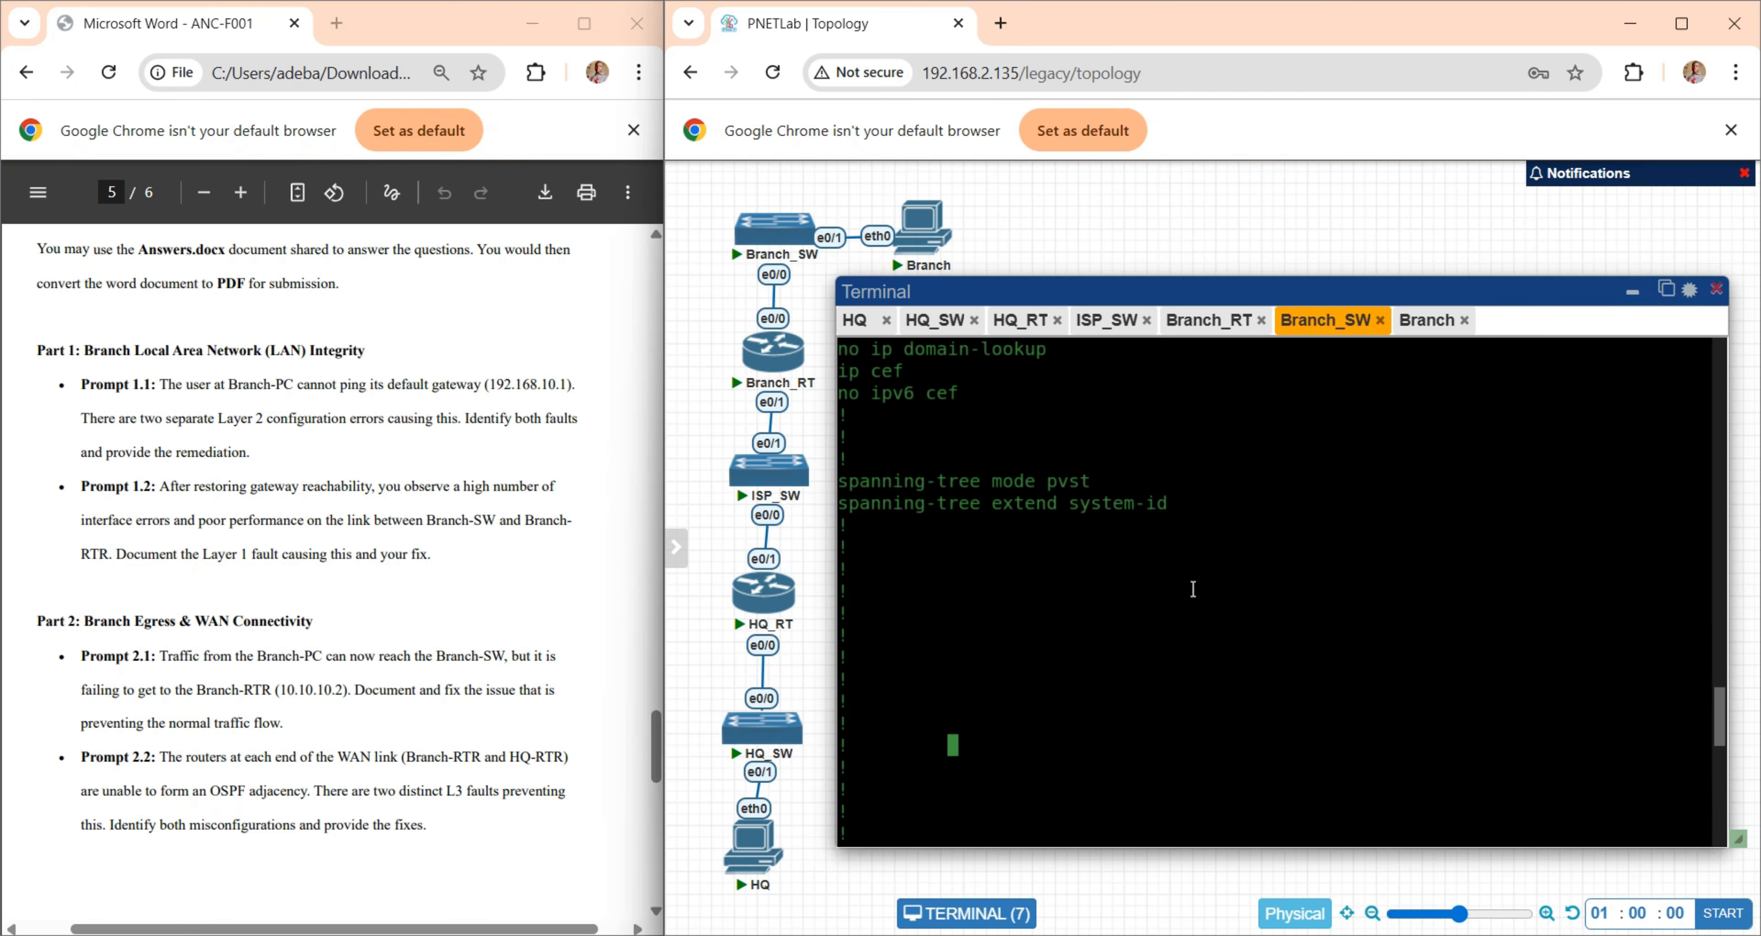
scroll(1193, 588, up, 10)
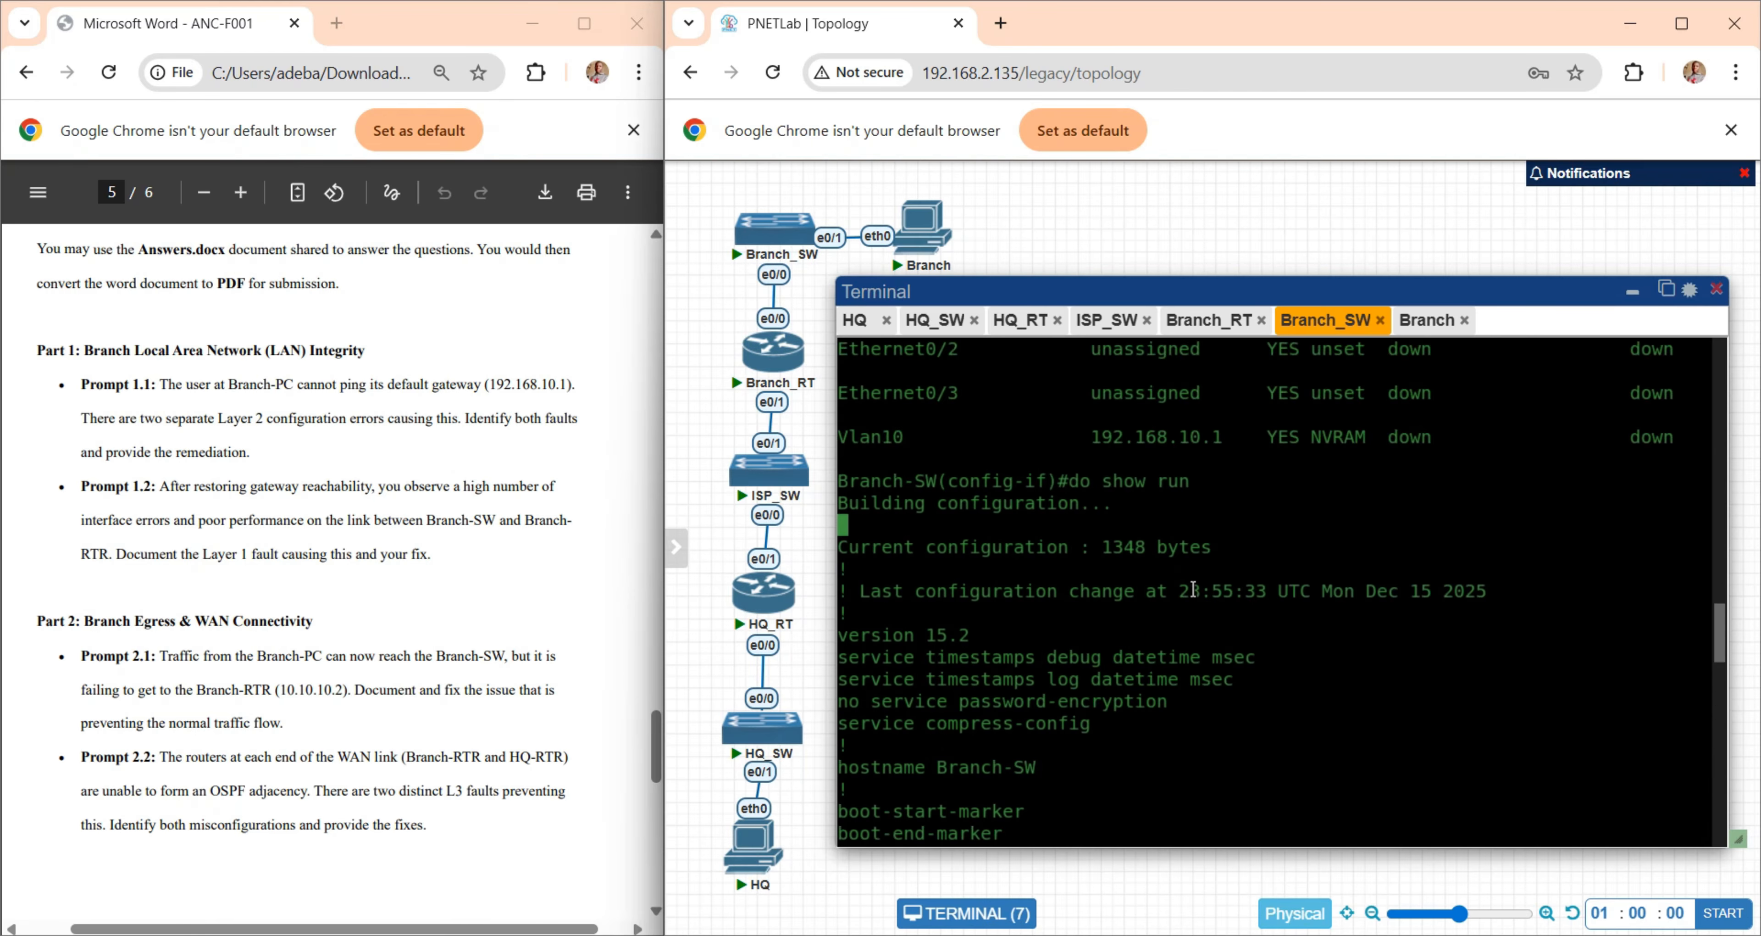
scroll(1193, 588, down, 10)
scroll(1193, 588, down, 10)
scroll(1193, 588, up, 7)
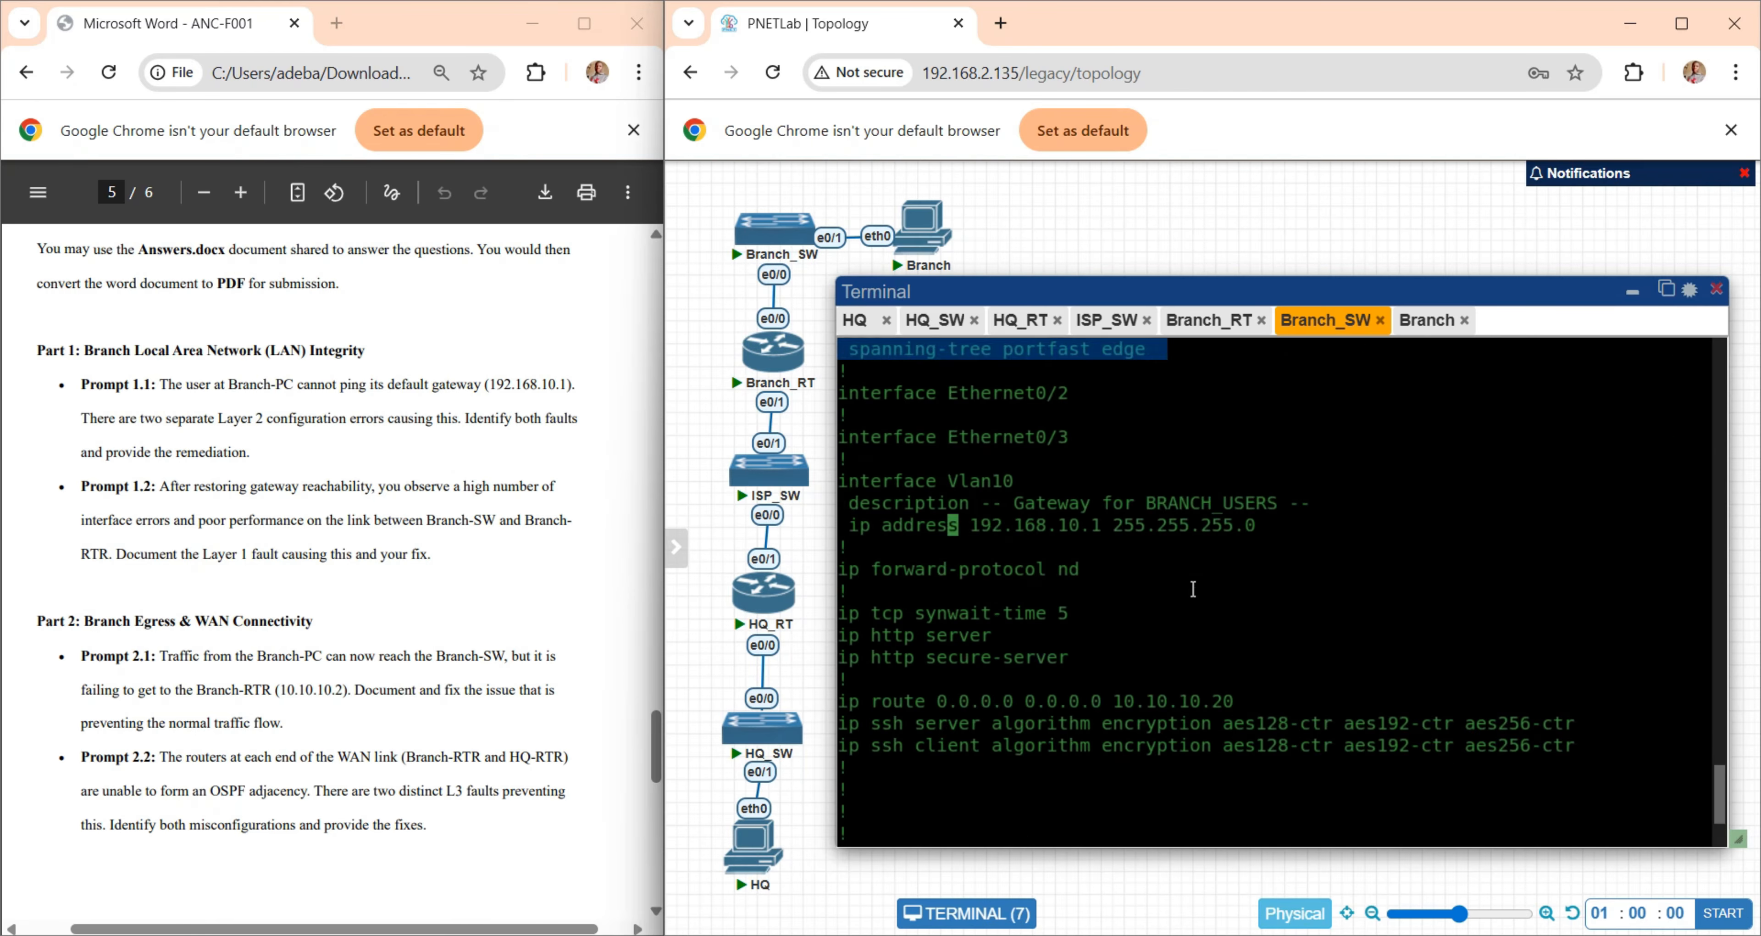
click(1193, 588)
scroll(1193, 588, down, 7)
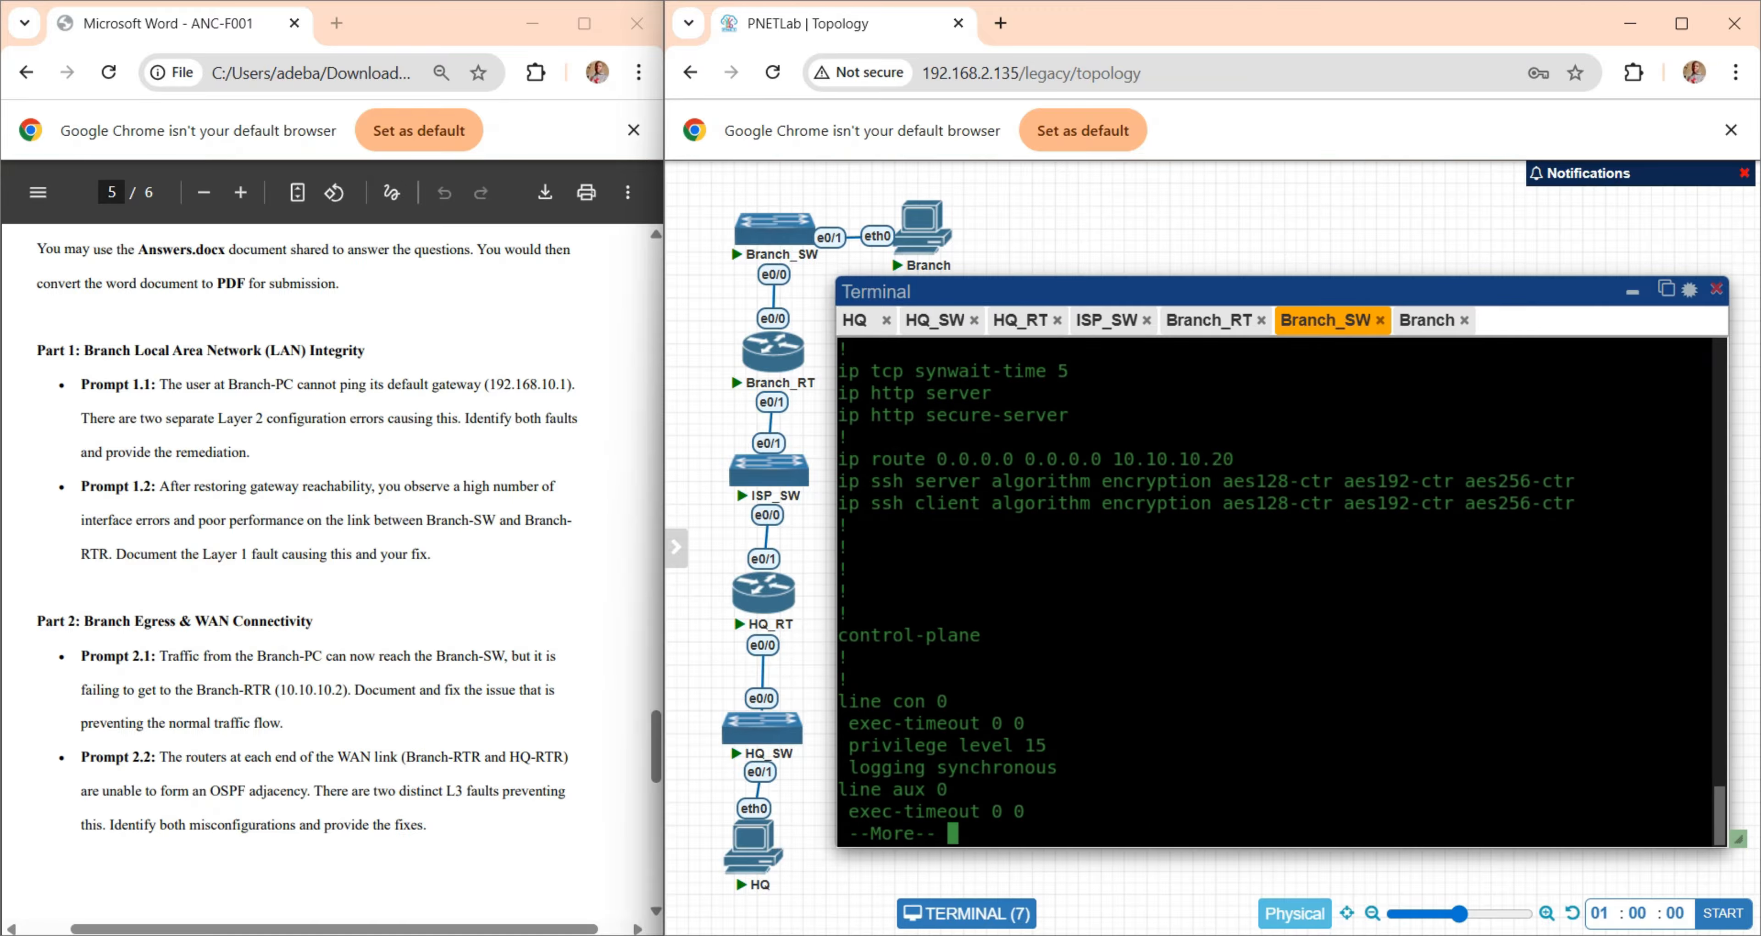
key(q)
scroll(1166, 544, up, 4)
scroll(991, 584, up, 3)
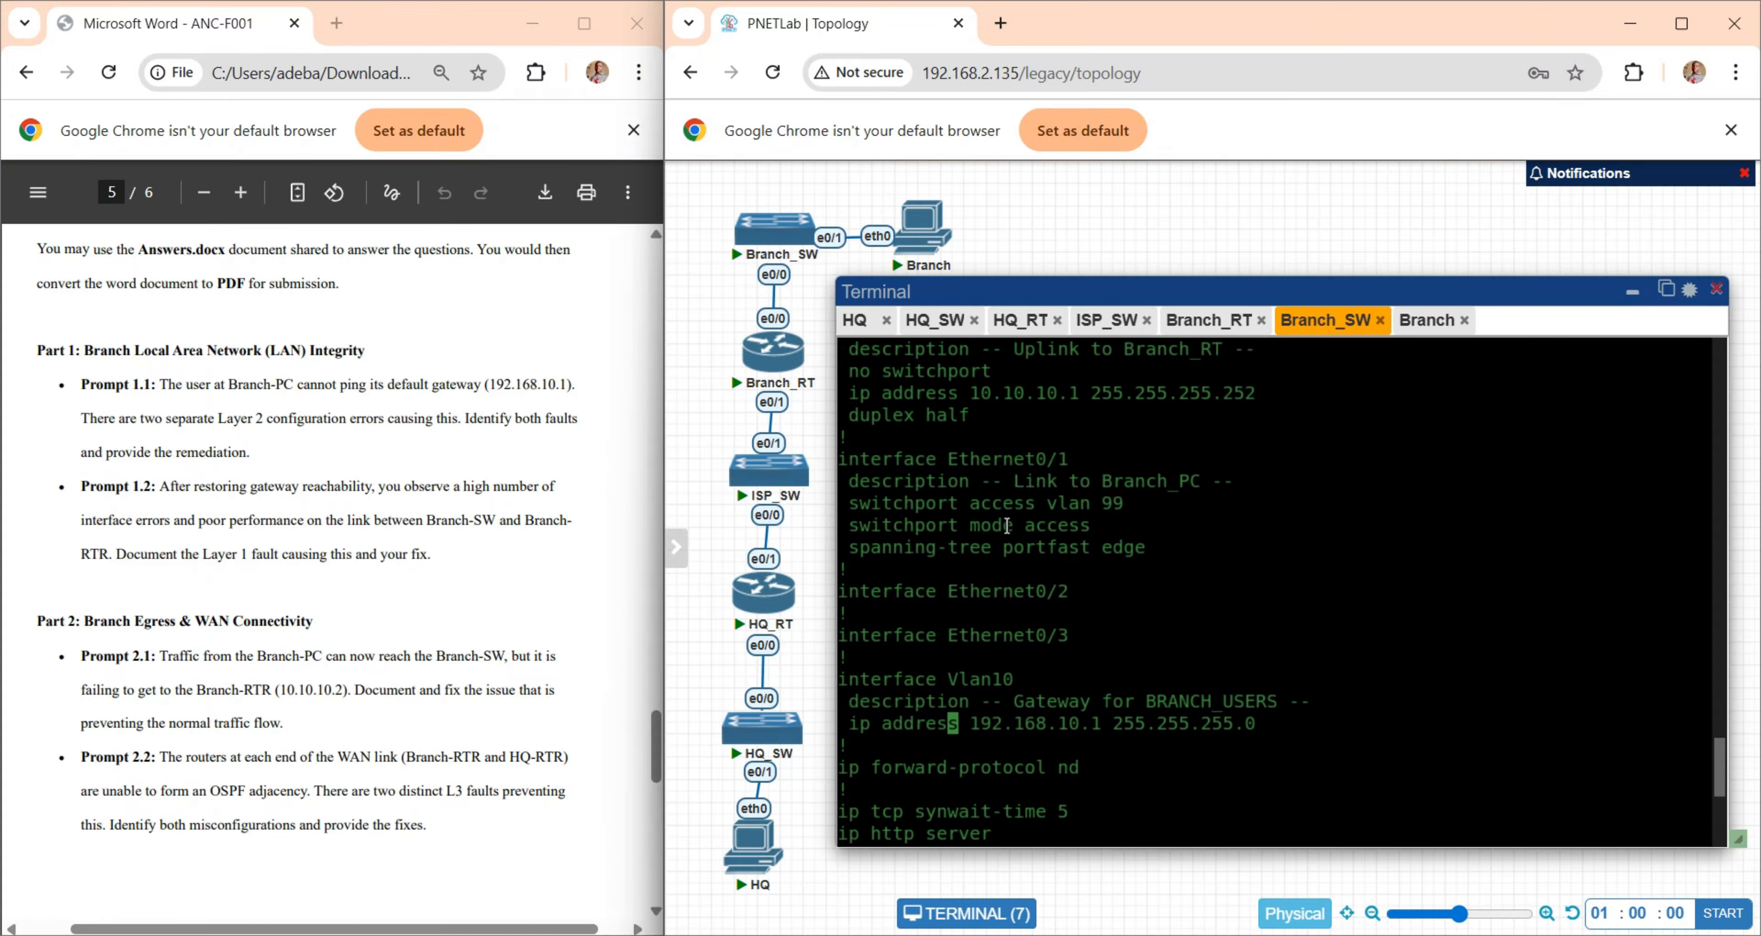
drag(1016, 502, 1163, 553)
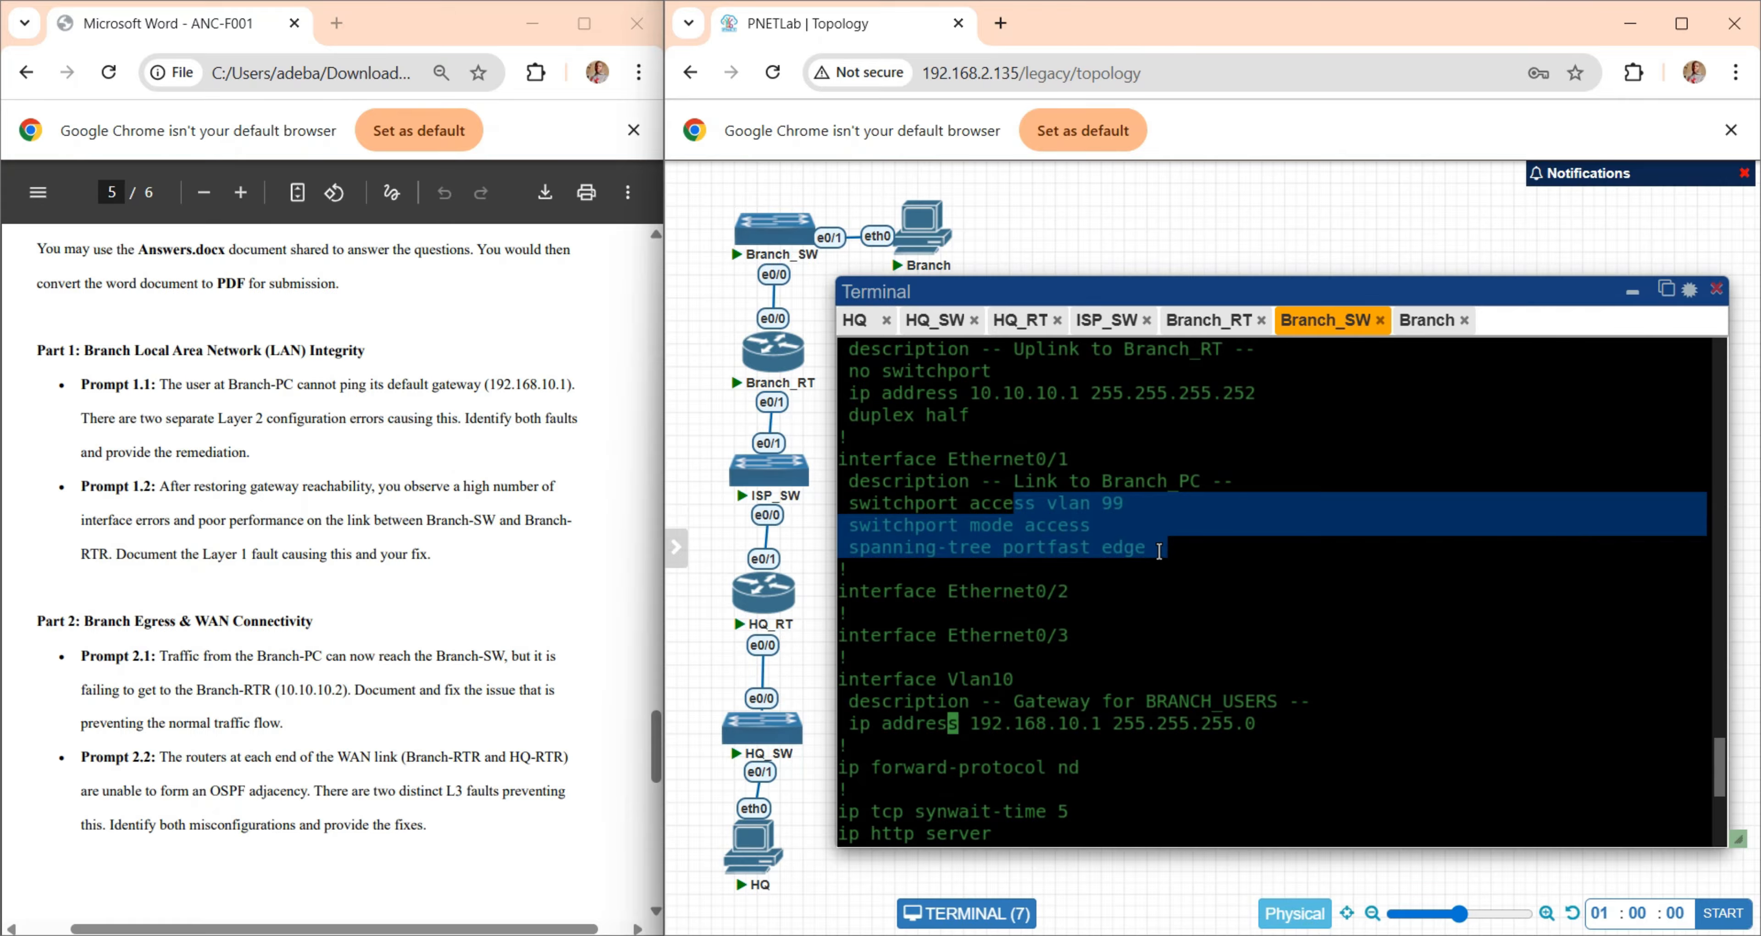
- Assign Branch-SW's interface e0/1 to access VLAN 10 in interface configuration mode
text(int )
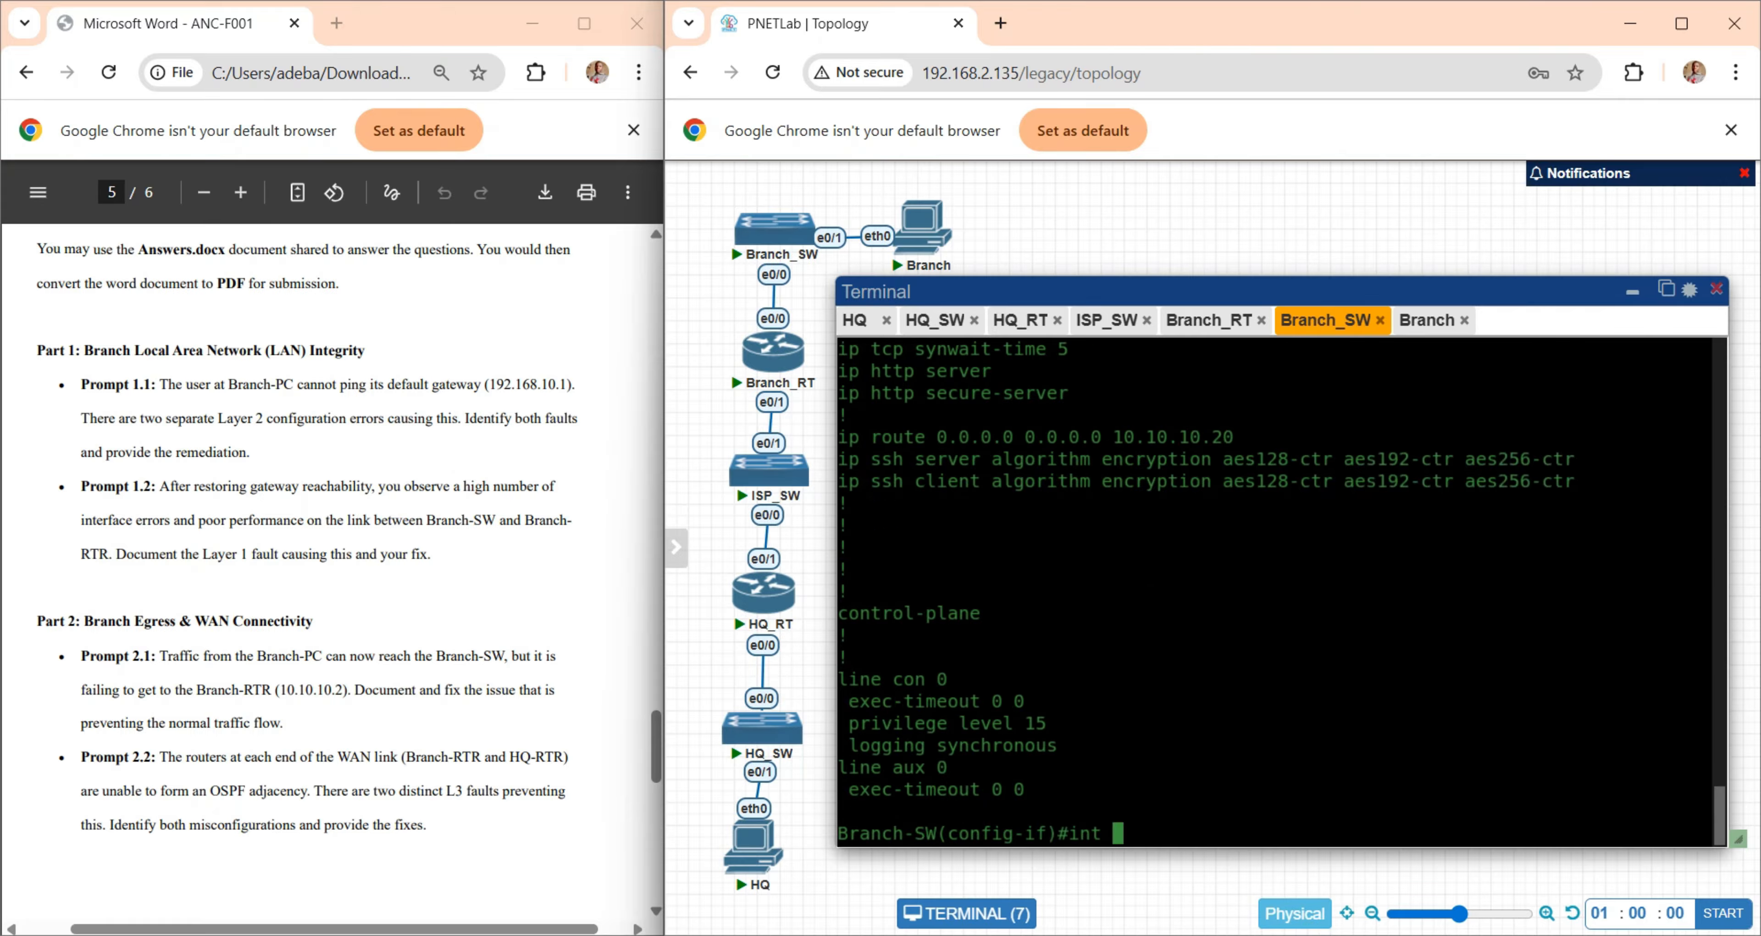
text(e0/1)
key(Return)
key(Return)
key(Return)
key(Return)
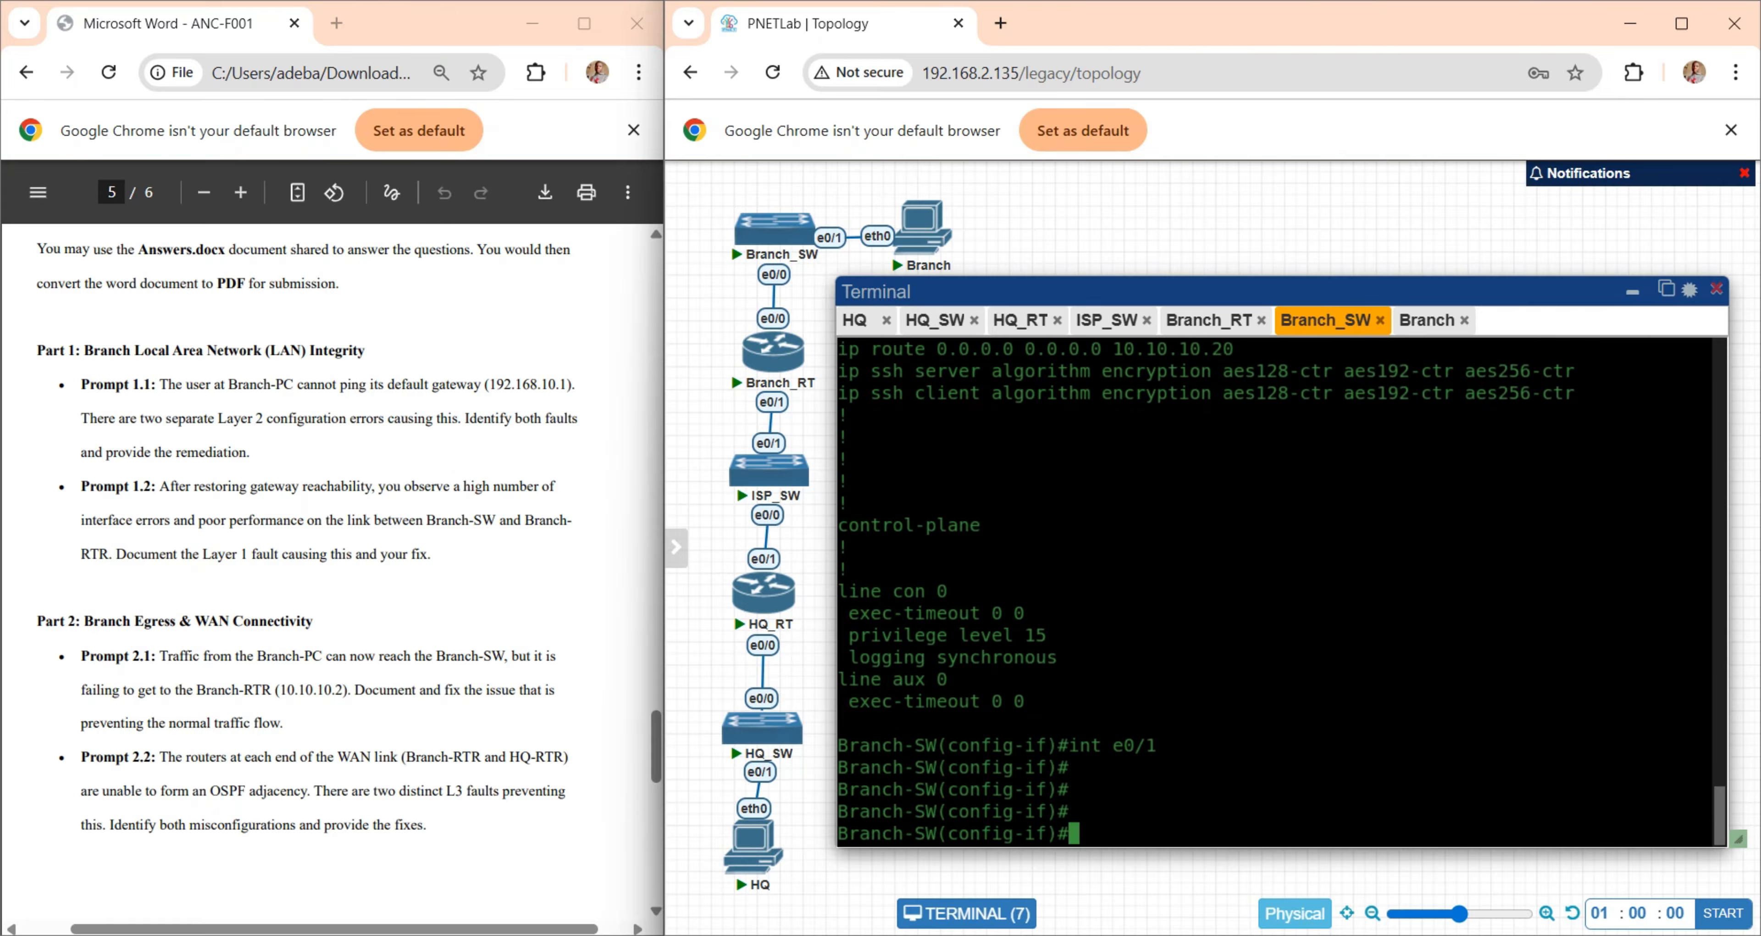
text(swi)
key(Tab)
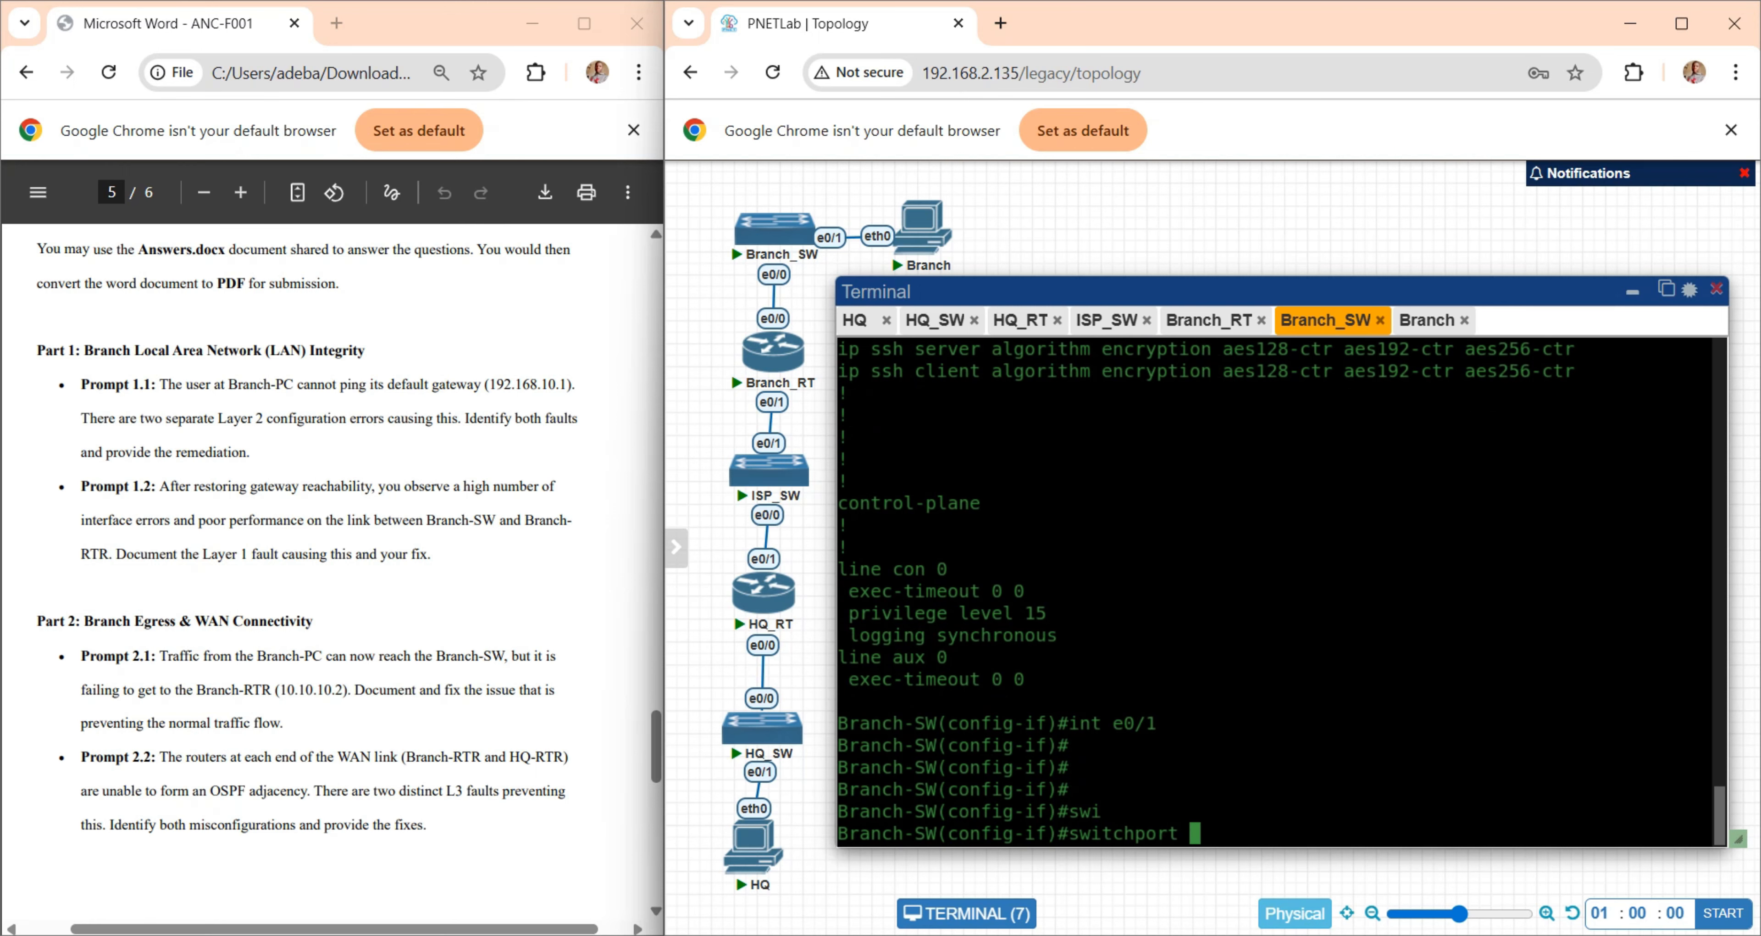
text(ac)
key(Tab)
text(v)
key(Tab)
text(10)
key(Return)
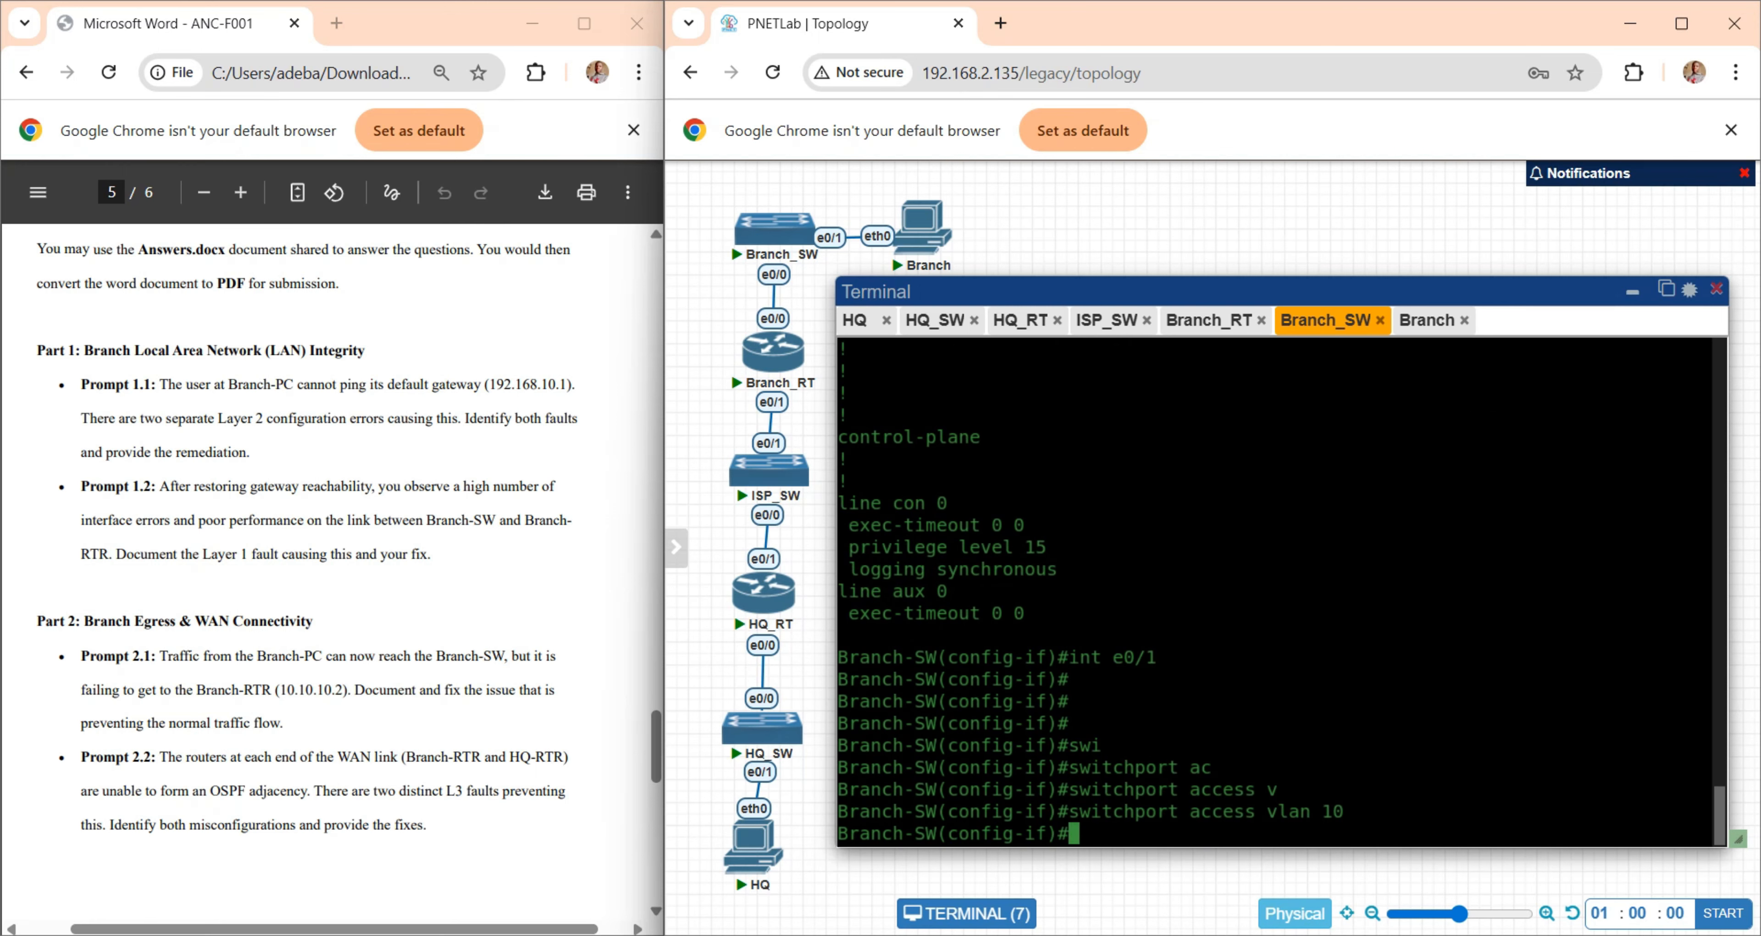
- Check the brief IP interface status on Branch-SW from configuration mode after the VLAN change
text(do show ip int )
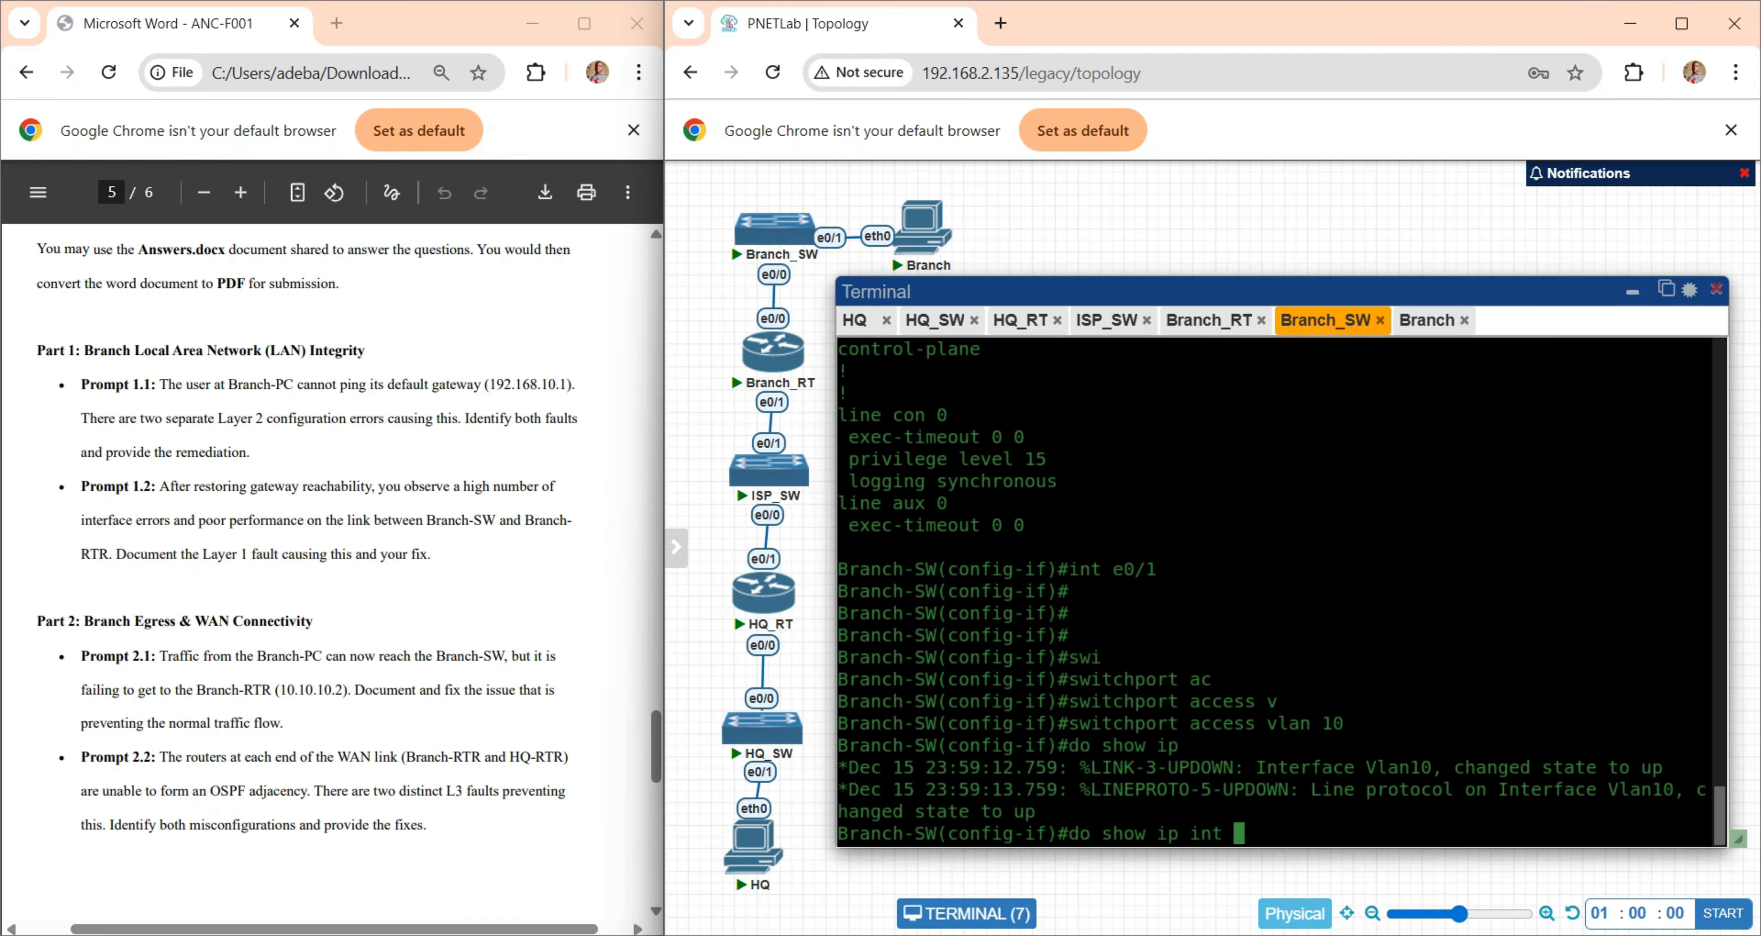
text(b)
key(Return)
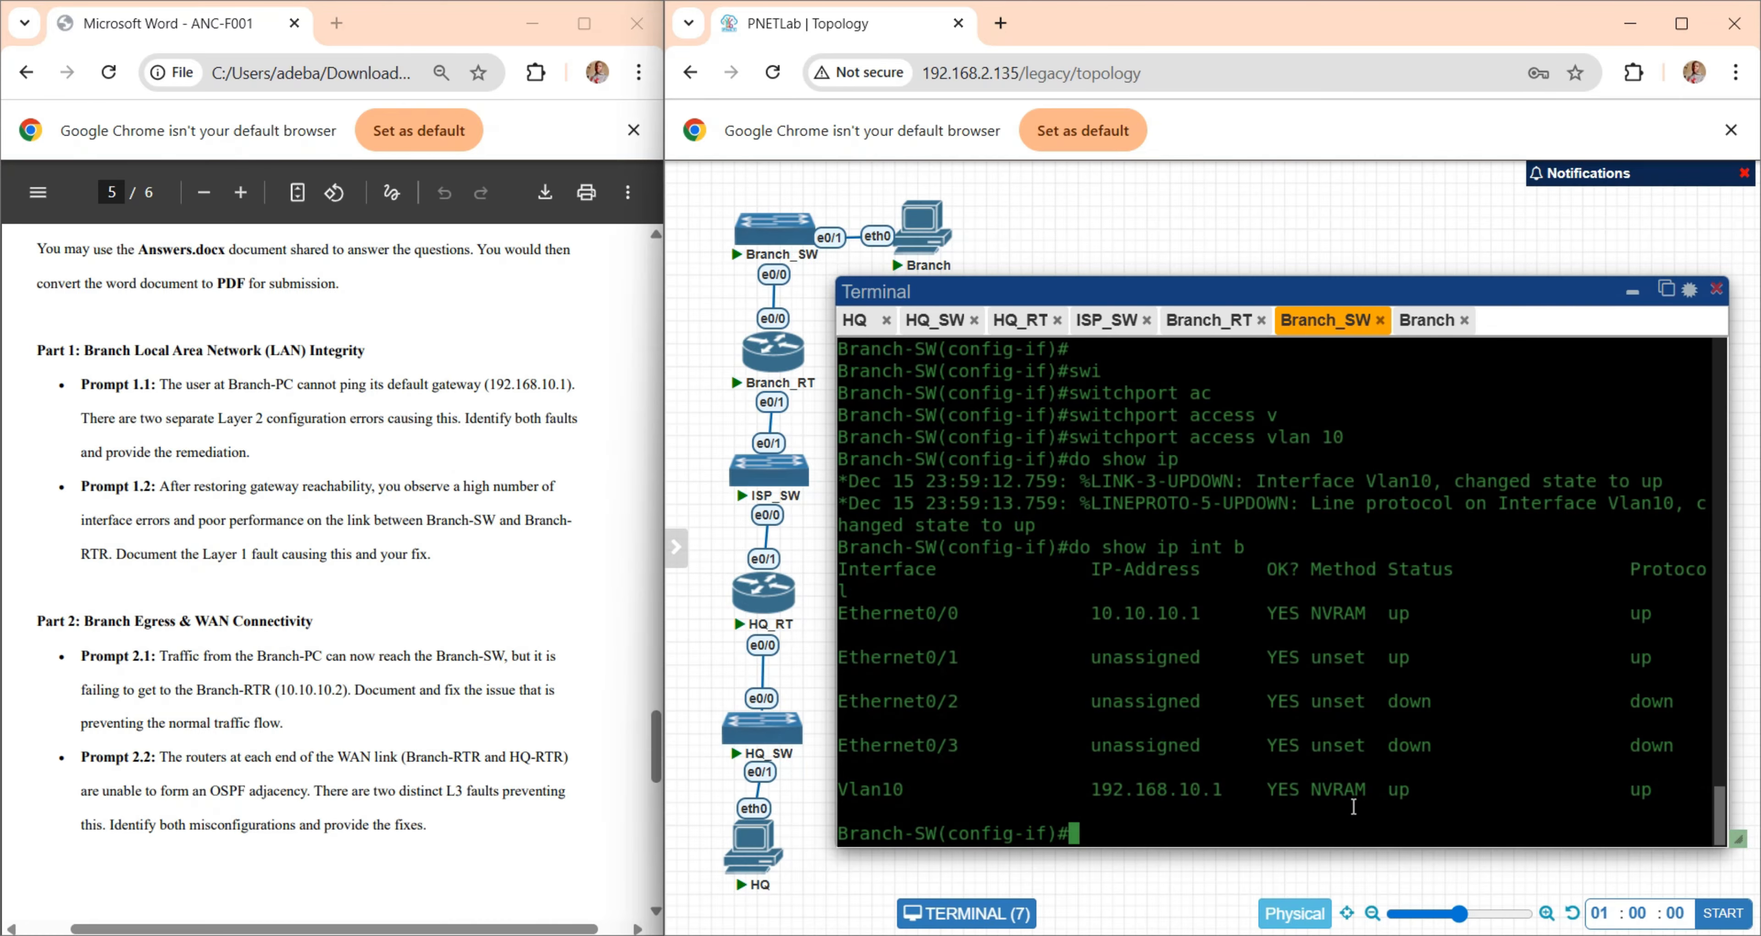
- Repeat the ping to the default gateway 192.168.10.1 from the Branch PC's console
click(1431, 320)
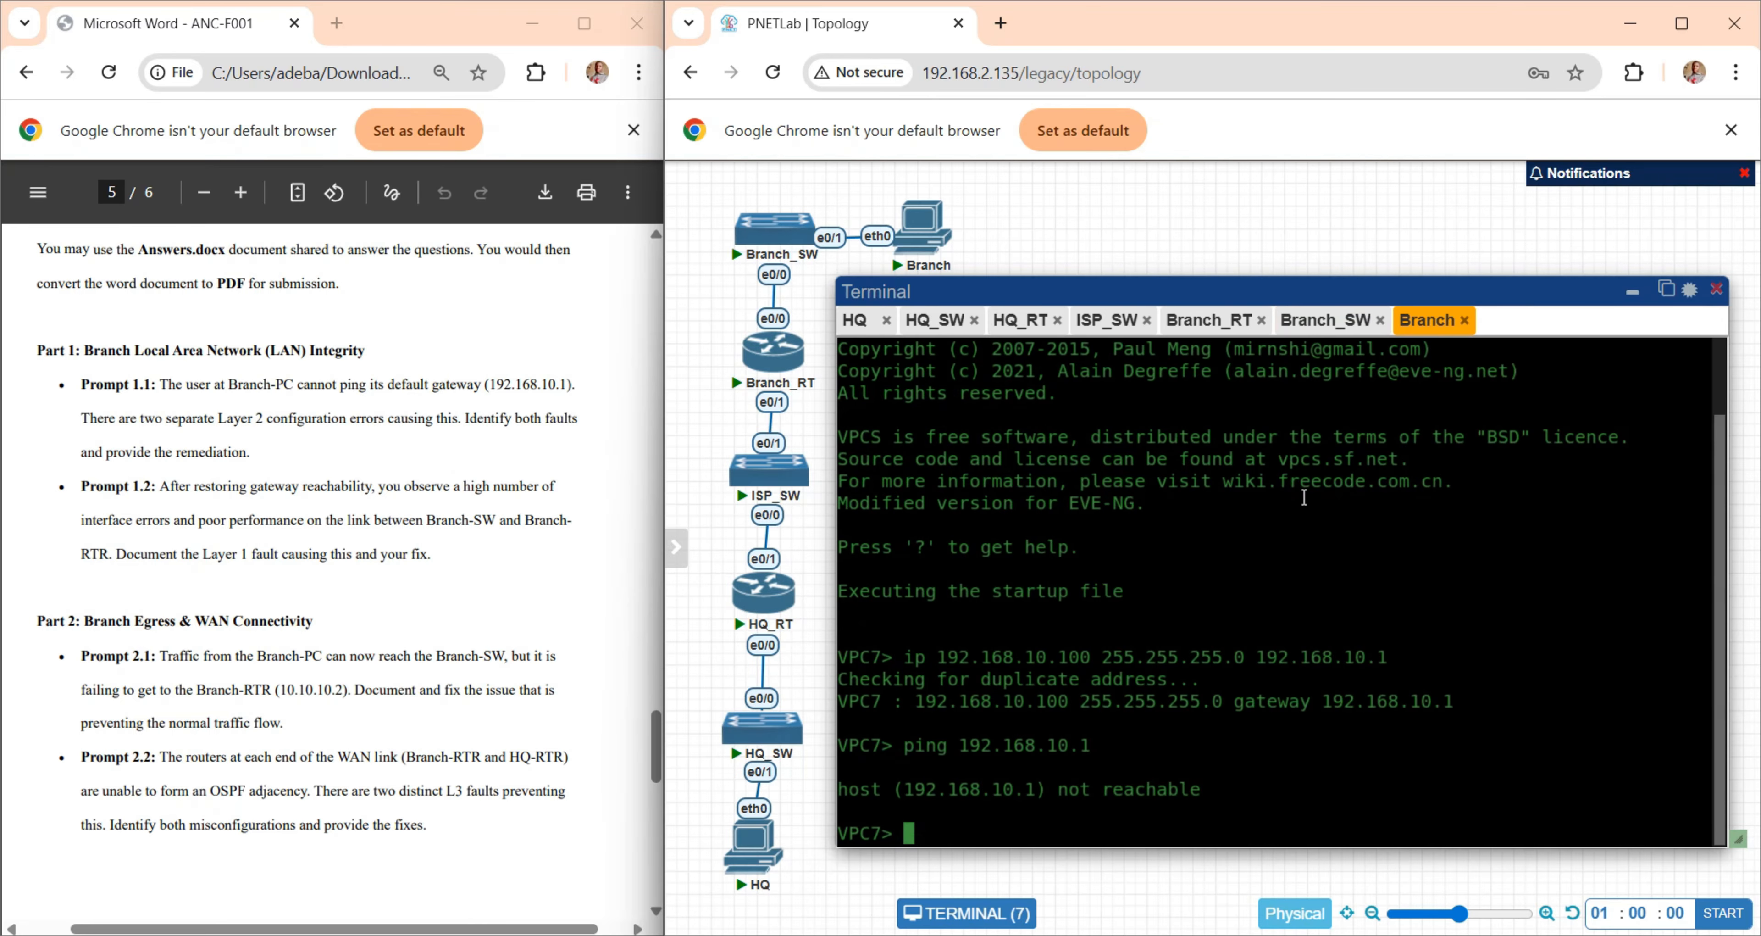
key(Up)
key(Return)
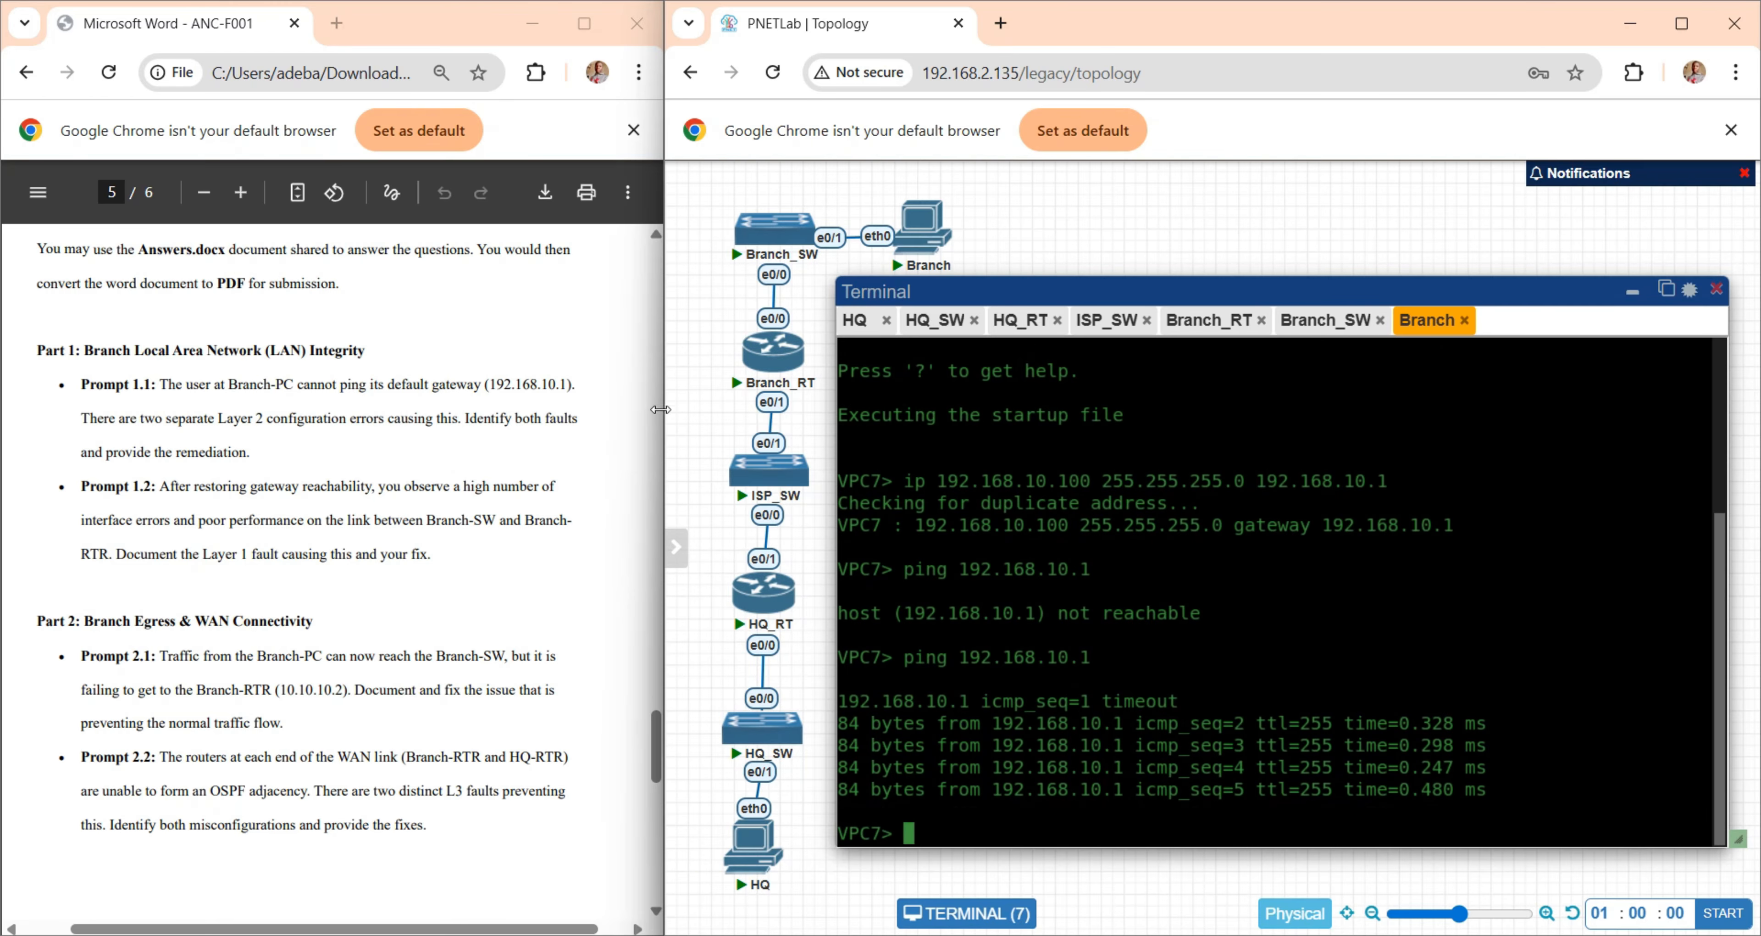
- Reread the two-fault requirement of Prompt 1.1, then switch to the Answers document in Word and review its Device & Location entry
click(303, 463)
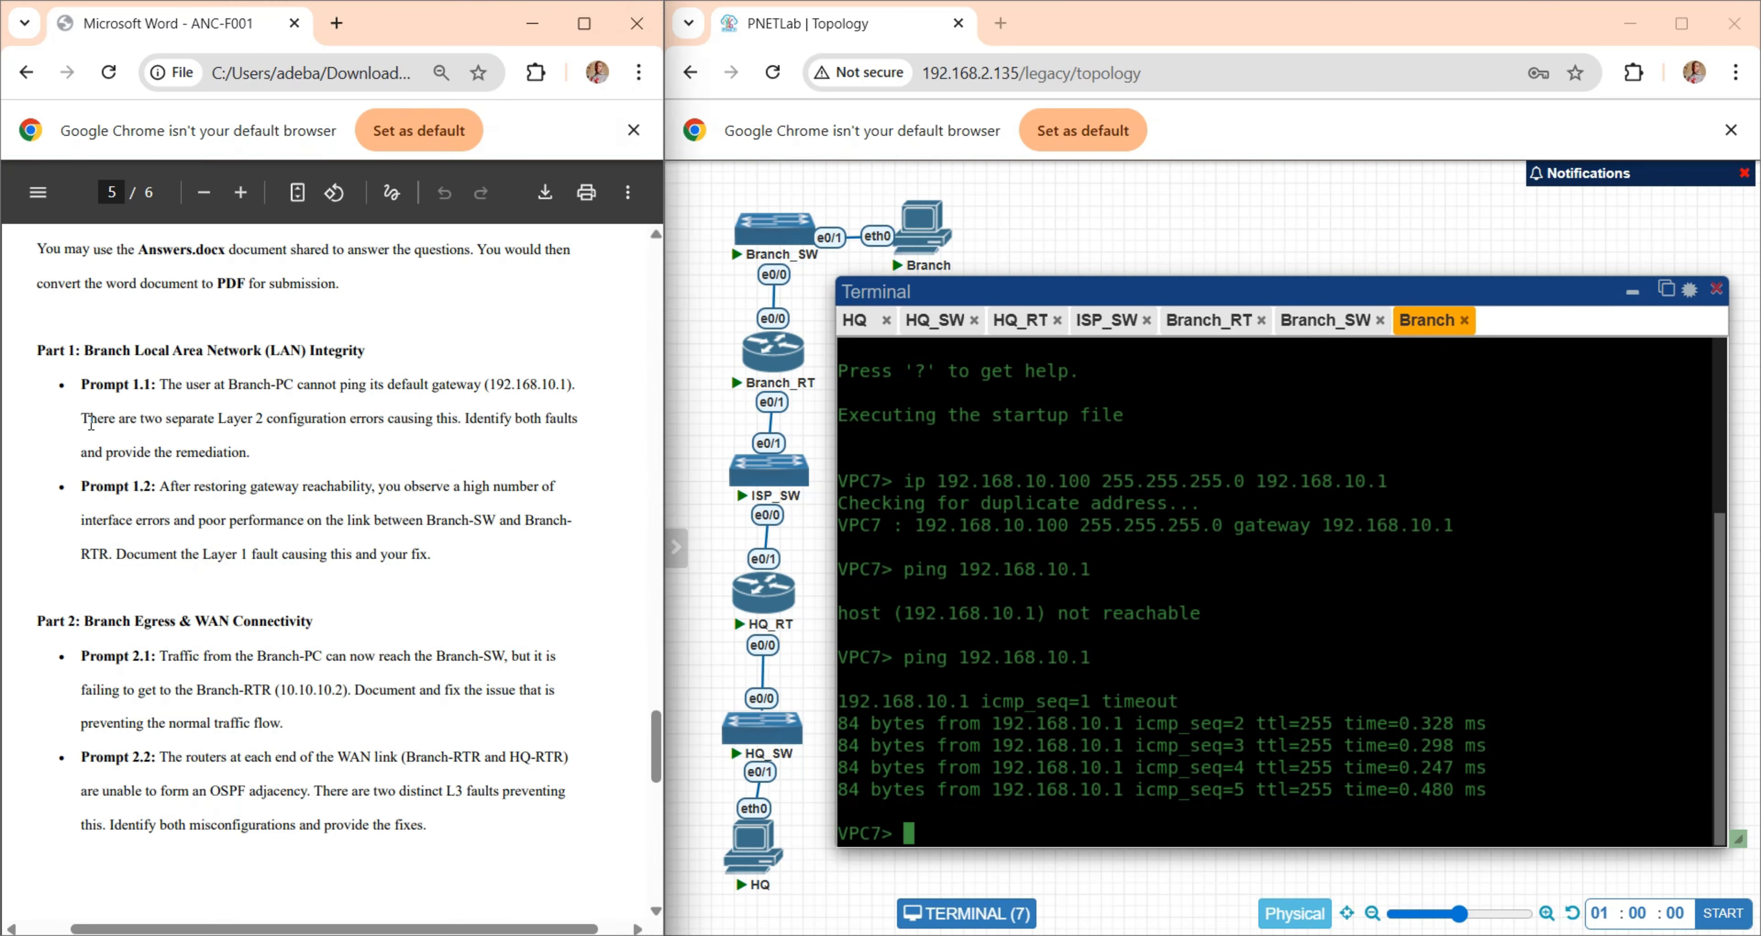
drag(91, 423, 220, 409)
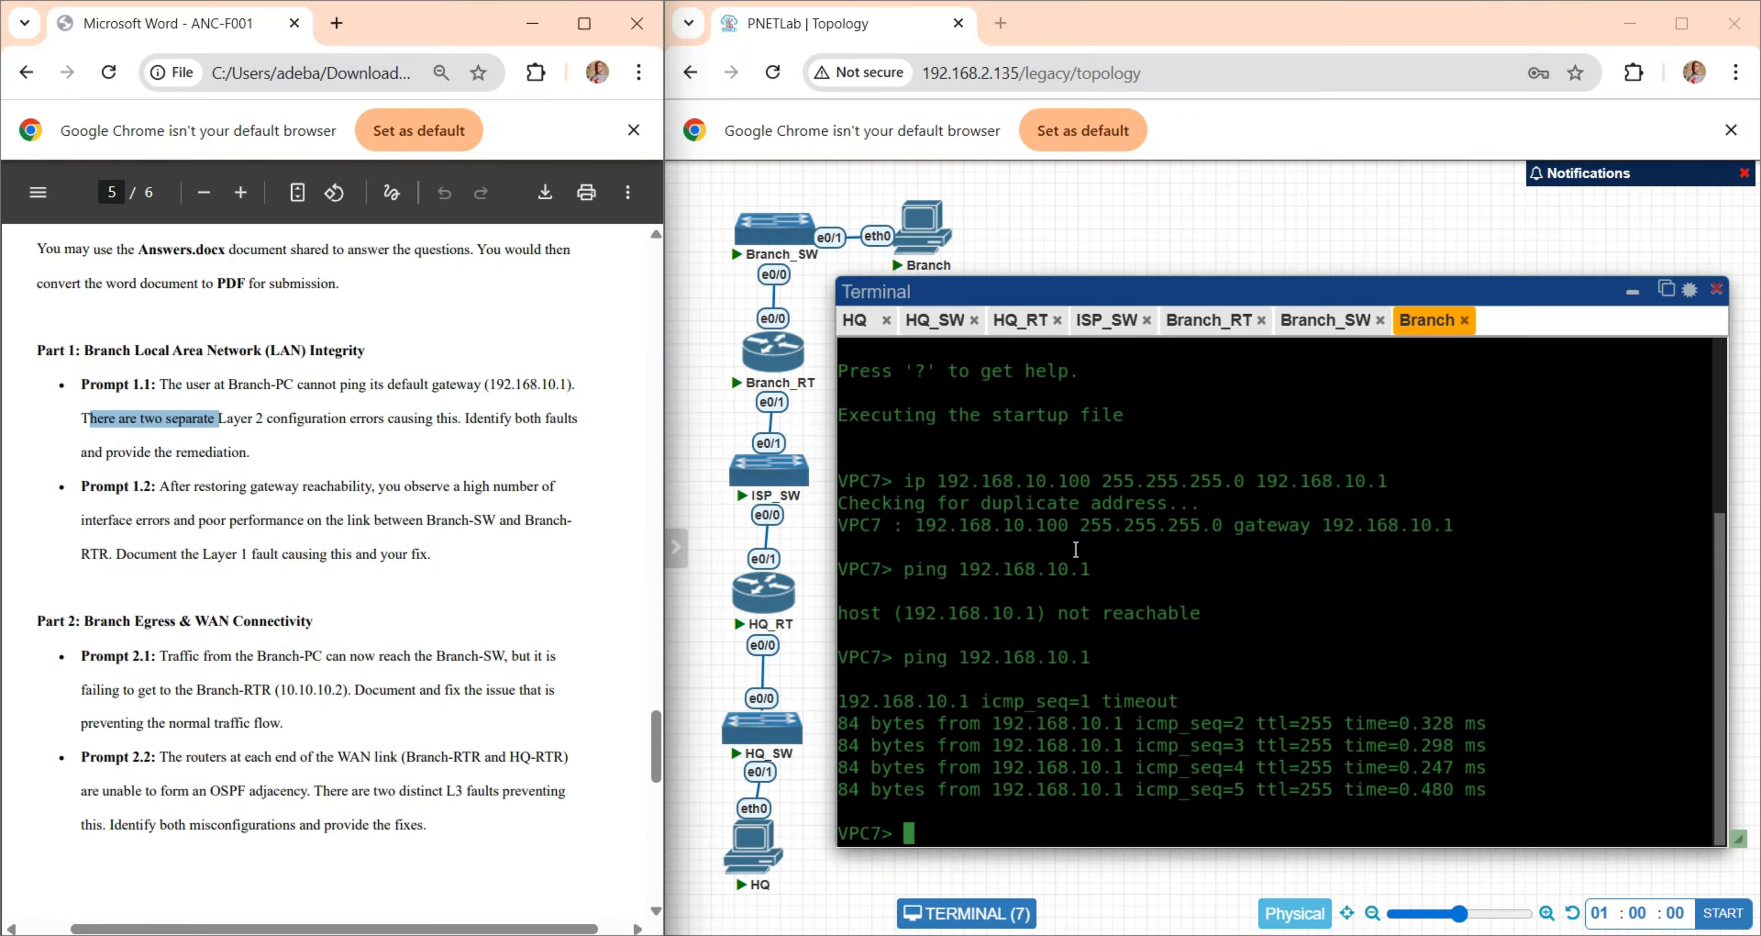
click(1135, 538)
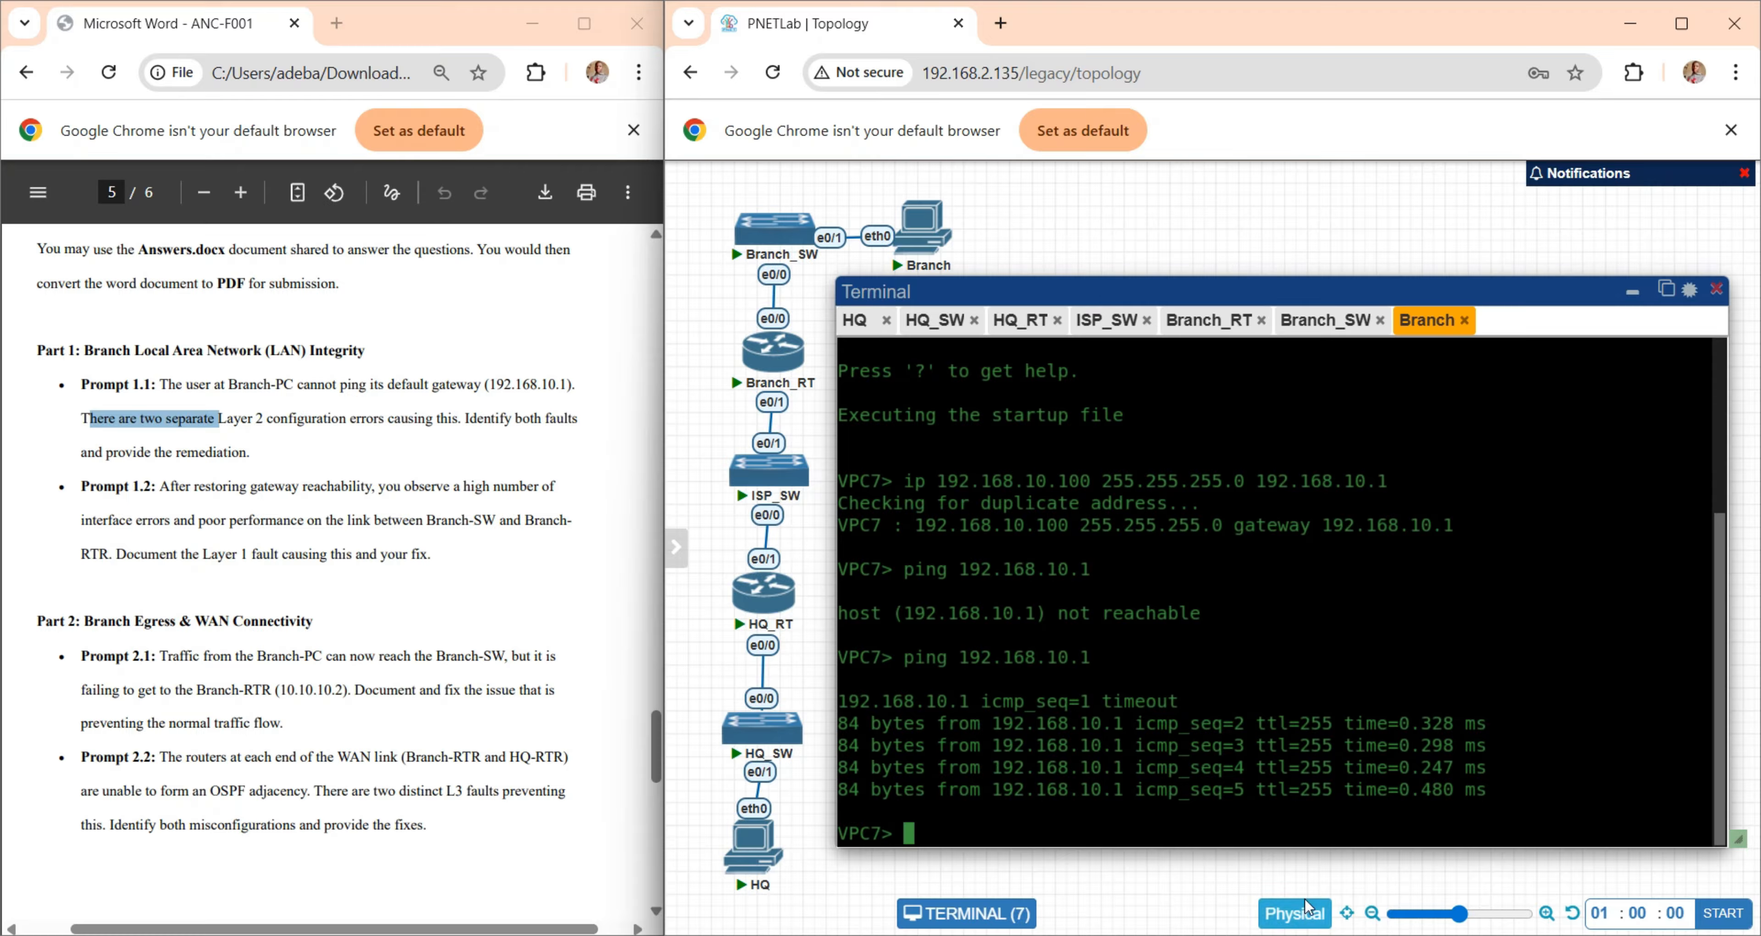
mouse_move(1295, 930)
click(1296, 867)
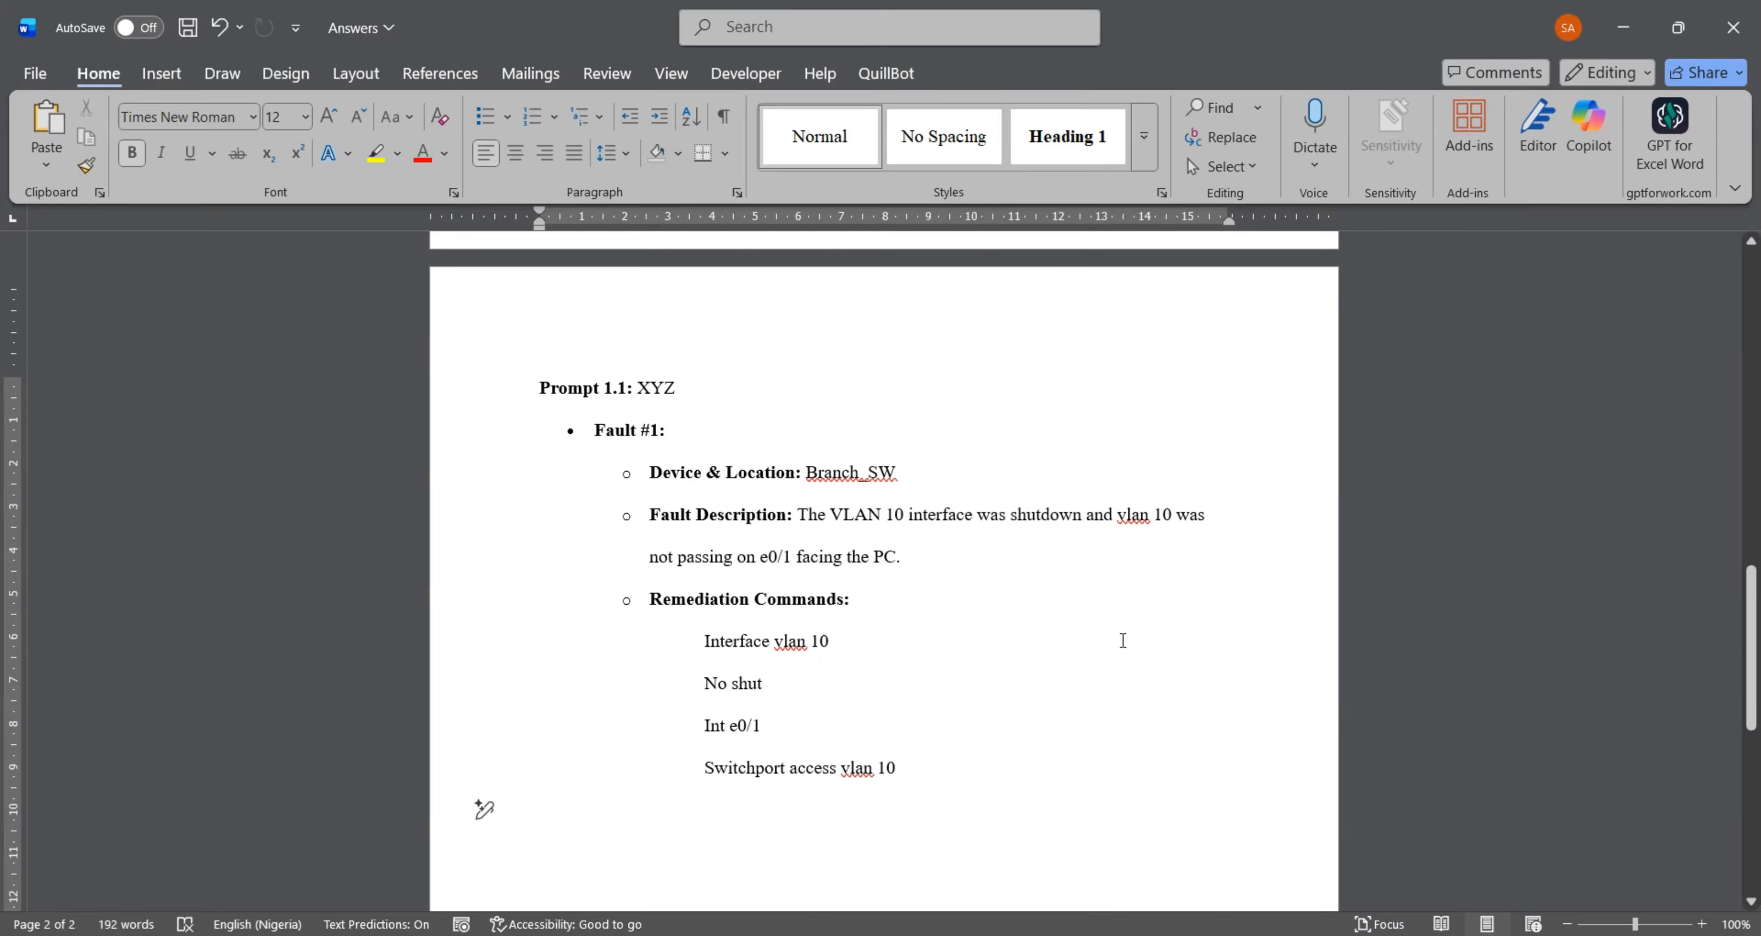
scroll(859, 448, down, 1)
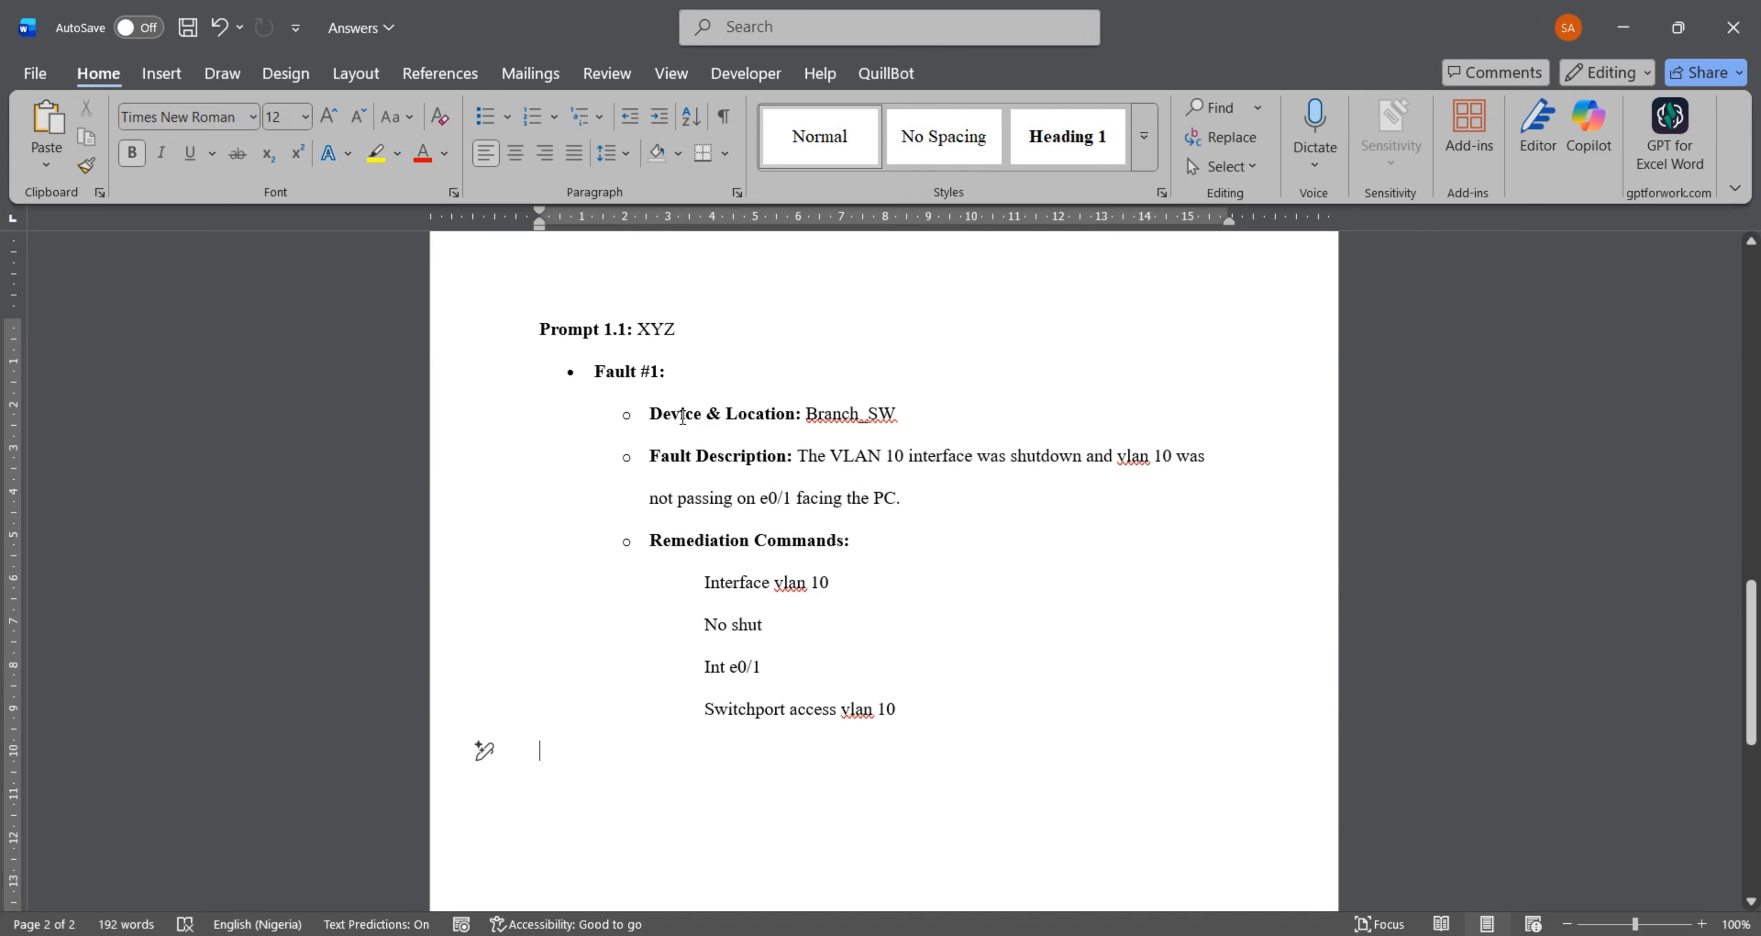
drag(912, 412, 806, 416)
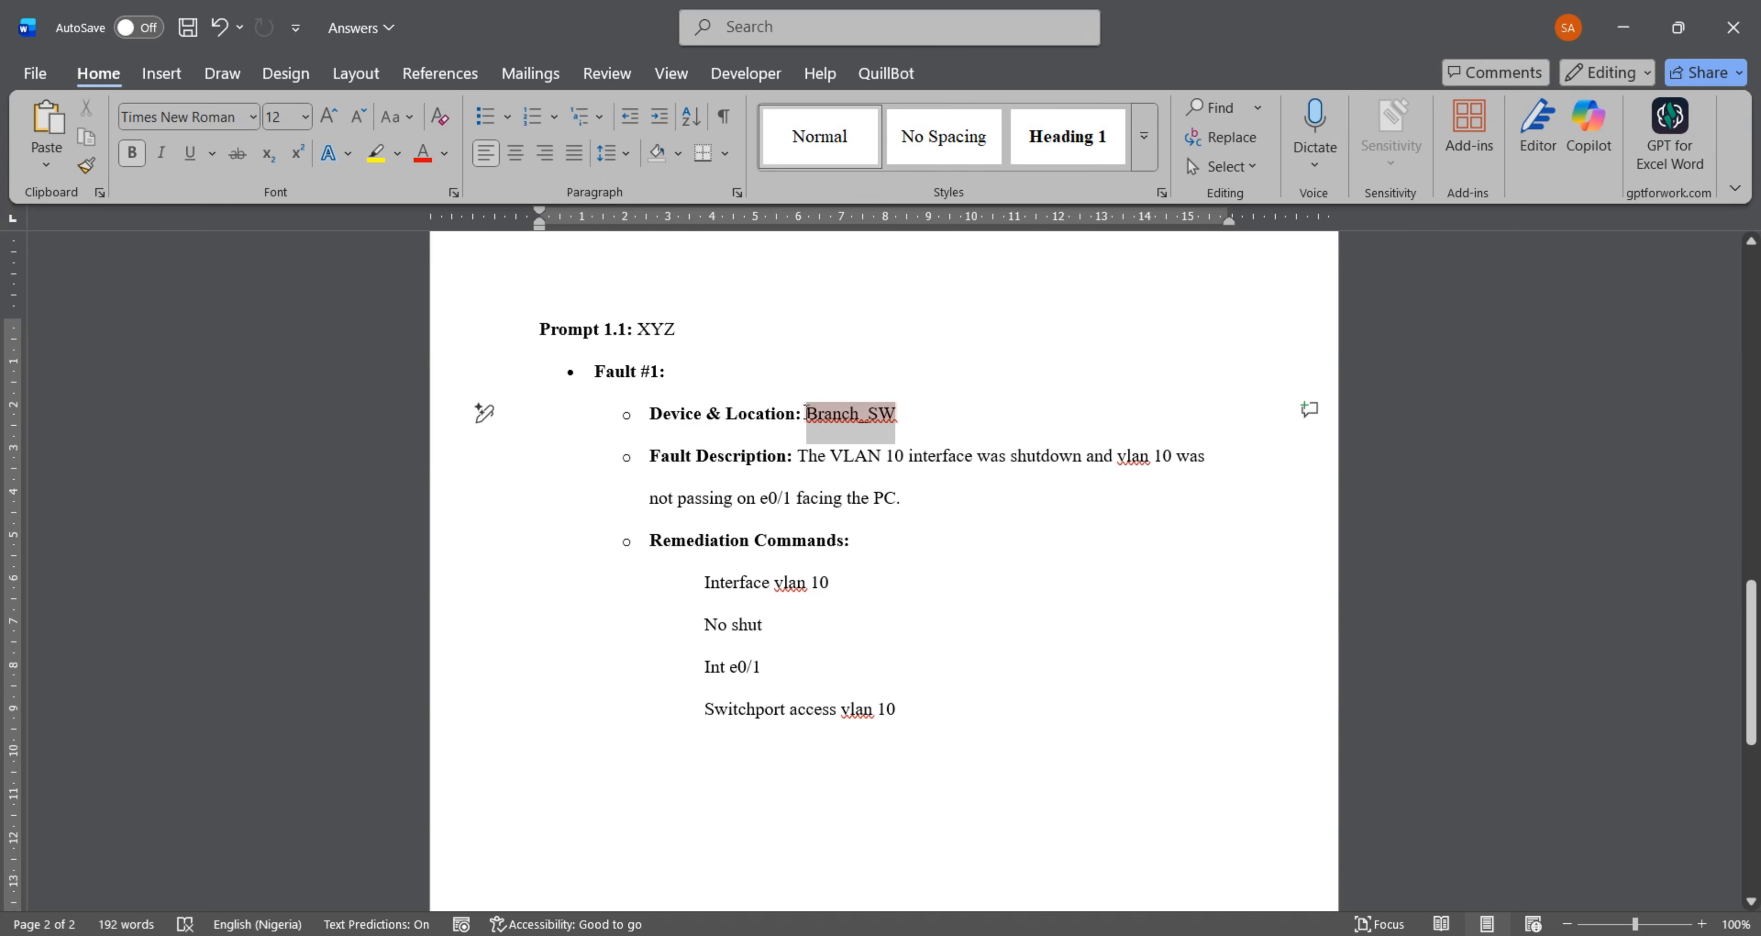
click(923, 417)
text(.)
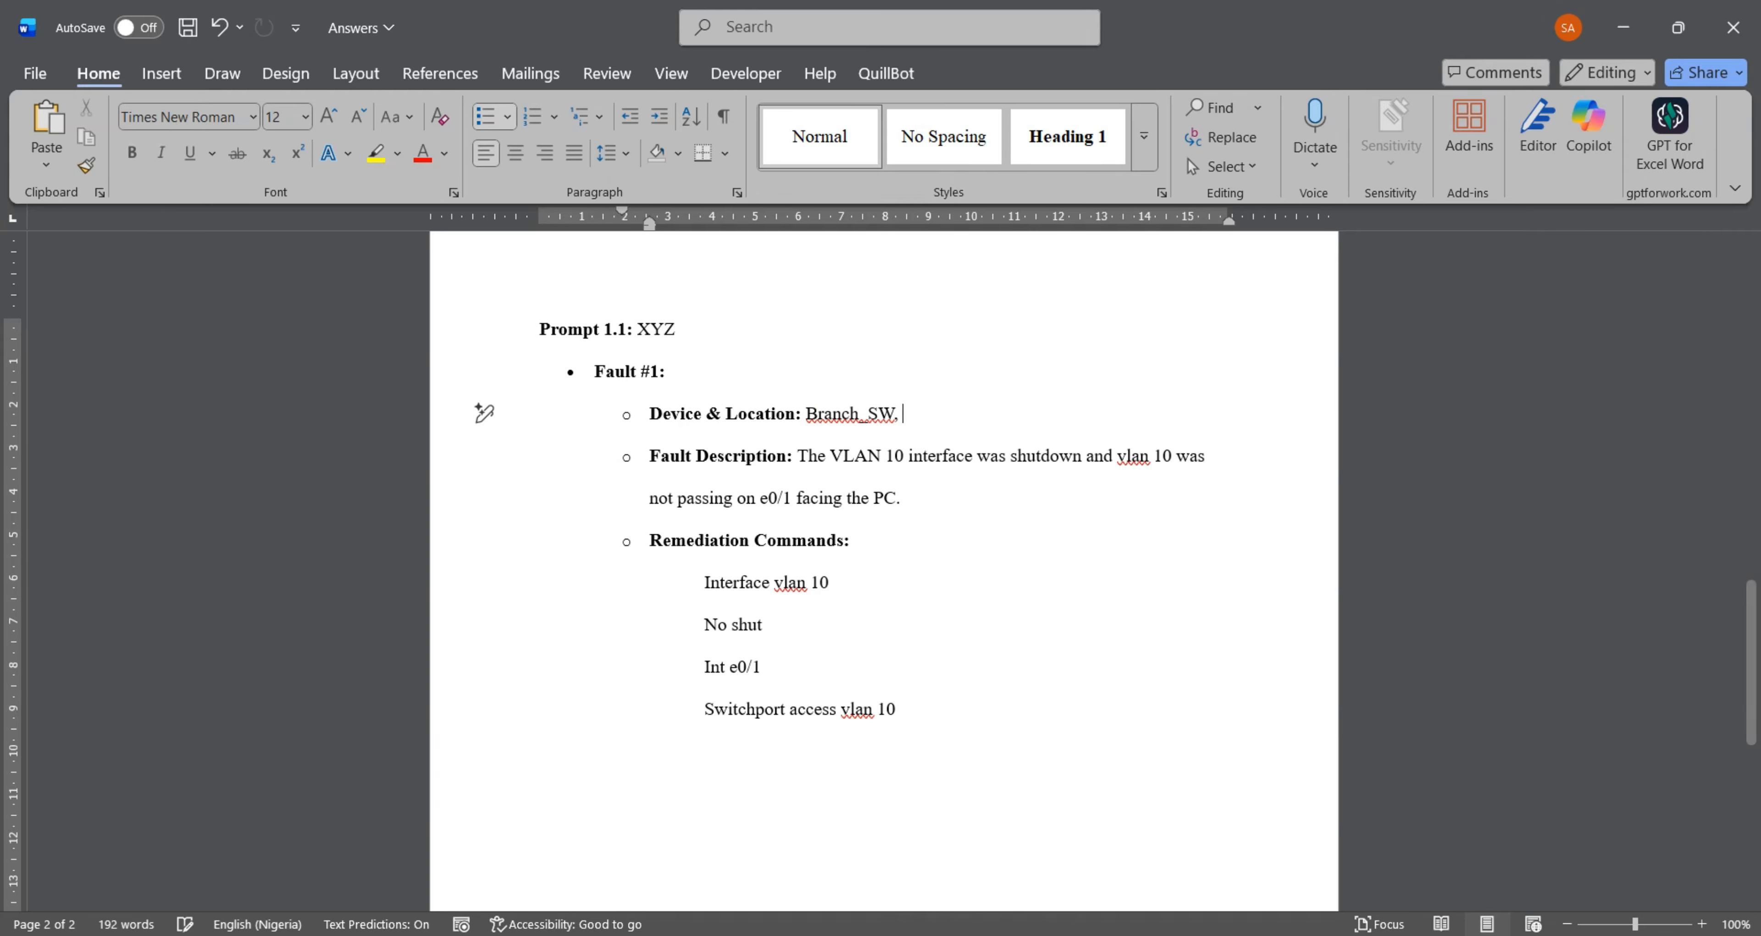
text( Branch)
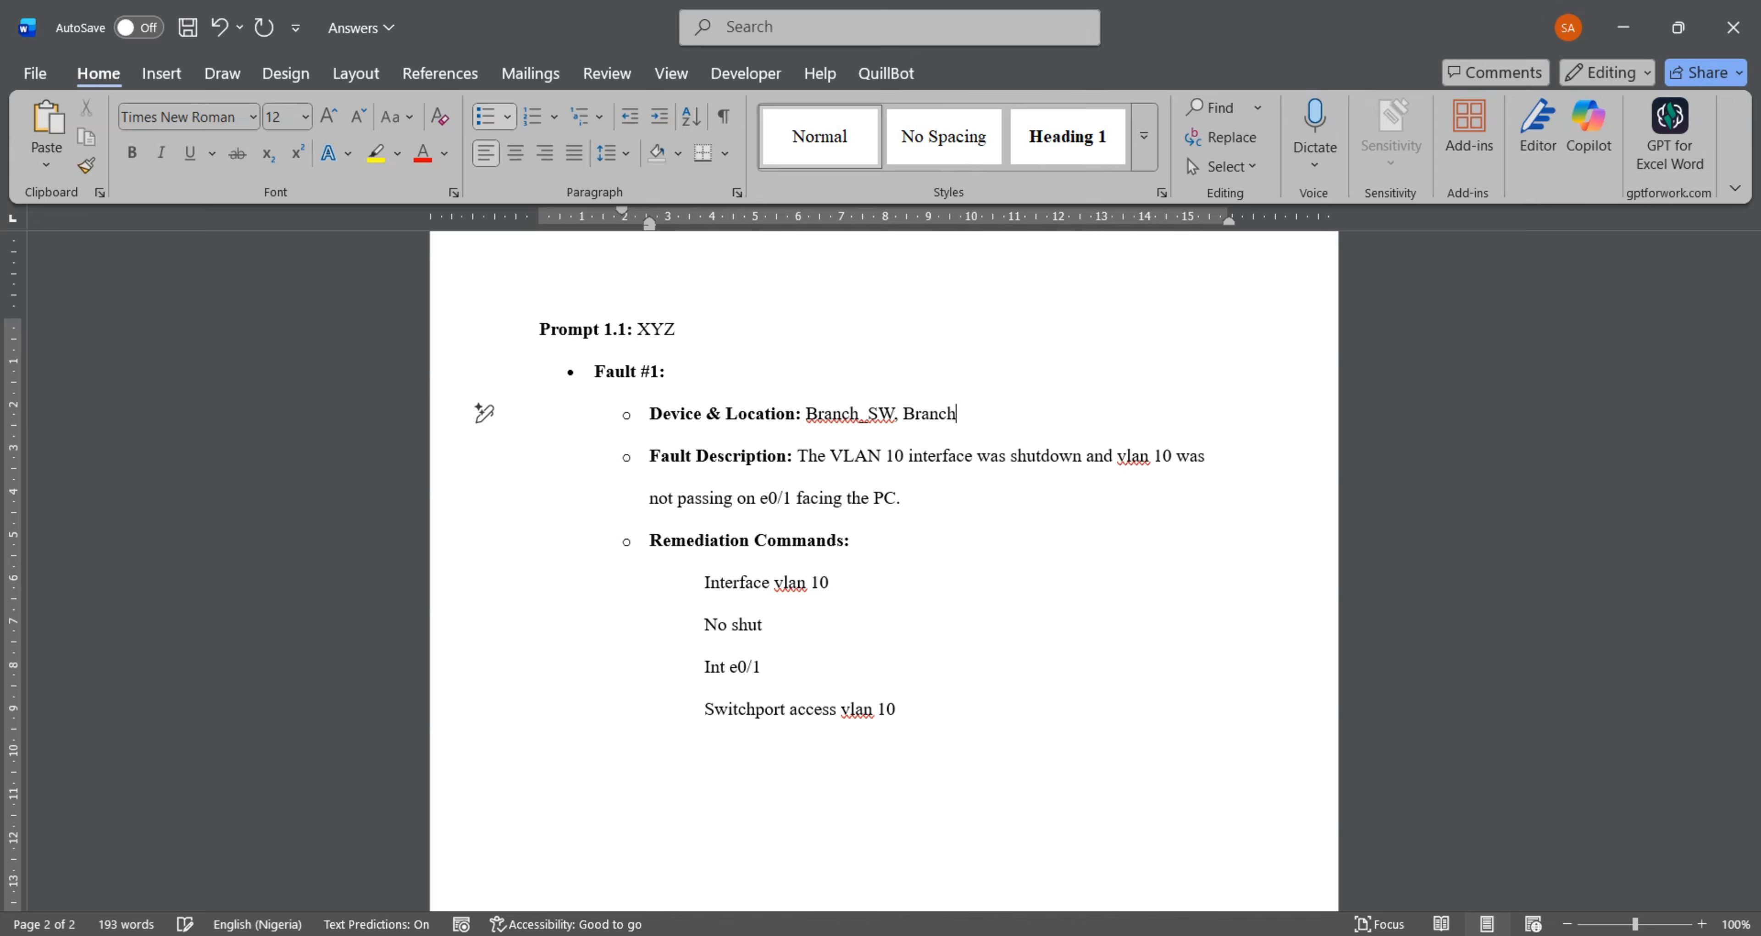
text(_RT)
key(BackSpace)
key(BackSpace)
key(BackSpace)
key(BackSpace)
key(BackSpace)
key(BackSpace)
key(BackSpace)
key(BackSpace)
key(BackSpace)
- Review the fault description and the four remediation commands written under Fault #1 of Prompt 1.1
drag(830, 462, 900, 495)
click(949, 508)
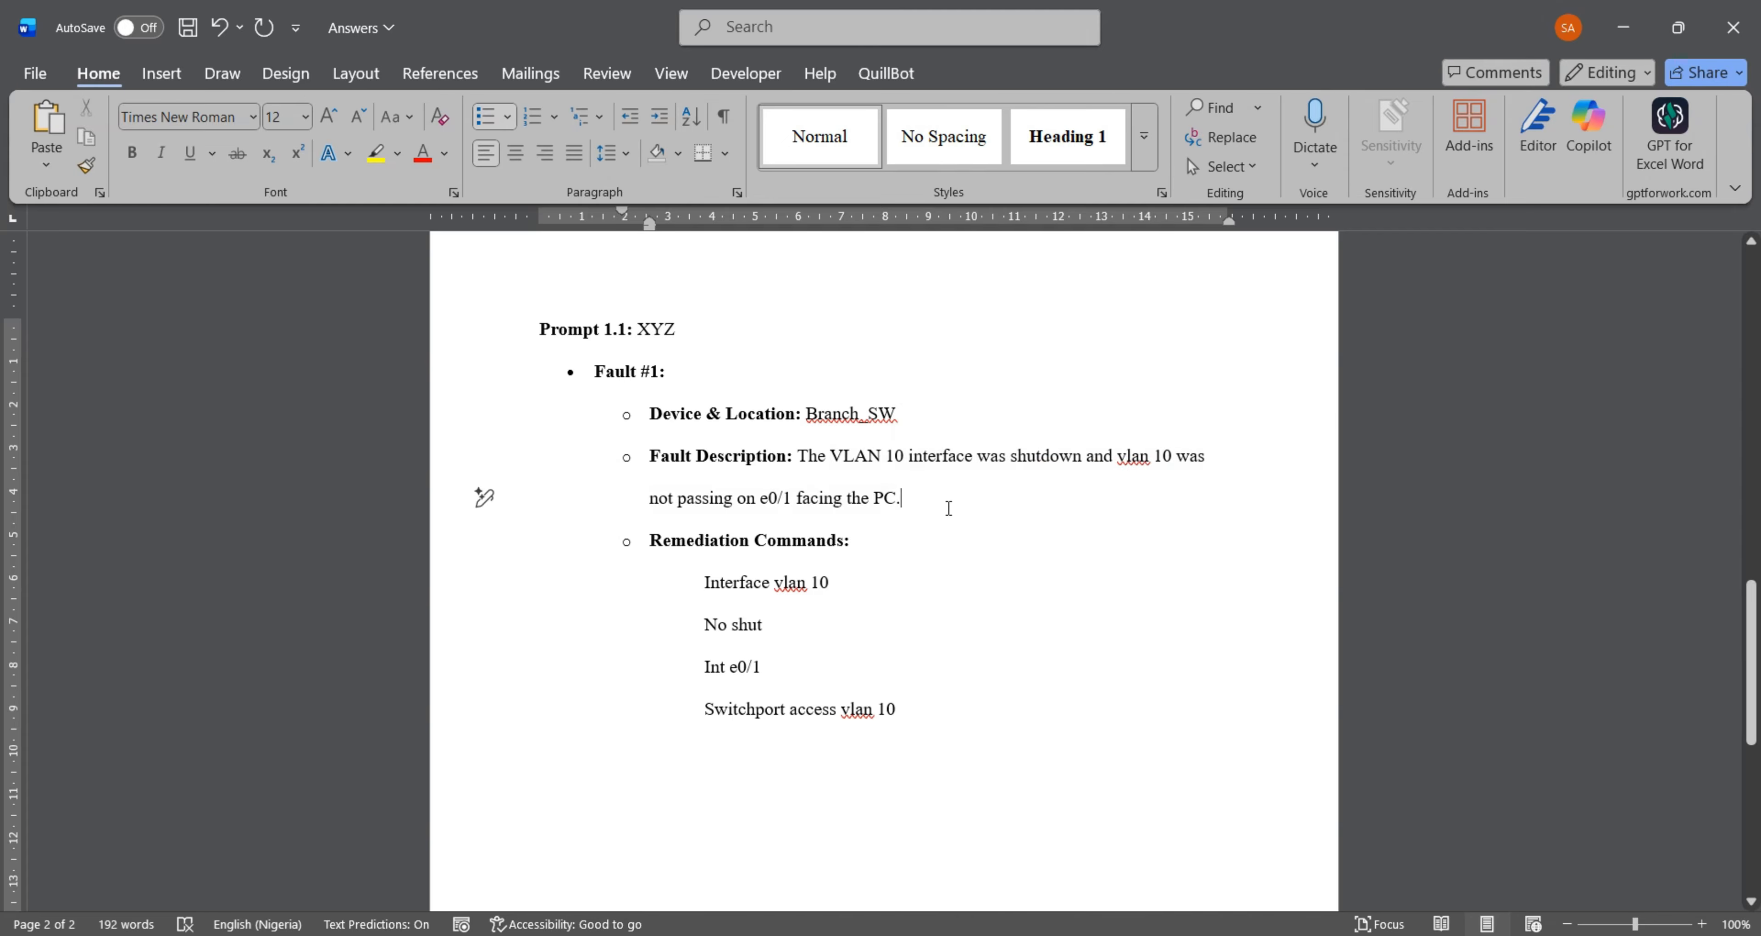
drag(704, 582, 854, 580)
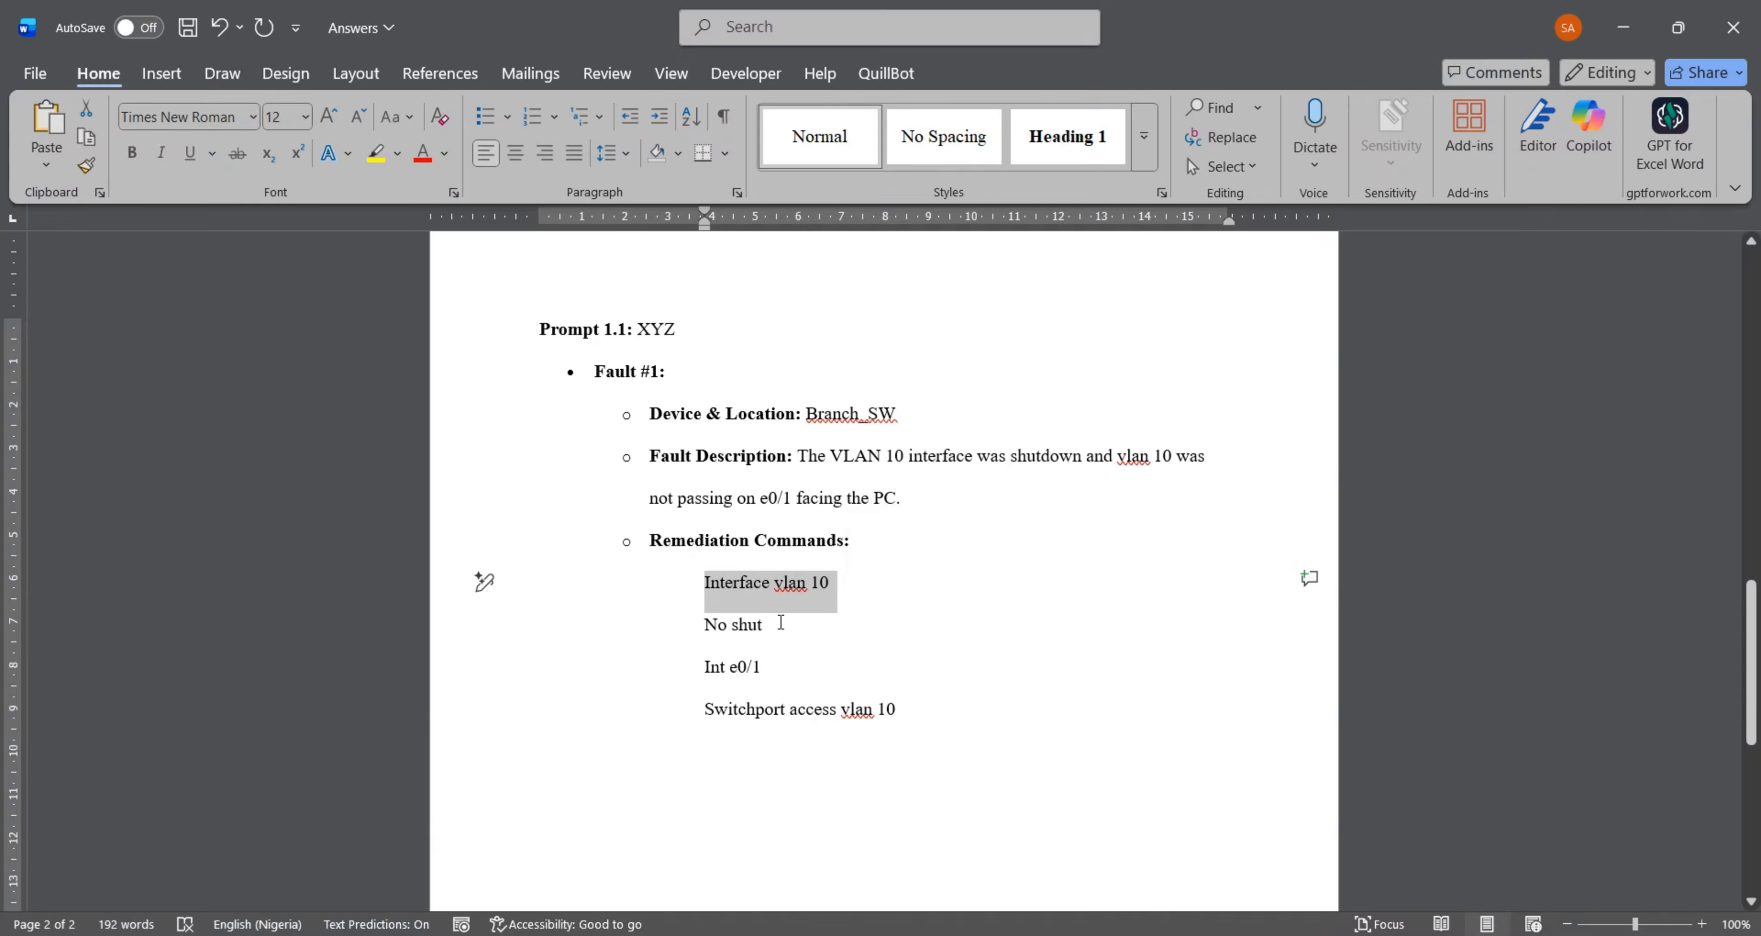
drag(781, 622, 711, 669)
drag(921, 711, 730, 706)
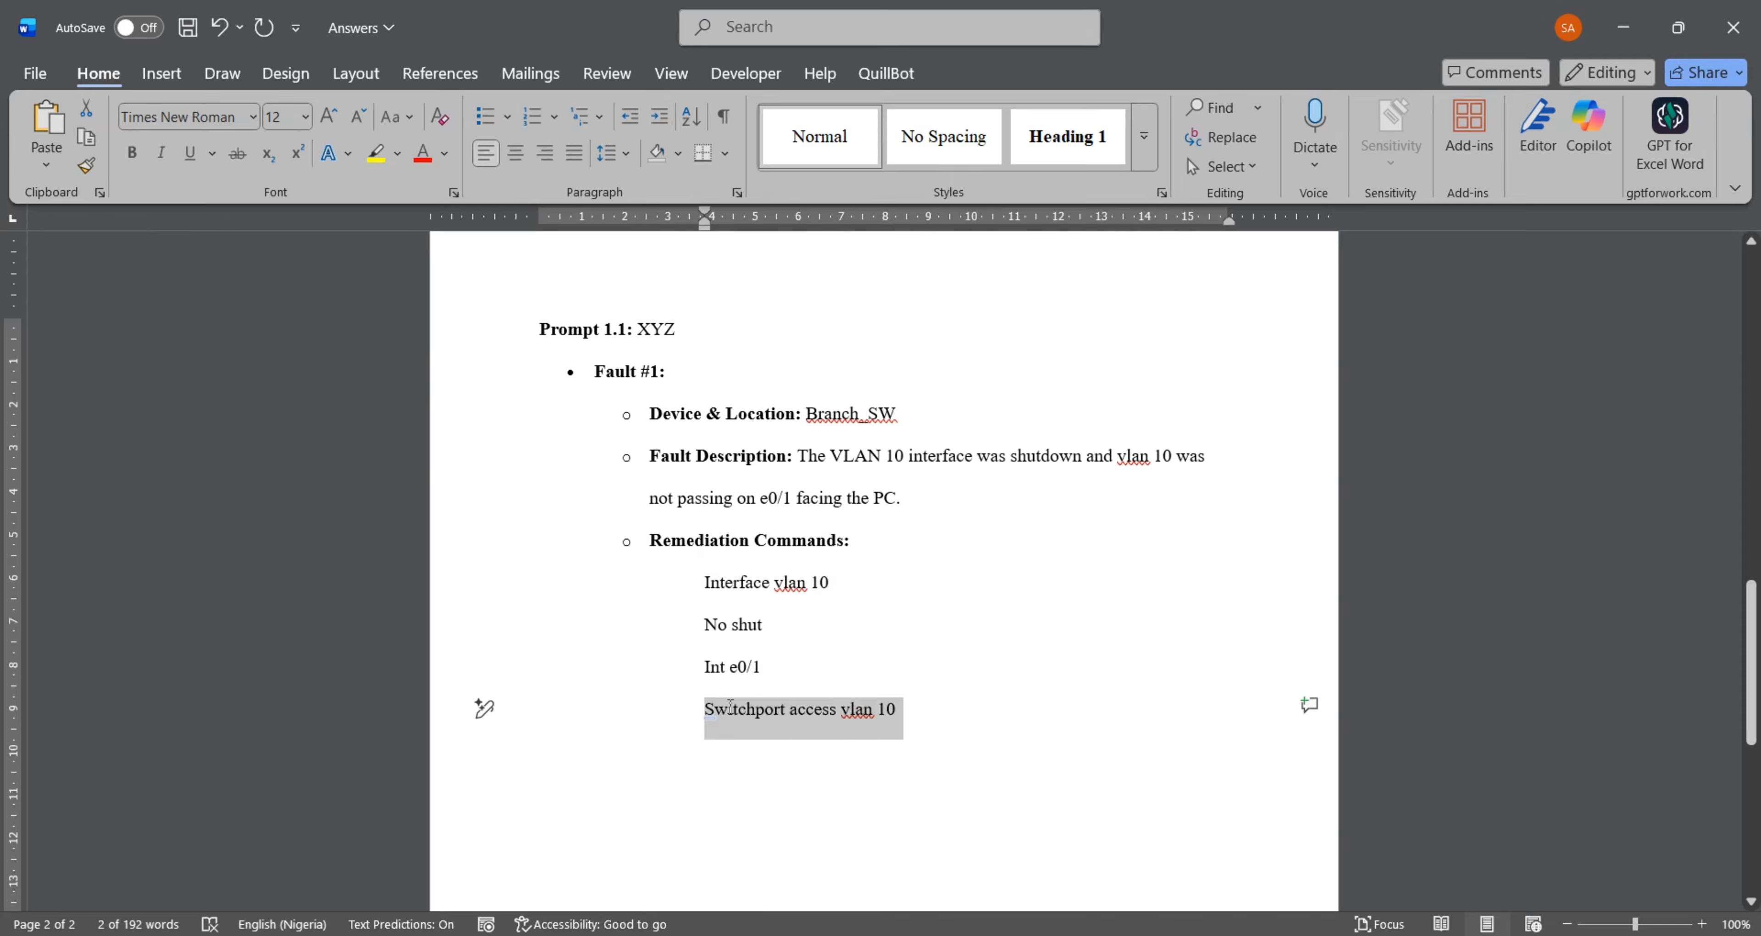
click(930, 714)
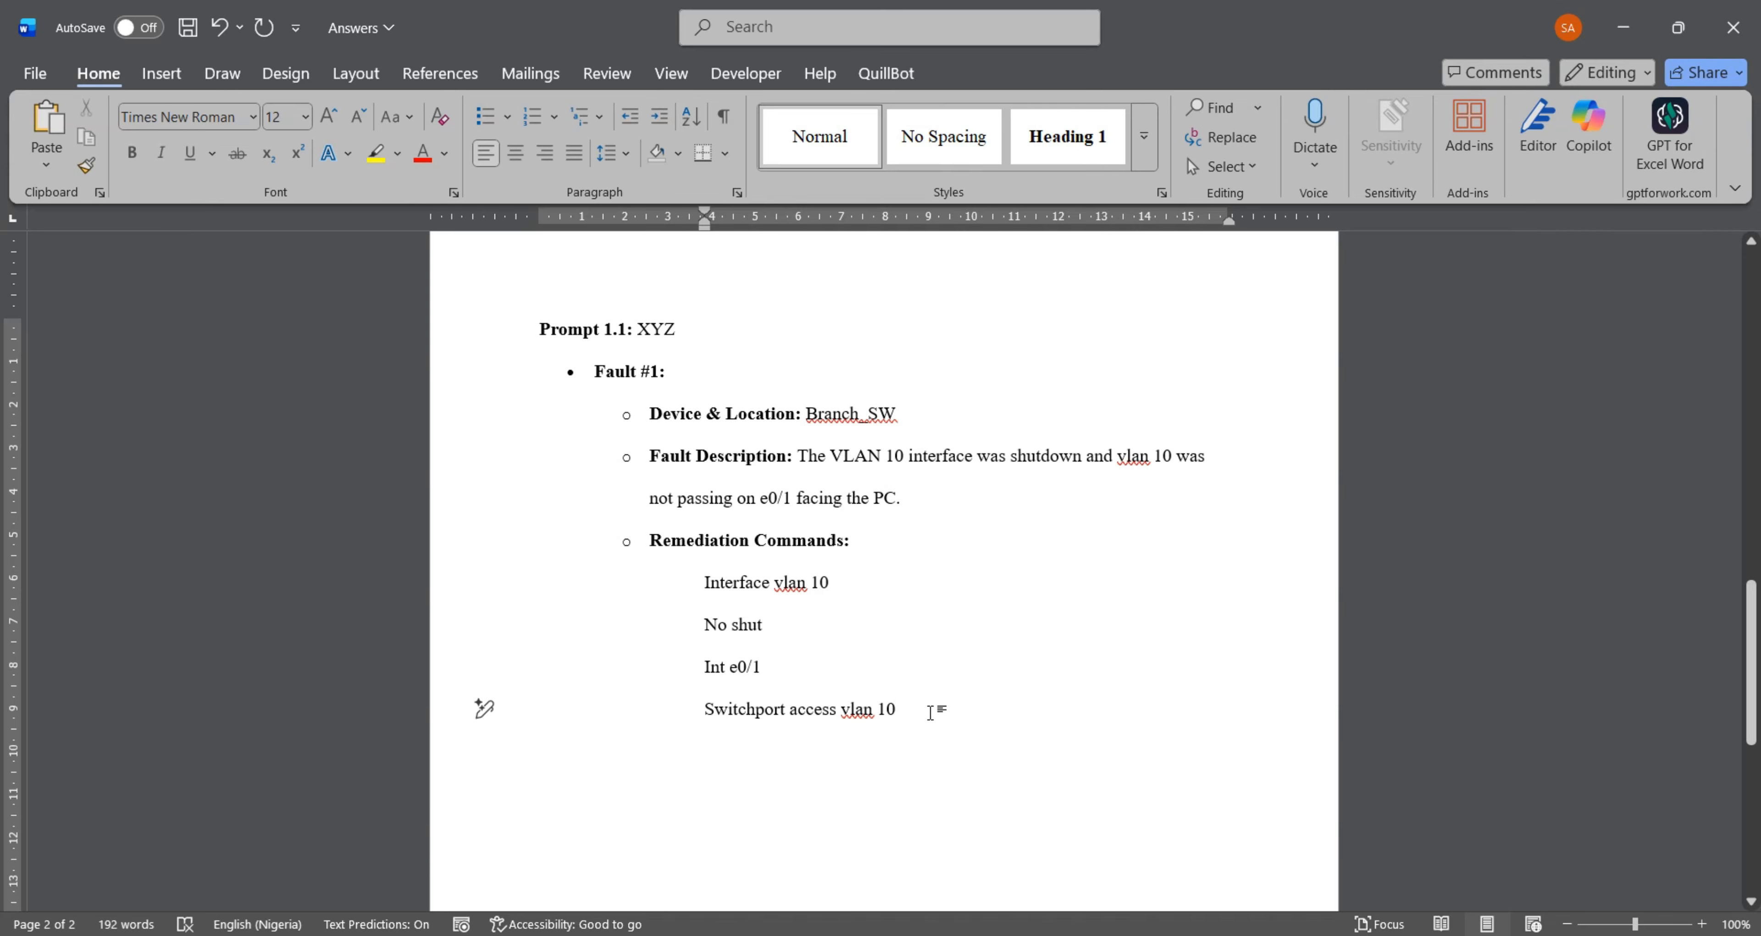
- Switch back to the lab instructions in Chrome and read Prompt 1.2 about the link between Branch-SW and Branch-RTR
click(1623, 52)
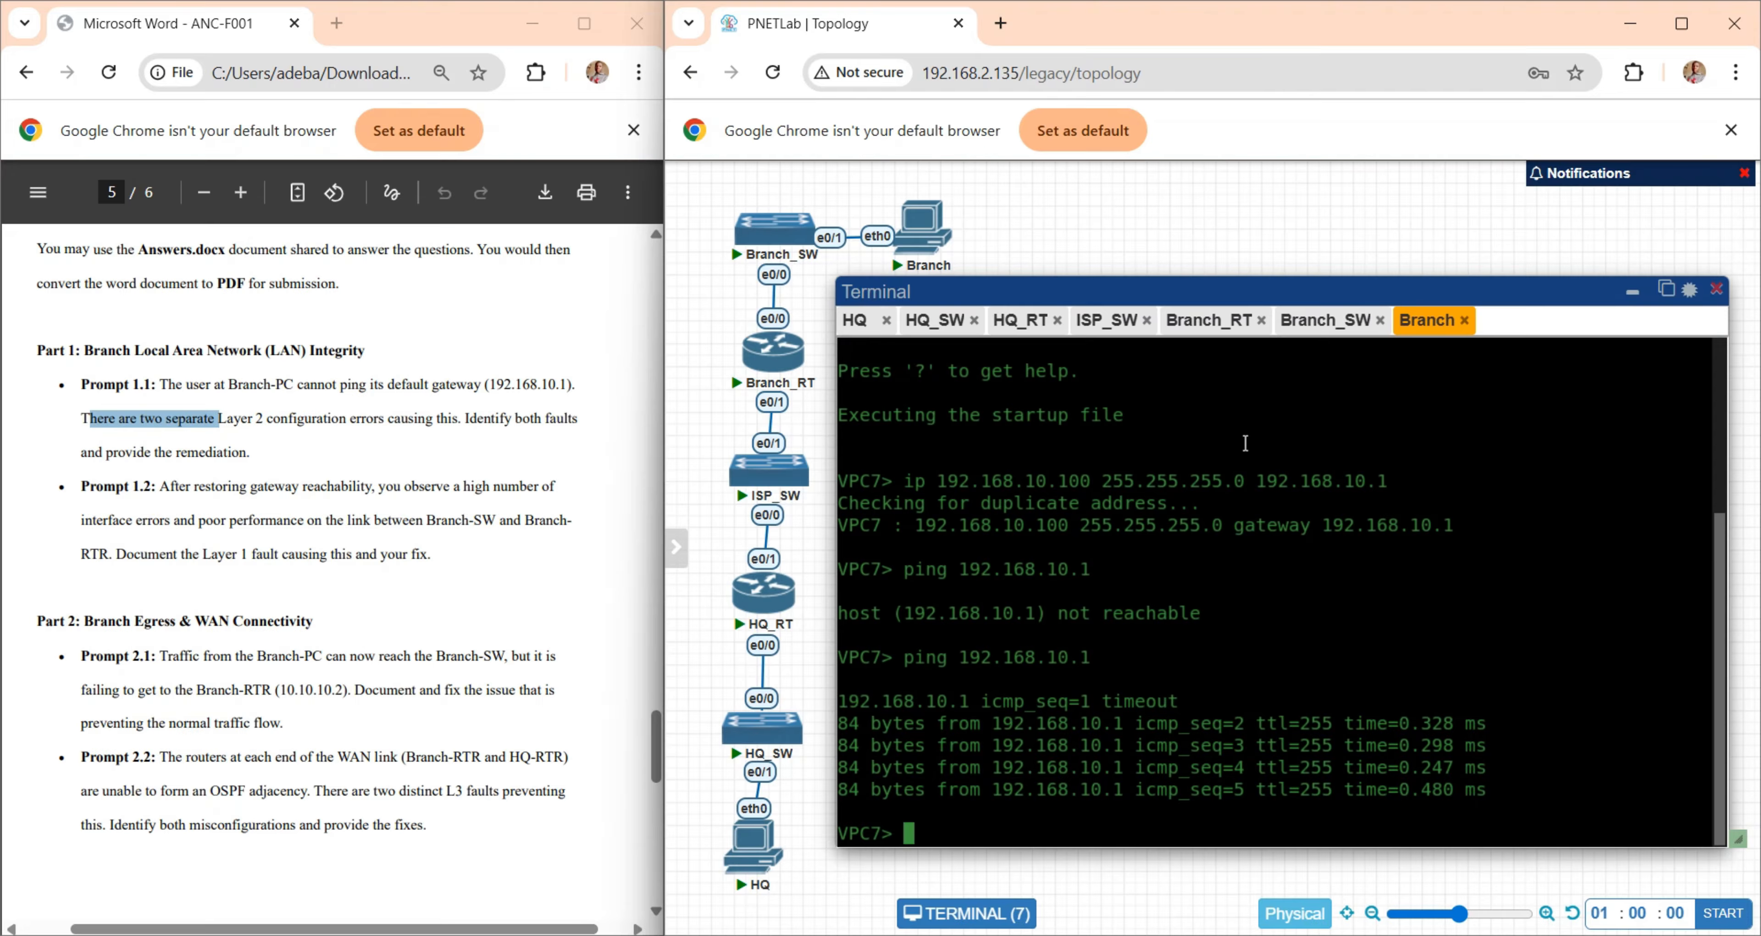
click(260, 527)
drag(135, 486, 421, 554)
click(478, 562)
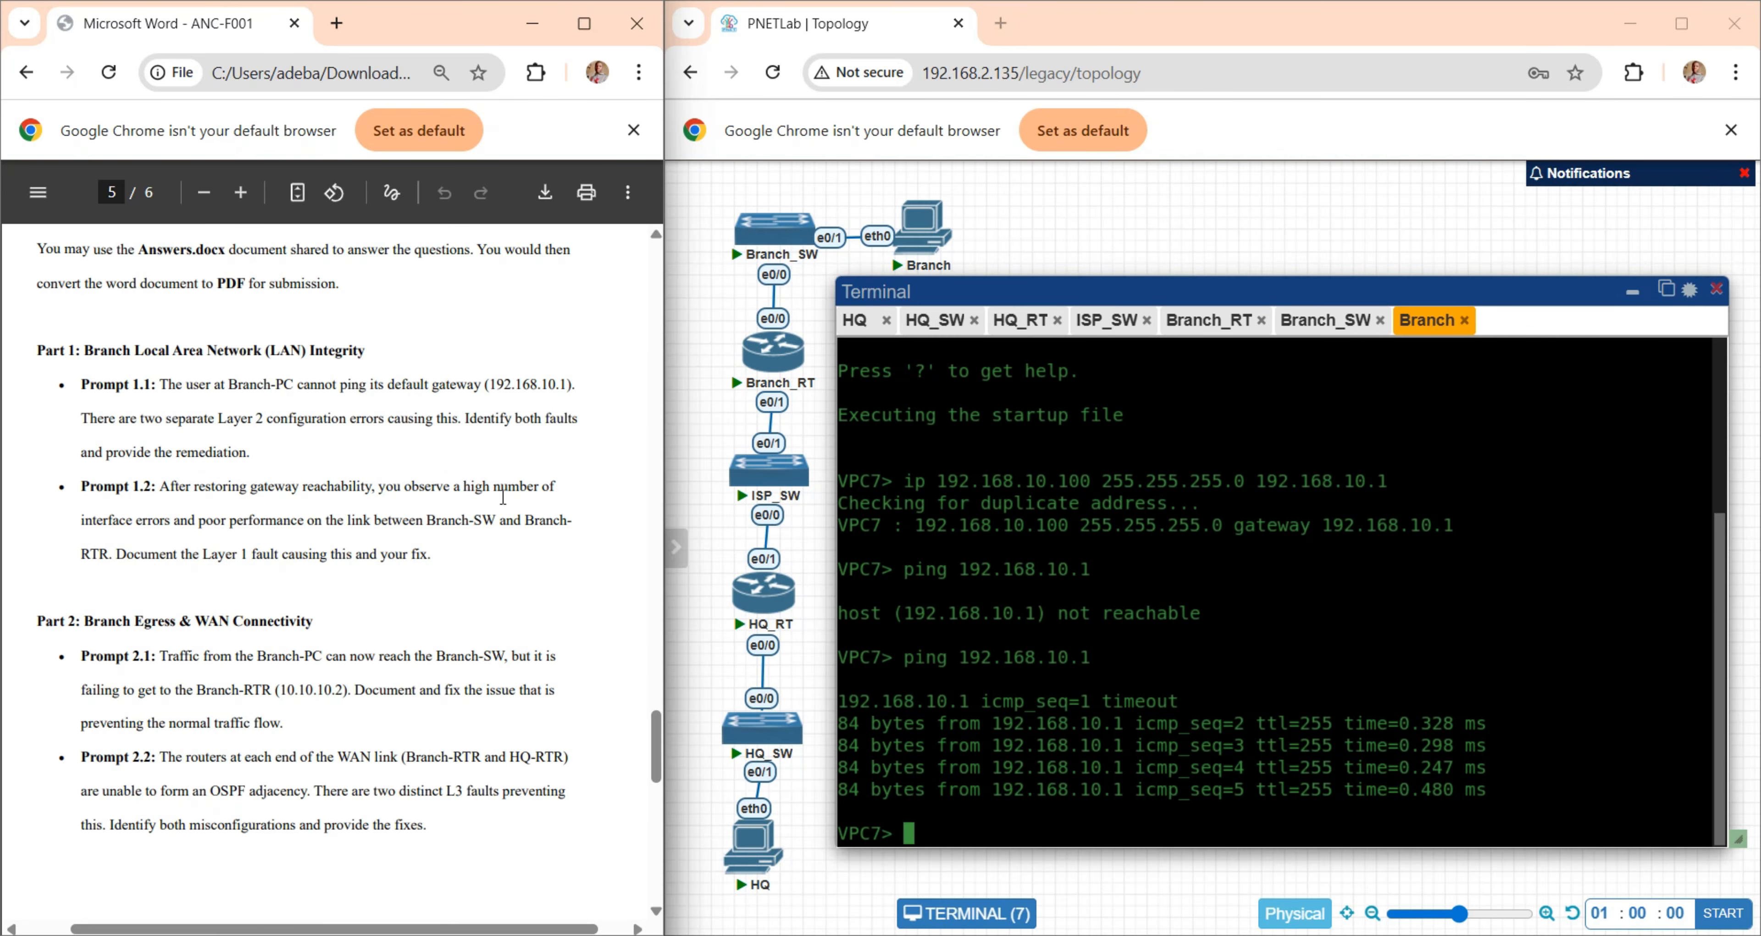
drag(455, 519, 110, 556)
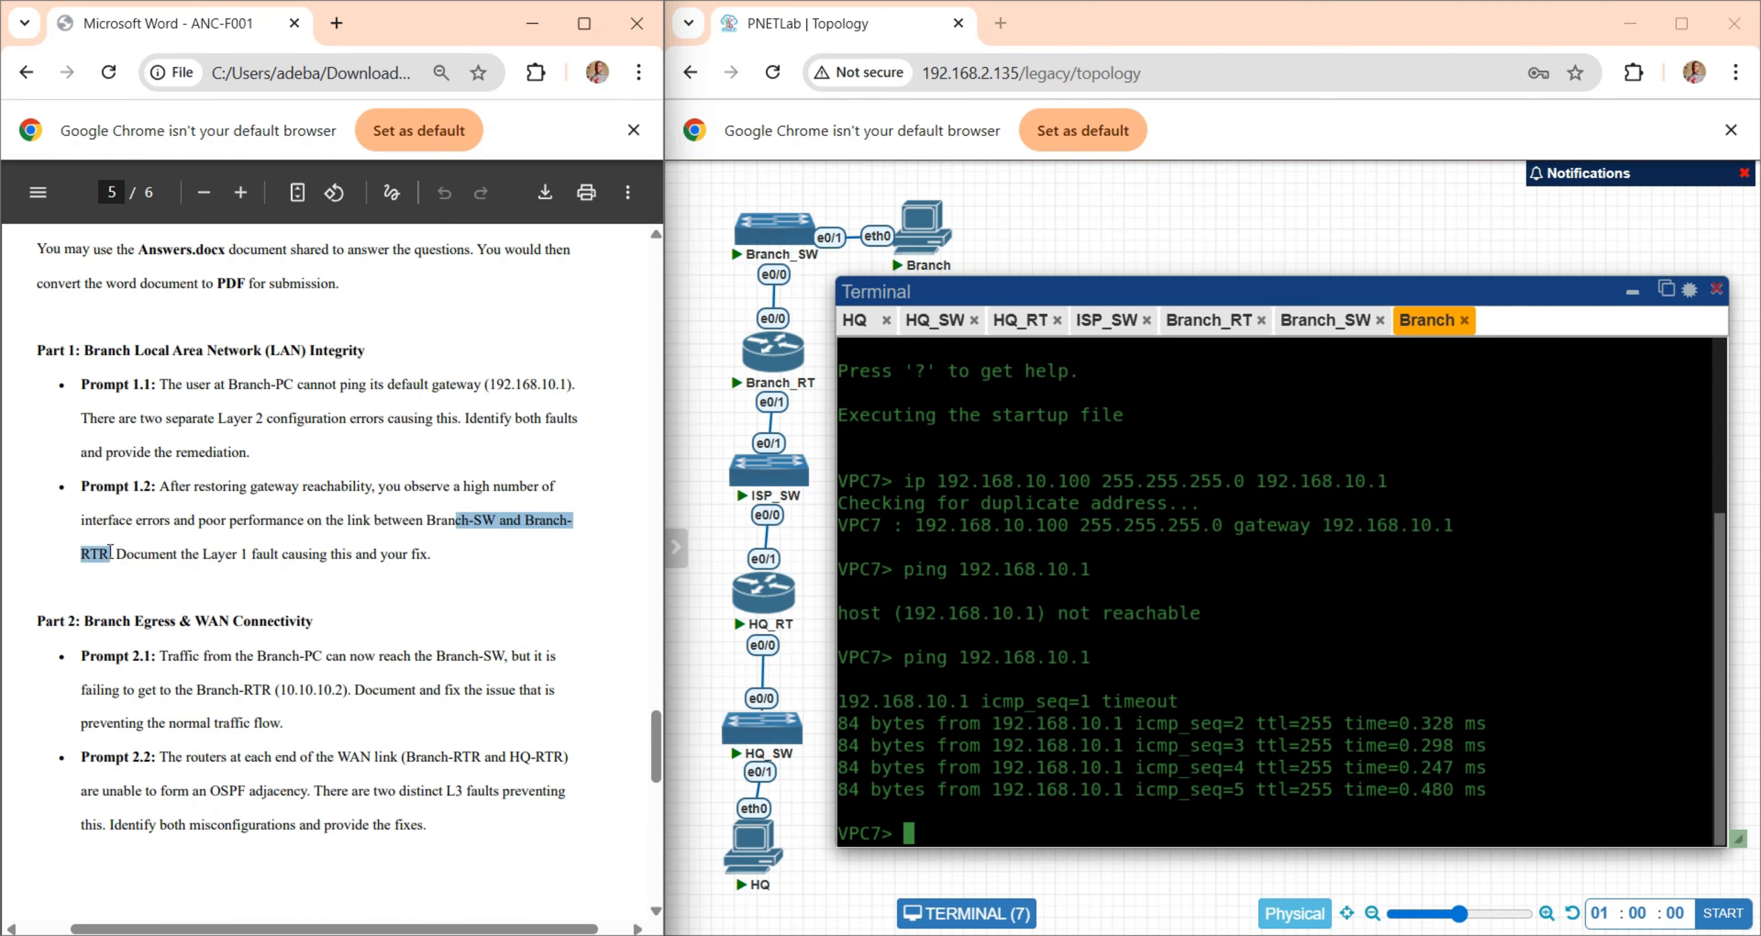
drag(110, 550, 374, 550)
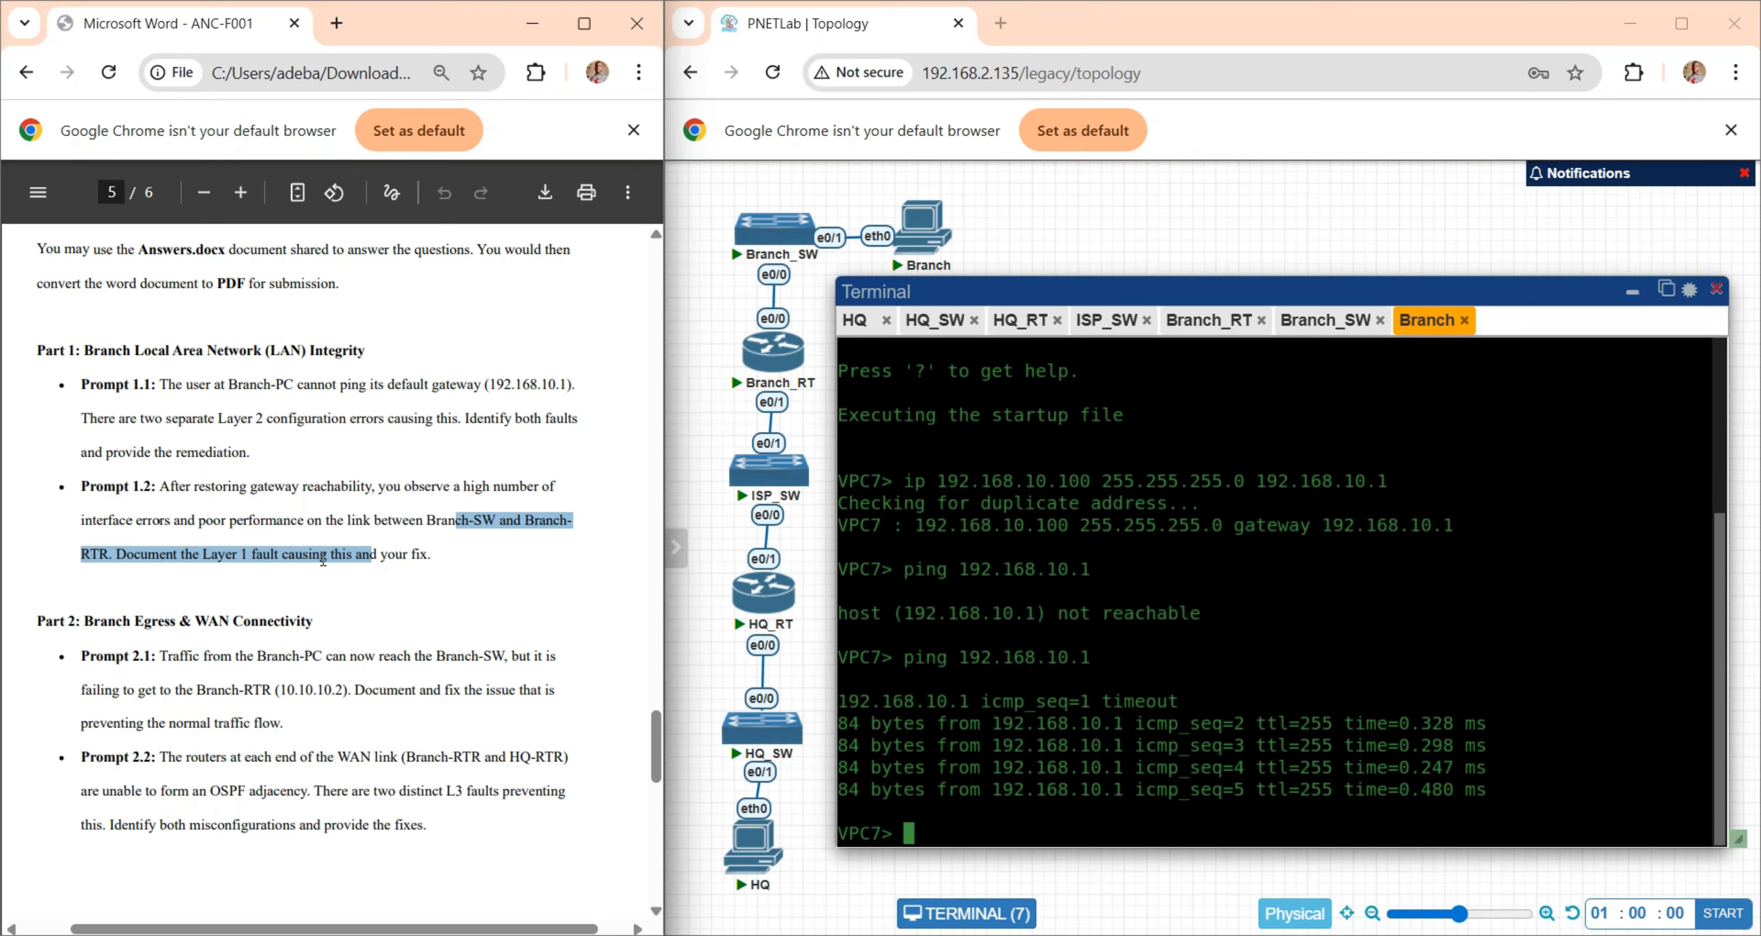
drag(436, 520, 108, 576)
click(1020, 494)
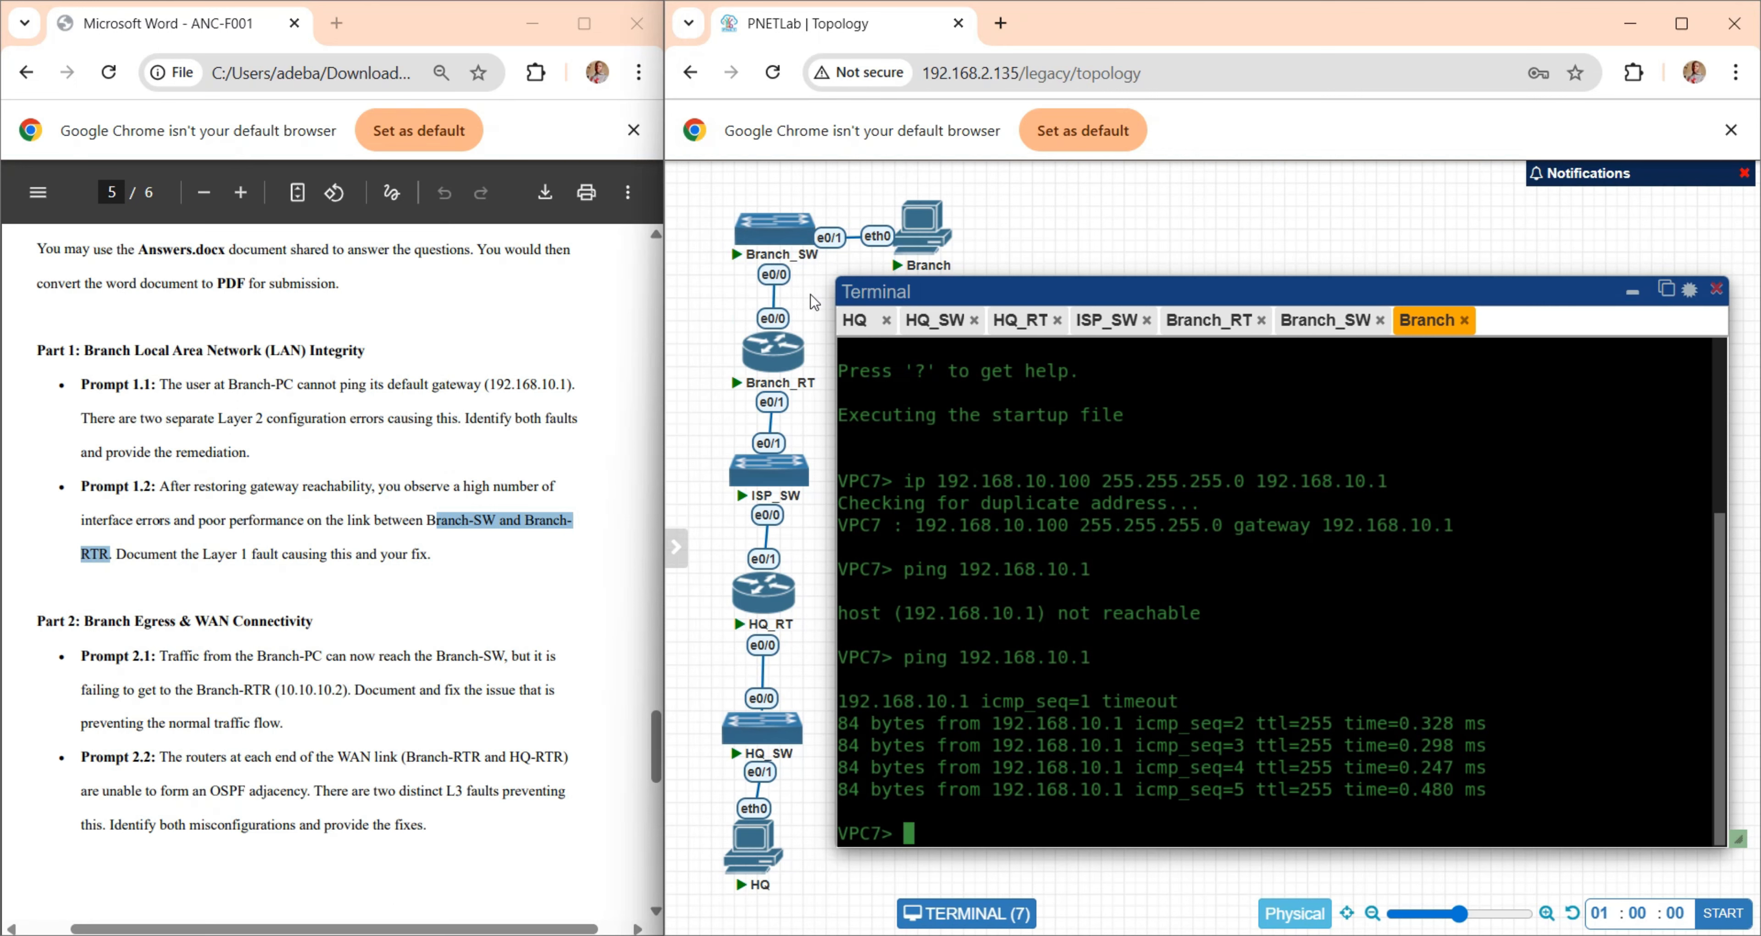
- Display Branch-SW's running configuration and examine the duplex setting of Ethernet0/0, the uplink to Branch_RT
click(1310, 322)
text(do show run)
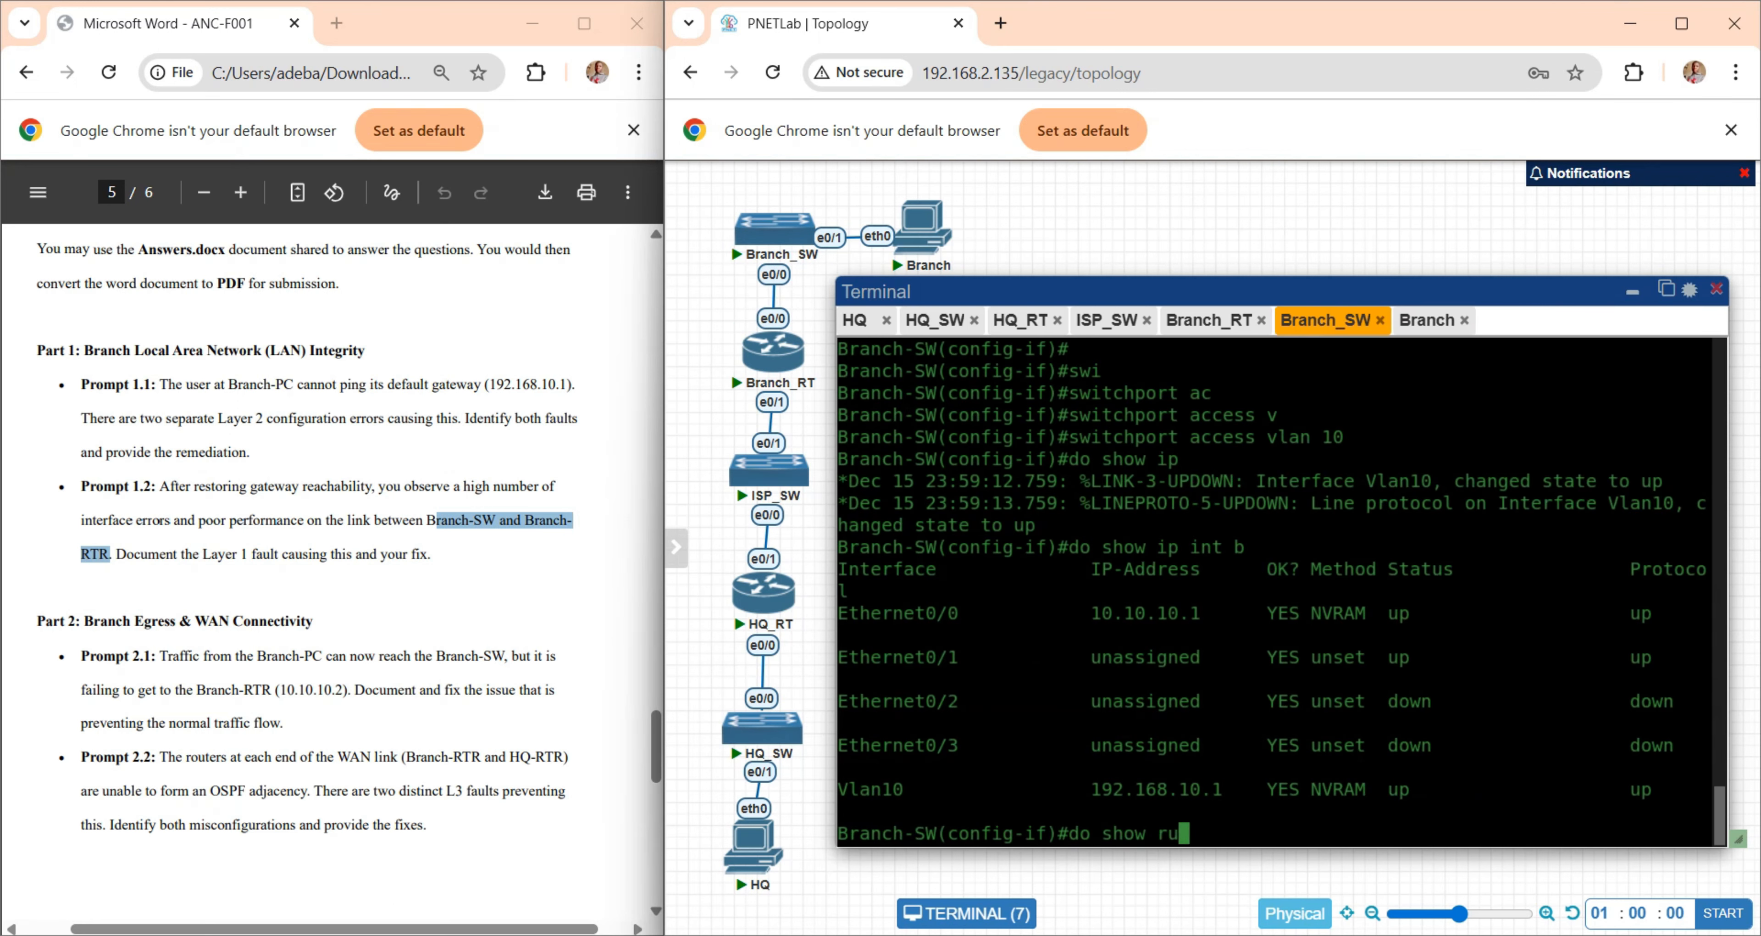
key(Return)
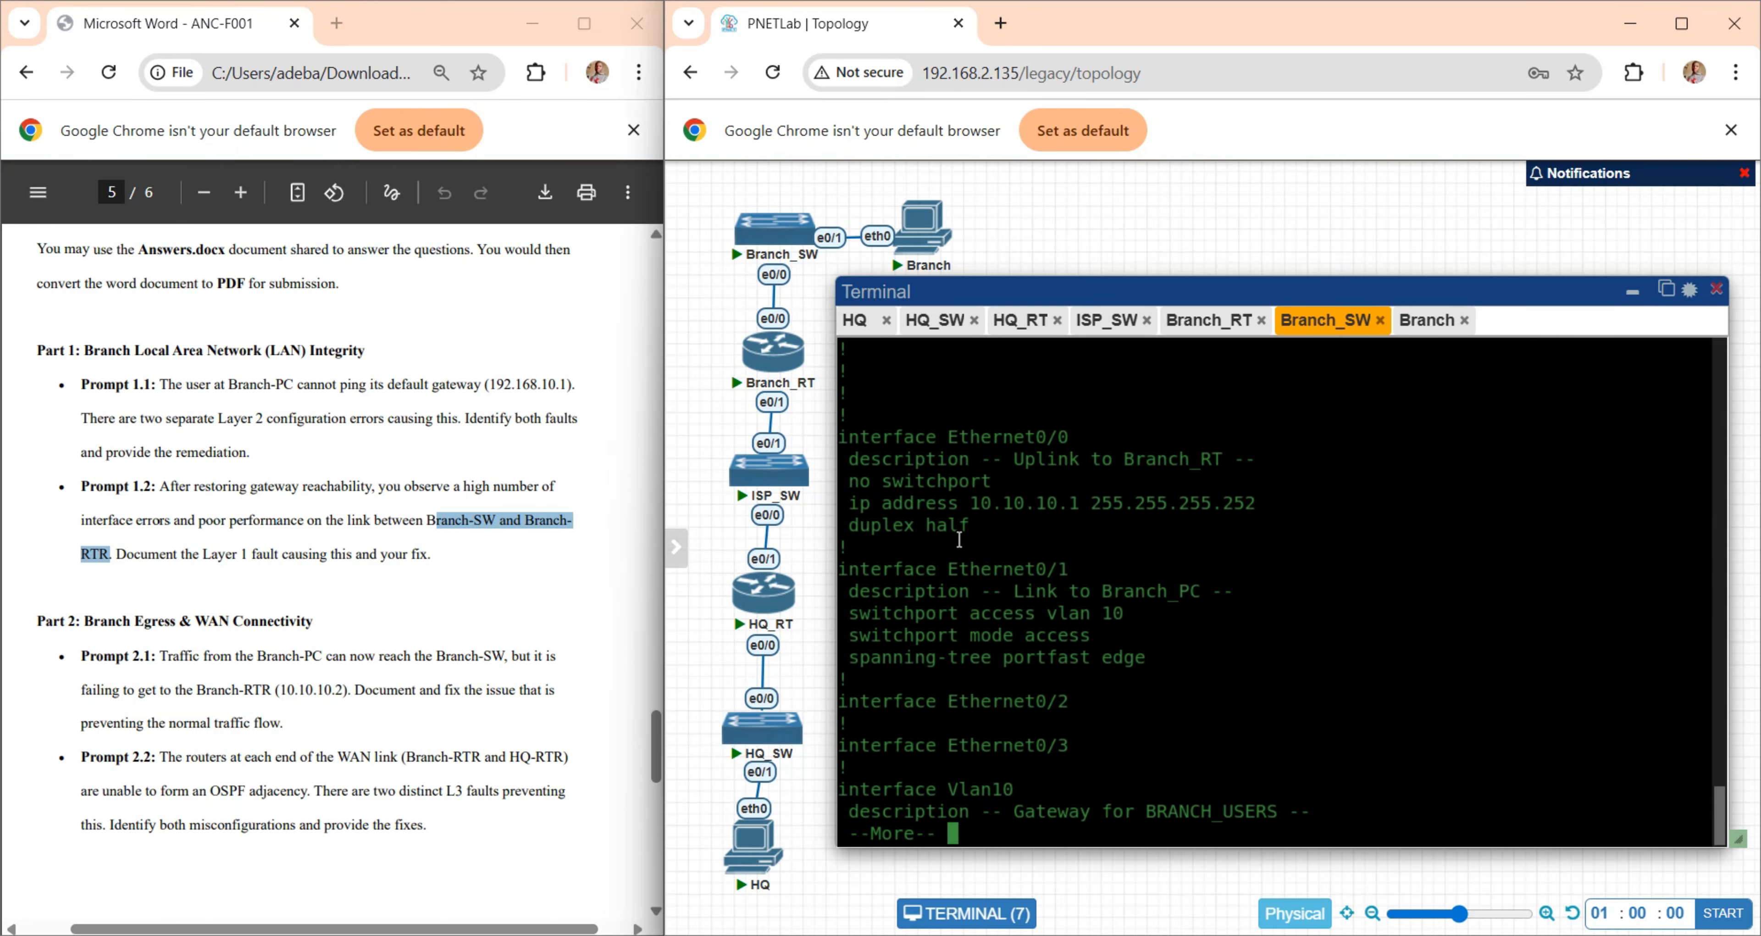
drag(989, 525, 849, 460)
click(885, 525)
drag(844, 524, 990, 525)
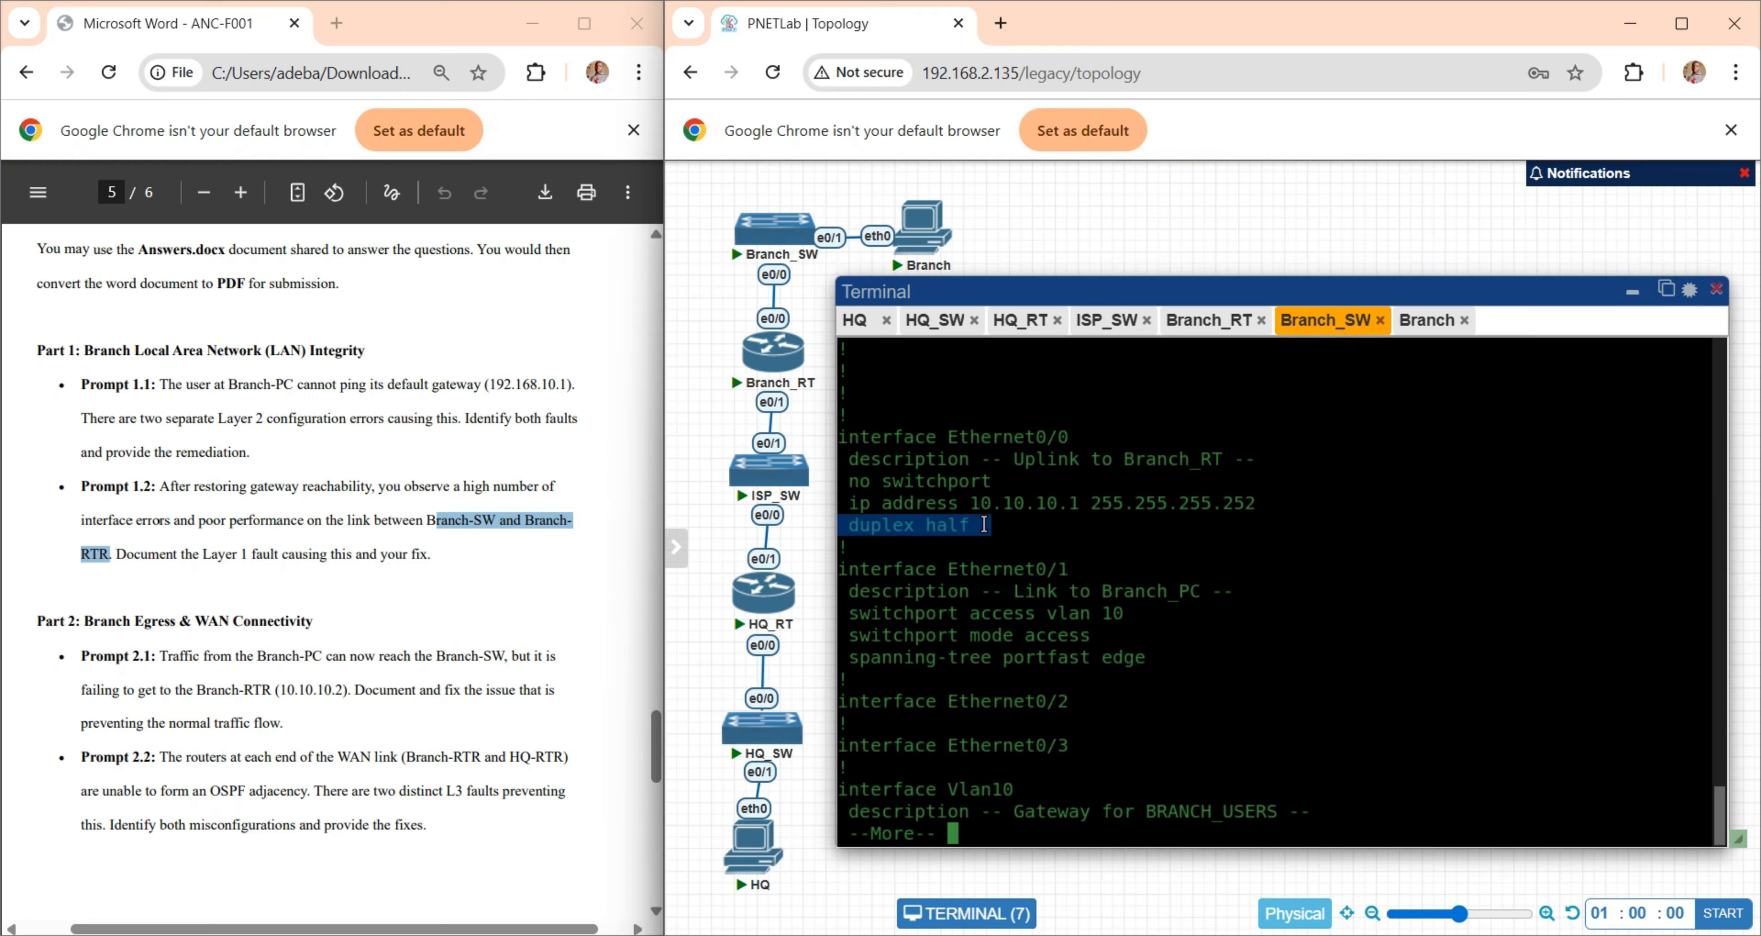
- Display Branch-RTR's running configuration and examine the duplex setting of Ethernet0/0, the link to Branch_SW
click(1201, 327)
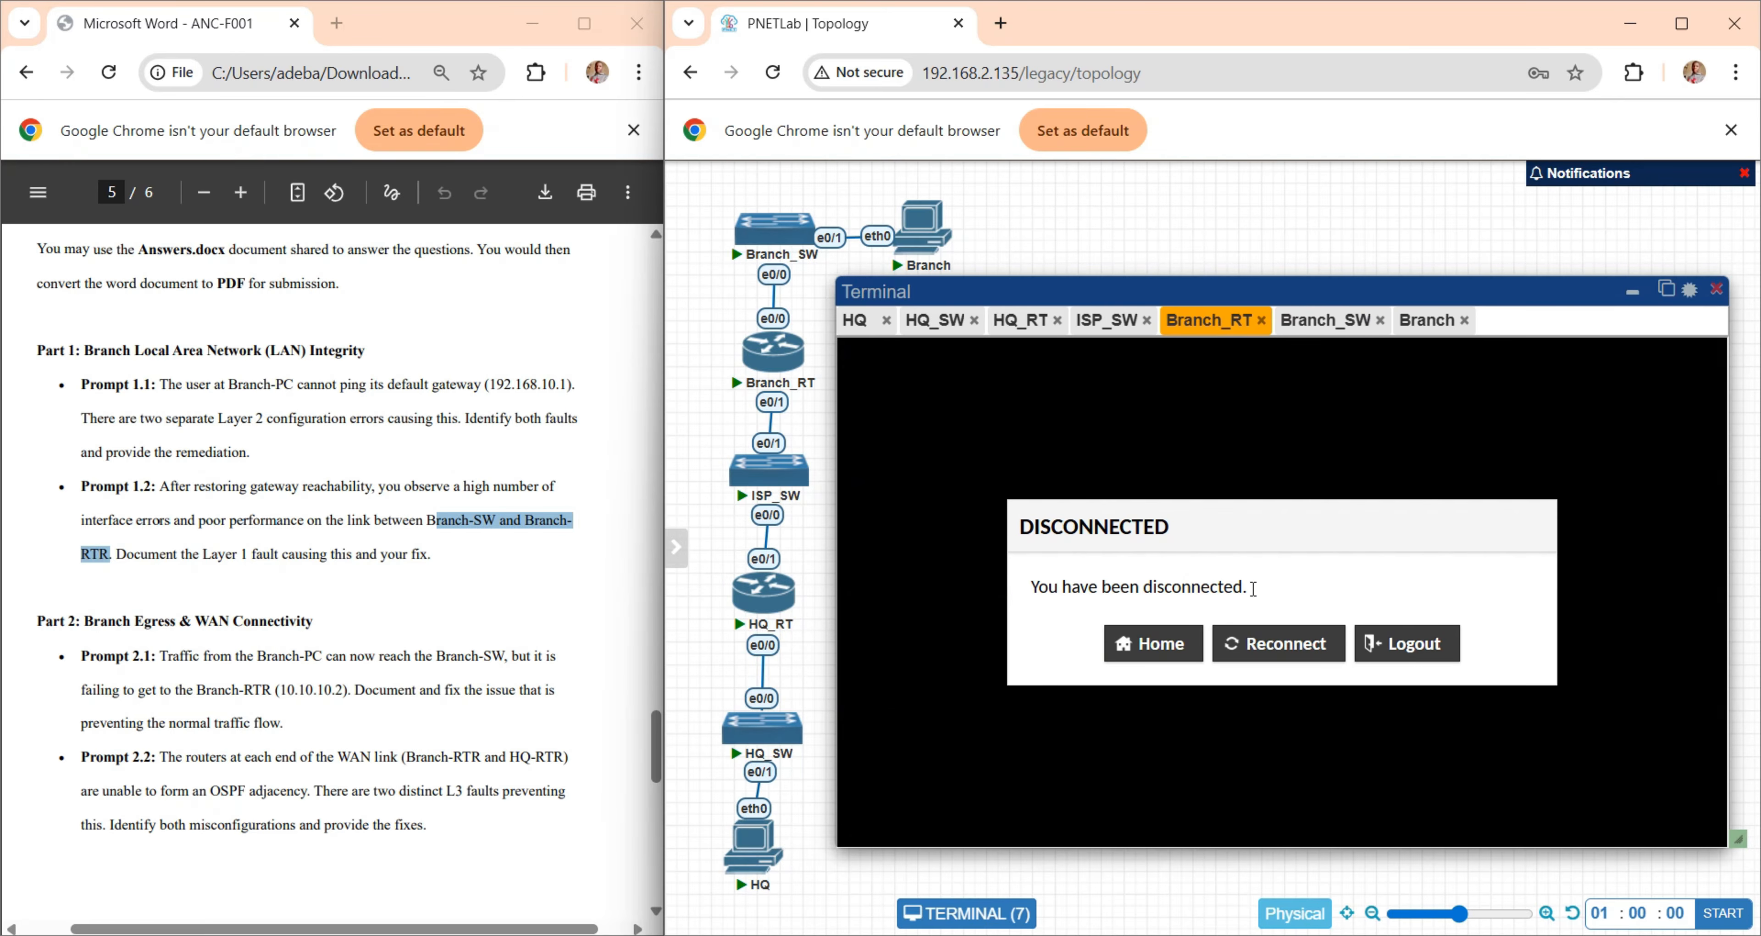
key(Return)
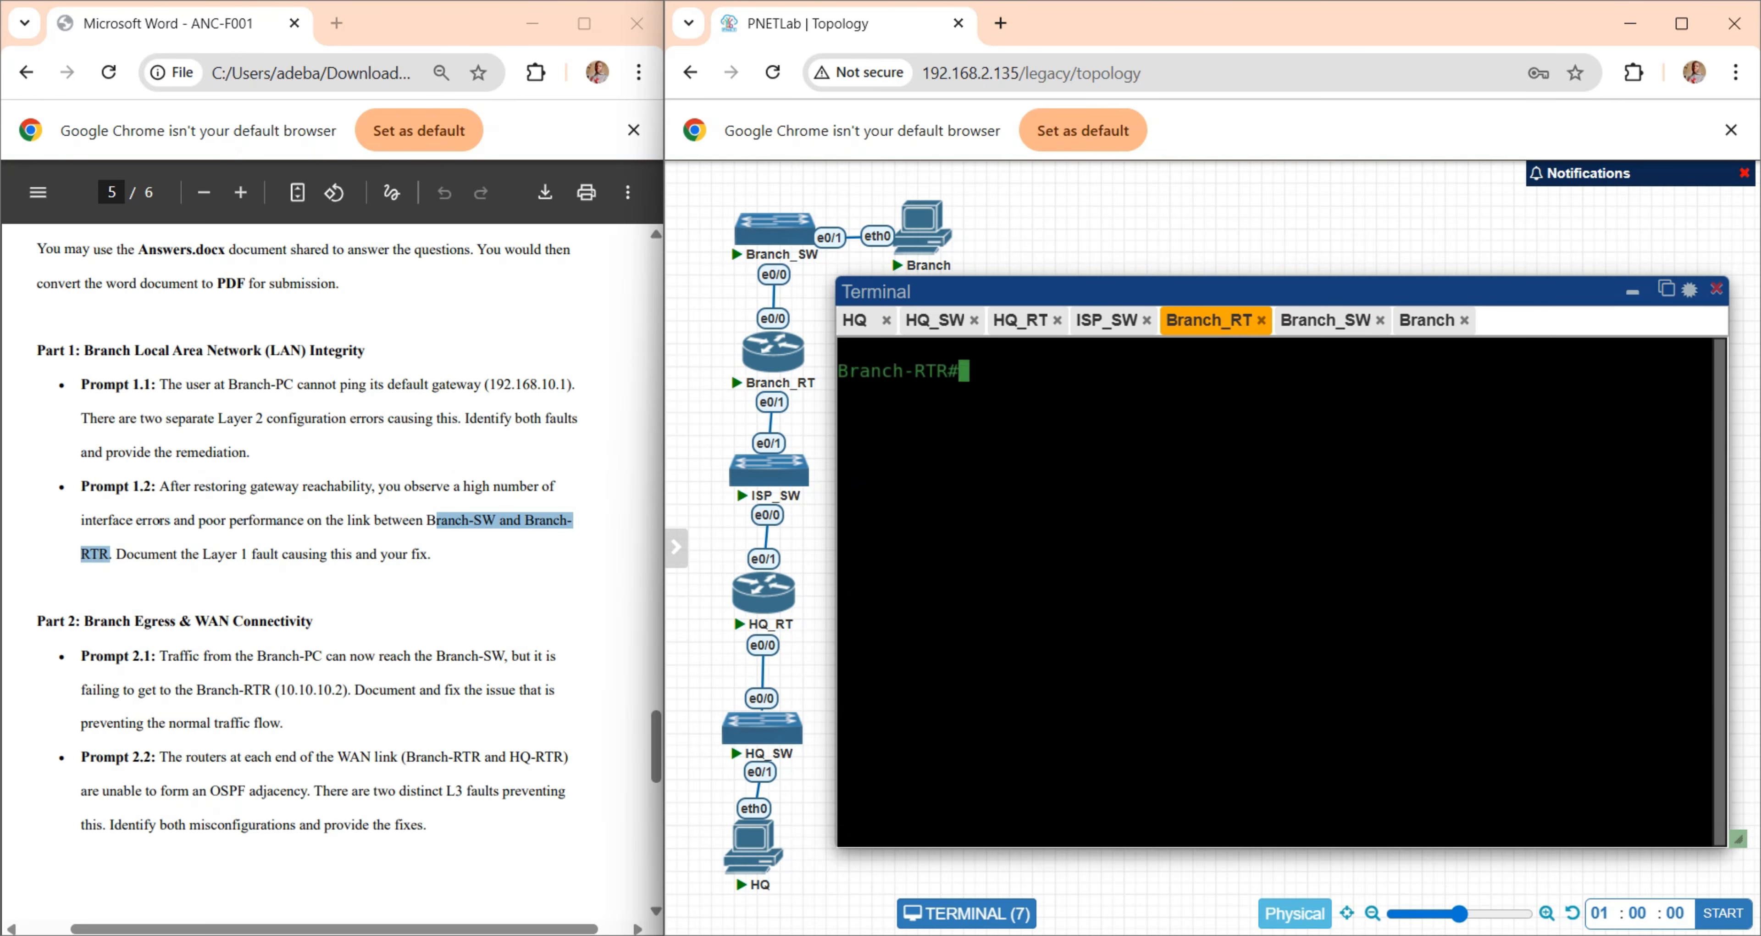
text(show run)
key(Return)
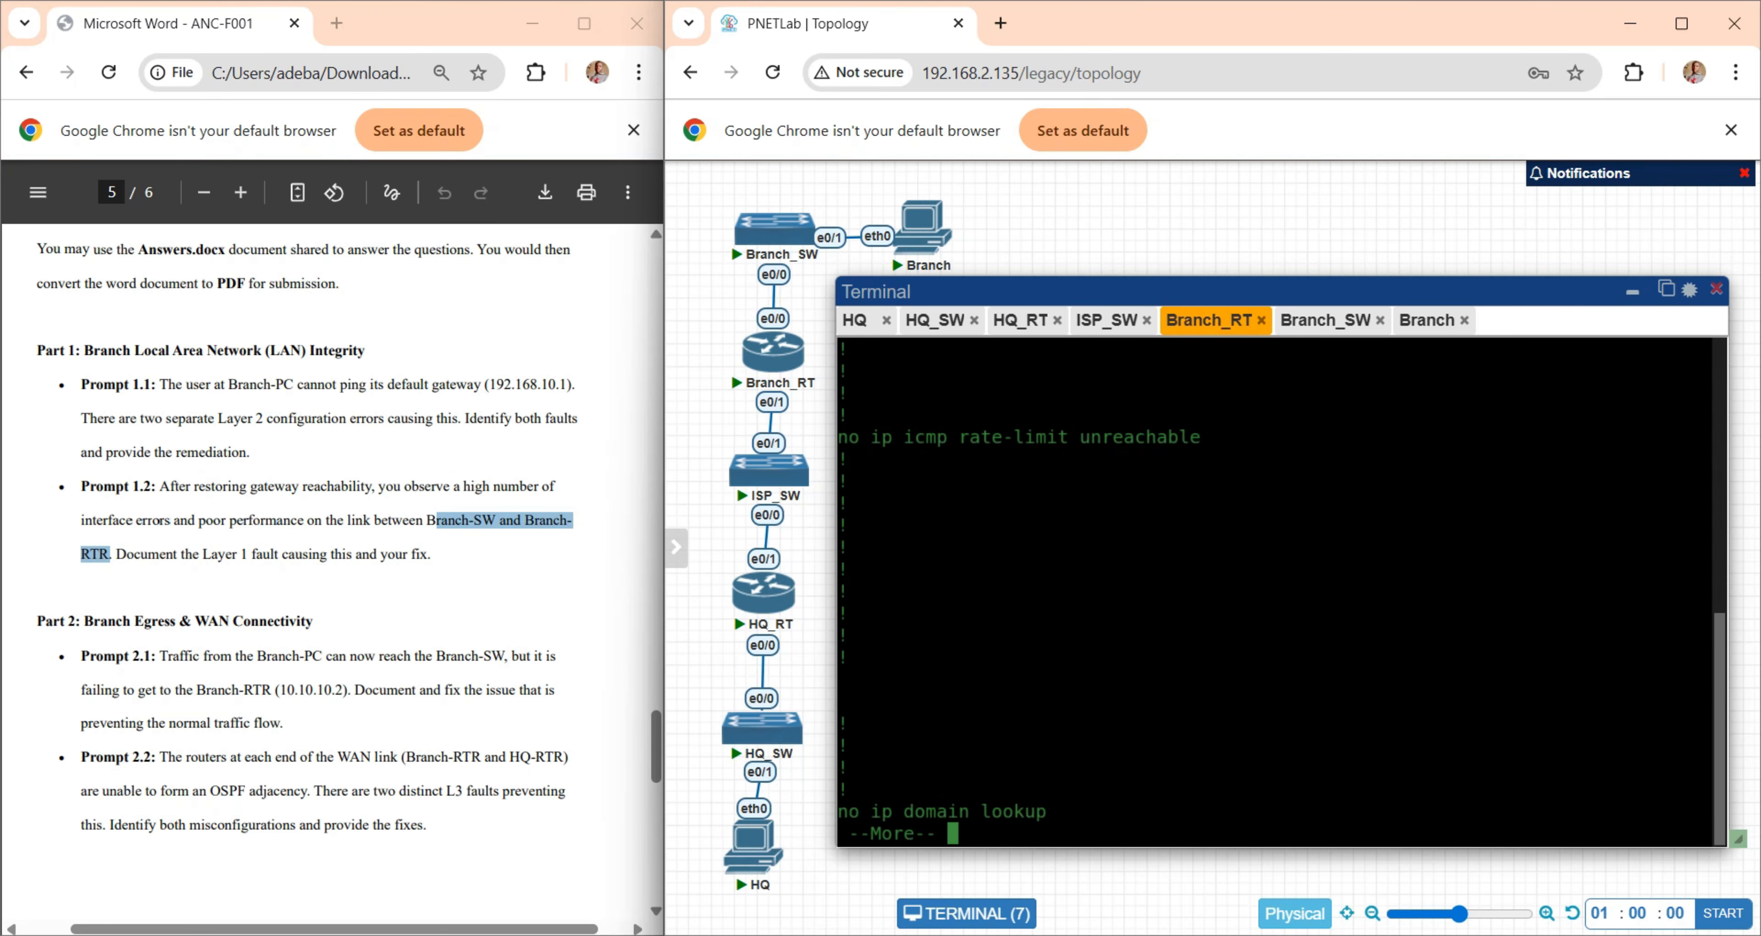
key(space)
key(space)
key(Return)
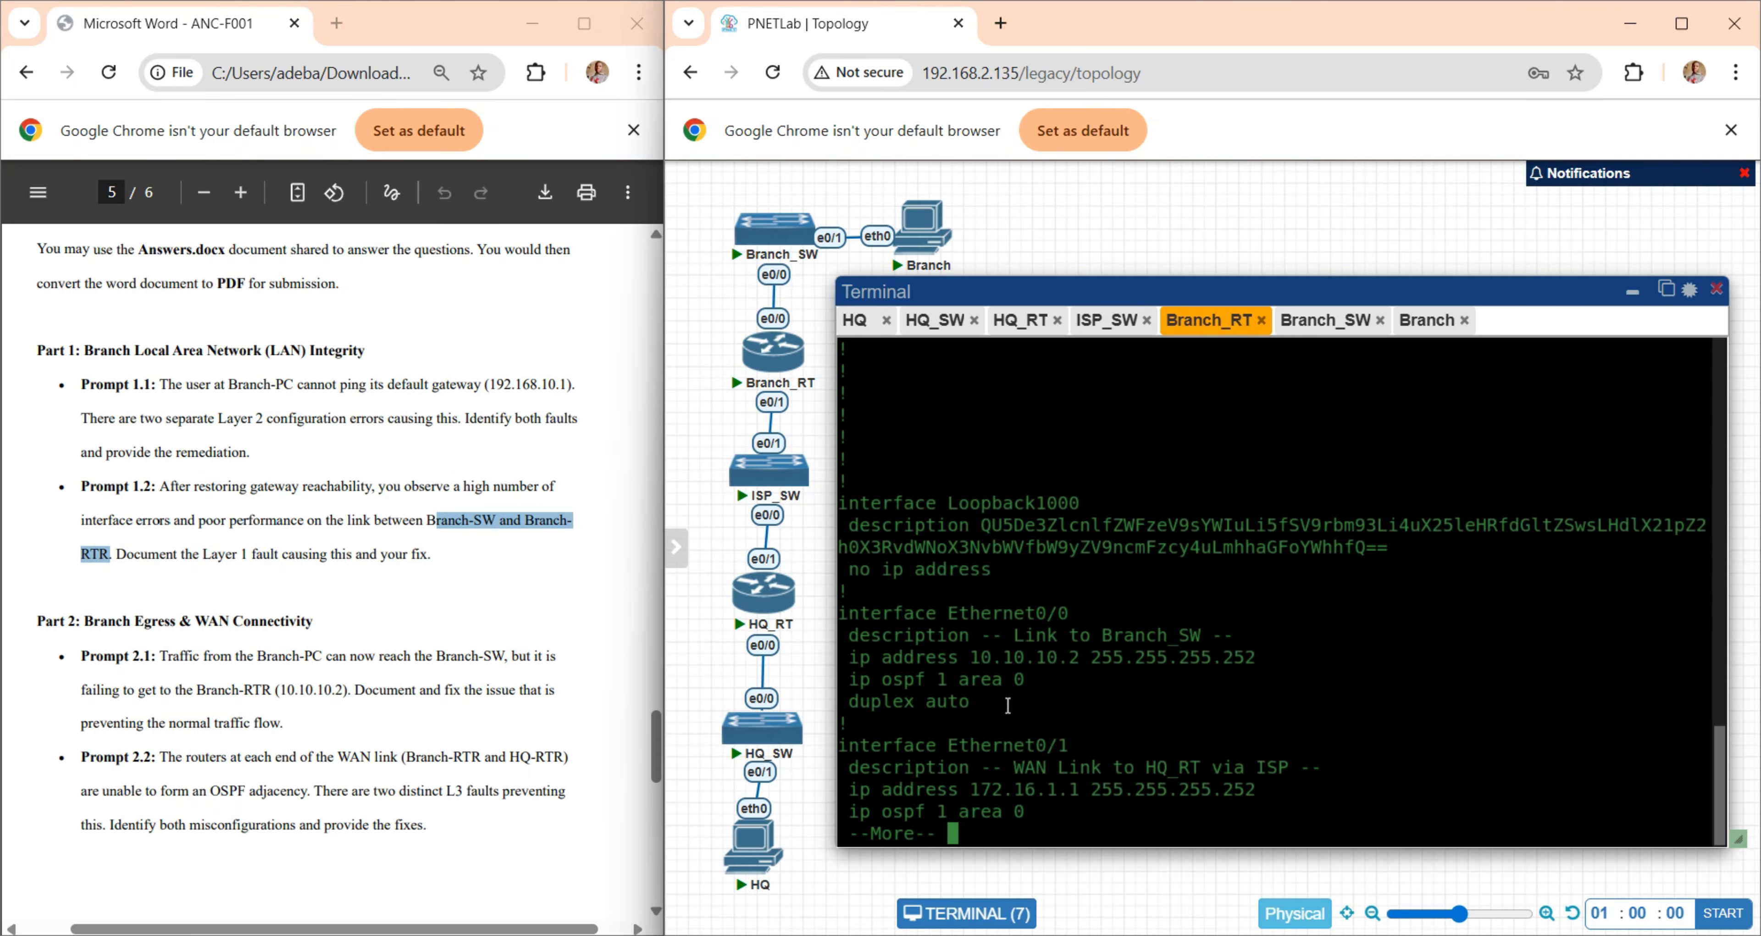
drag(991, 701, 846, 627)
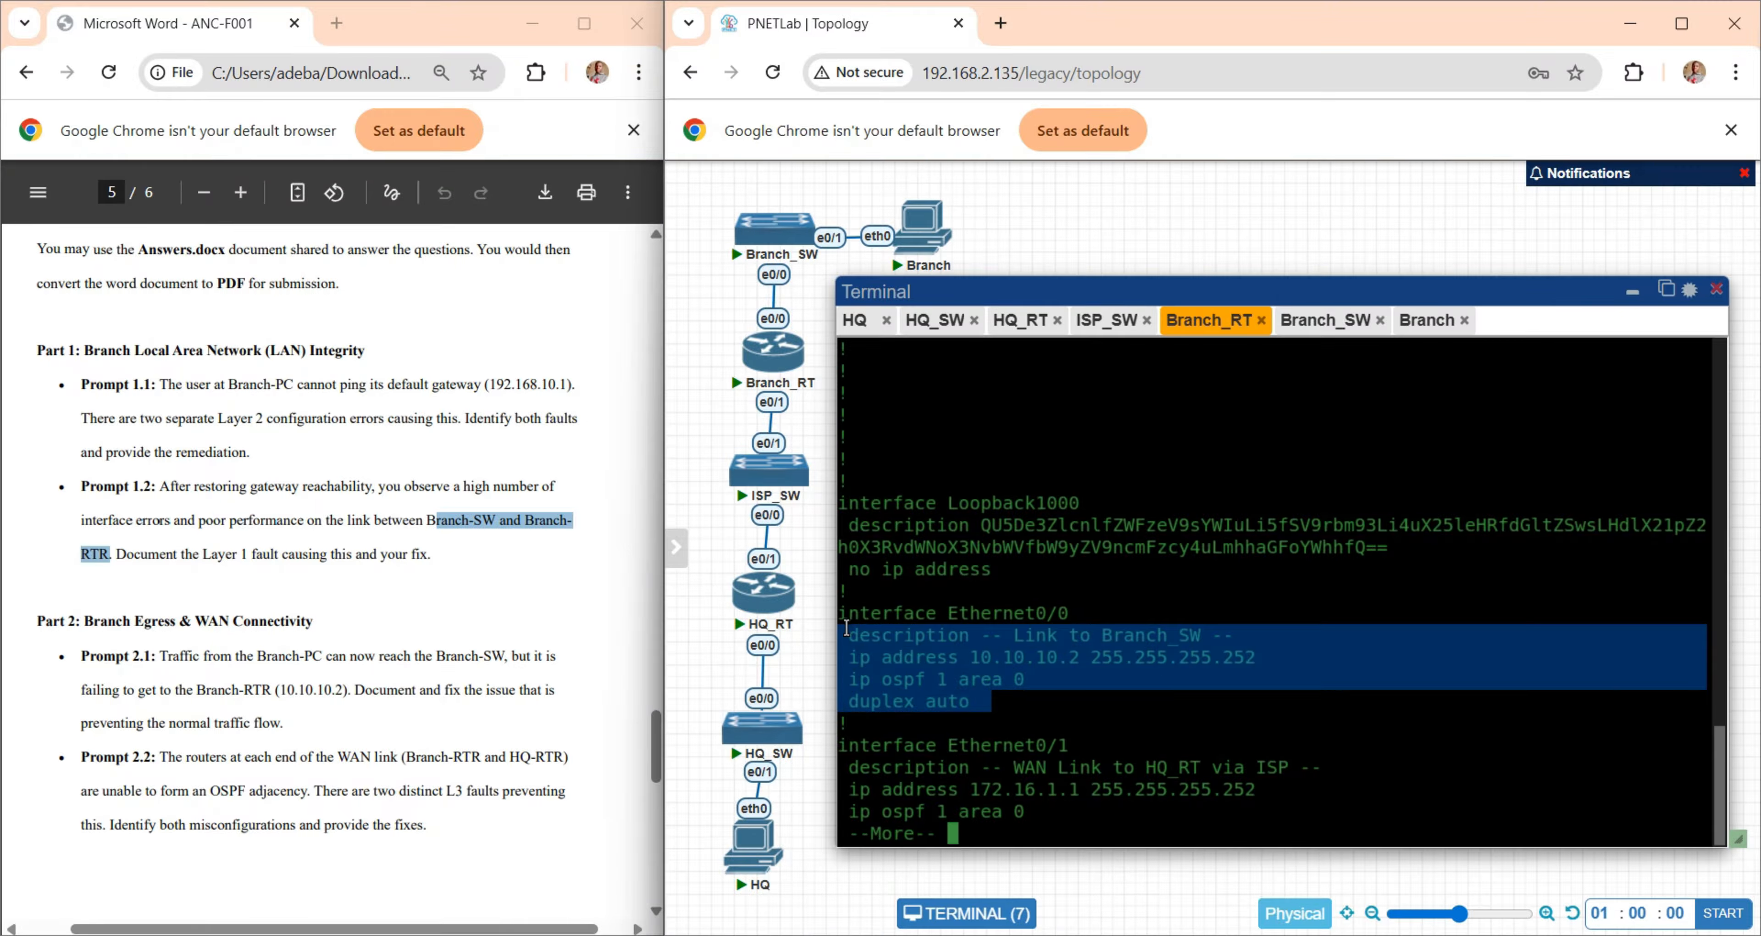
click(1249, 549)
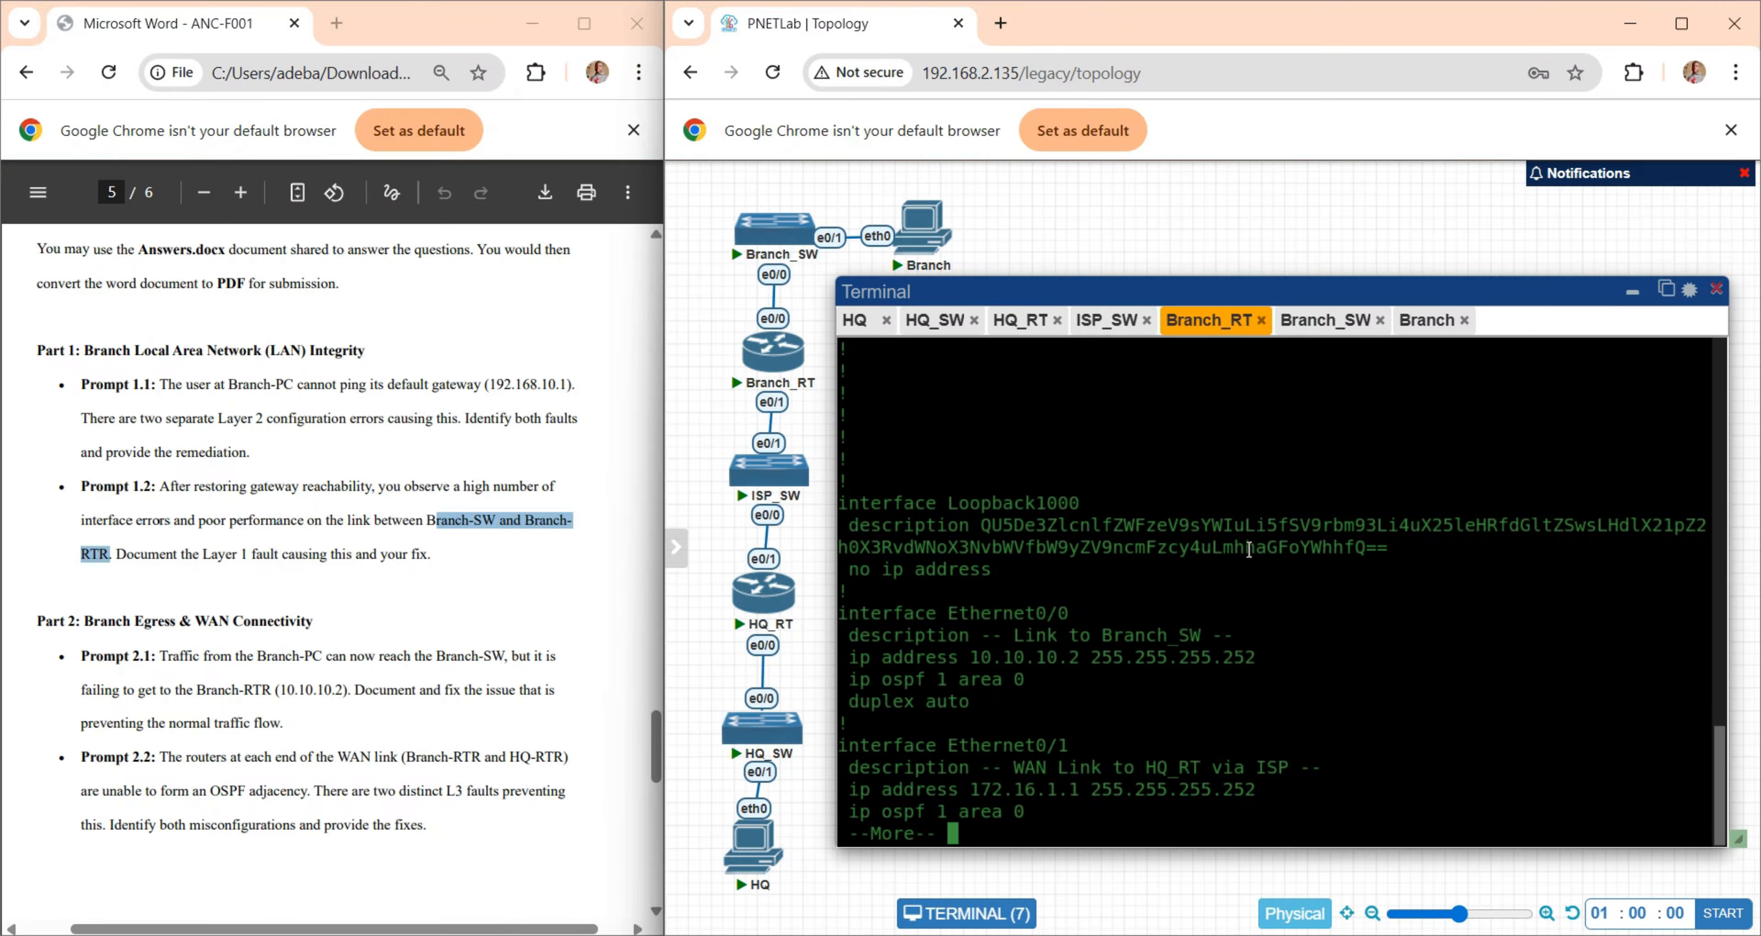
- Return to Branch-SW, leave the configuration listing and set interface e0/0 to duplex auto
click(1311, 334)
key(q)
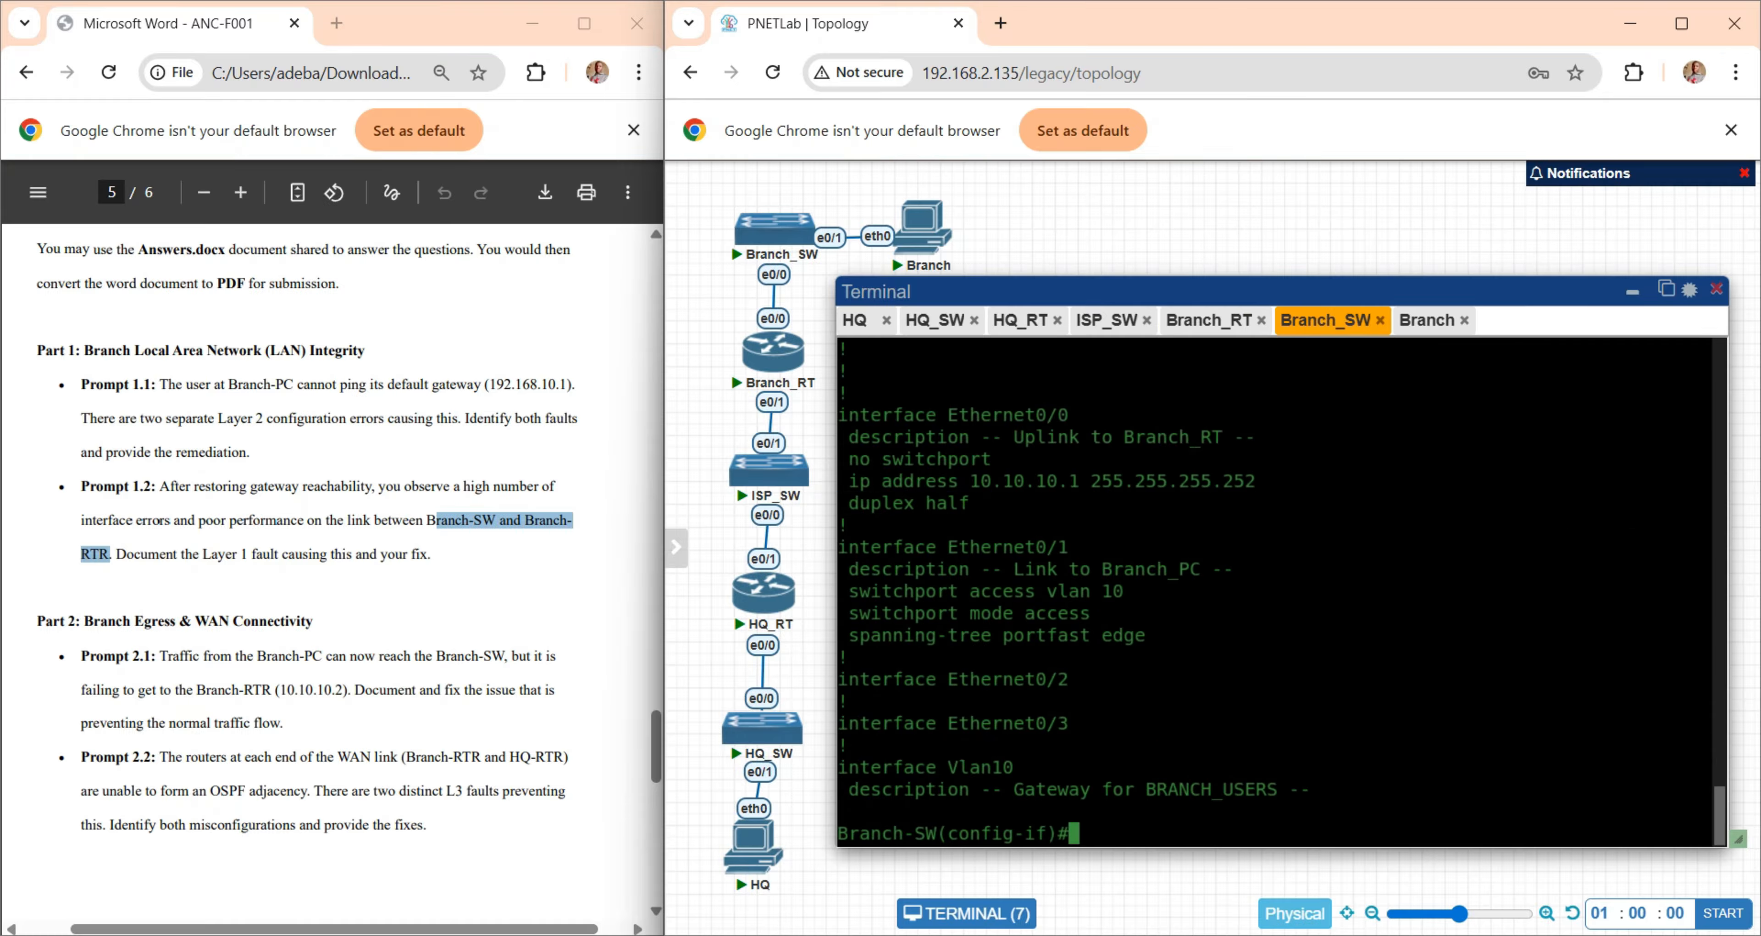
text(int e0/0)
key(Return)
text(du)
key(Tab)
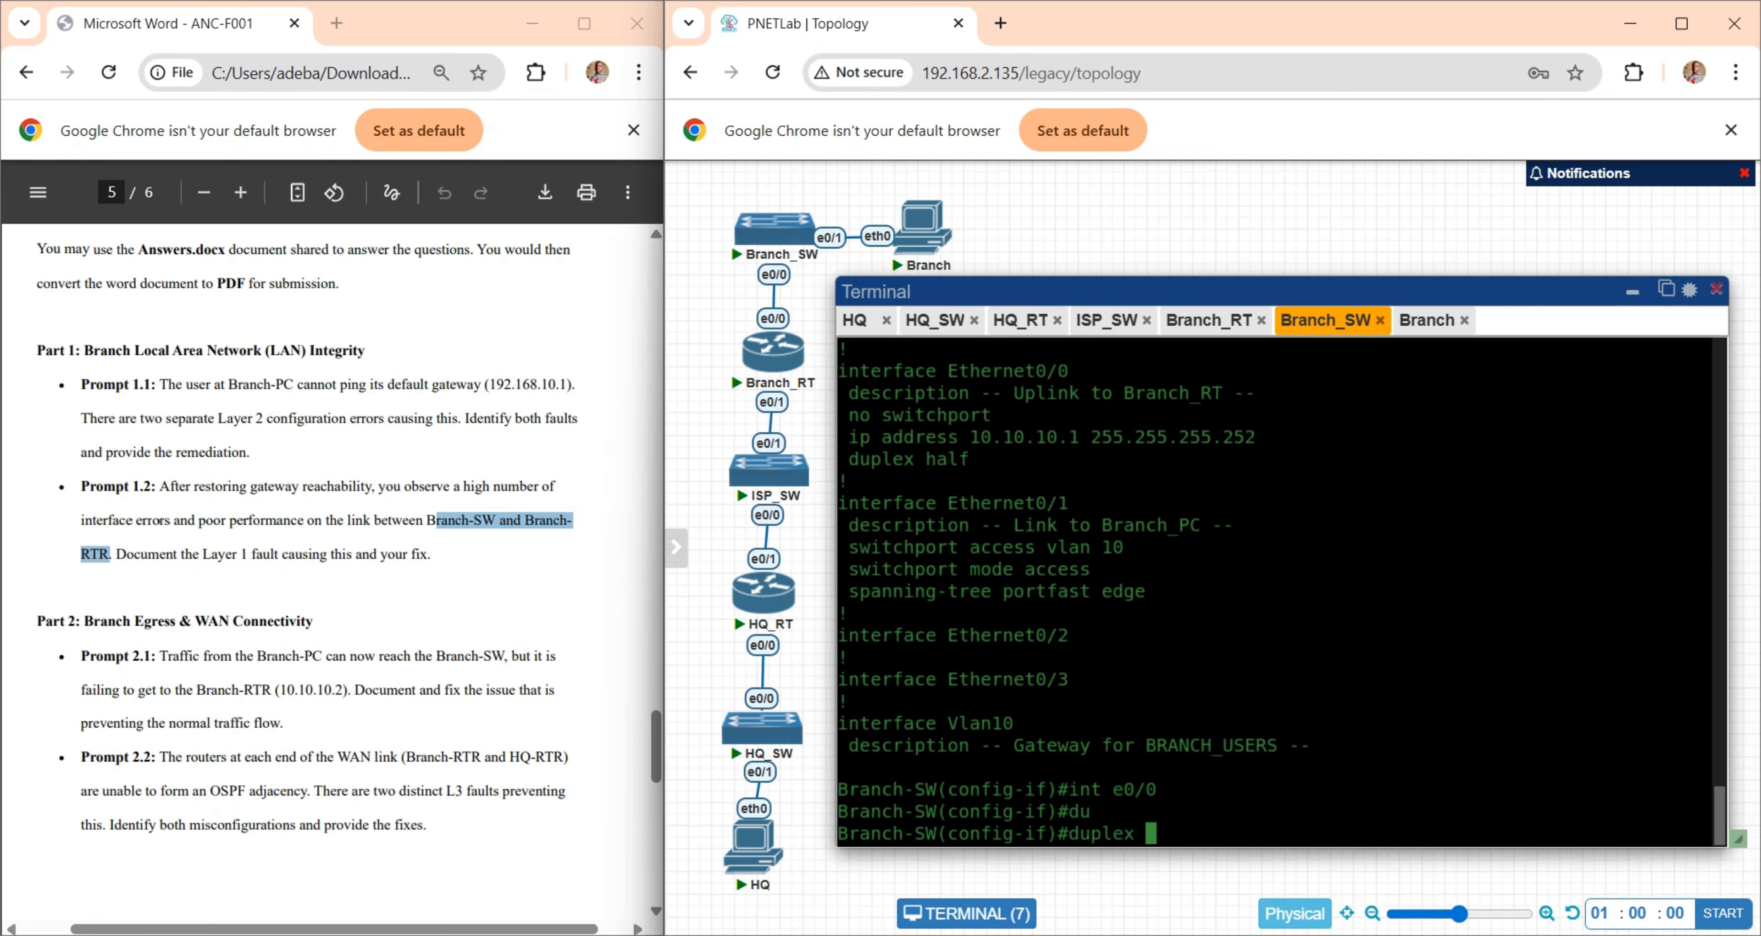
text(au)
key(Tab)
key(Return)
- List the available options of the duplex command on Branch-SW's e0/0, then clear the unfinished command
text(du)
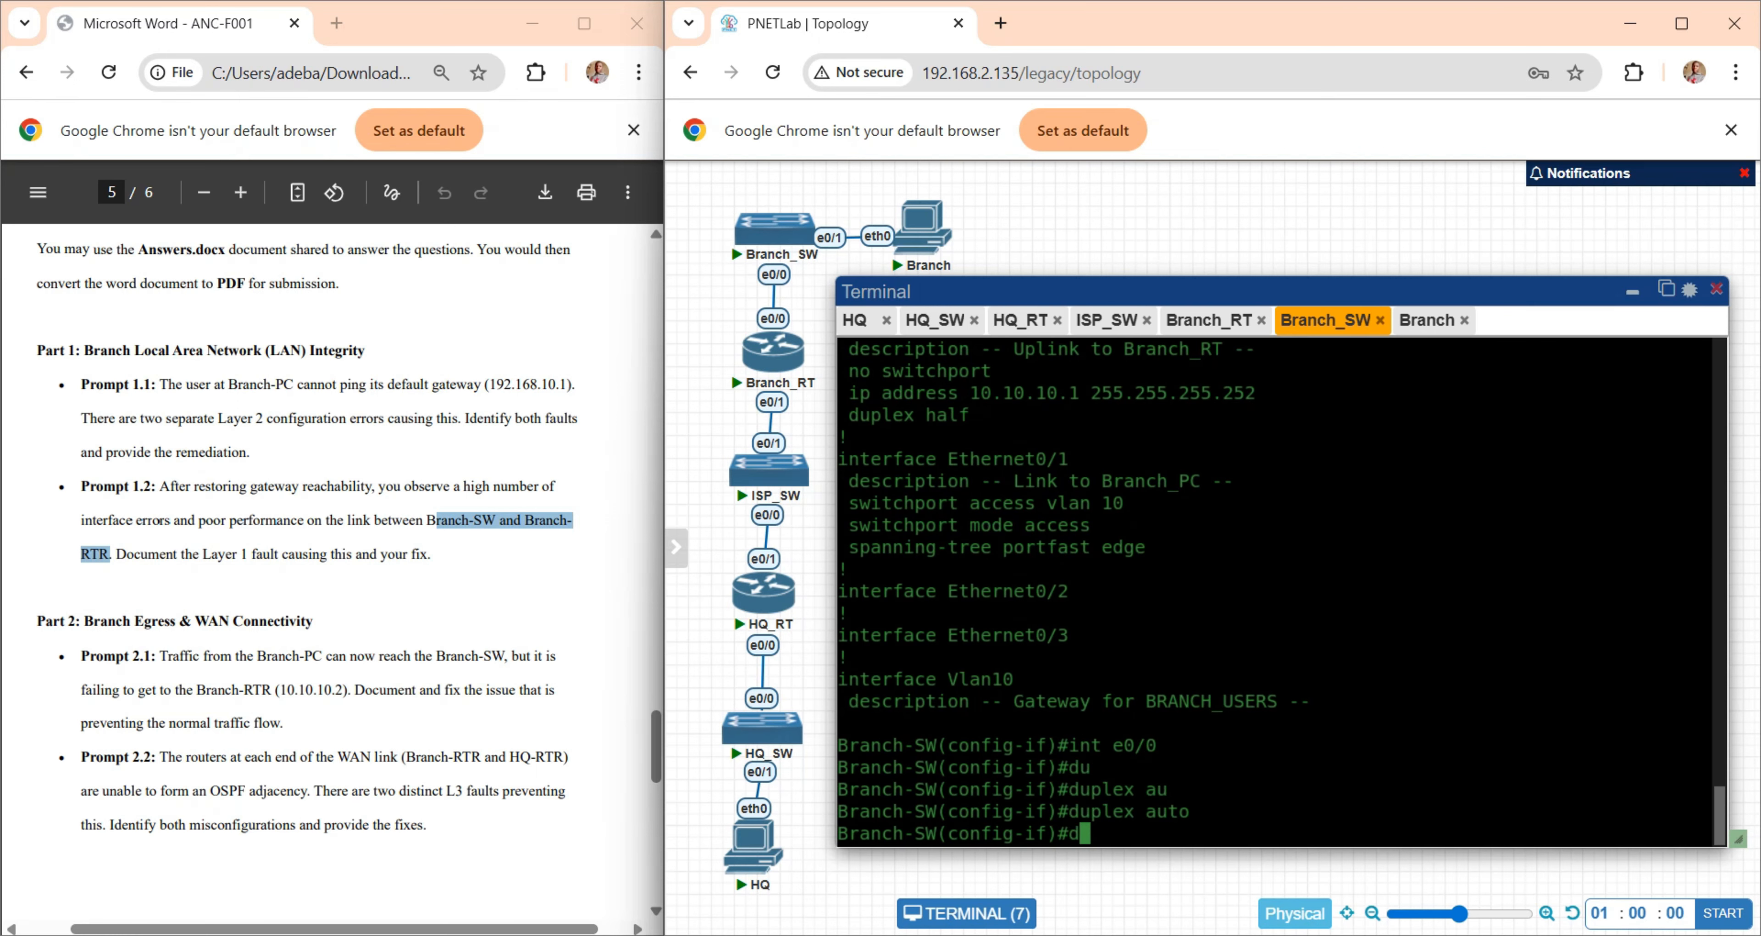
key(Tab)
text(?)
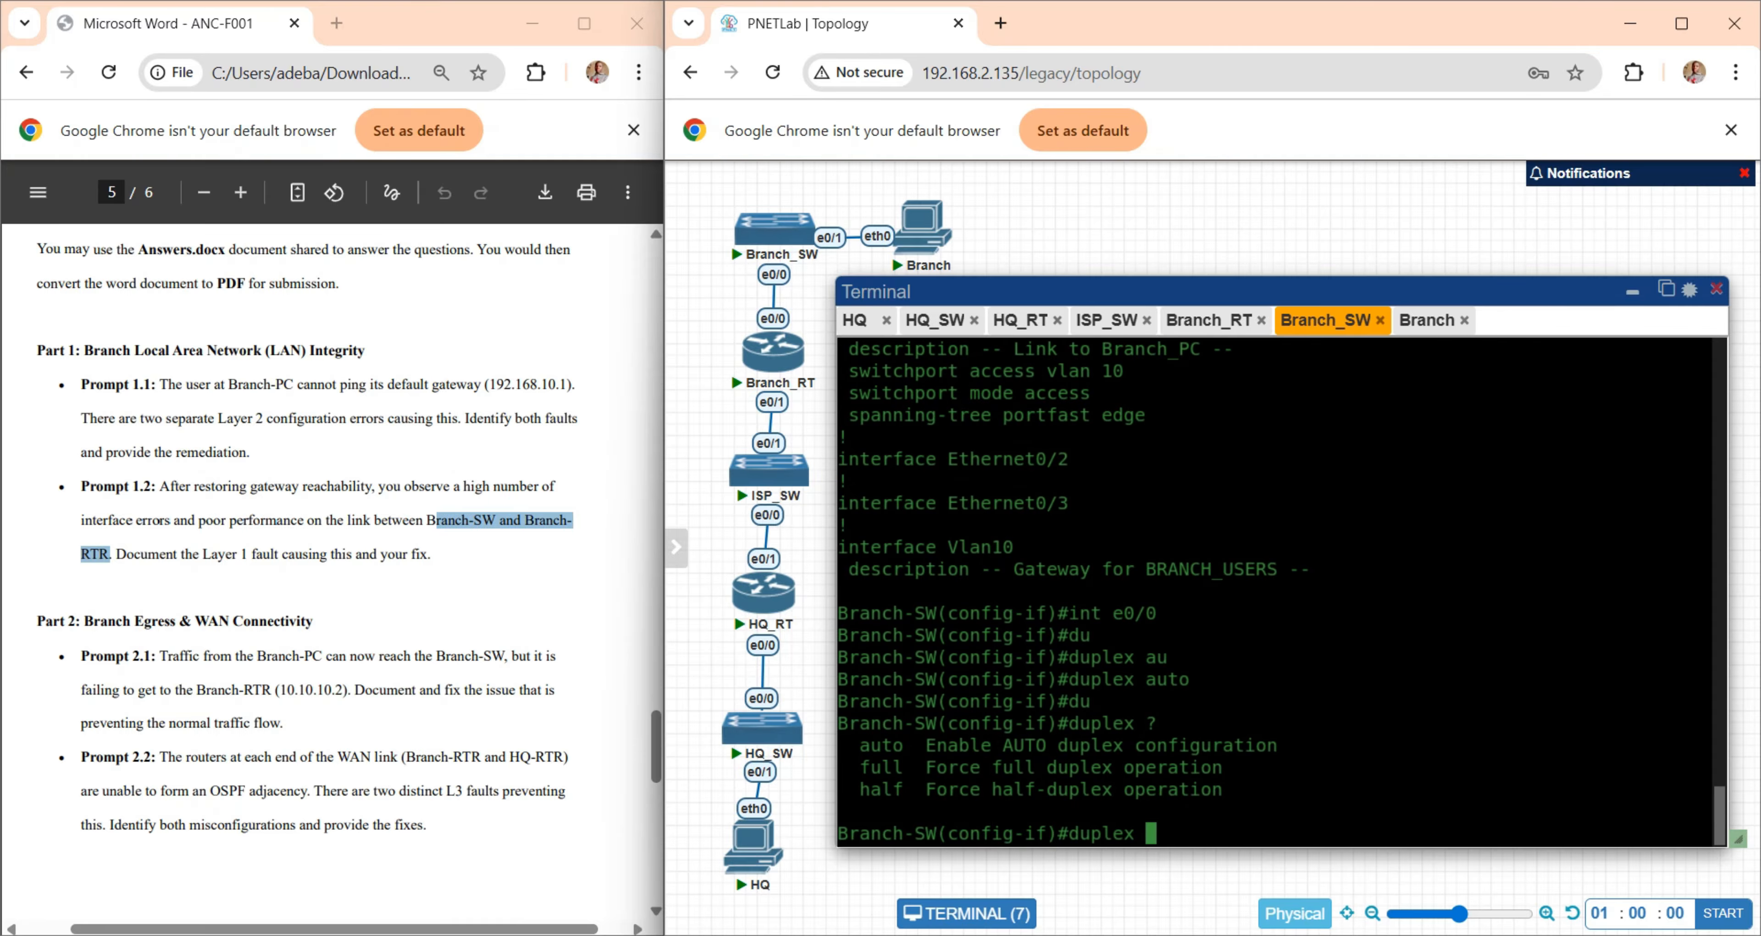
key(BackSpace)
key(BackSpace)
key(BackSpace)
key(BackSpace)
key(BackSpace)
key(BackSpace)
key(BackSpace)
- Reread Prompt 1.2 in the lab instructions, then read Prompt 2.1 about traffic from Branch-PC to Branch-RTR (10.10.10.2)
drag(447, 553, 72, 491)
click(473, 570)
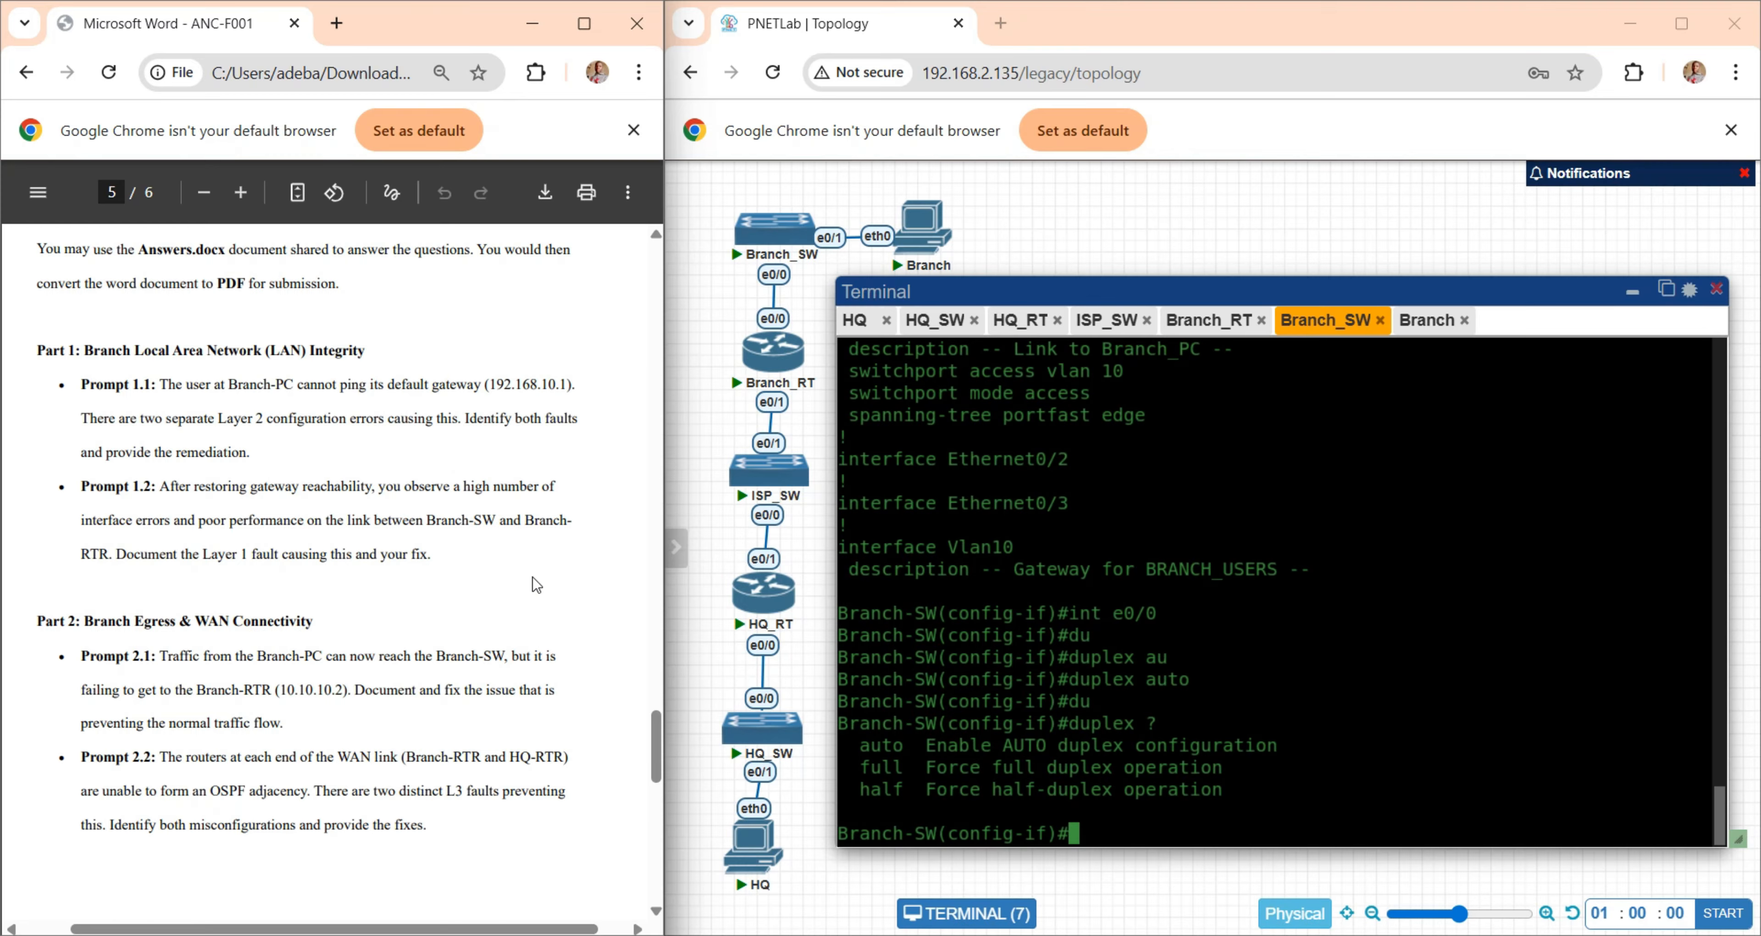
click(1203, 597)
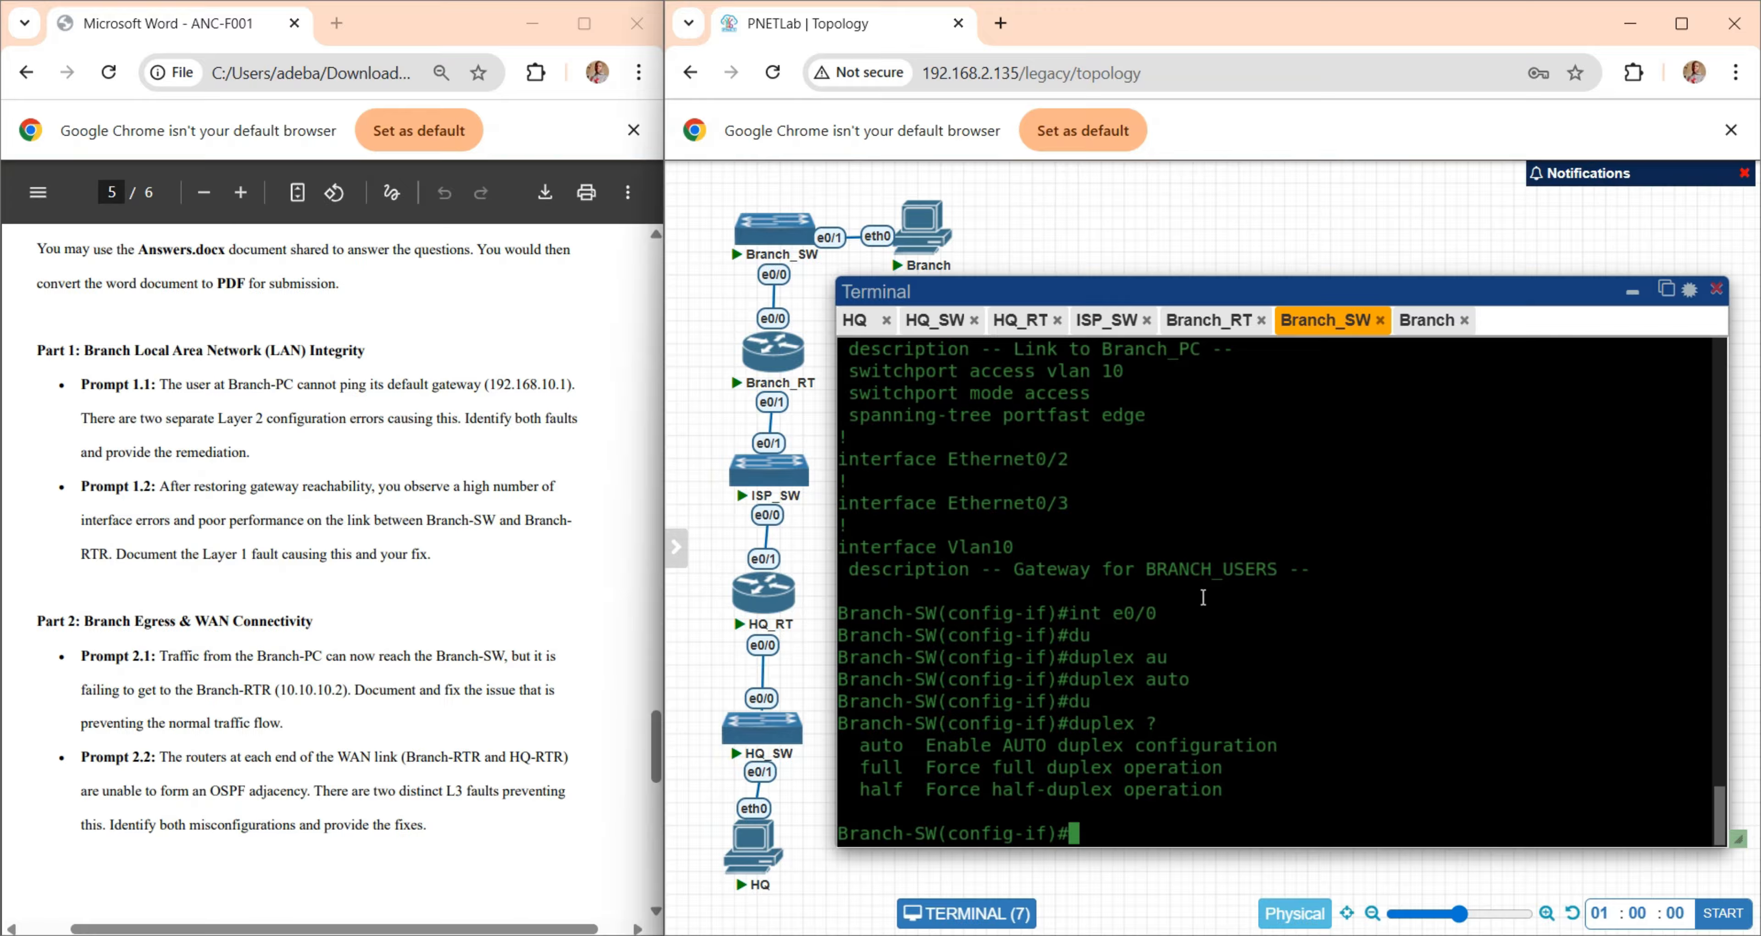
scroll(435, 562, down, 3)
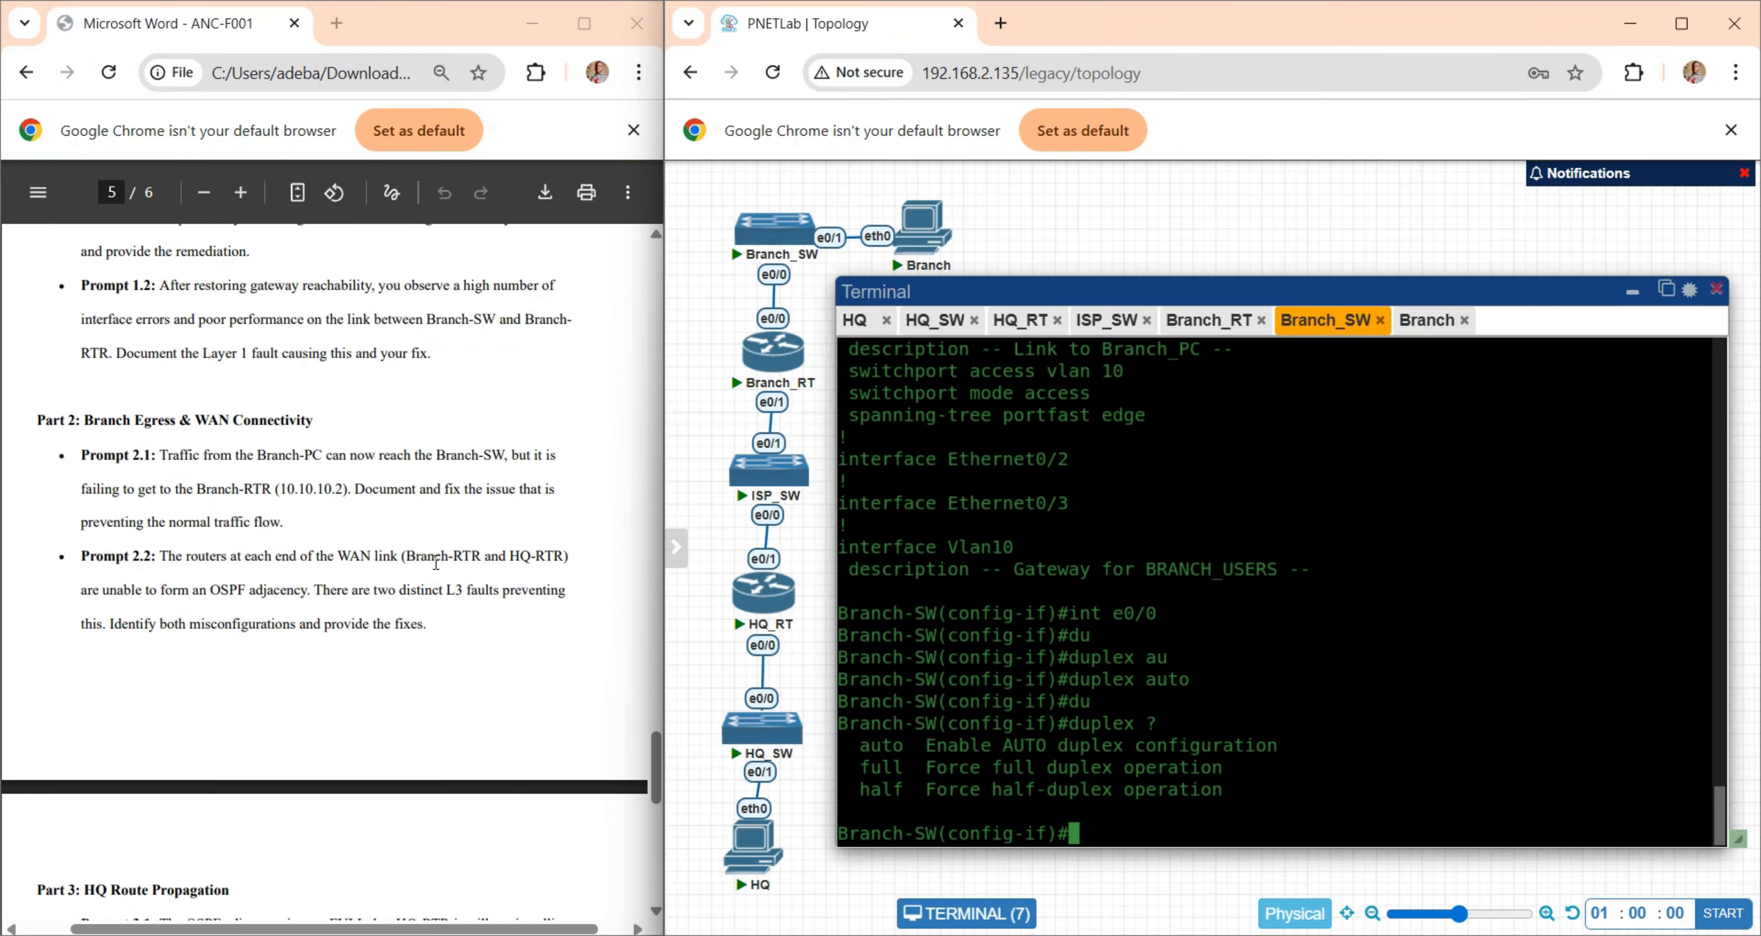
scroll(436, 562, down, 1)
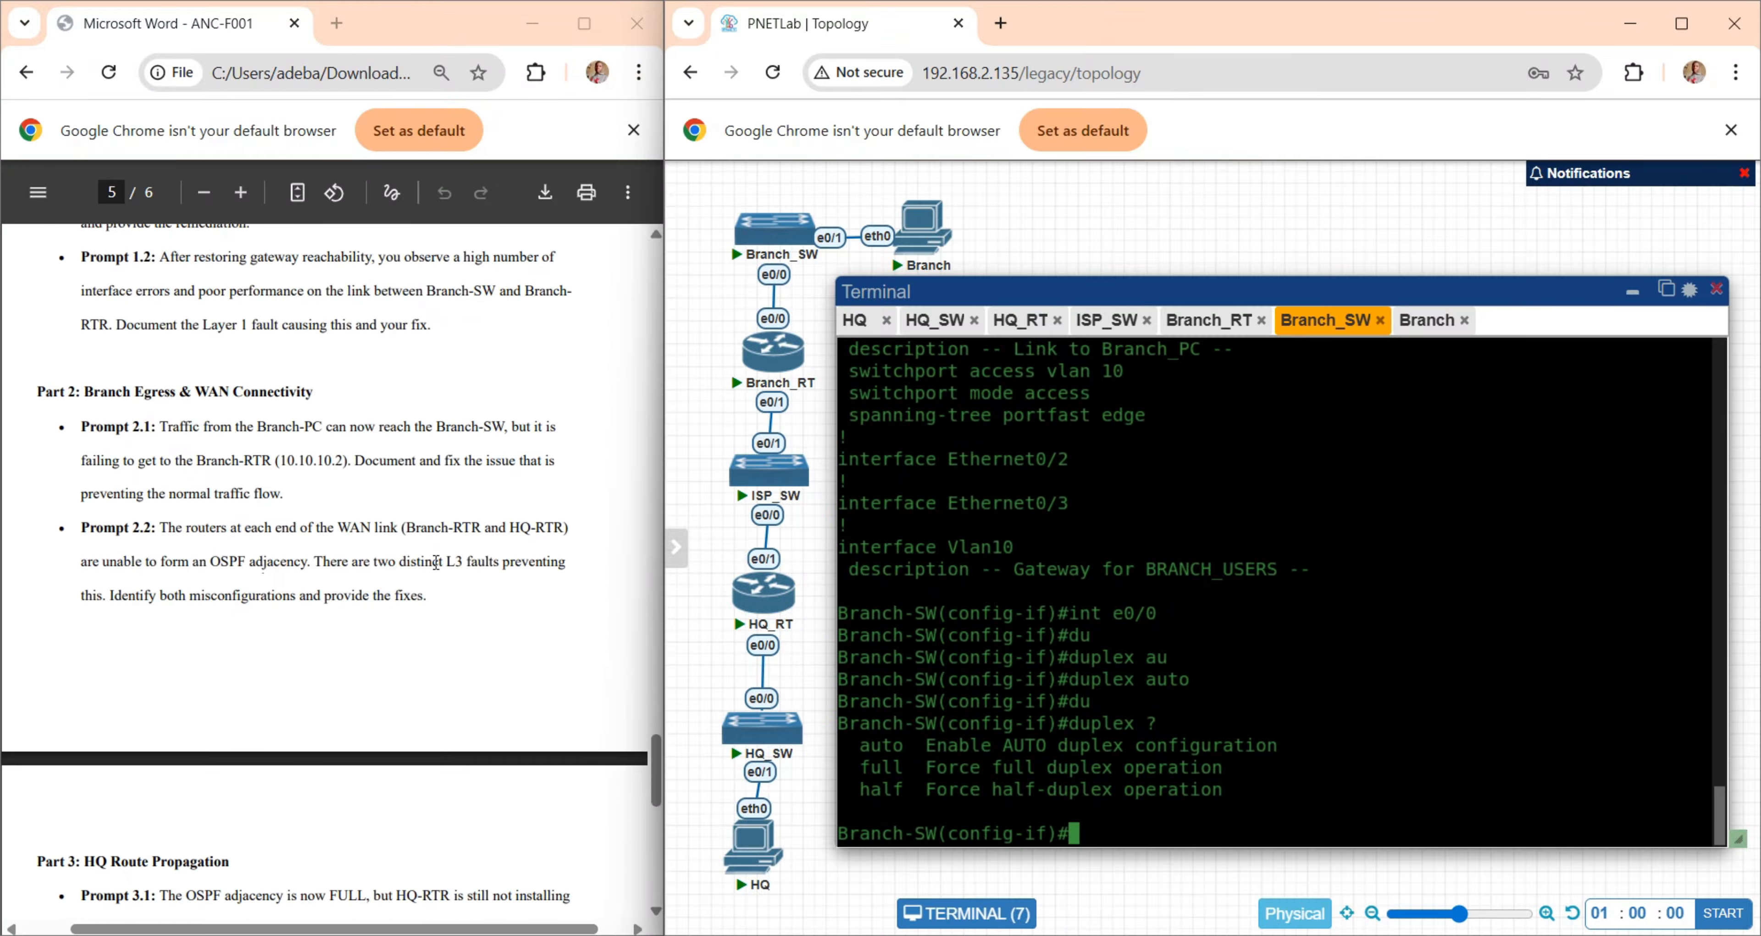
click(293, 460)
drag(173, 411, 291, 483)
click(373, 475)
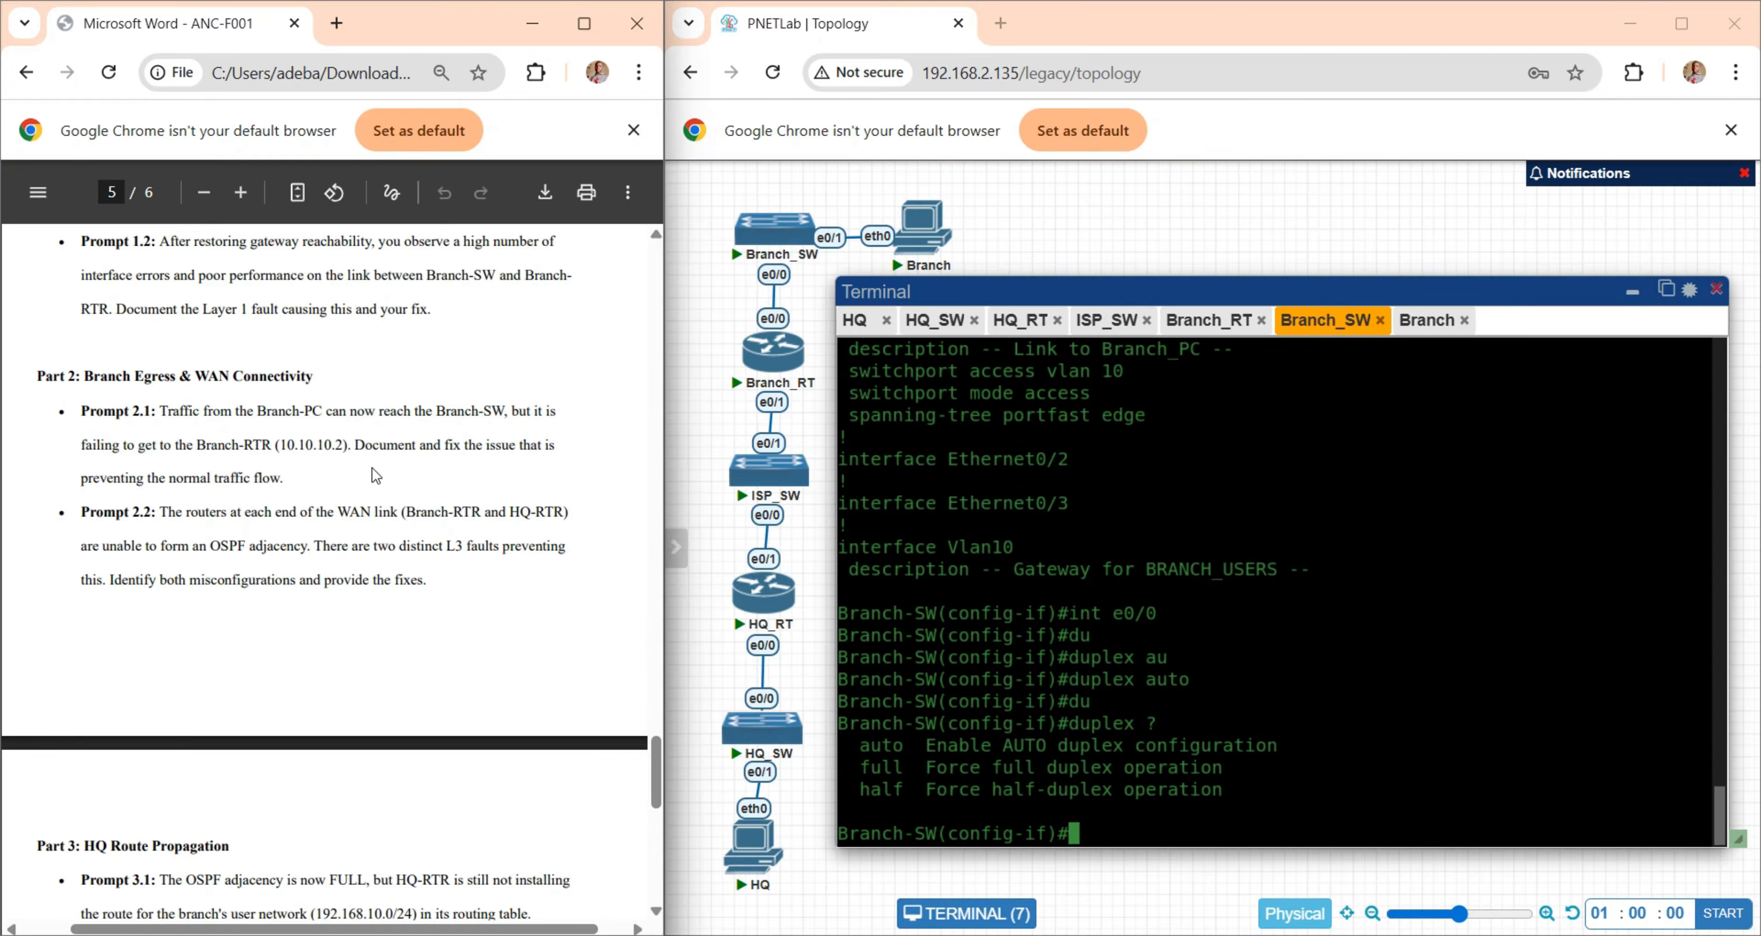
drag(281, 445, 350, 445)
click(335, 464)
- Run "do show ip int b" on Branch-SW and examine the address and status of Ethernet0/0
click(1201, 450)
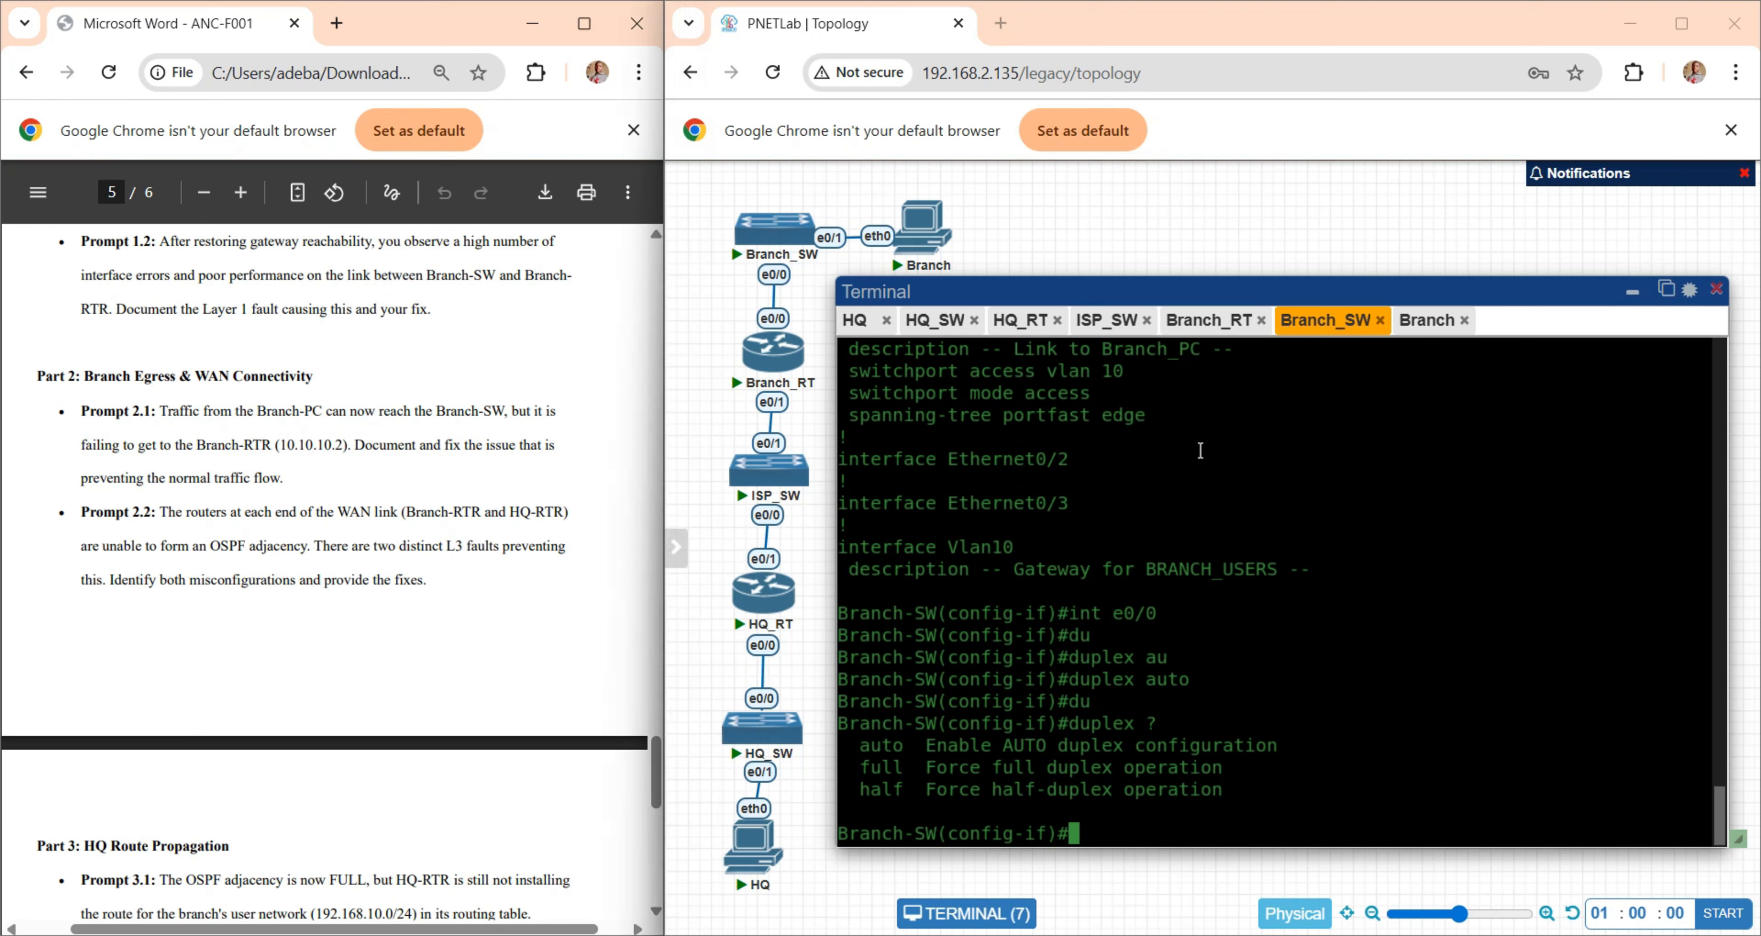
text(dos how)
key(BackSpace)
key(BackSpace)
key(BackSpace)
key(BackSpace)
key(BackSpace)
text(show i p)
key(BackSpace)
key(BackSpace)
text(p int b)
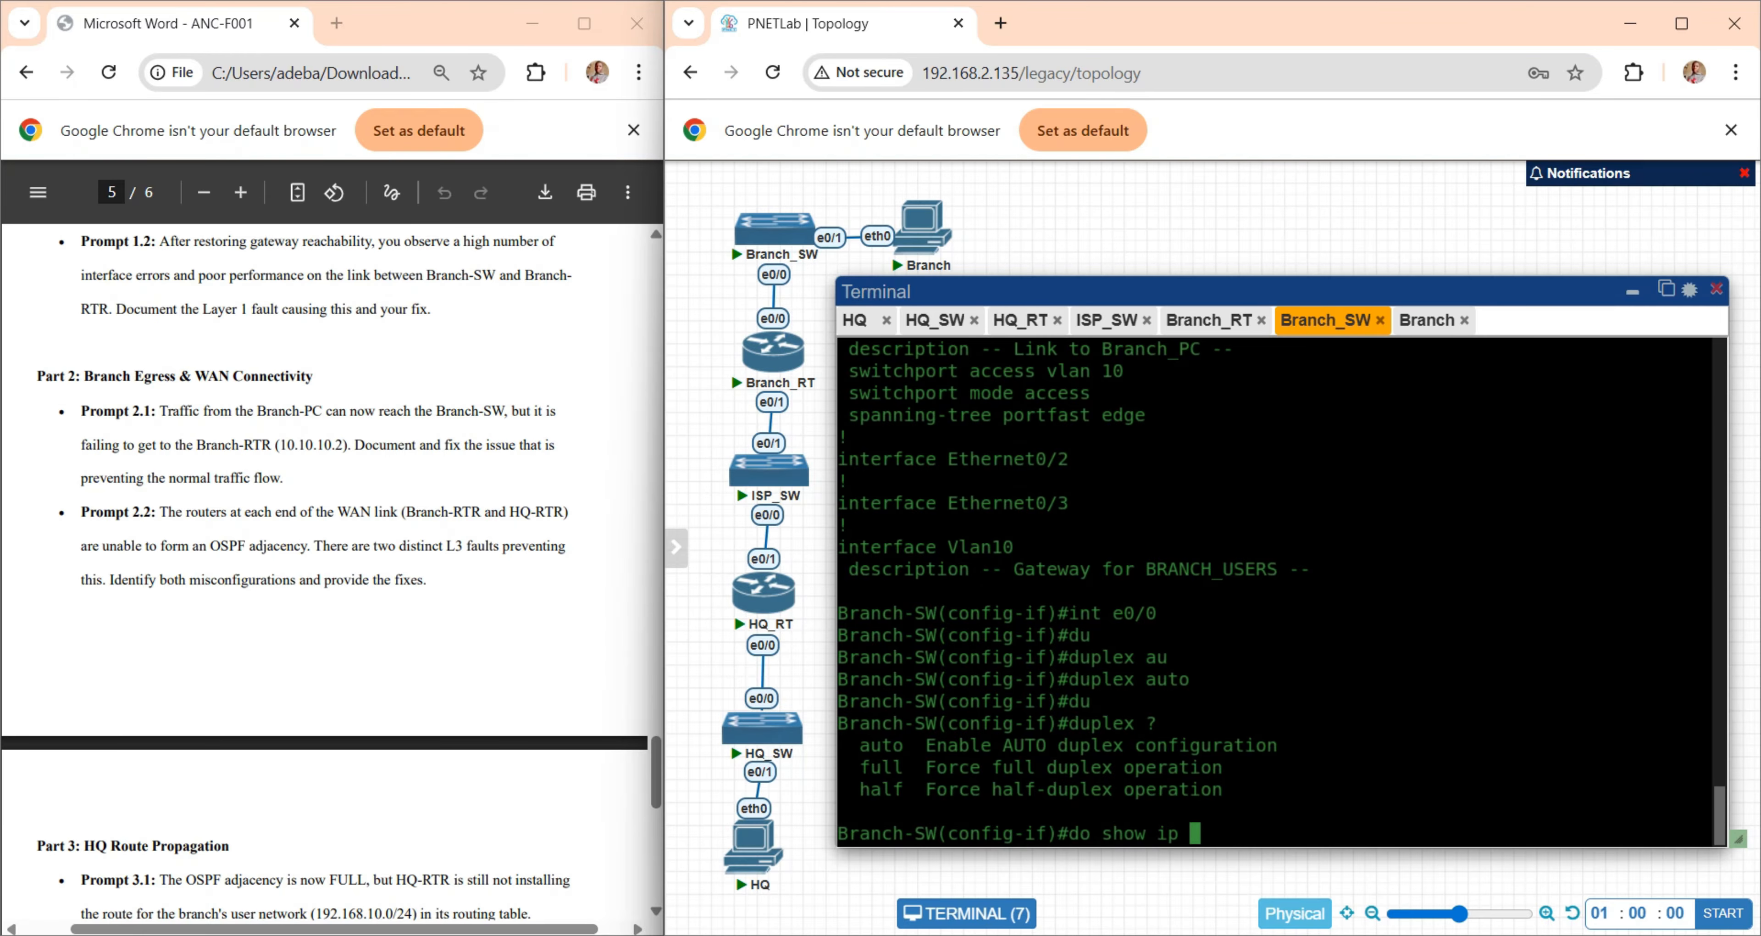
key(Return)
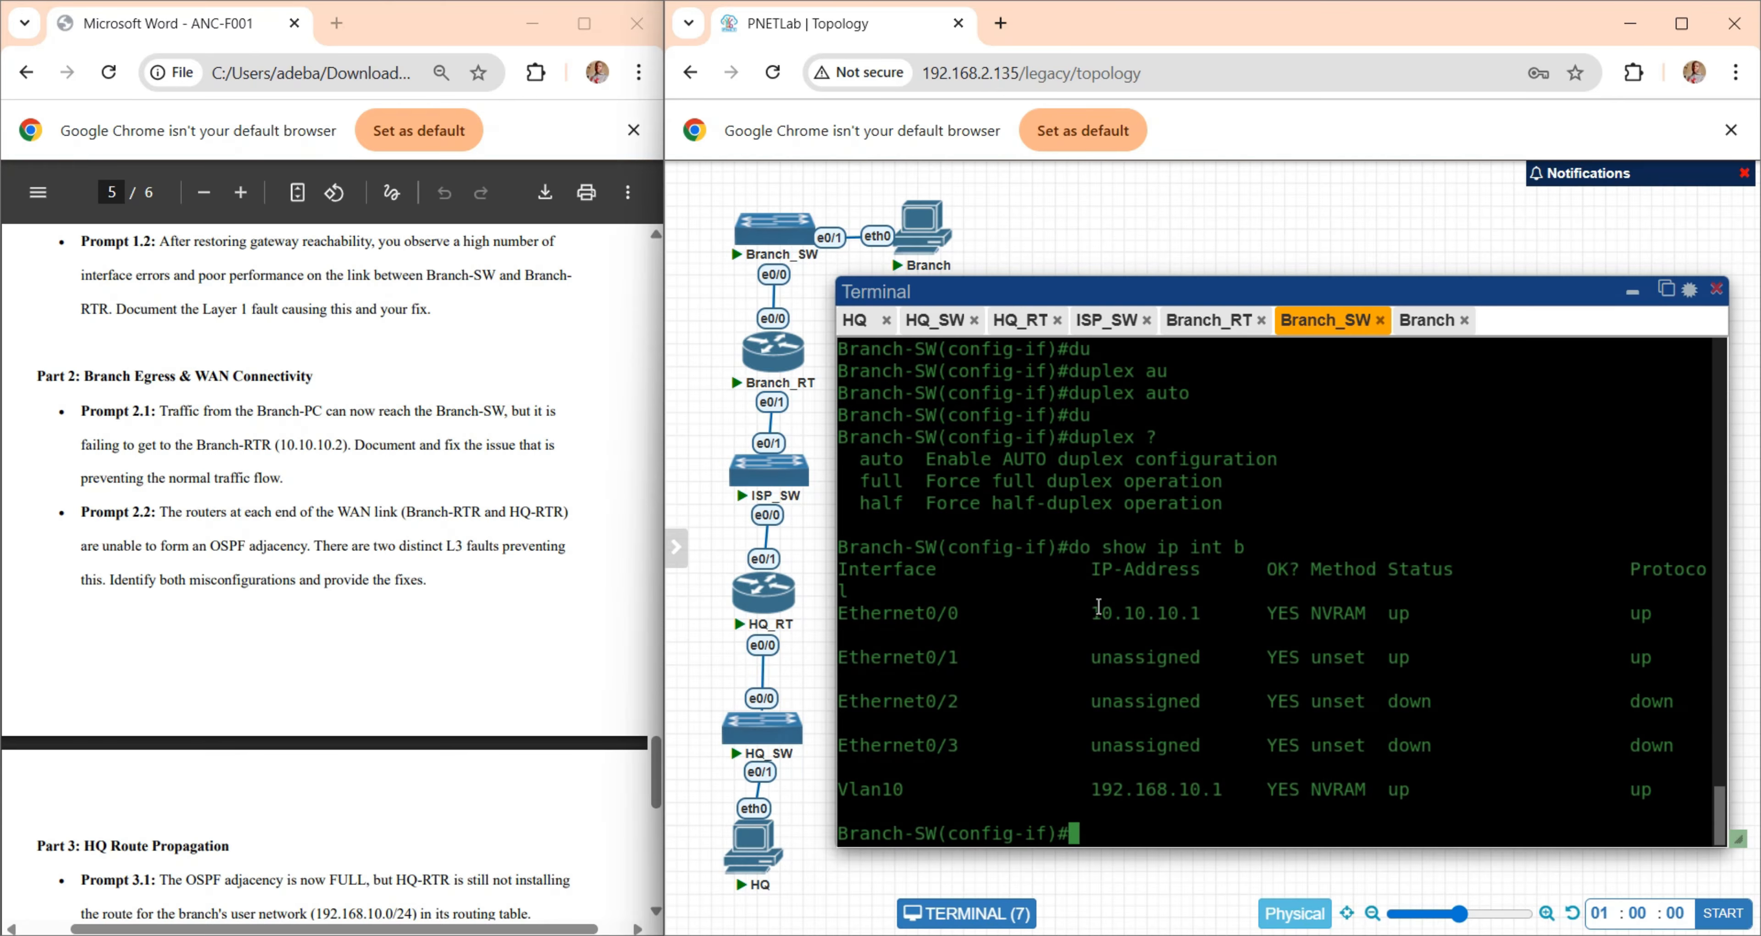
drag(1099, 611, 906, 613)
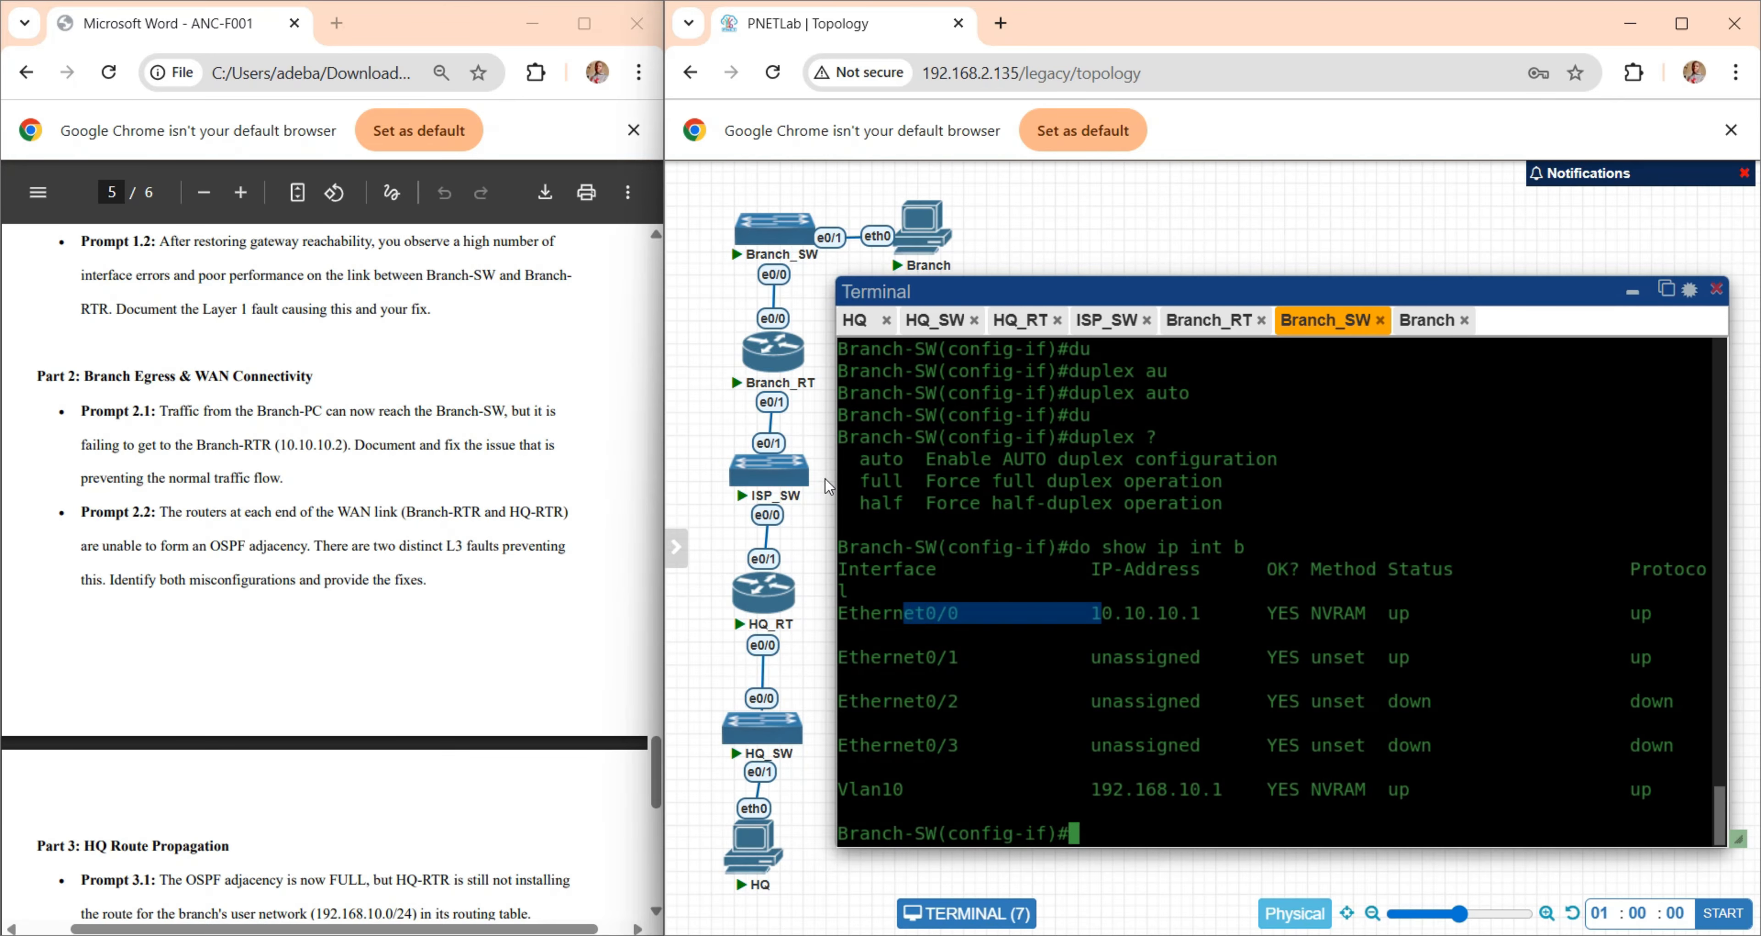
- Switch to Branch-RTR, leave its configuration listing and check the IP address of Ethernet0/0
click(1213, 329)
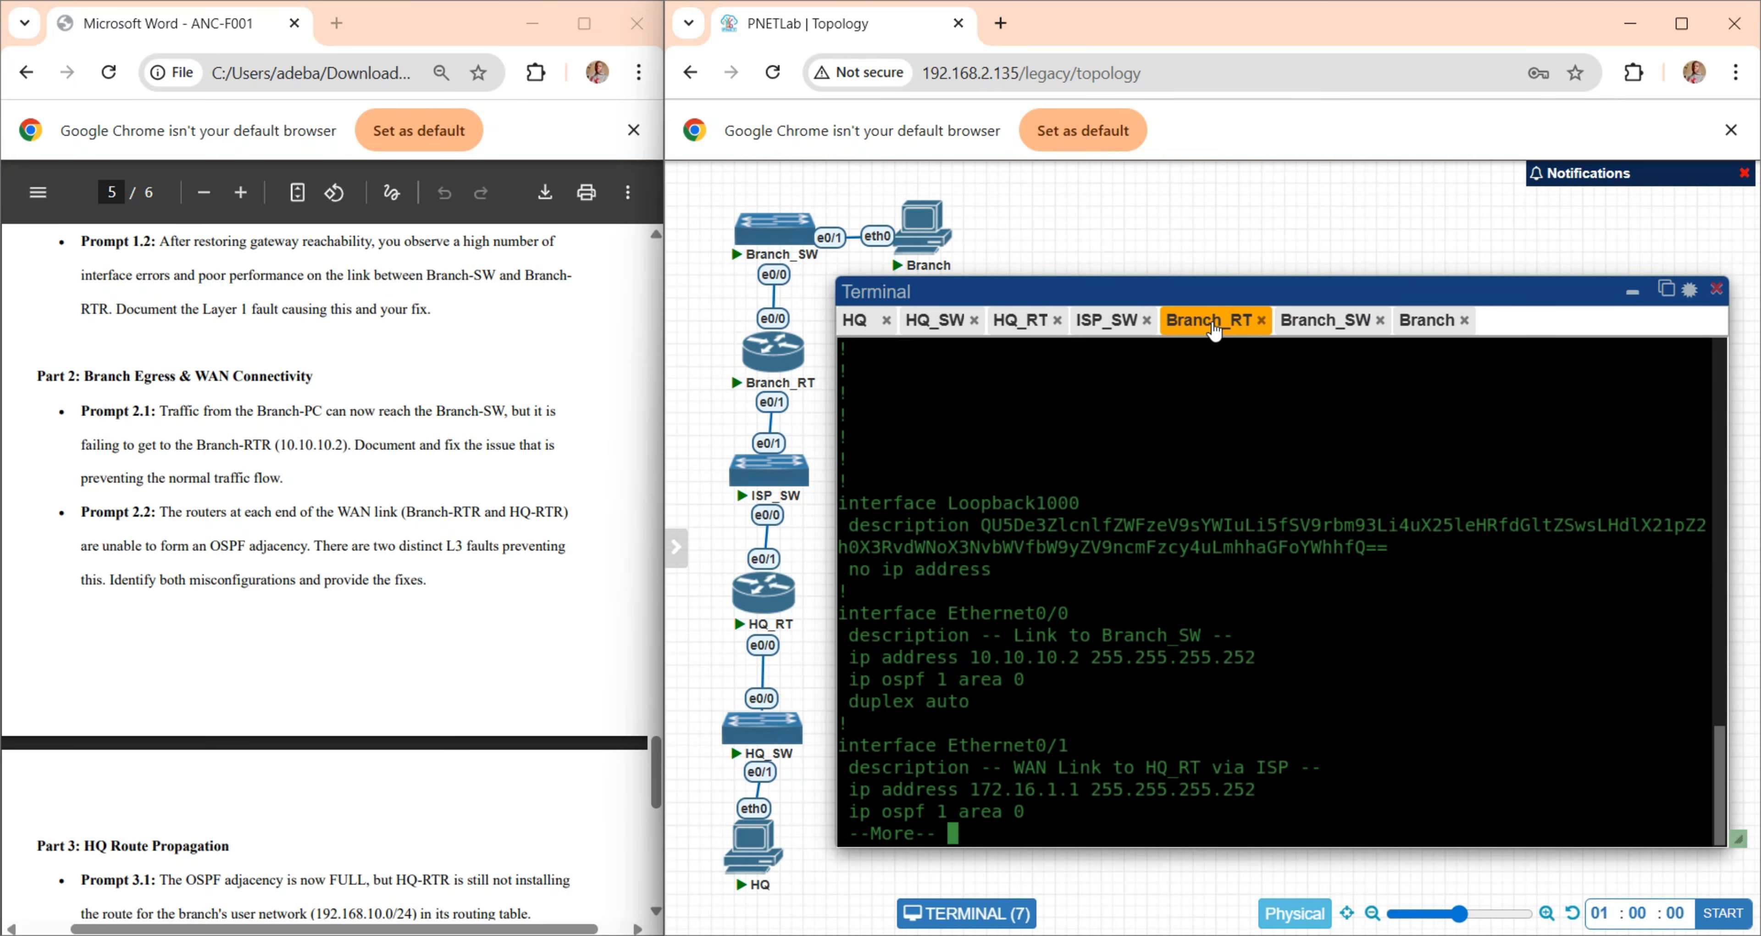
key(q)
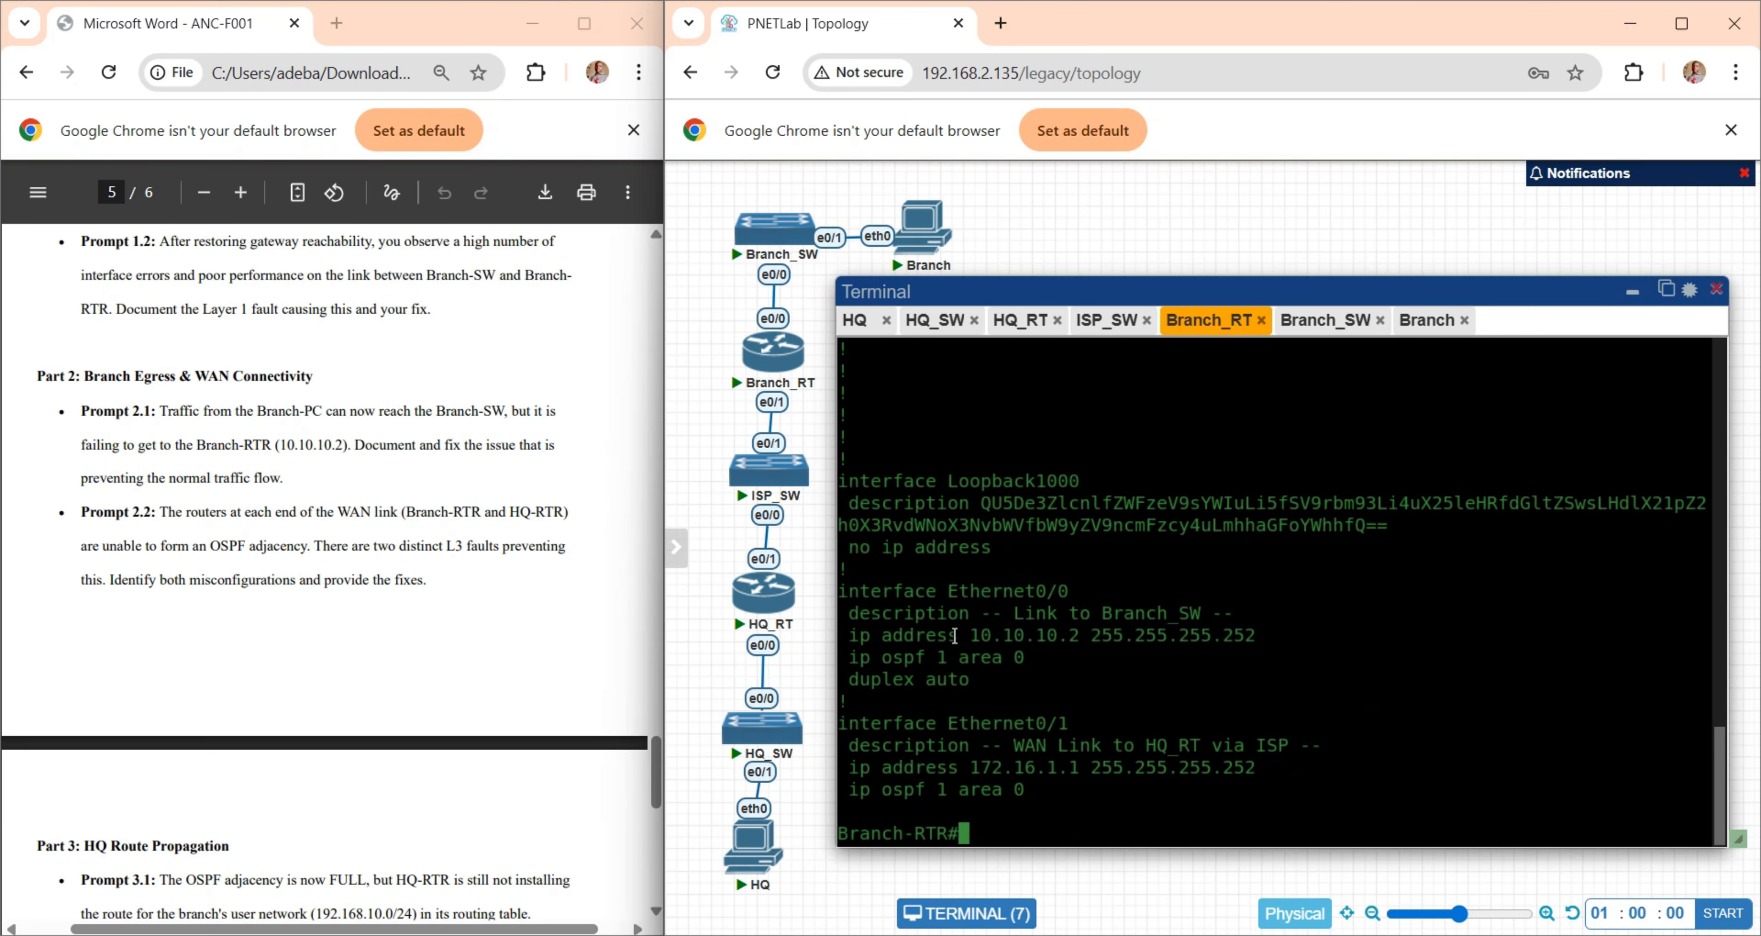
drag(954, 635, 907, 607)
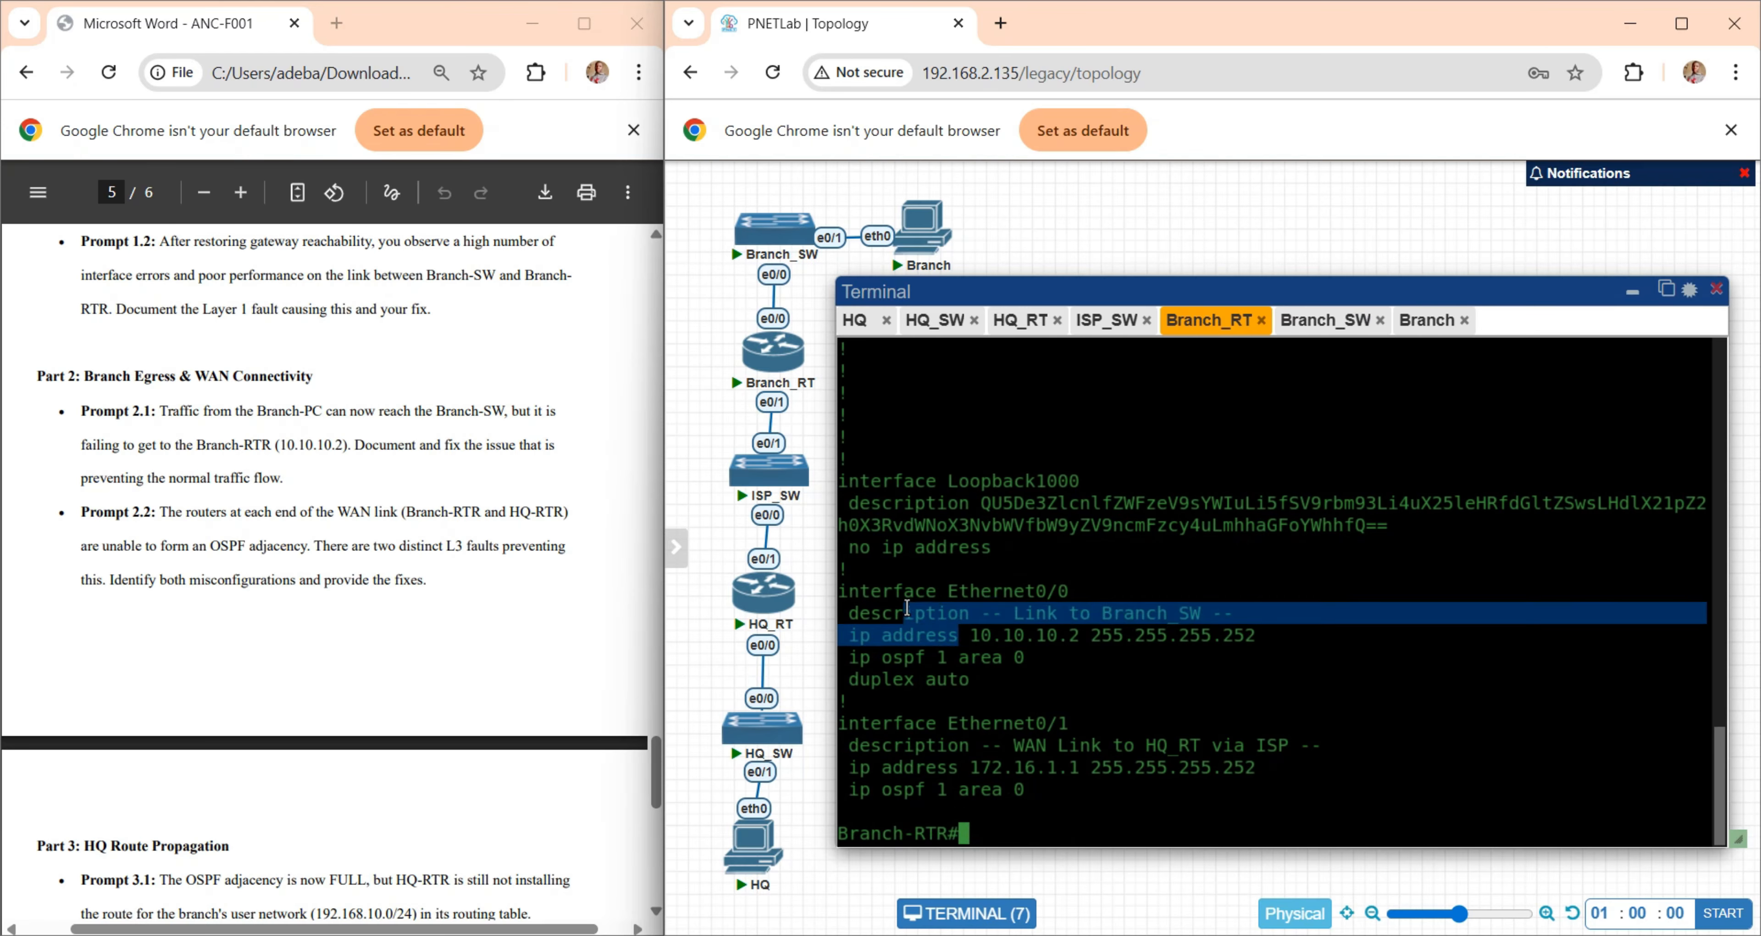
click(1334, 488)
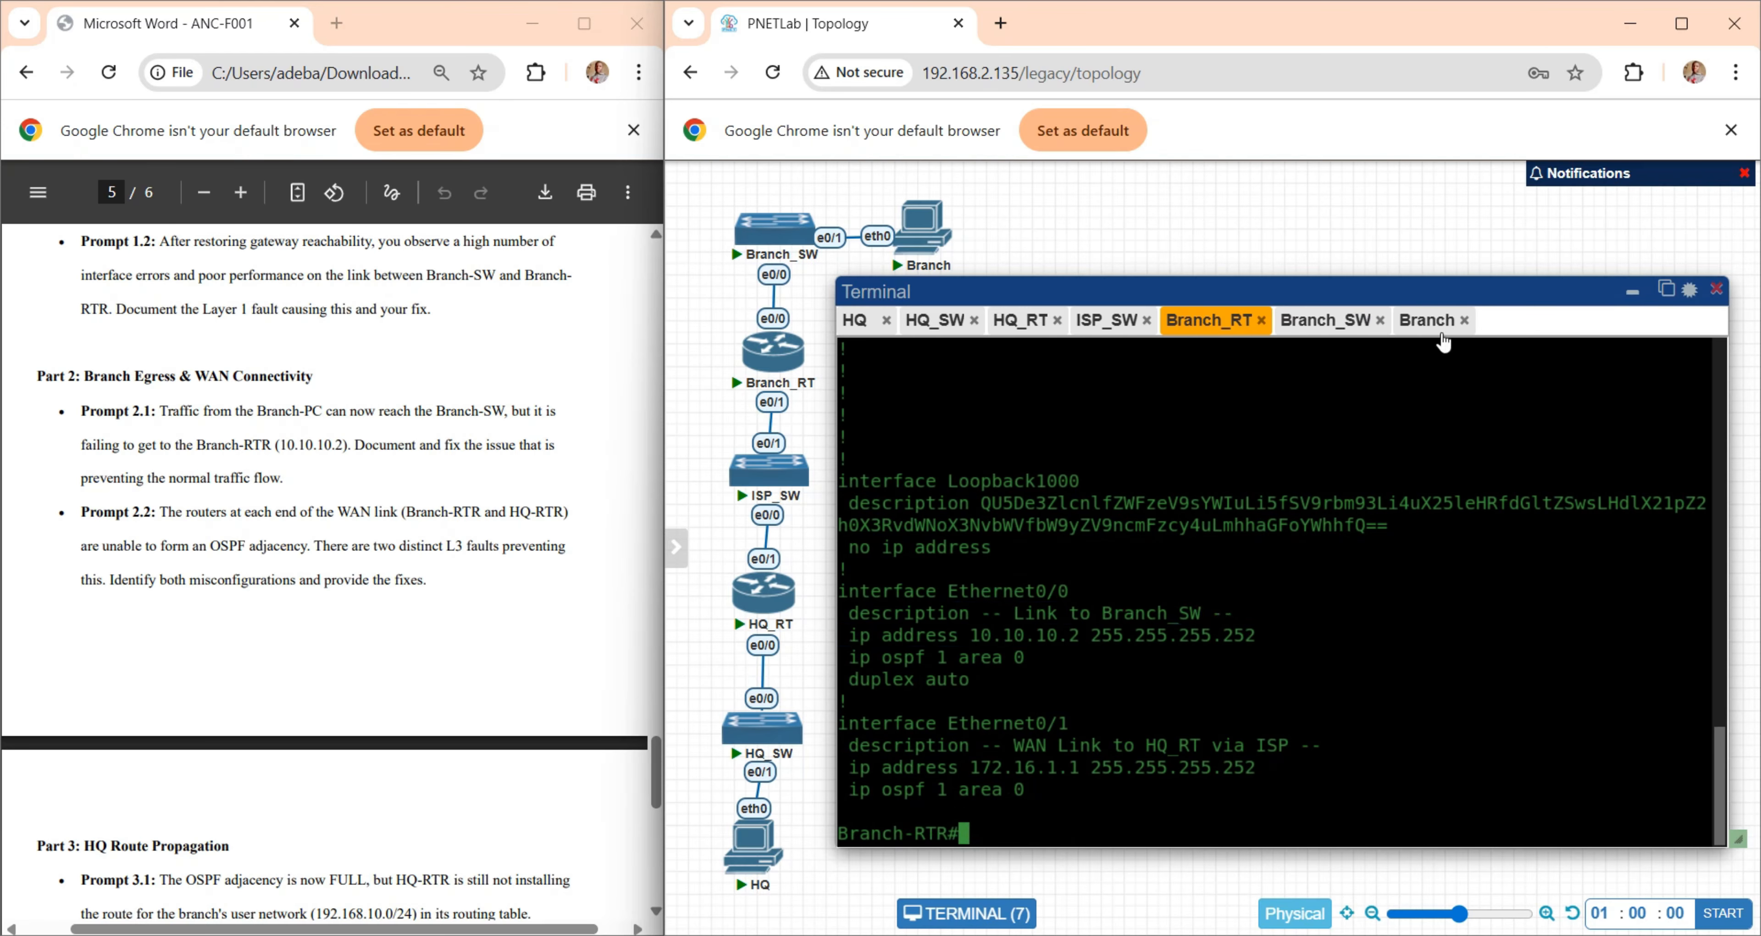
- Ping Branch-RTR at 10.10.10.2 from the Branch PC console
click(1440, 328)
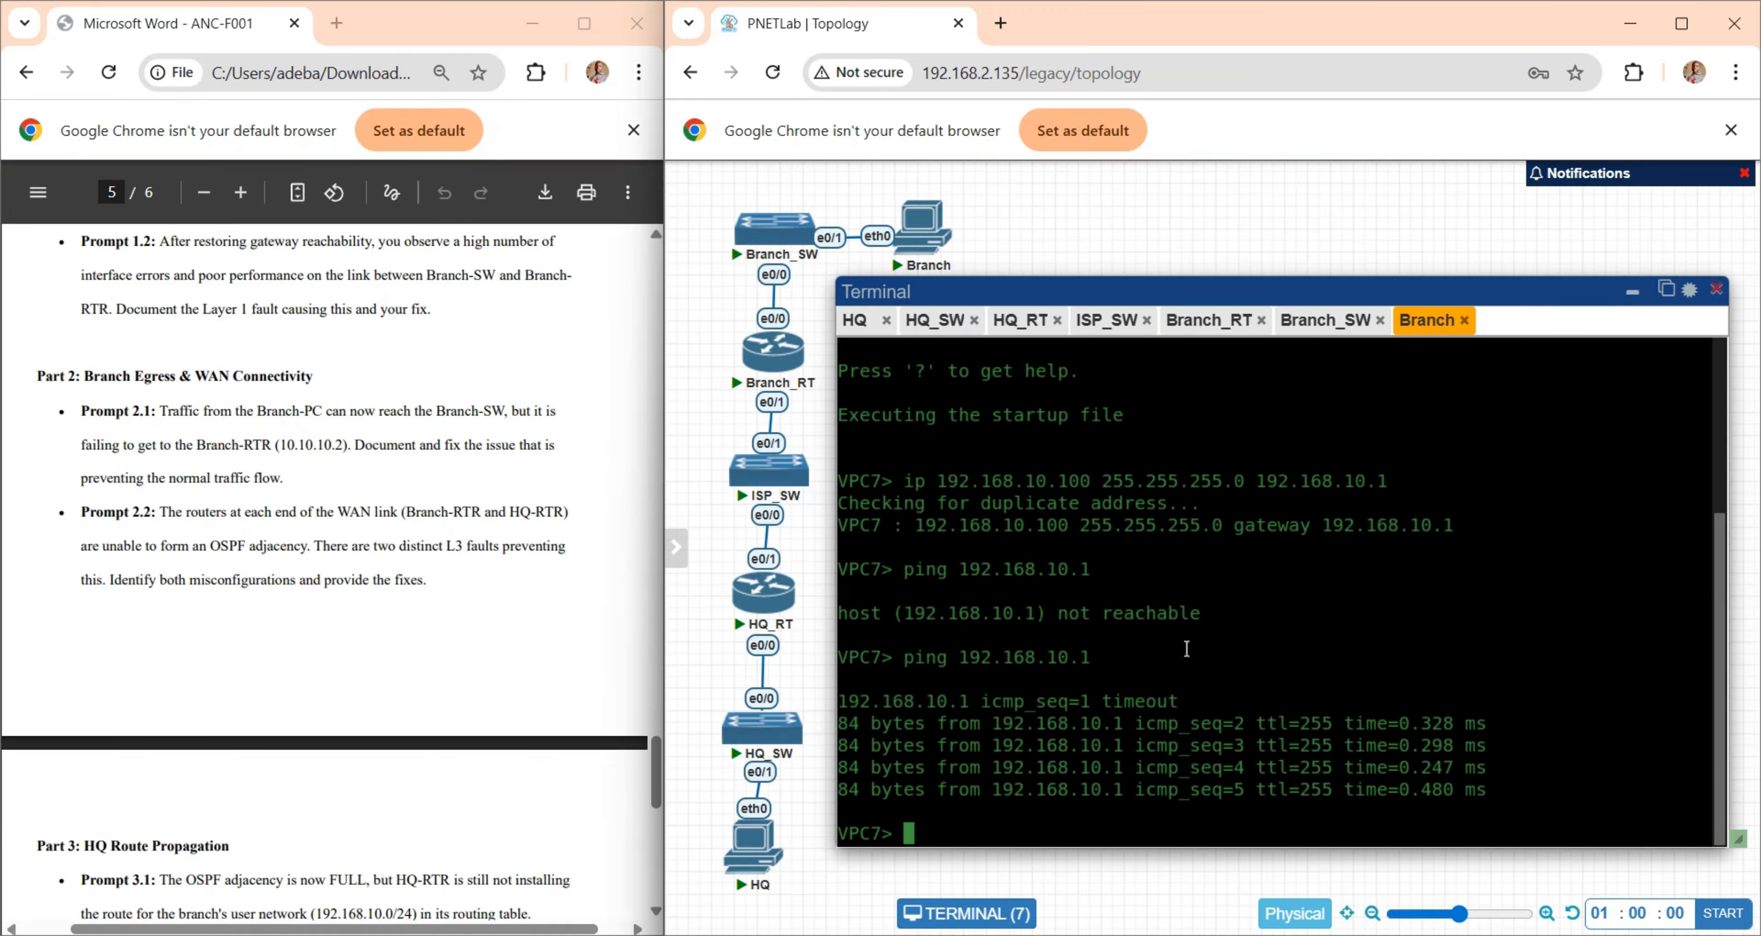
key(Return)
key(Return)
key(Return)
text(ping 10.)
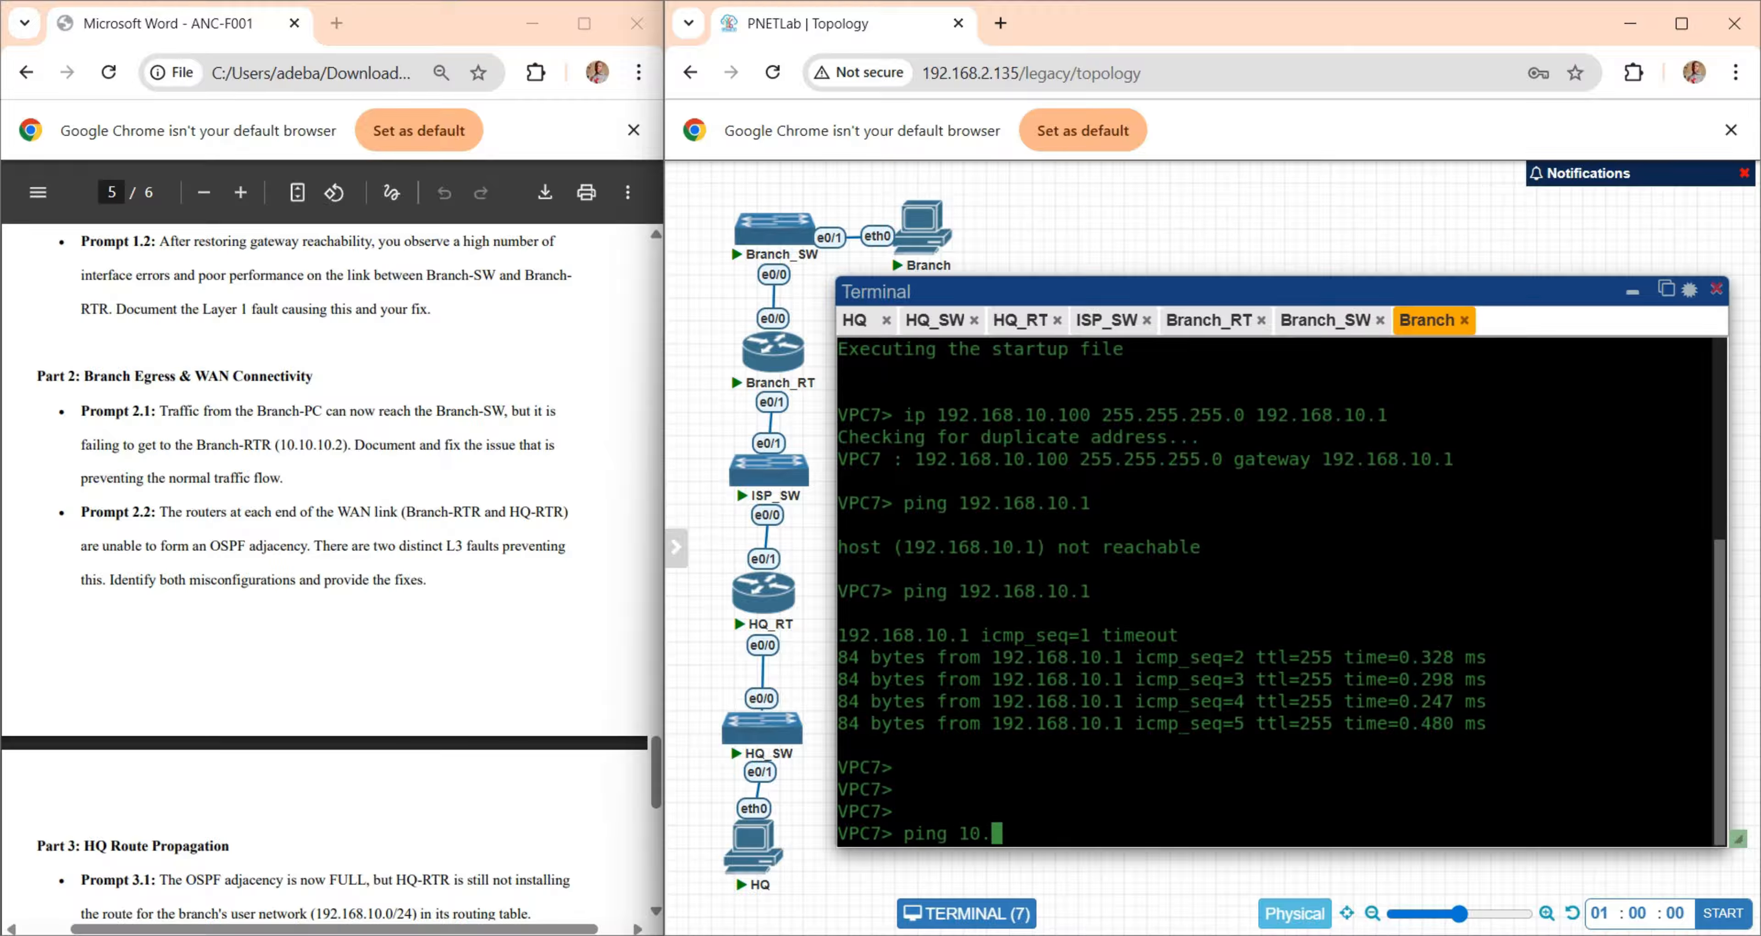
text(10.10.2)
key(Return)
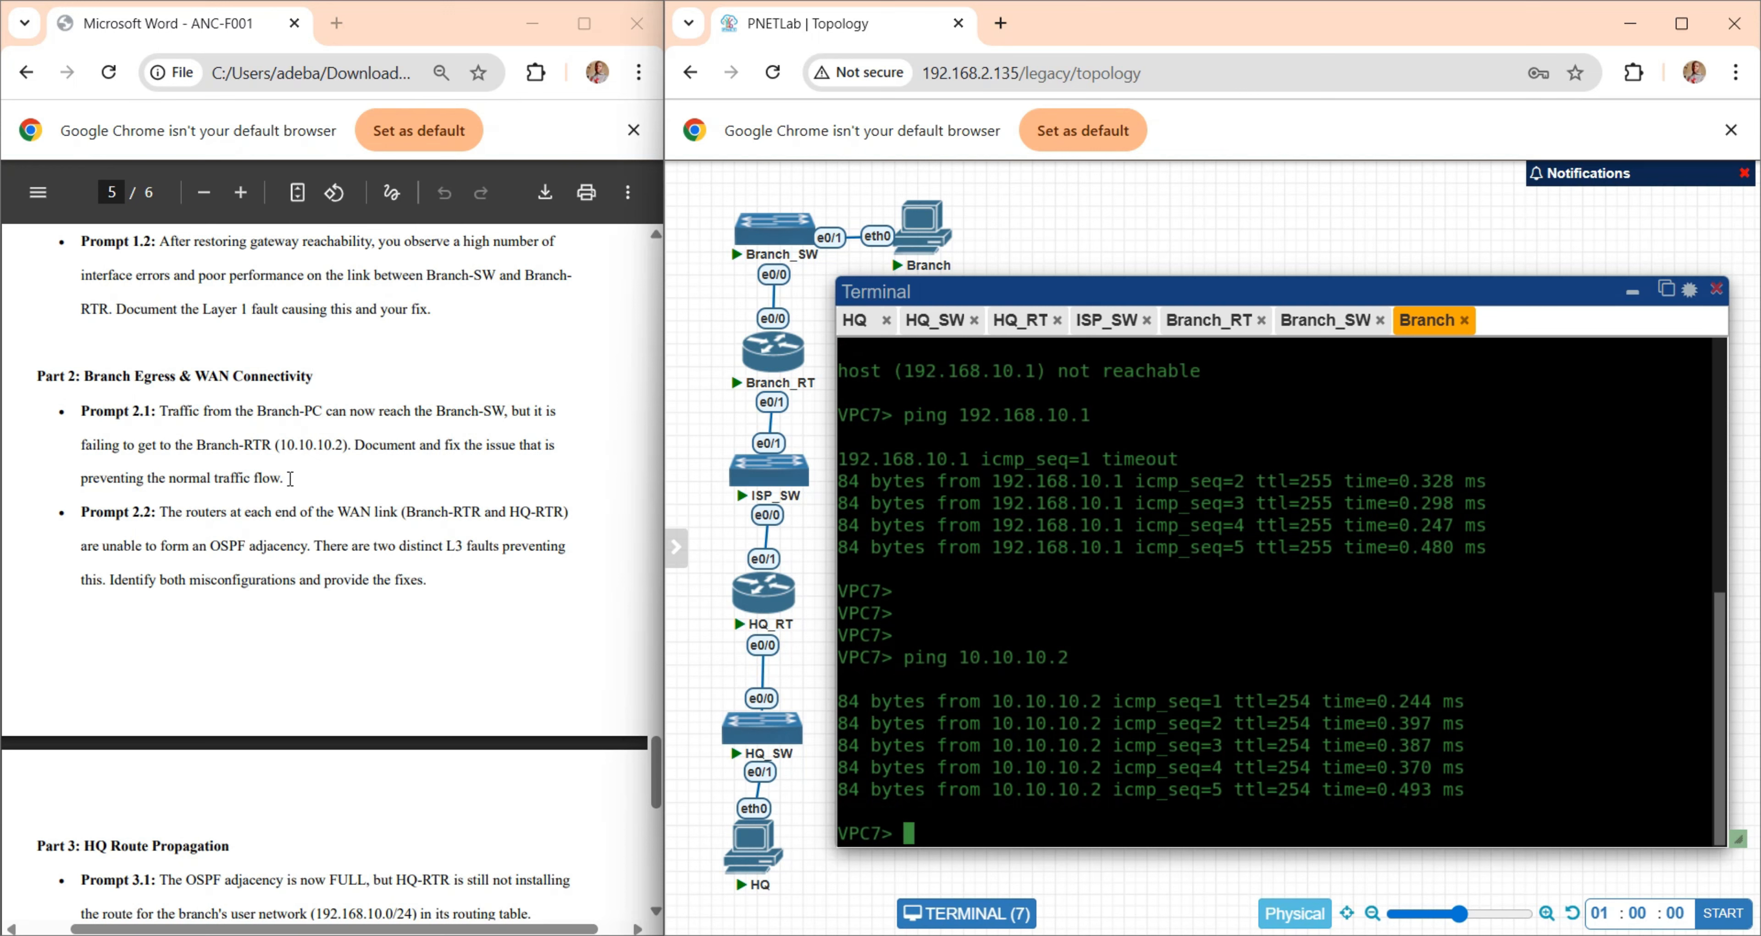
- Reread the Branch-RTR reachability issue in Prompt 2.1 and compare the console outputs of Branch-SW, Branch-RTR and the Branch PC
drag(351, 446, 172, 446)
click(393, 479)
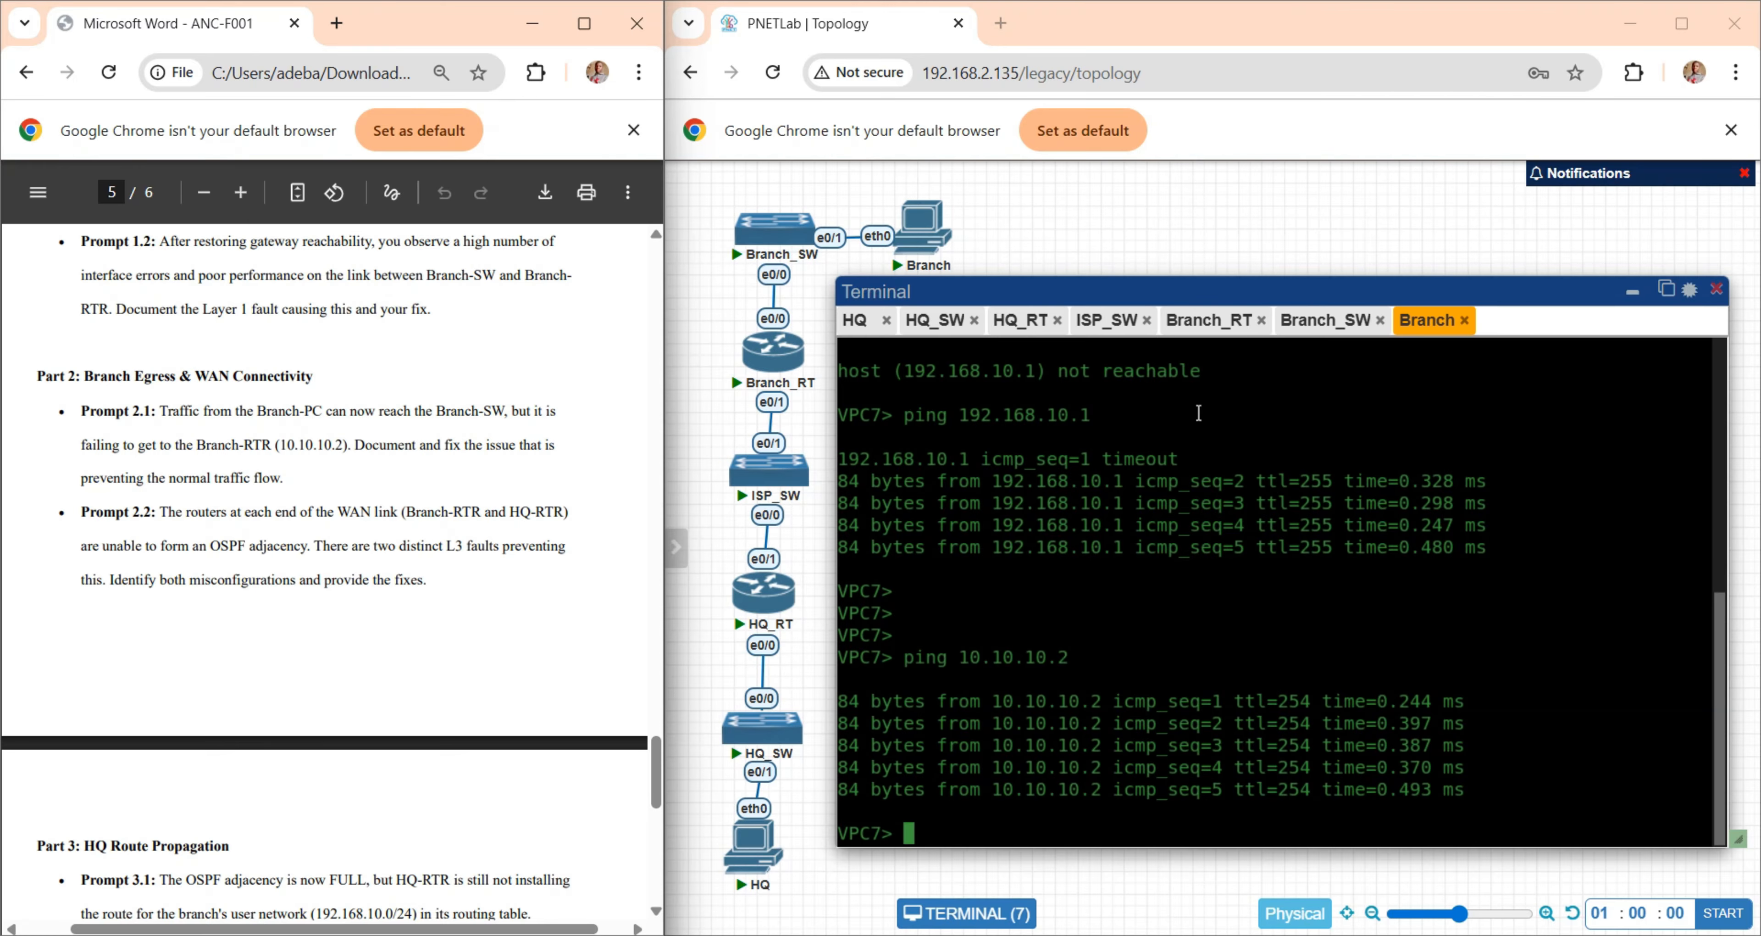
click(1317, 327)
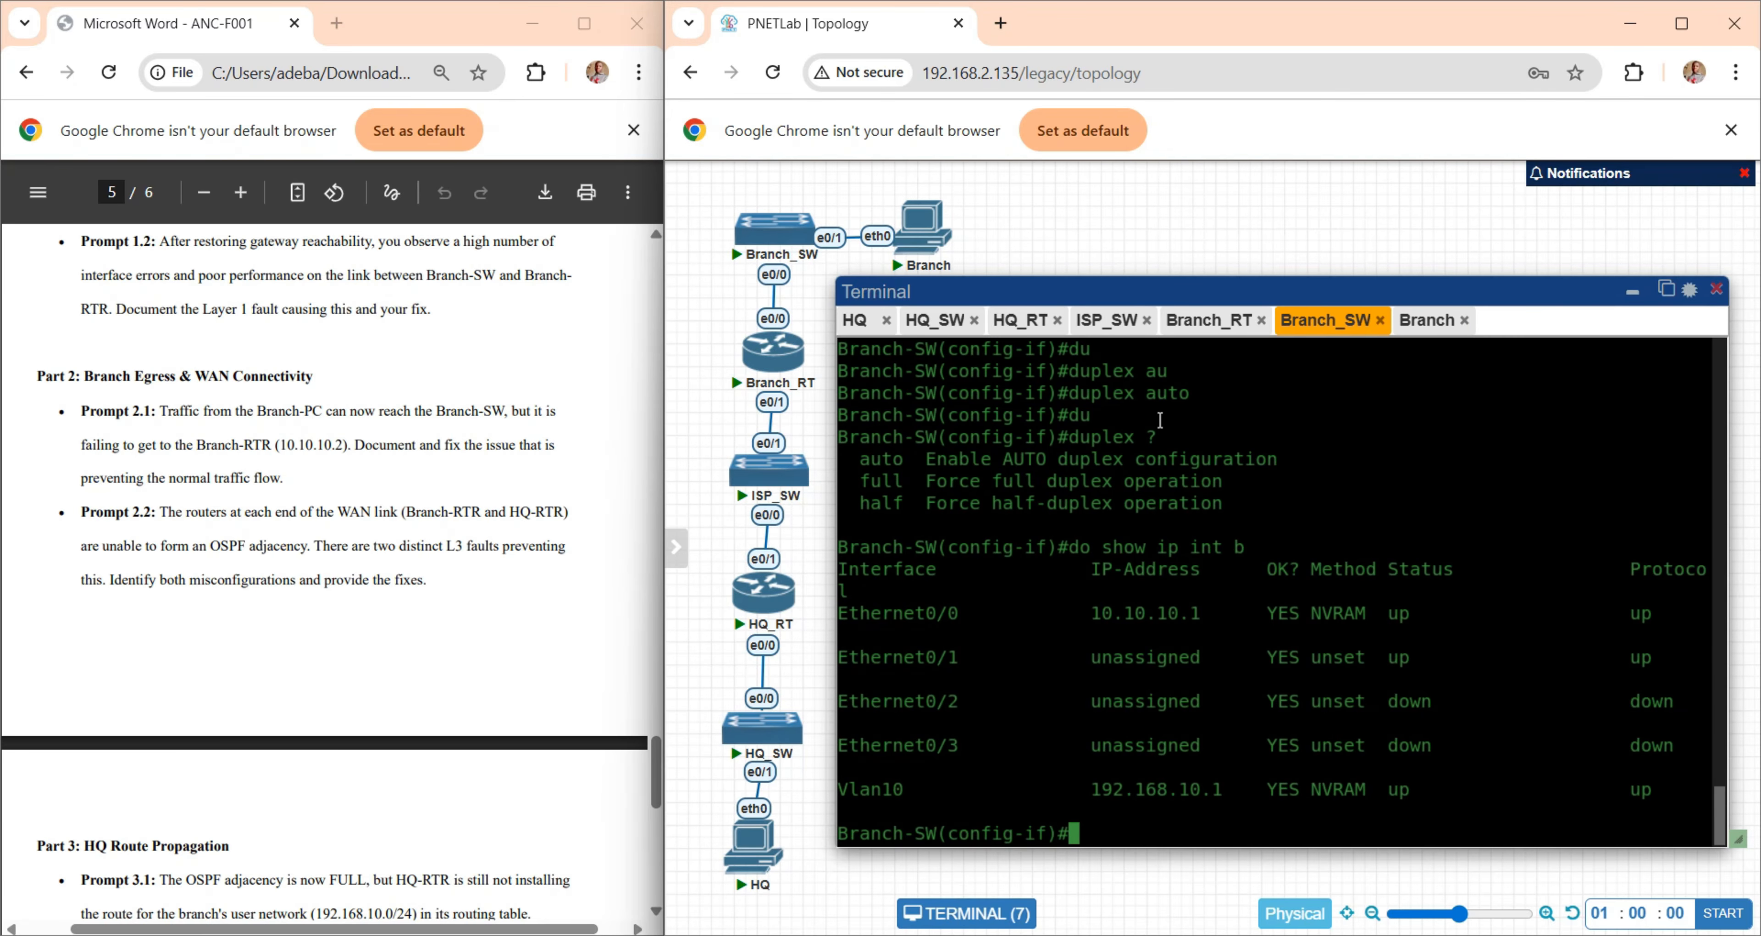
click(1198, 327)
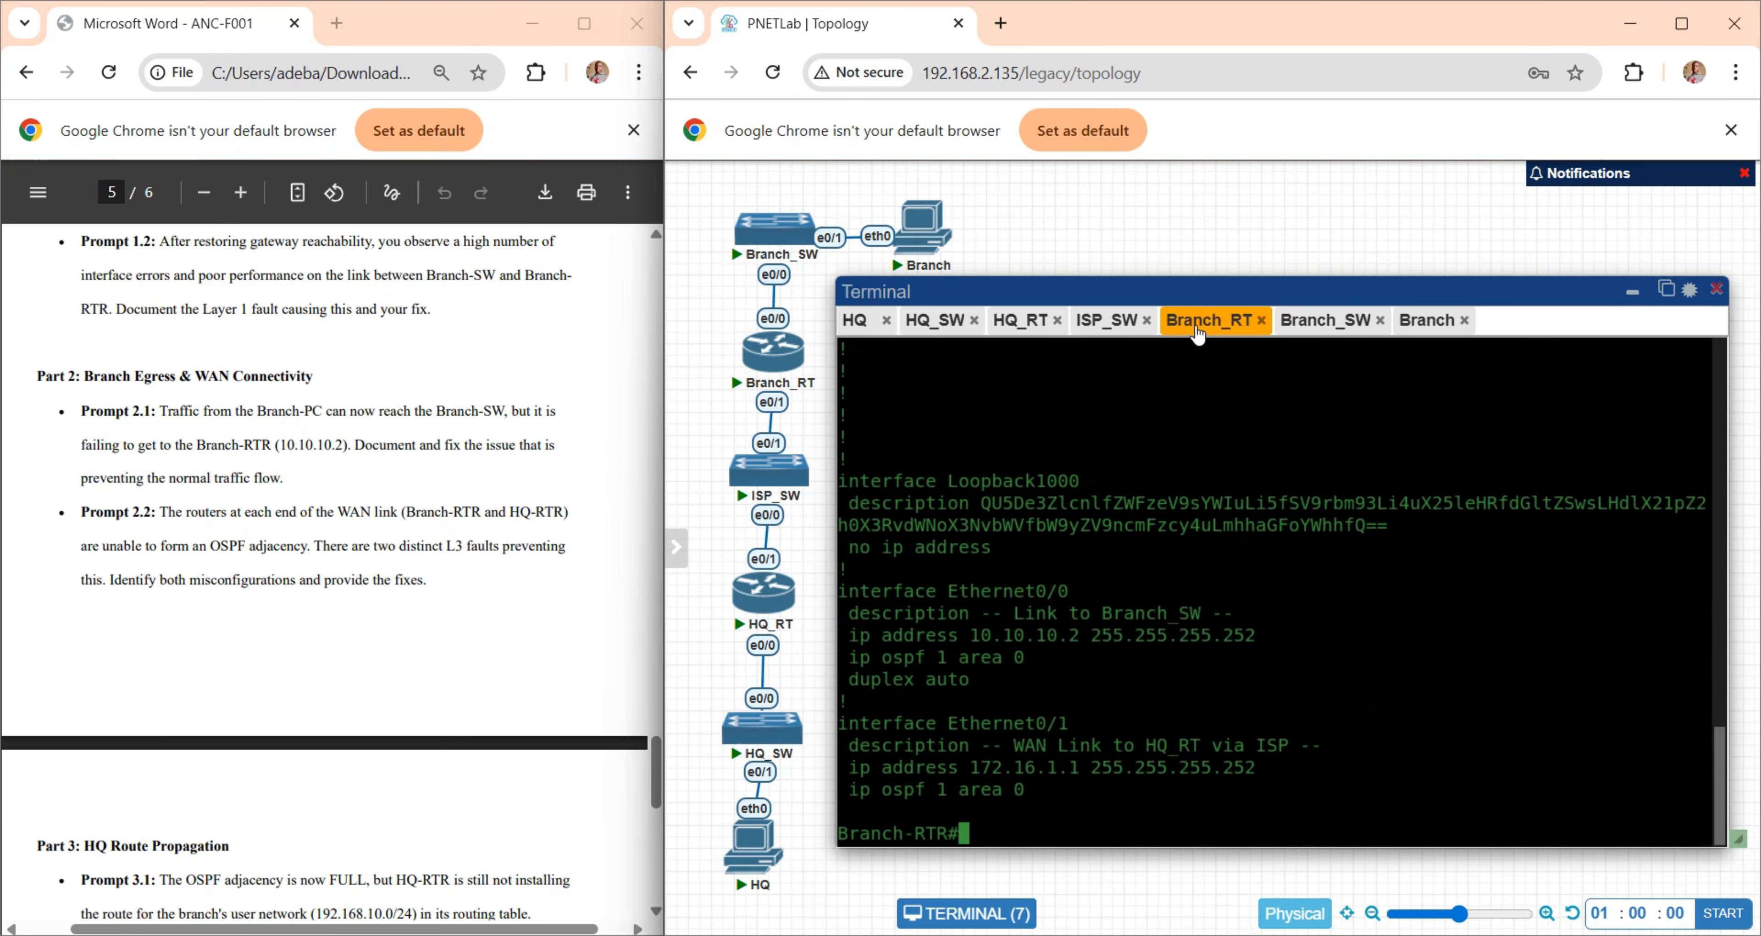
click(1426, 327)
click(1320, 327)
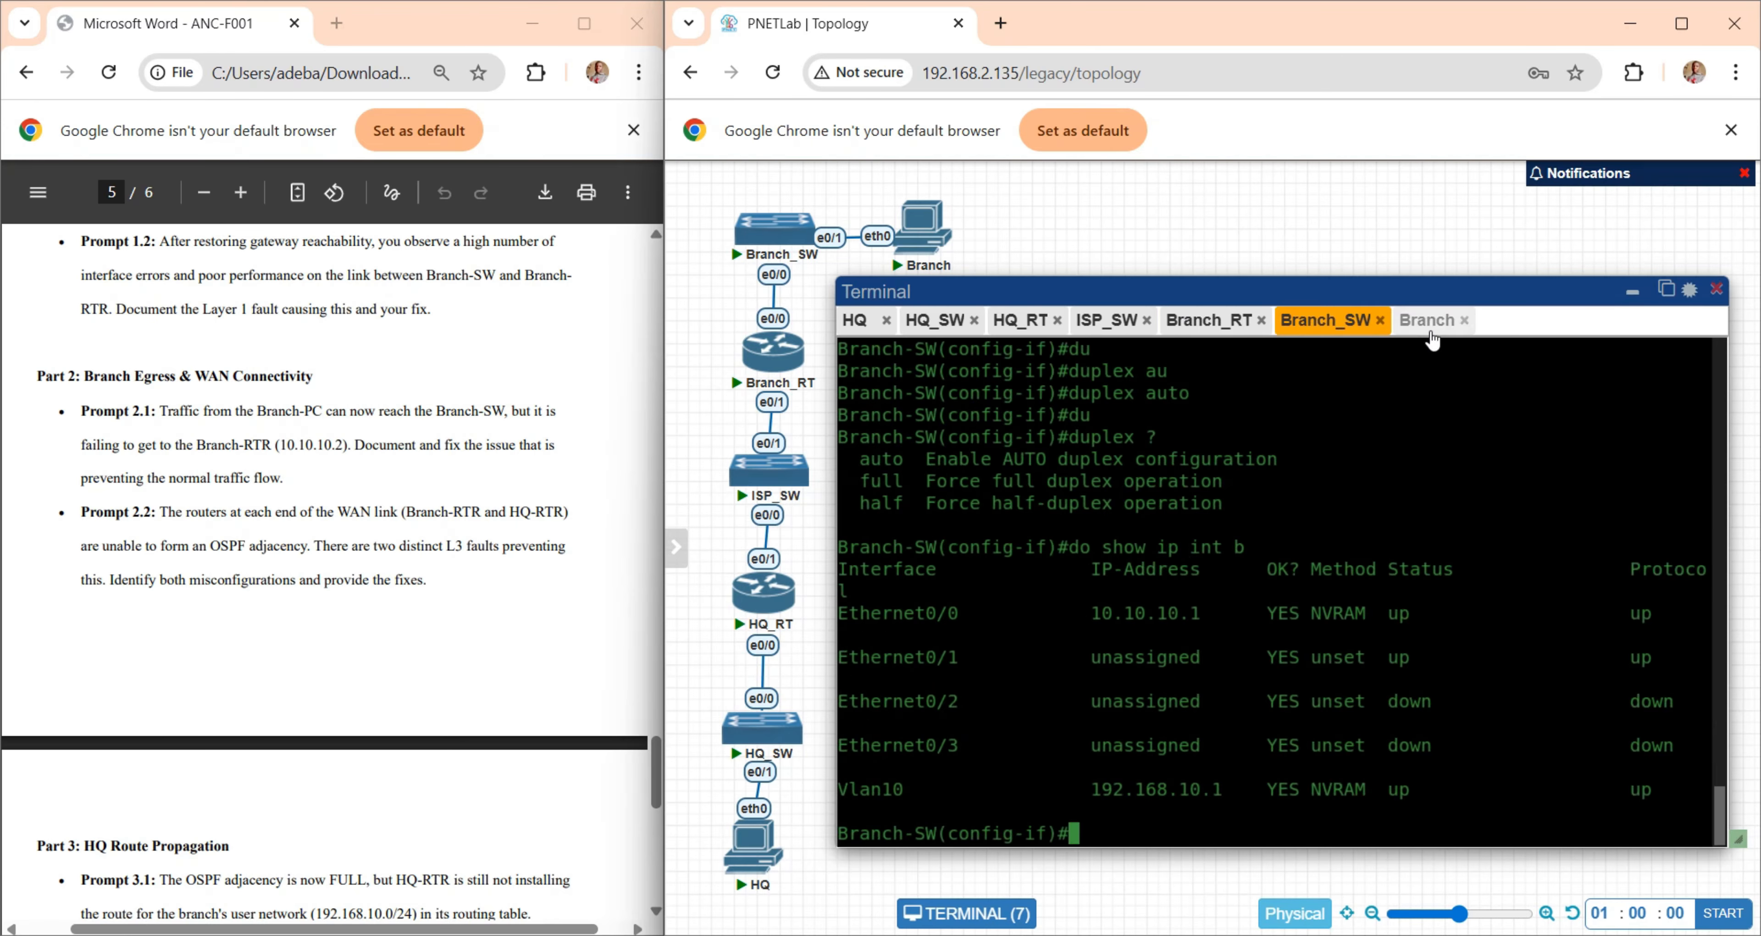
click(1425, 328)
click(1323, 331)
click(1424, 327)
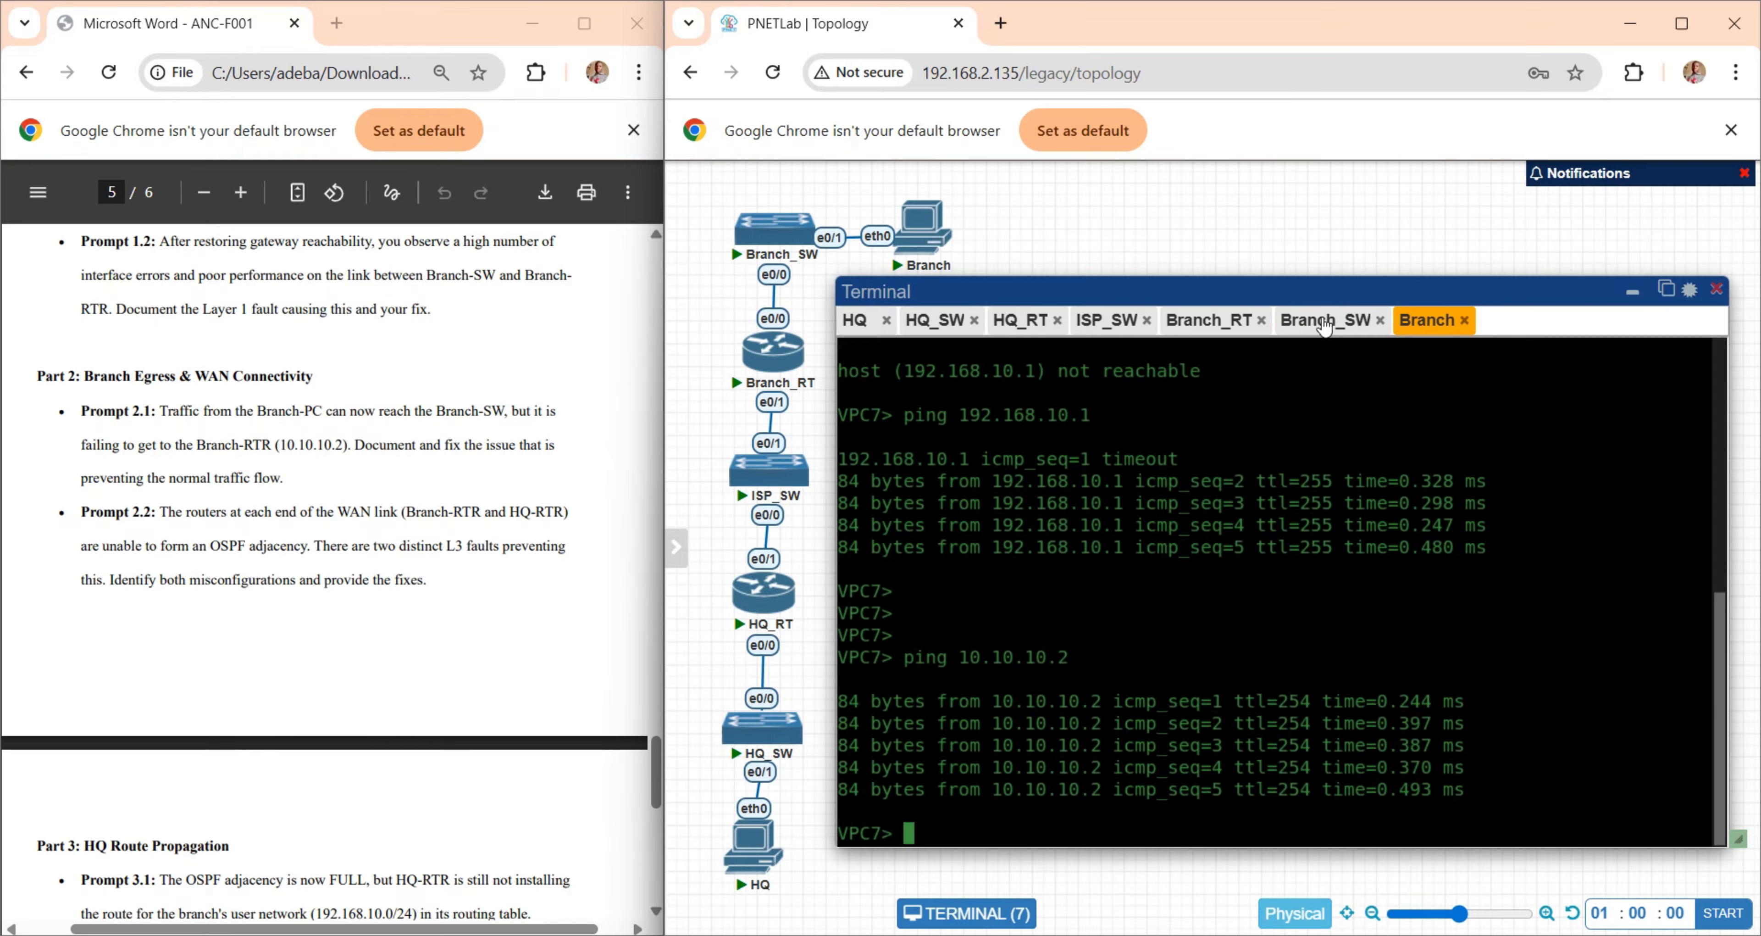
click(1338, 329)
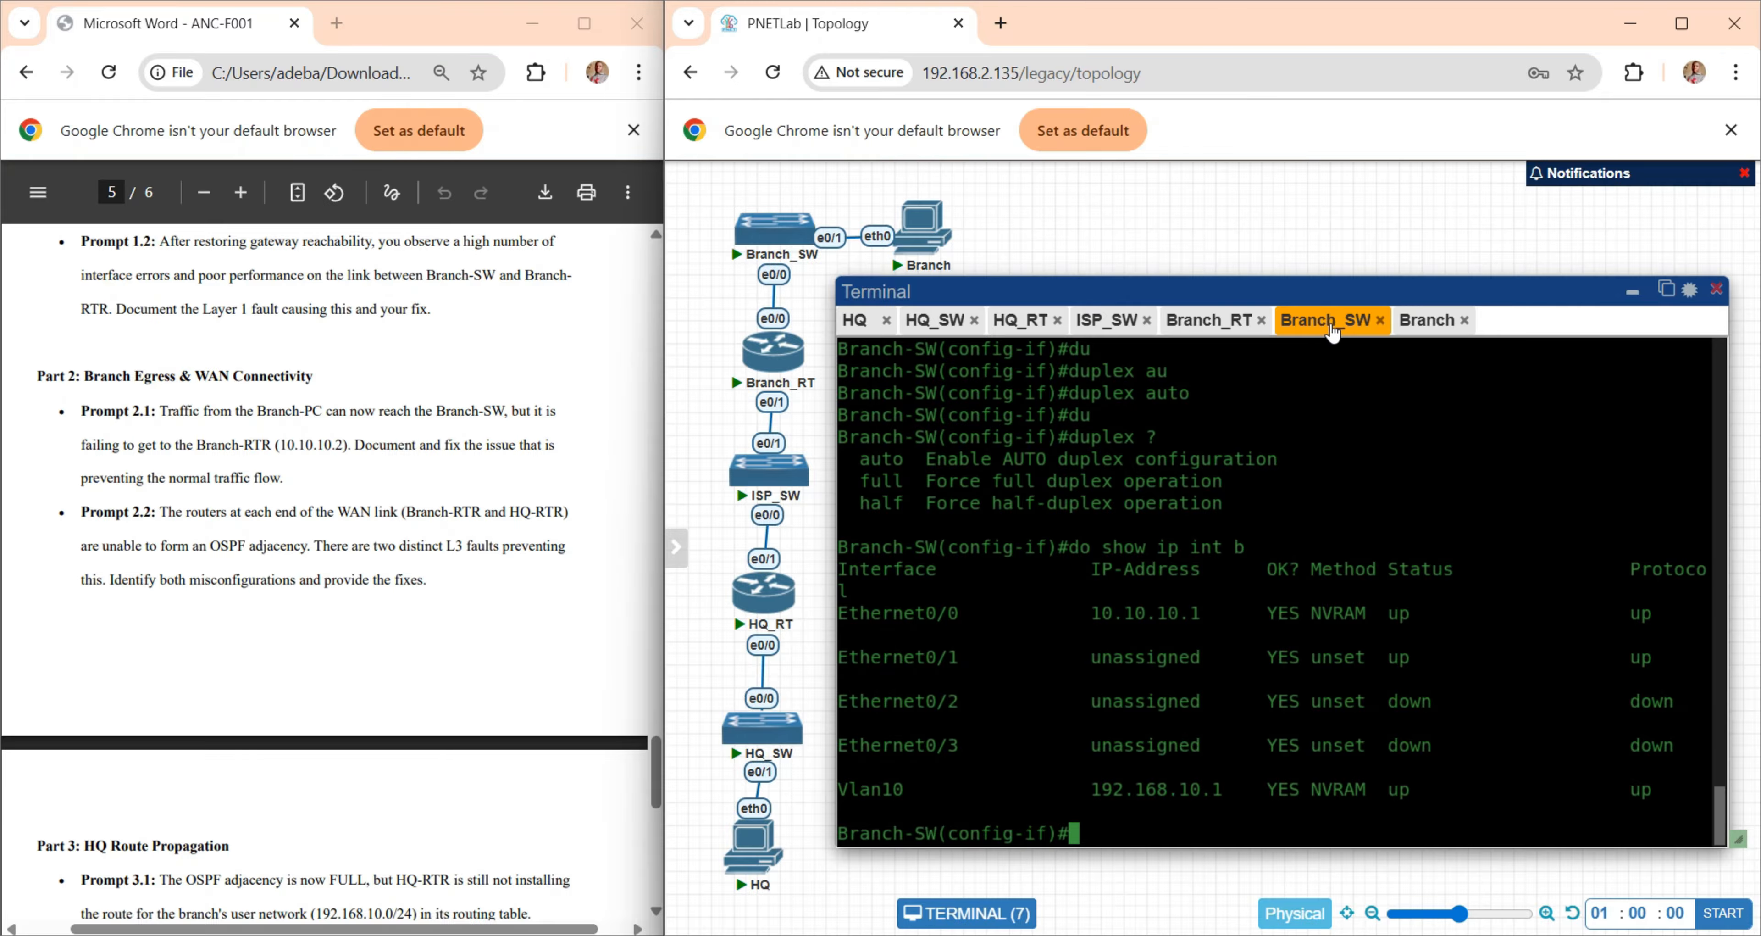
click(1192, 329)
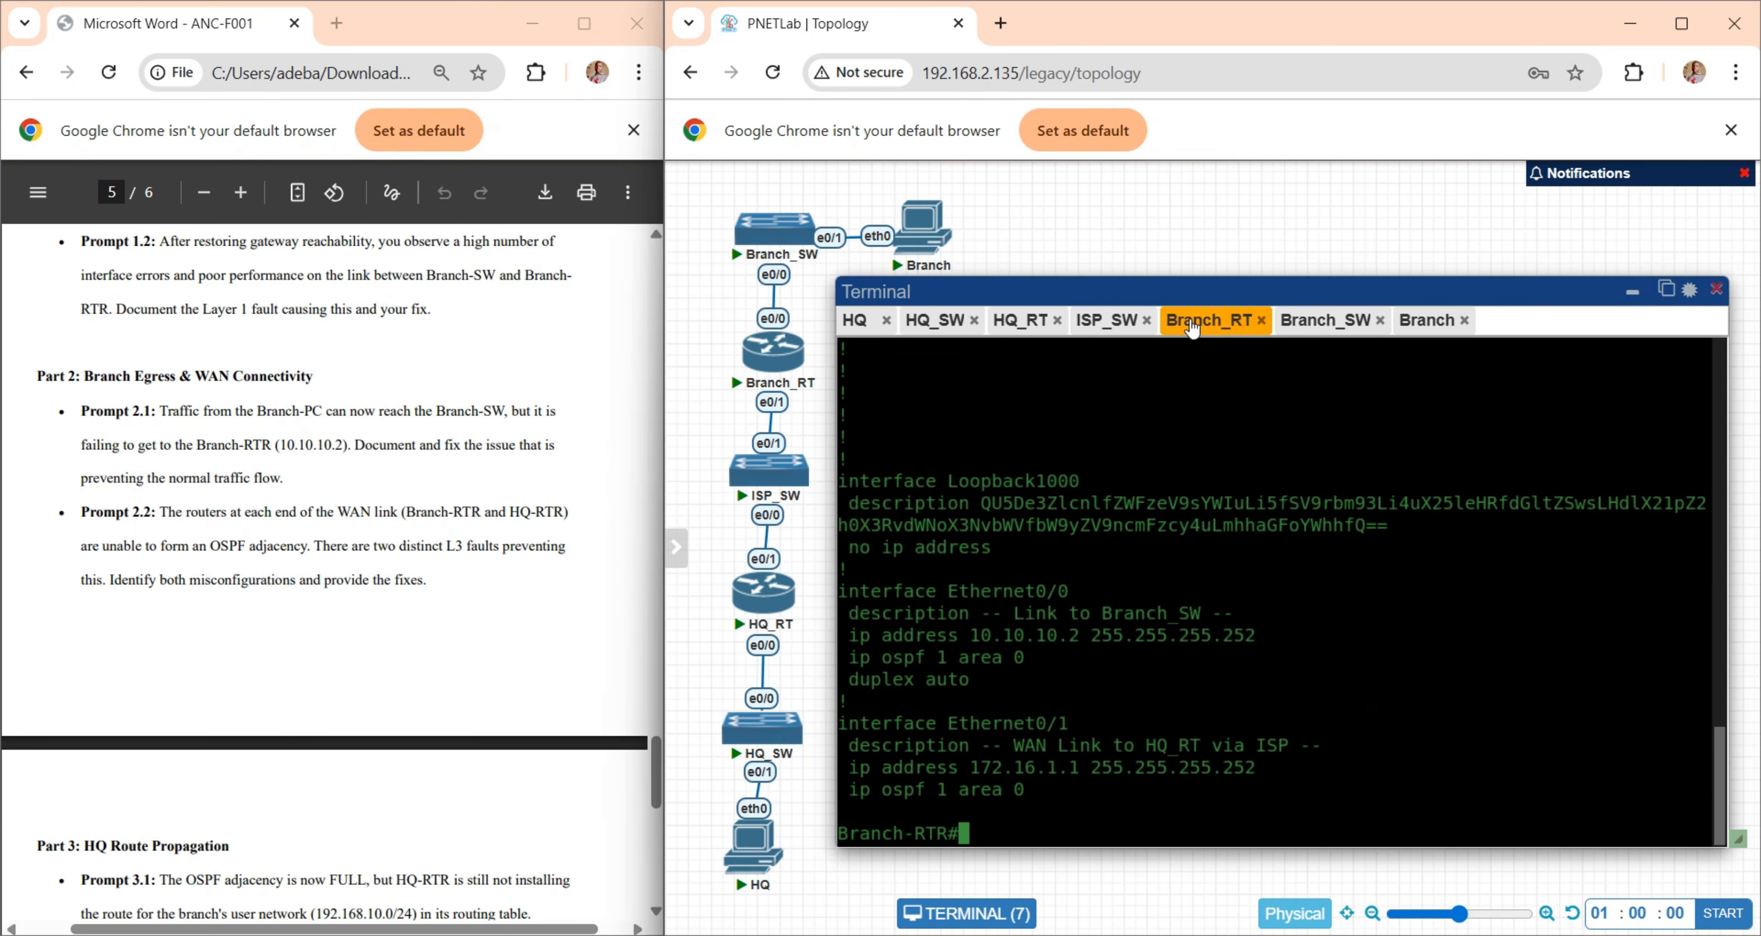
click(1319, 331)
click(1198, 327)
- Display Branch-SW's routing table with "do show ip route"
click(1329, 329)
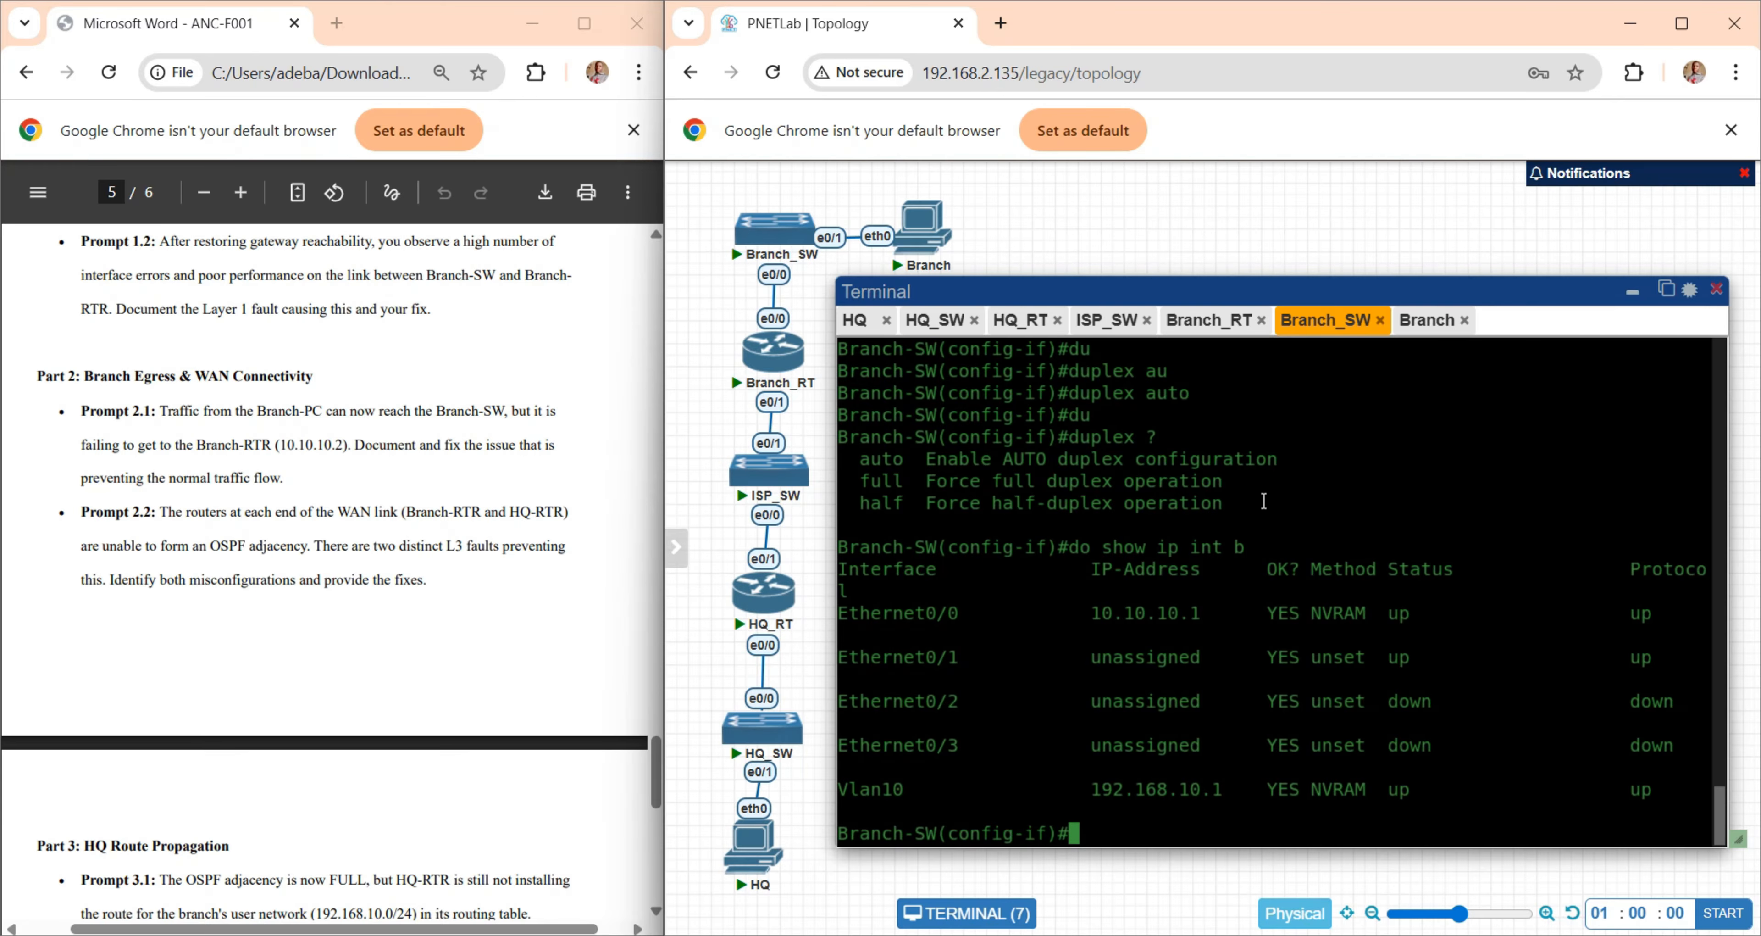
text(do show ip route)
key(Return)
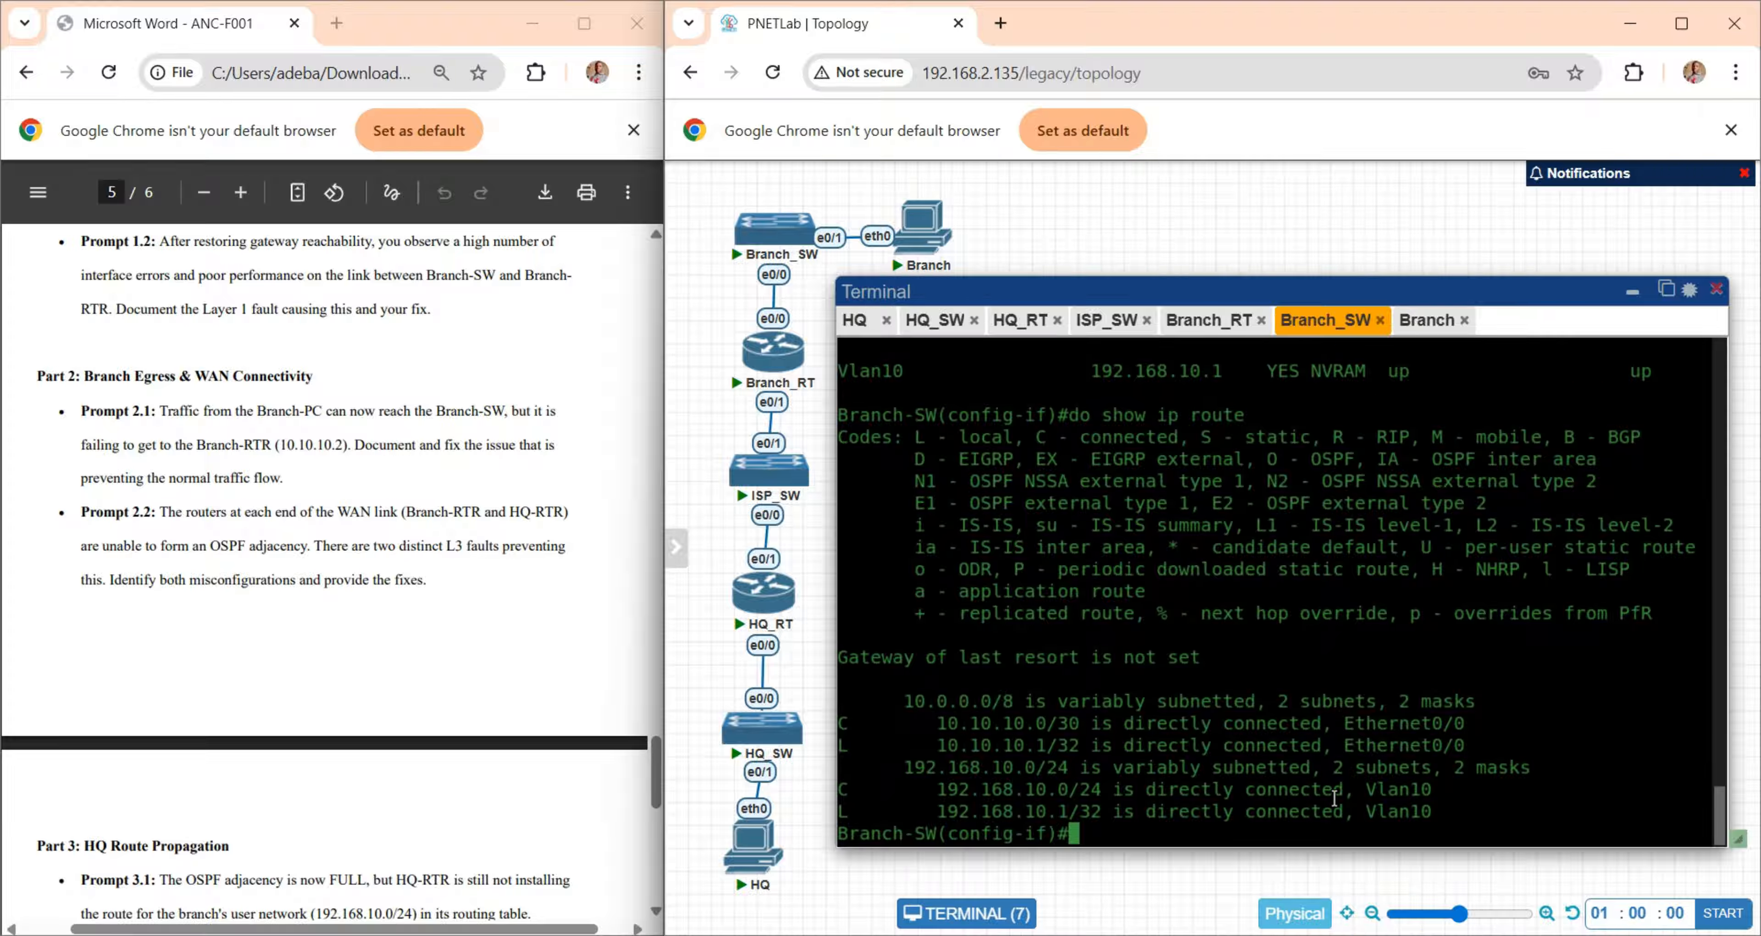
- Review Branch-SW's connected routes, then display its running configuration with "do show run" and examine the static default route
drag(1443, 809, 852, 700)
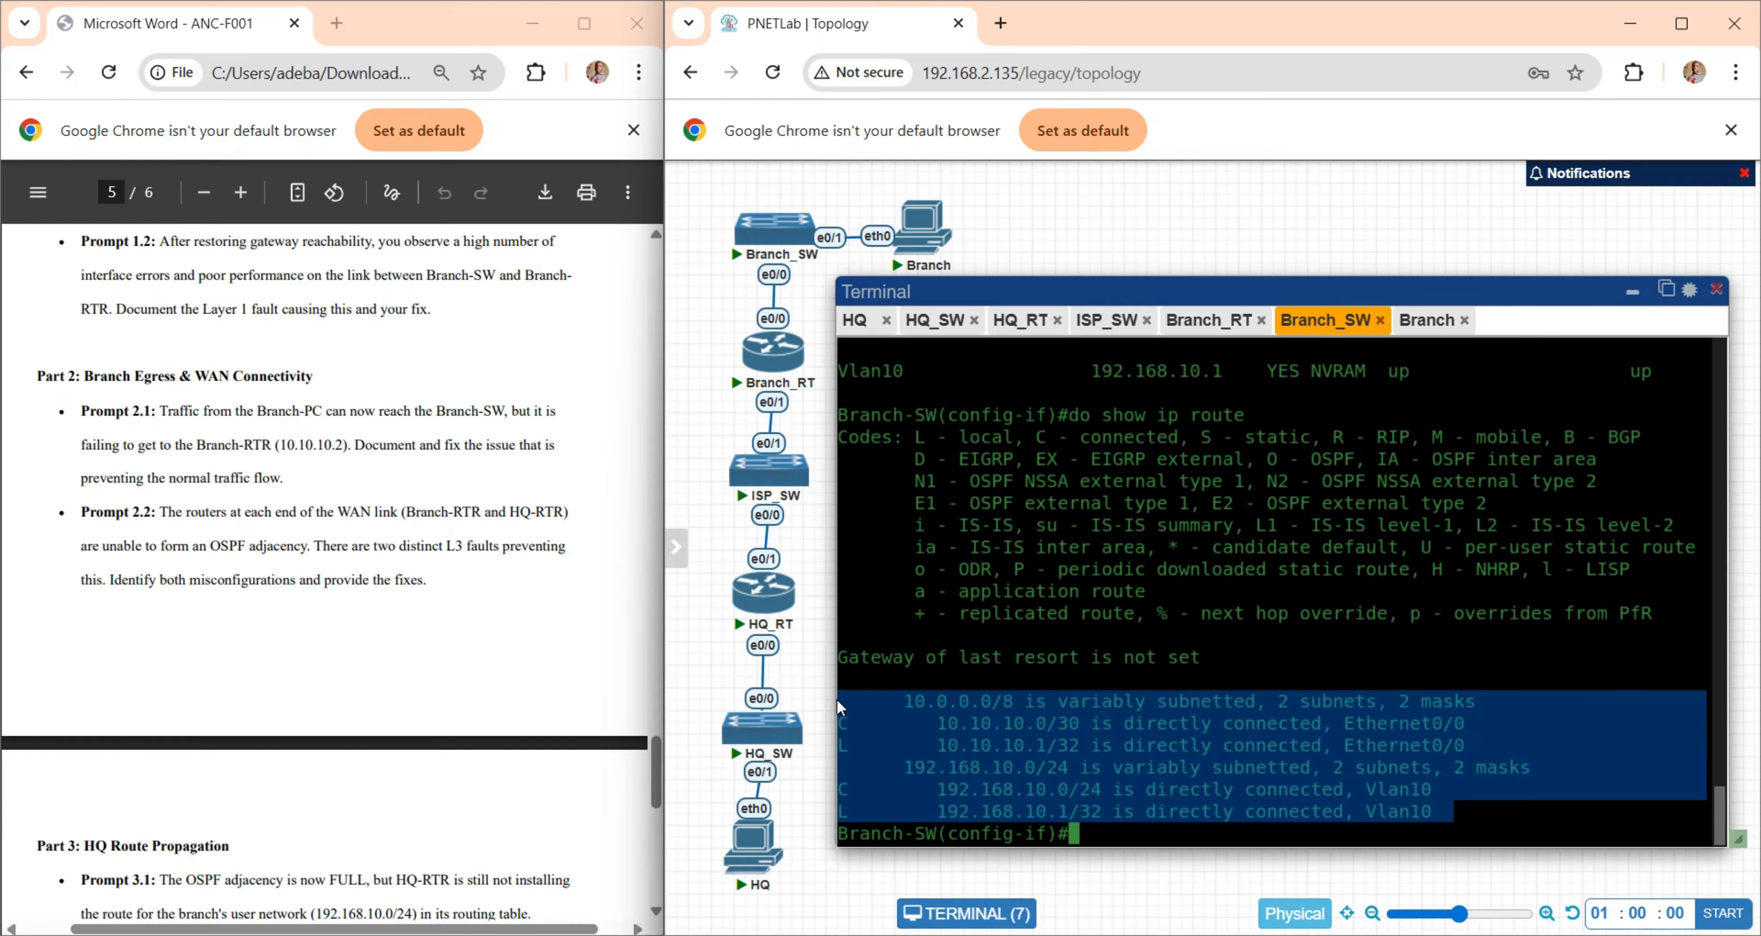
click(1070, 729)
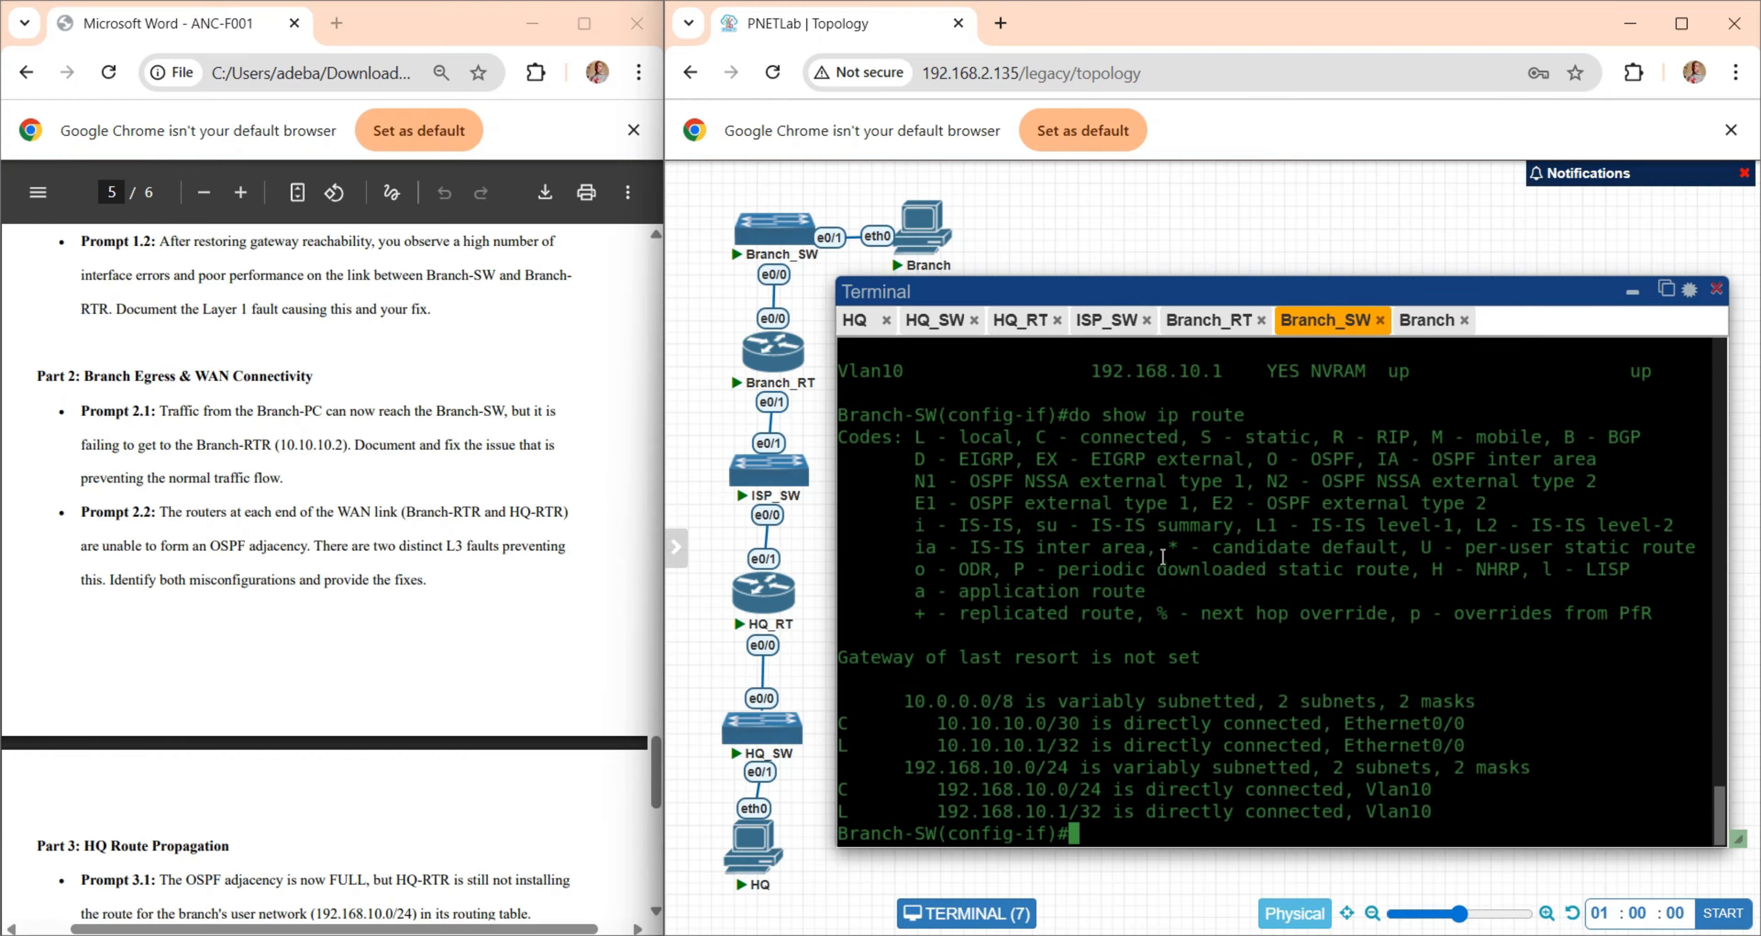
text(do show run)
key(Return)
key(space)
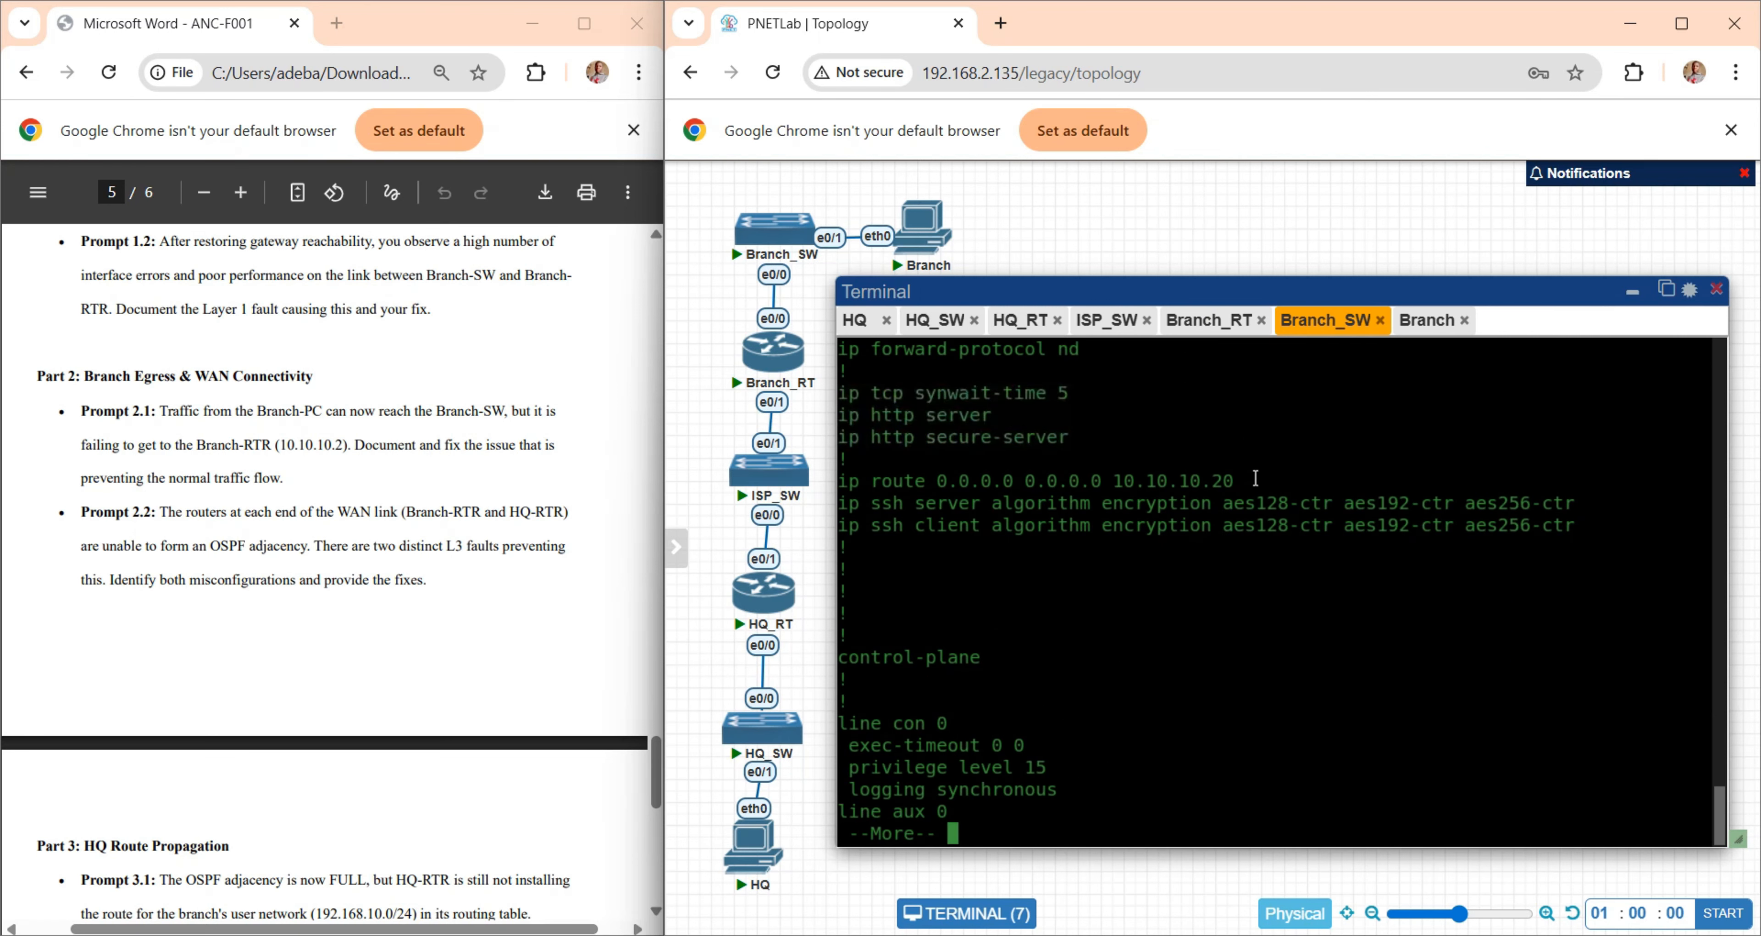
drag(1255, 477, 840, 482)
key(ctrl+c)
click(1192, 488)
- List Branch-RTR's interface addresses with "show ip int b" and compare Ethernet0/0 with the next hop of Branch-SW's default route
click(1210, 322)
text(show ip )
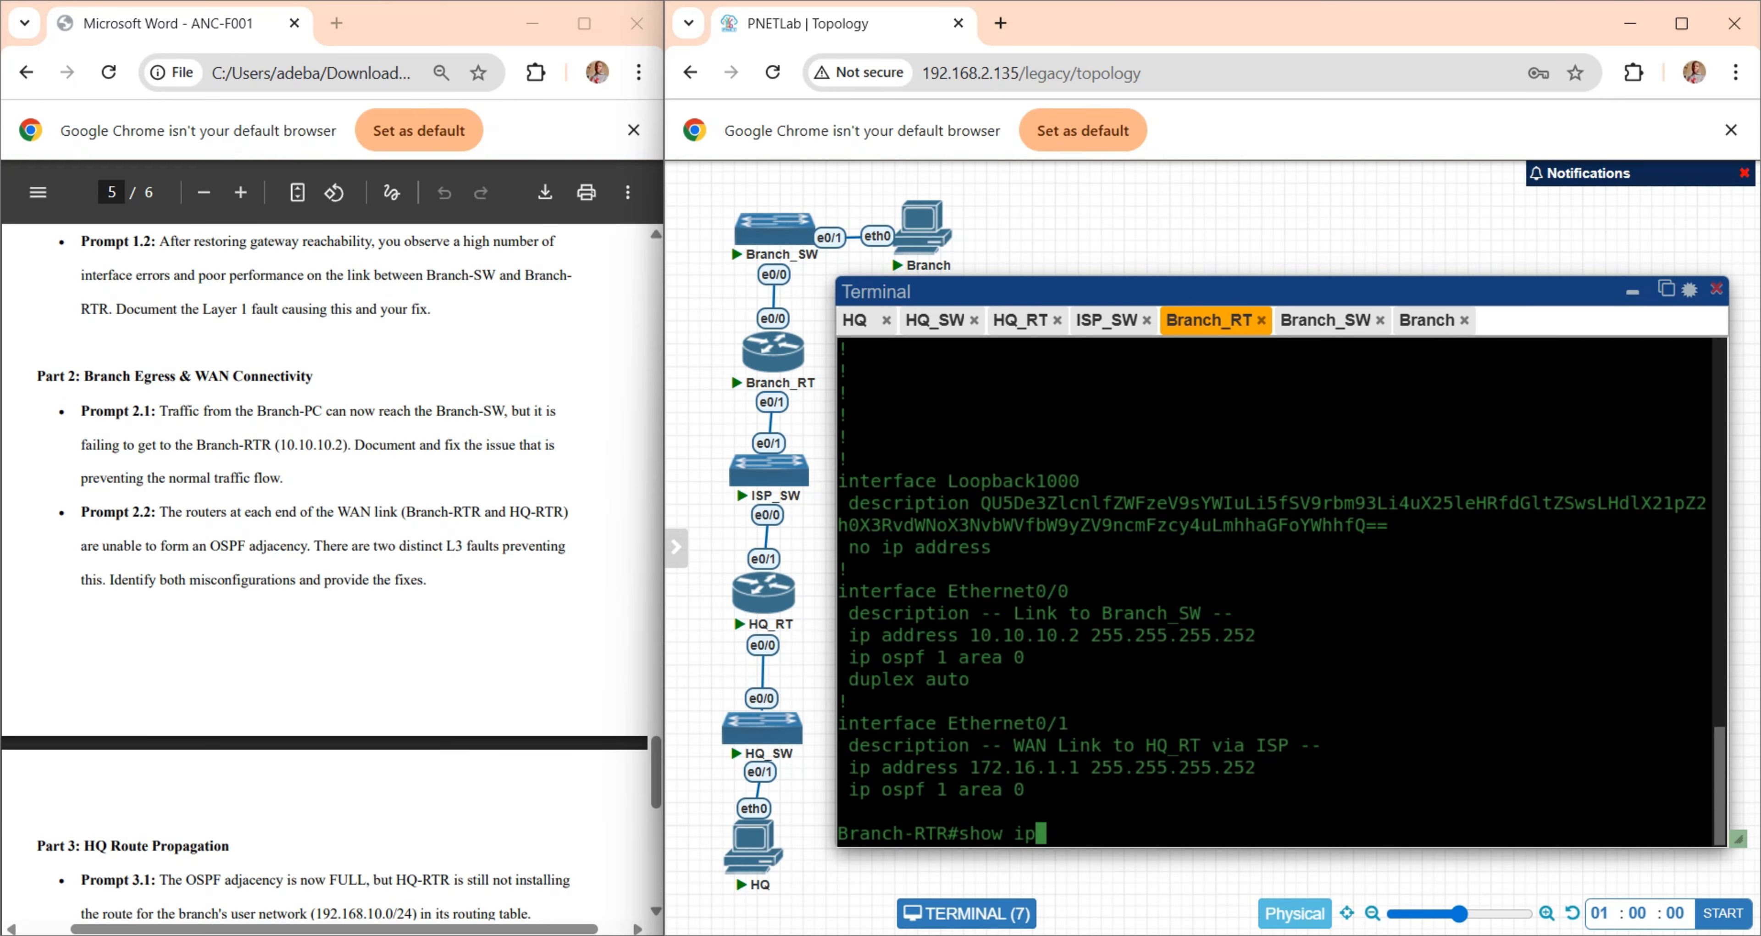
text(int b)
key(Return)
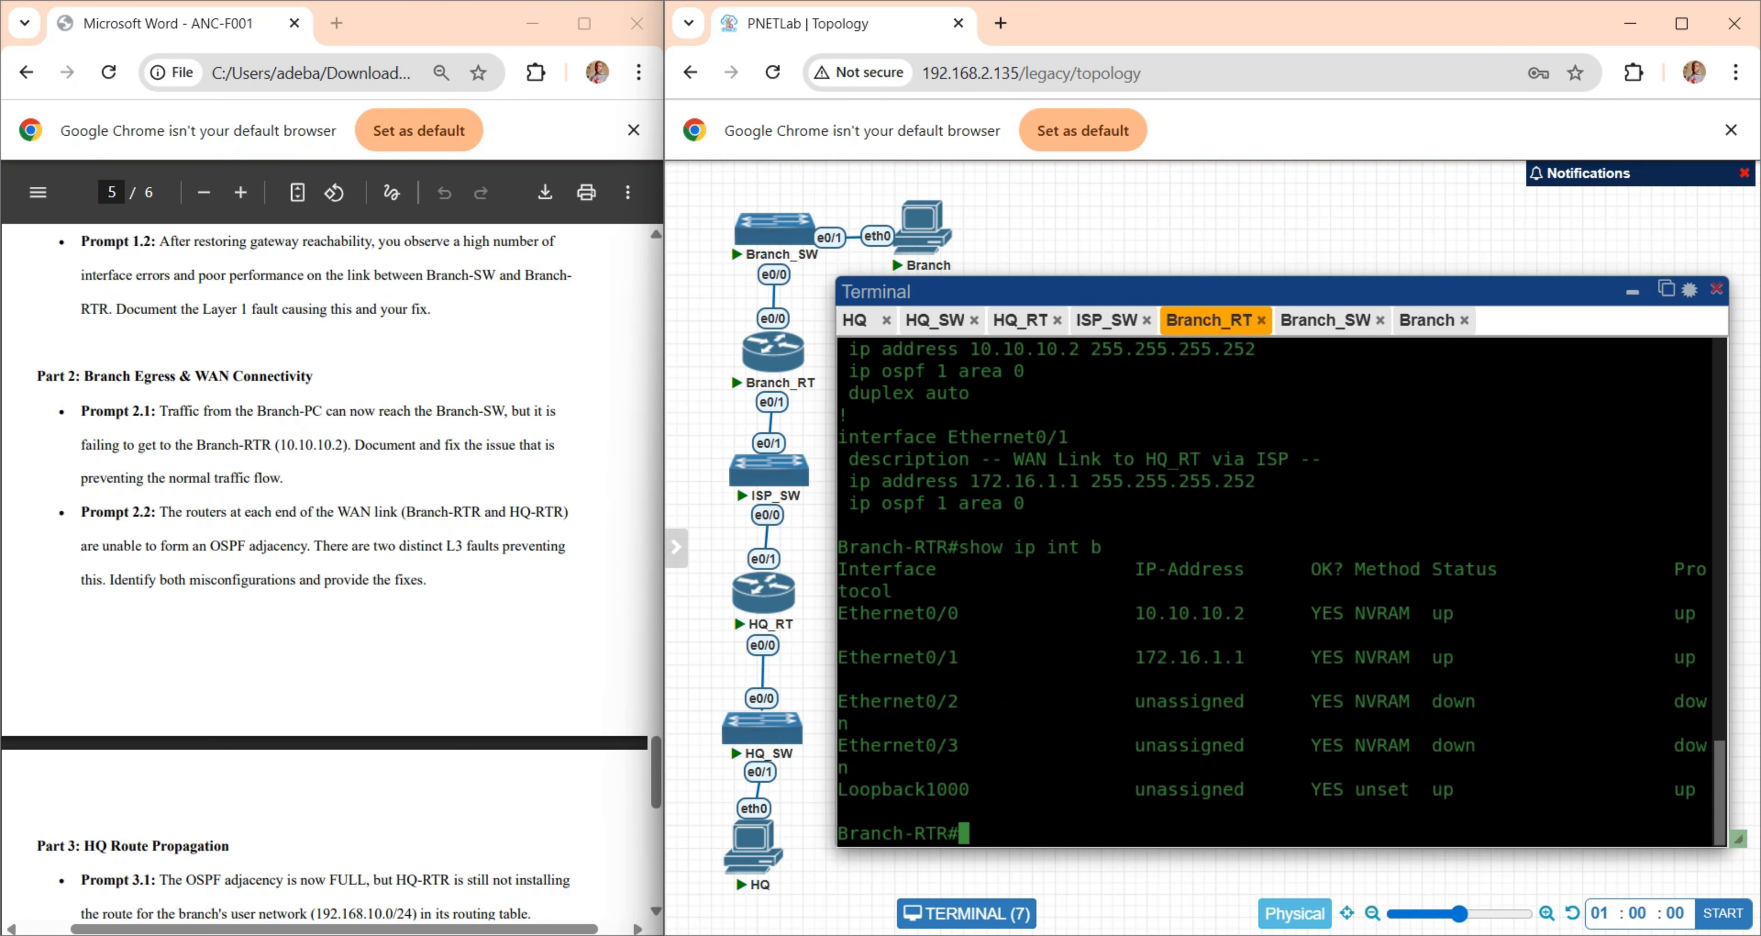
drag(1136, 613, 1247, 616)
click(1325, 320)
mouse_move(1243, 482)
mouse_down()
mouse_move(859, 482)
mouse_move(1239, 479)
mouse_up()
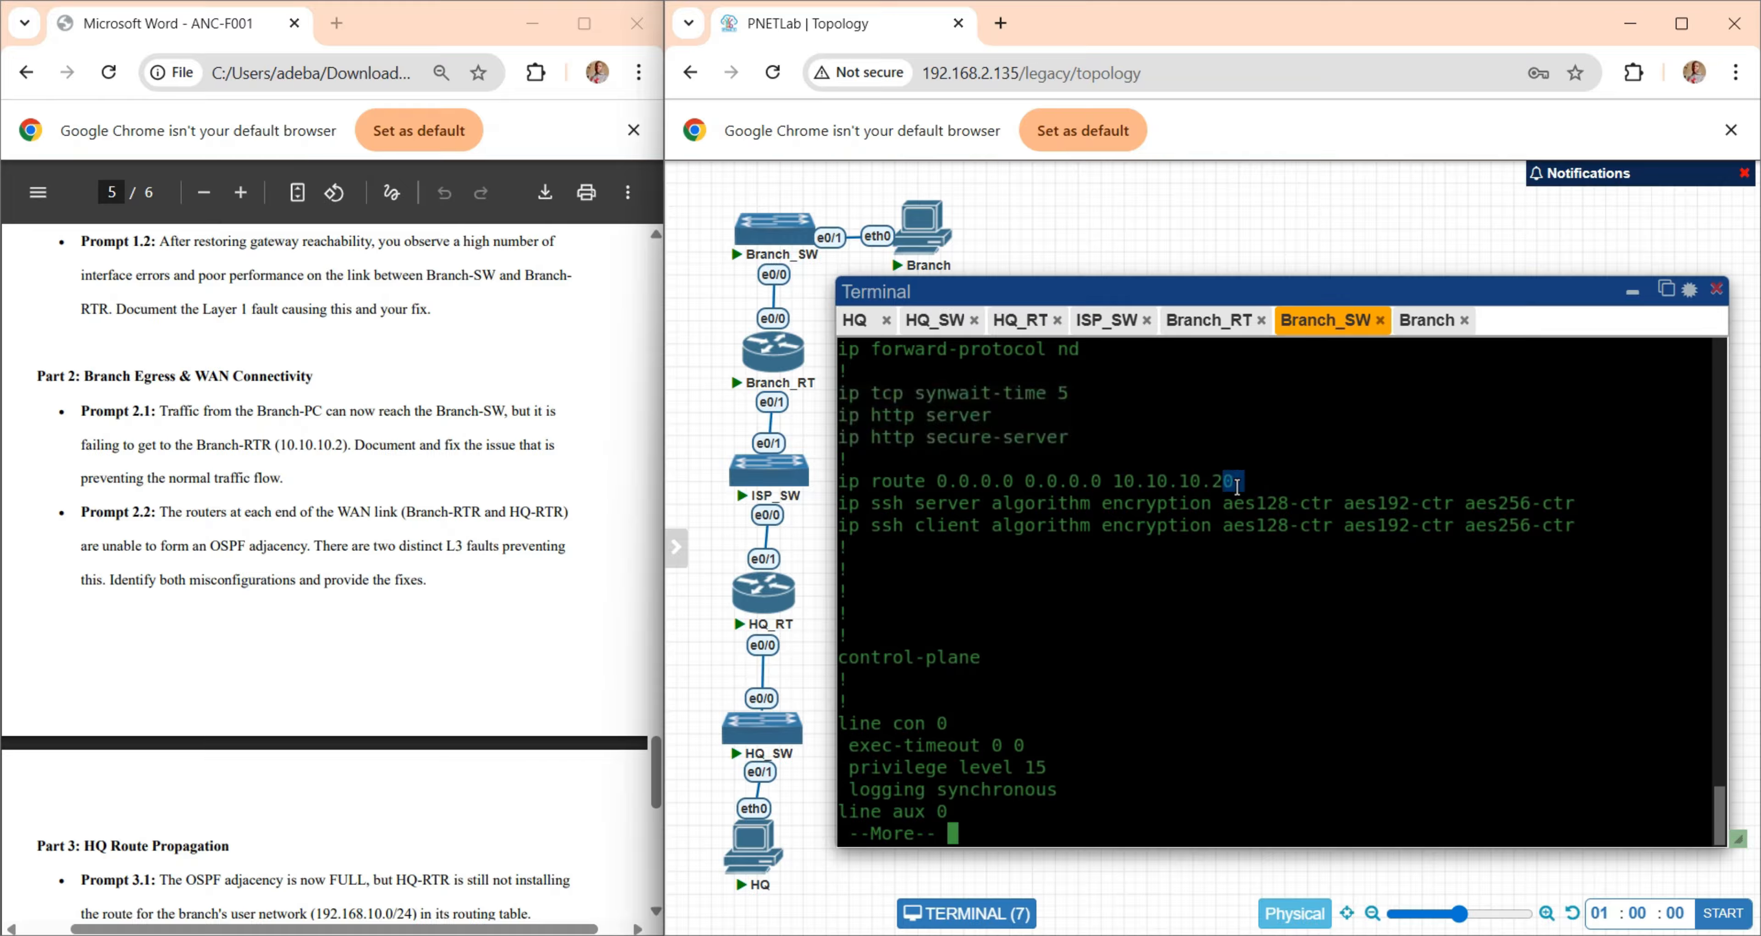
- Leave Branch-SW's configuration listing and replace its default route via 10.10.10.20 with "ip route 0.0.0.0 0.0.0.0 10.10.10.2"
click(1118, 624)
text(q)
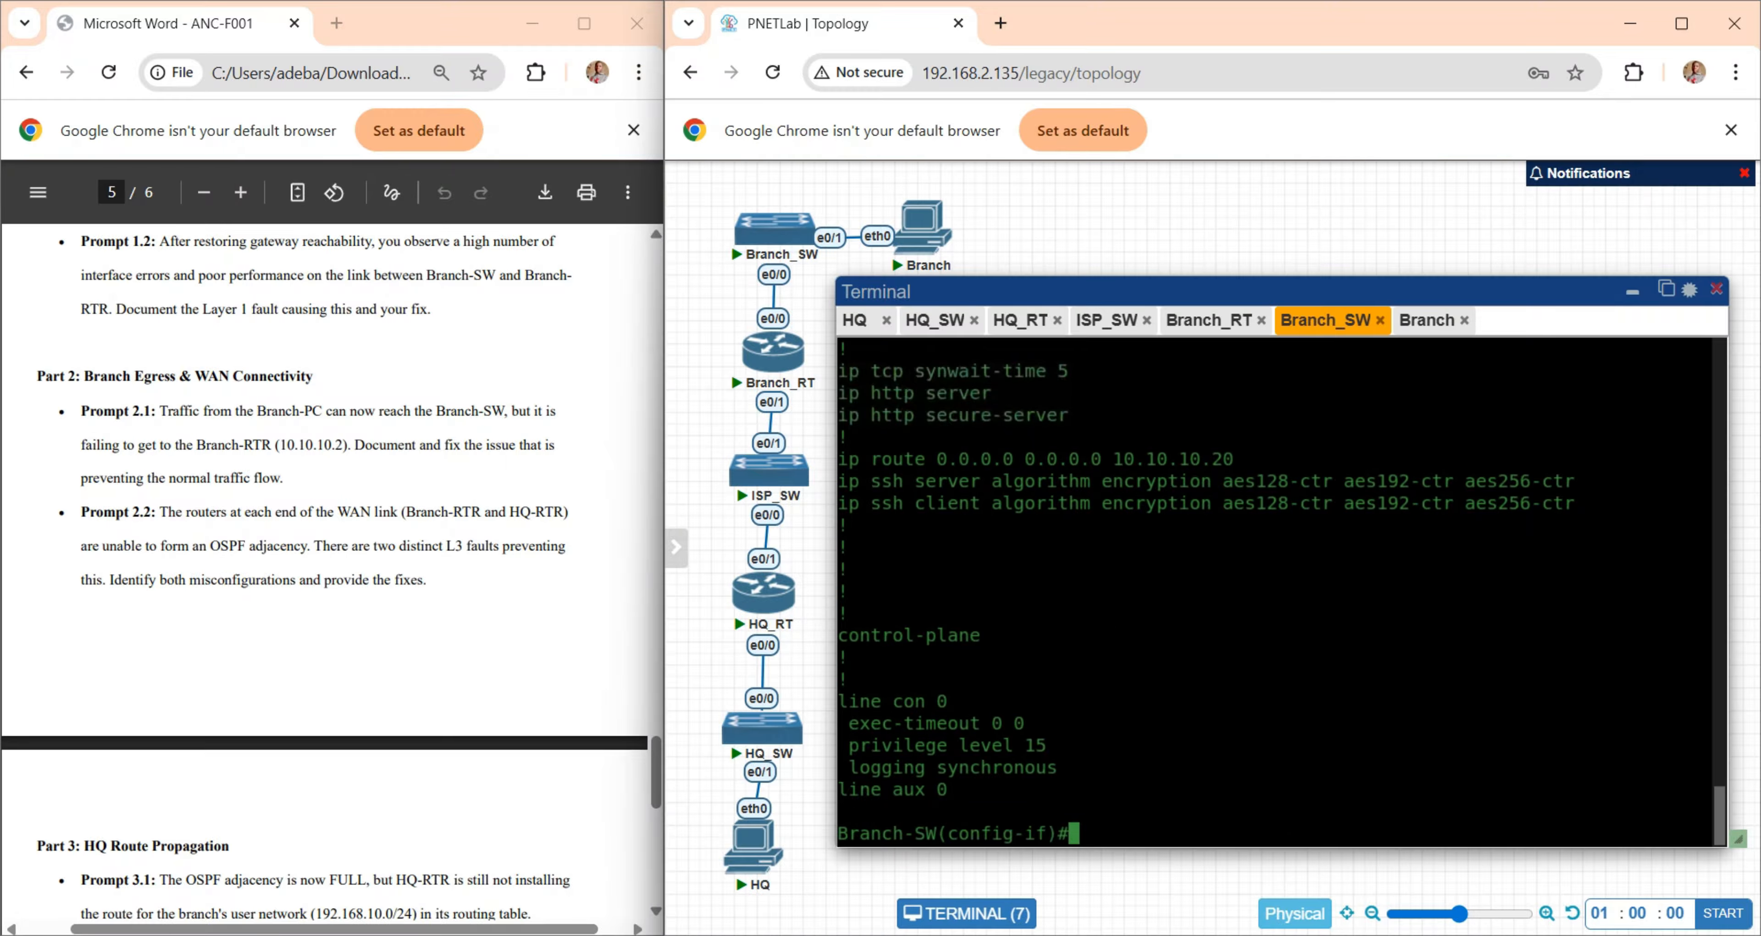
text(no)
drag(843, 459, 1232, 464)
key(ctrl+v)
key(Return)
key(ctrl+v)
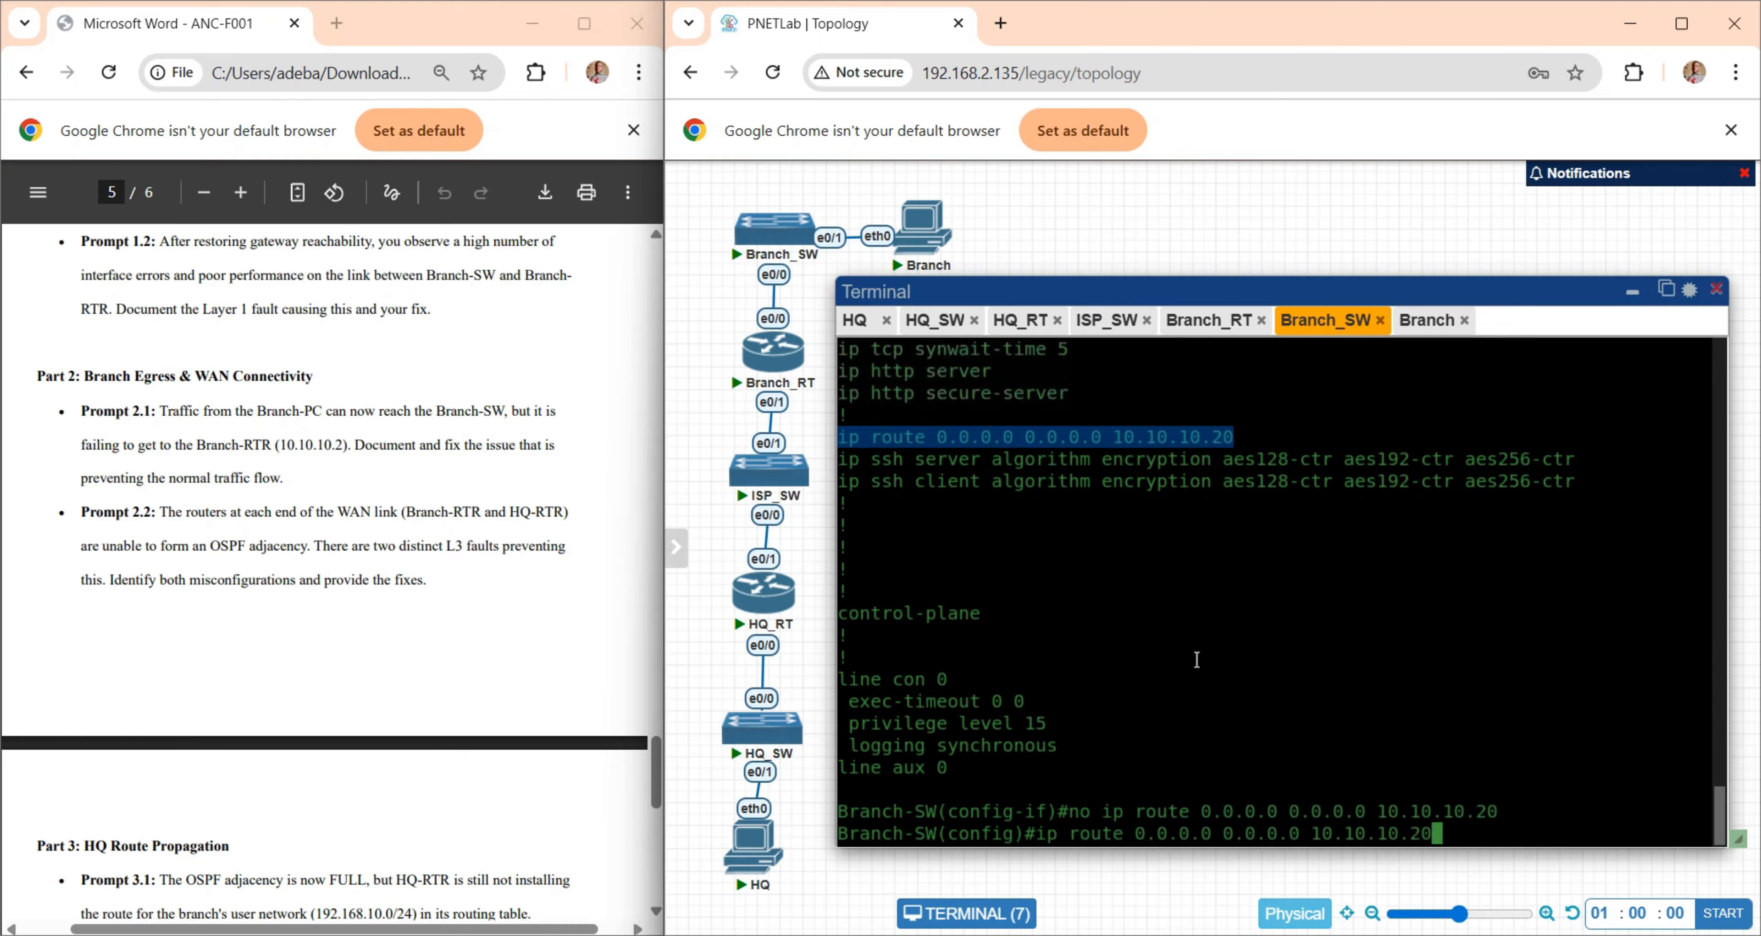
key(BackSpace)
key(Return)
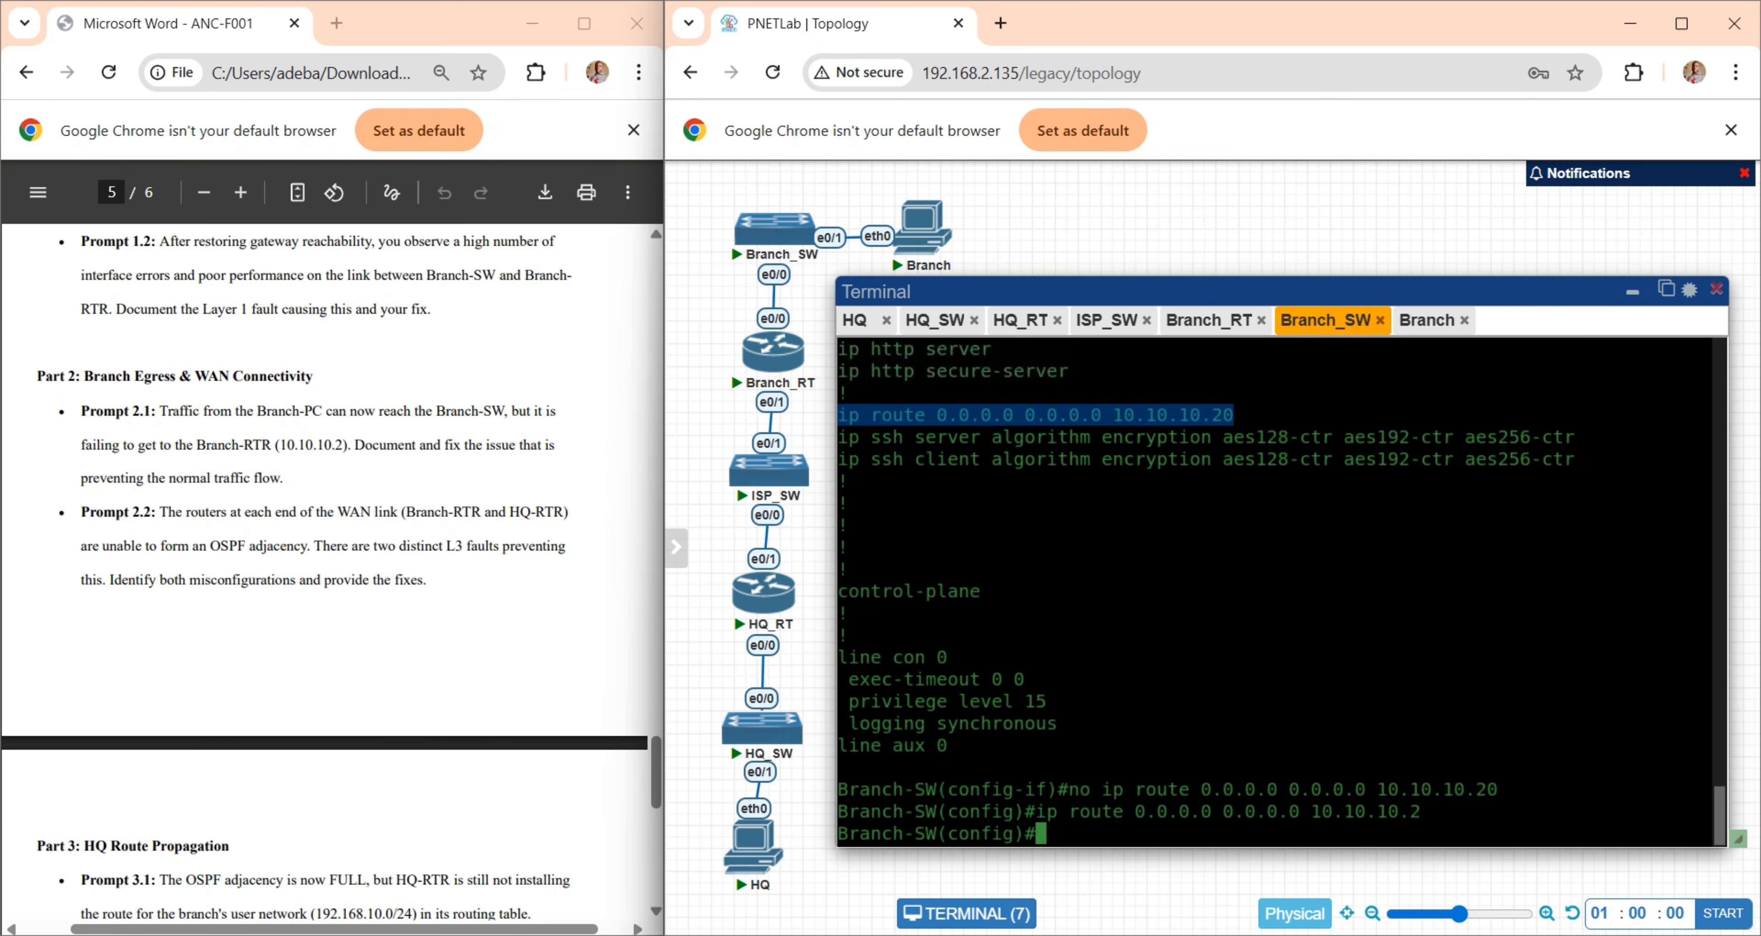
- Display Branch-SW's routing table with "do show ip route" and check the static default route entry
text(do show ip route)
key(Return)
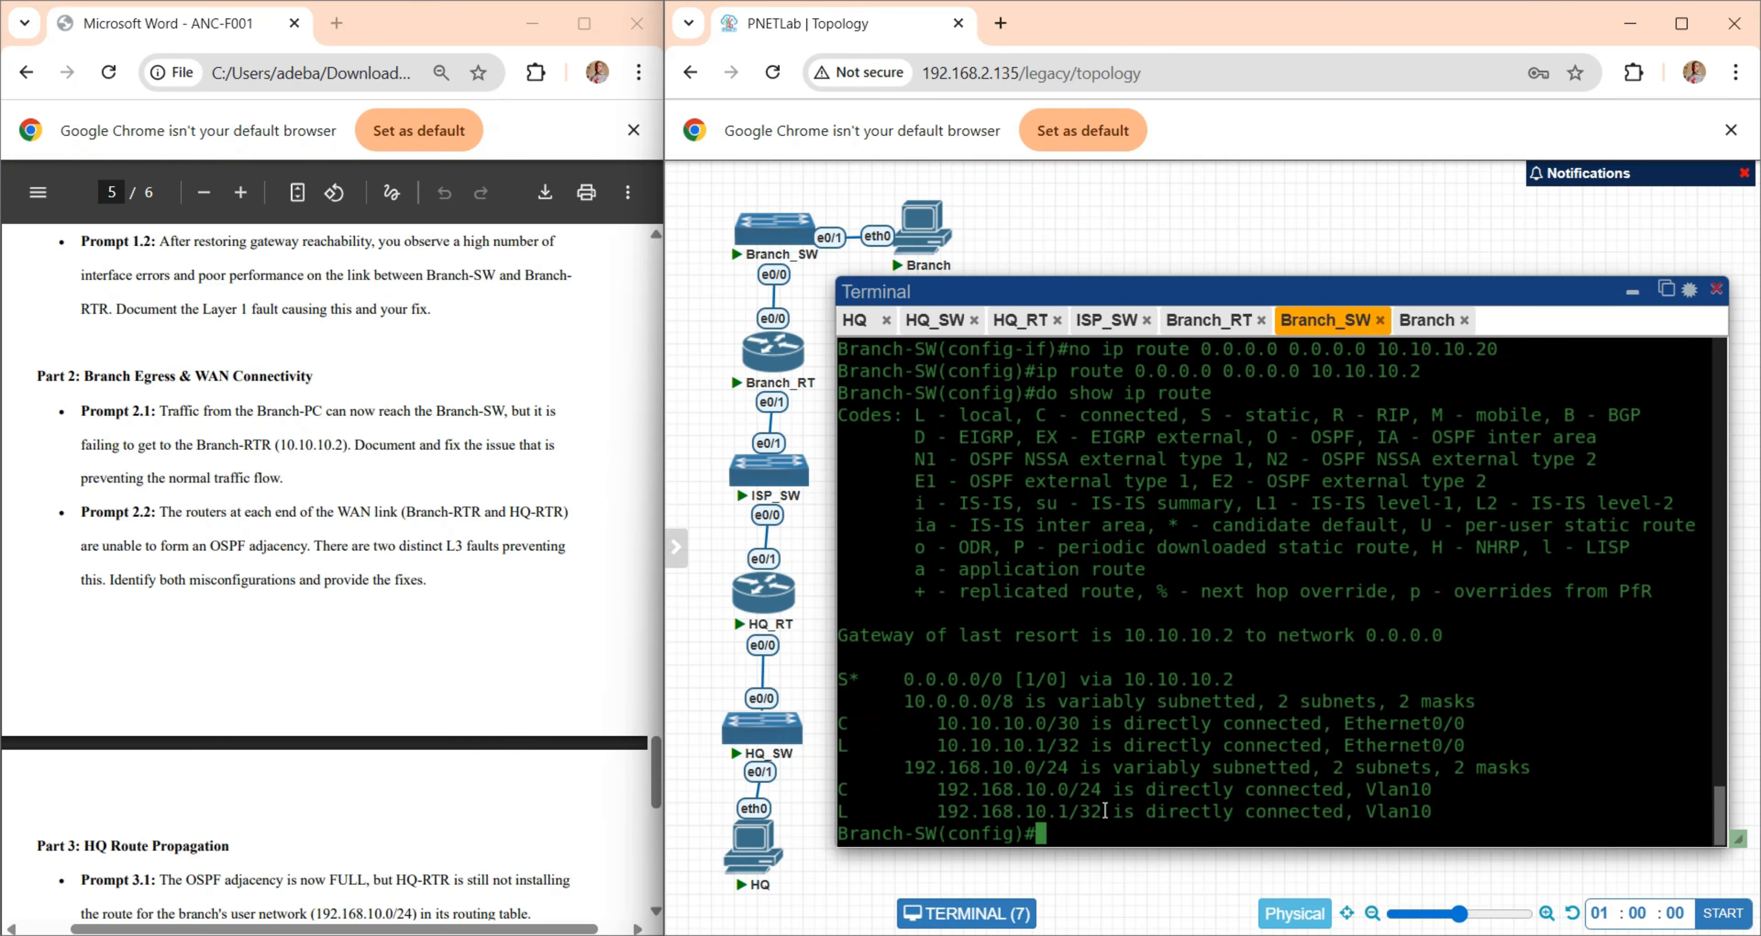
drag(1247, 680, 839, 681)
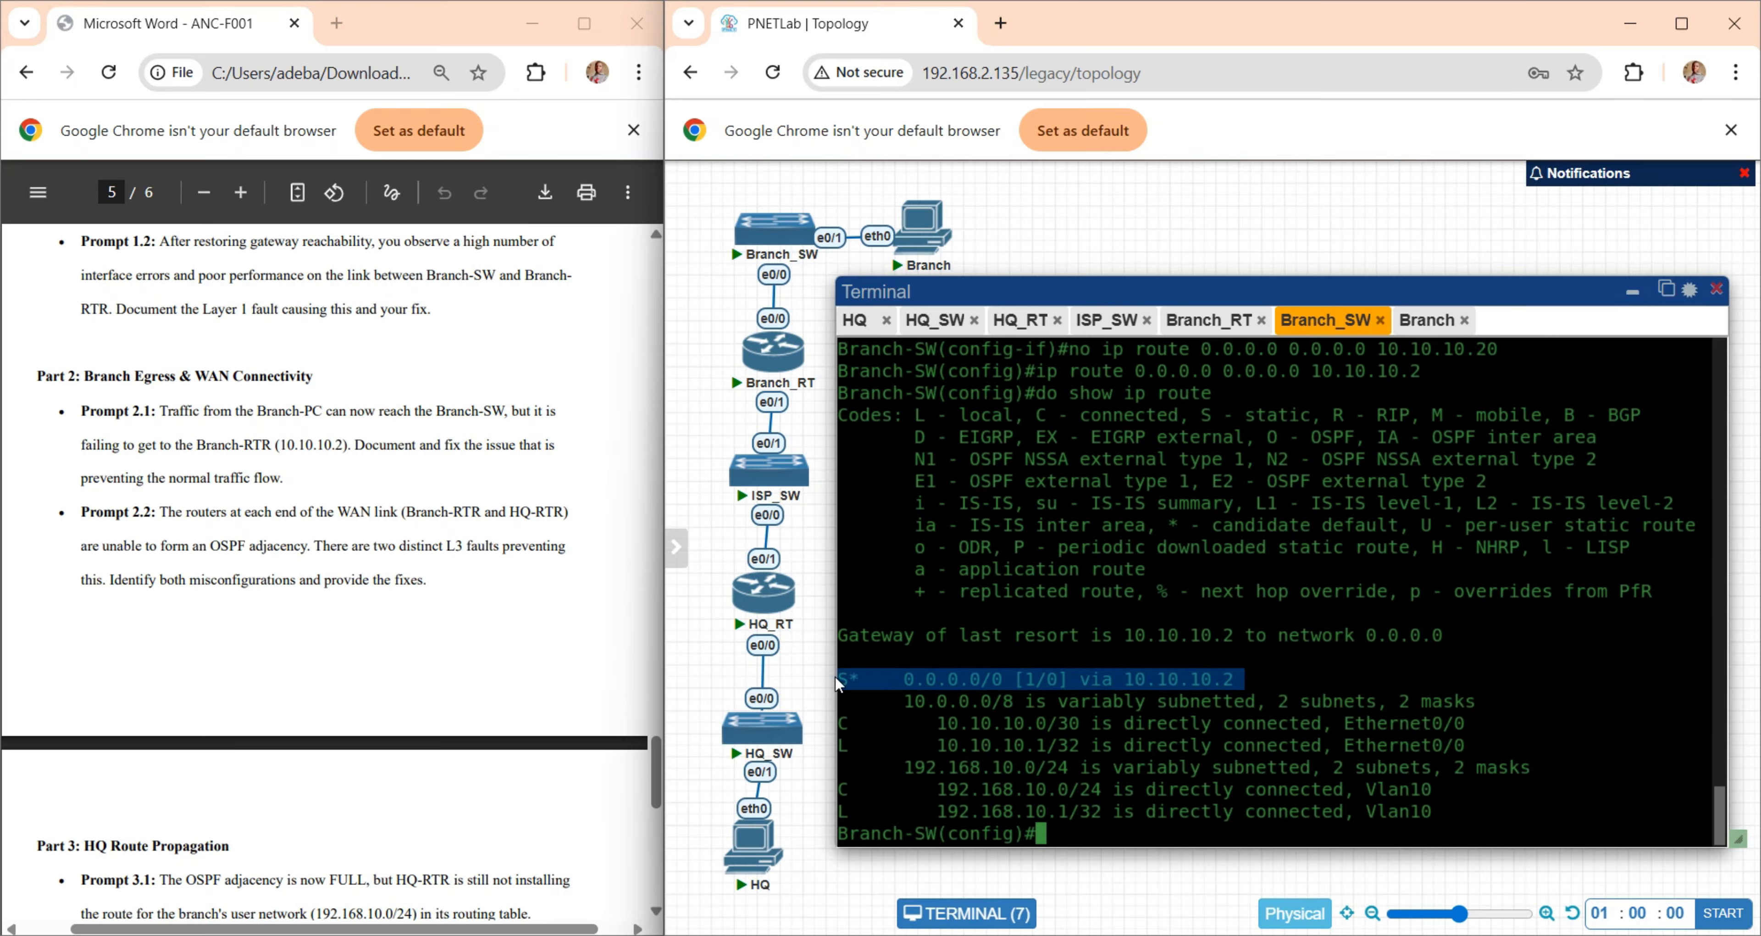
click(1093, 693)
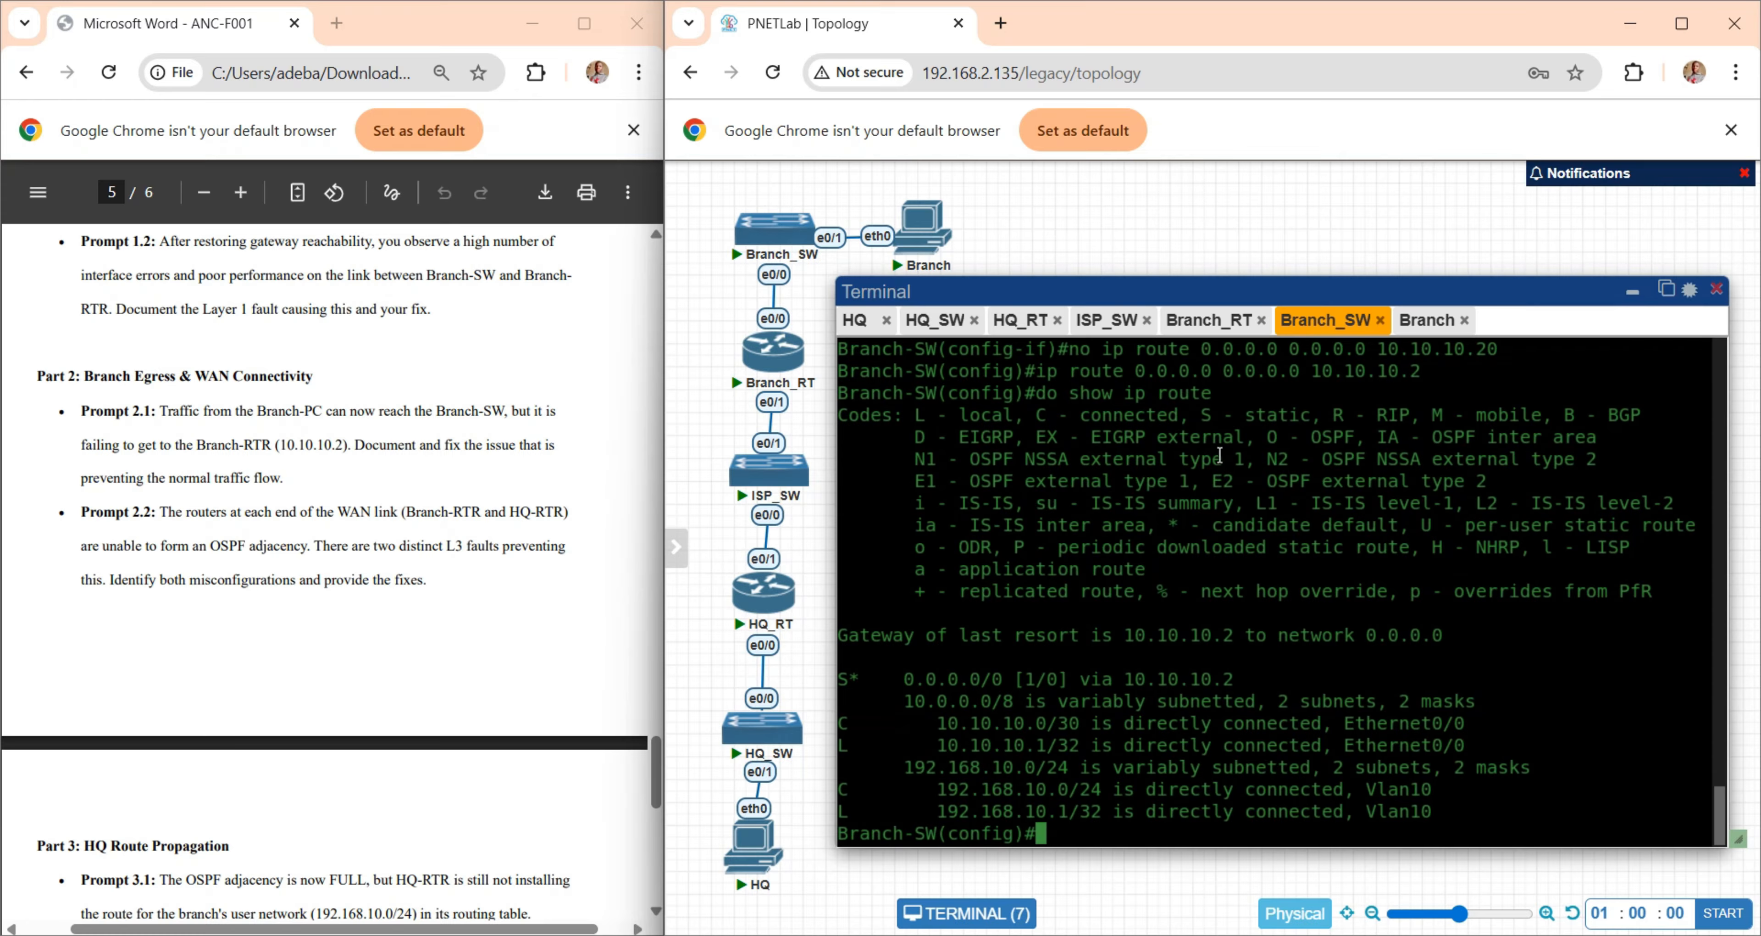
- Read the OSPF adjacency issue in Prompt 2.2 and look over the Prompt 1.1 answer in the Word document
mouse_move(932, 243)
drag(933, 244, 921, 226)
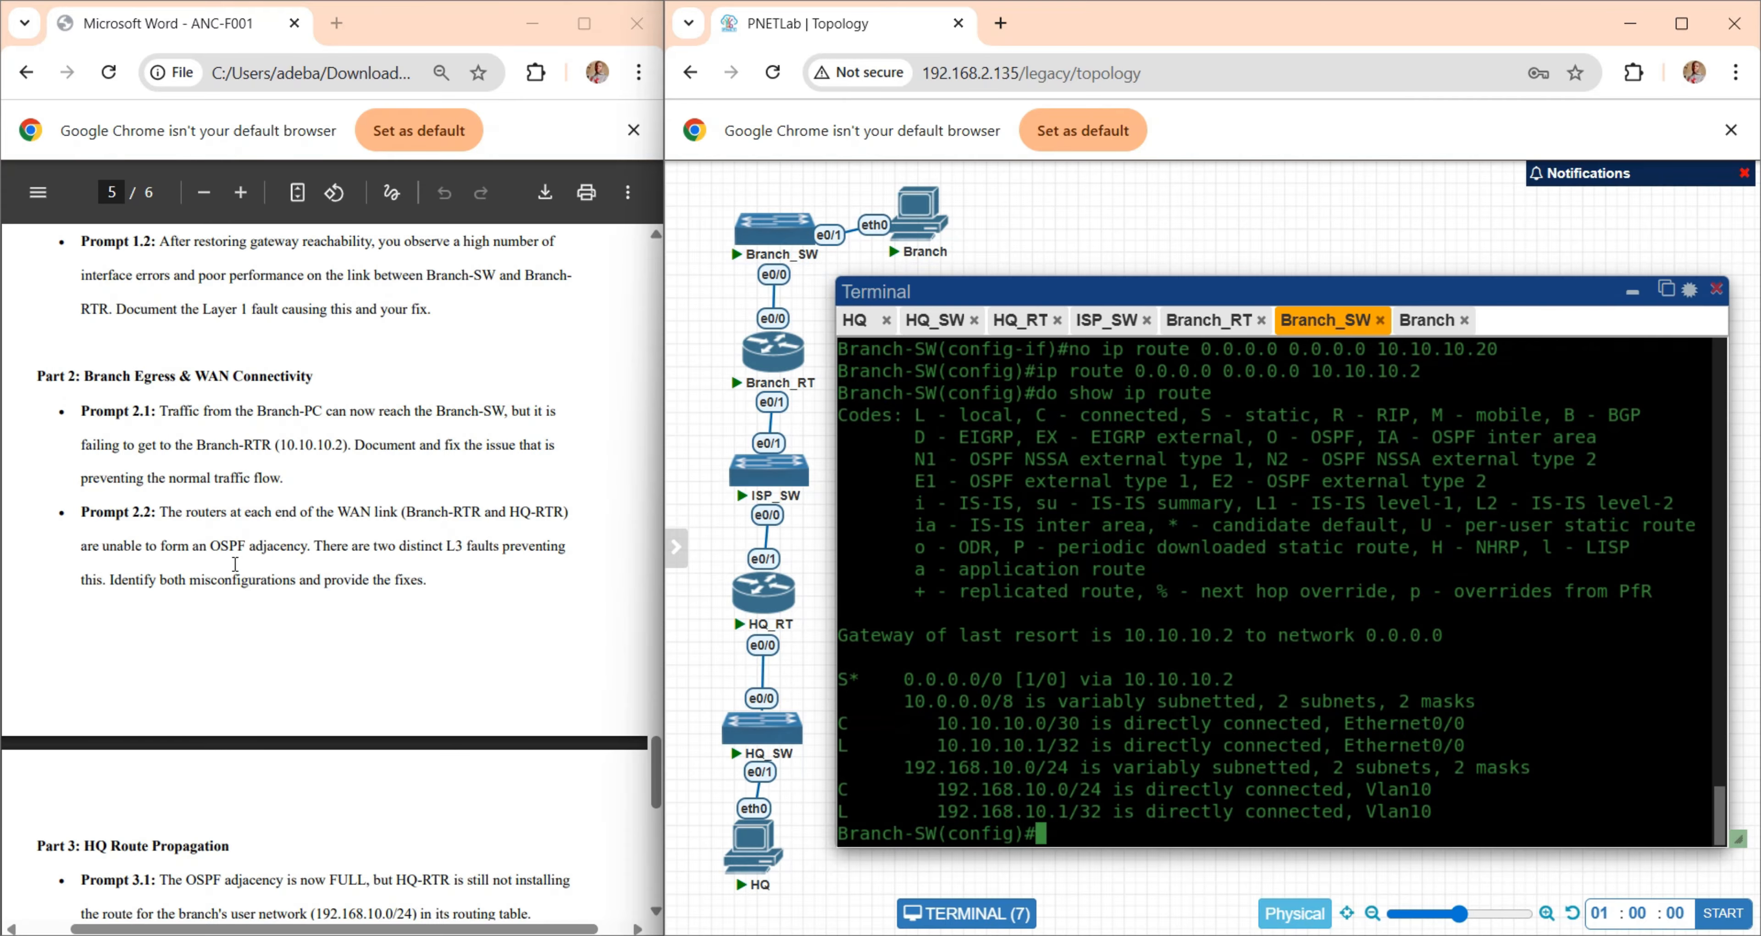
scroll(235, 564, down, 1)
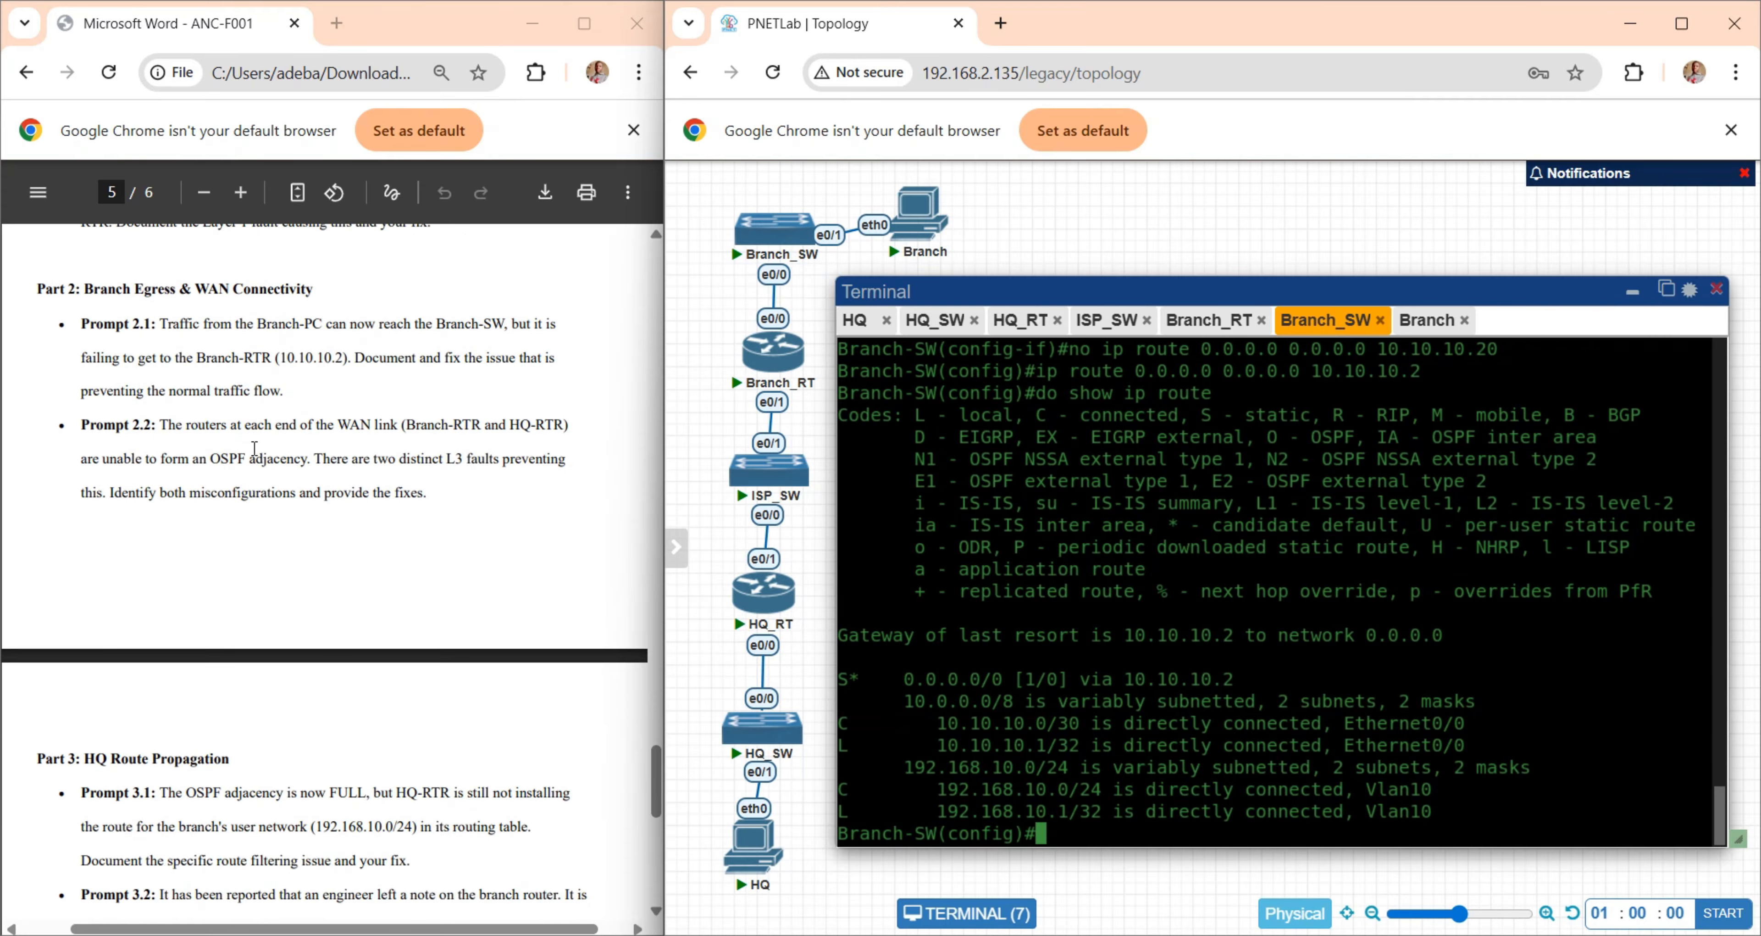
click(1287, 935)
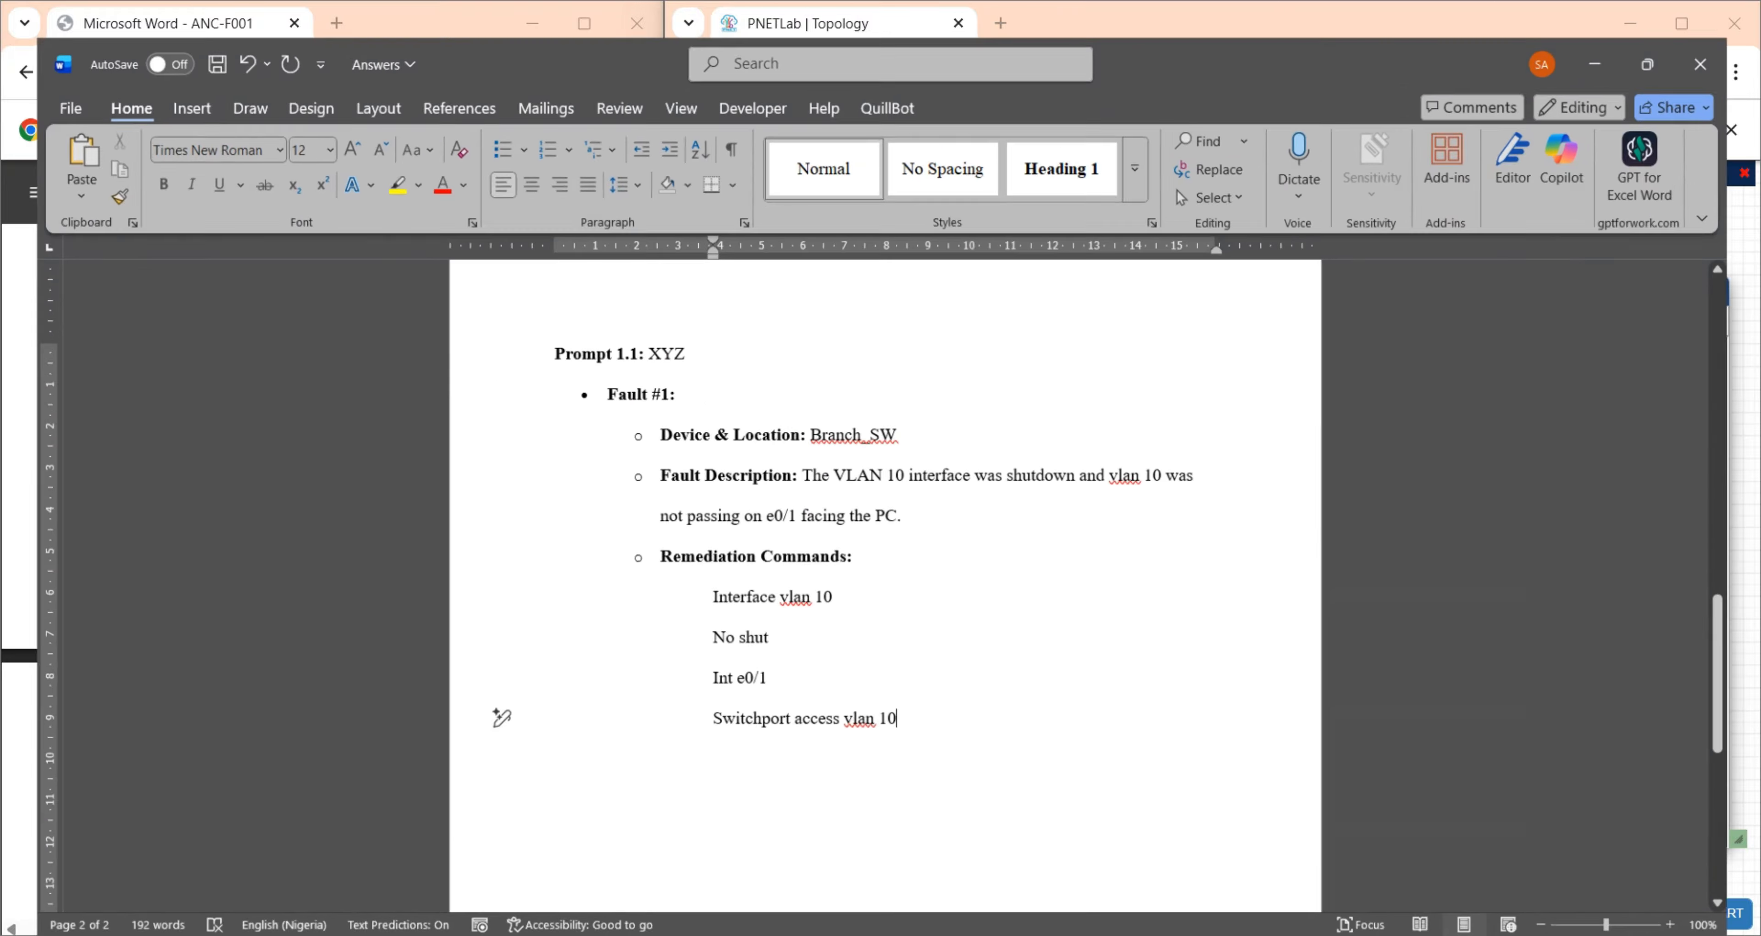
click(621, 798)
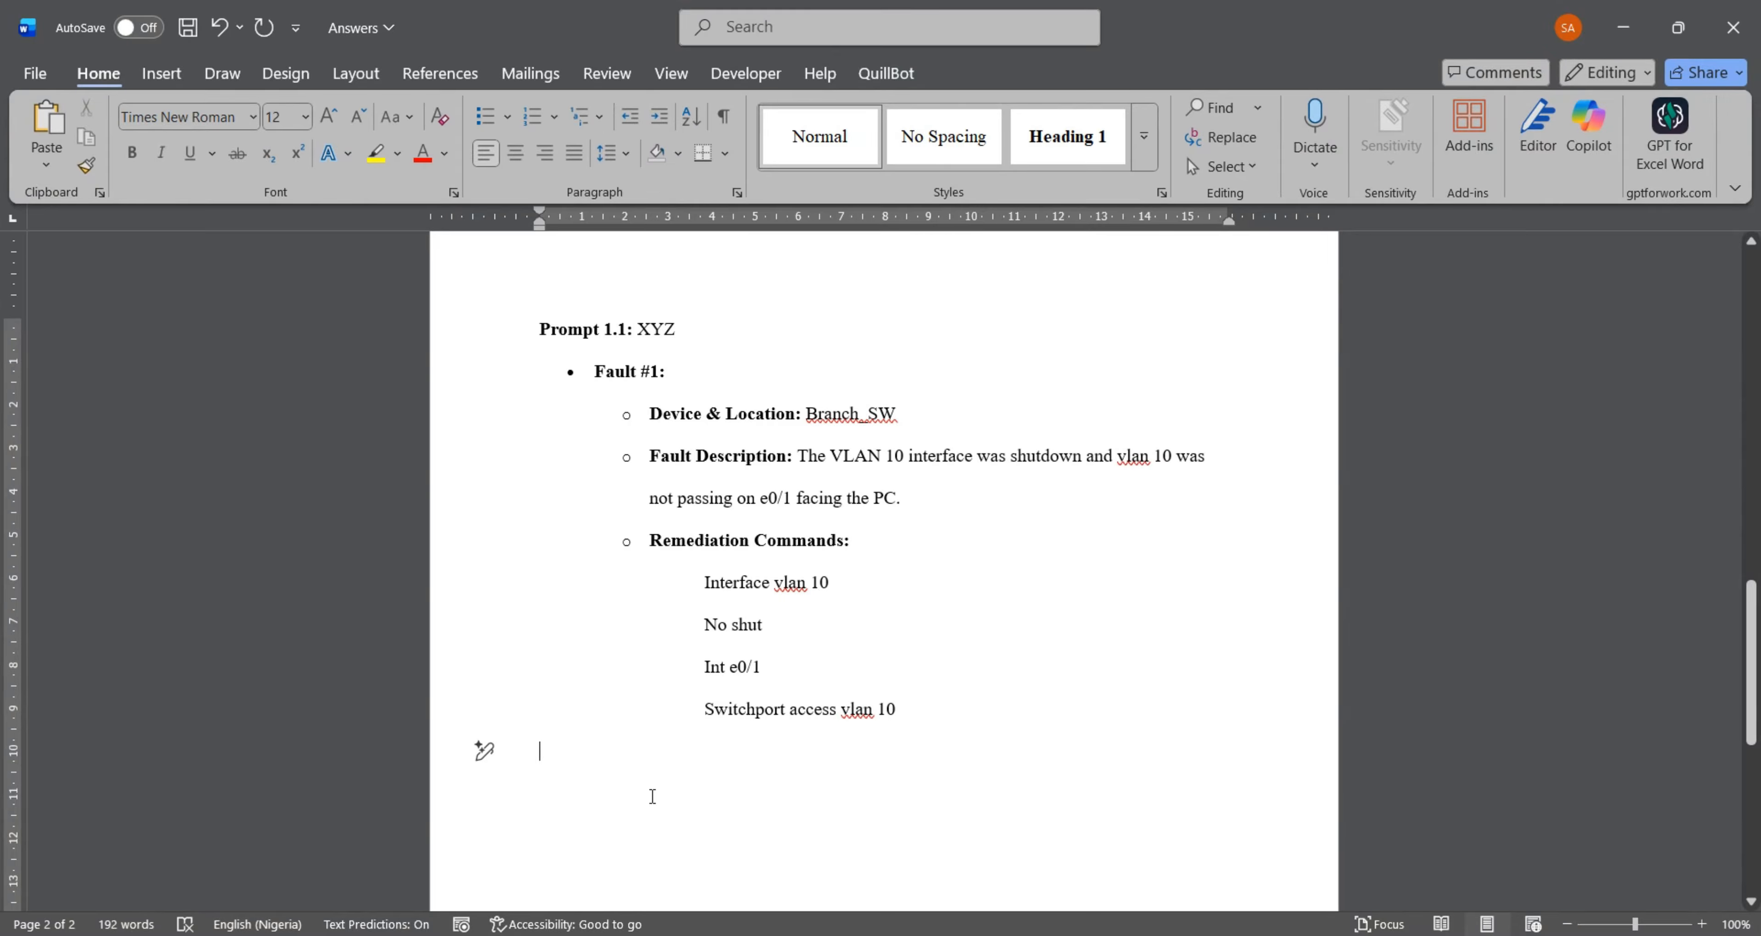
scroll(730, 469, down, 1)
scroll(730, 470, up, 1)
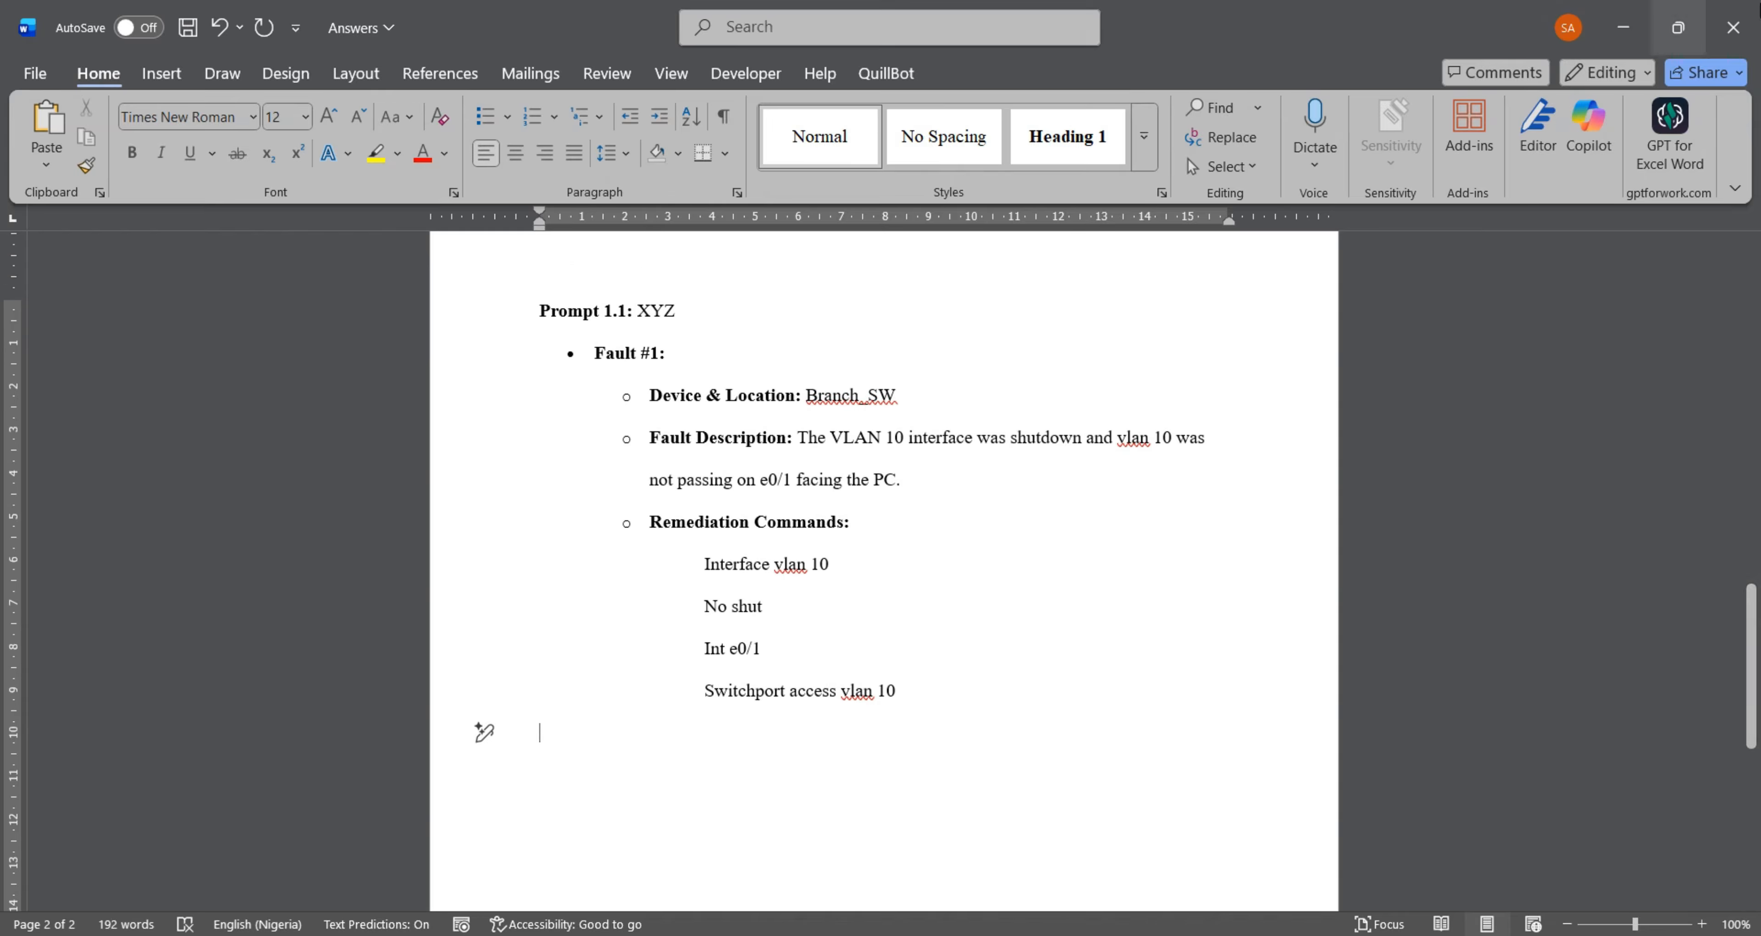
click(1623, 28)
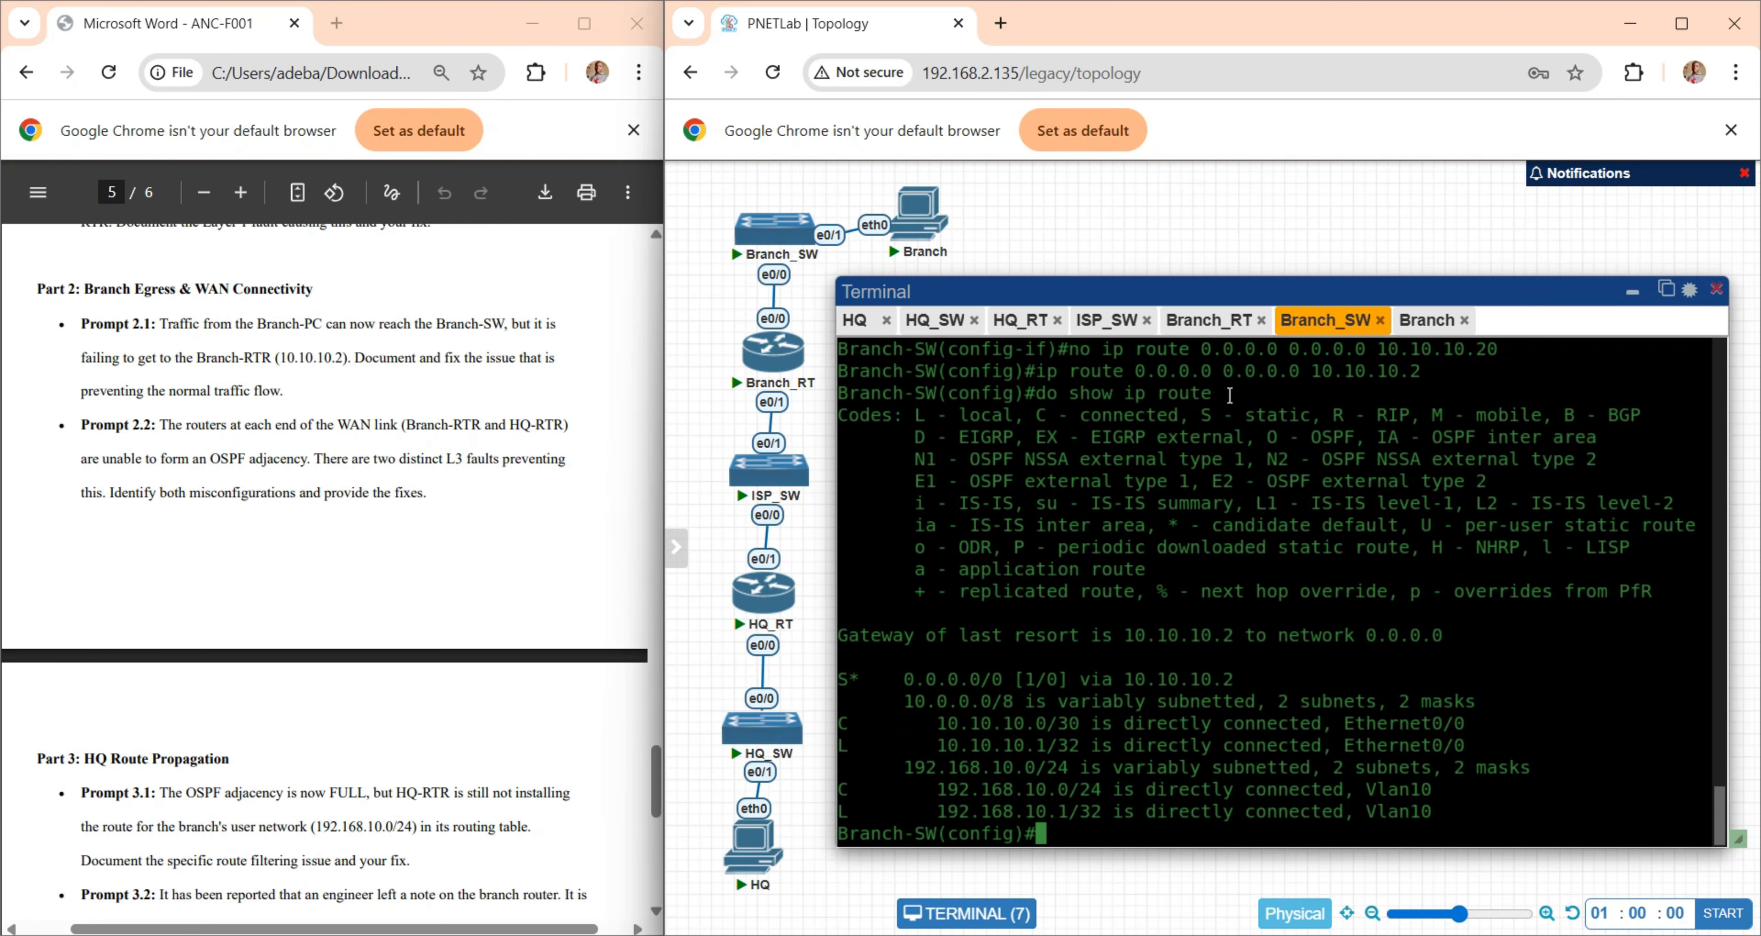
- Bring up the command prompts on the HQ-RTR and Branch-RTR consoles
click(1020, 320)
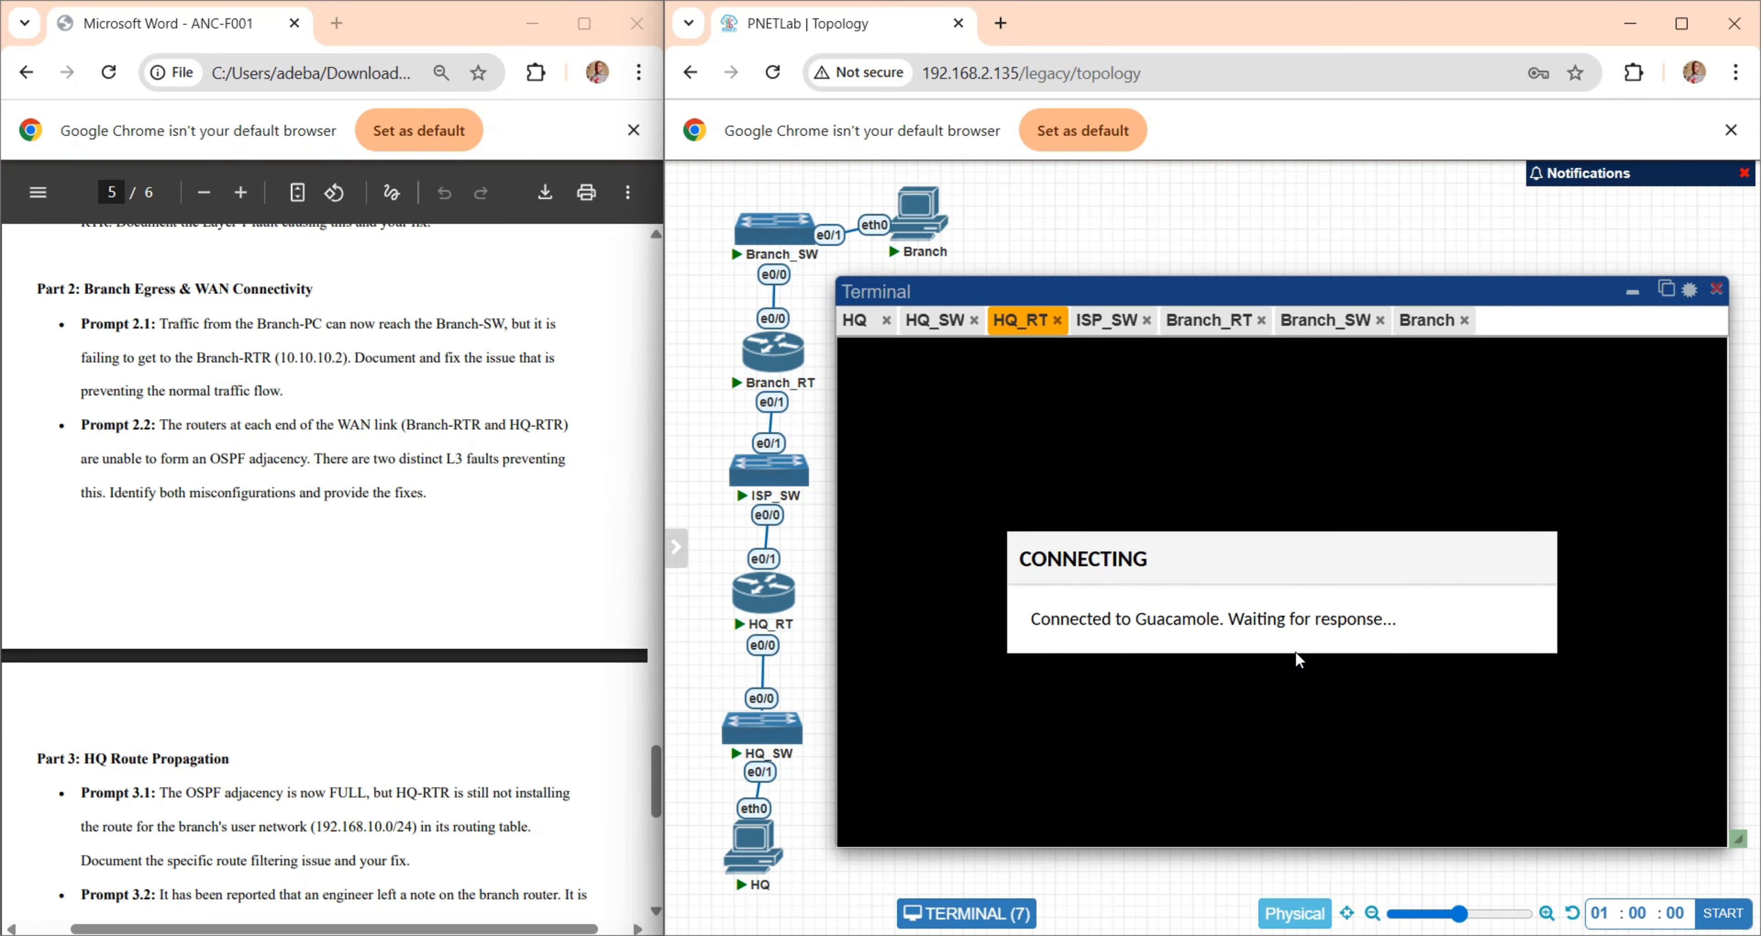
key(Return)
key(Return)
key(Return)
key(Return)
key(Return)
key(Return)
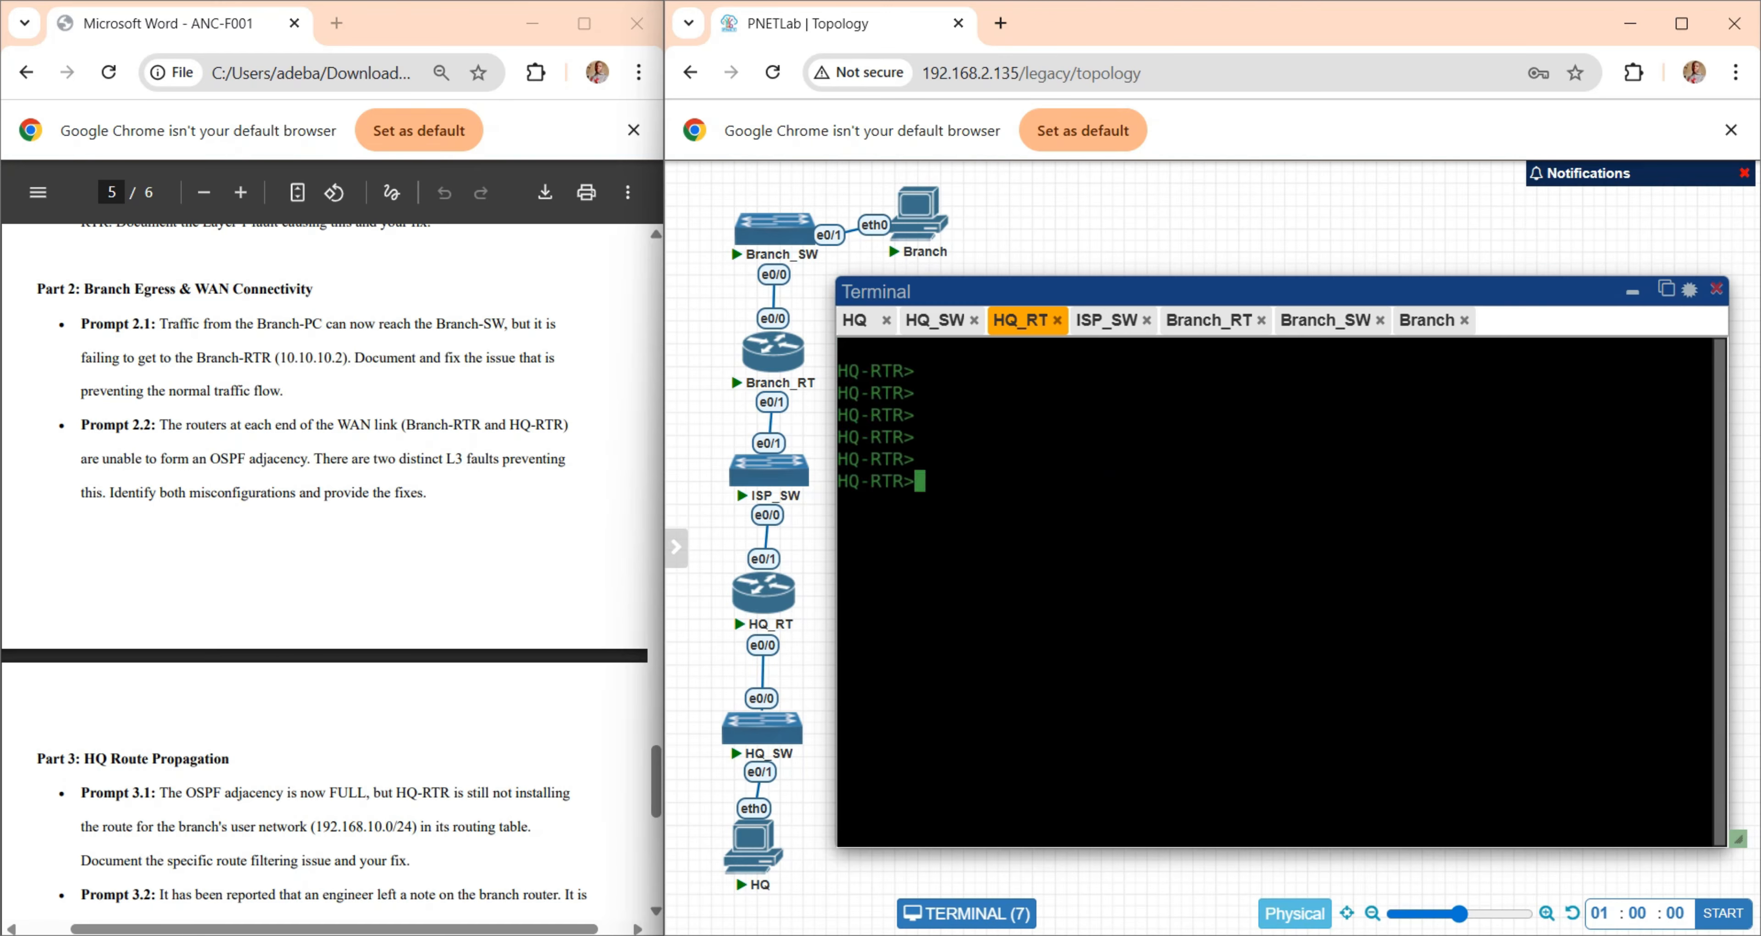
click(1209, 320)
key(Return)
key(Return)
key(Return)
key(Return)
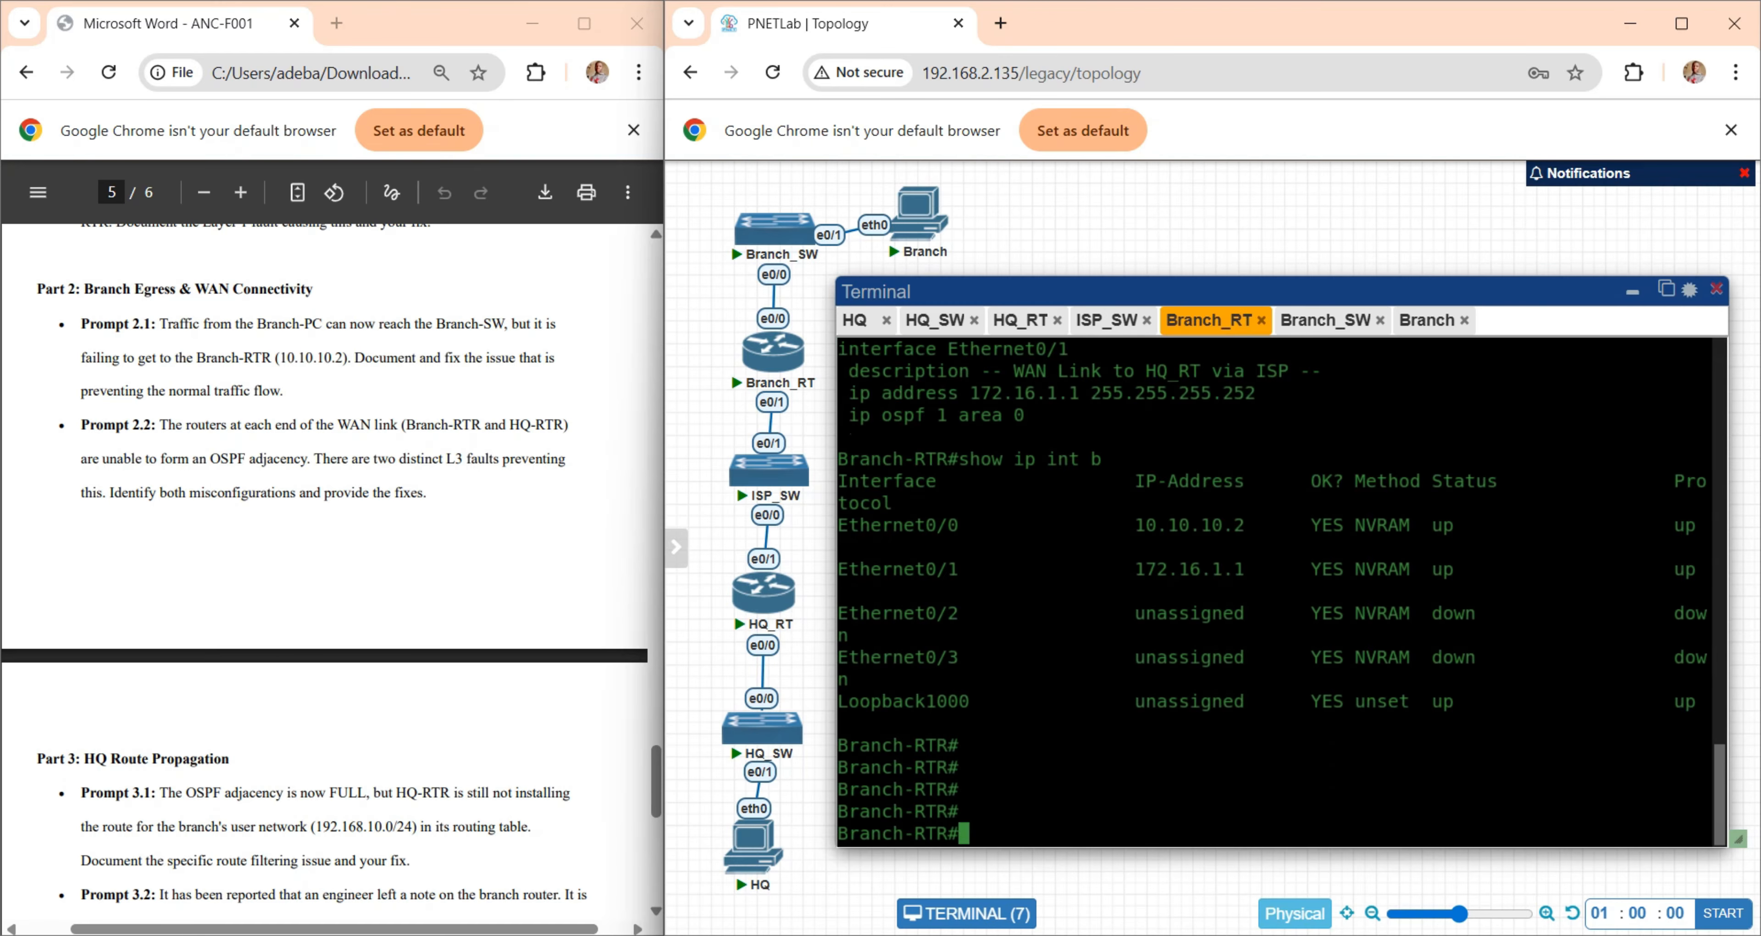
- Return to the HQ-RTR console and enter privileged EXEC mode with "enable"
click(1021, 320)
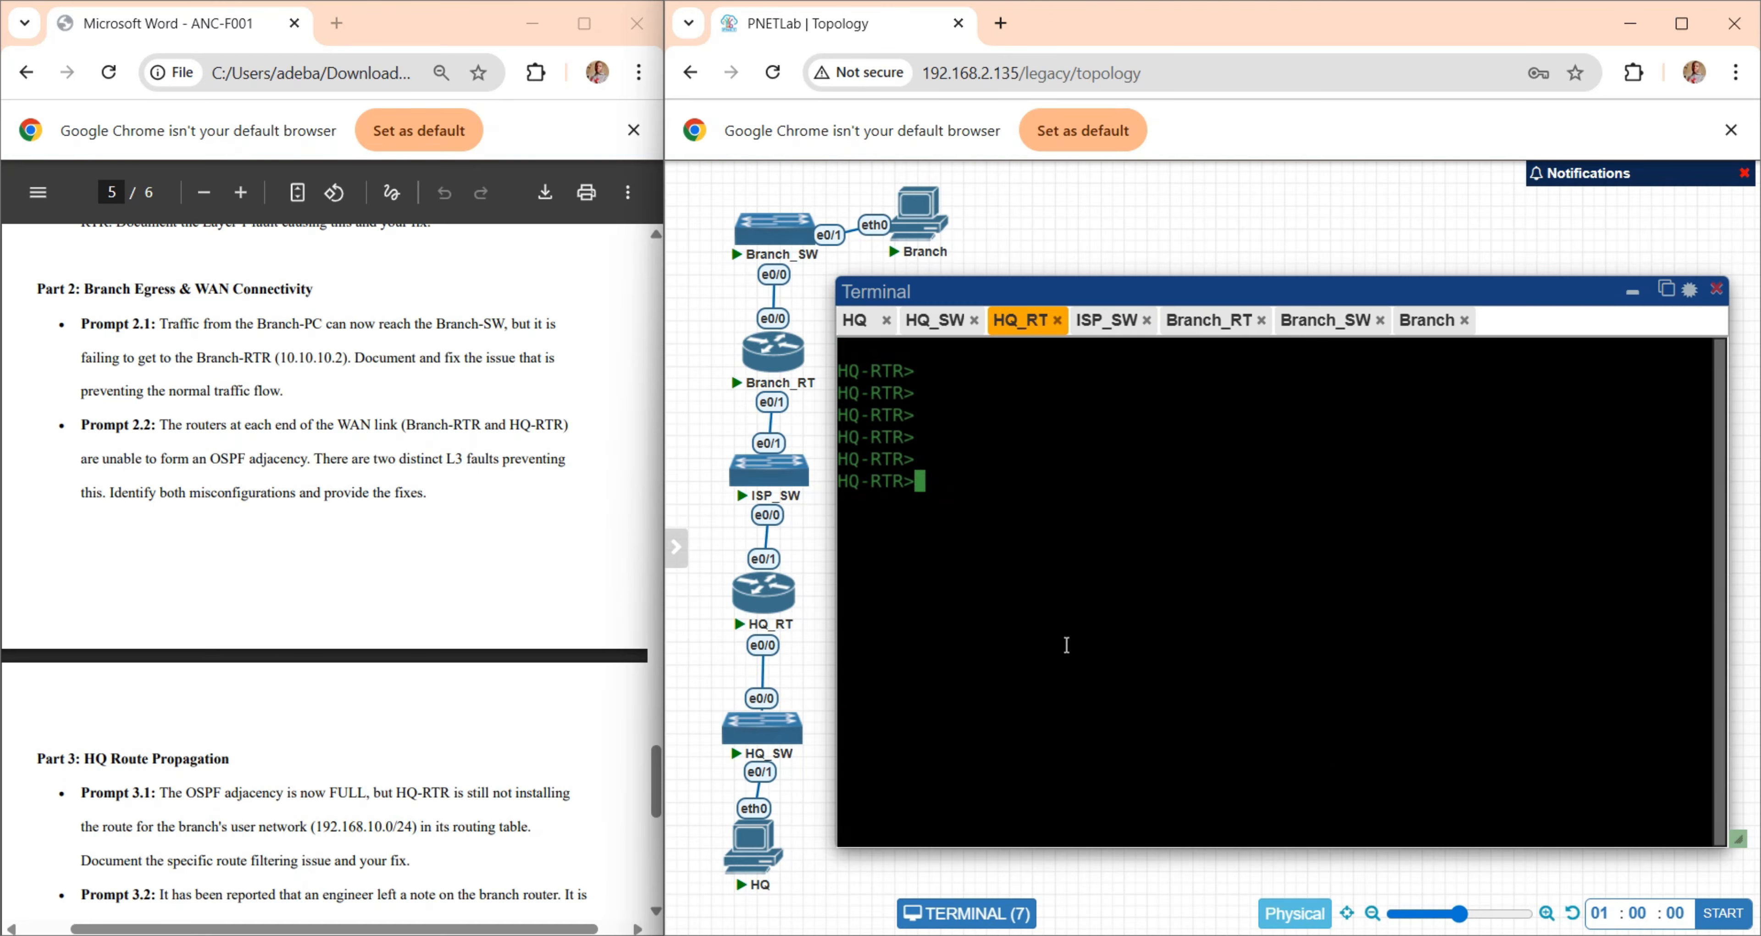
text(en)
key(Tab)
key(Return)
key(Return)
key(Return)
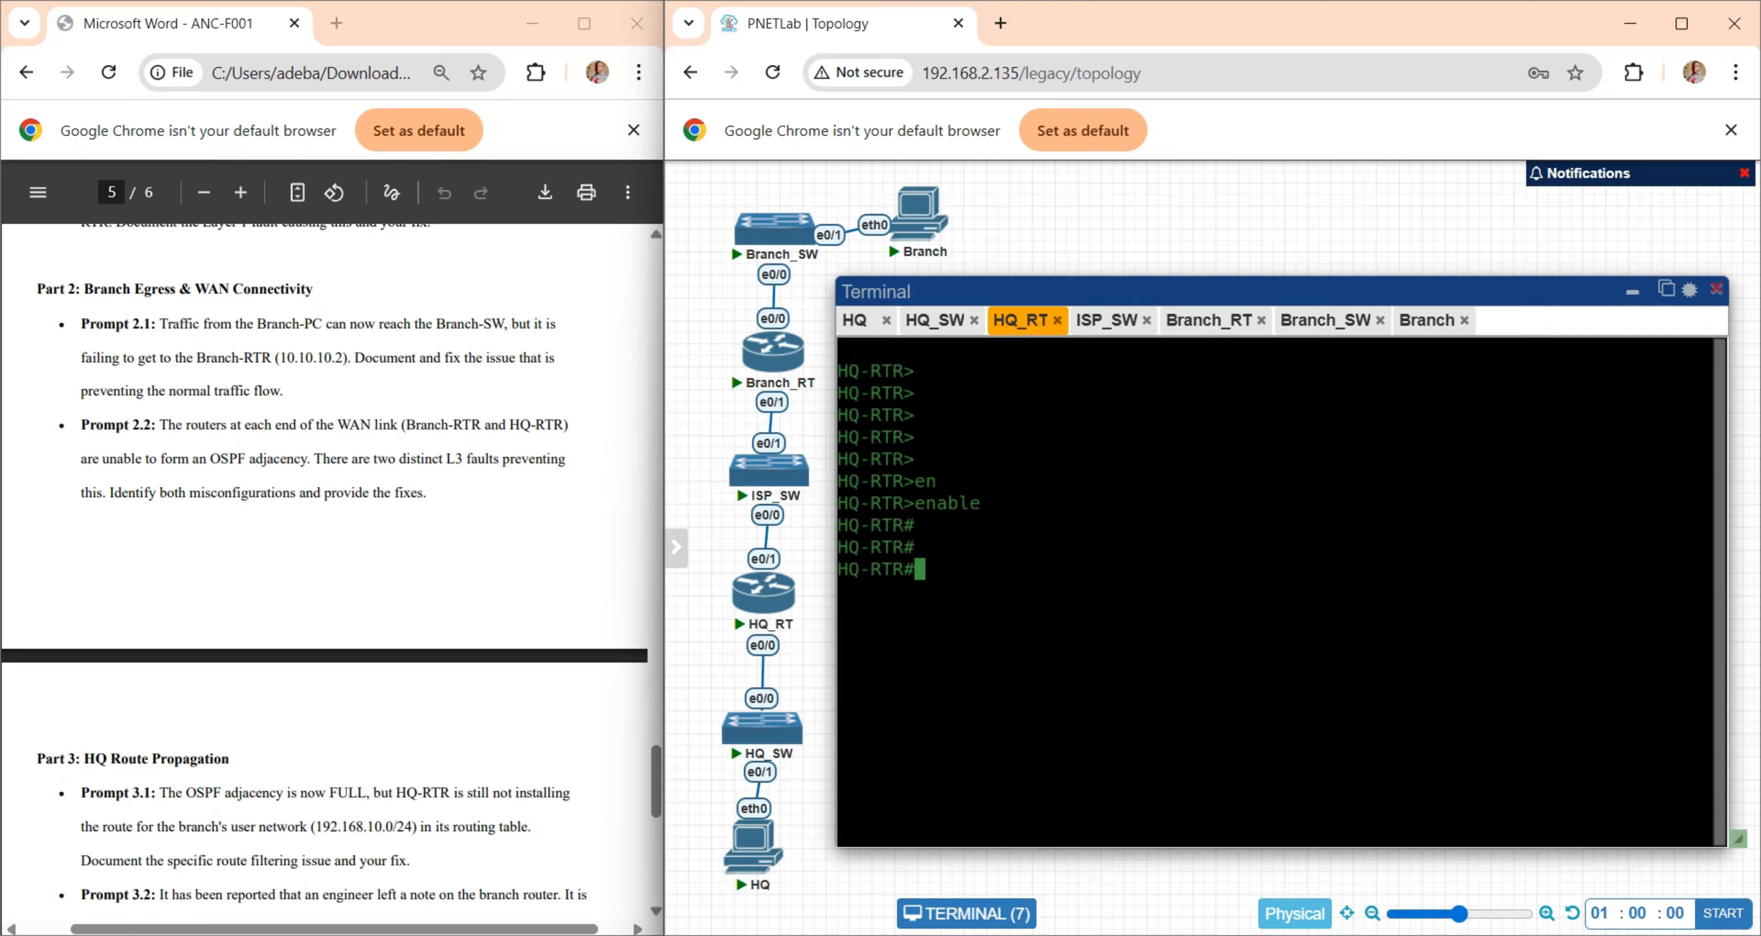
- Check HQ-RTR's OSPF neighbors with "show ip ospf neighbor"
text(SHOW)
key(Tab)
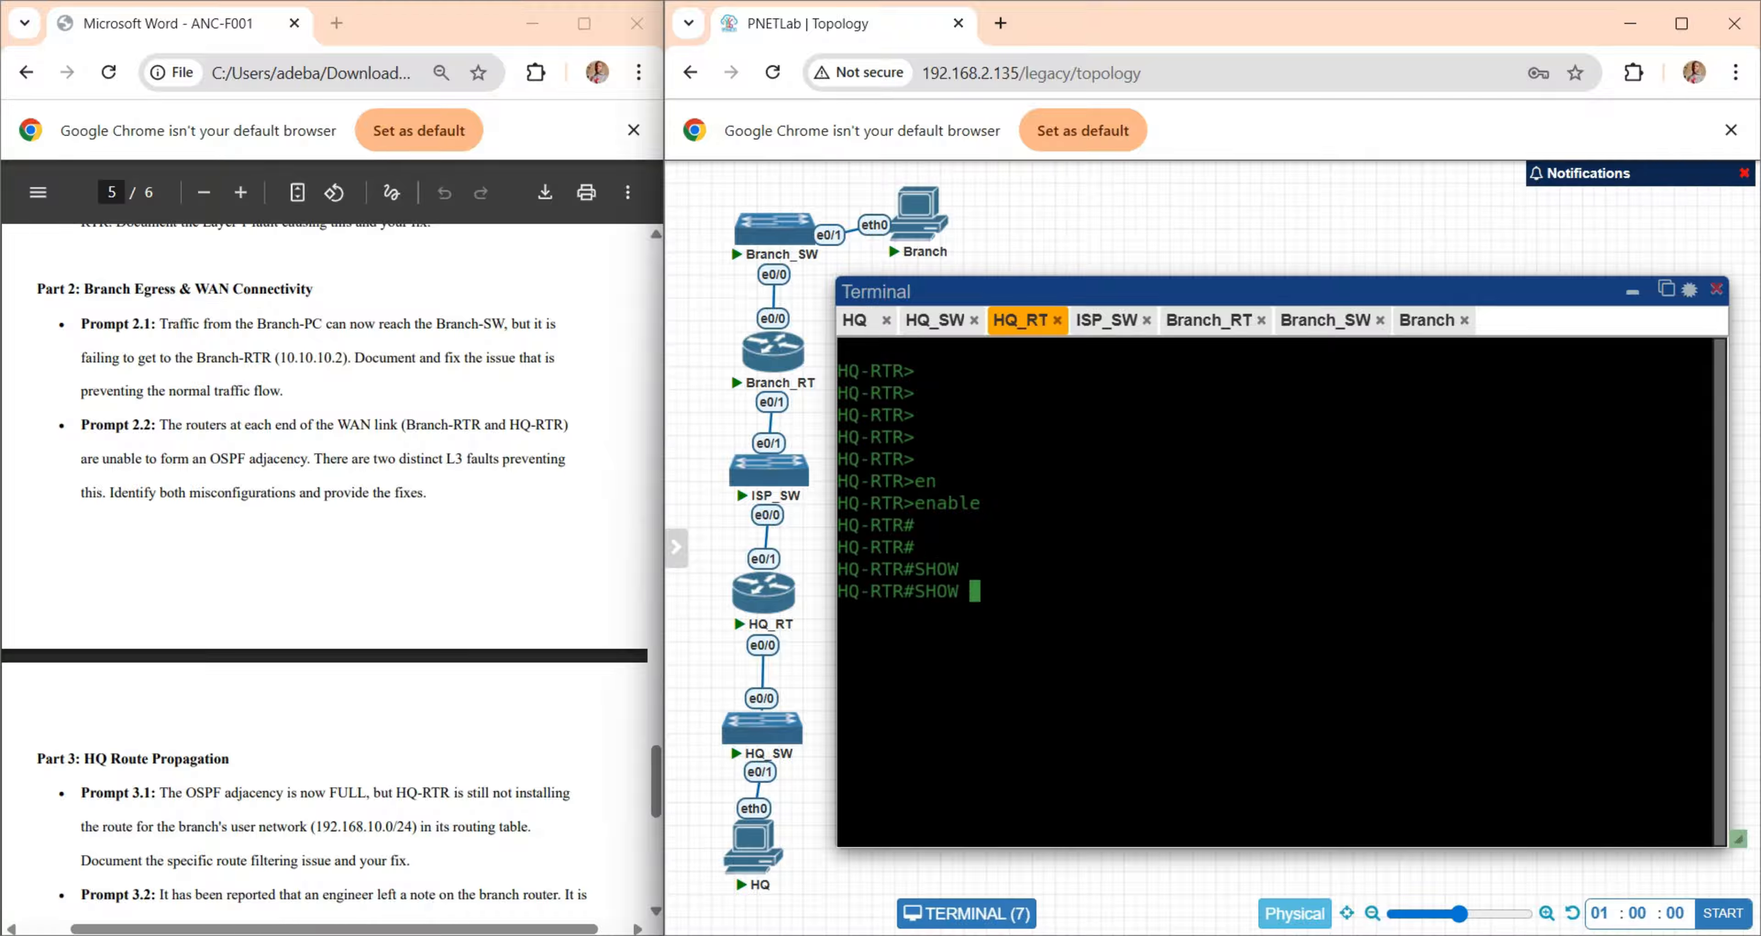
text(ip os)
key(Tab)
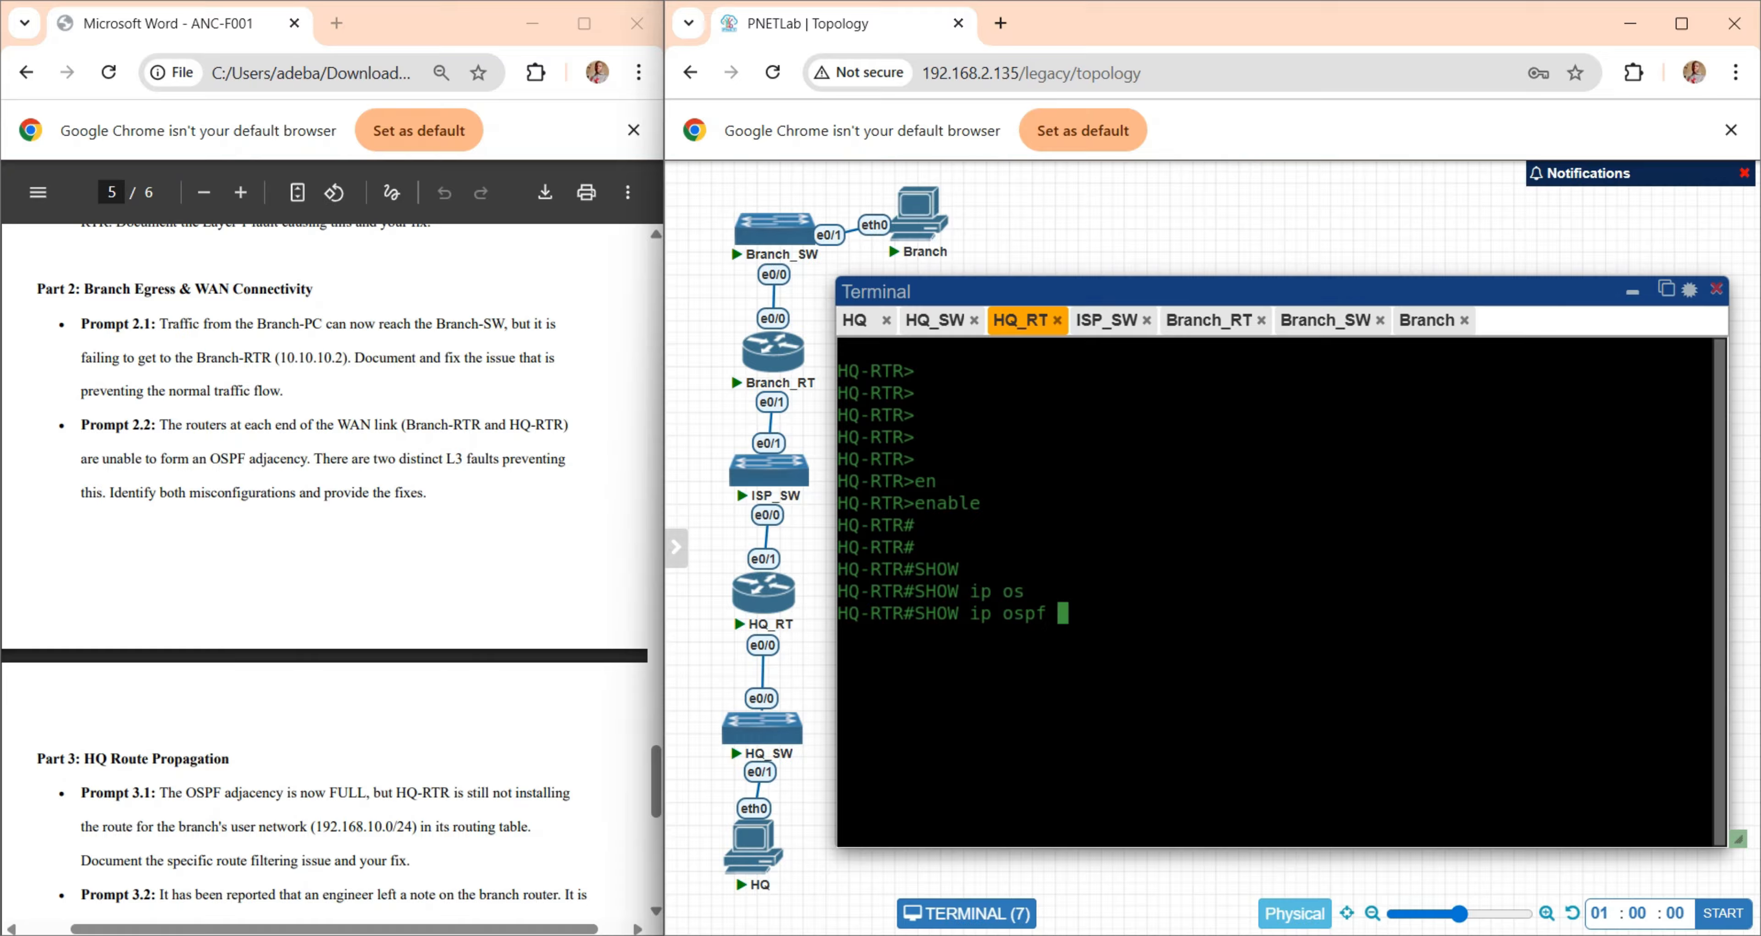
text(ne)
key(Tab)
key(Return)
key(Return)
key(Return)
key(Return)
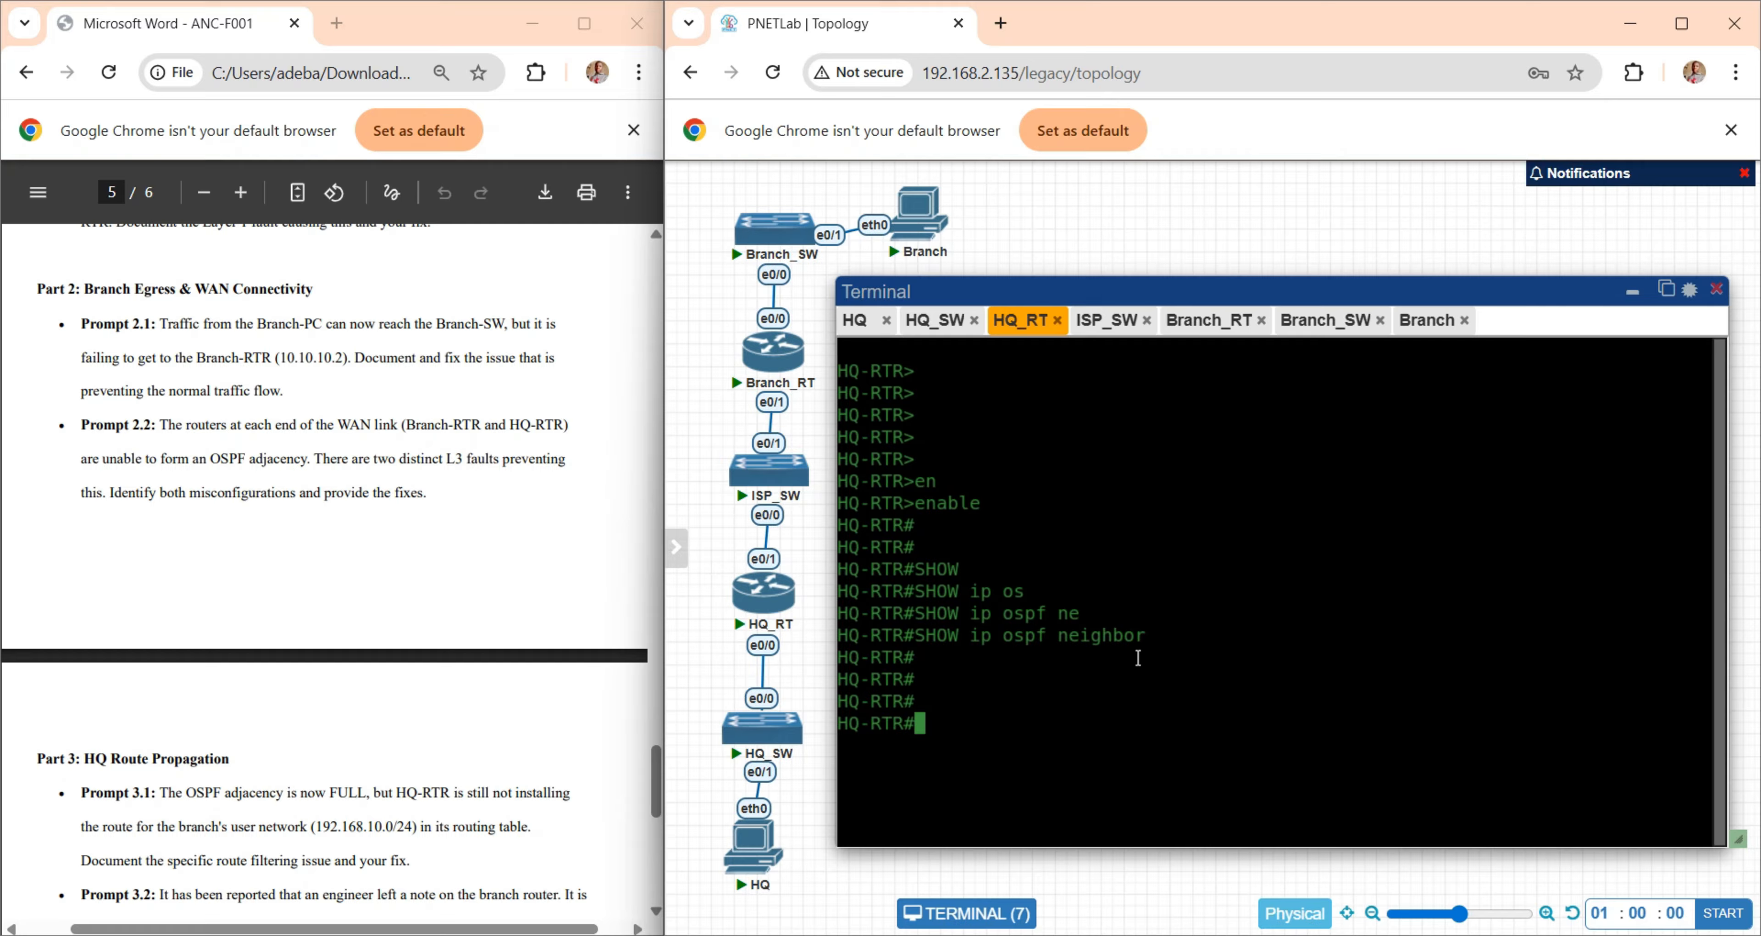
- Display HQ-RTR's OSPF configuration with "show run | section include ospf"
text(show run | sec)
key(Tab)
text(in)
key(Tab)
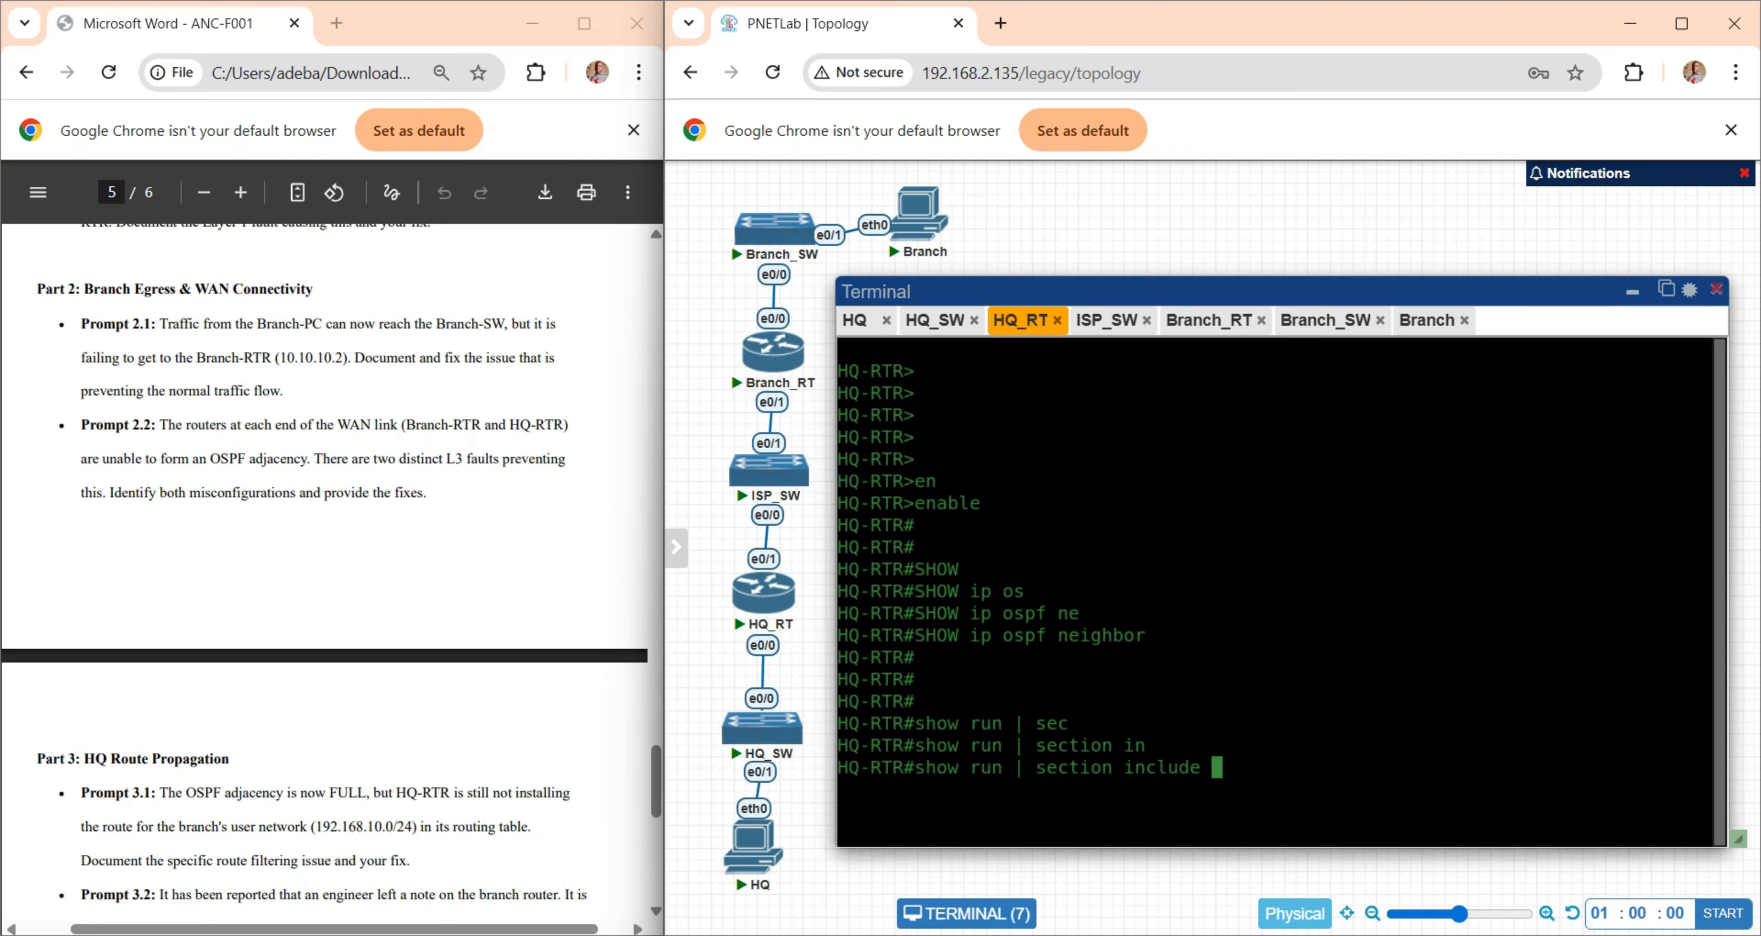
text(os)
key(Tab)
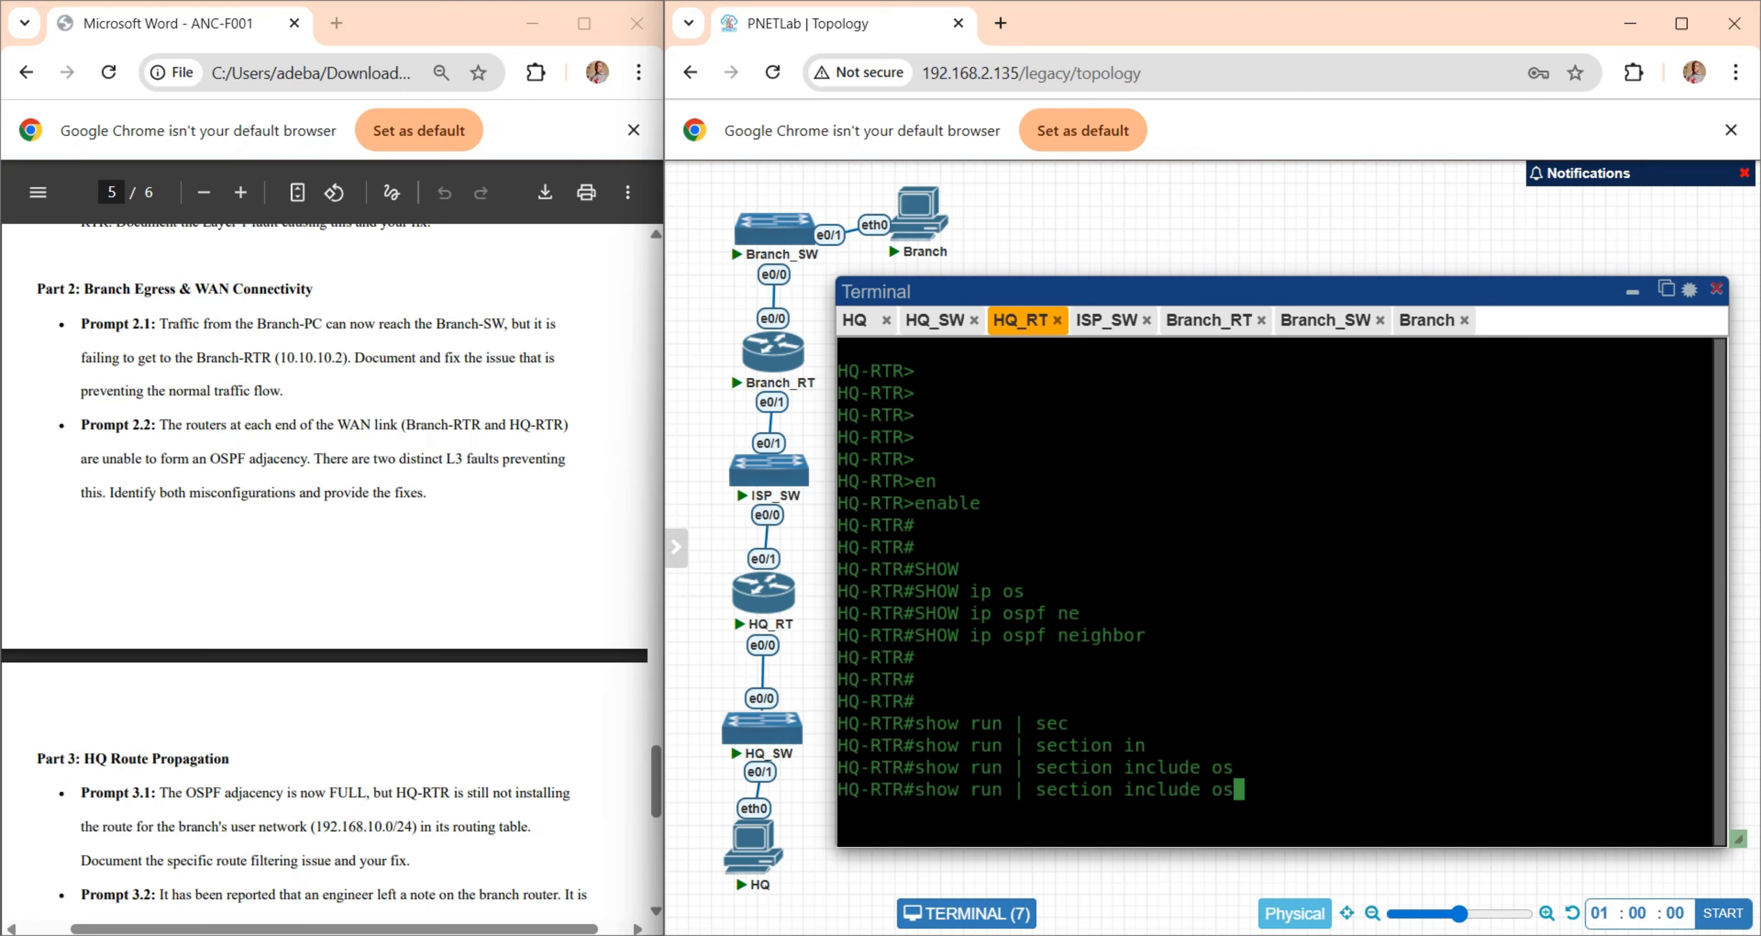
text(pf)
key(Return)
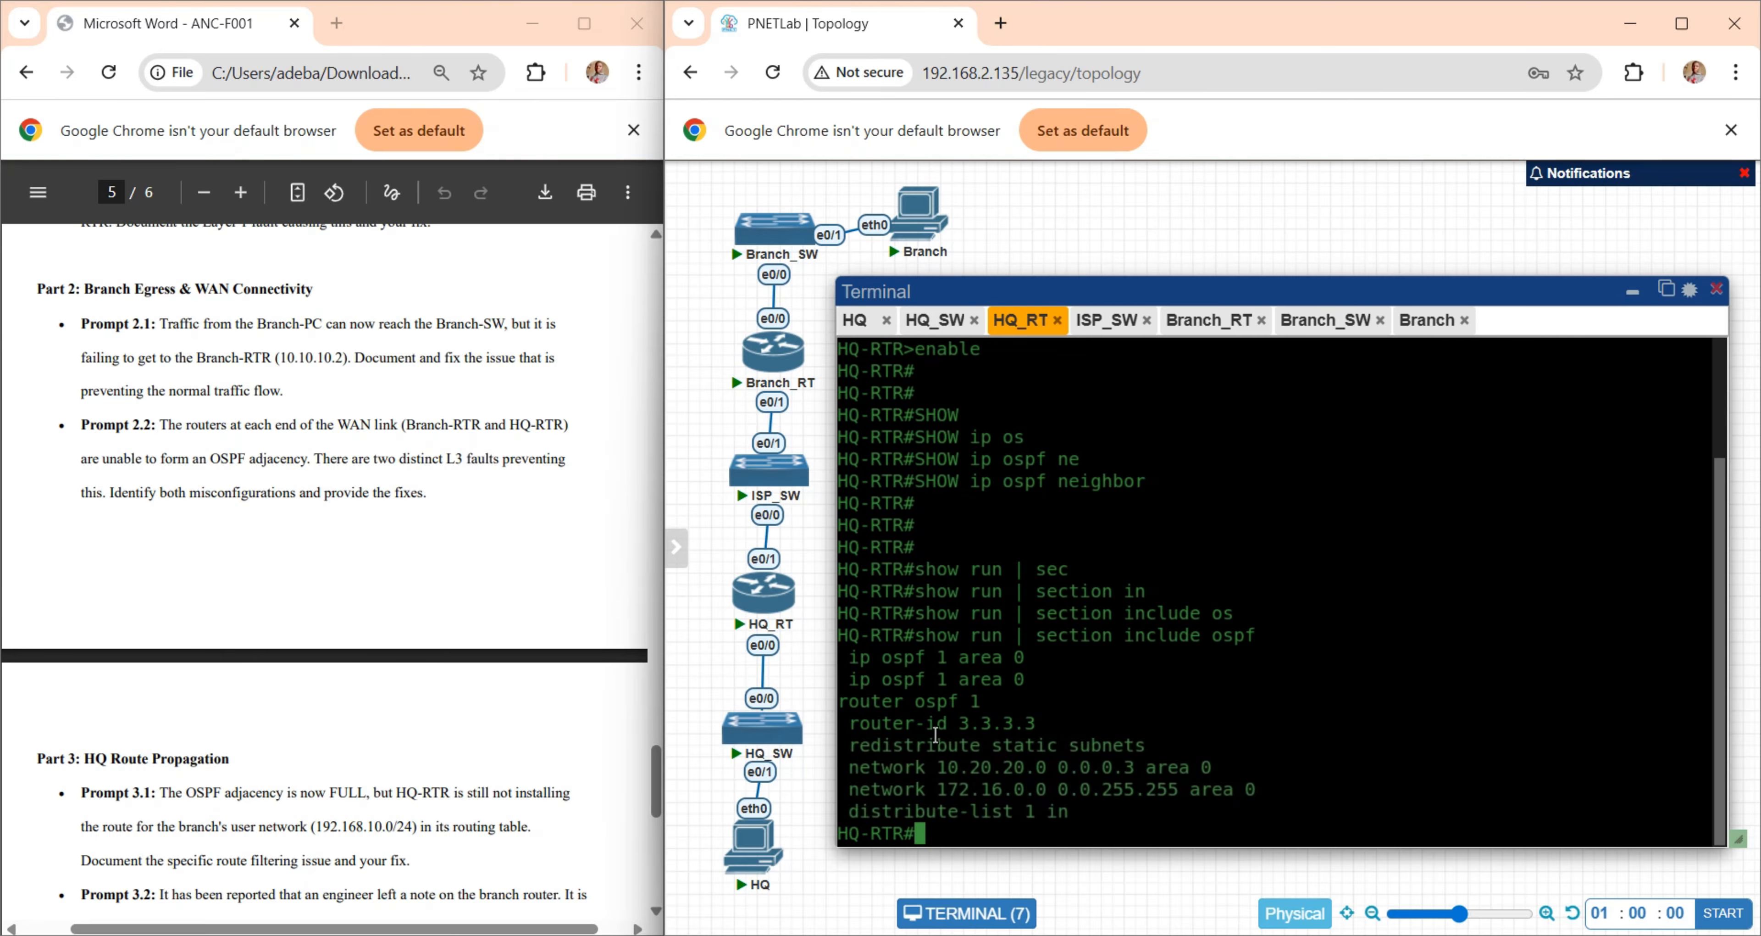
- Display Branch-RTR's OSPF configuration with "show run | section include ospf" and examine the passive-interface line
click(1209, 321)
text(show r)
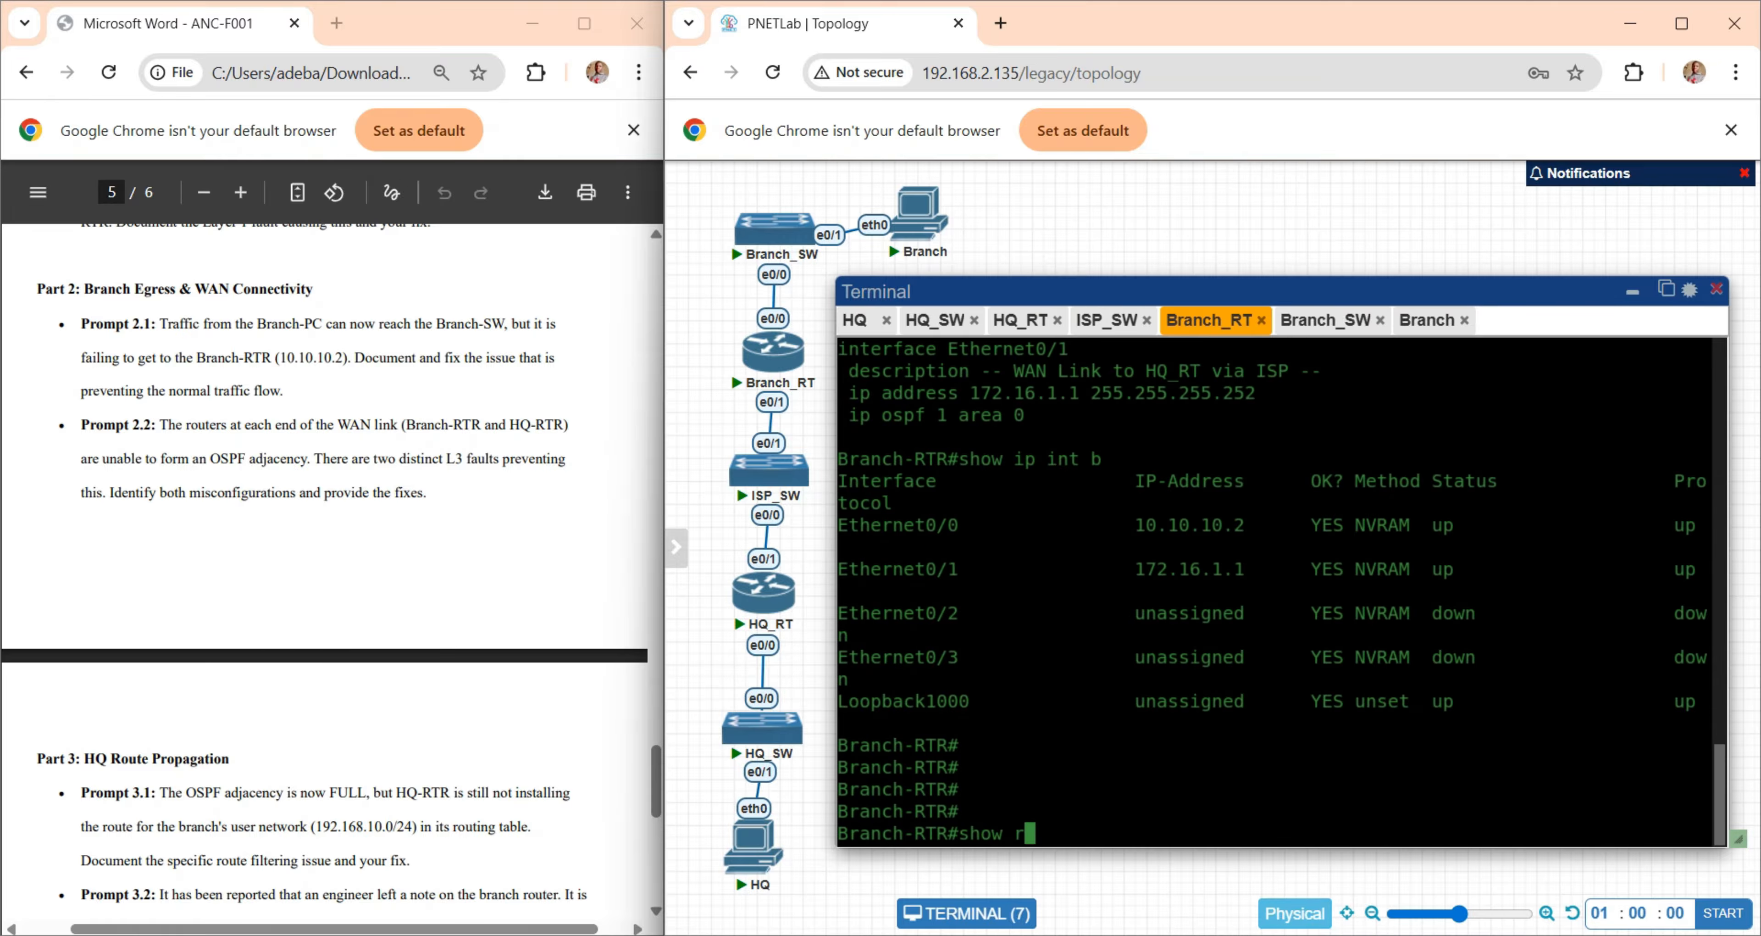
text(un |  sec)
key(Tab)
text(in)
key(Tab)
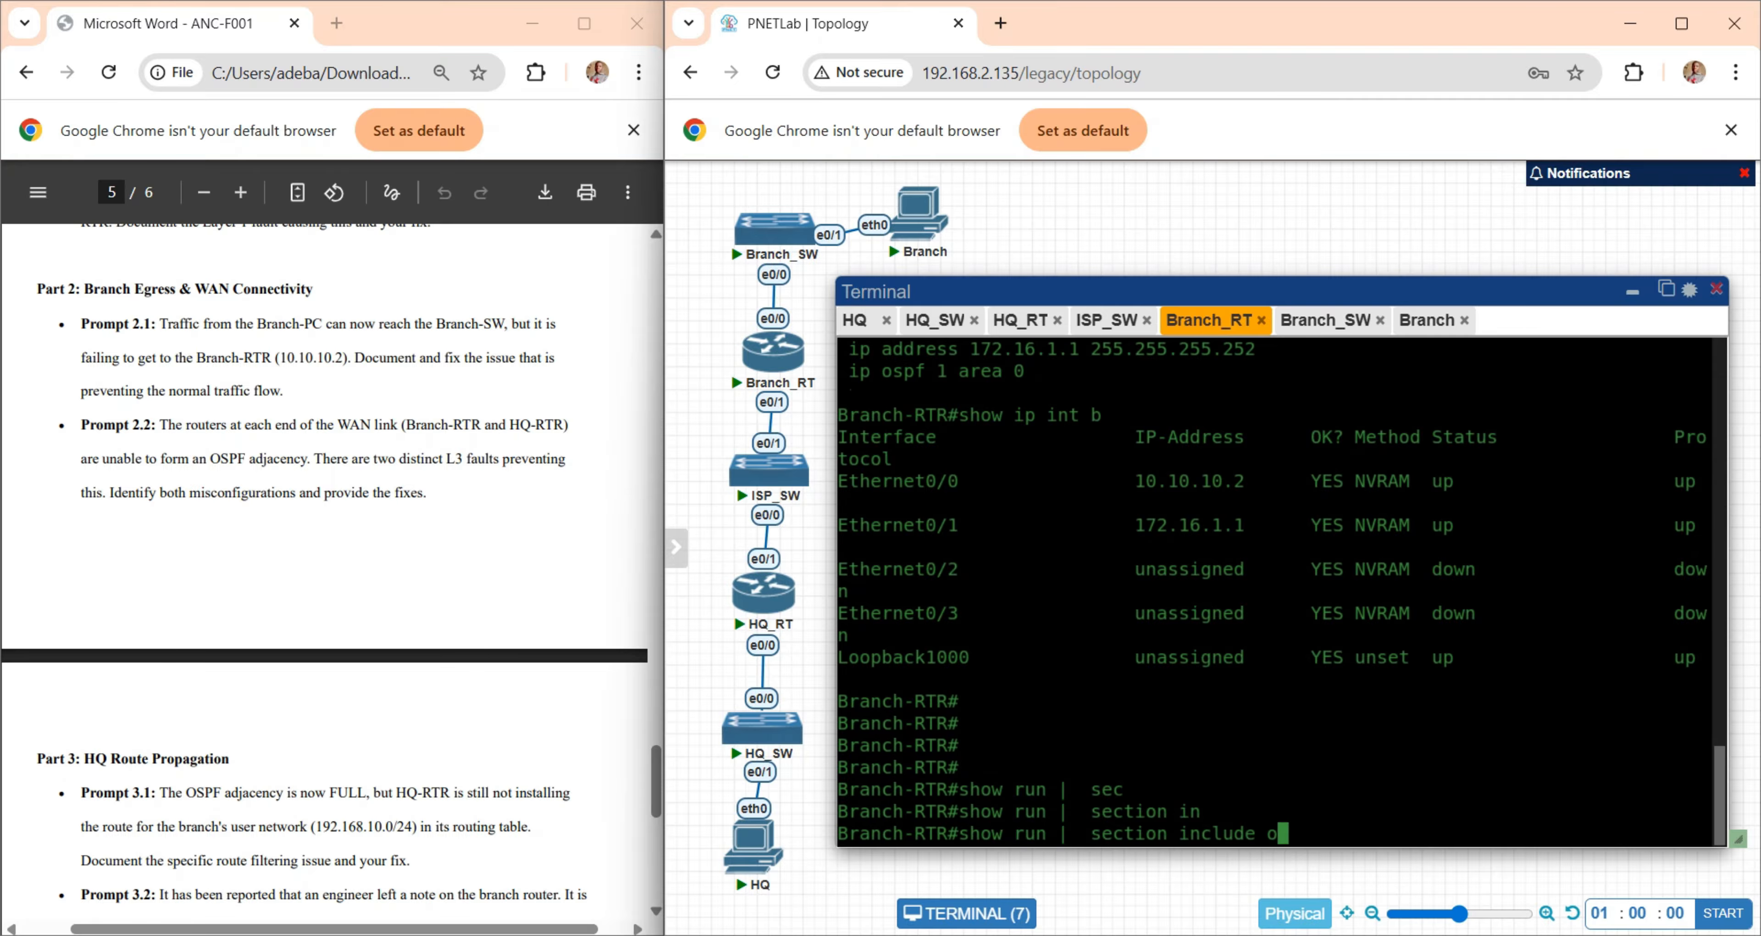
text(ospf)
key(Return)
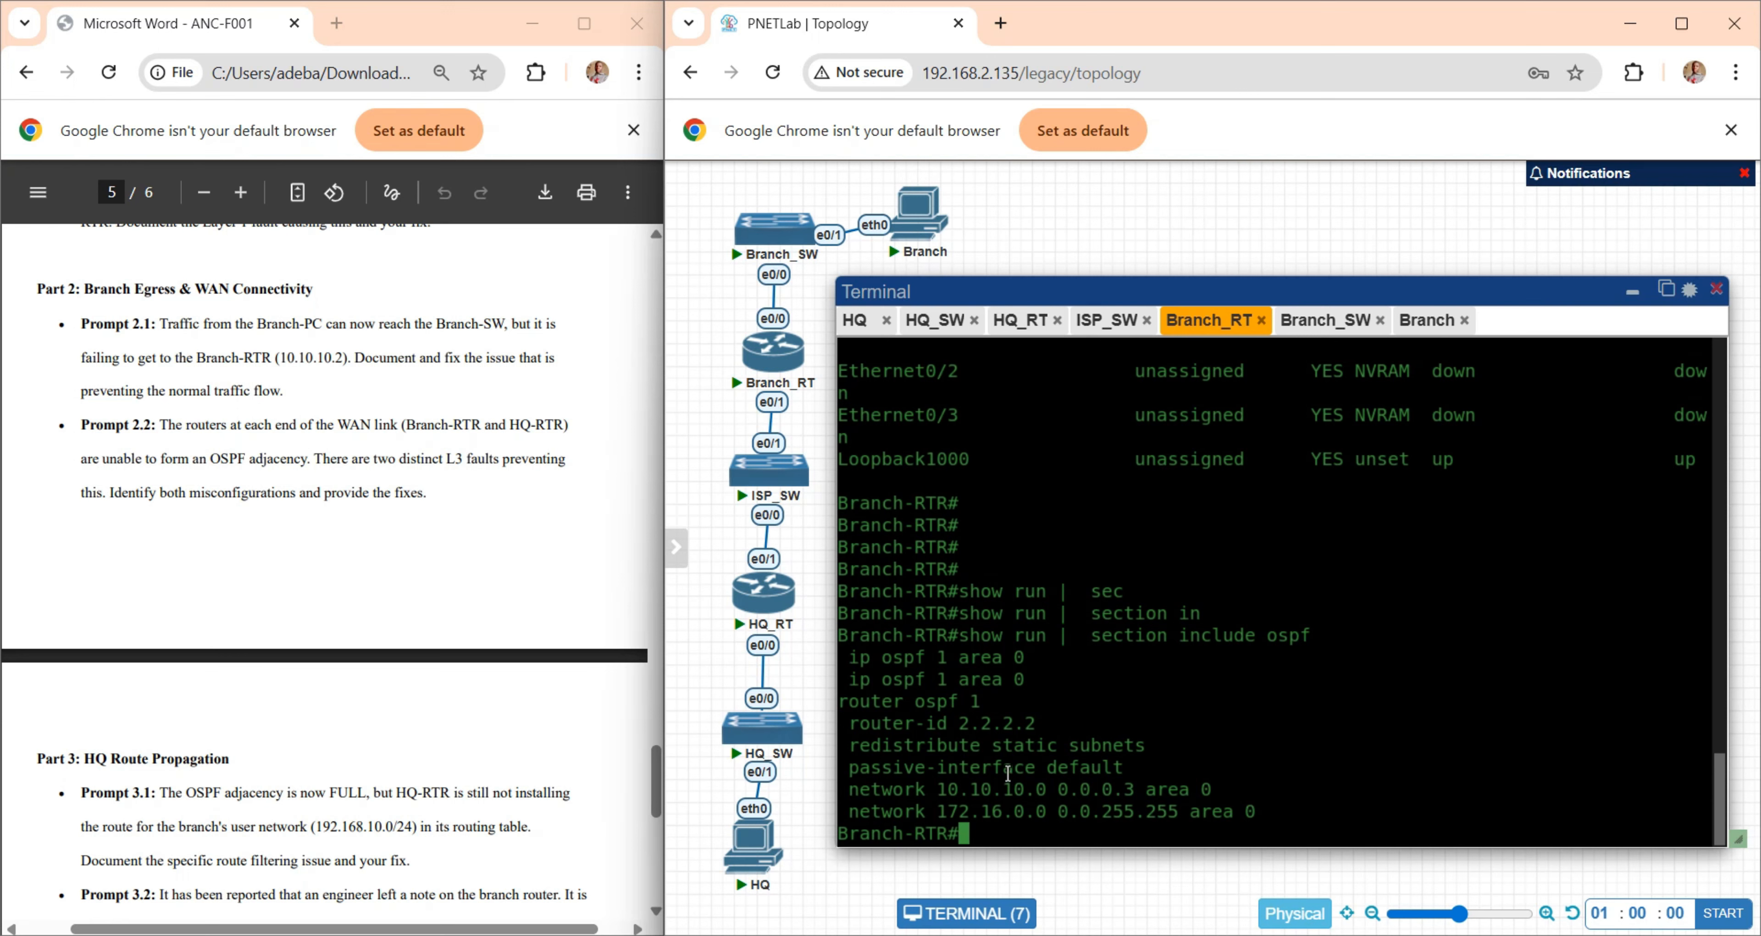
drag(844, 769, 1119, 767)
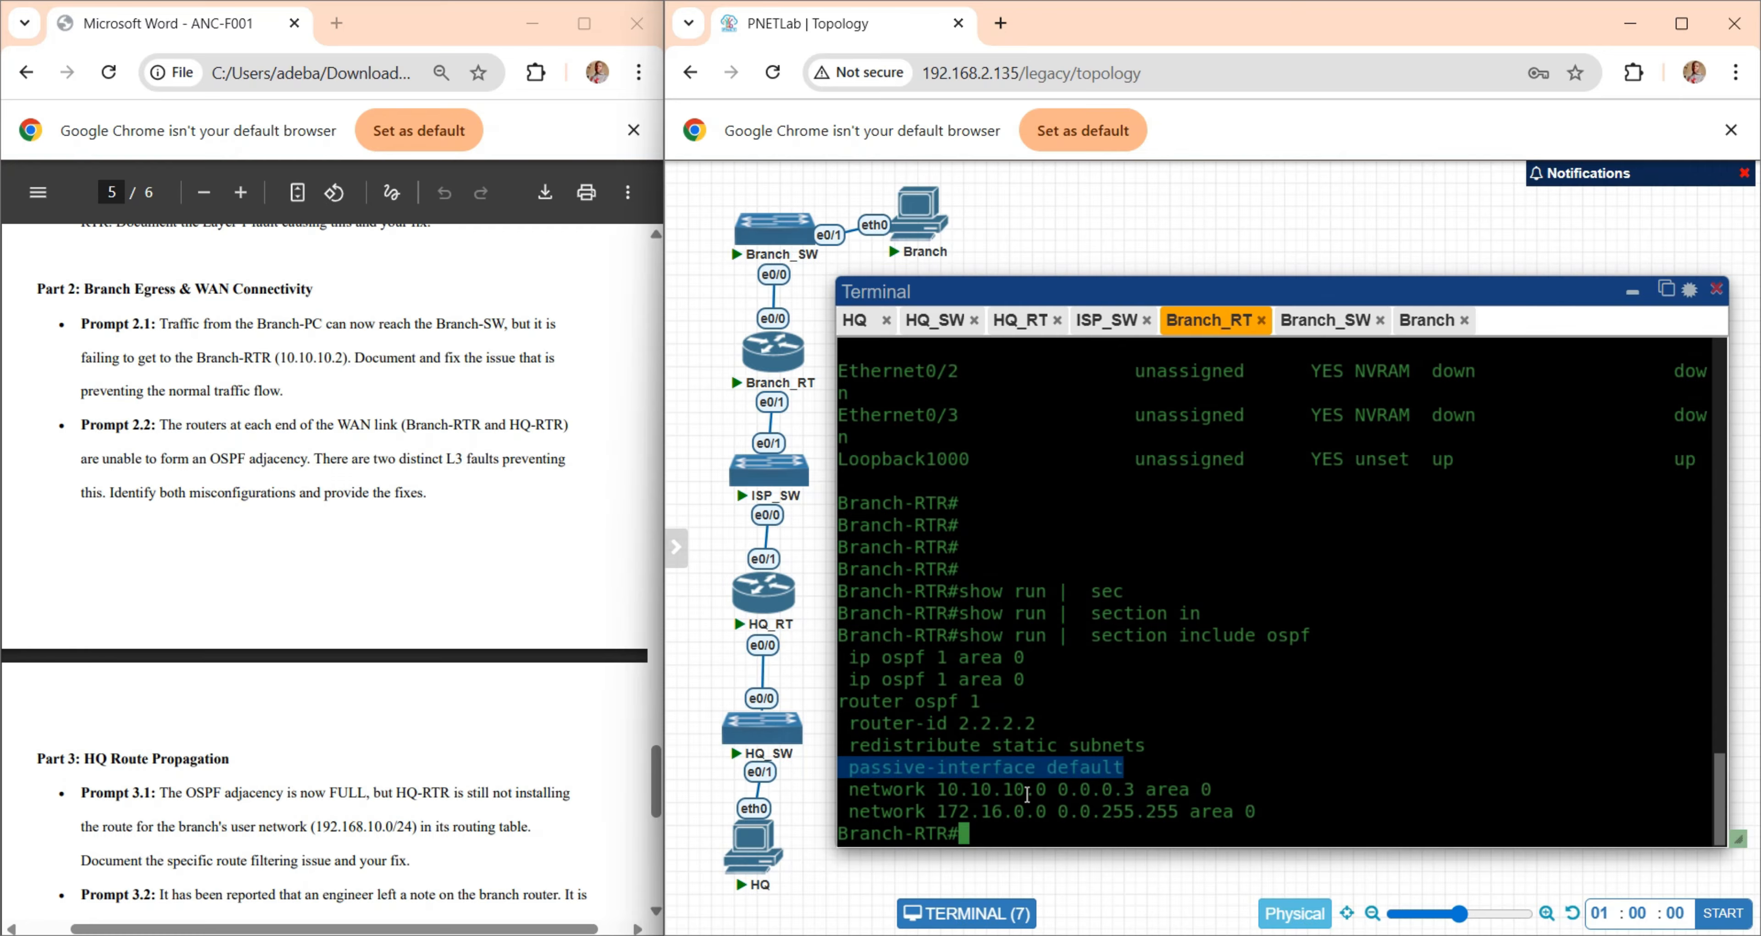
click(1007, 795)
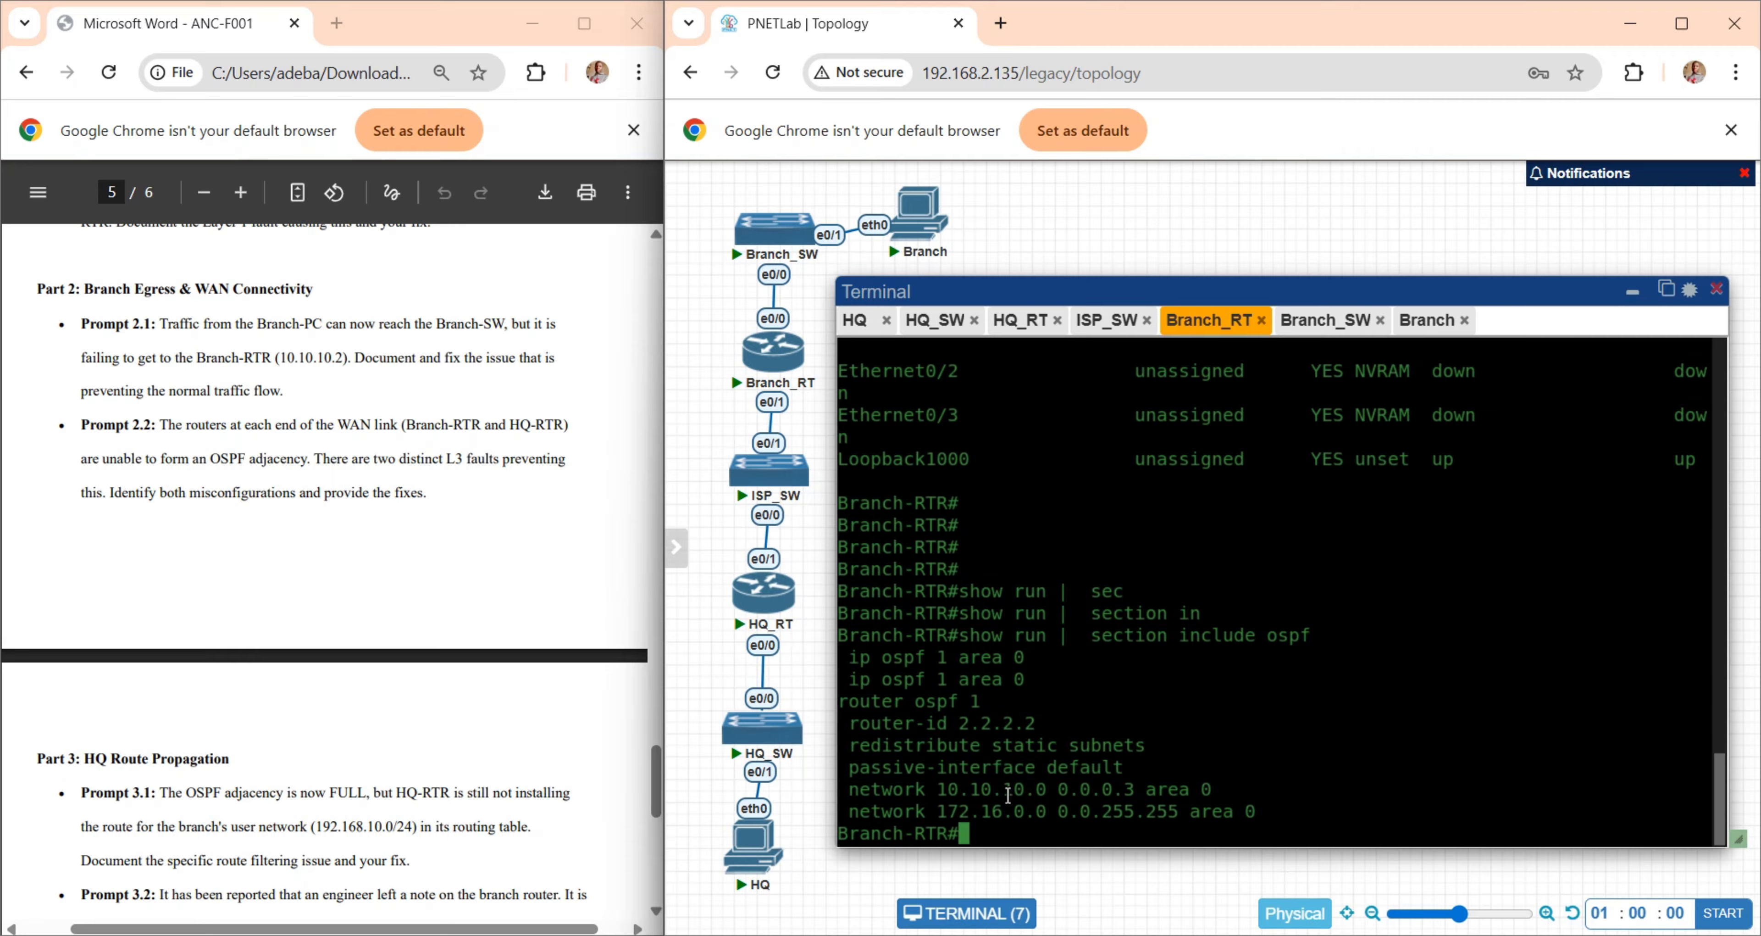
- Enter global configuration mode on Branch-RTR and open OSPF process 1 with "router ospf 1"
text(conf t)
key(Return)
key(Return)
key(Return)
text(router )
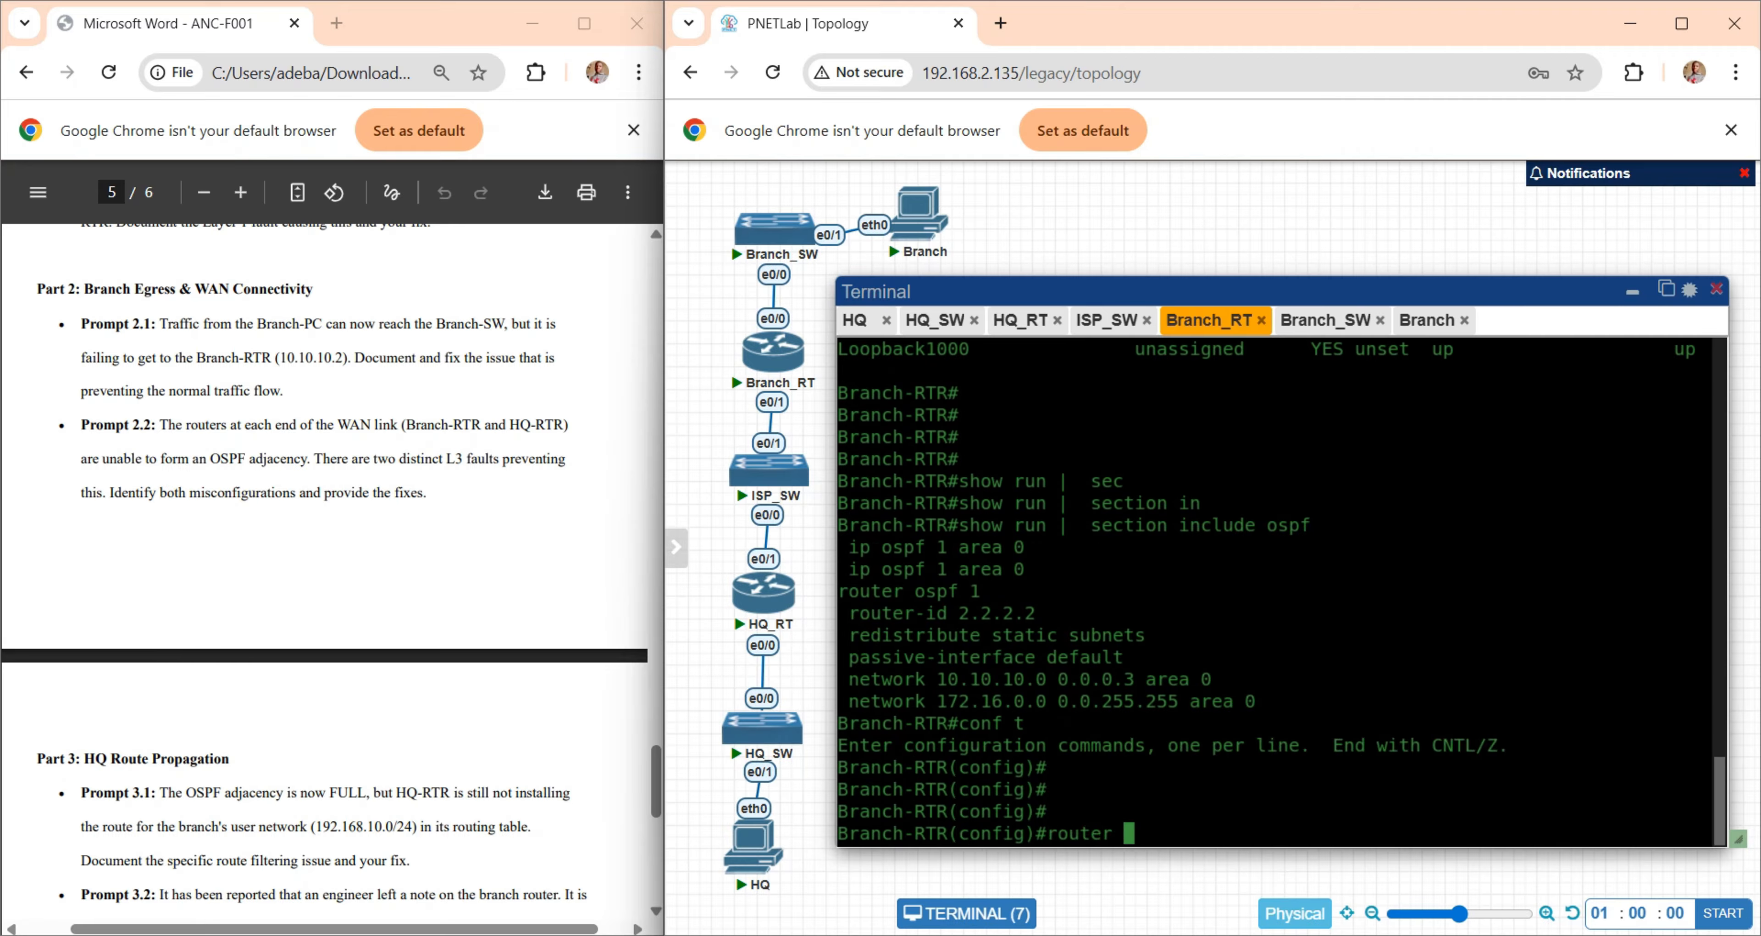
text(ospf 1)
key(Return)
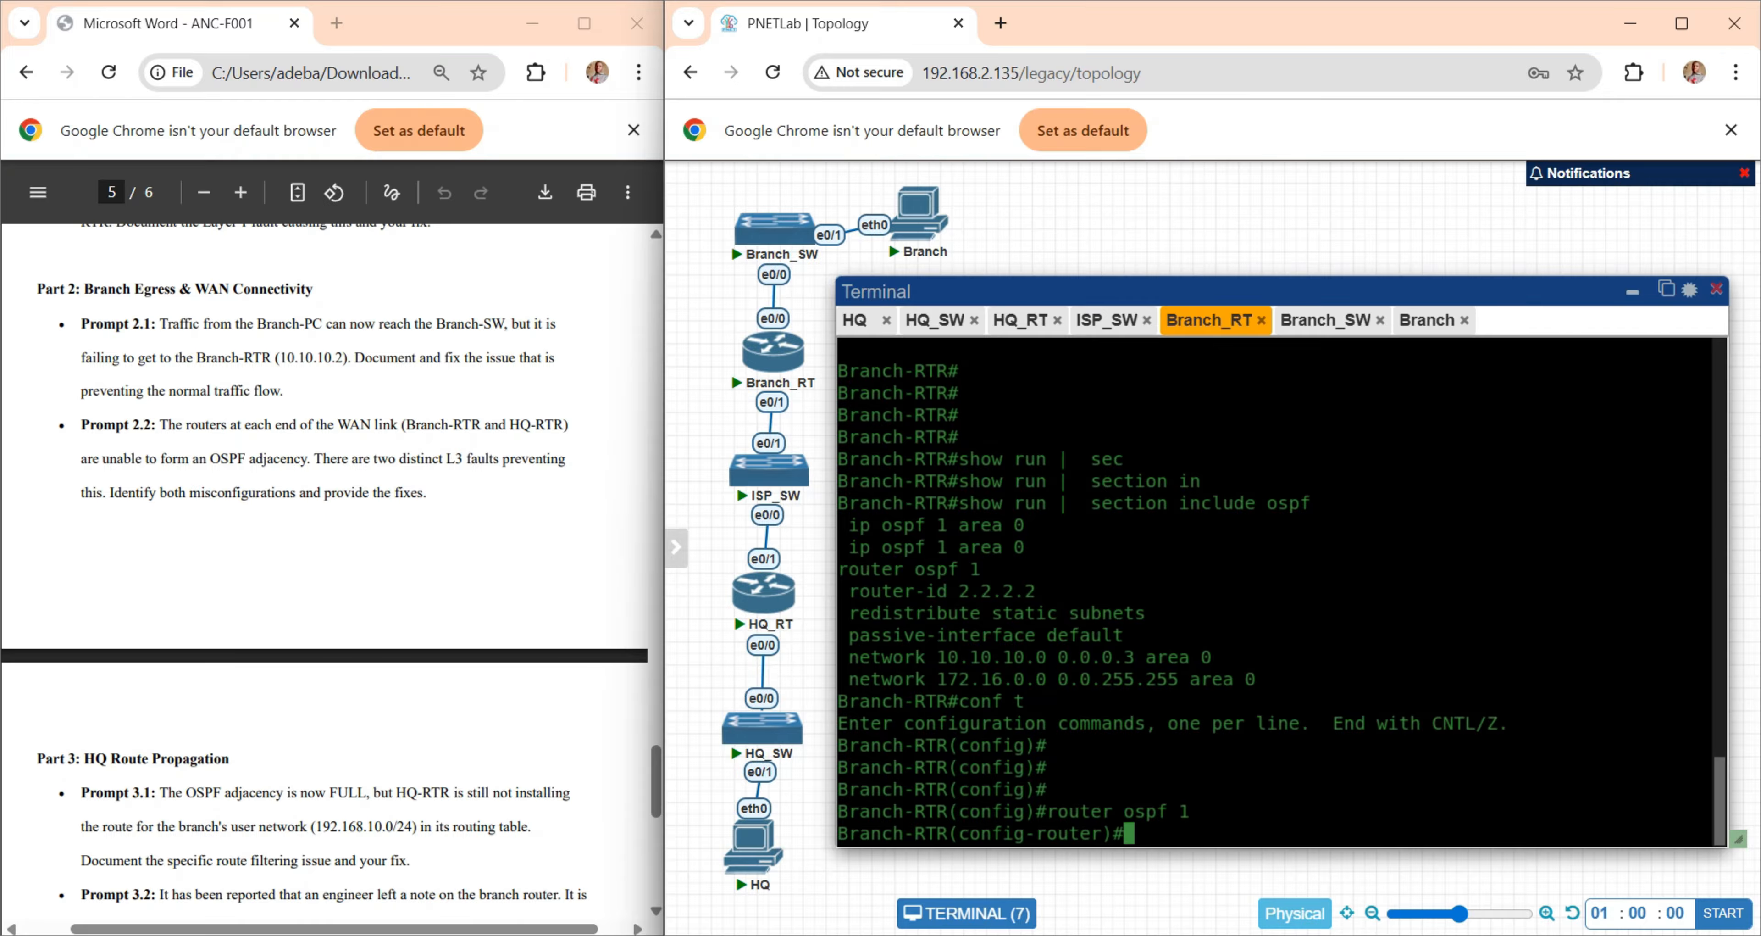
- Remove the default passive-interface setting from Branch-RTR's OSPF process with "no passive-interface default"
text(no pa)
key(Tab)
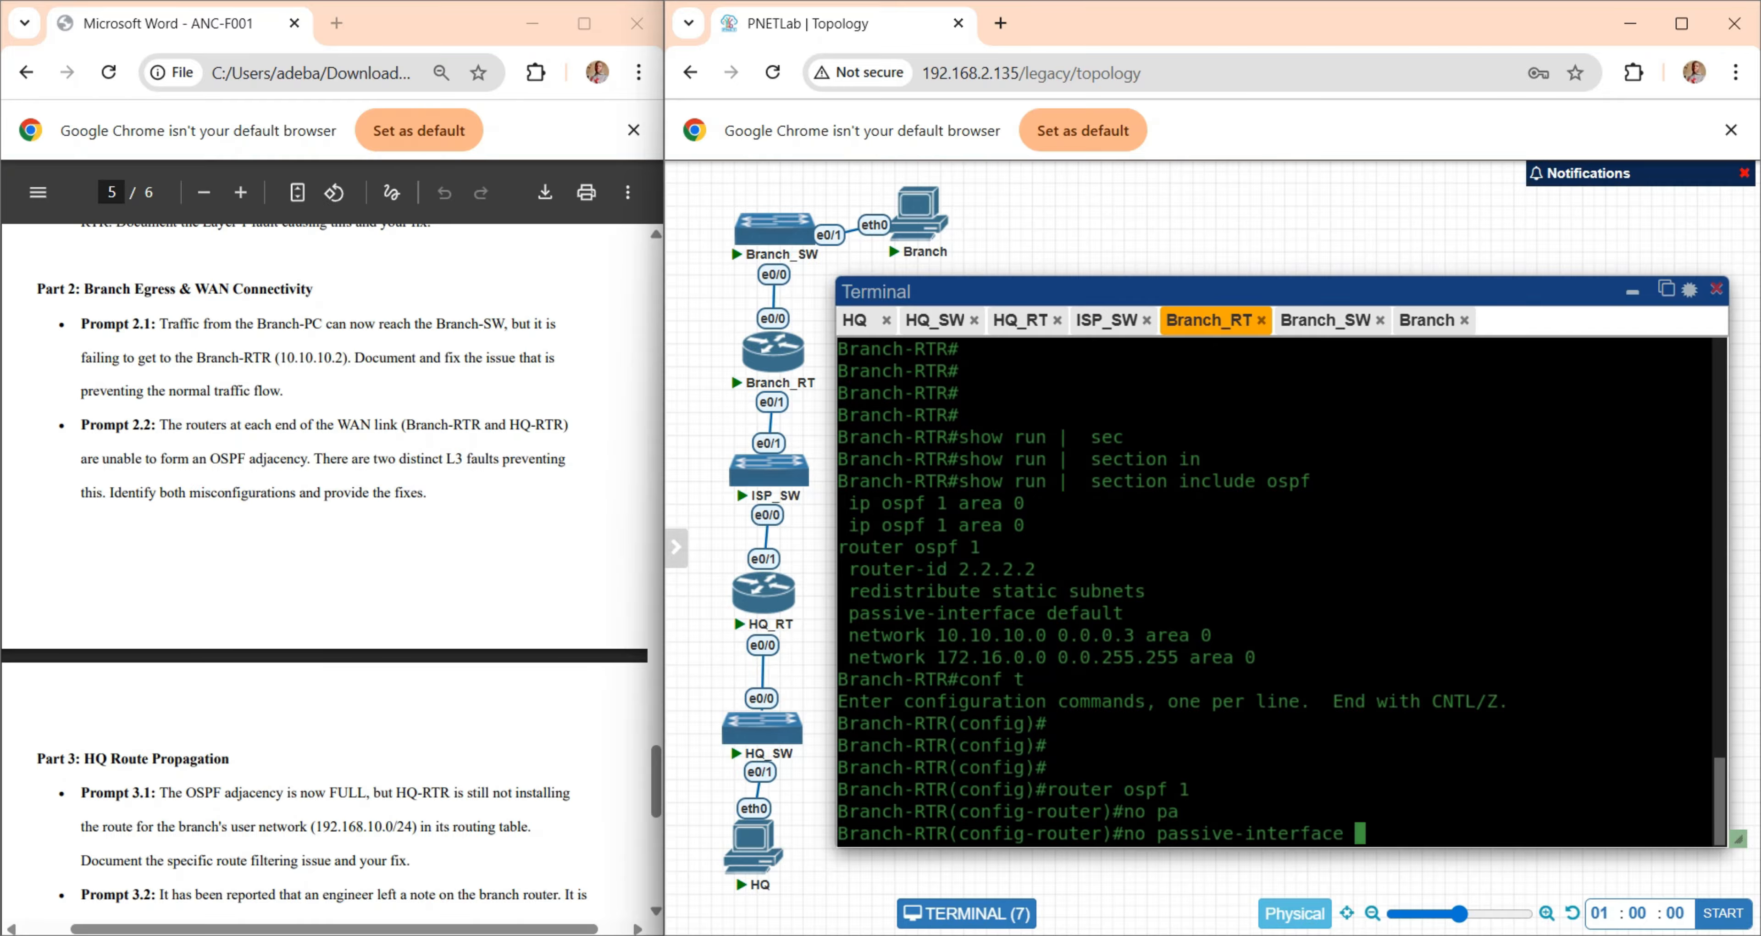
text(?)
key(space)
text(de)
key(Tab)
key(Return)
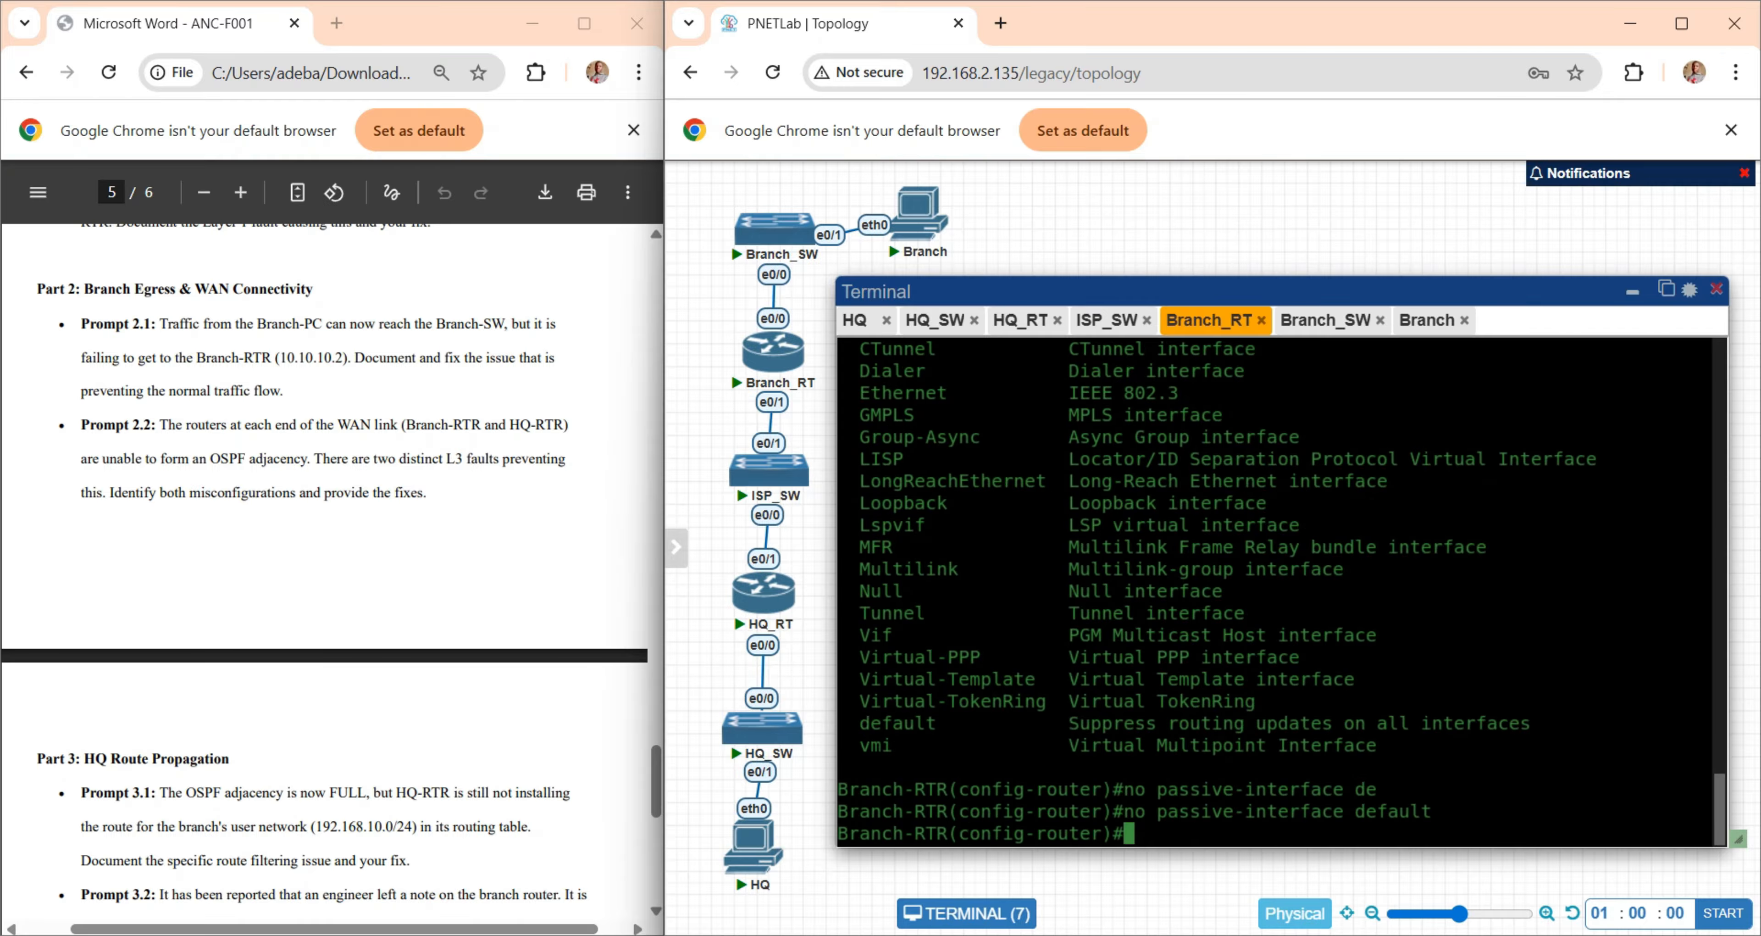
key(Return)
key(Return)
key(Return)
key(Return)
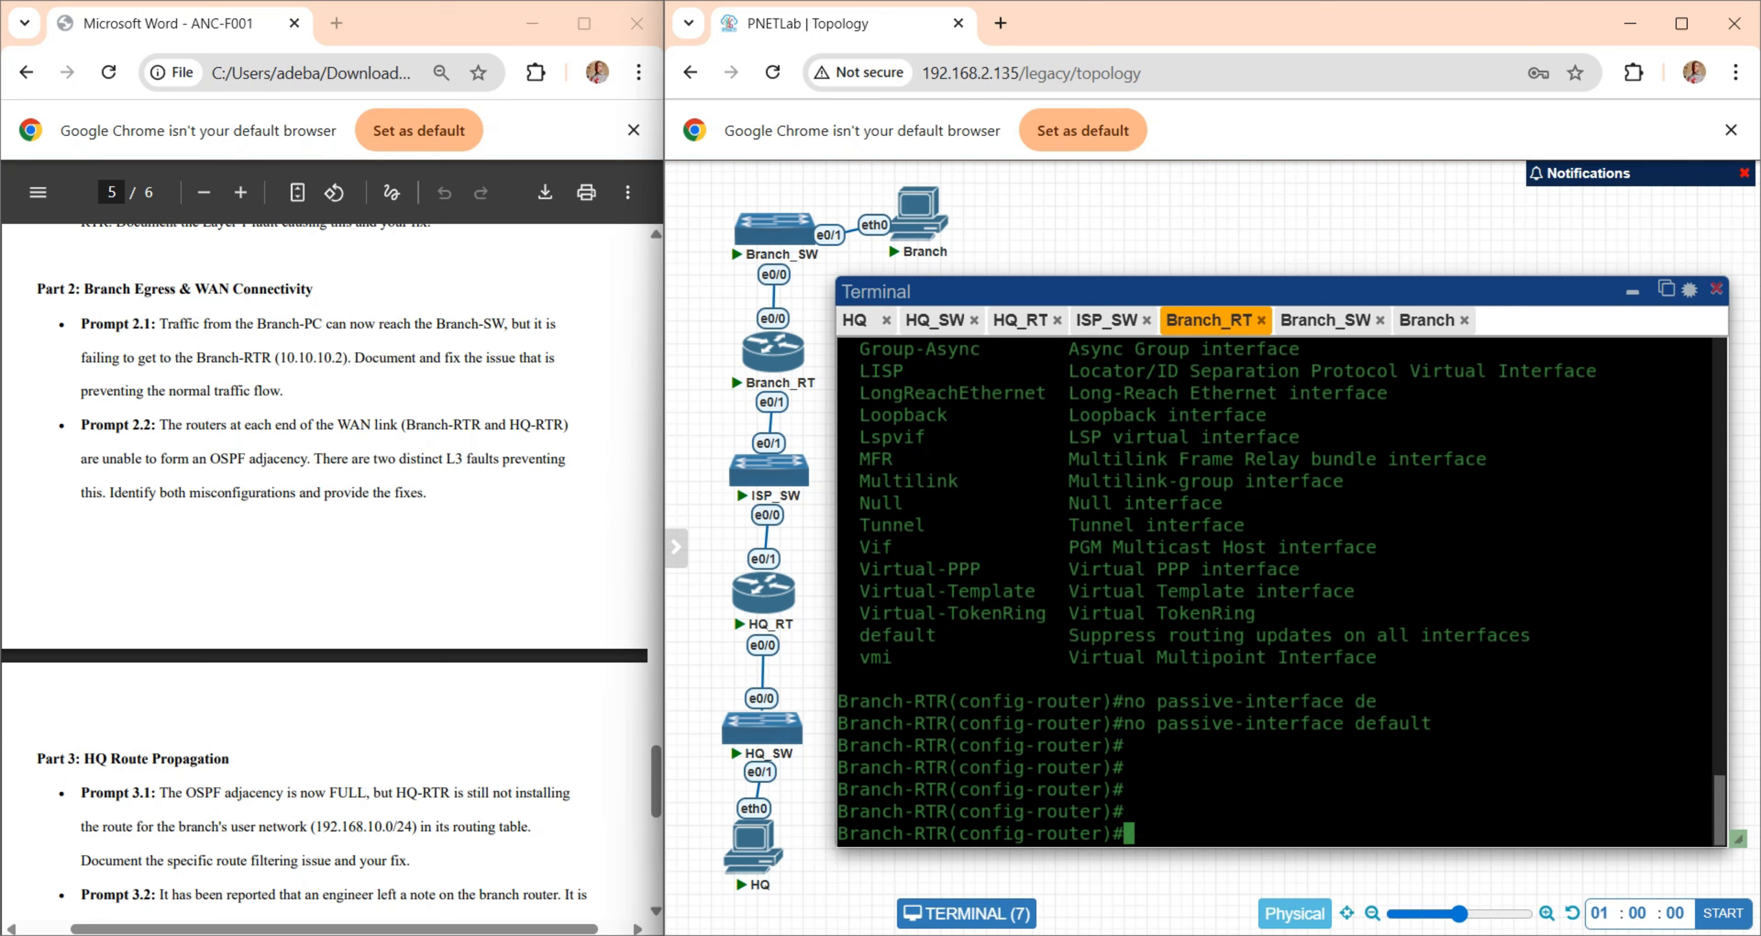
- Return to the HQ-RTR console and recheck its OSPF neighbors several times with "show ip ospf neighbor"
click(1020, 320)
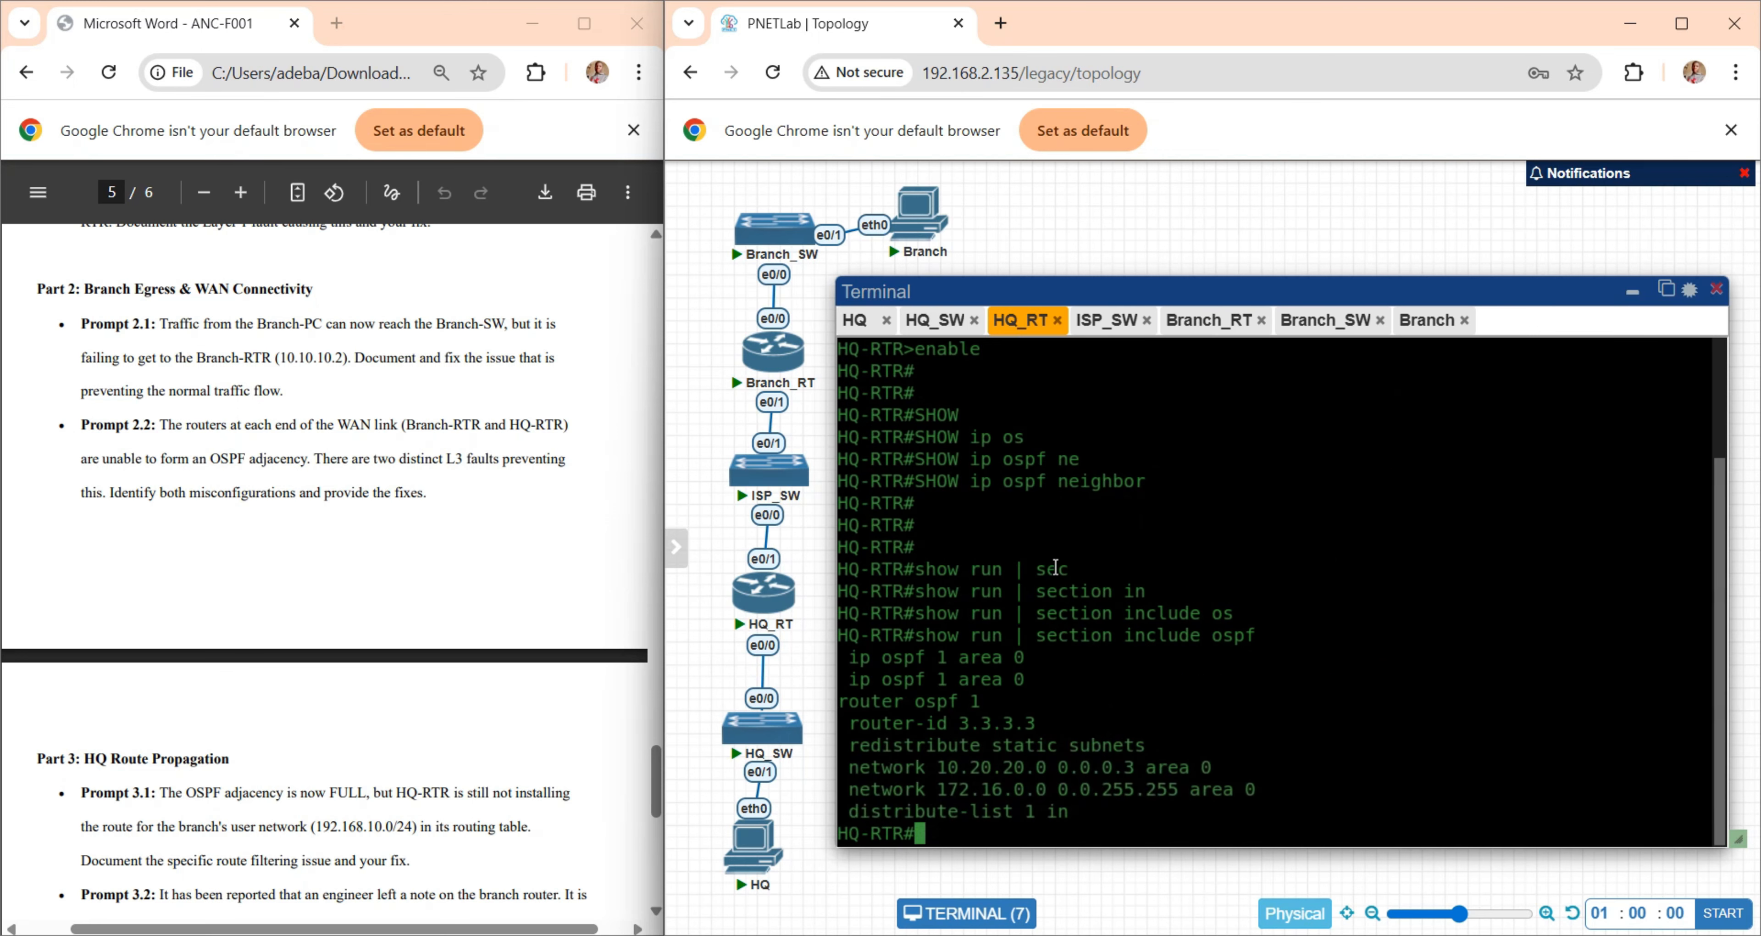
key(Up)
key(Up)
key(Return)
key(Up)
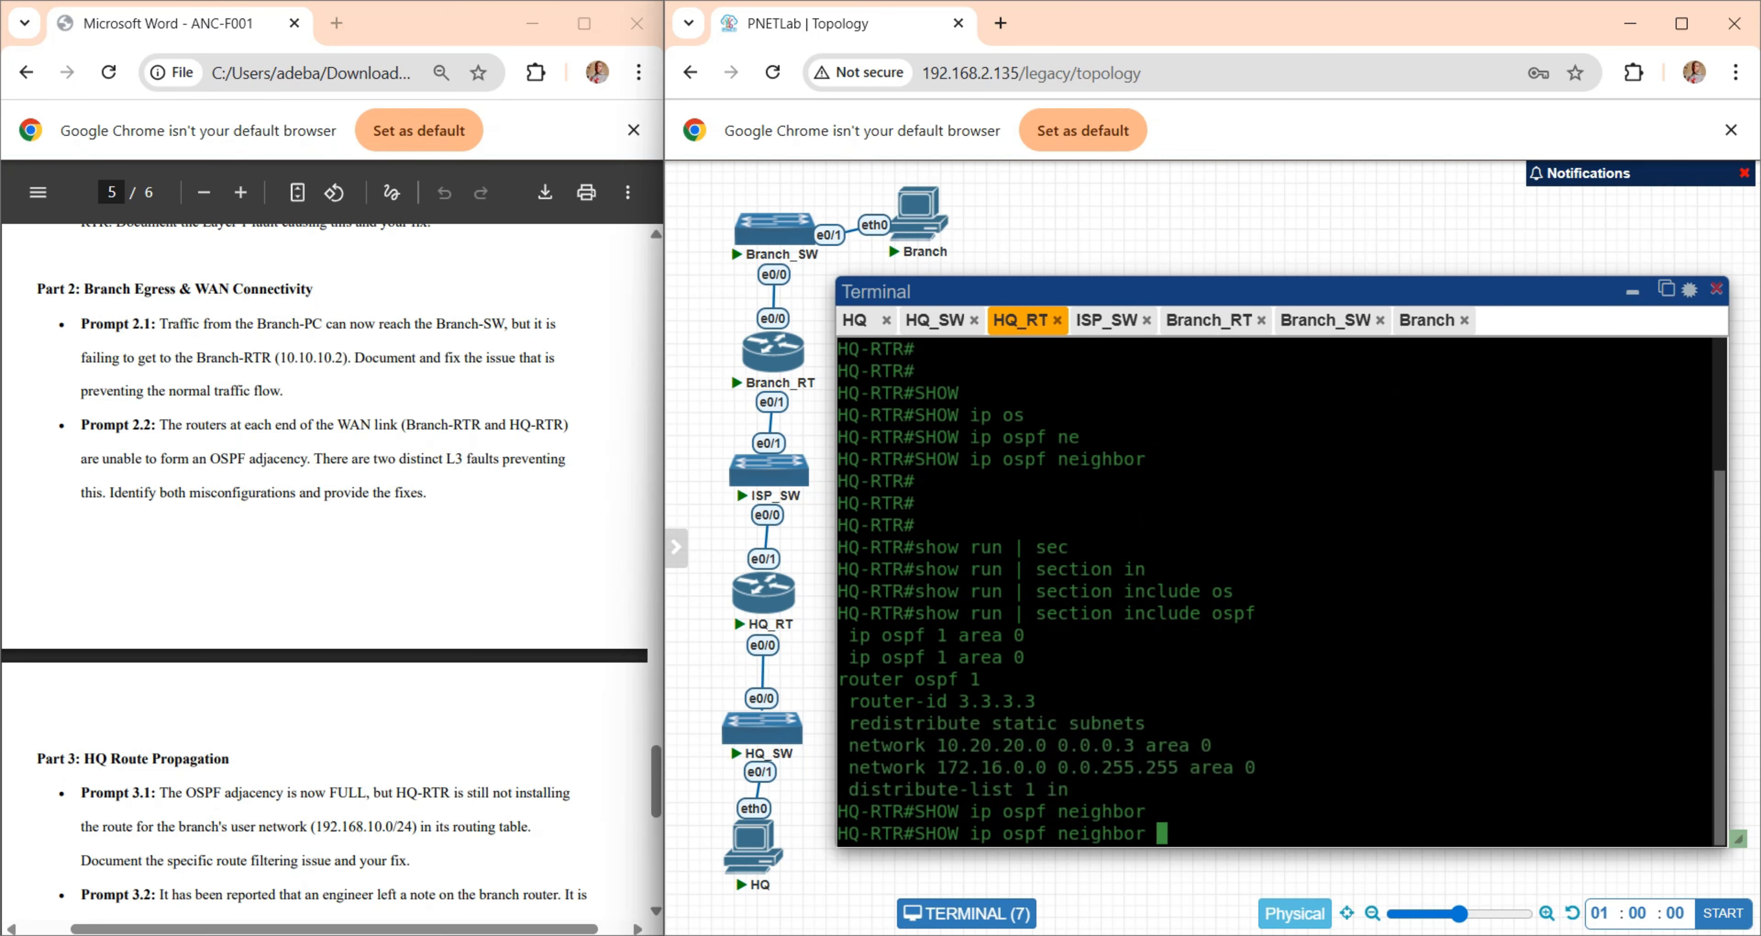
key(Return)
key(Up)
key(Return)
key(Up)
key(Return)
key(Up)
key(Return)
key(Up)
key(Return)
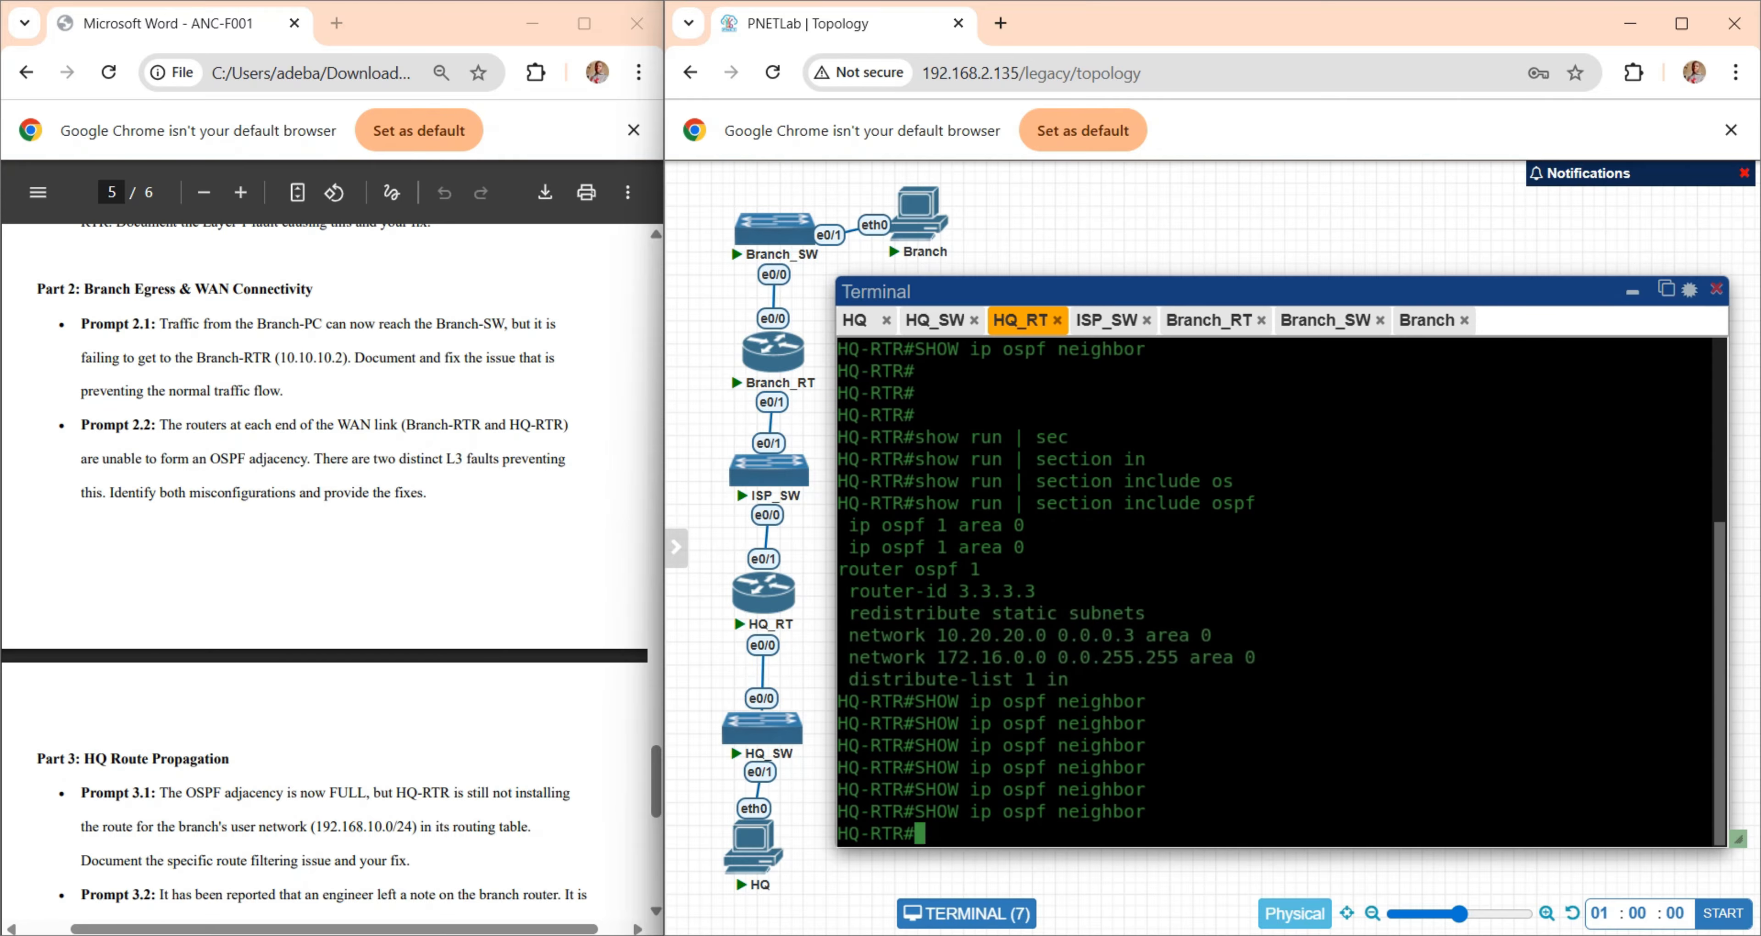
key(Up)
key(Return)
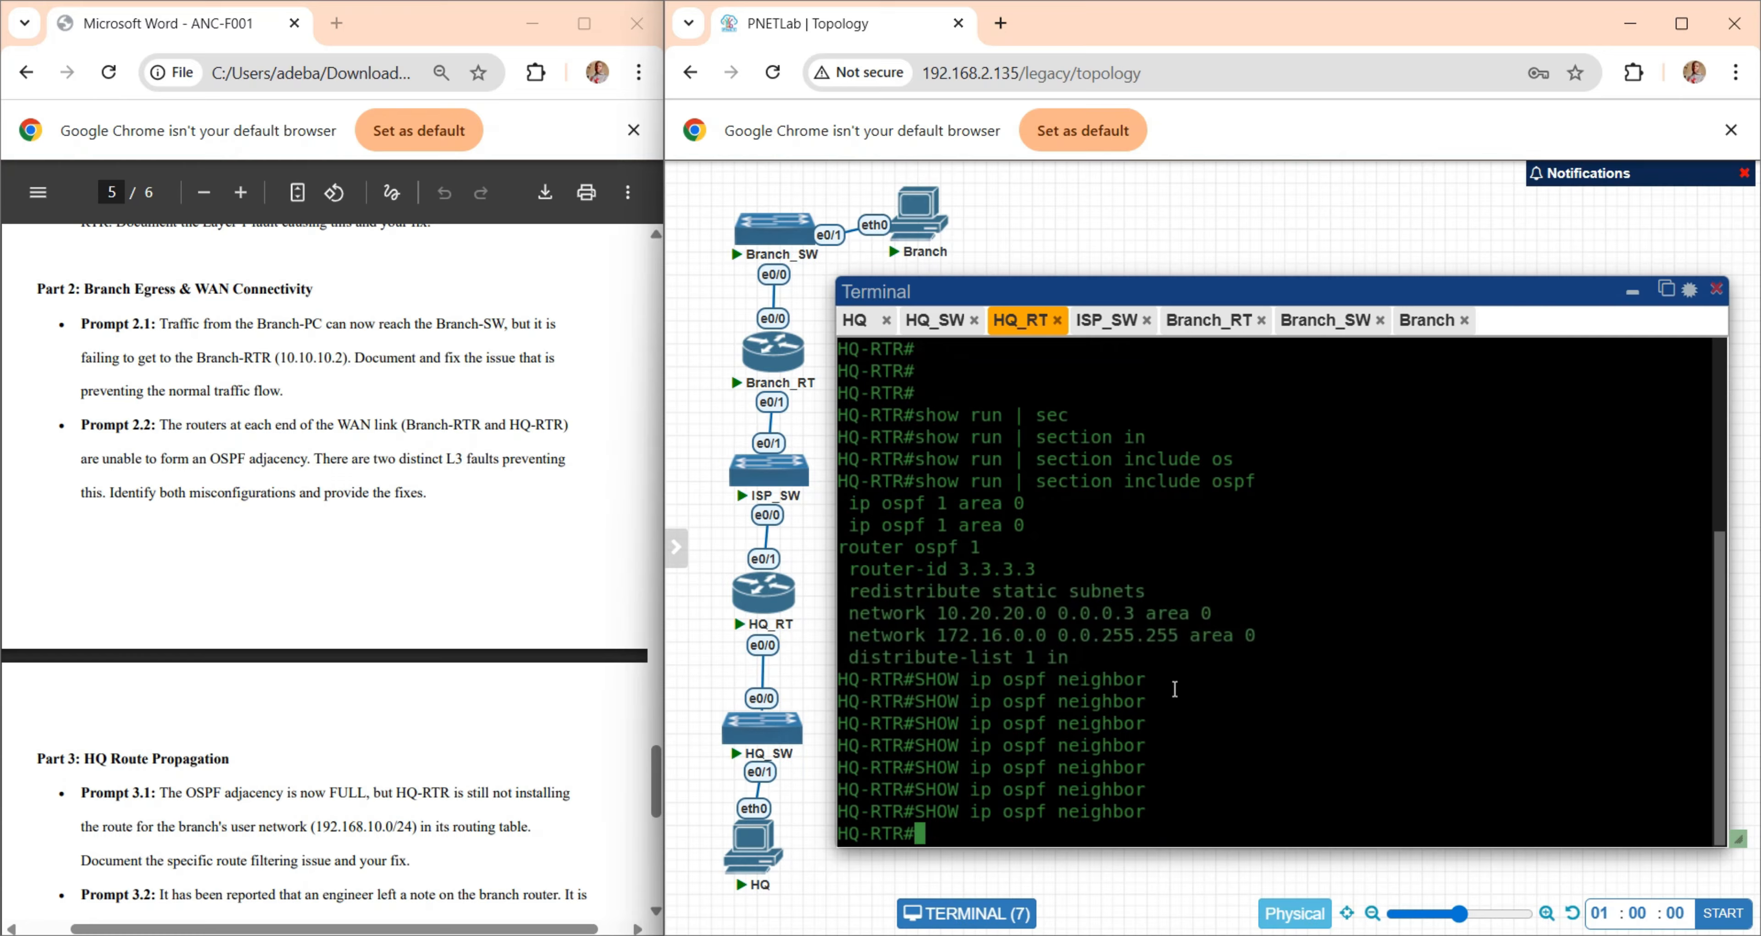
key(Return)
key(Return)
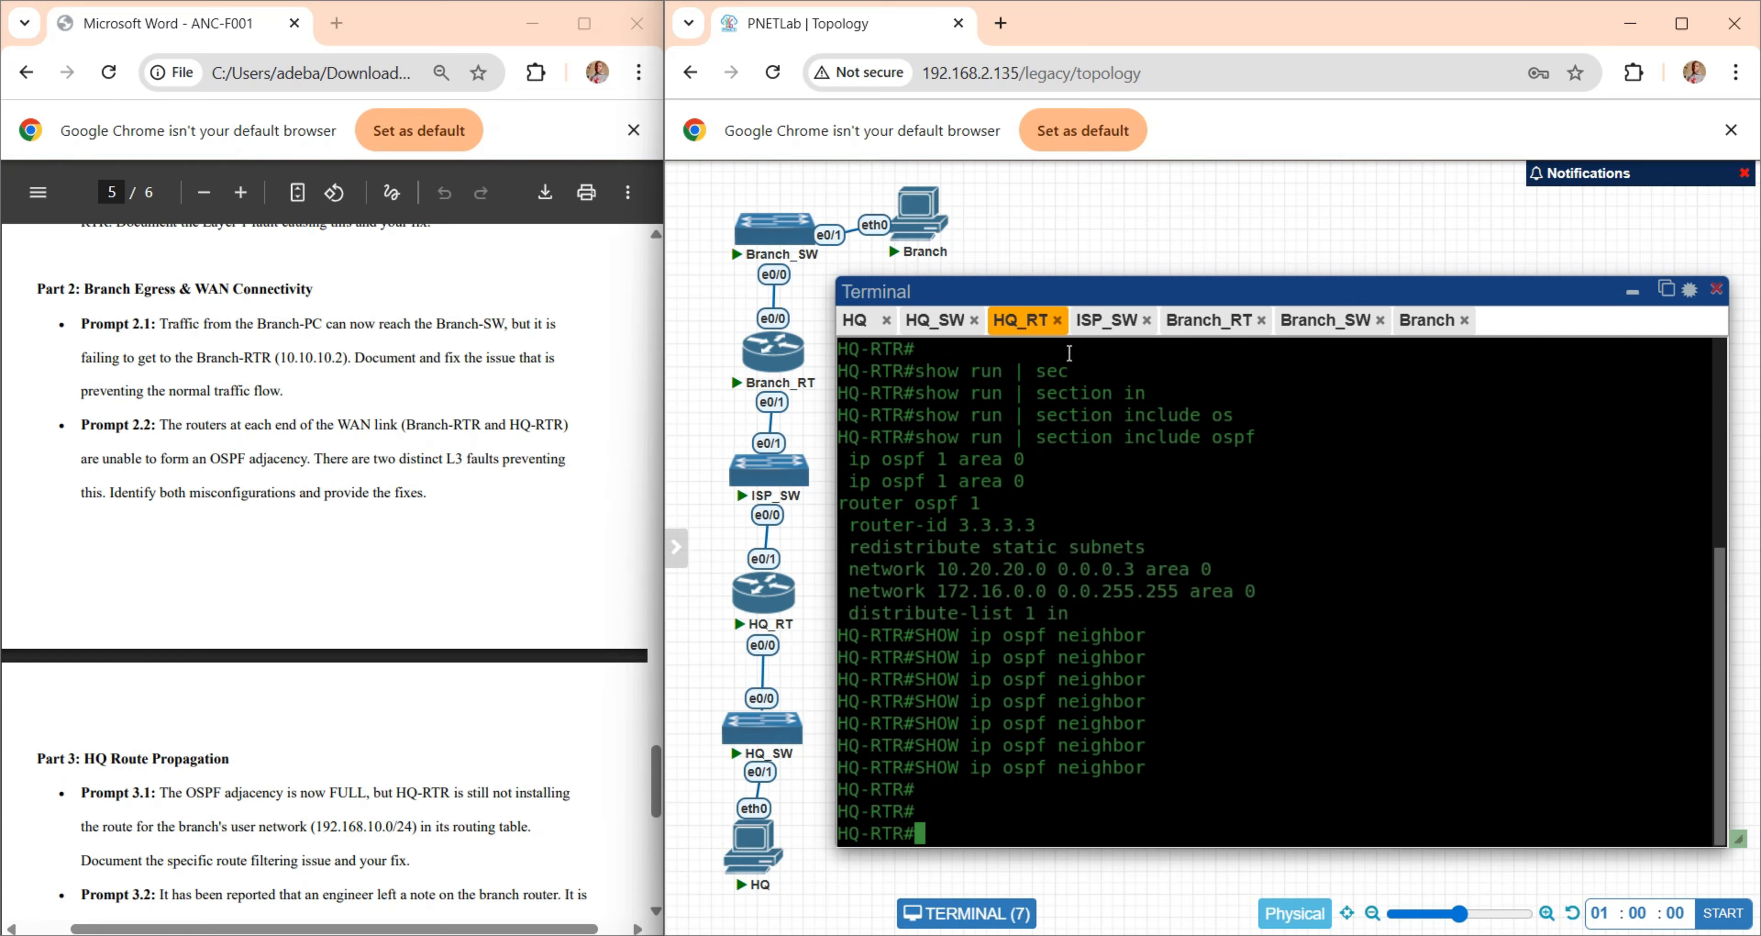
- Compare the router ID and network statements in the OSPF configurations of HQ-RTR and Branch-RTR
drag(893, 525, 1285, 588)
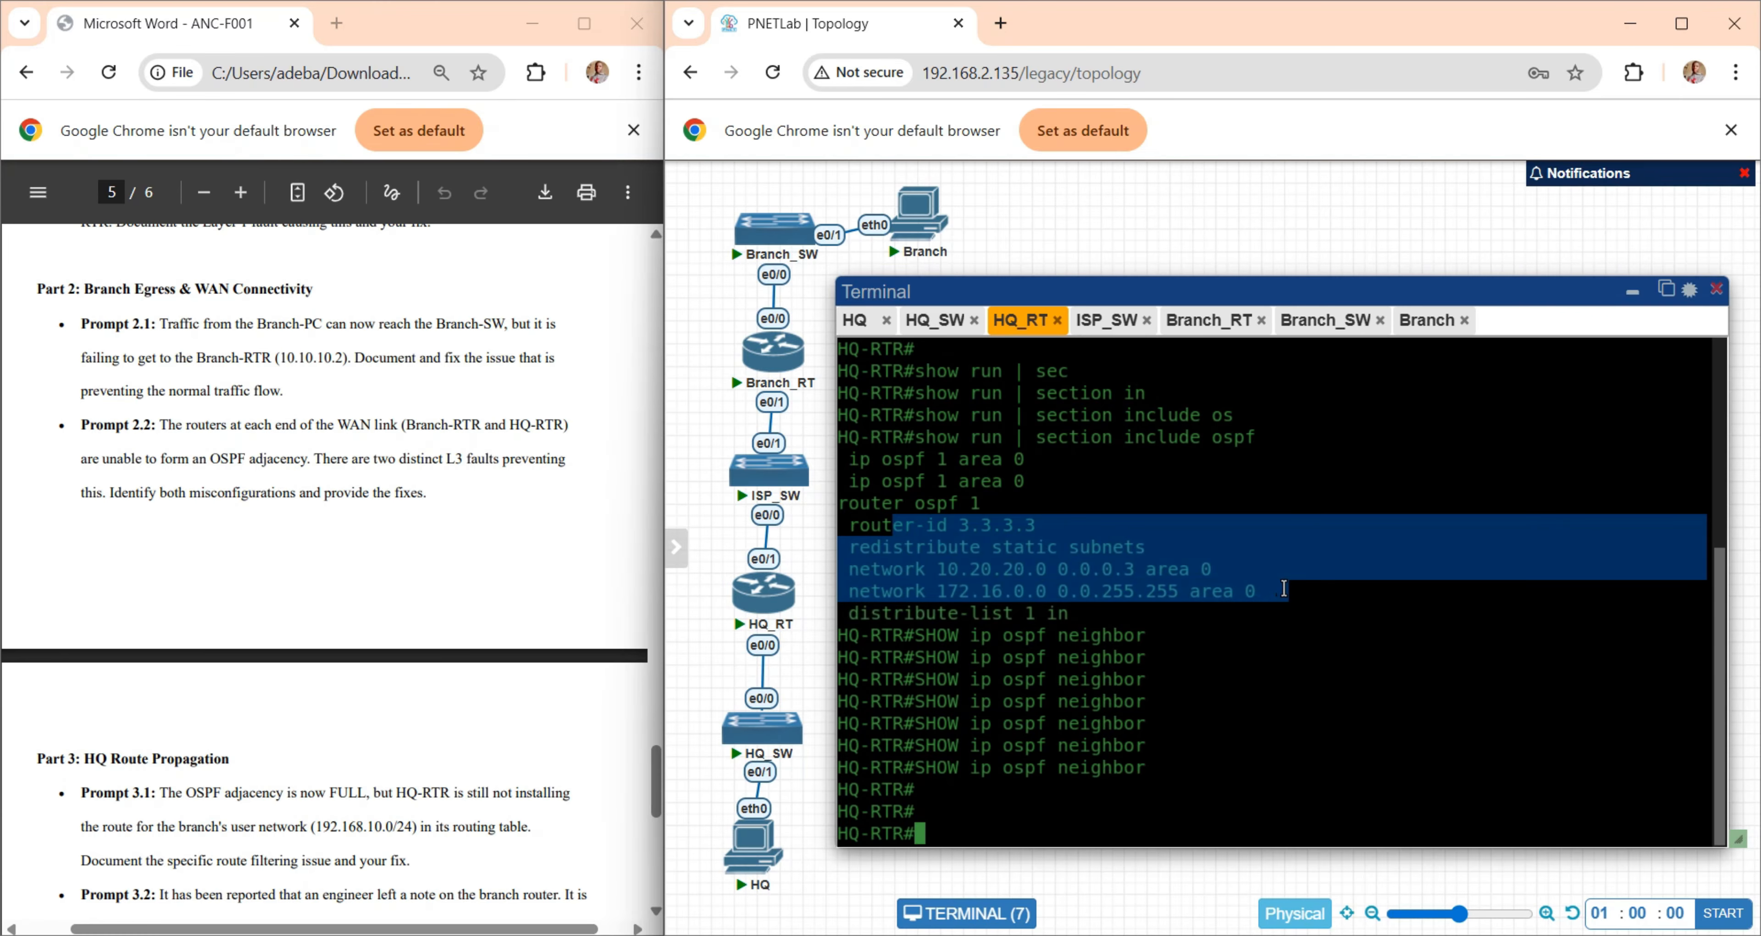
click(1301, 632)
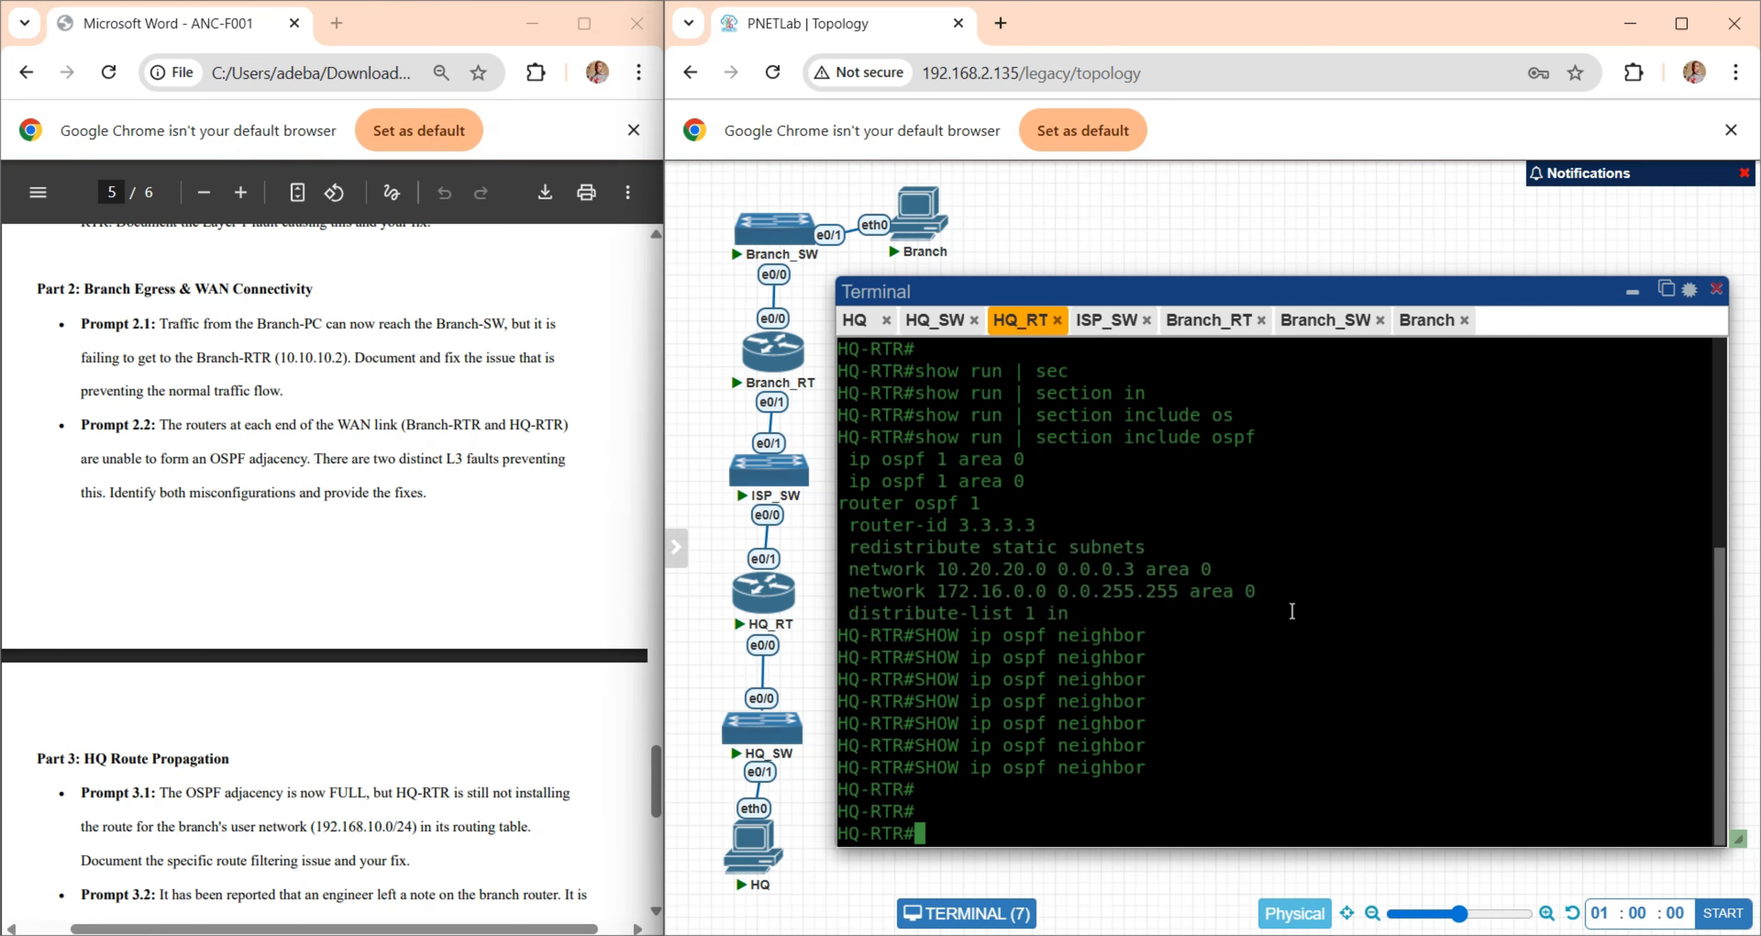
drag(1268, 591, 852, 528)
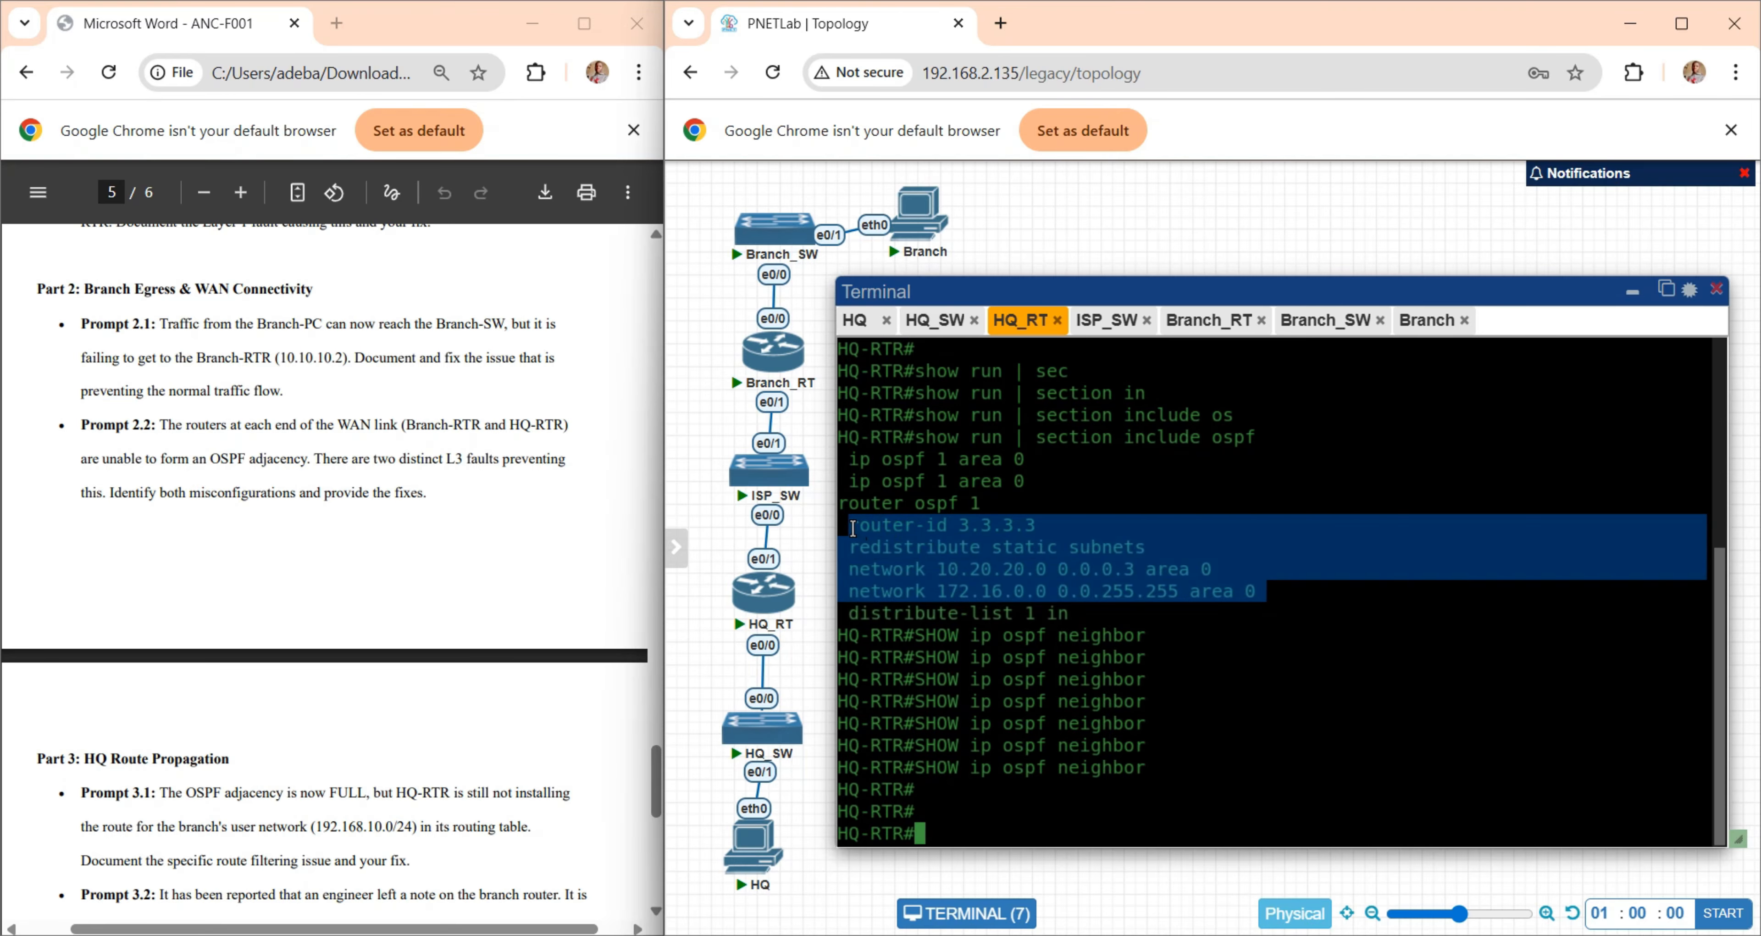
click(1207, 323)
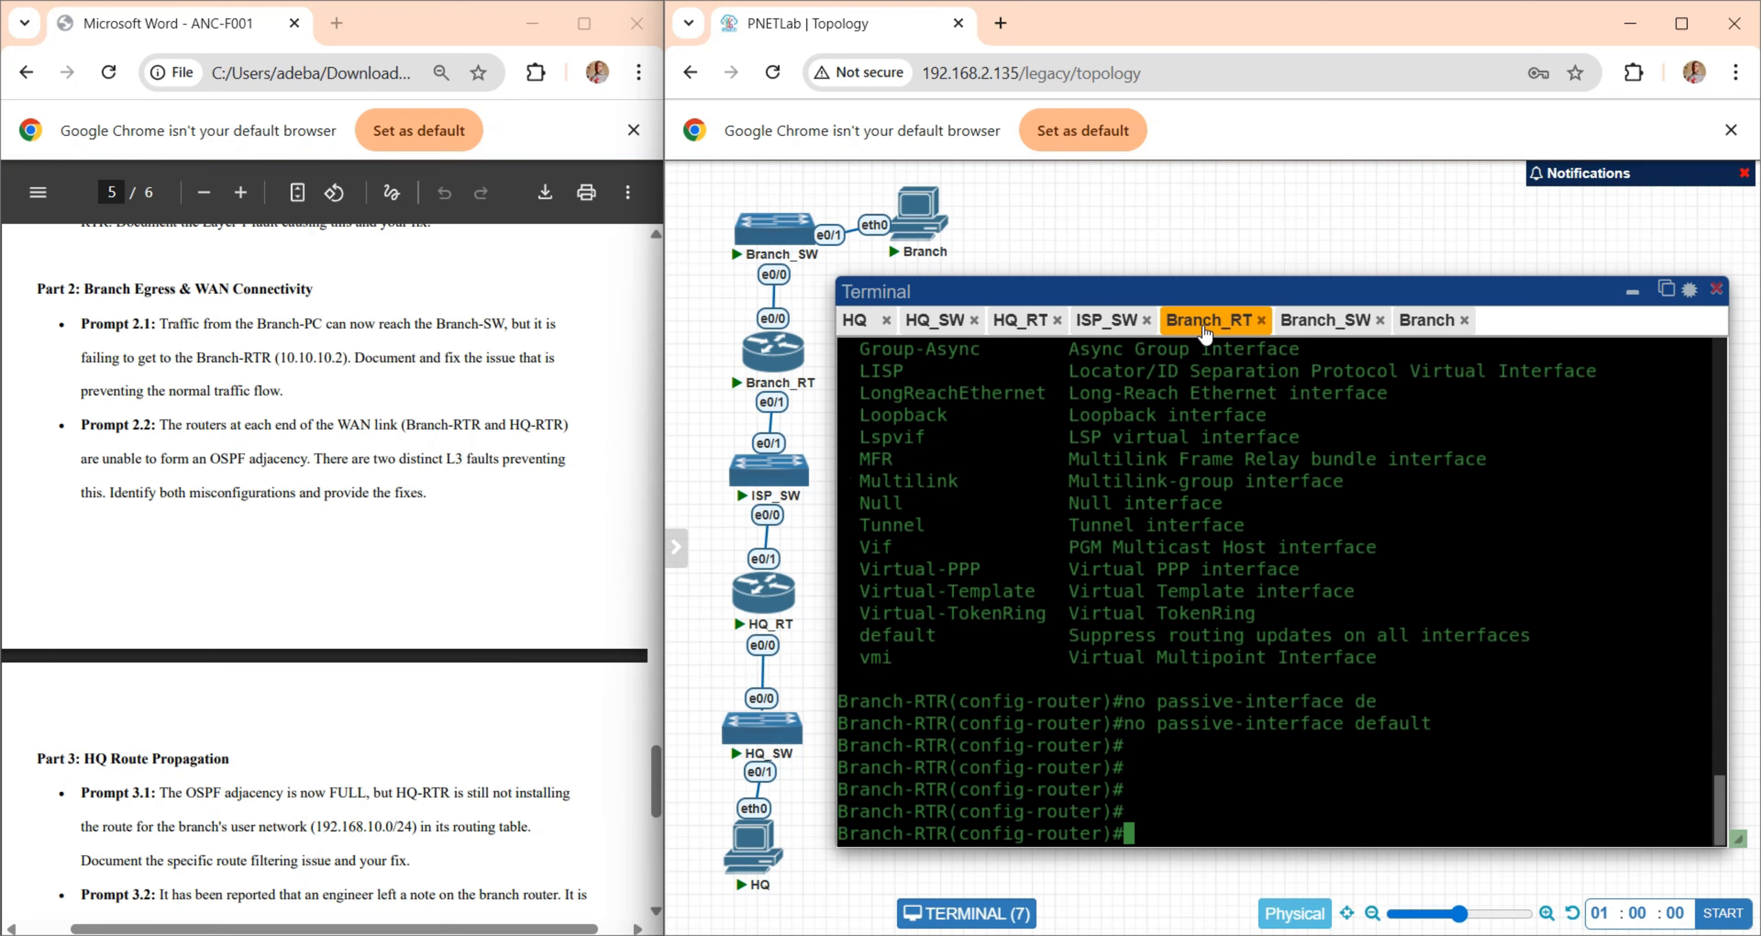
scroll(1053, 613, up, 10)
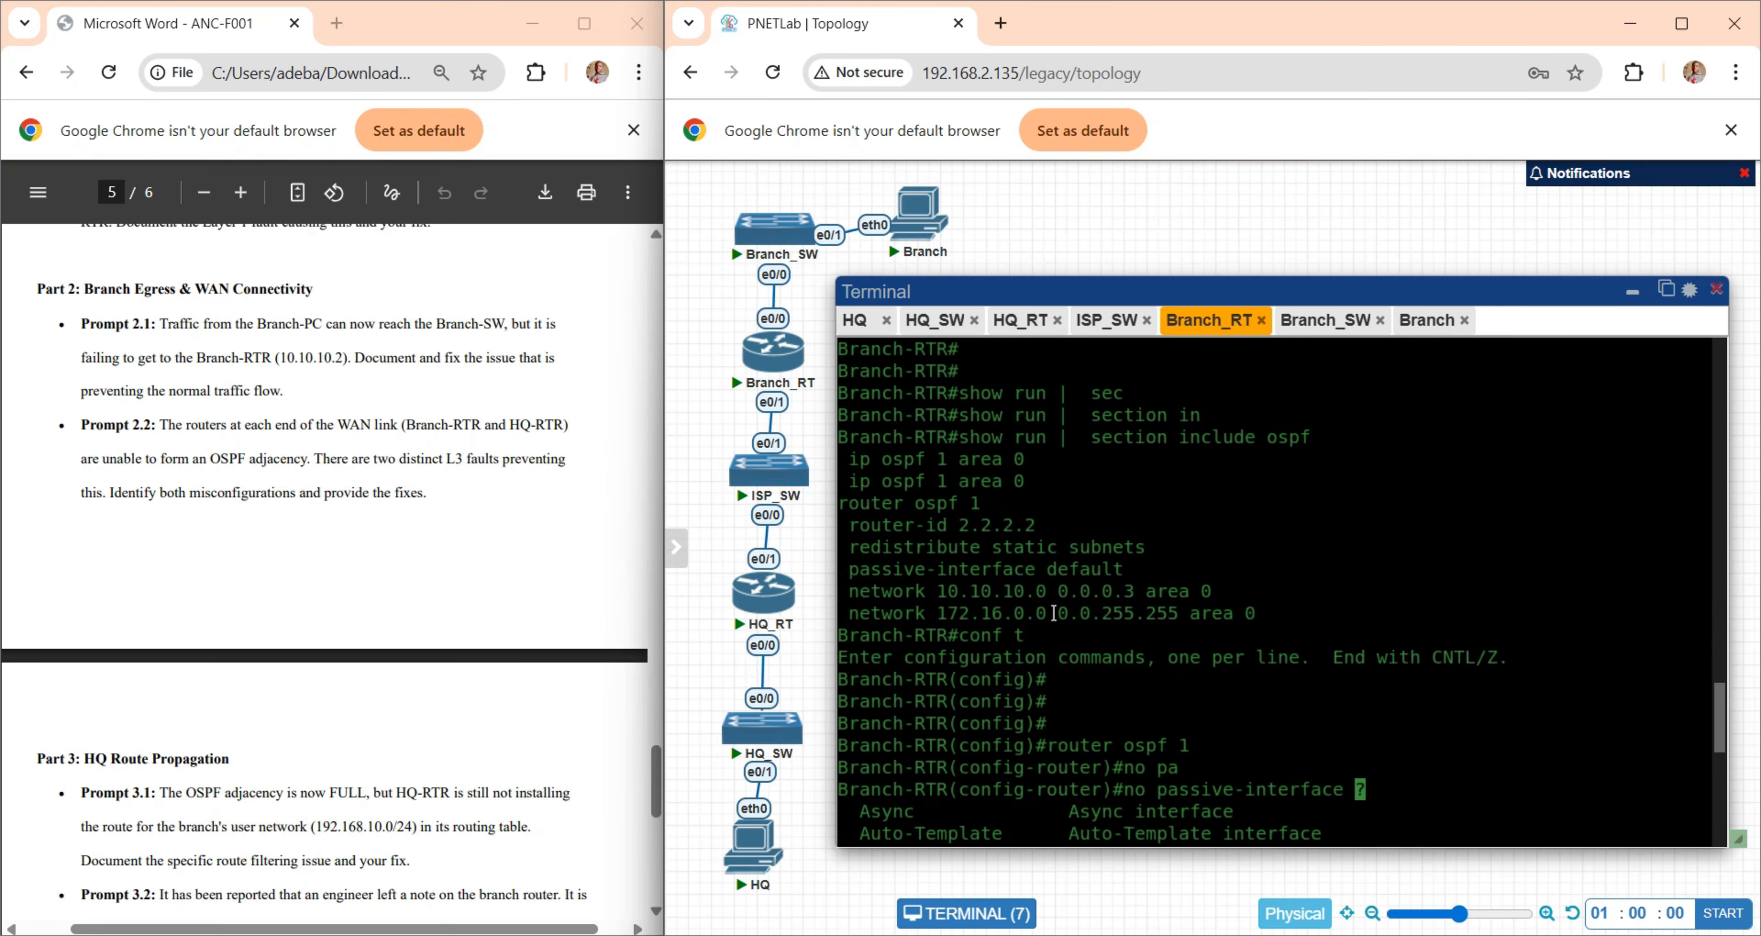
drag(882, 526, 1212, 609)
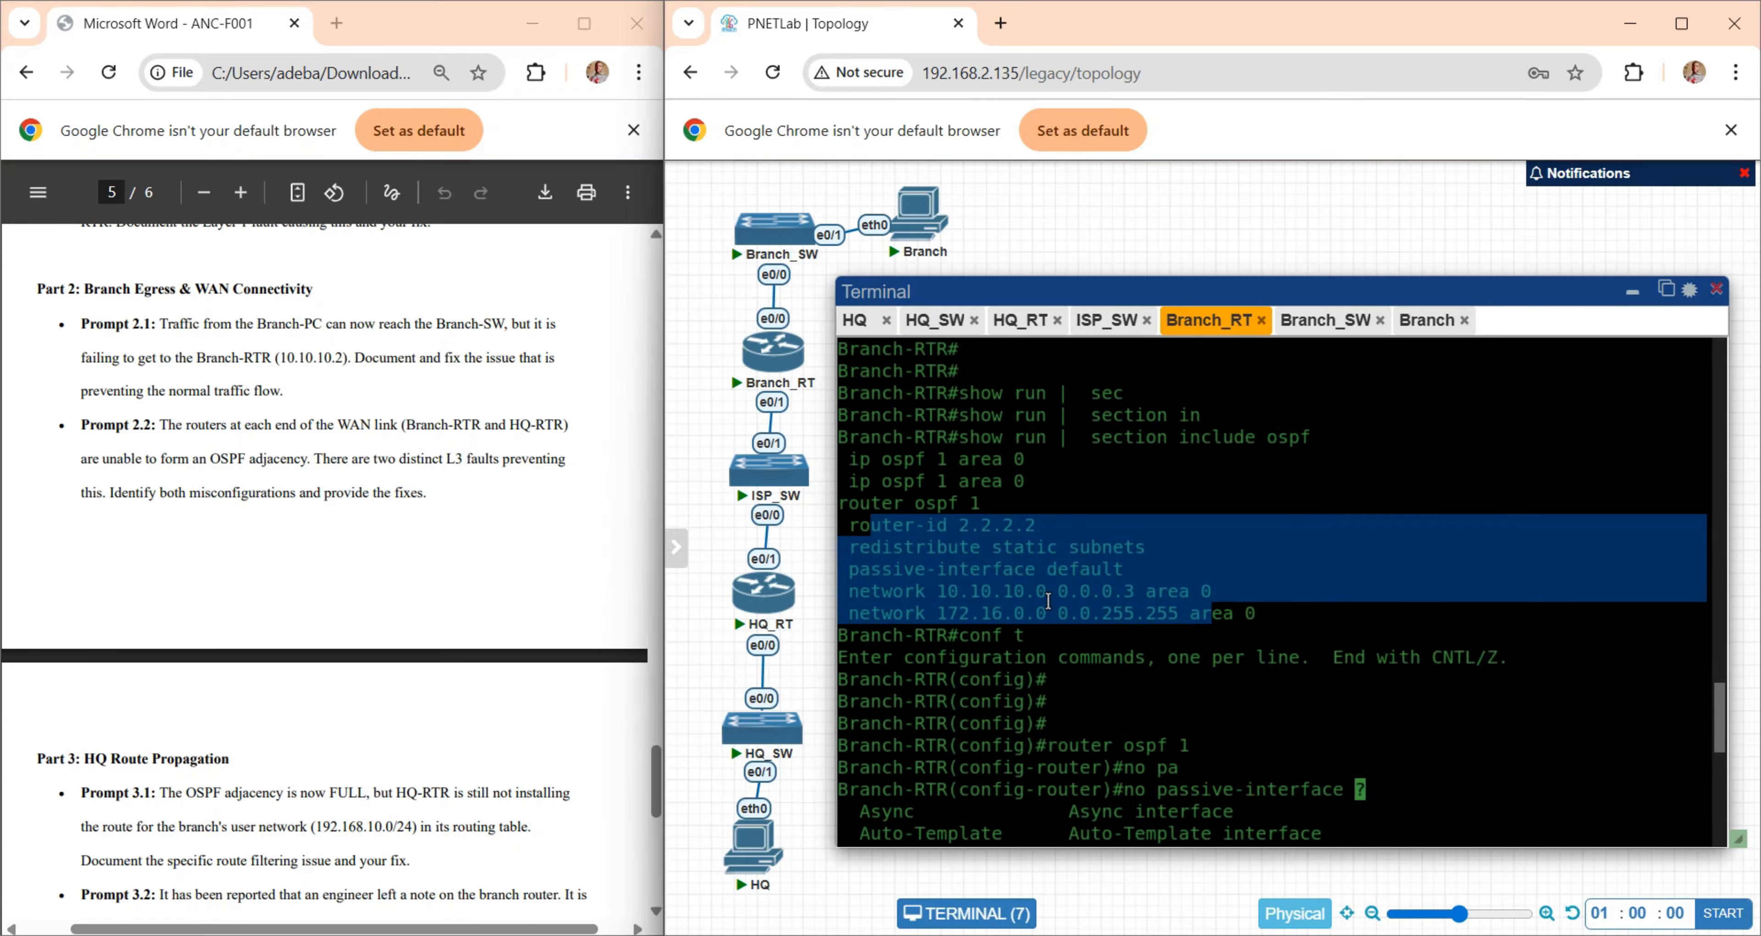
click(953, 599)
drag(934, 590, 1152, 589)
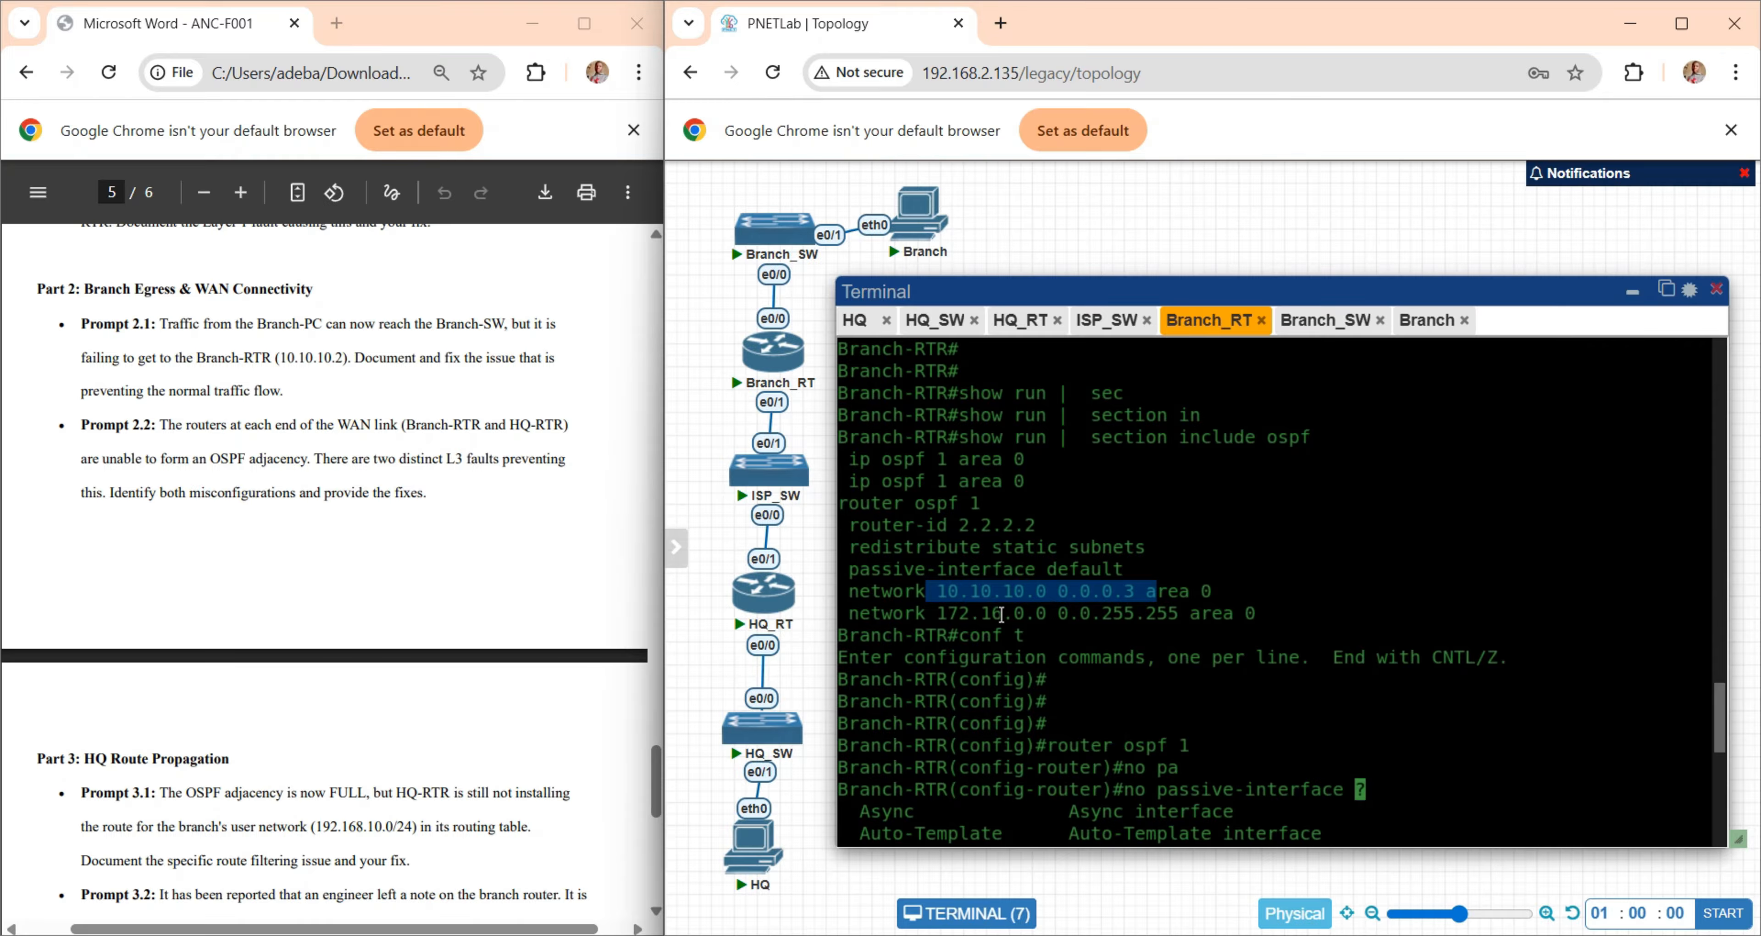
drag(1001, 615, 1147, 624)
- List Branch-RTR's interface addresses with "do show ip int b" and examine the Ethernet0/1 entry
scroll(1147, 624, down, 8)
key(Tab)
key(Return)
key(Return)
key(Return)
key(Return)
key(Return)
key(Return)
key(Return)
key(Return)
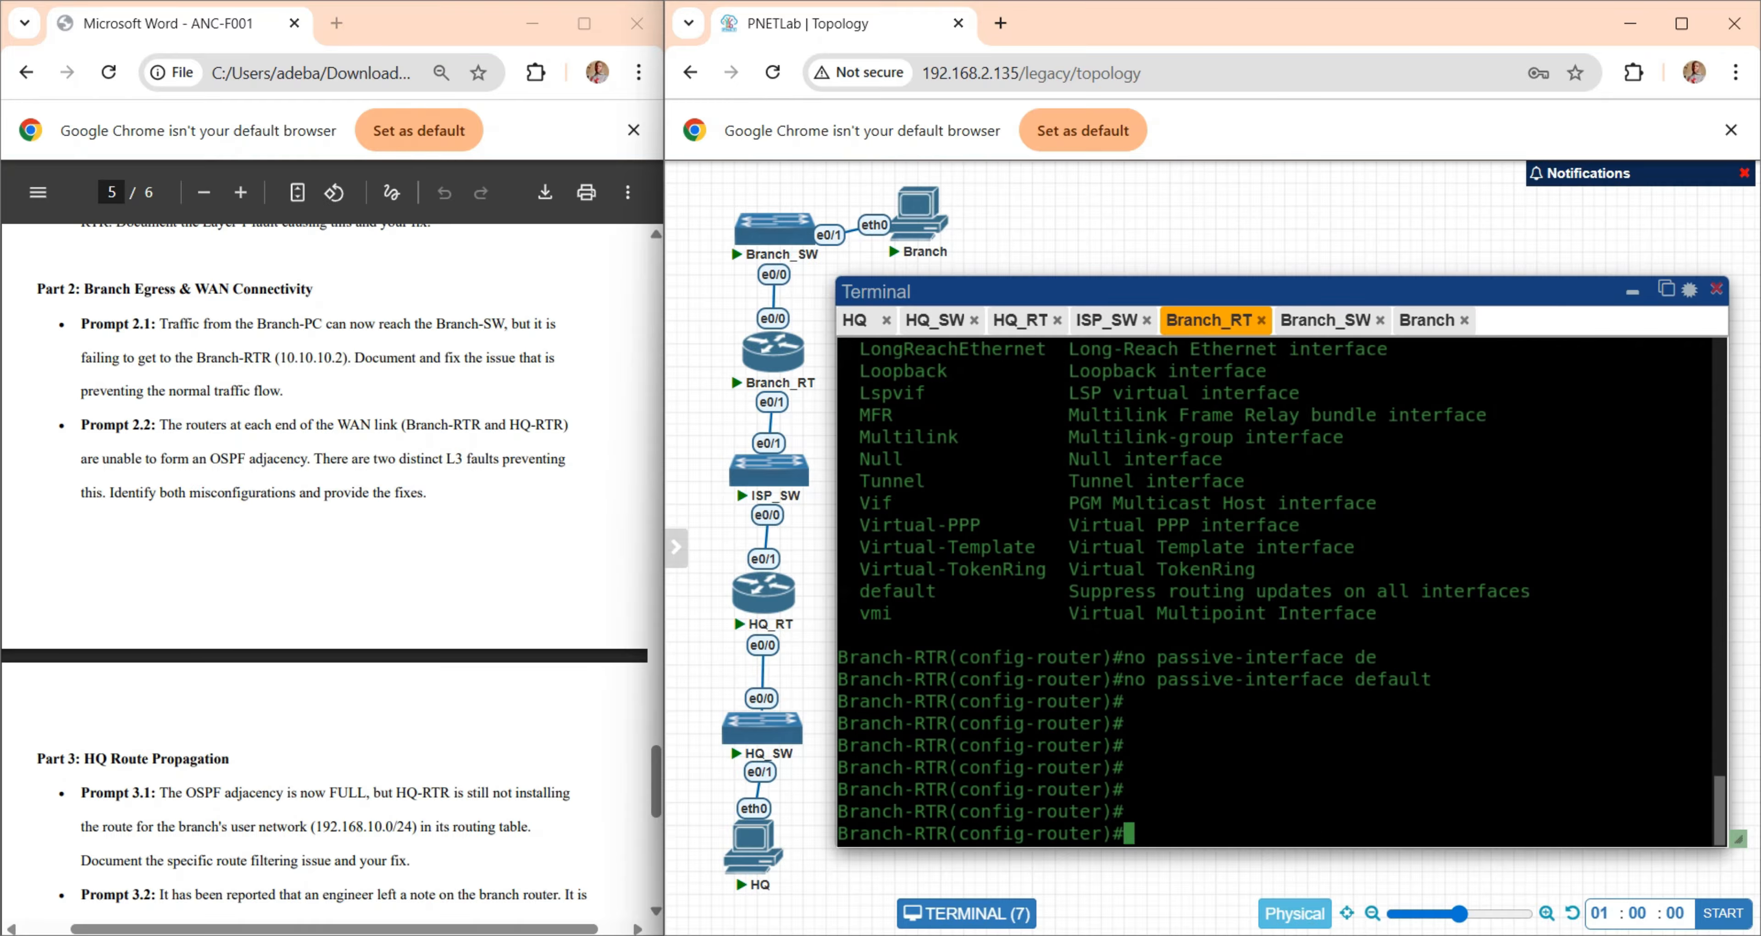
text(do show )
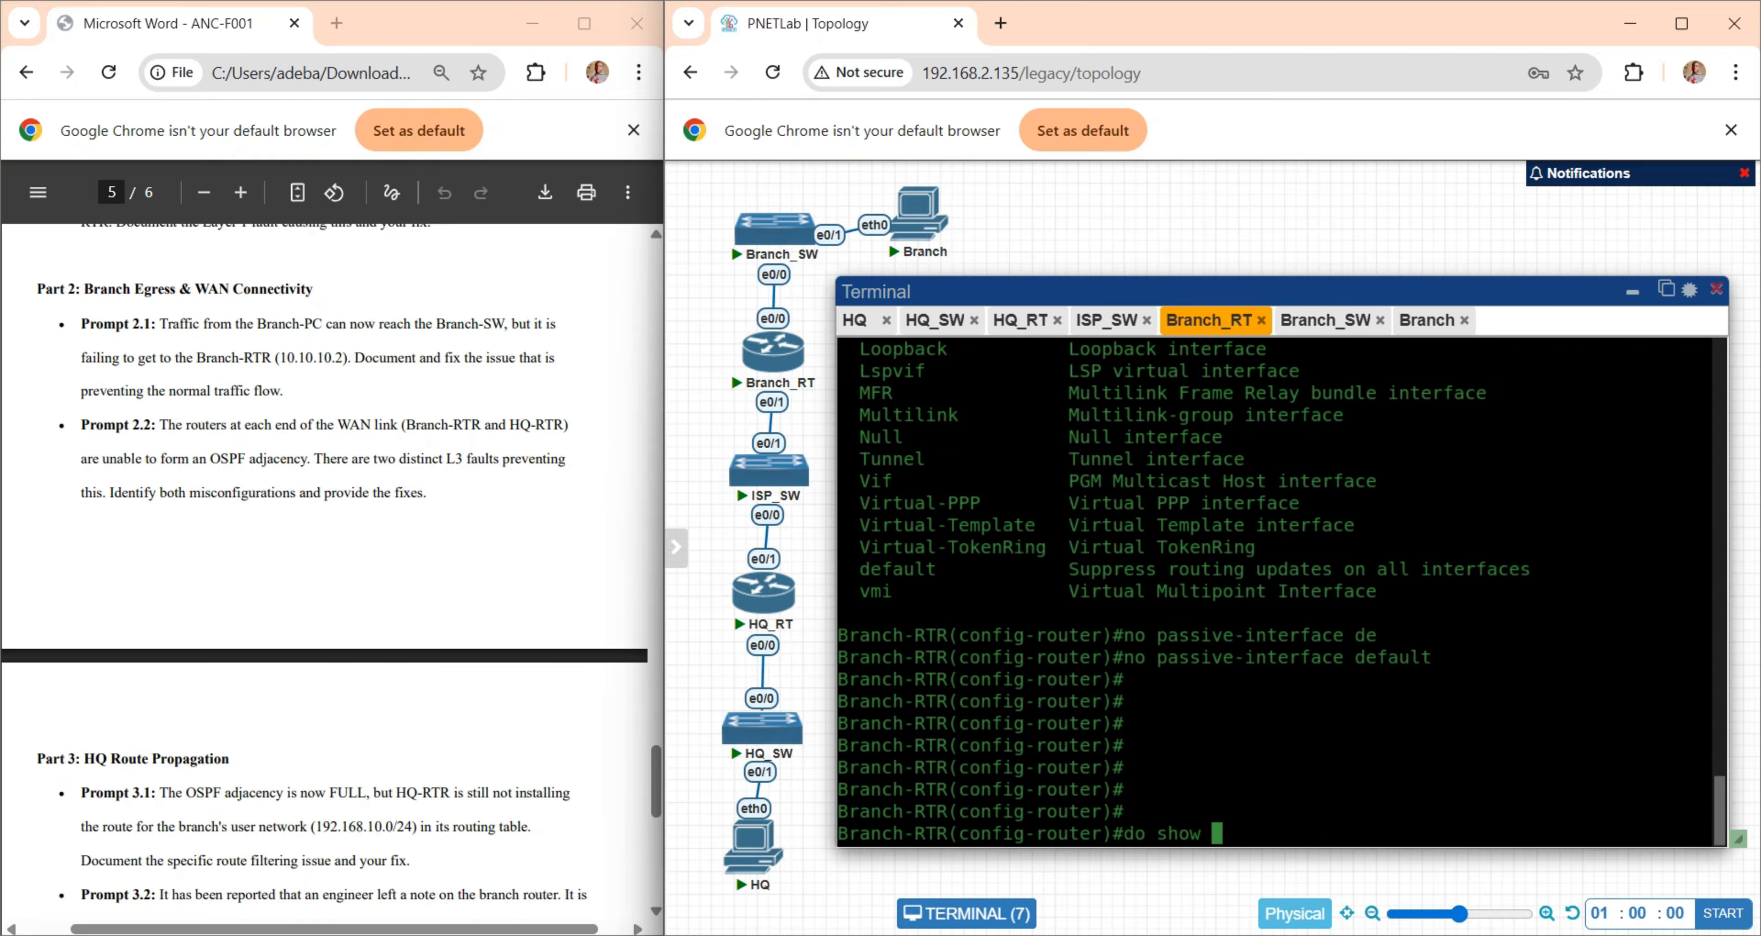
text(ip int b)
key(Return)
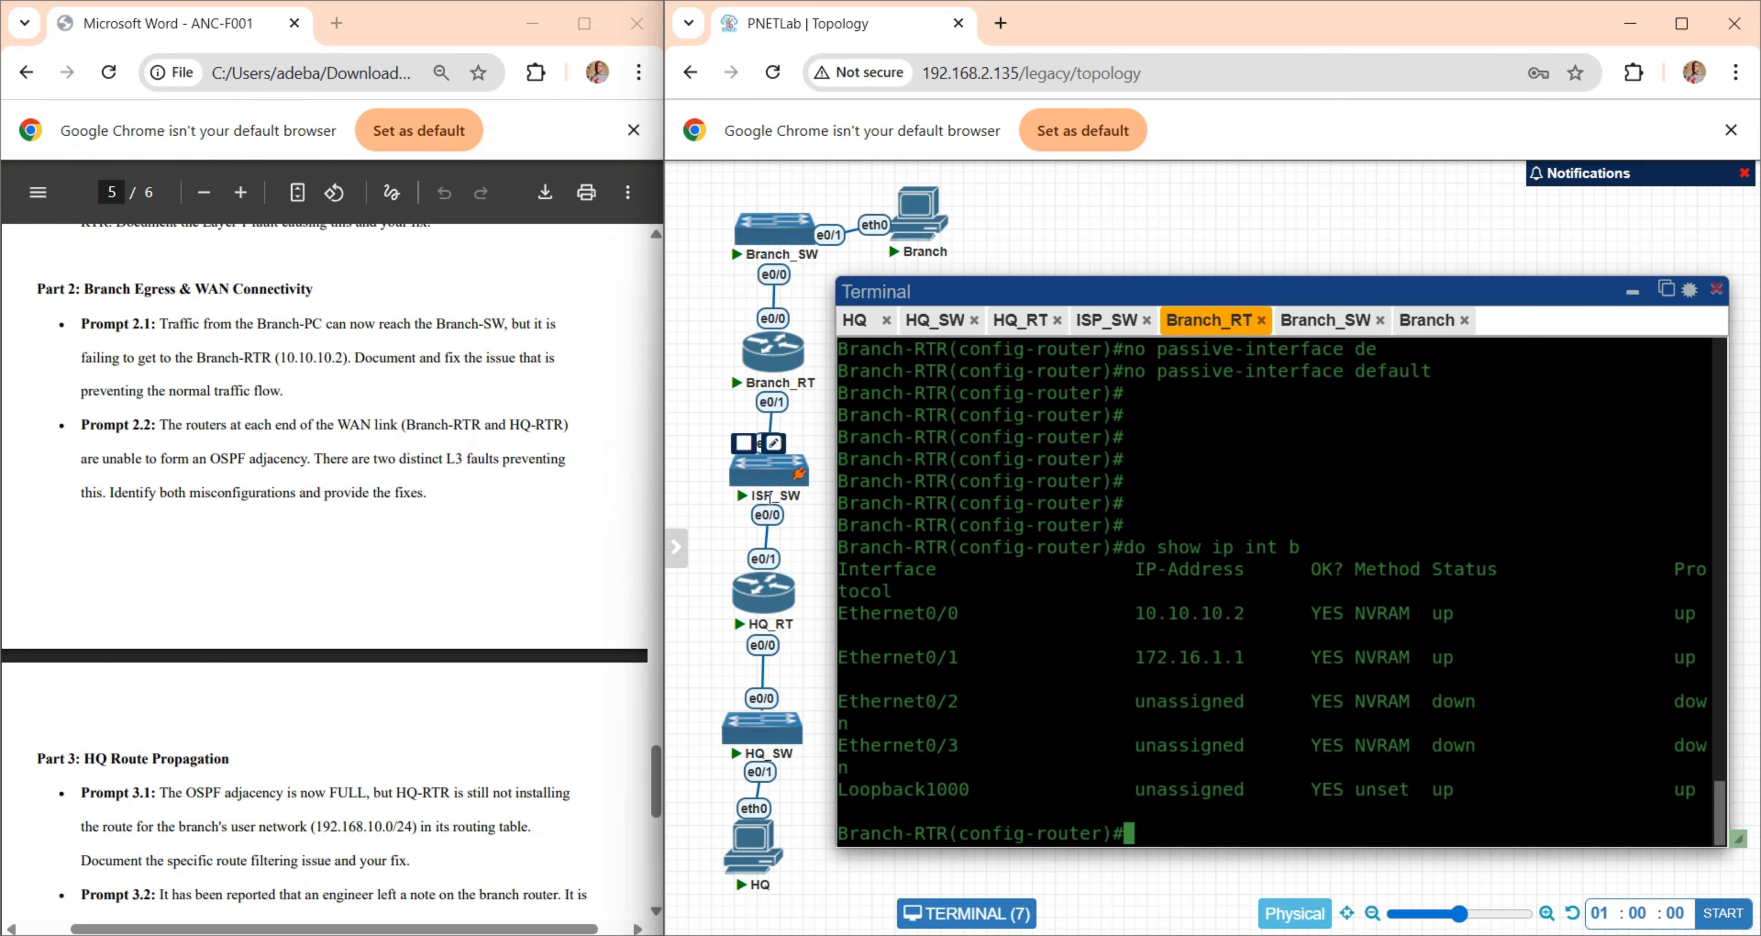
drag(920, 660, 1289, 656)
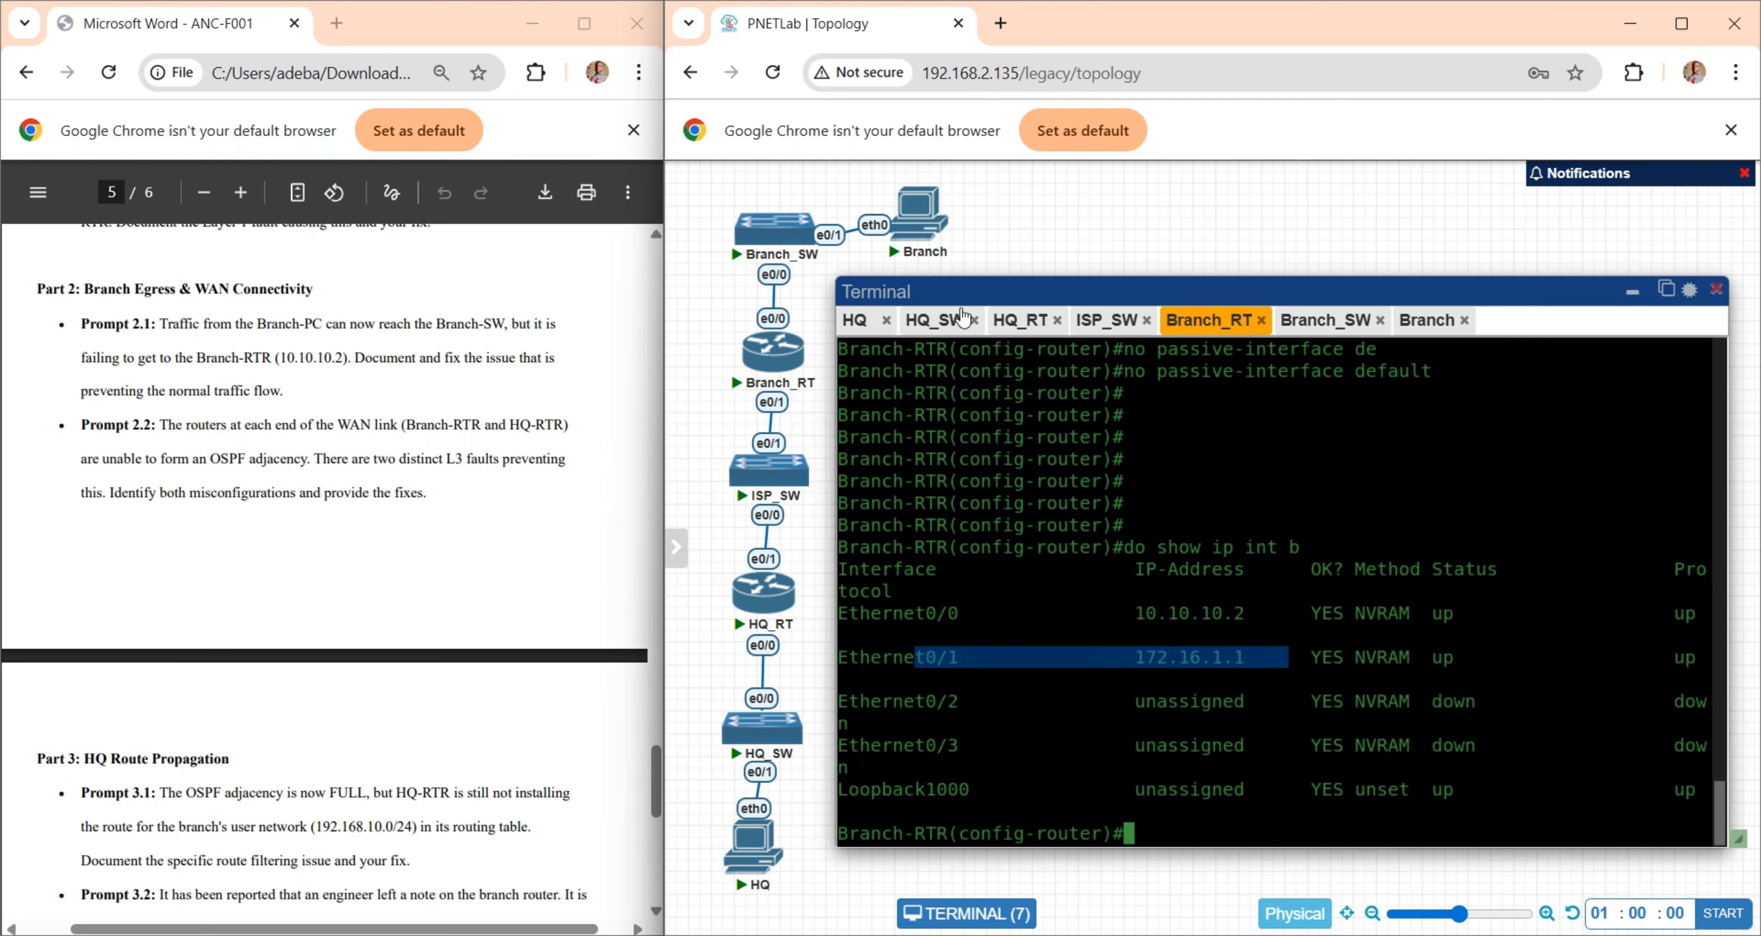
- Switch to the HQ-RTR console and list its interface addresses with "show ip int b"
click(1023, 329)
click(1024, 548)
text(show ip int b)
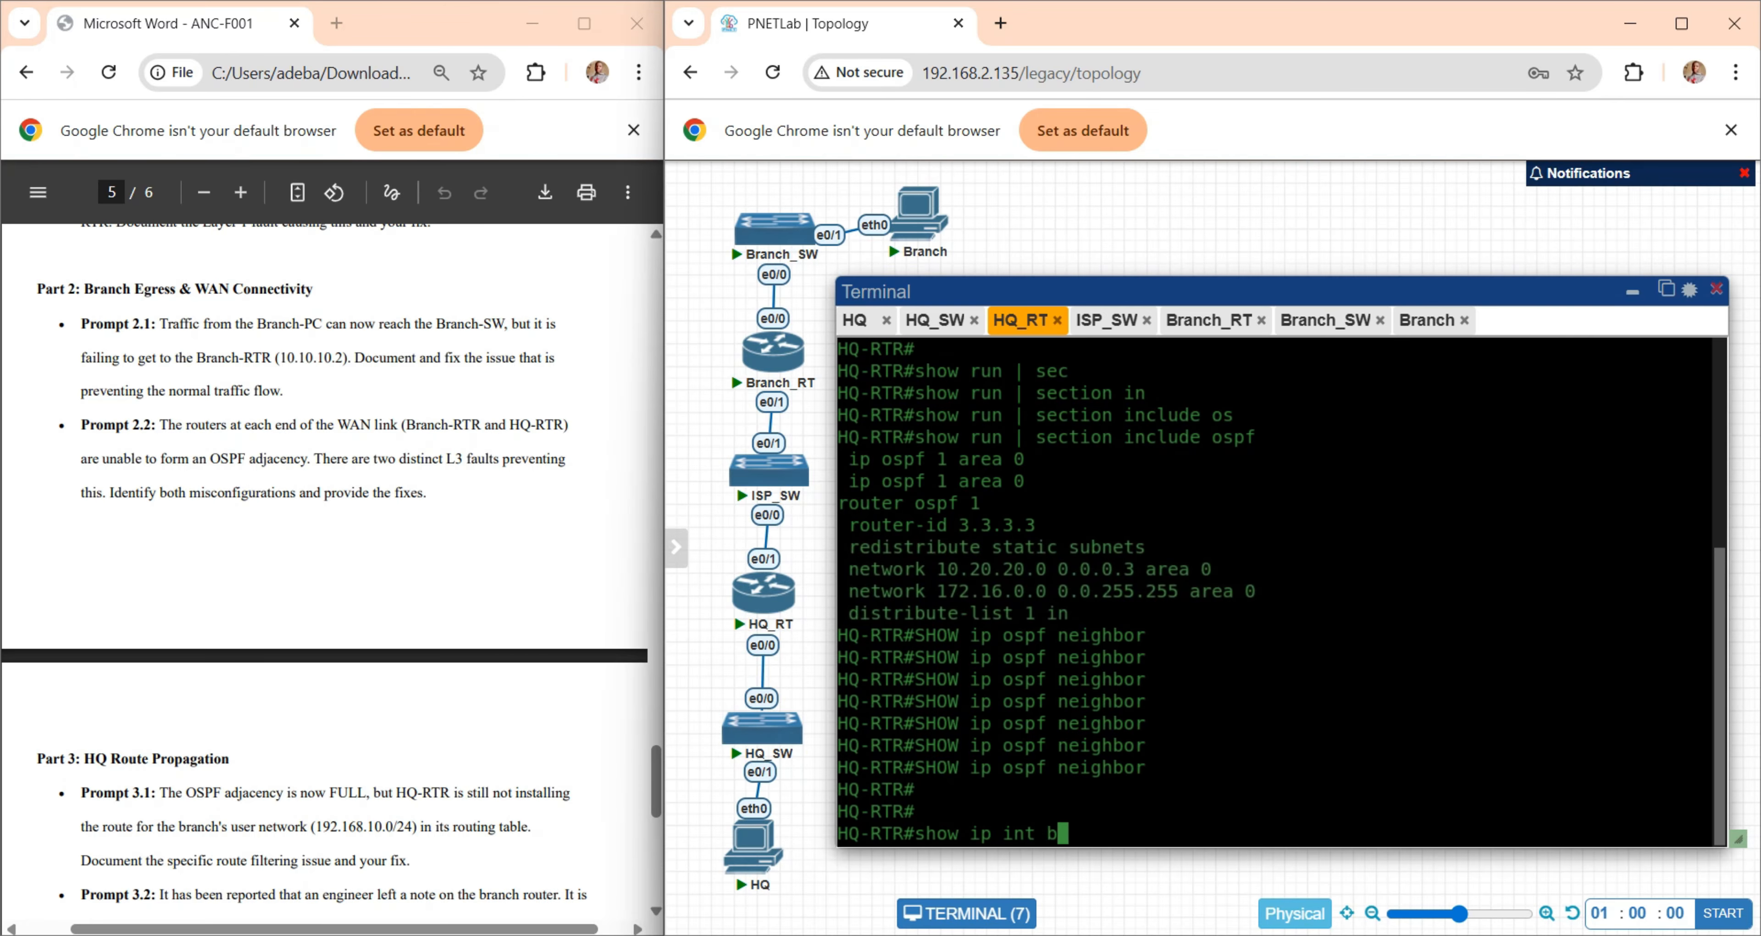
key(Return)
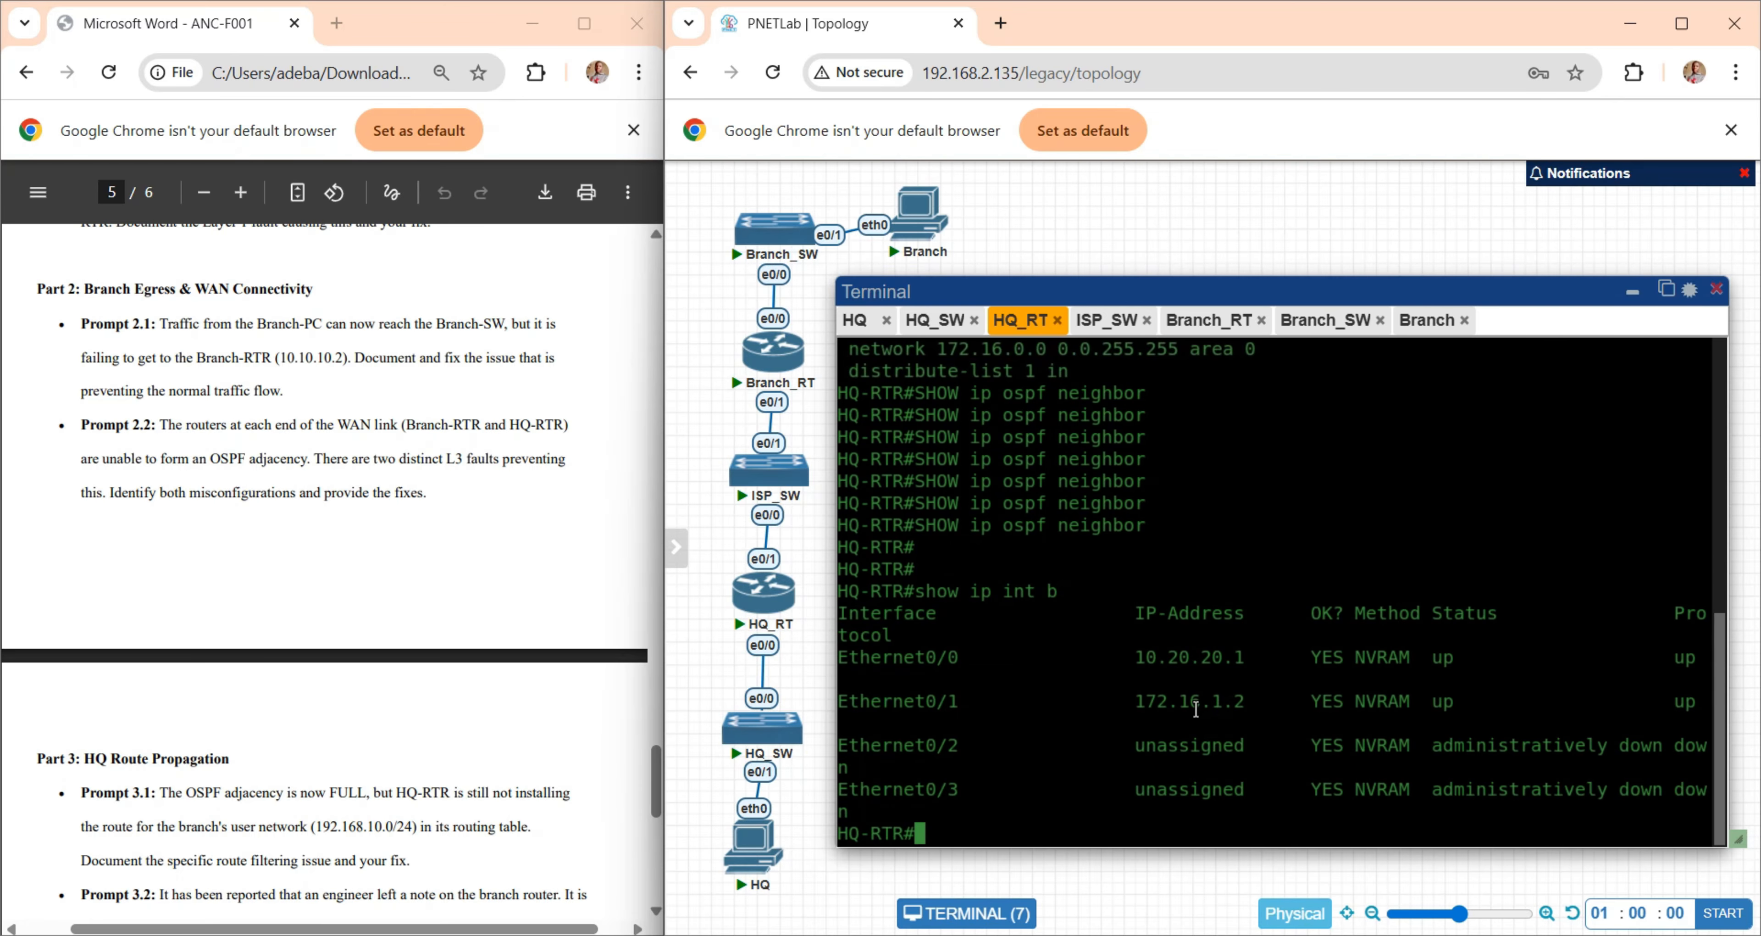
- Display HQ-RTR's running configuration with "show run" and examine the Ethernet0/1 address and subnet mask
text(show run)
key(Return)
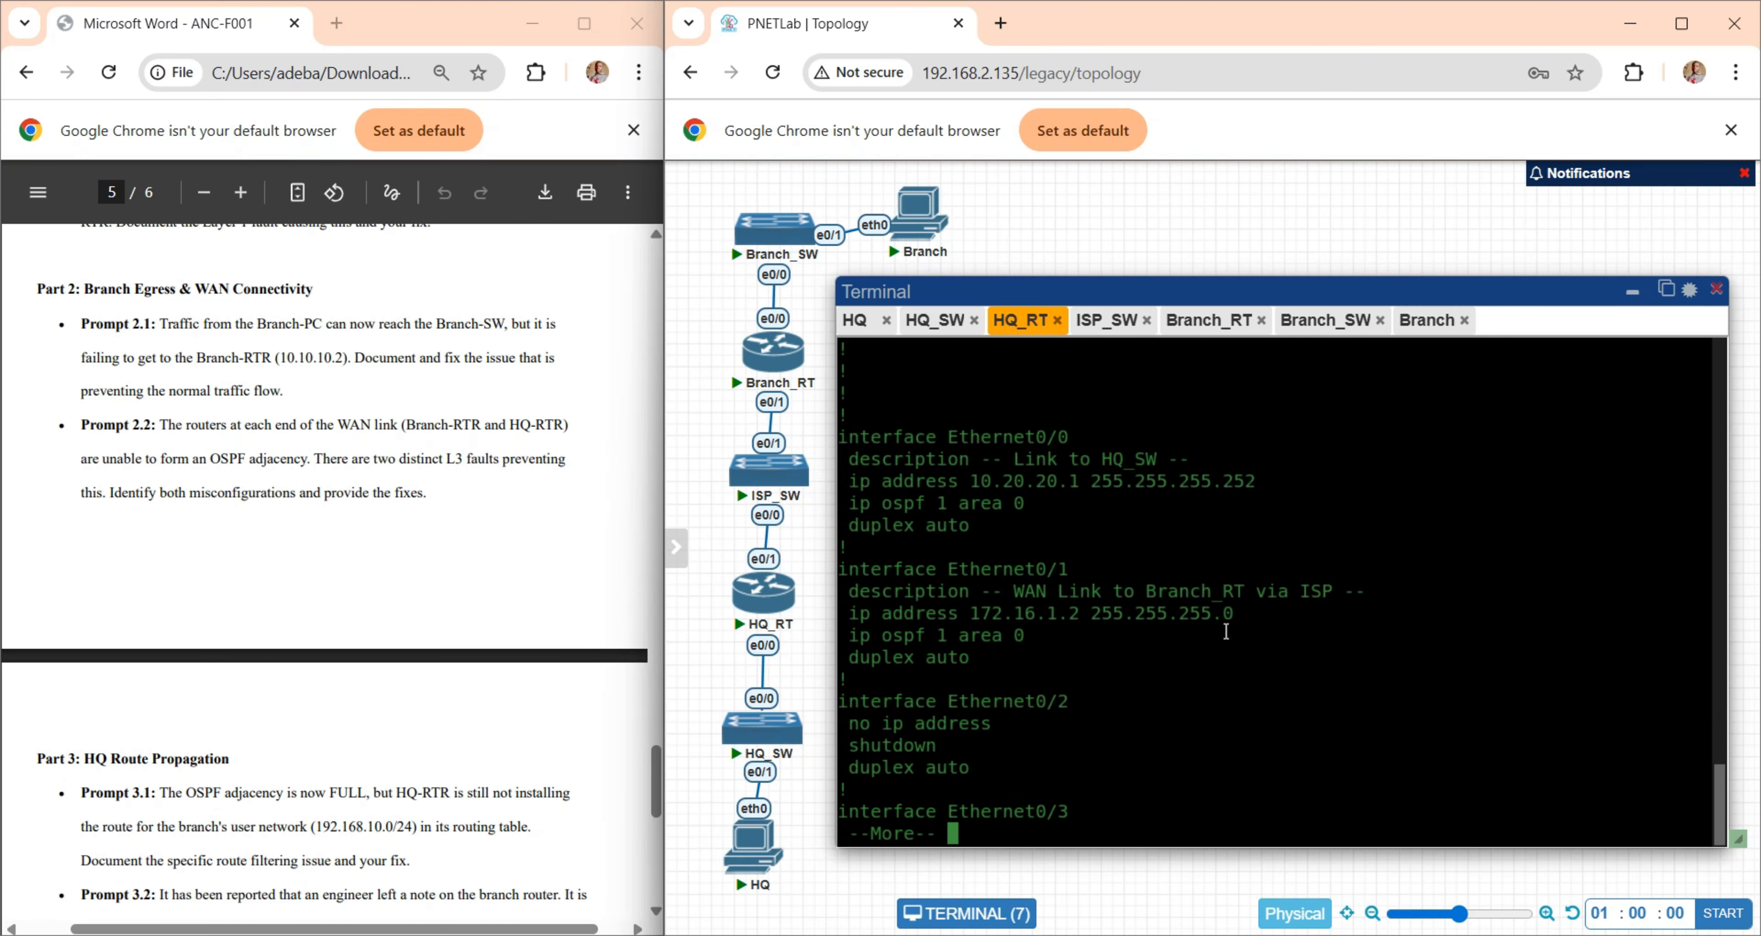
drag(1251, 614, 840, 570)
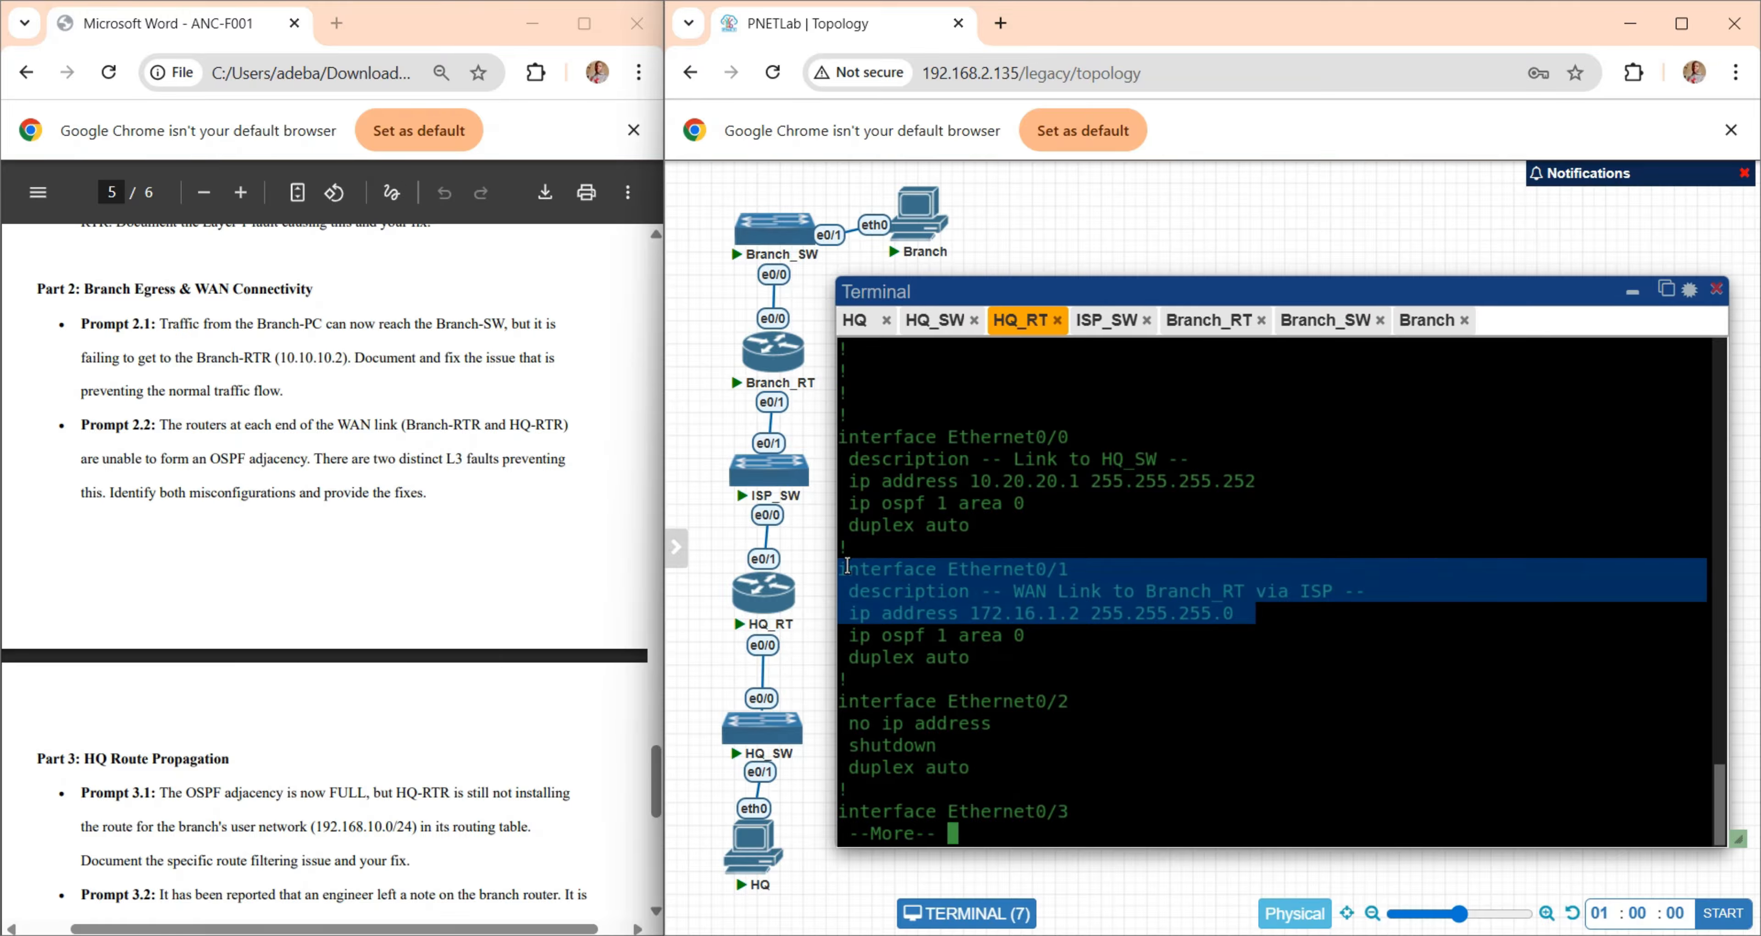
- Display Branch-RTR's running configuration with "do show run", examine the Ethernet0/1 address and mask, and return to the prompt
click(1203, 328)
click(1046, 655)
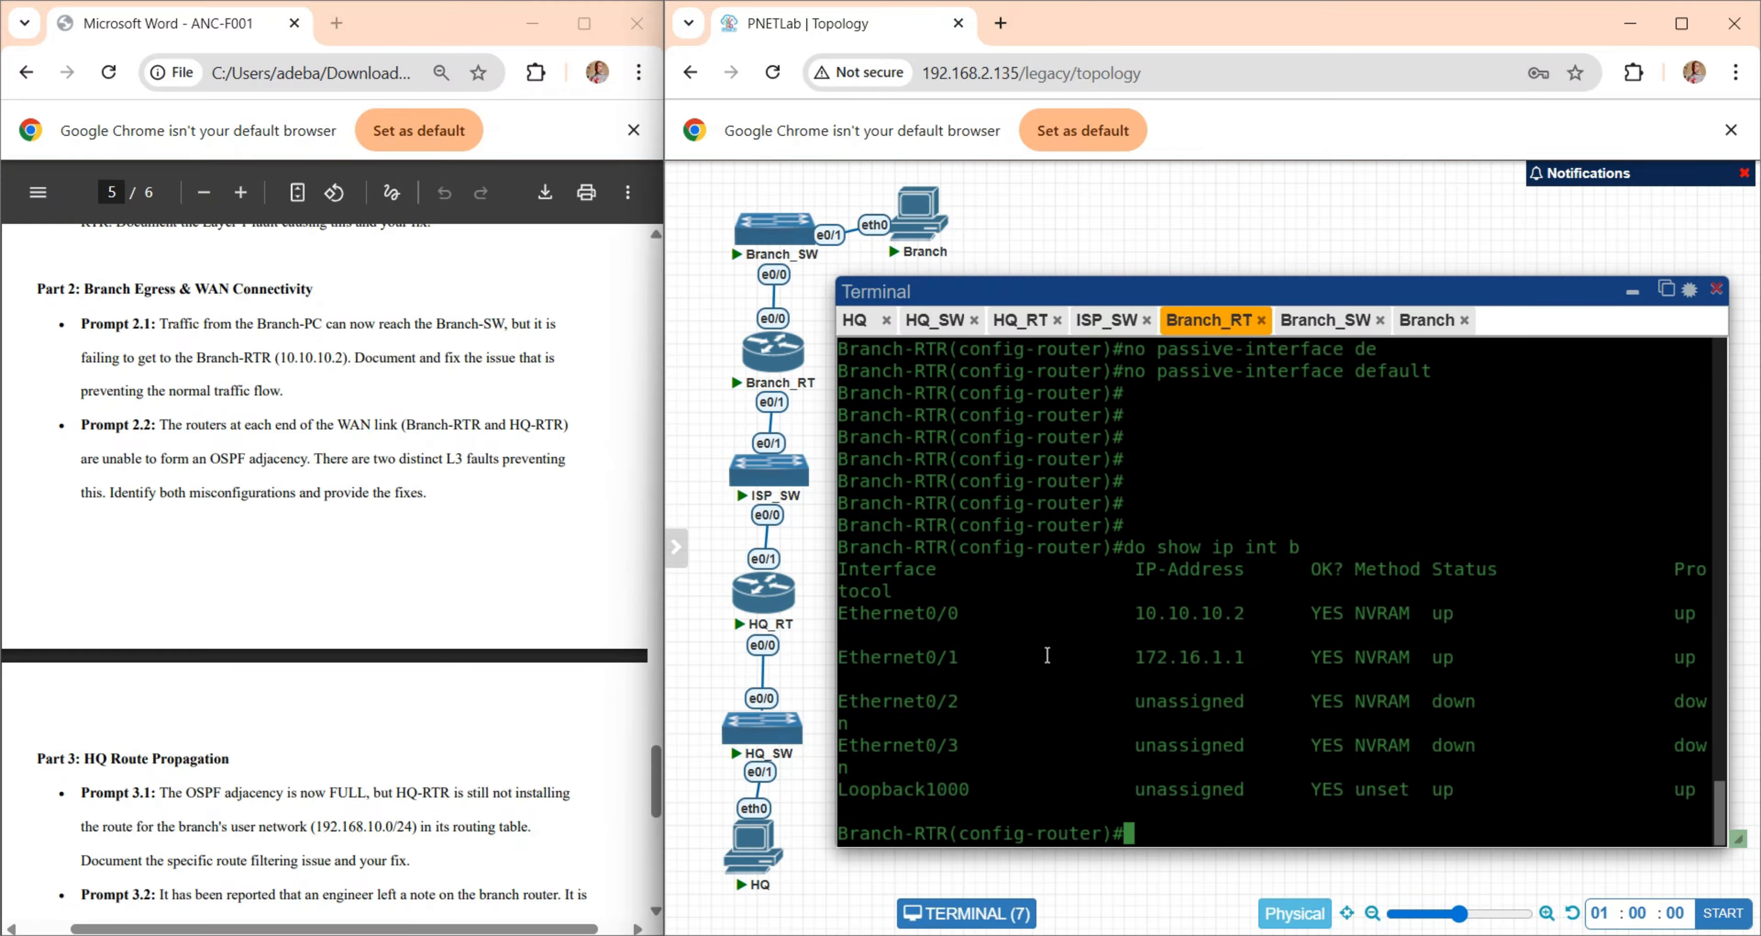
text(do show)
text(run)
key(Return)
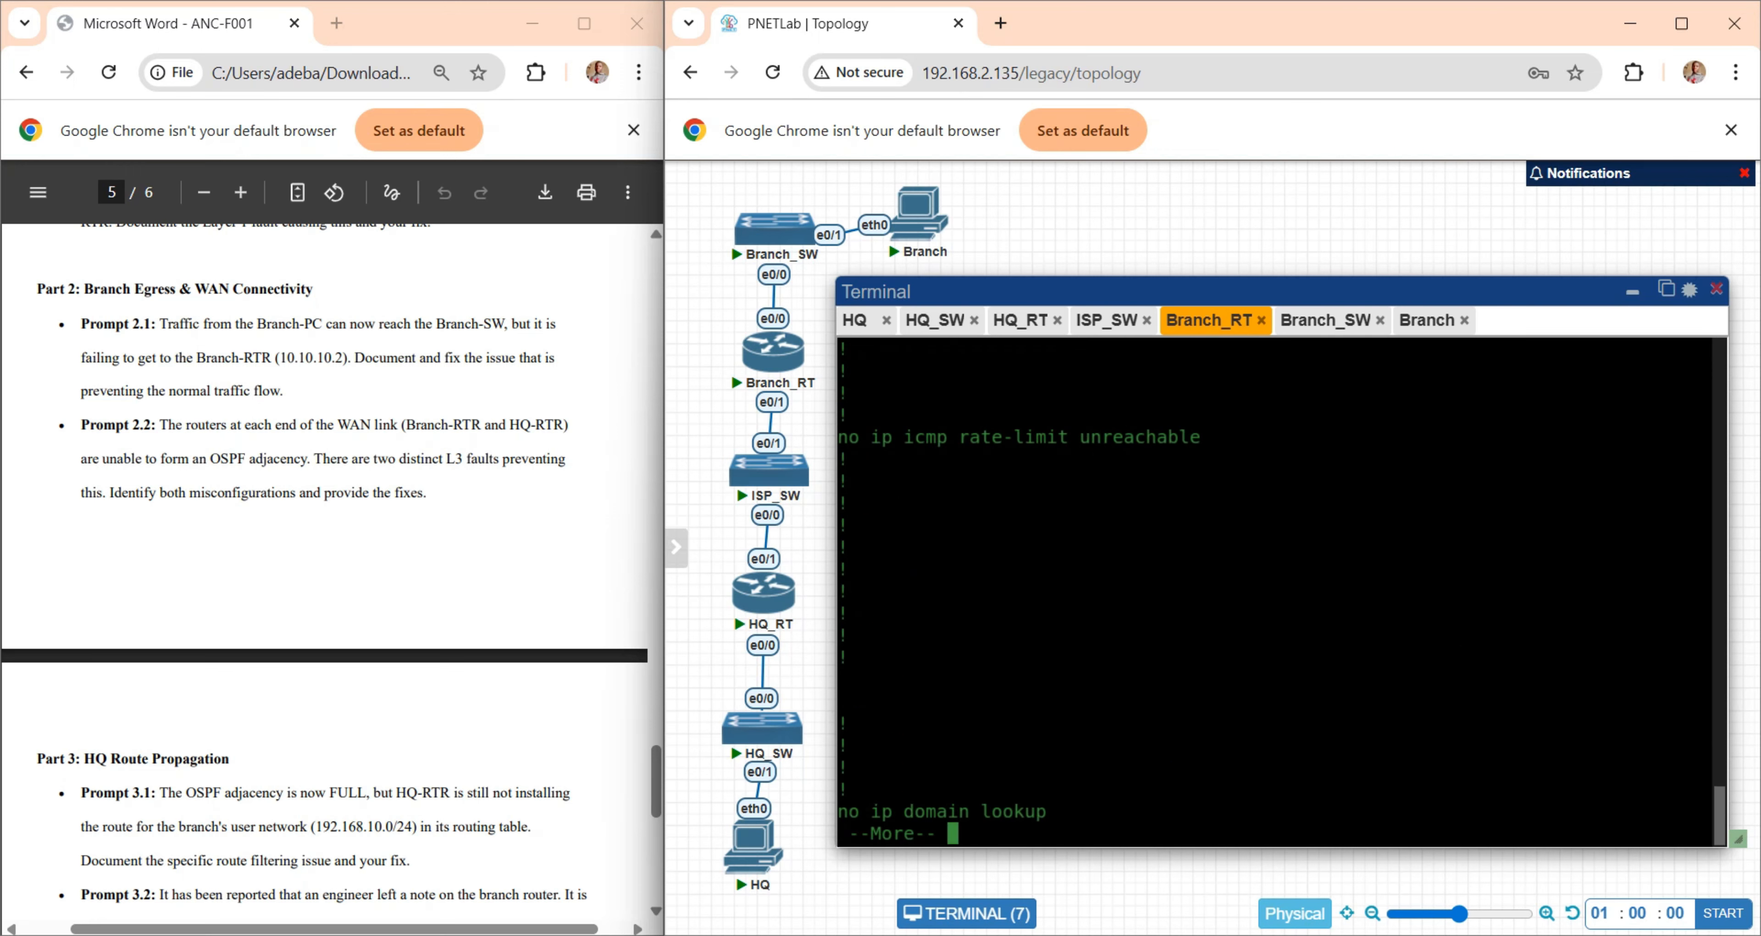
key(space)
key(space)
key(Return)
key(Return)
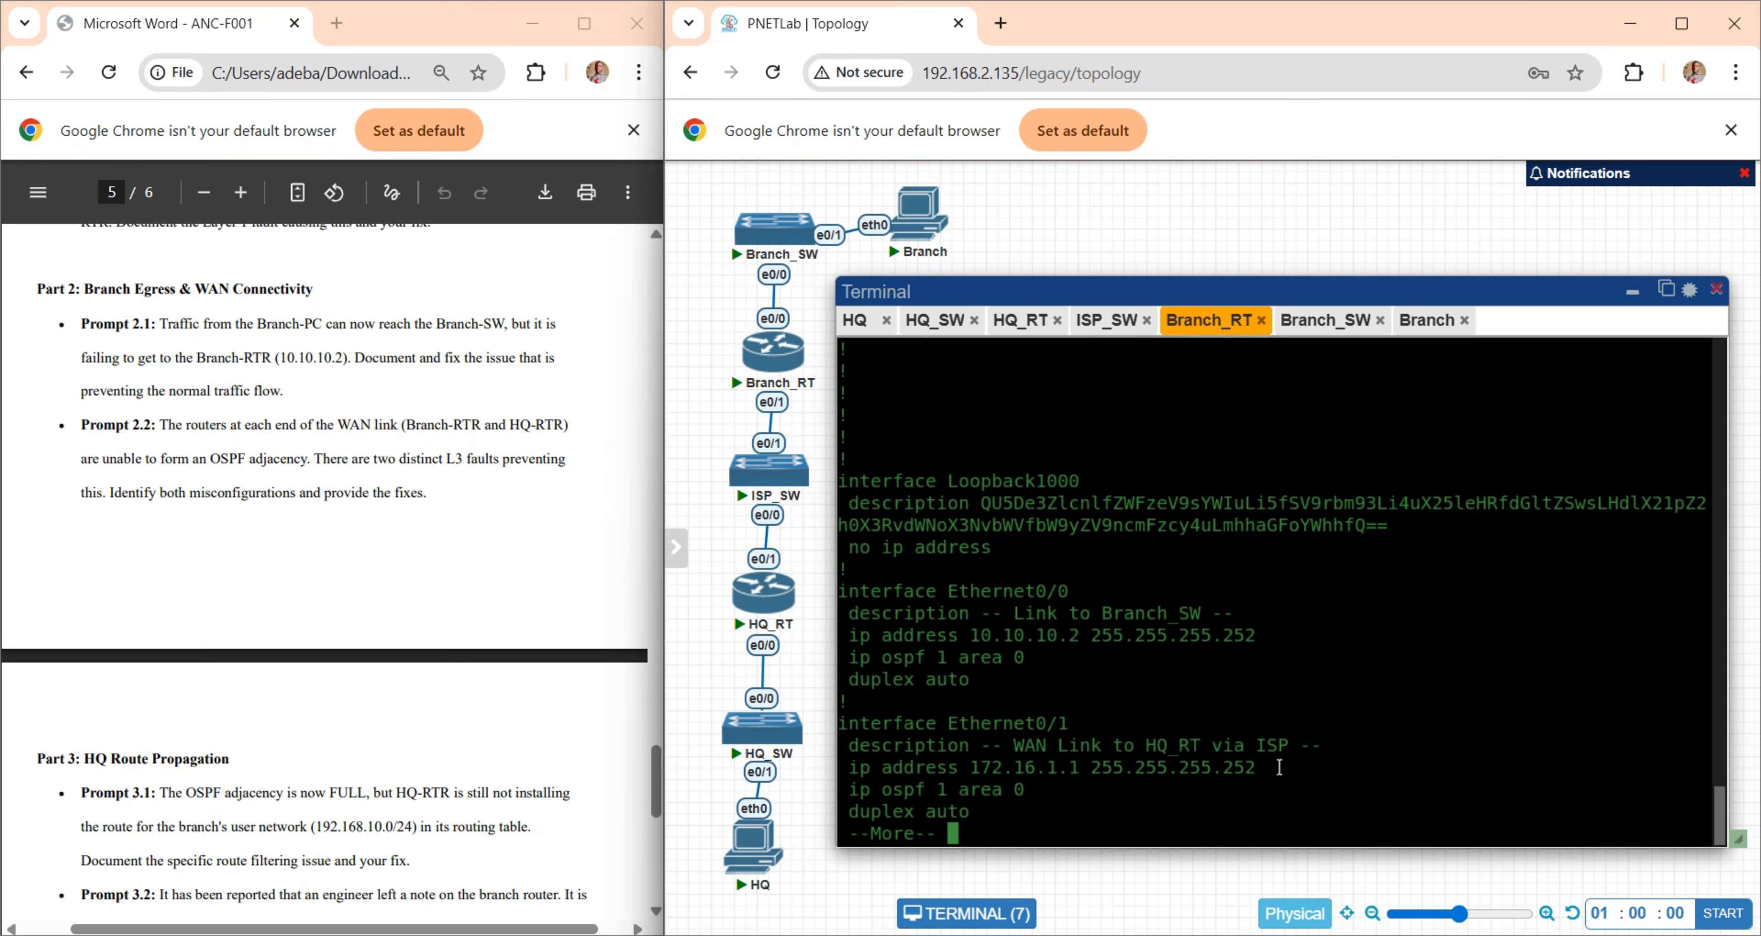
drag(1289, 766, 876, 766)
click(1101, 816)
key(q)
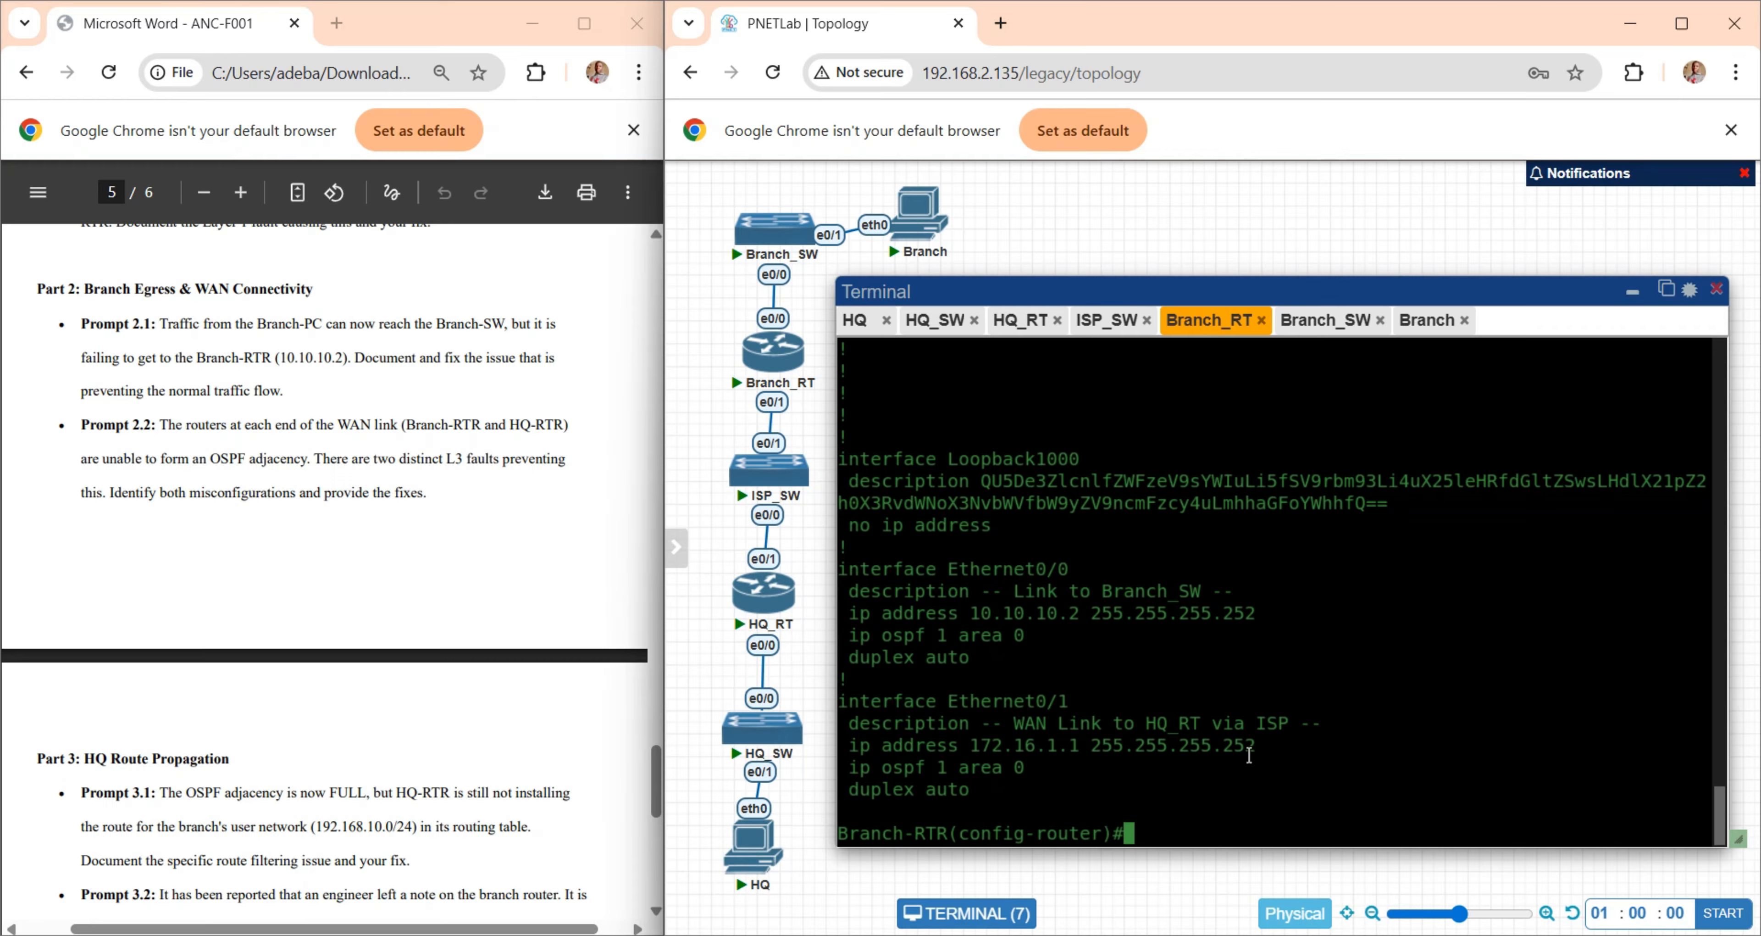
key(Return)
key(Return)
key(Return)
key(Return)
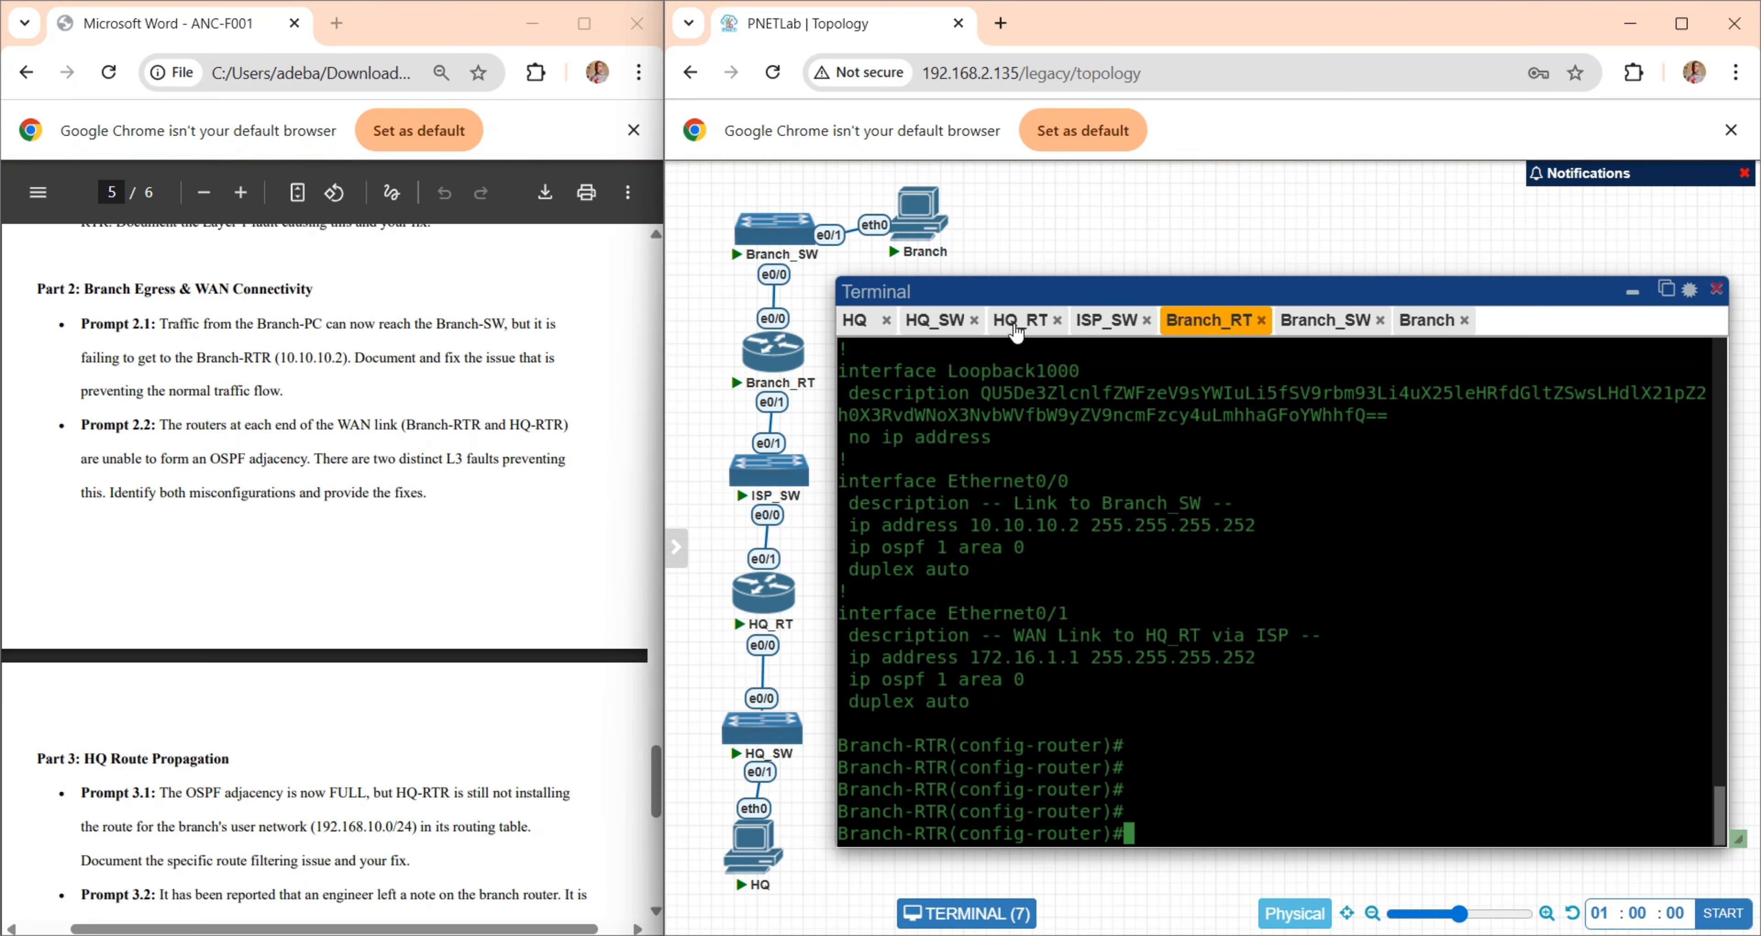
- Look up the WAN Link (ISP) subnet in the lab document's addressing list and return to the Branch-RTR console
click(363, 407)
scroll(363, 406, up, 12)
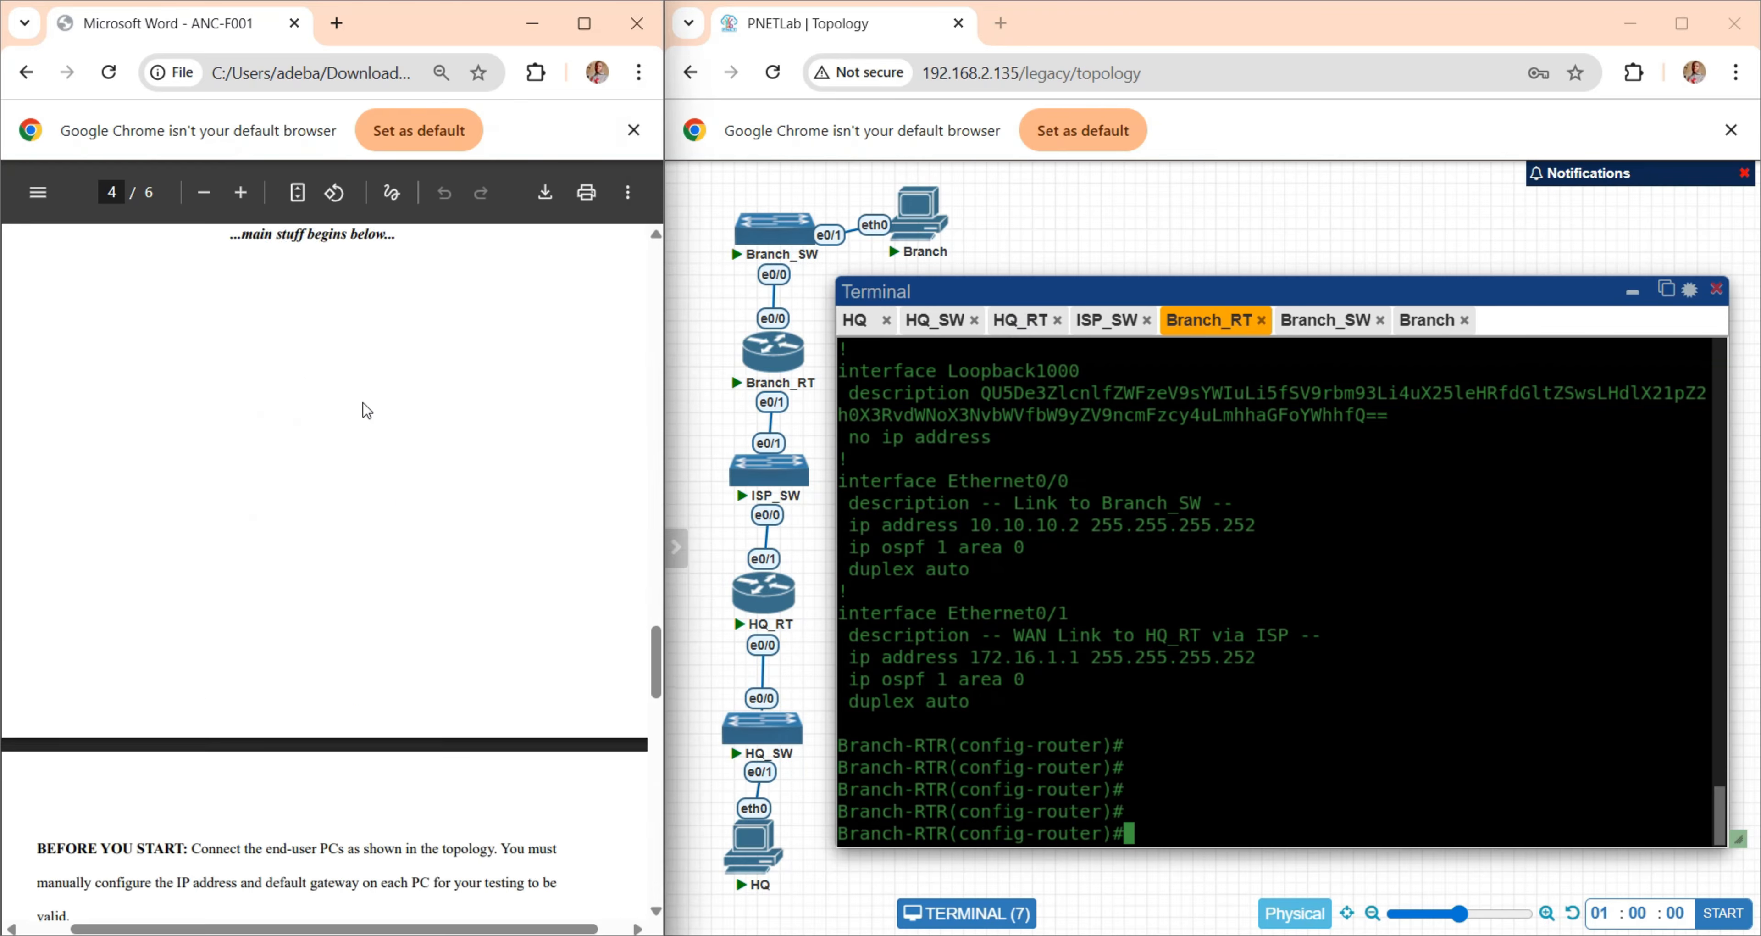
scroll(363, 404, up, 10)
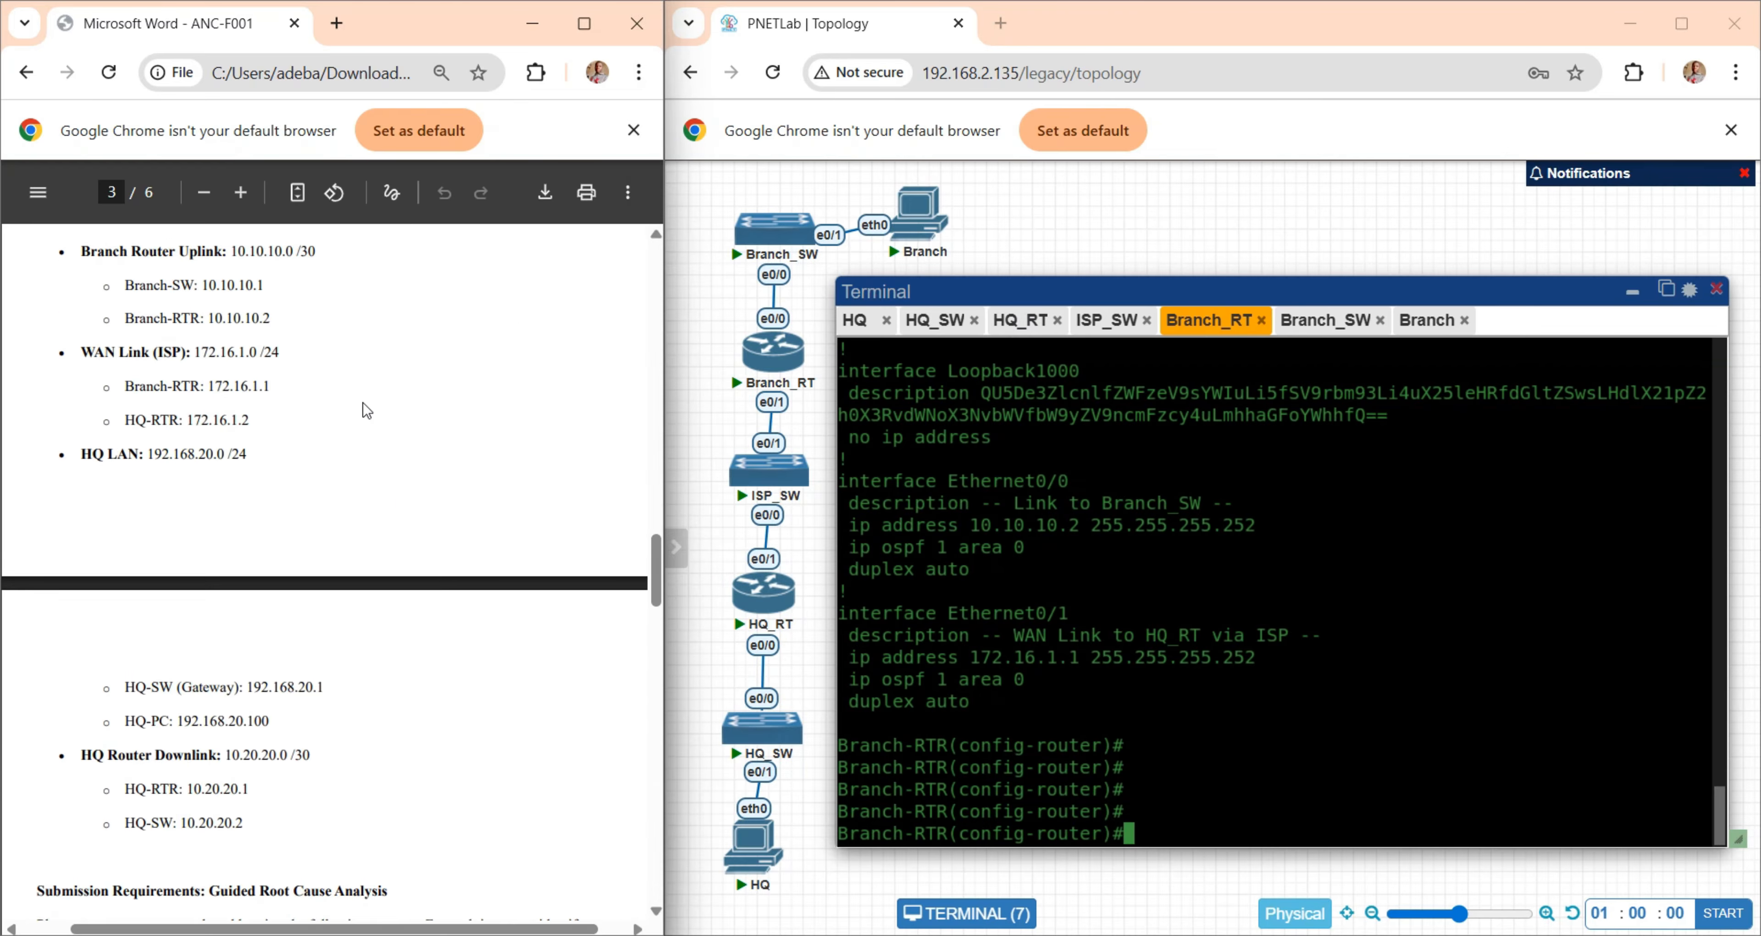
scroll(363, 403, up, 1)
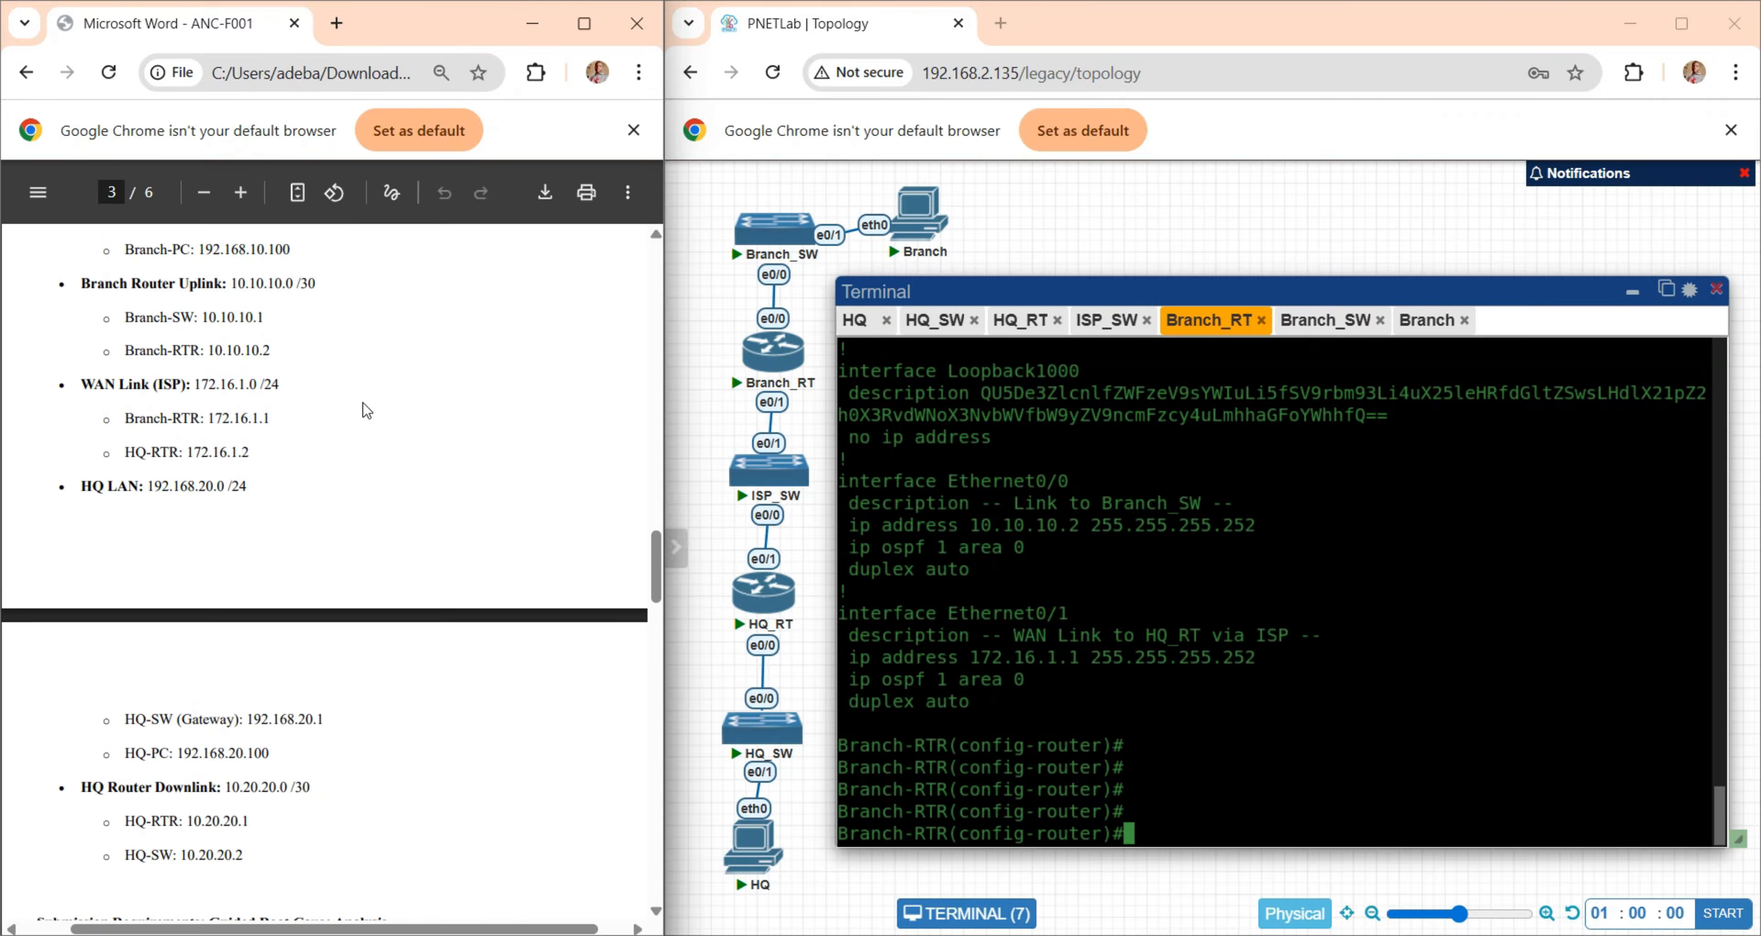
drag(284, 385, 81, 386)
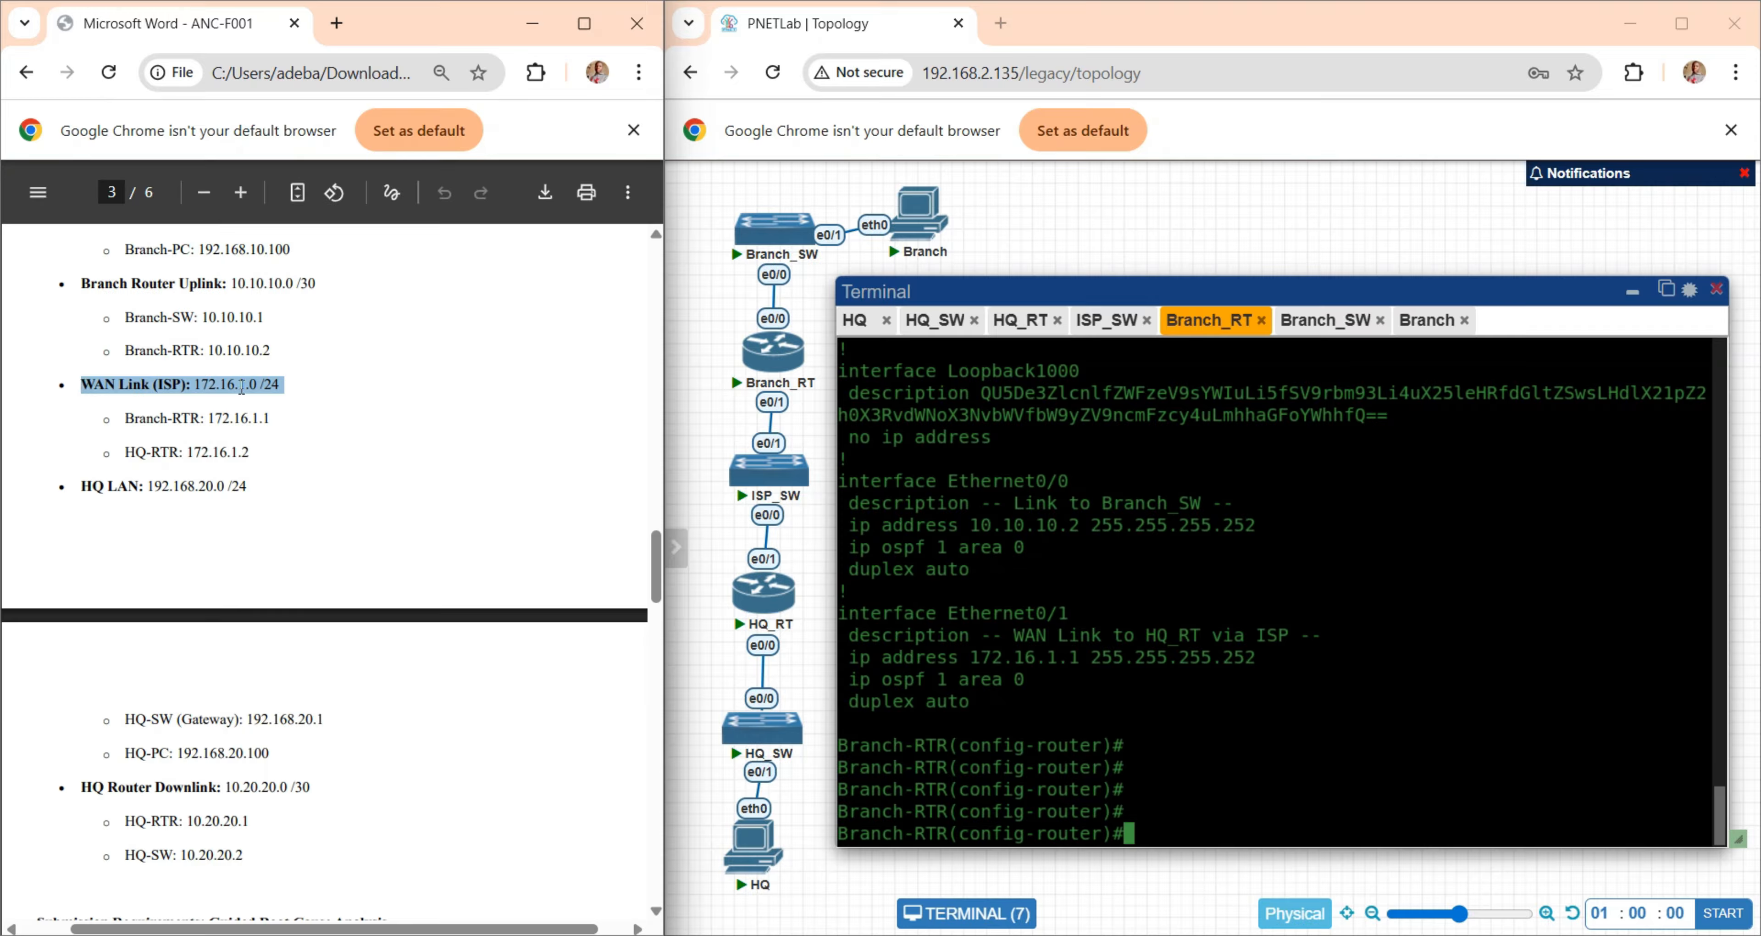
click(331, 398)
click(1154, 491)
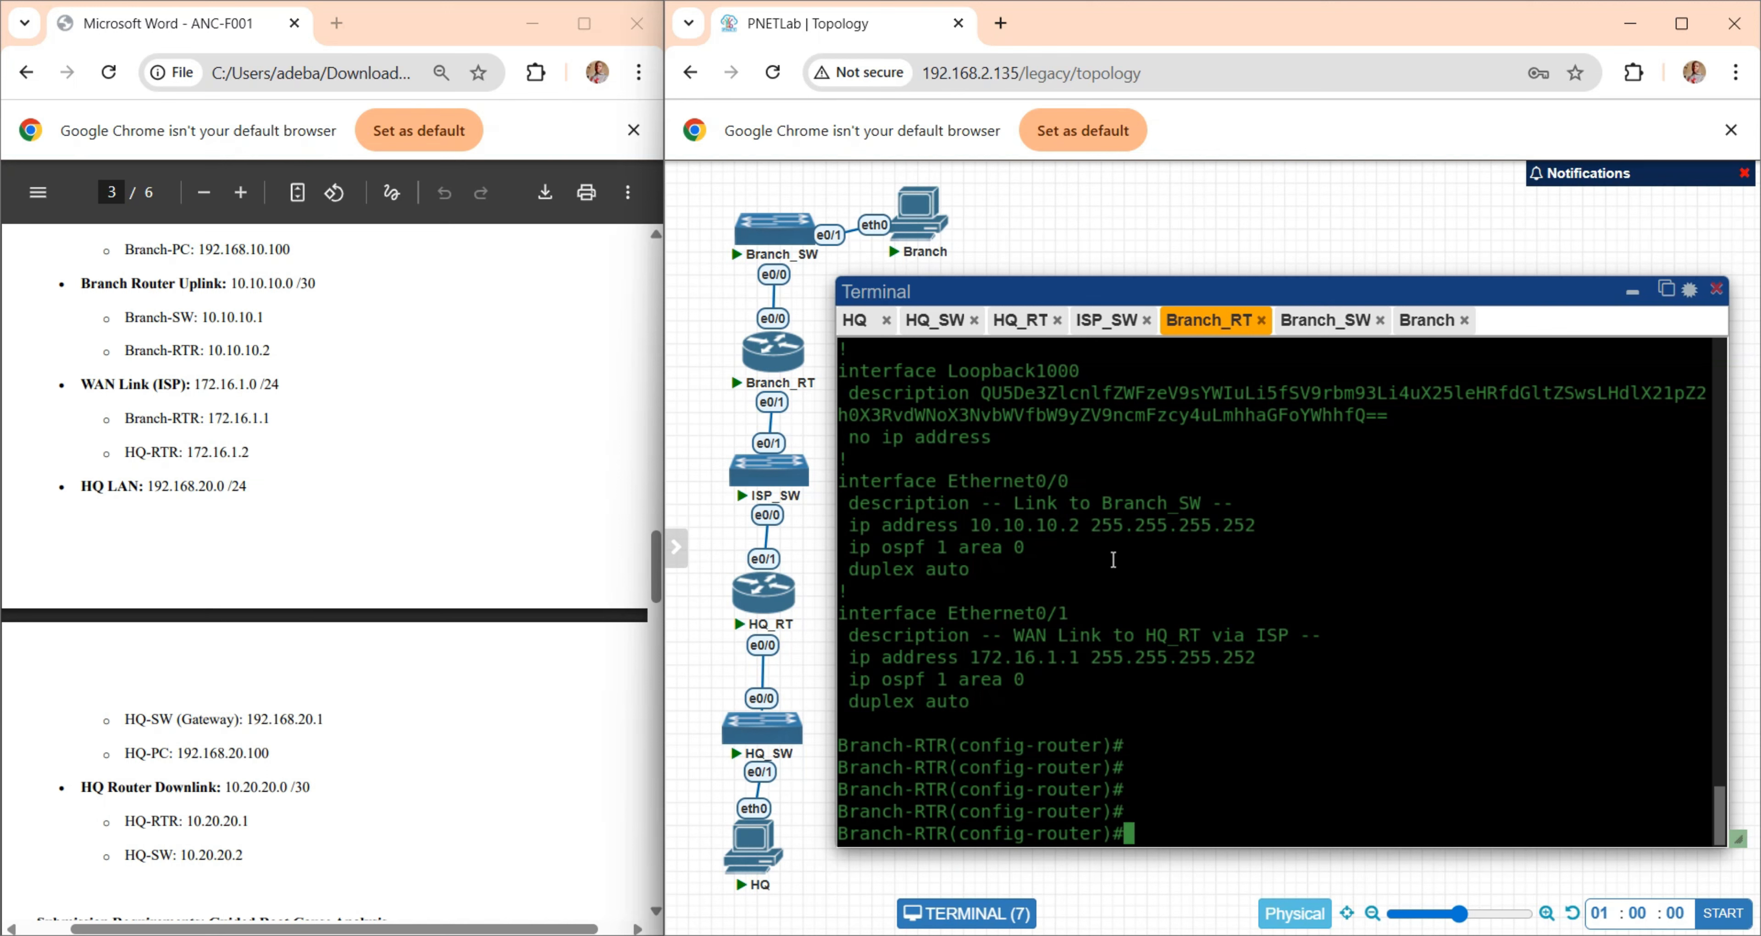
- On the HQ-RTR console, leave the configuration listing and enter configuration mode for interface e0/1
click(1008, 327)
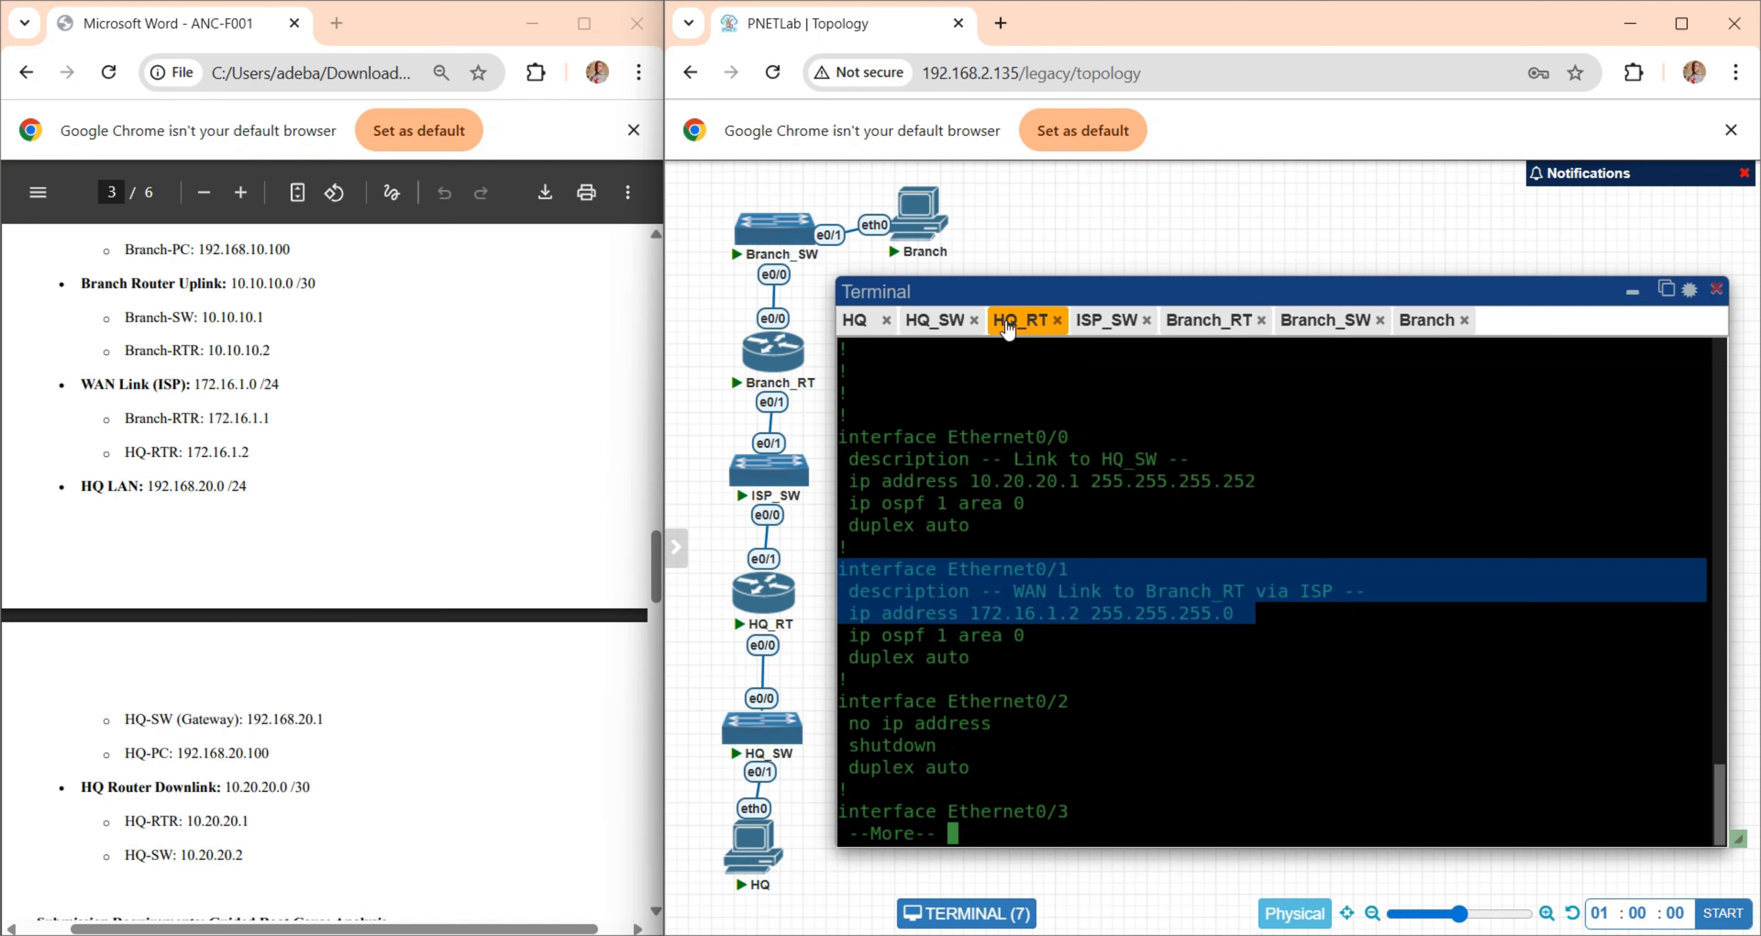
click(1092, 660)
key(q)
key(Return)
key(Return)
key(Return)
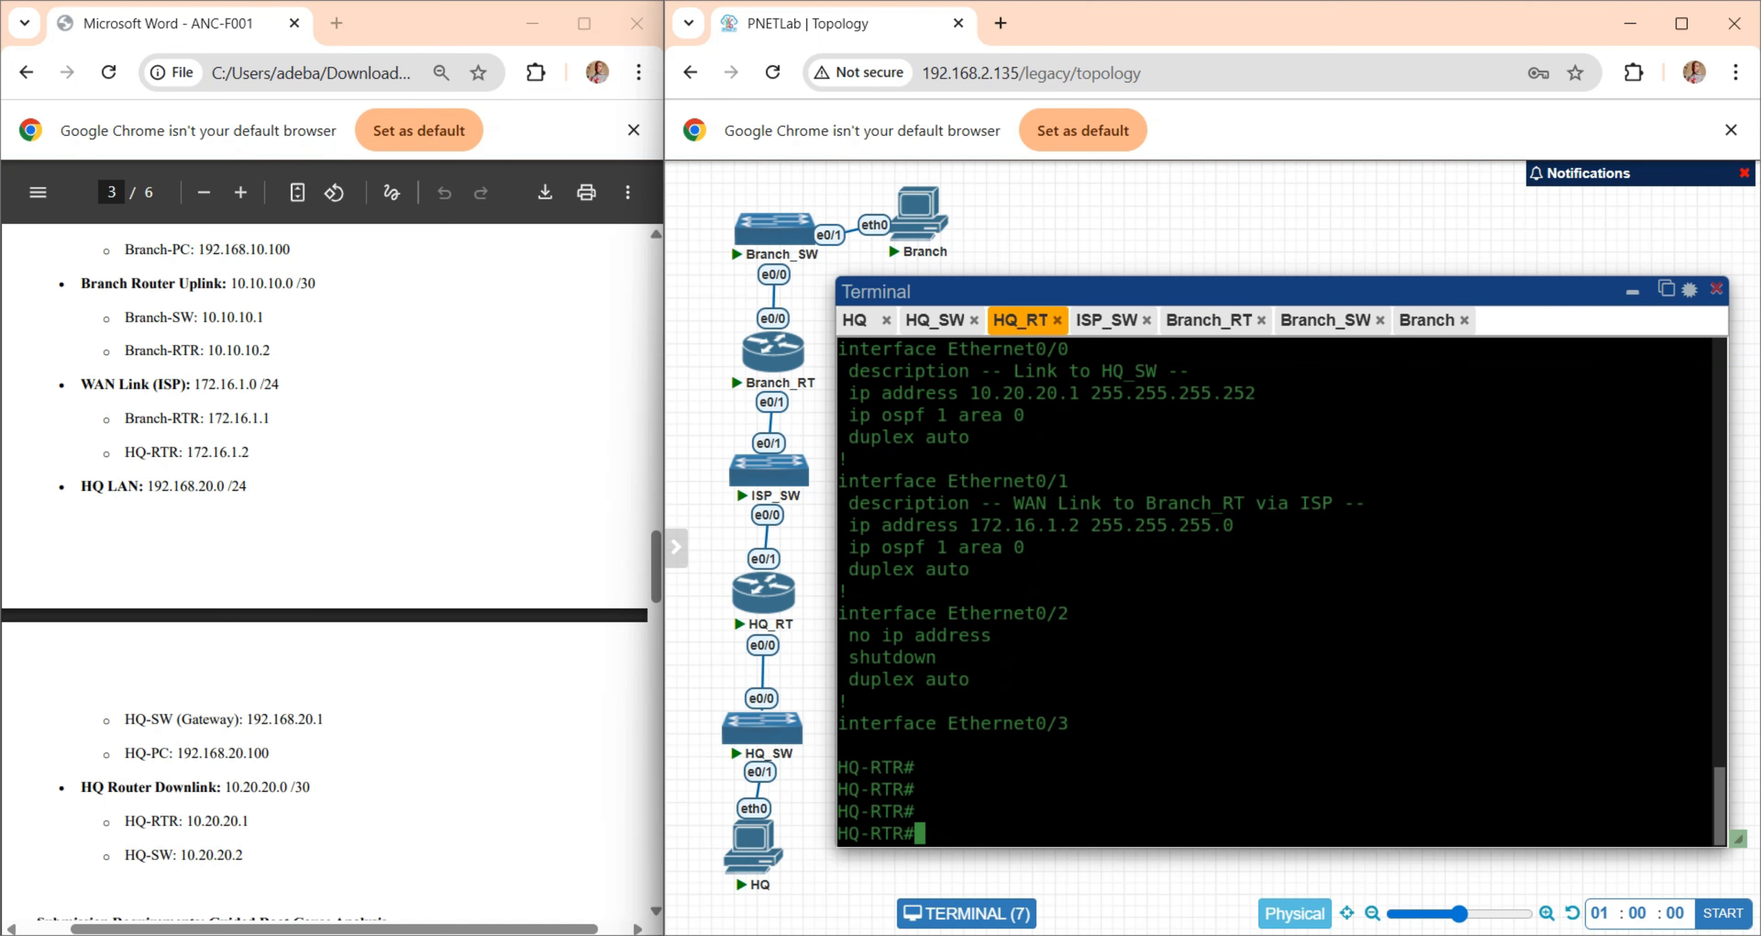
text(conf t)
key(Return)
text(int)
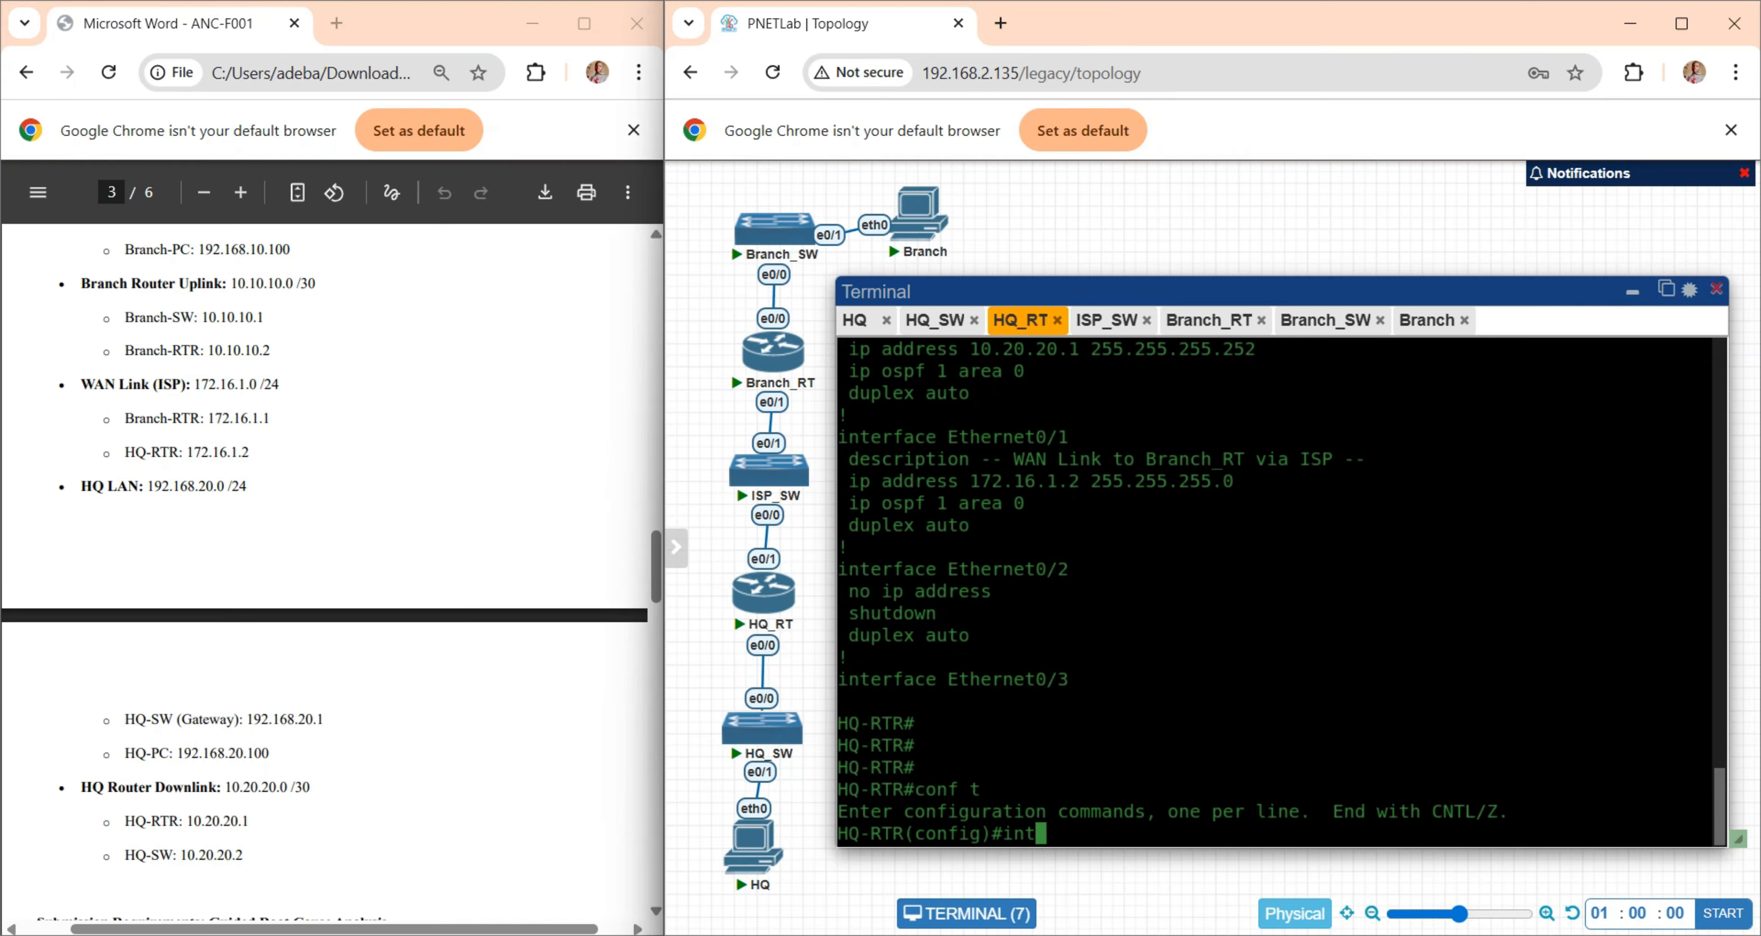
text( e0/1)
key(Return)
text(ip add )
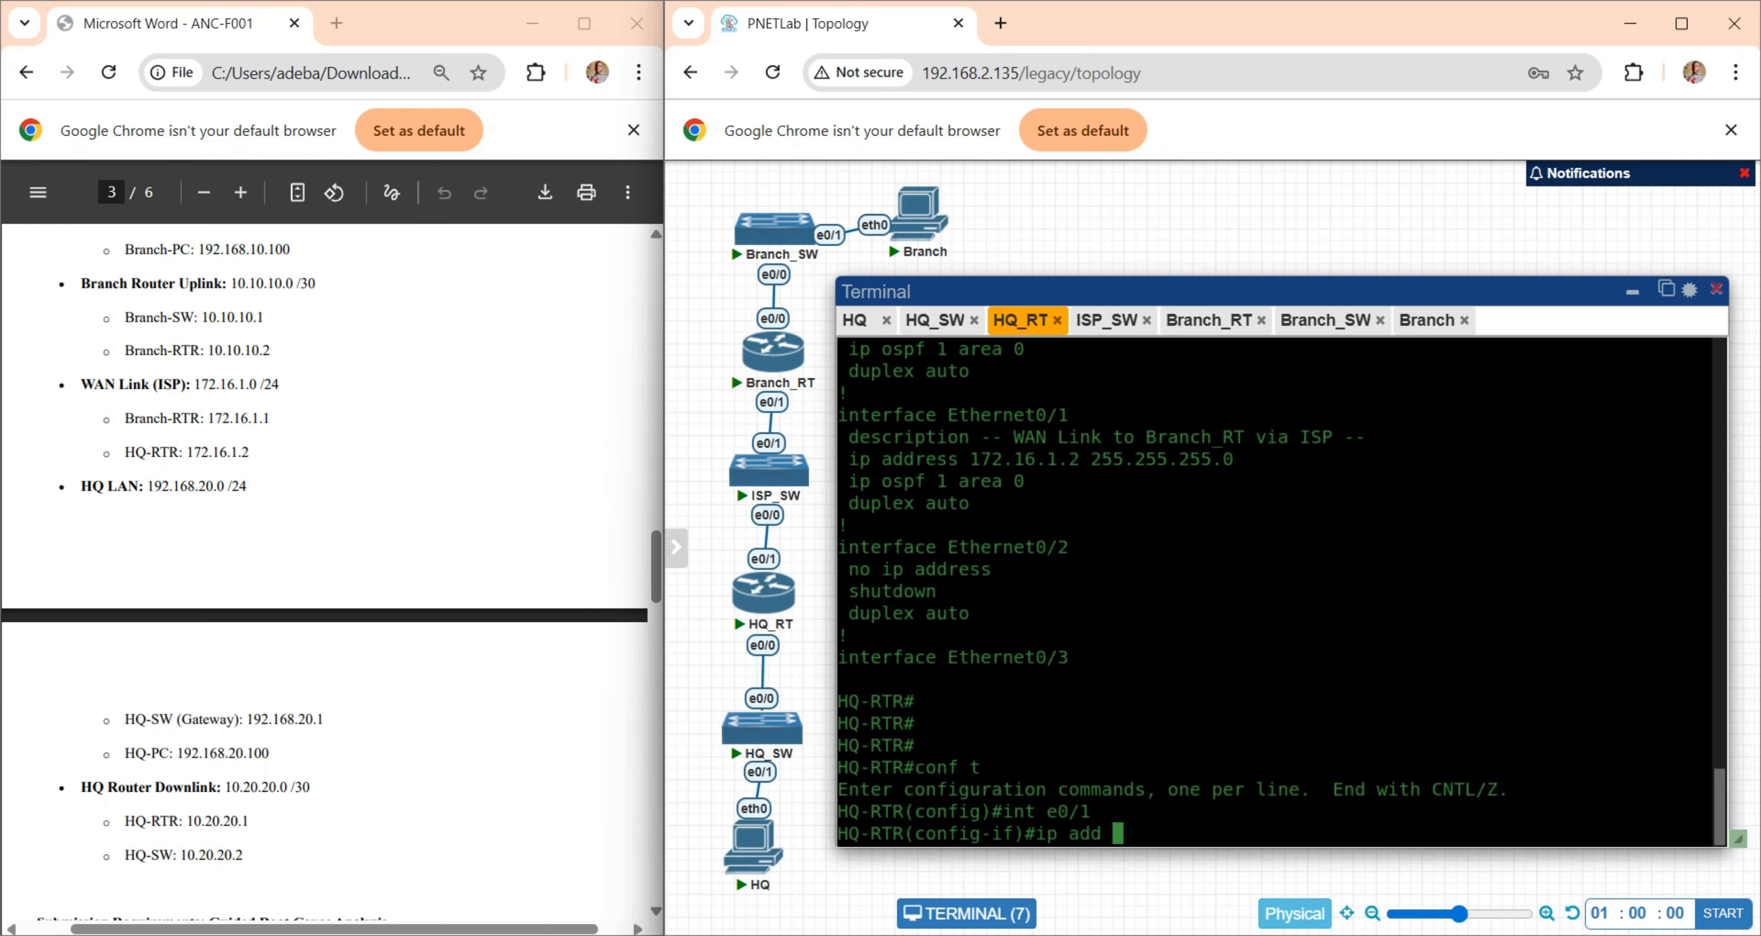
text(172.16.1.2 255.25)
key(BackSpace)
key(BackSpace)
key(BackSpace)
key(BackSpace)
key(BackSpace)
key(BackSpace)
key(BackSpace)
key(BackSpace)
key(BackSpace)
key(BackSpace)
key(BackSpace)
key(BackSpace)
key(BackSpace)
key(BackSpace)
key(BackSpace)
key(BackSpace)
key(BackSpace)
key(BackSpace)
key(BackSpace)
key(BackSpace)
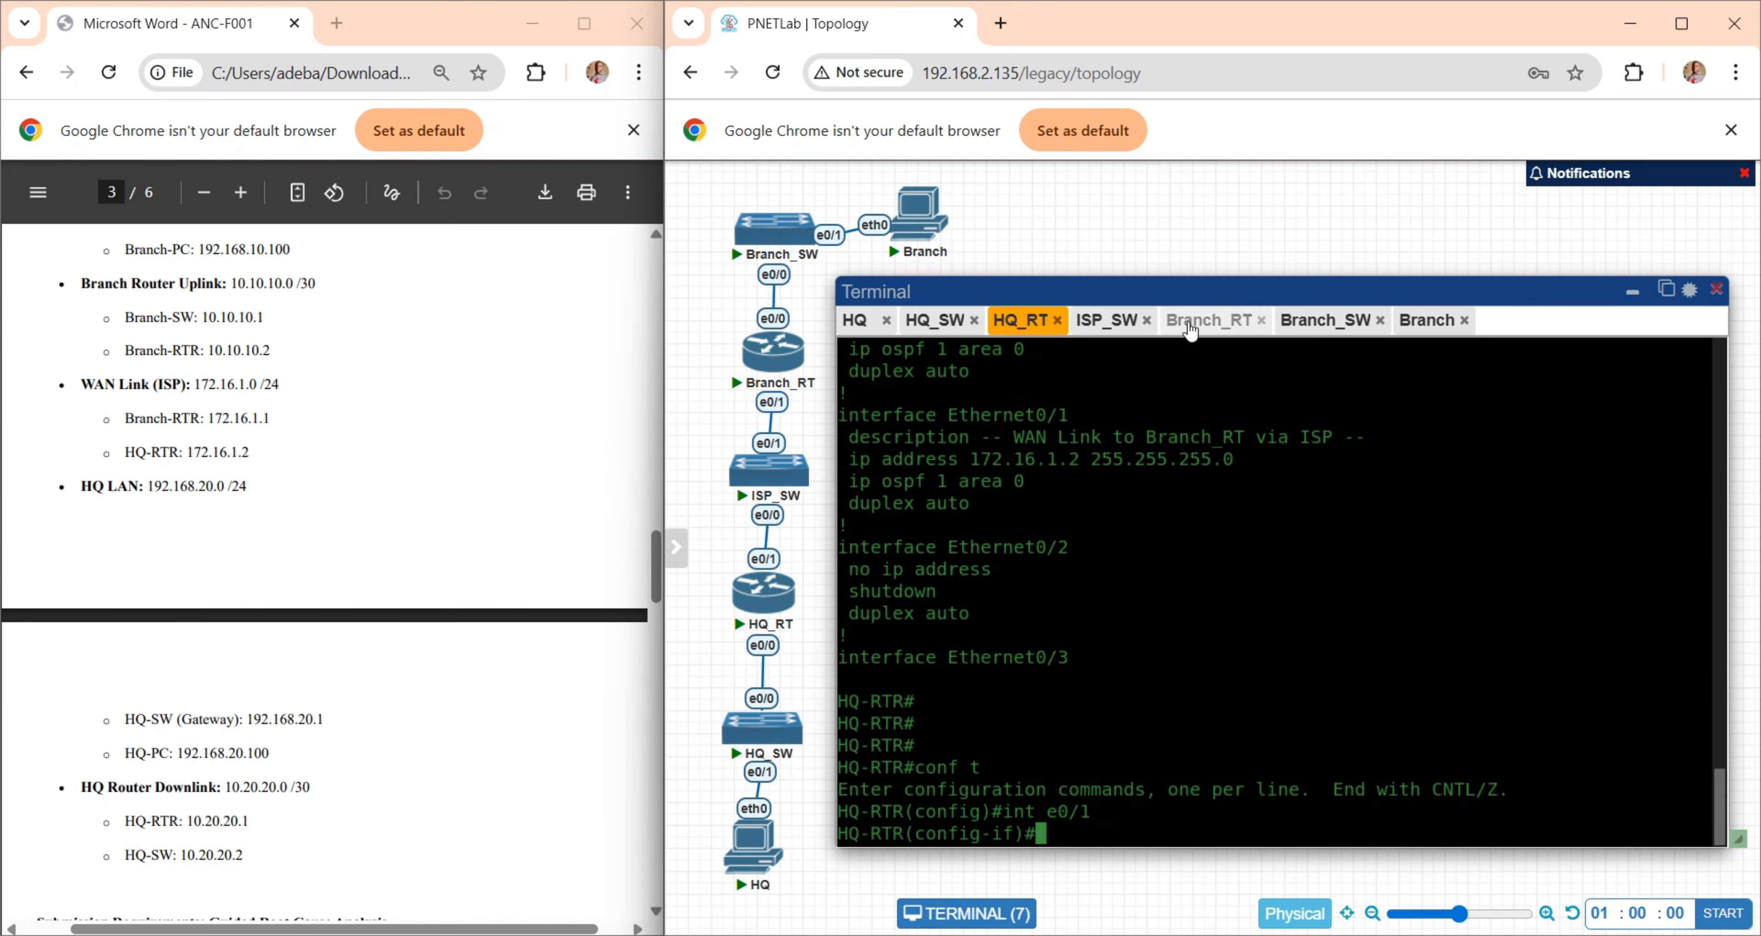
- On the Branch-RTR console, set interface e0/1 to IP address 172.16.1.1 with subnet mask 255.255.255.0
click(1190, 323)
text(int e0/0)
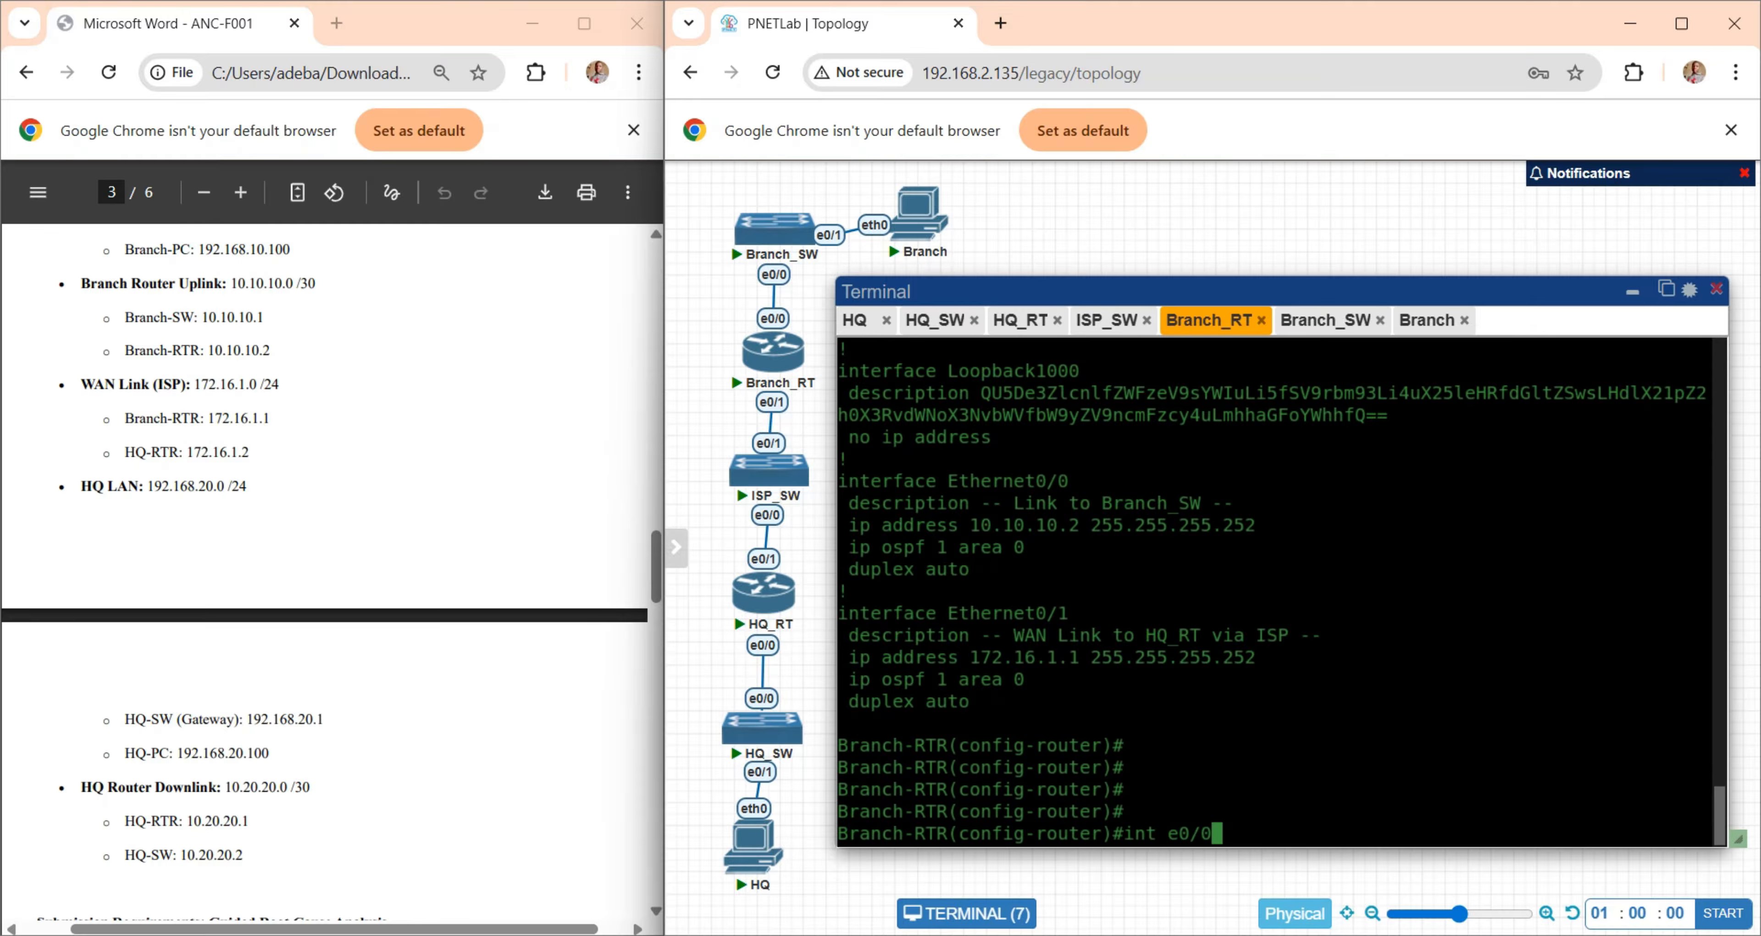
key(BackSpace)
text(1)
key(Return)
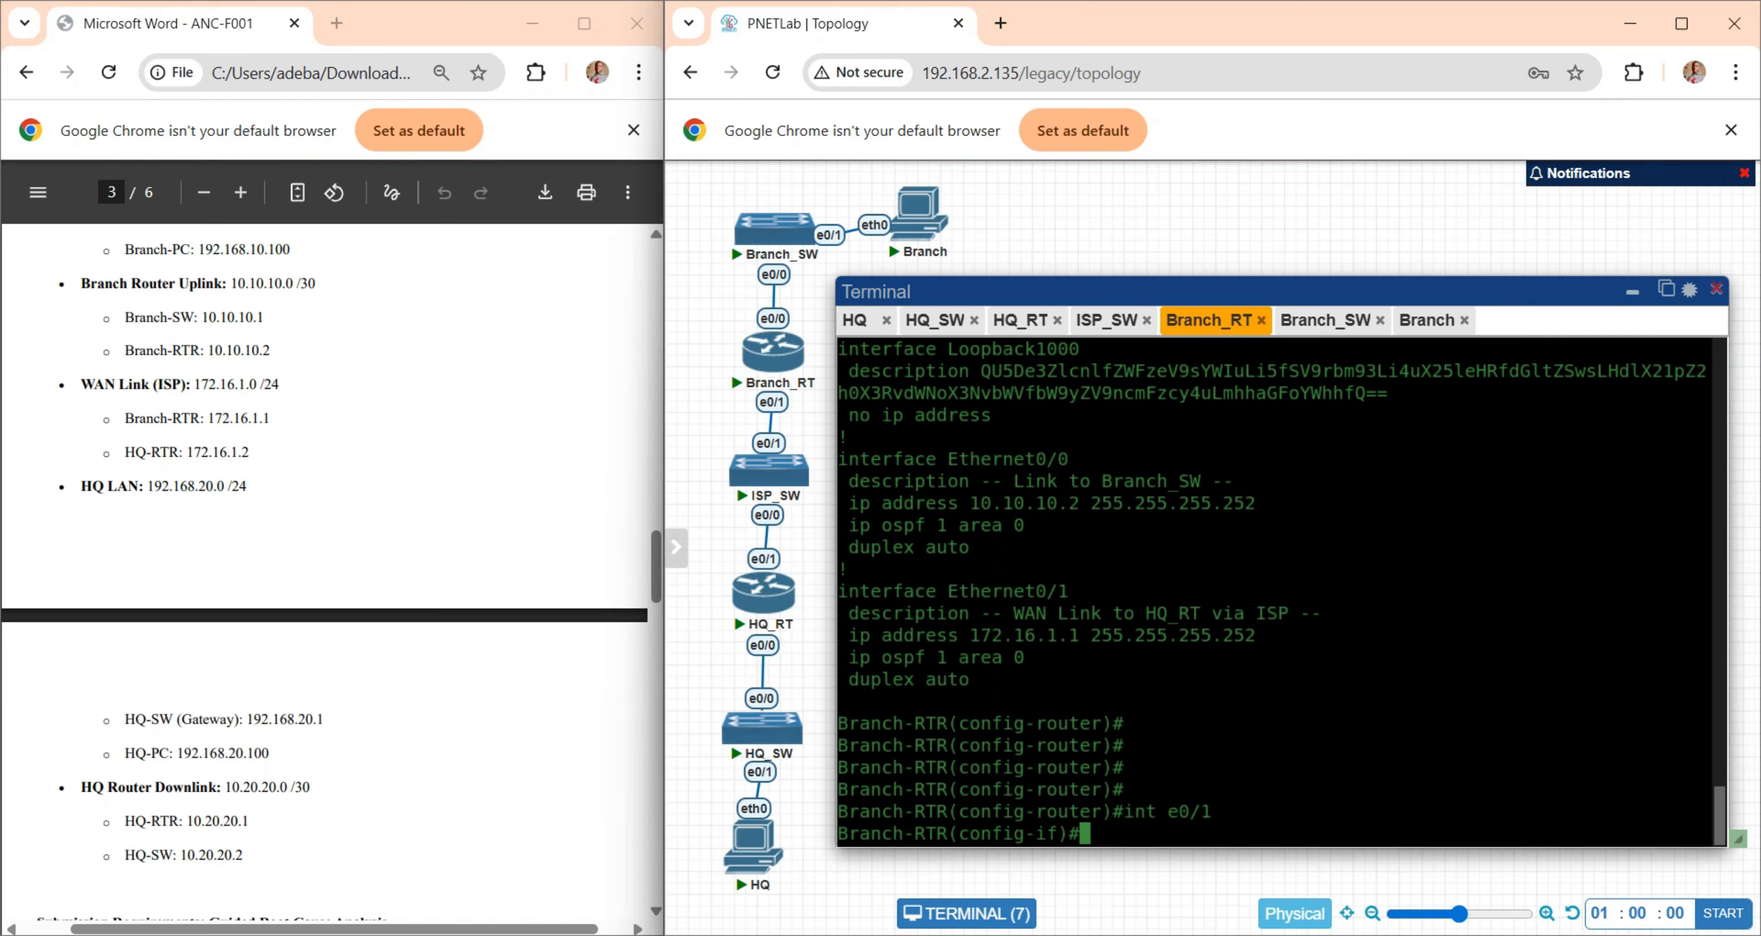
text(ip add 172.16.1.1 255.255.255.0)
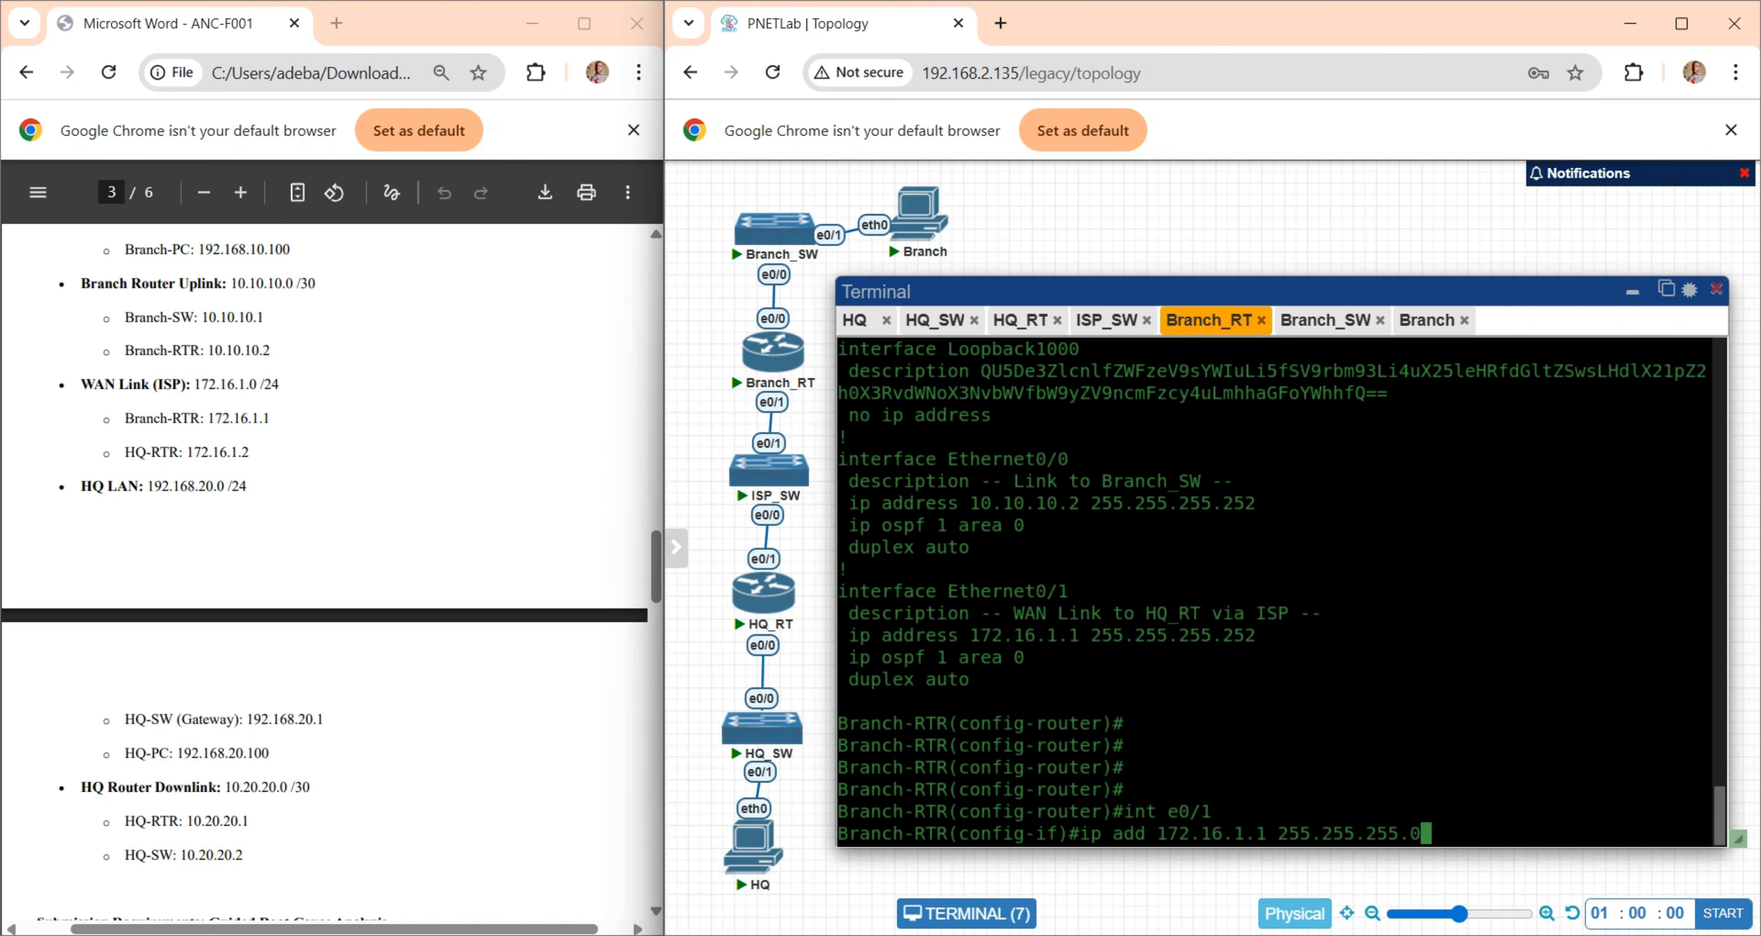
key(Return)
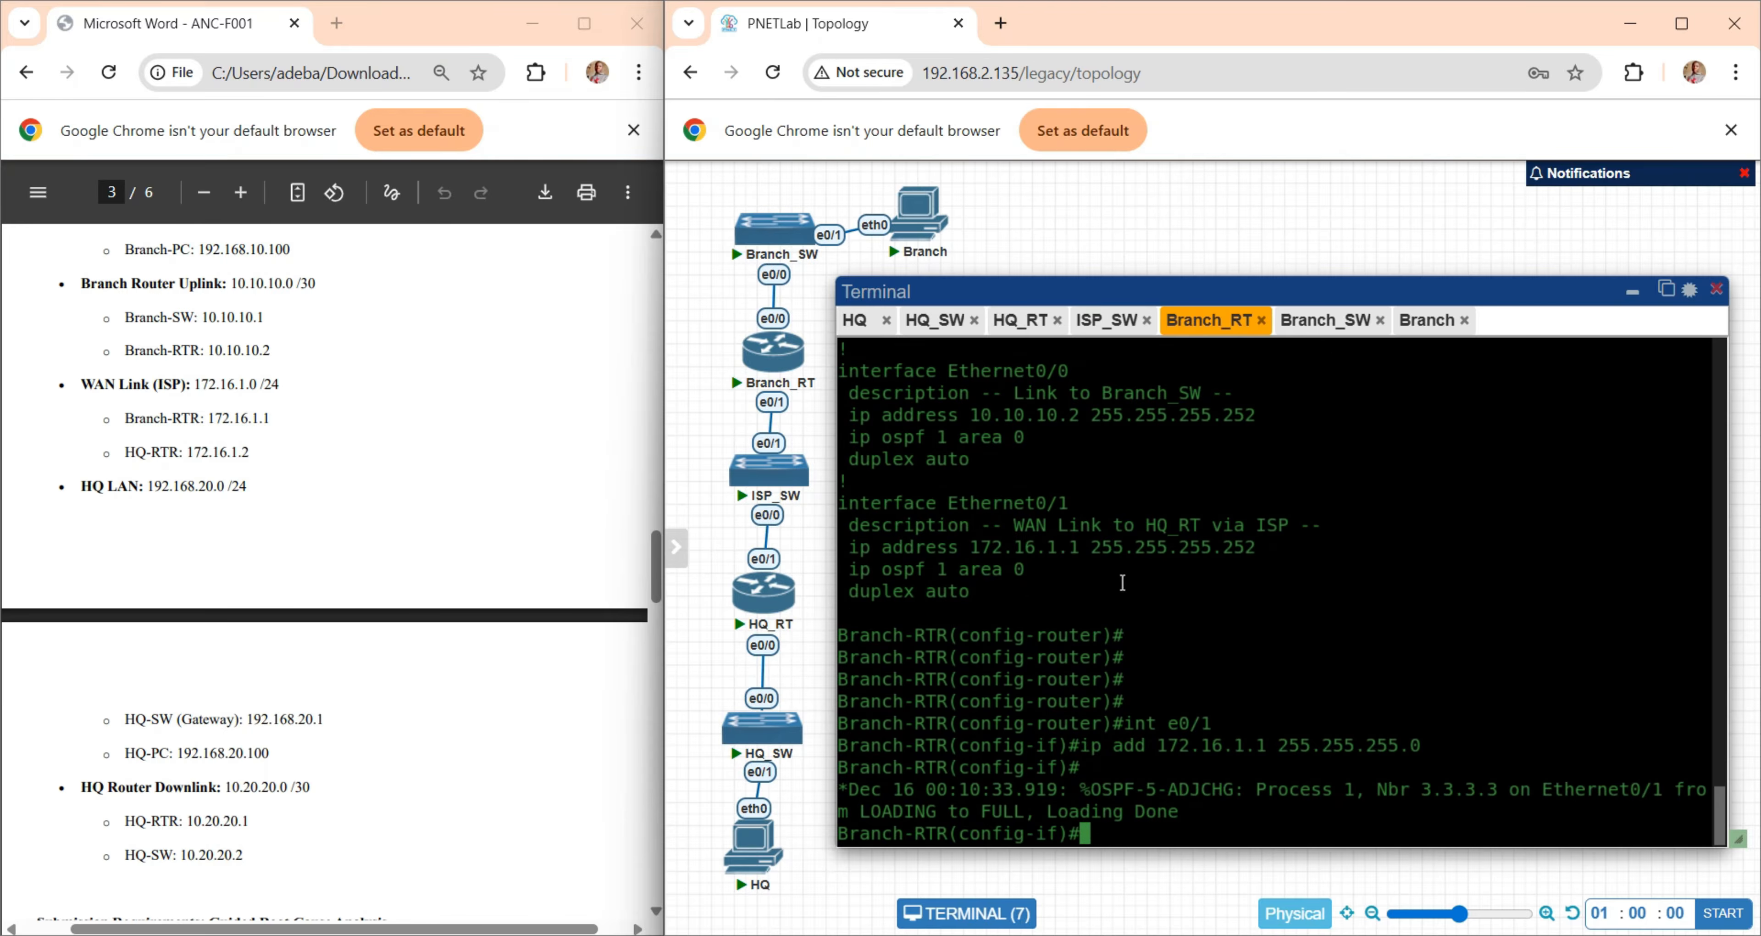
- Check the OSPF adjacency message on Branch-RTR and list its neighbors and their state with "do show ip ospf nei"
drag(1189, 811, 898, 805)
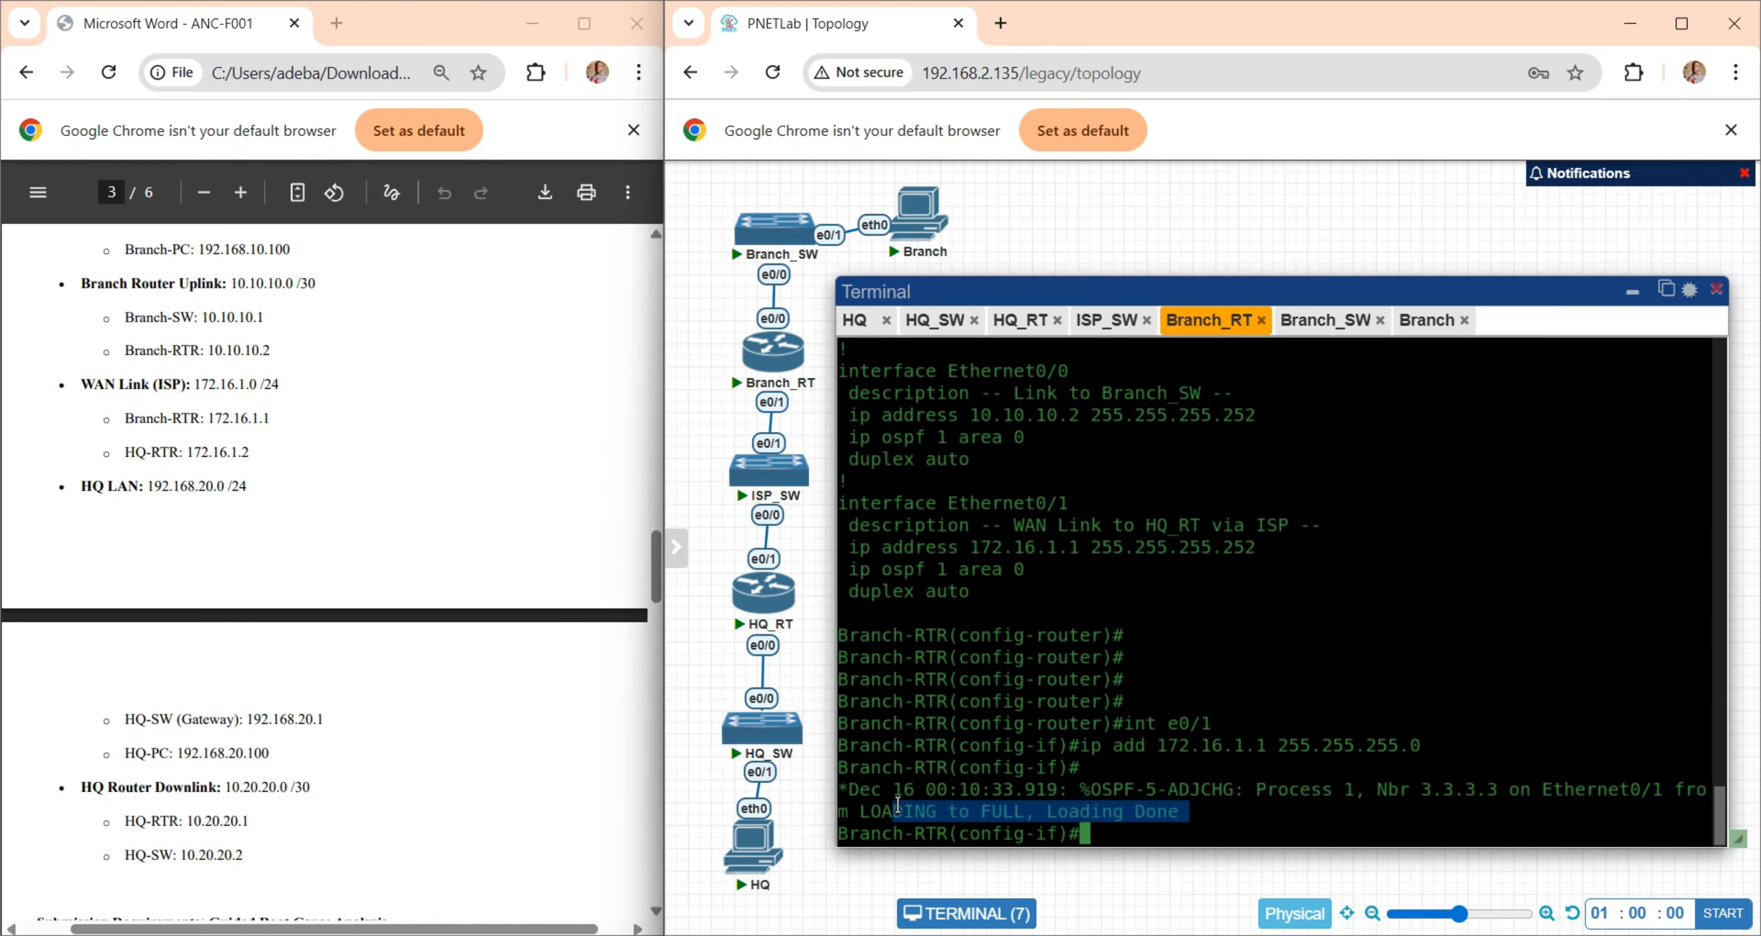
click(1019, 472)
text(do show )
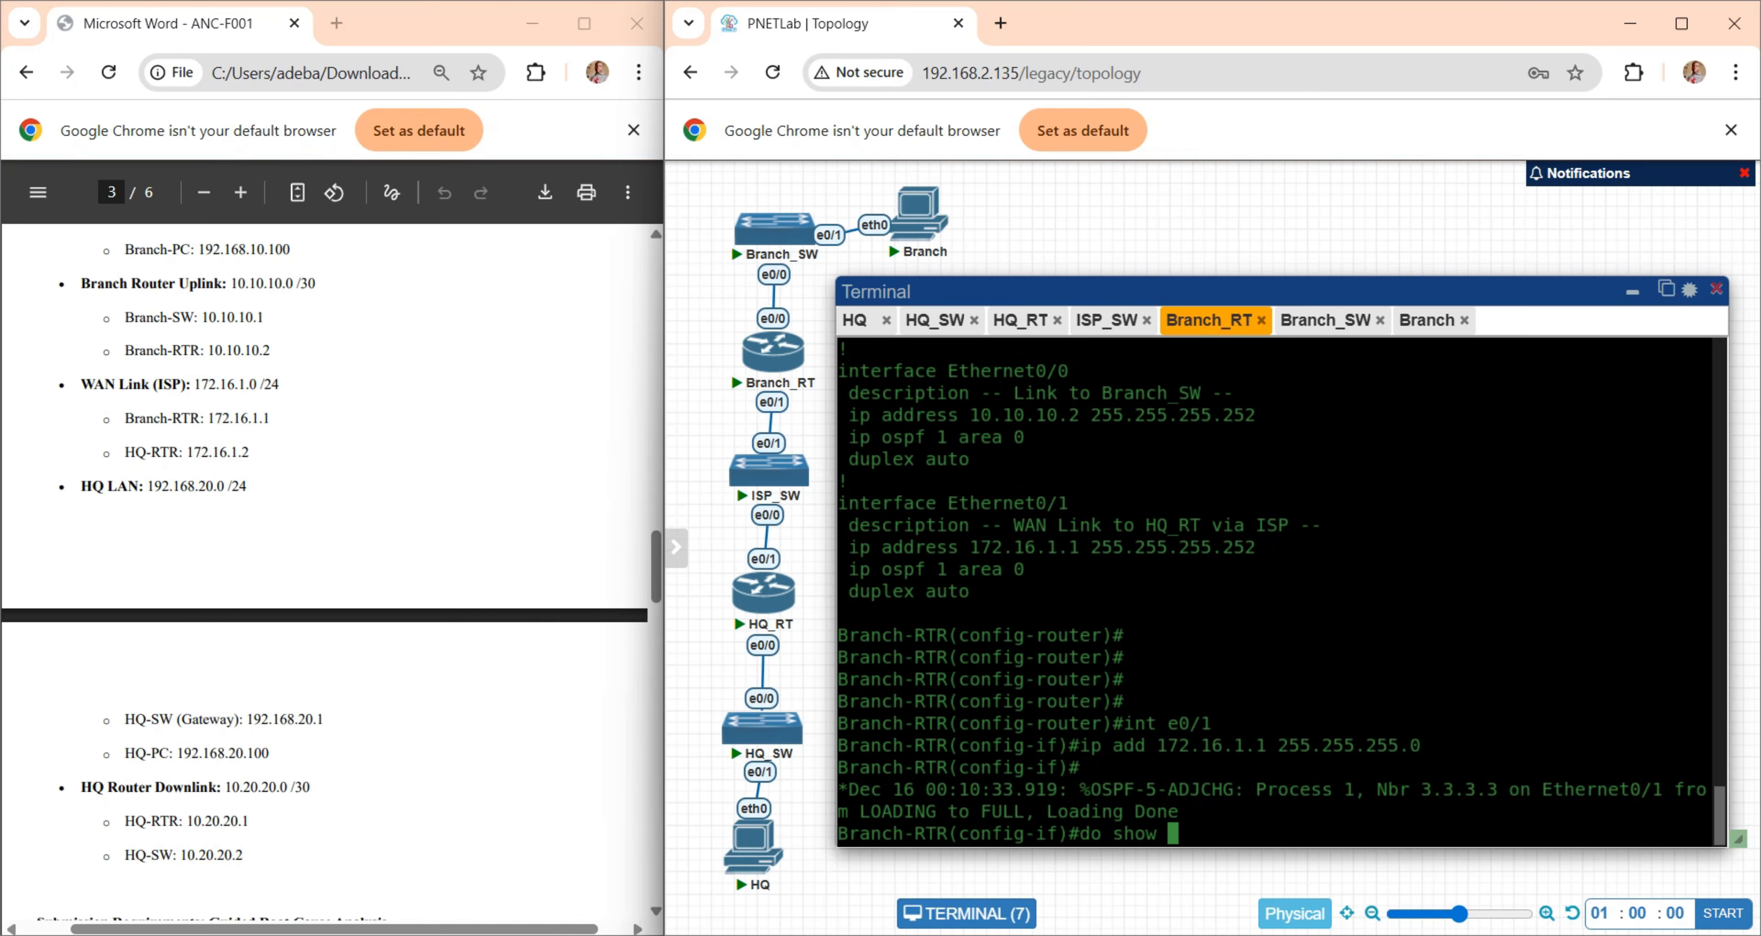
text(ip ospf nei)
key(Return)
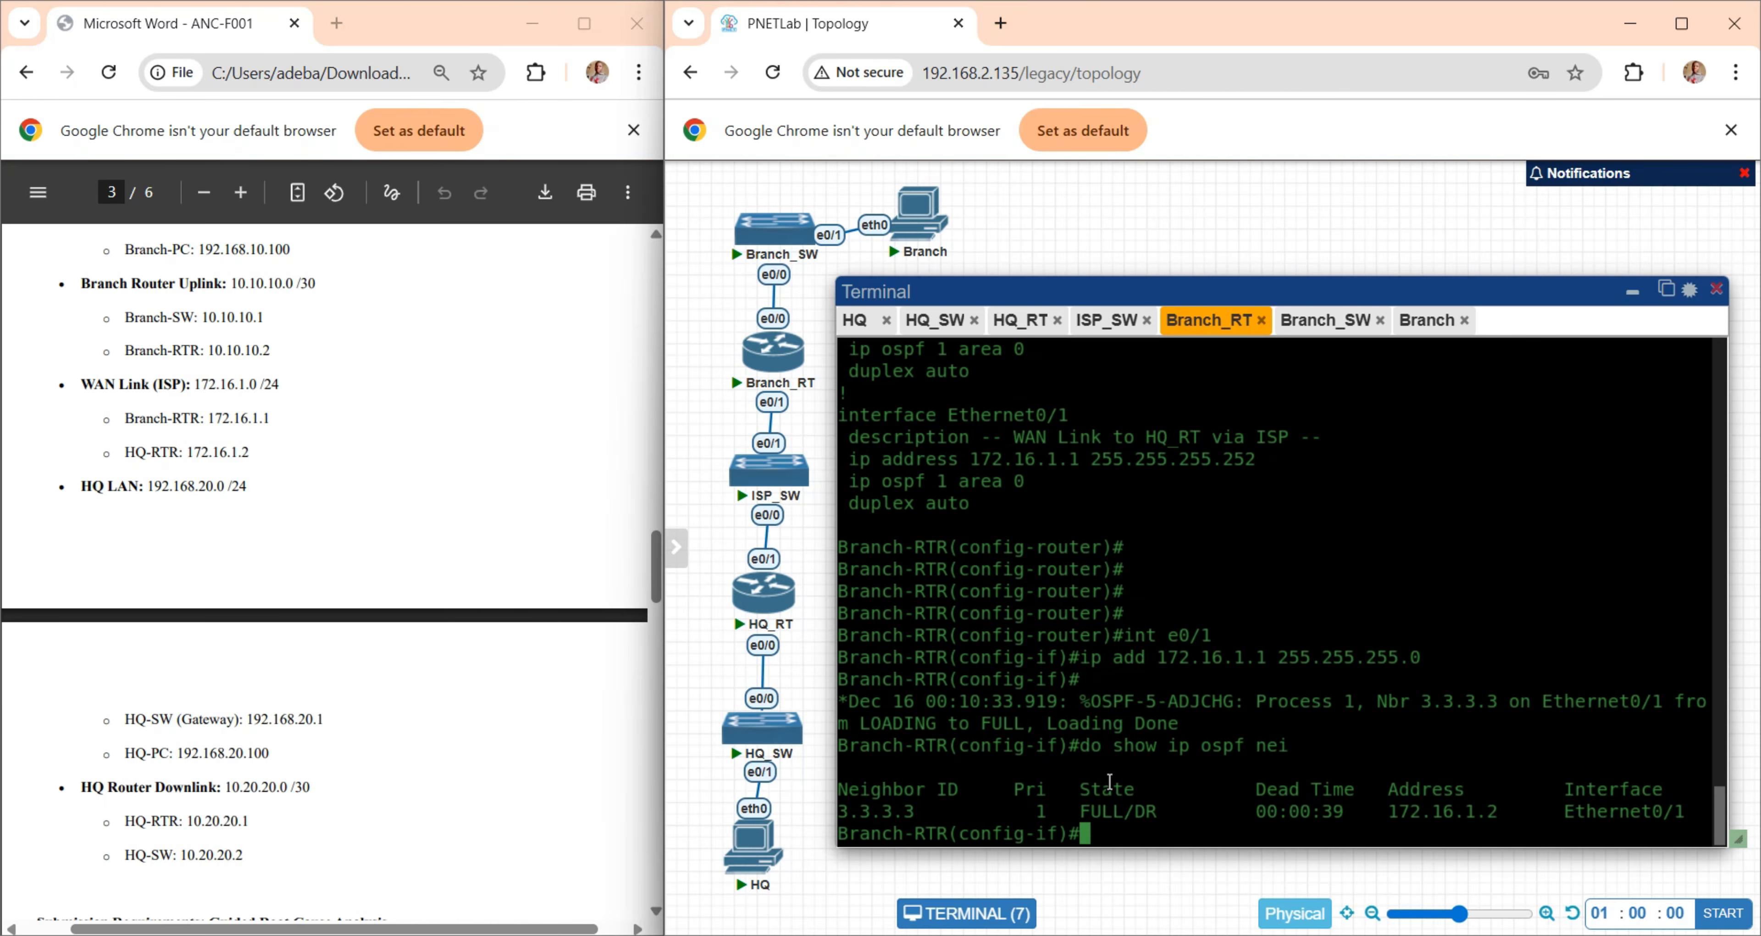
drag(1068, 809, 1212, 811)
- Review Prompt 2.2 in the lab document and read Prompt 3.1 about HQ-RTR's missing route to the branch user network
scroll(271, 708, down, 10)
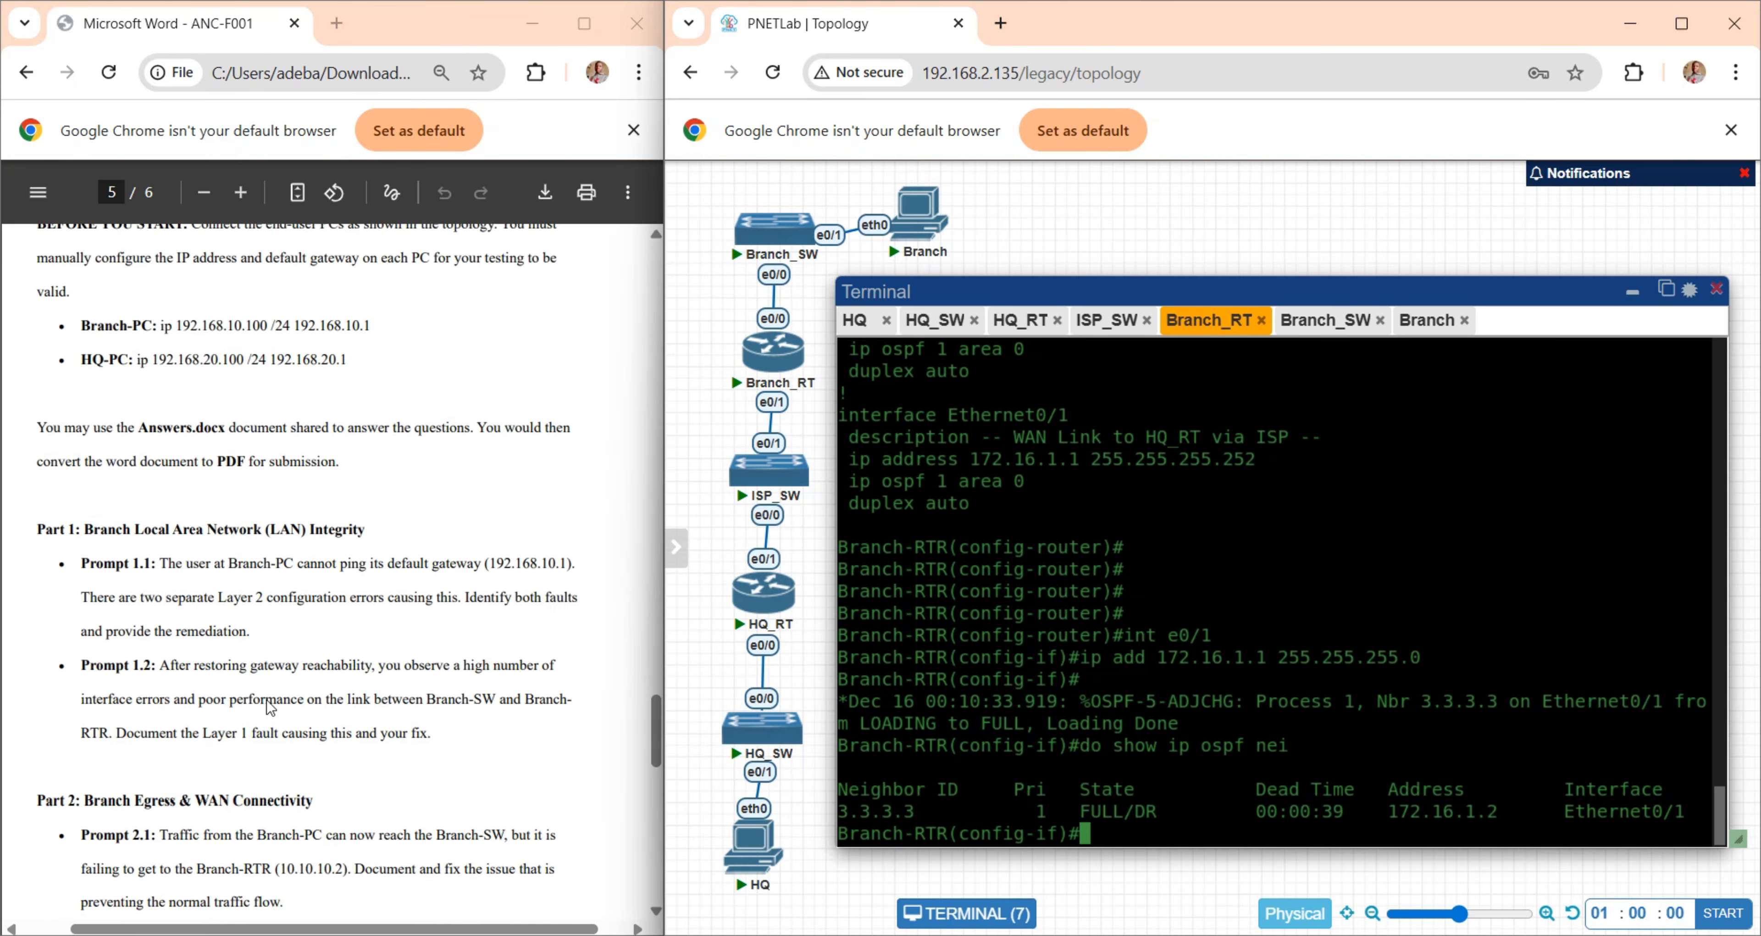
scroll(271, 708, down, 5)
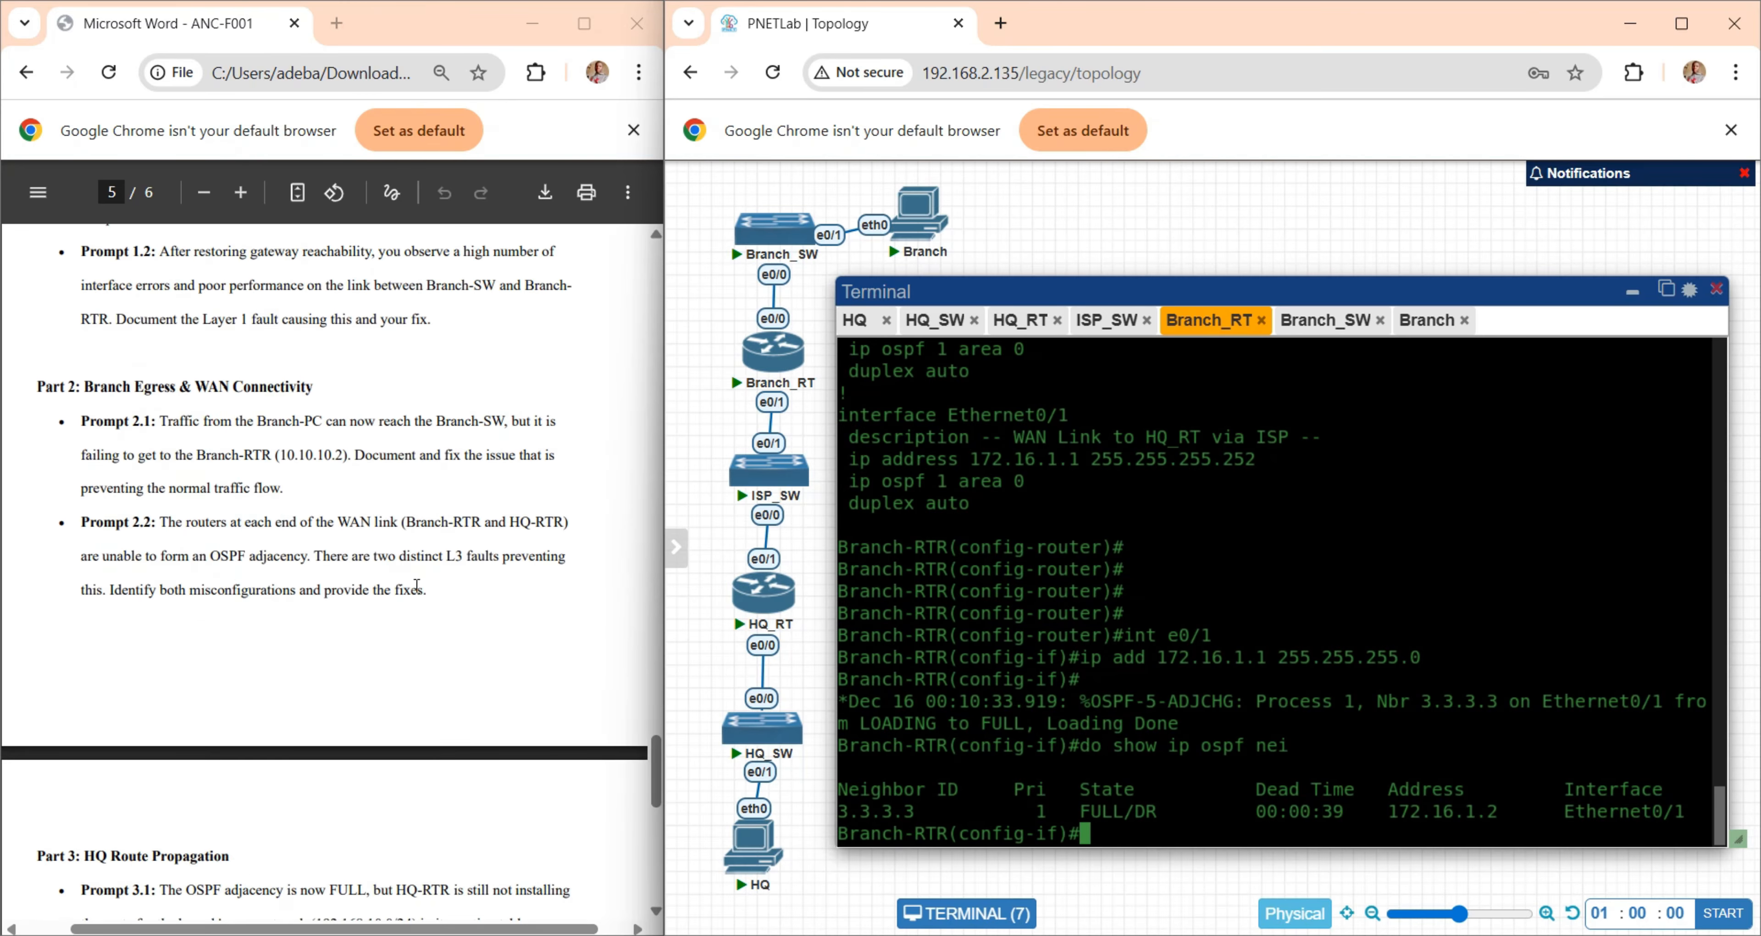
drag(431, 590, 65, 510)
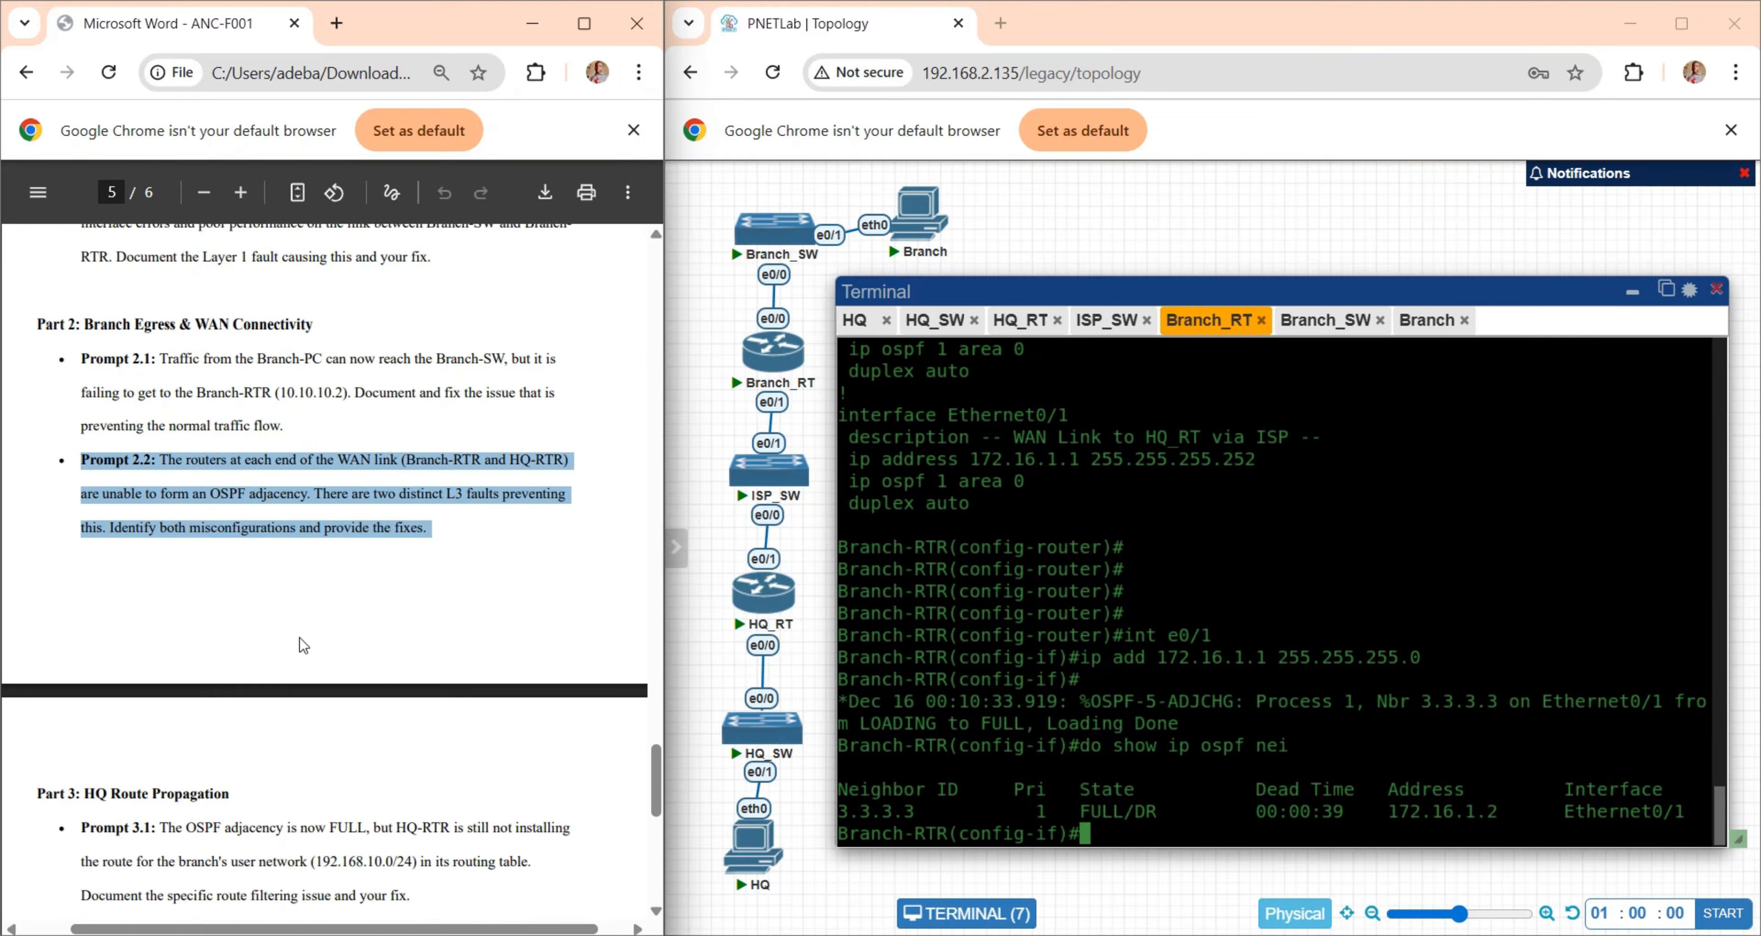
scroll(304, 646, down, 5)
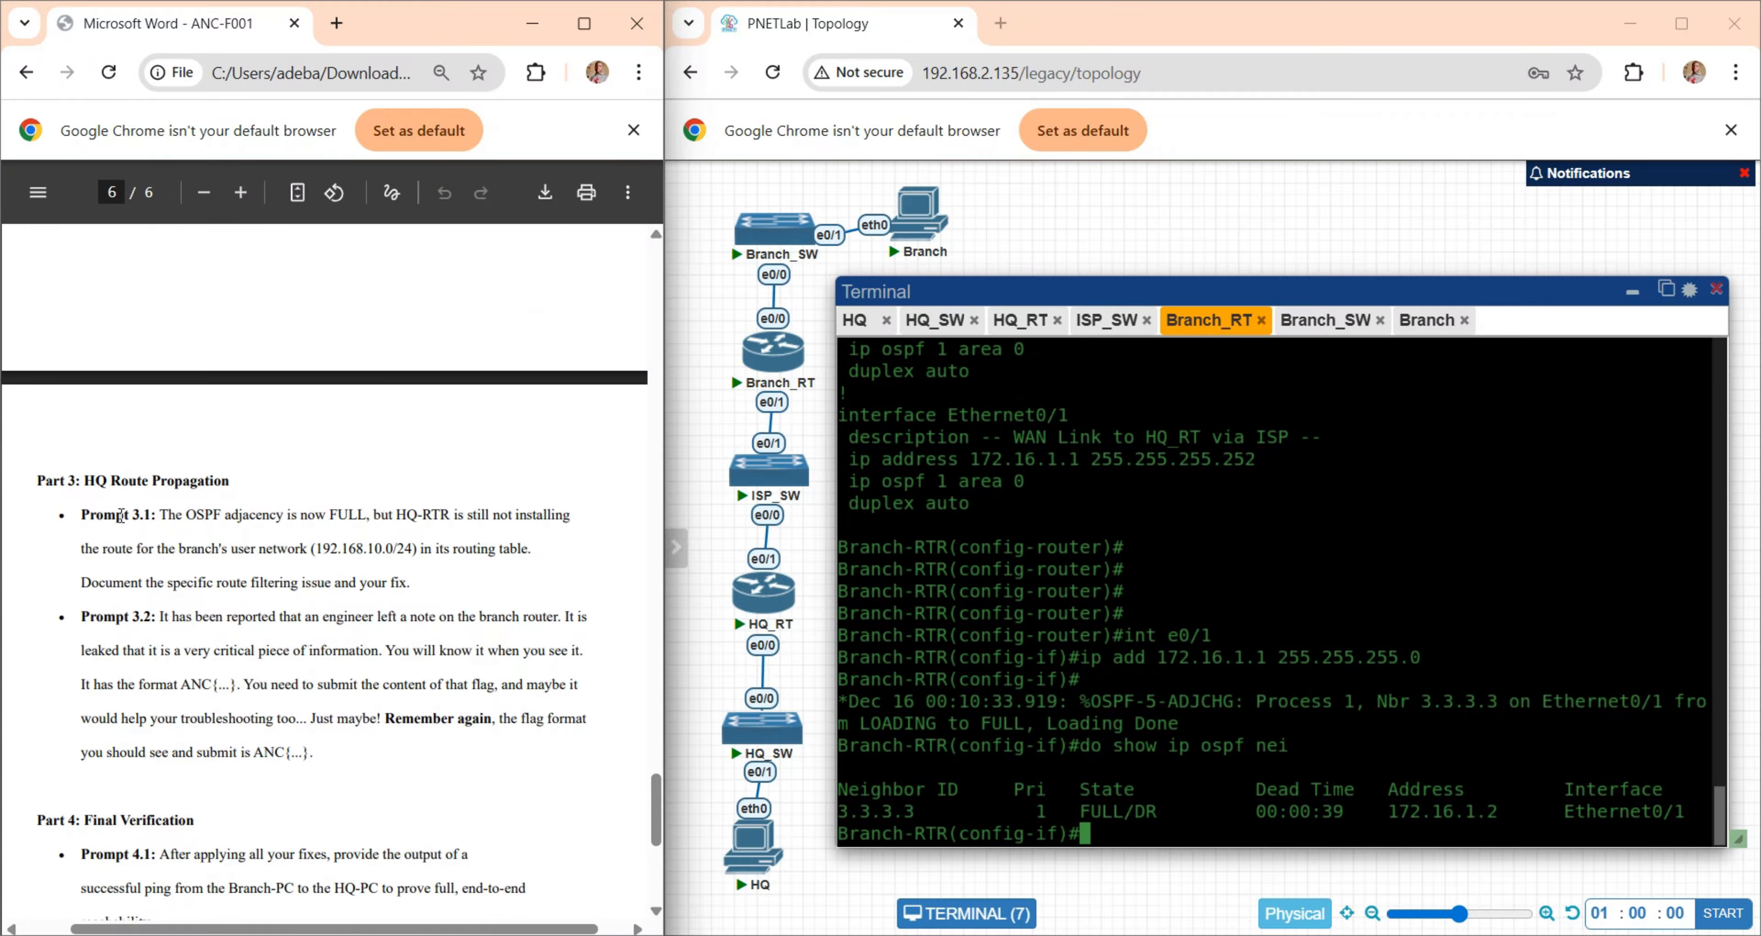
drag(120, 514, 347, 582)
click(426, 535)
drag(376, 556, 495, 554)
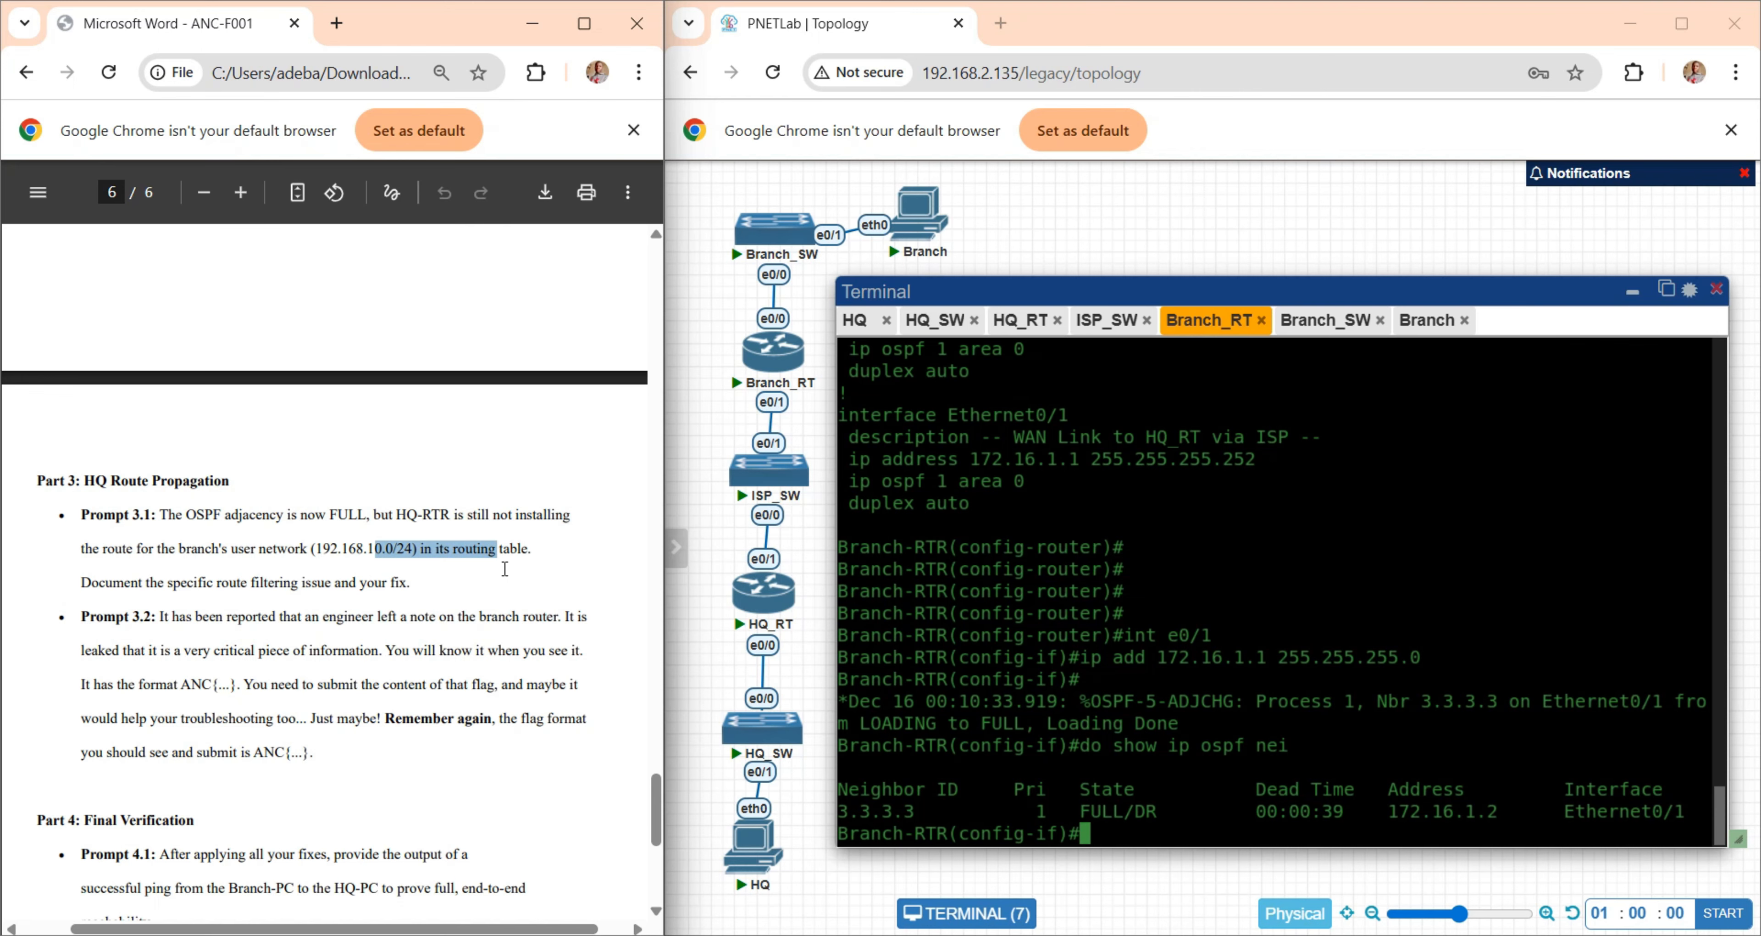
click(444, 565)
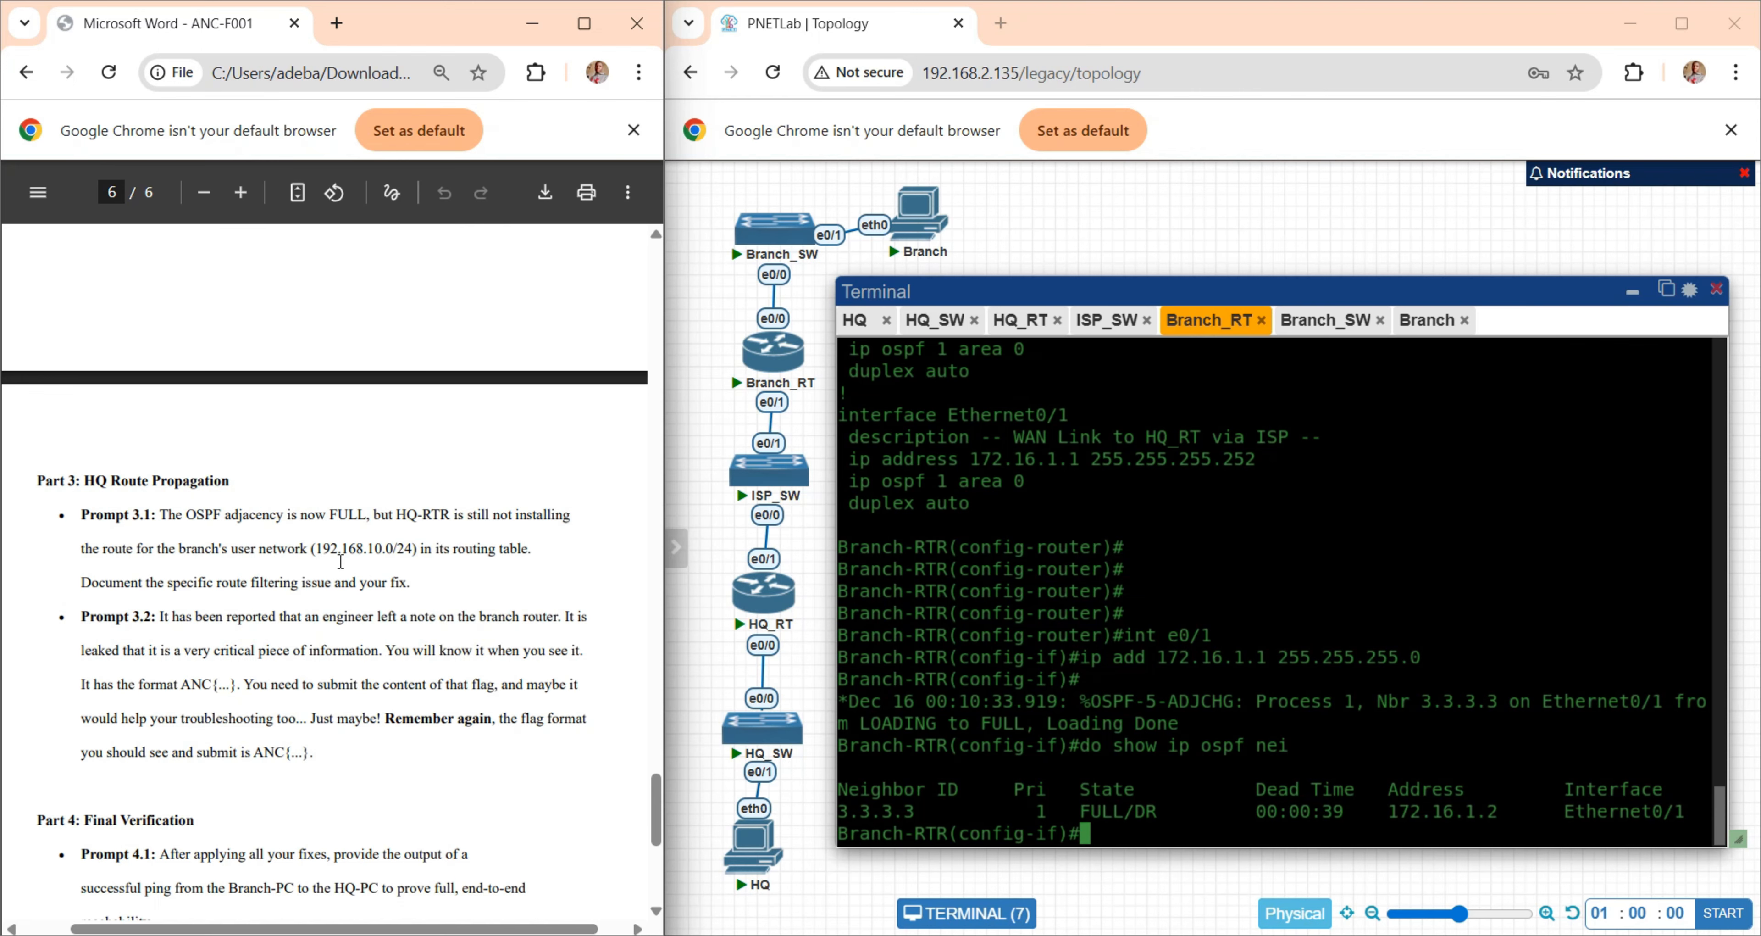
drag(407, 514, 520, 556)
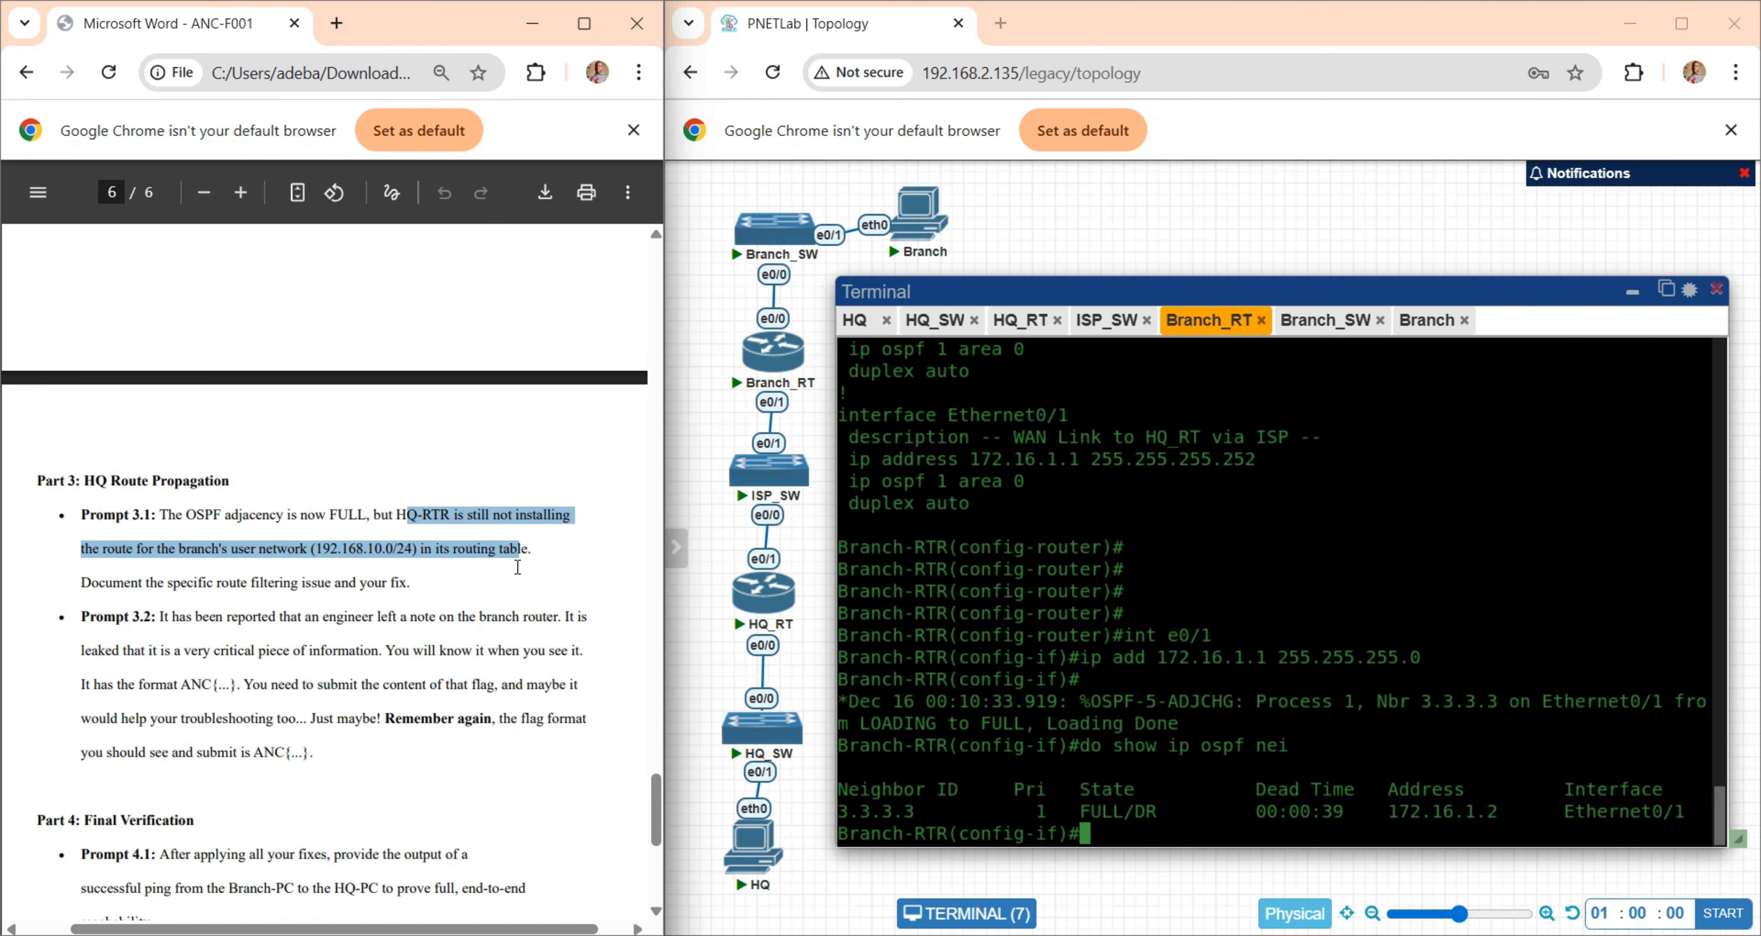
click(509, 600)
- Display HQ-RTR's routing table with "do show ip route" and compare its OSPF route with the branch network and task in Prompt 3.1
click(1022, 320)
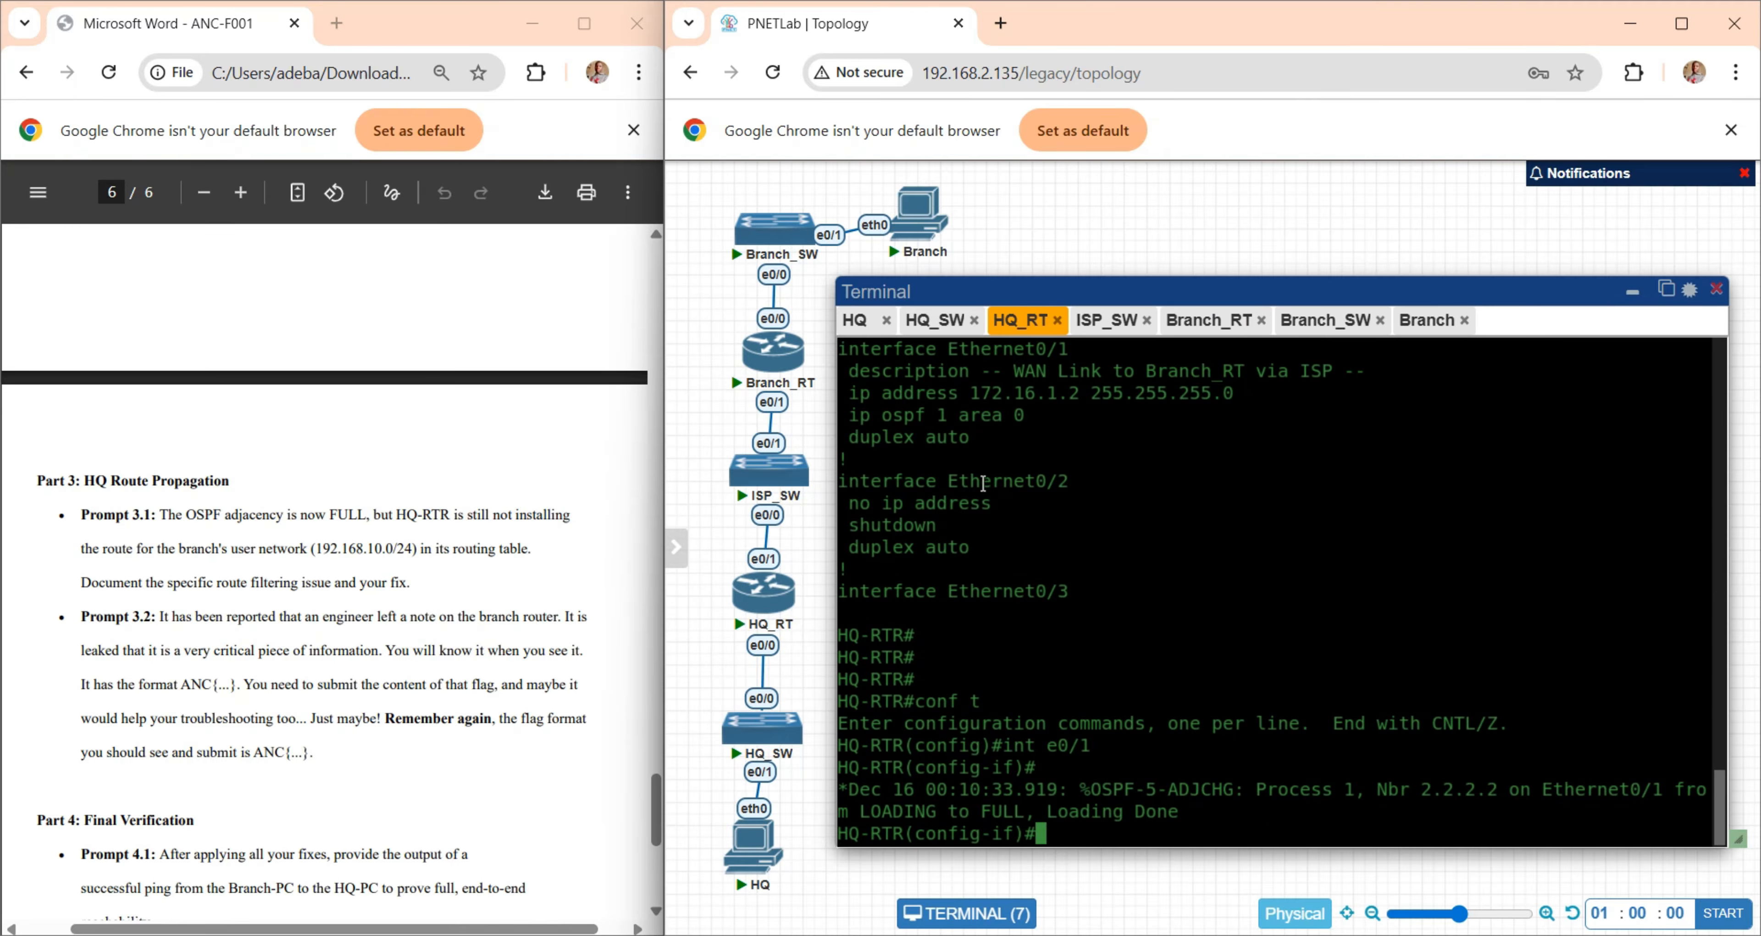
key(Return)
key(Return)
key(Return)
key(Return)
key(Return)
key(Return)
text(do show ip )
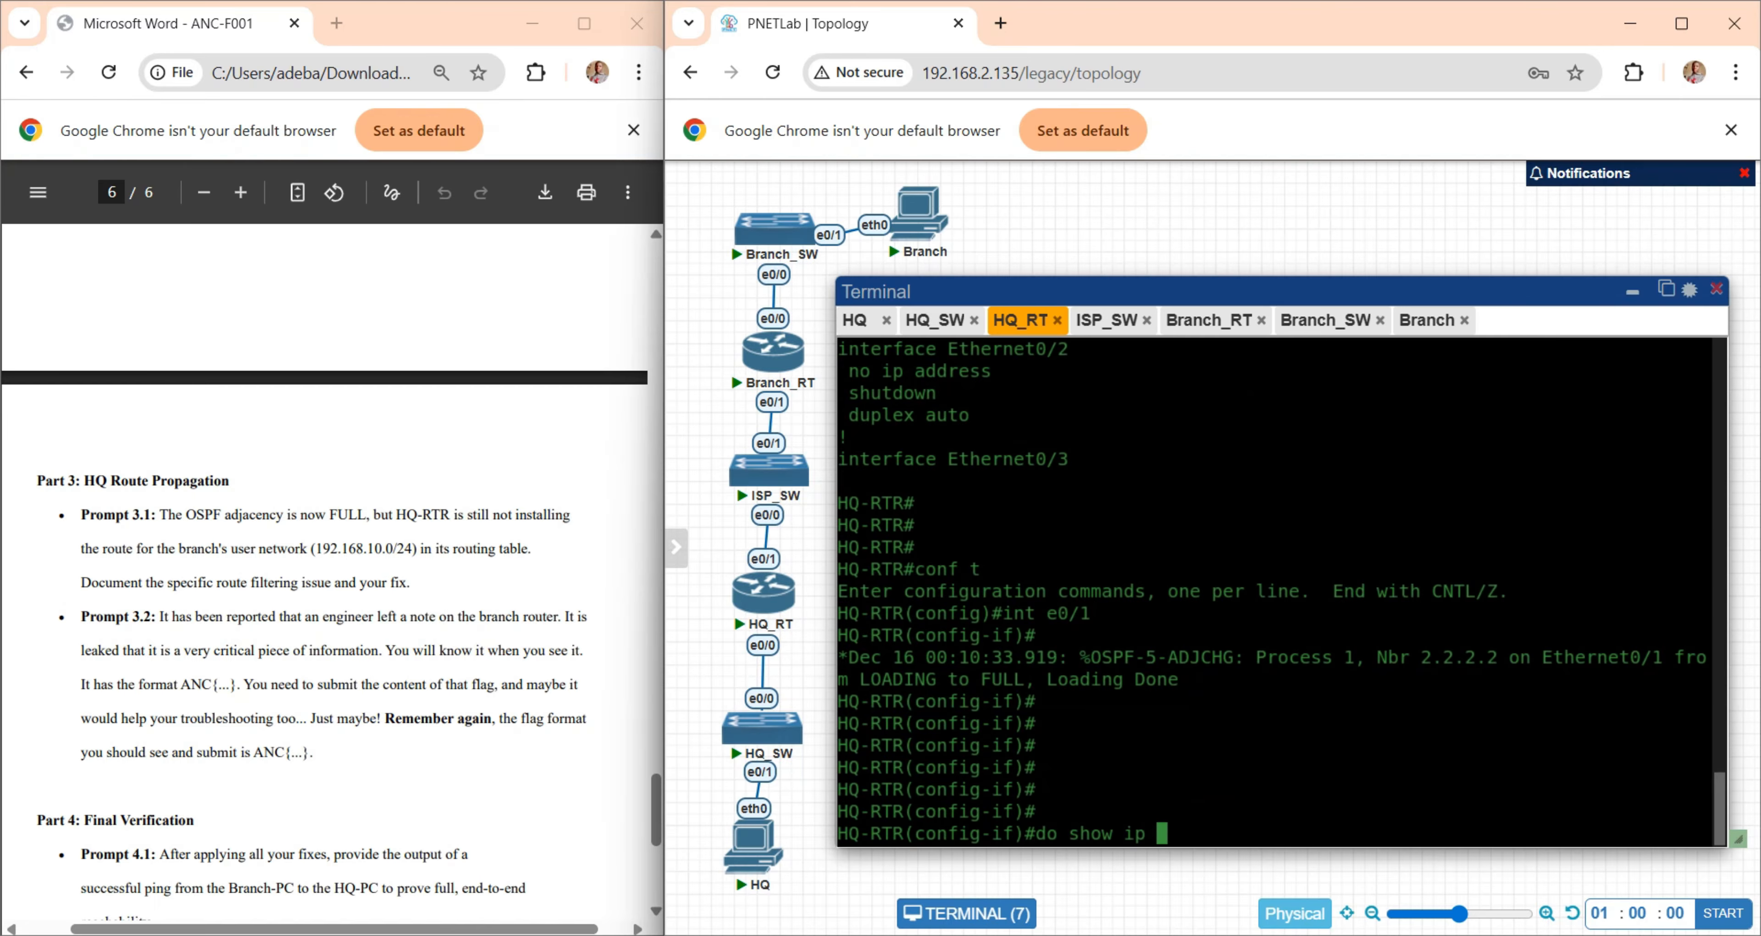
text(route)
key(Return)
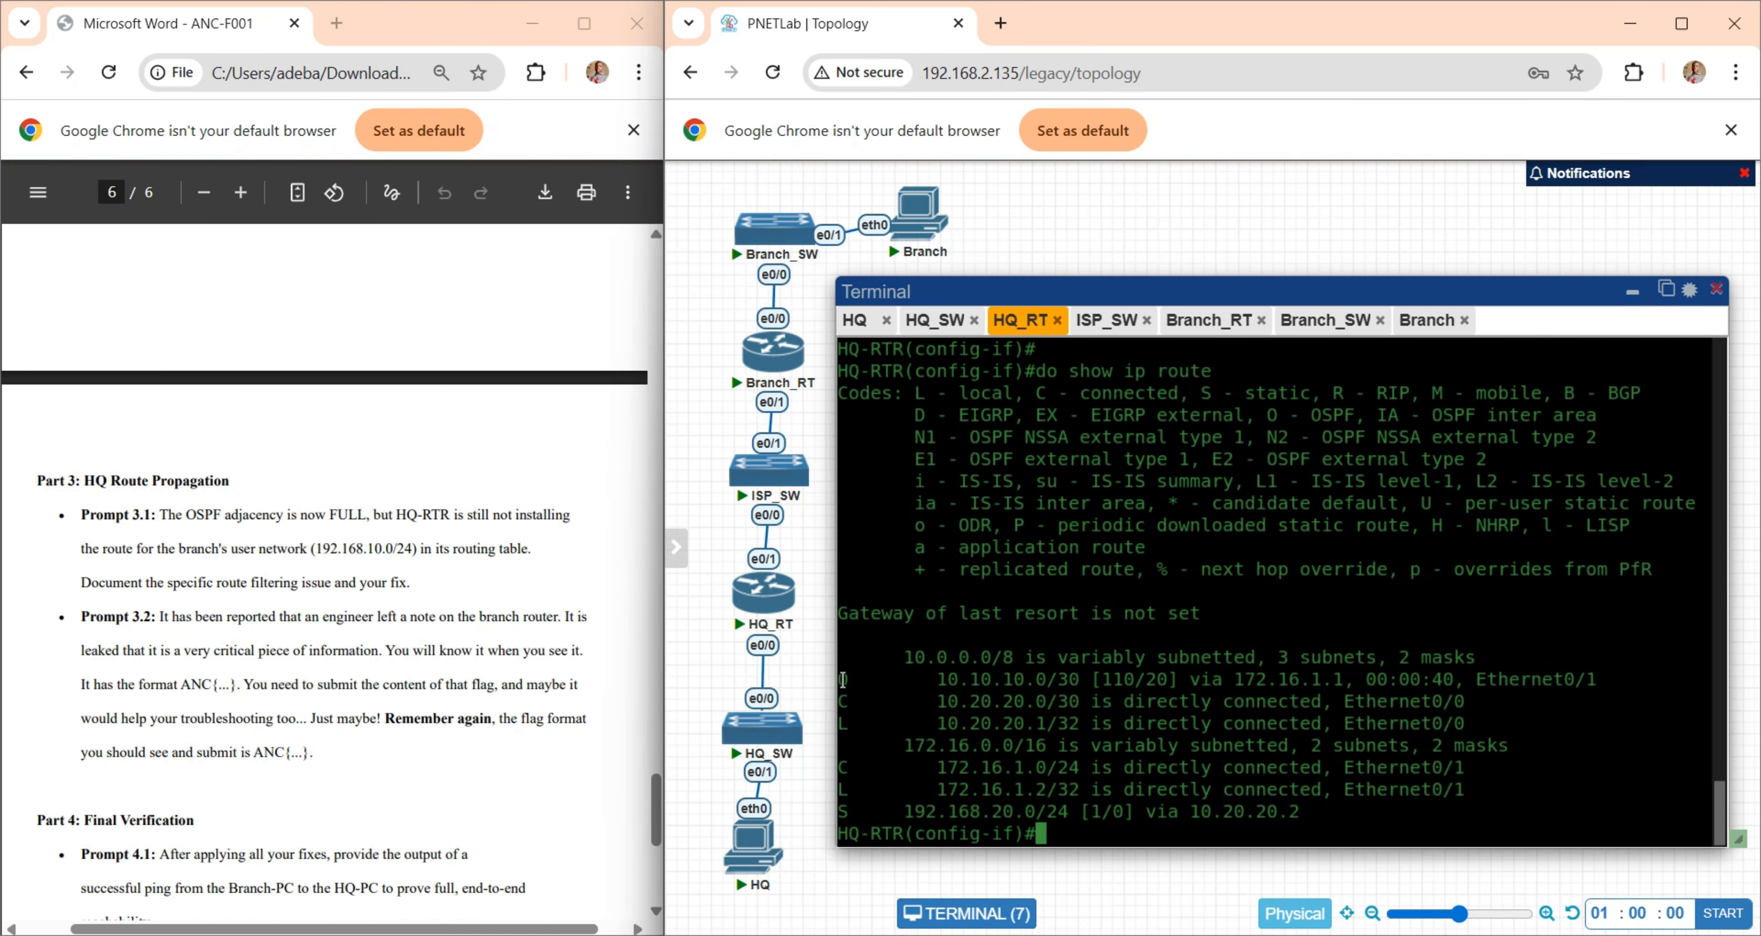
drag(841, 680, 1601, 688)
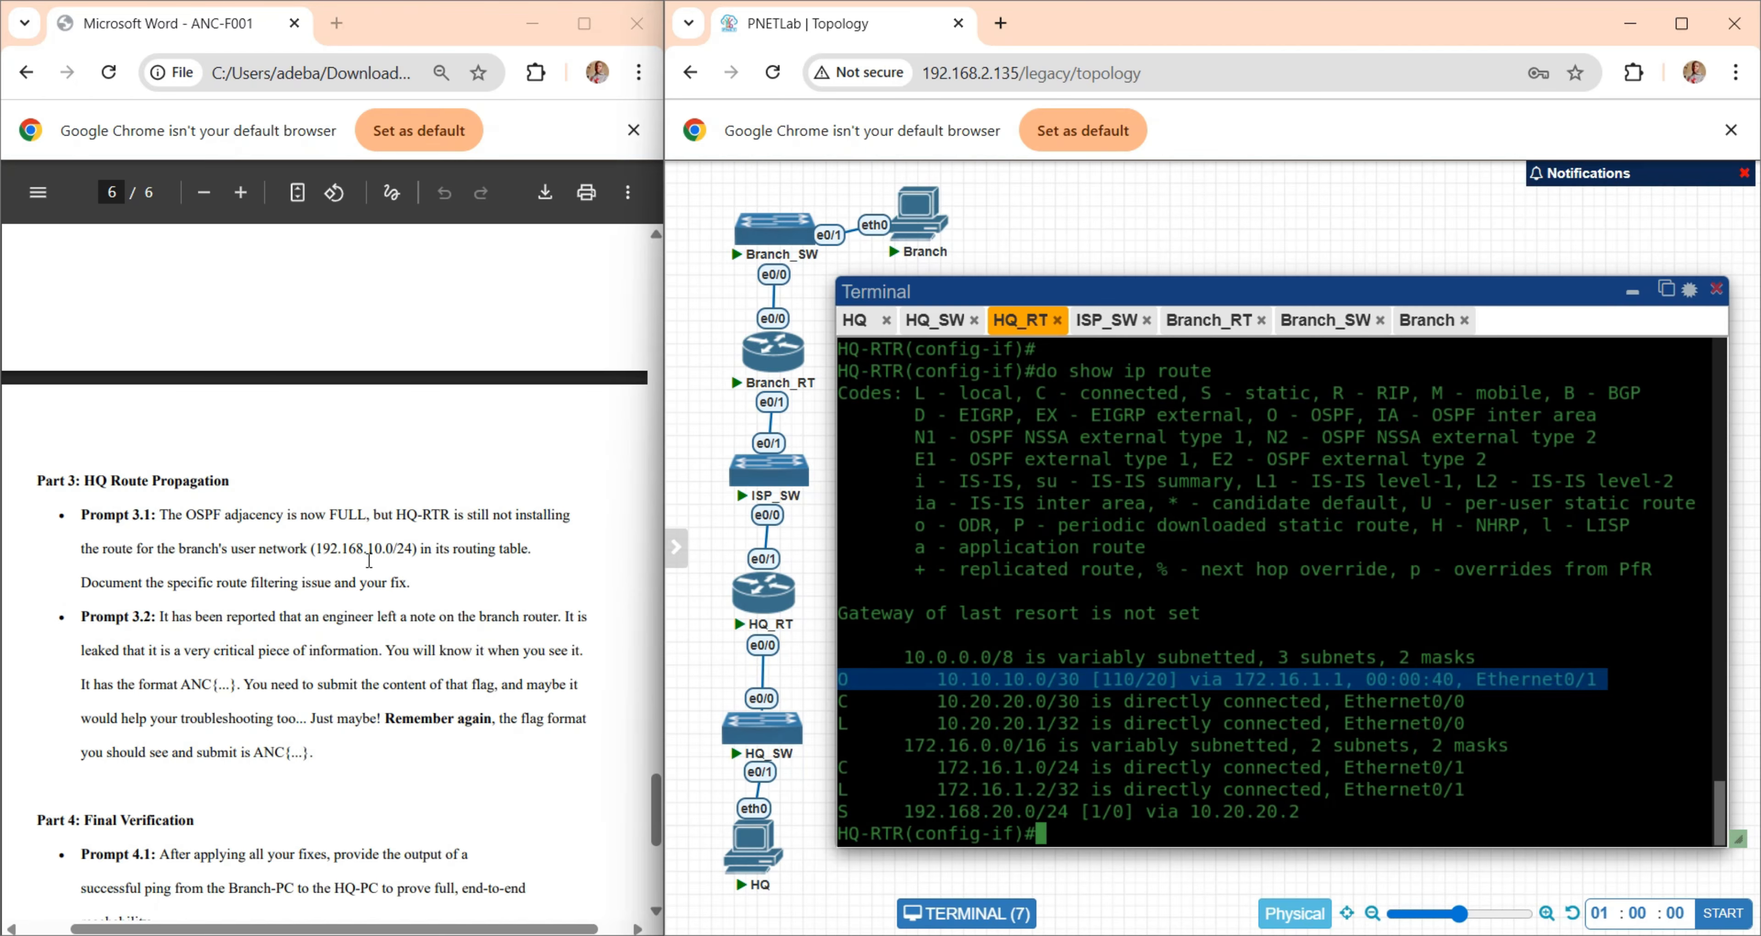
drag(339, 547, 508, 566)
click(461, 588)
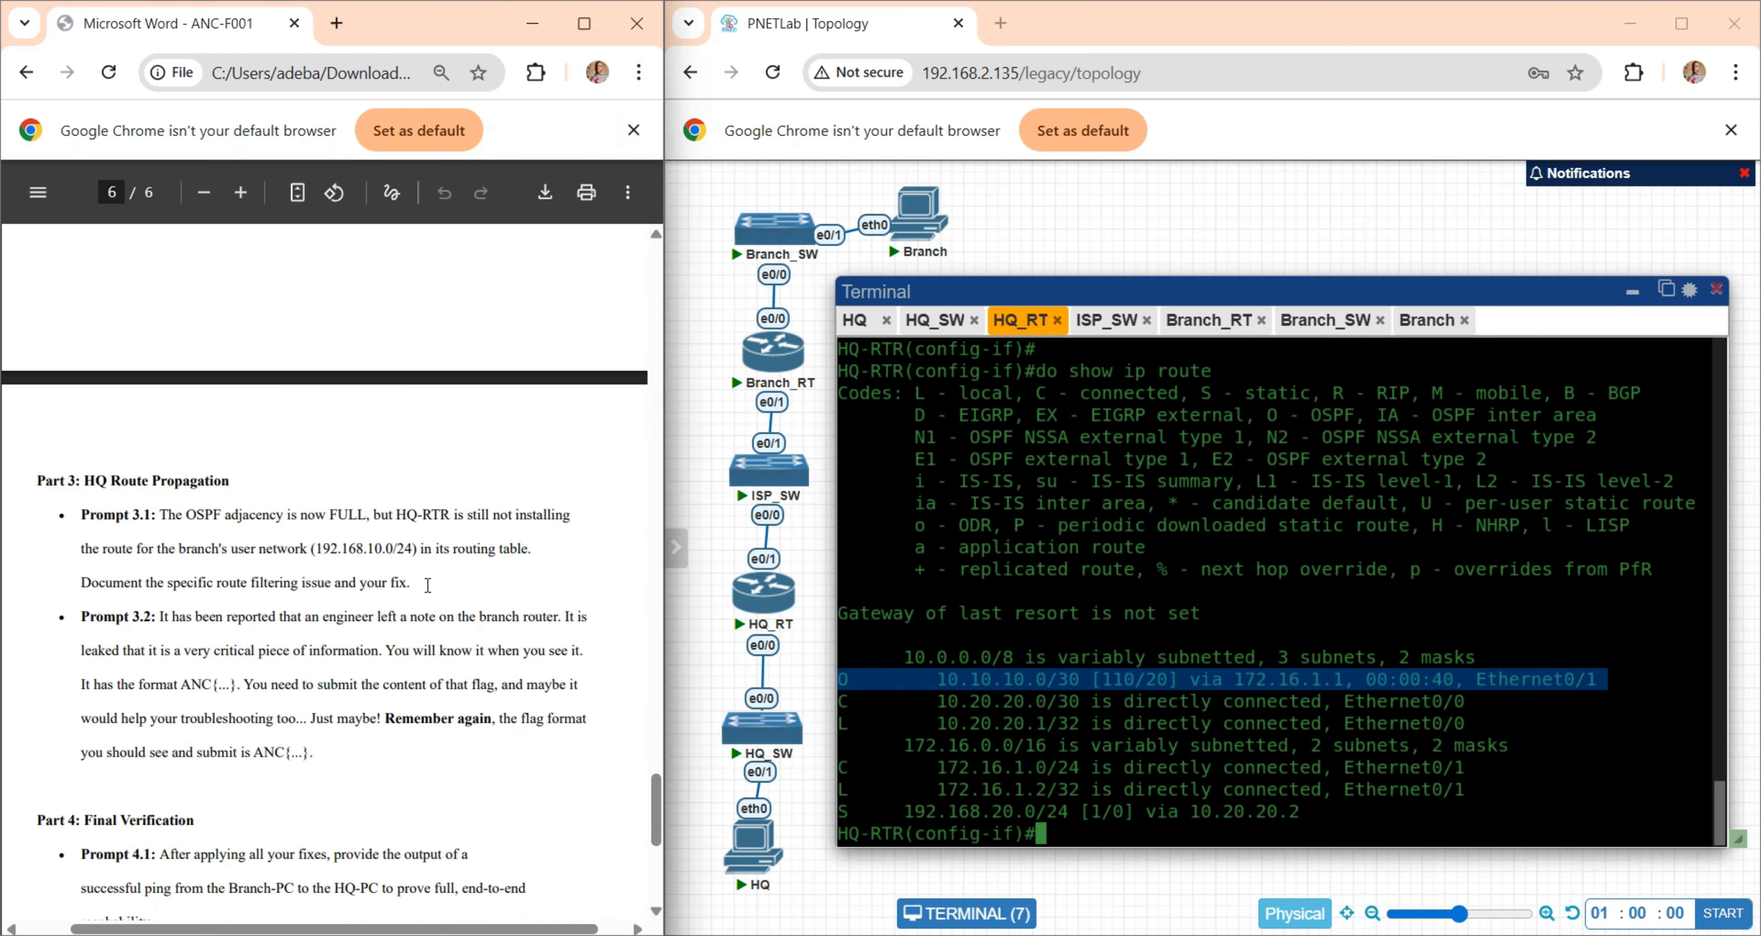
drag(157, 578, 424, 583)
click(472, 586)
- Display HQ-RTR's running configuration with "do show ru" and examine the distribute-list line under router ospf 1
click(1011, 694)
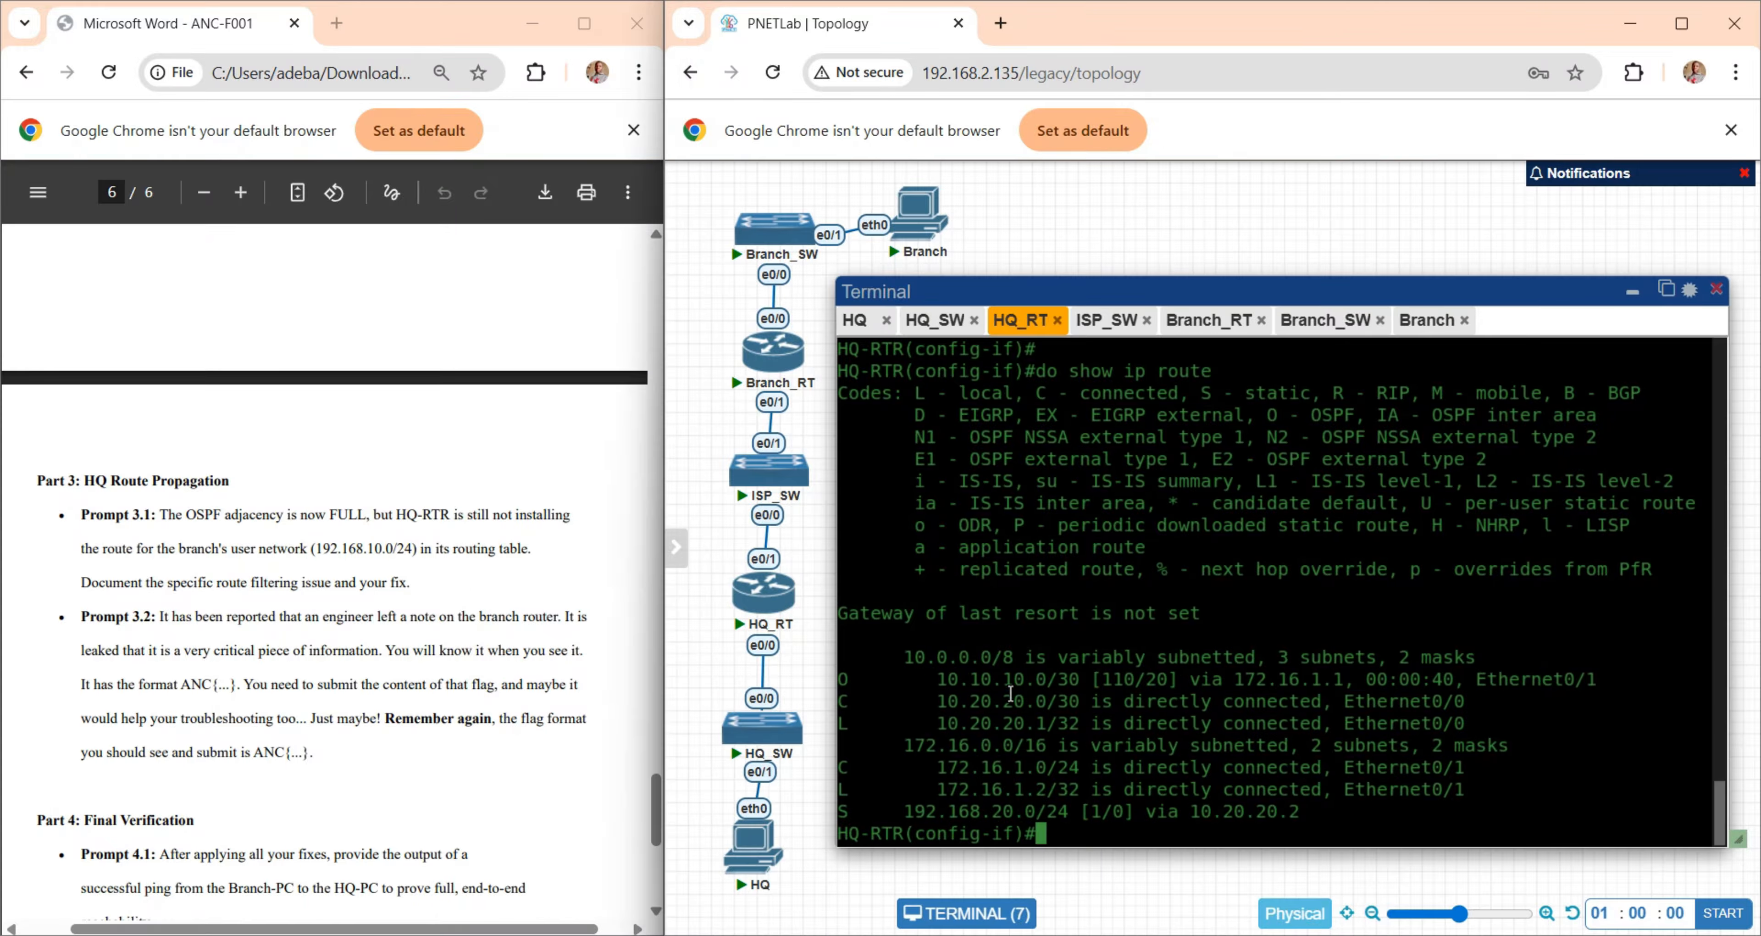
key(Return)
key(Return)
text(do show ru)
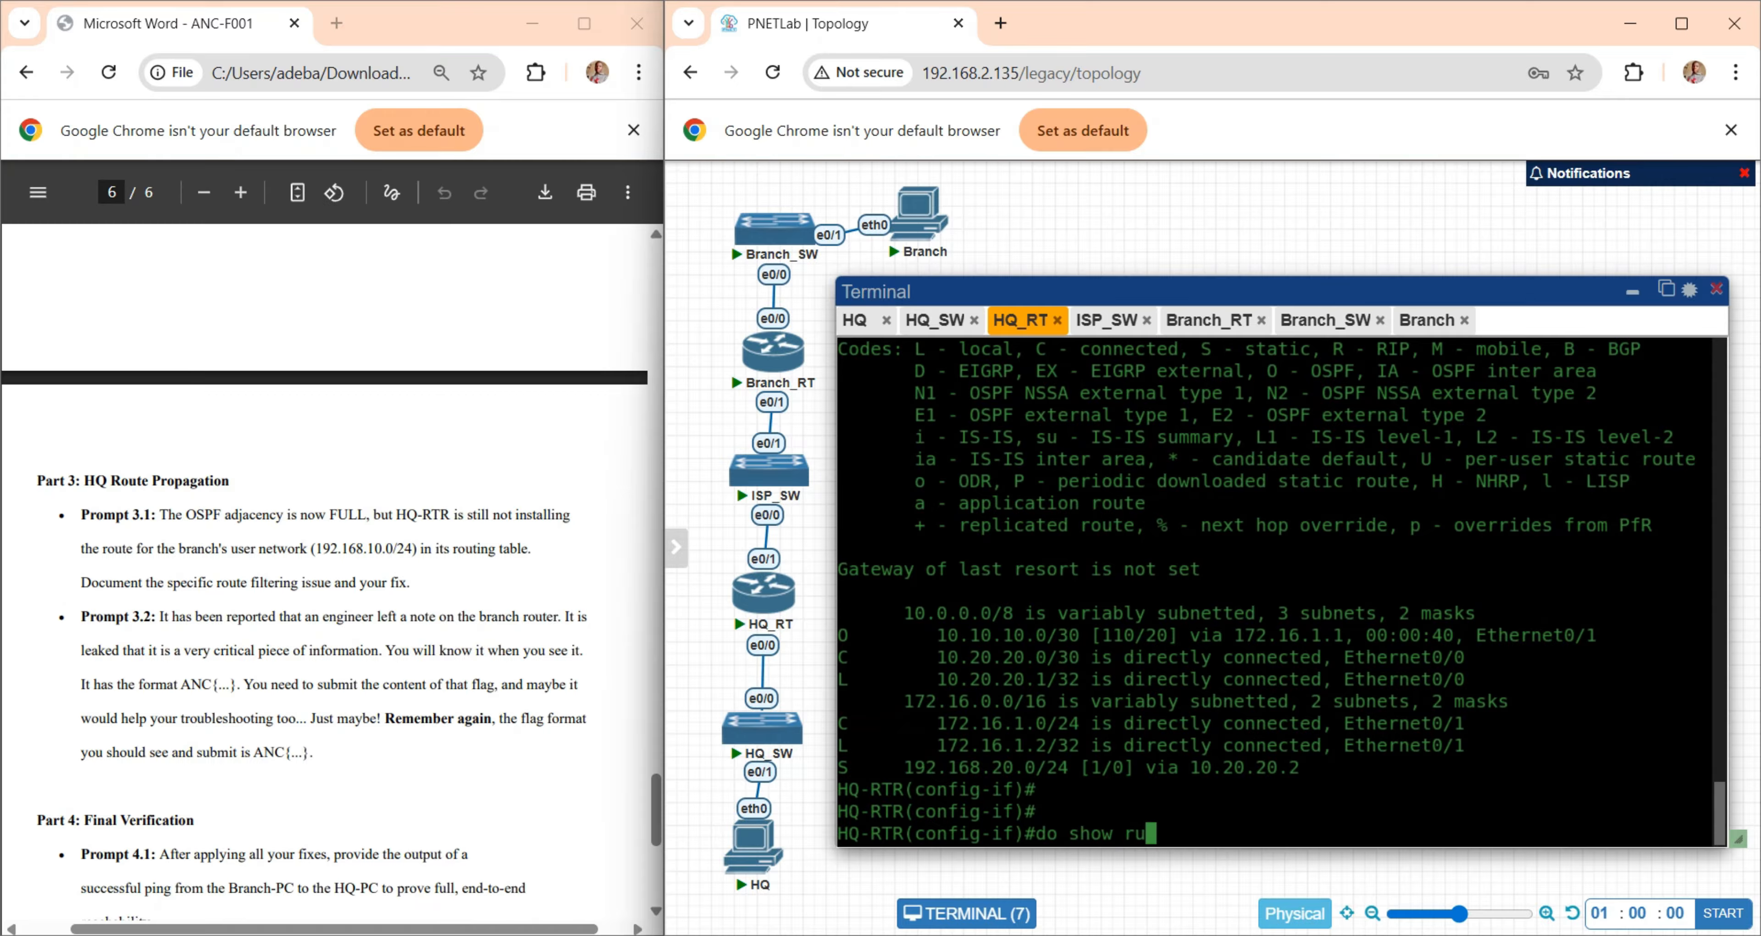
key(Return)
key(space)
key(space)
key(space)
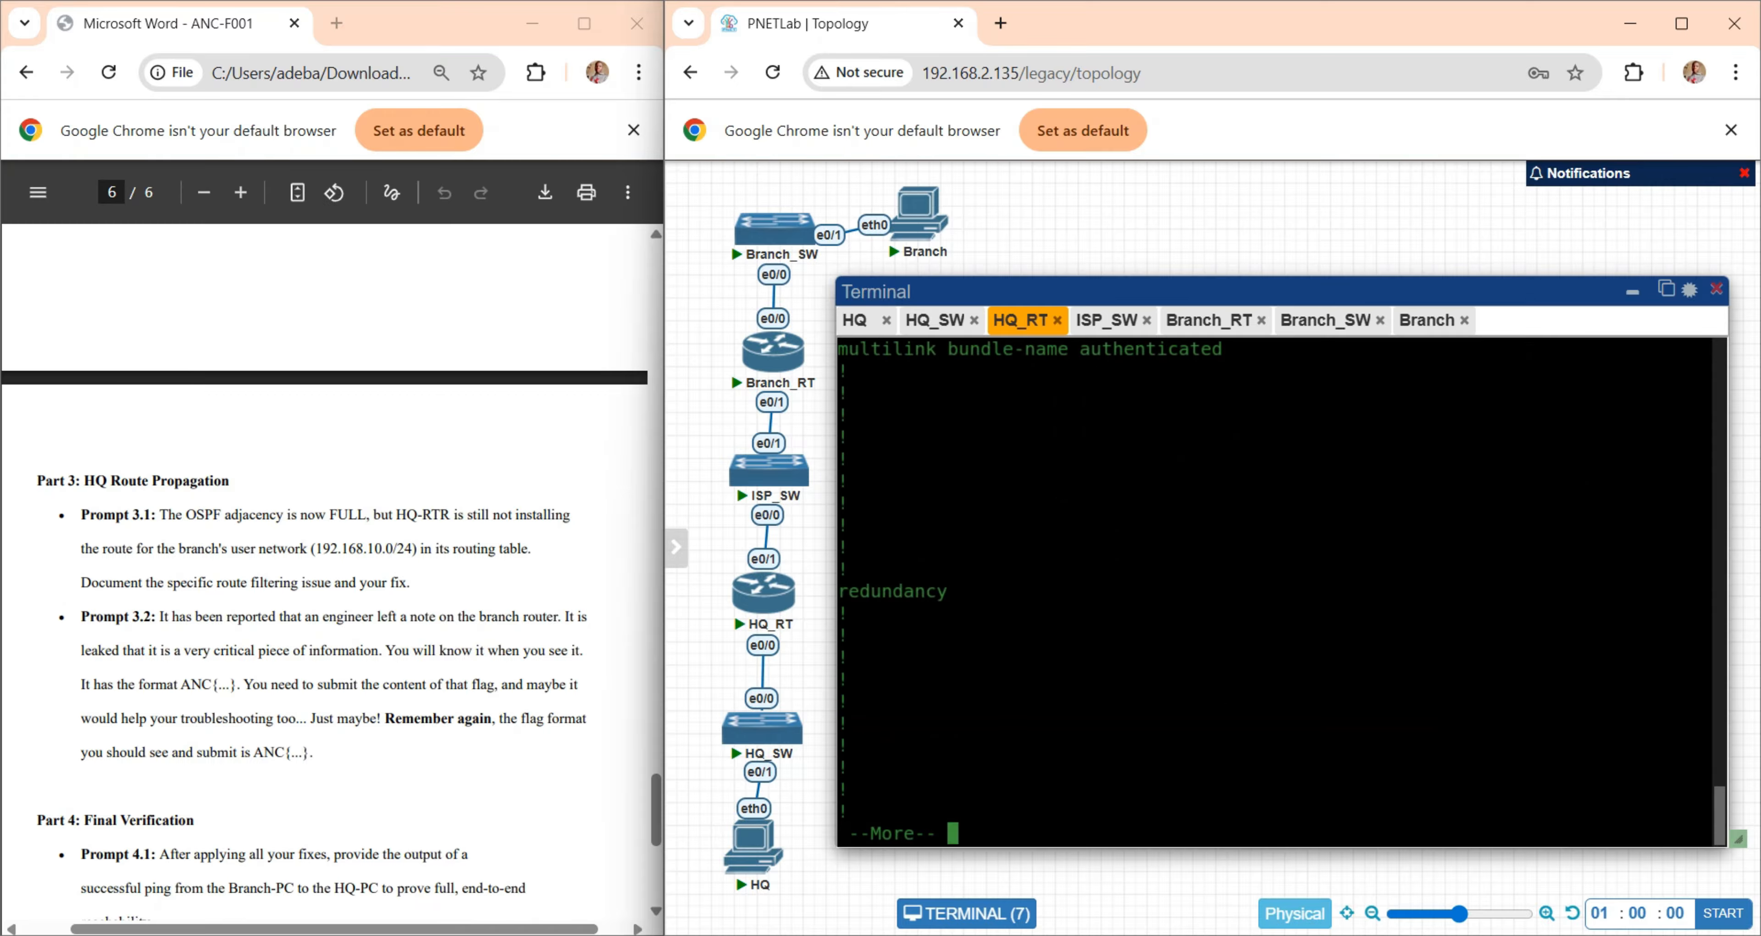
key(space)
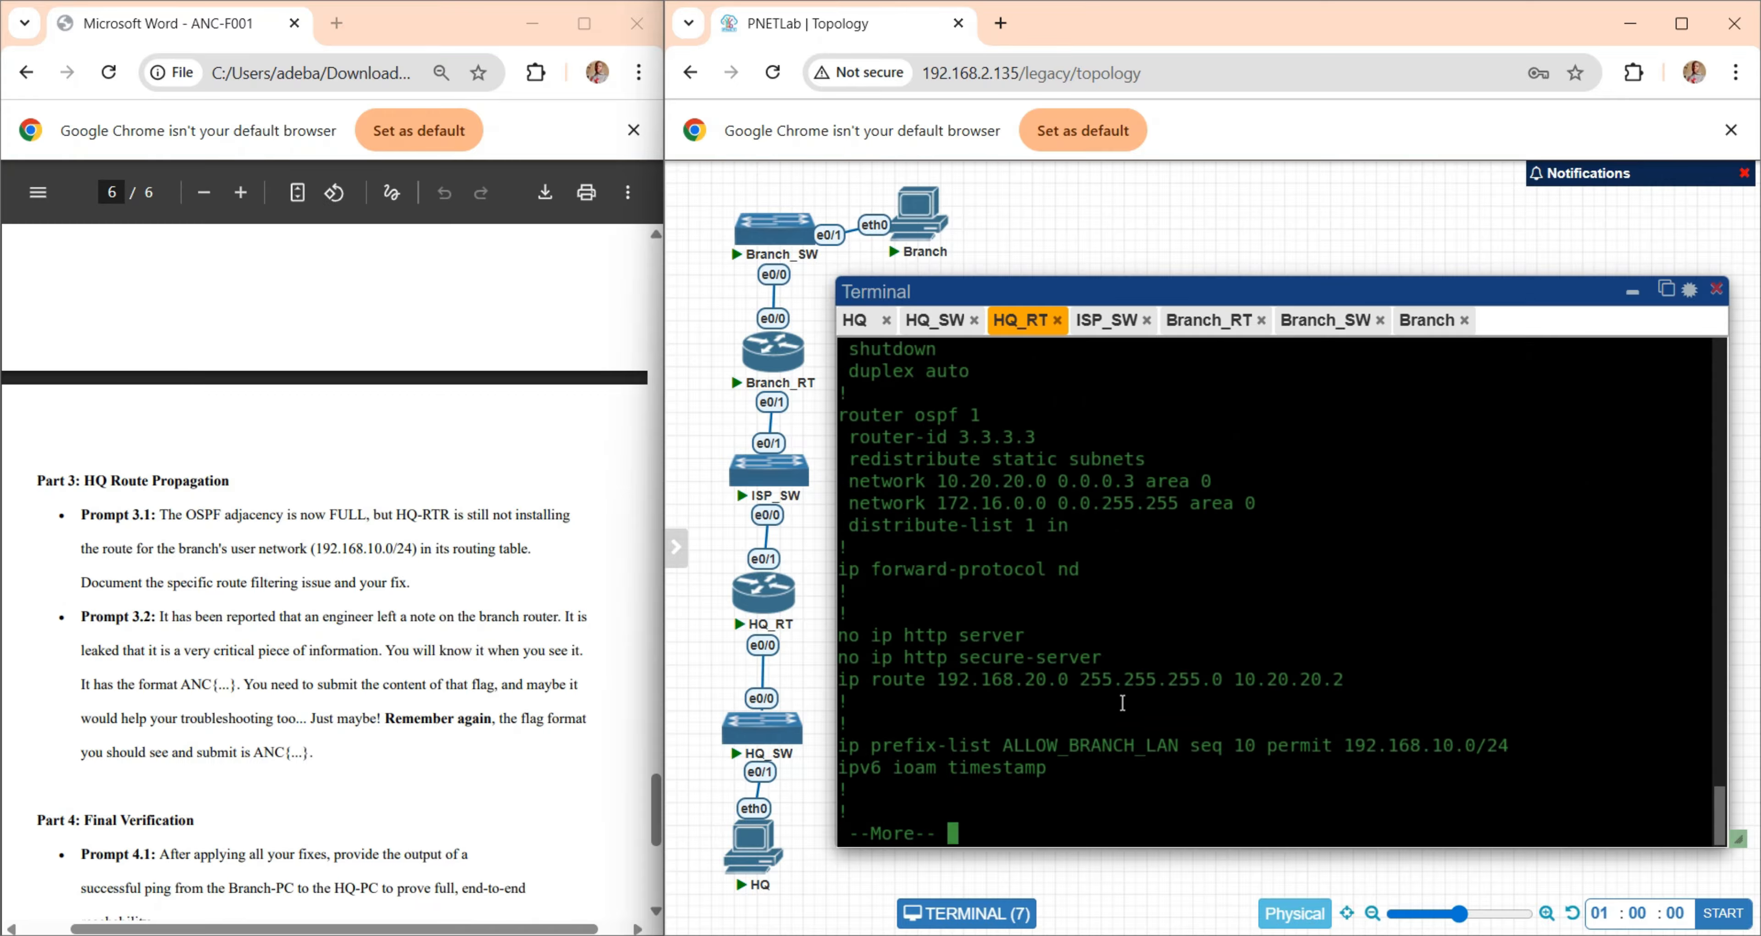
drag(879, 467, 1043, 528)
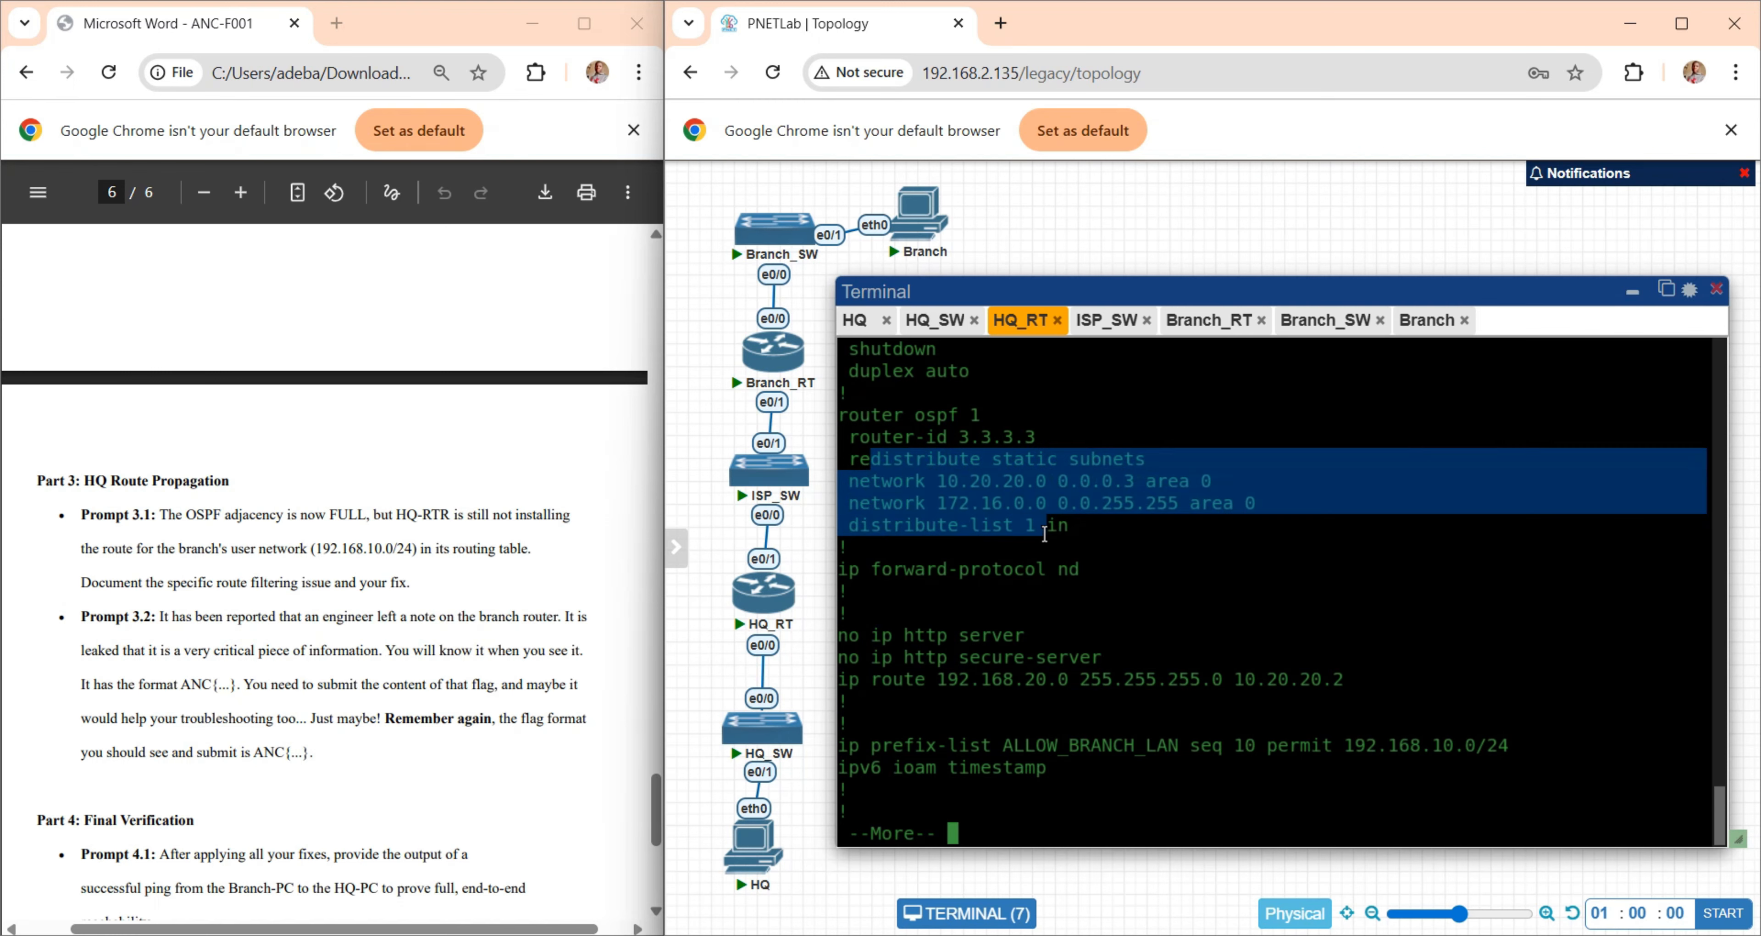
click(944, 532)
drag(914, 529, 1087, 525)
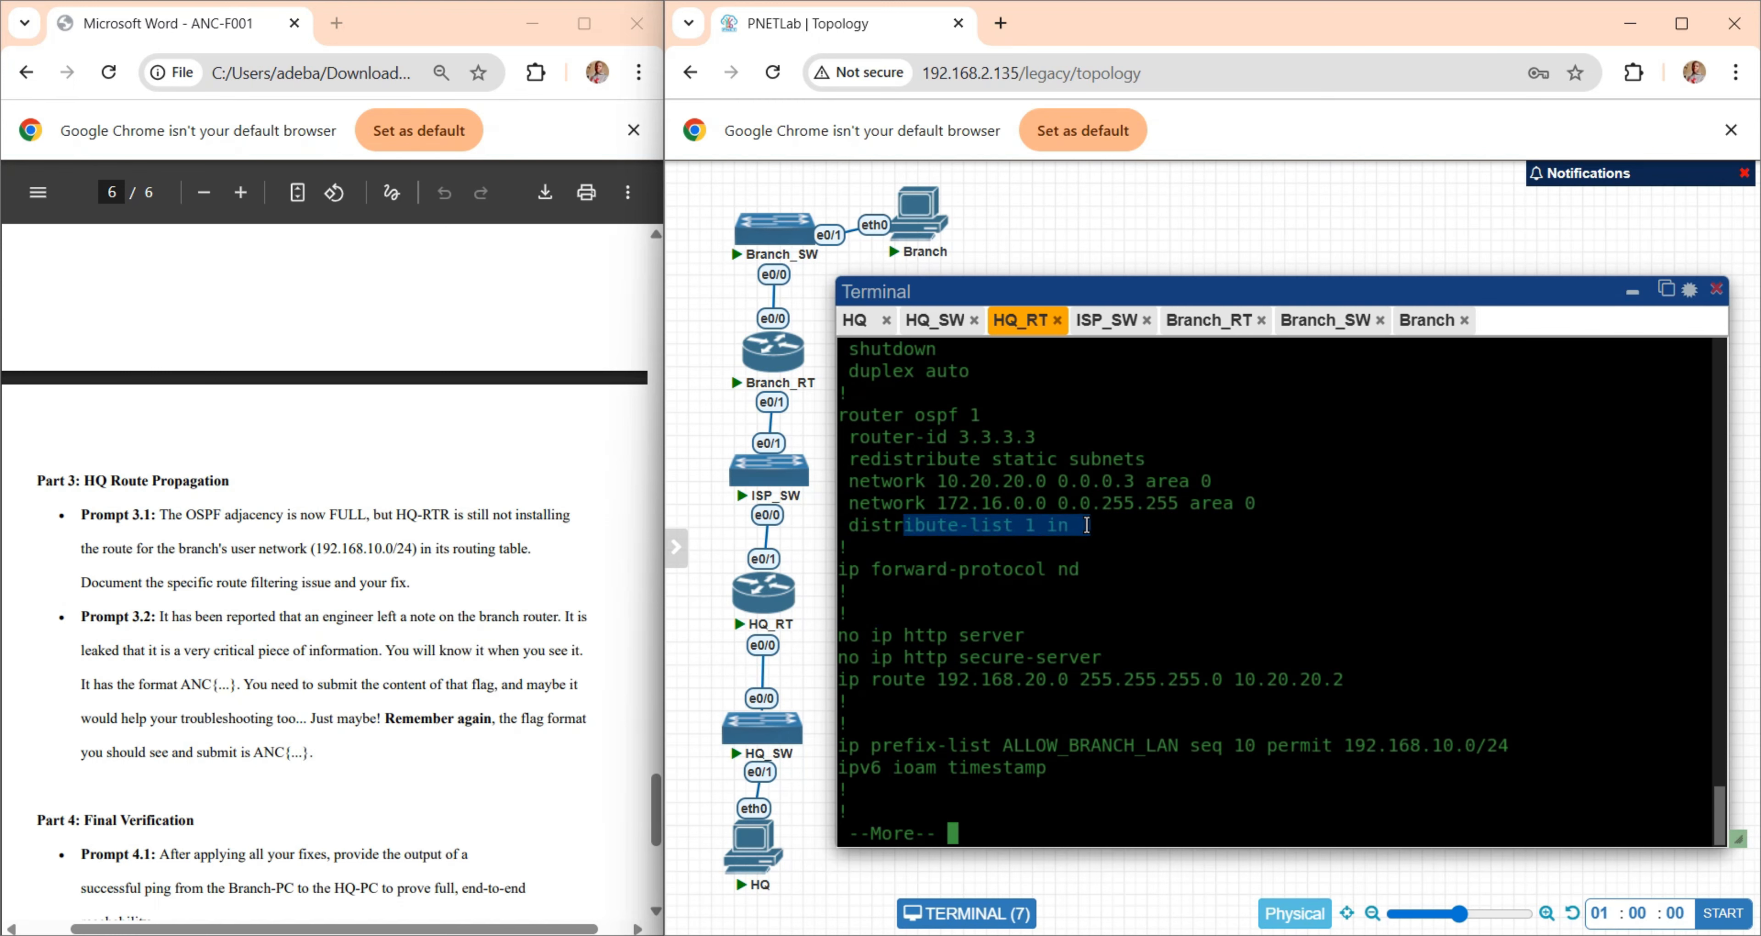
click(1140, 604)
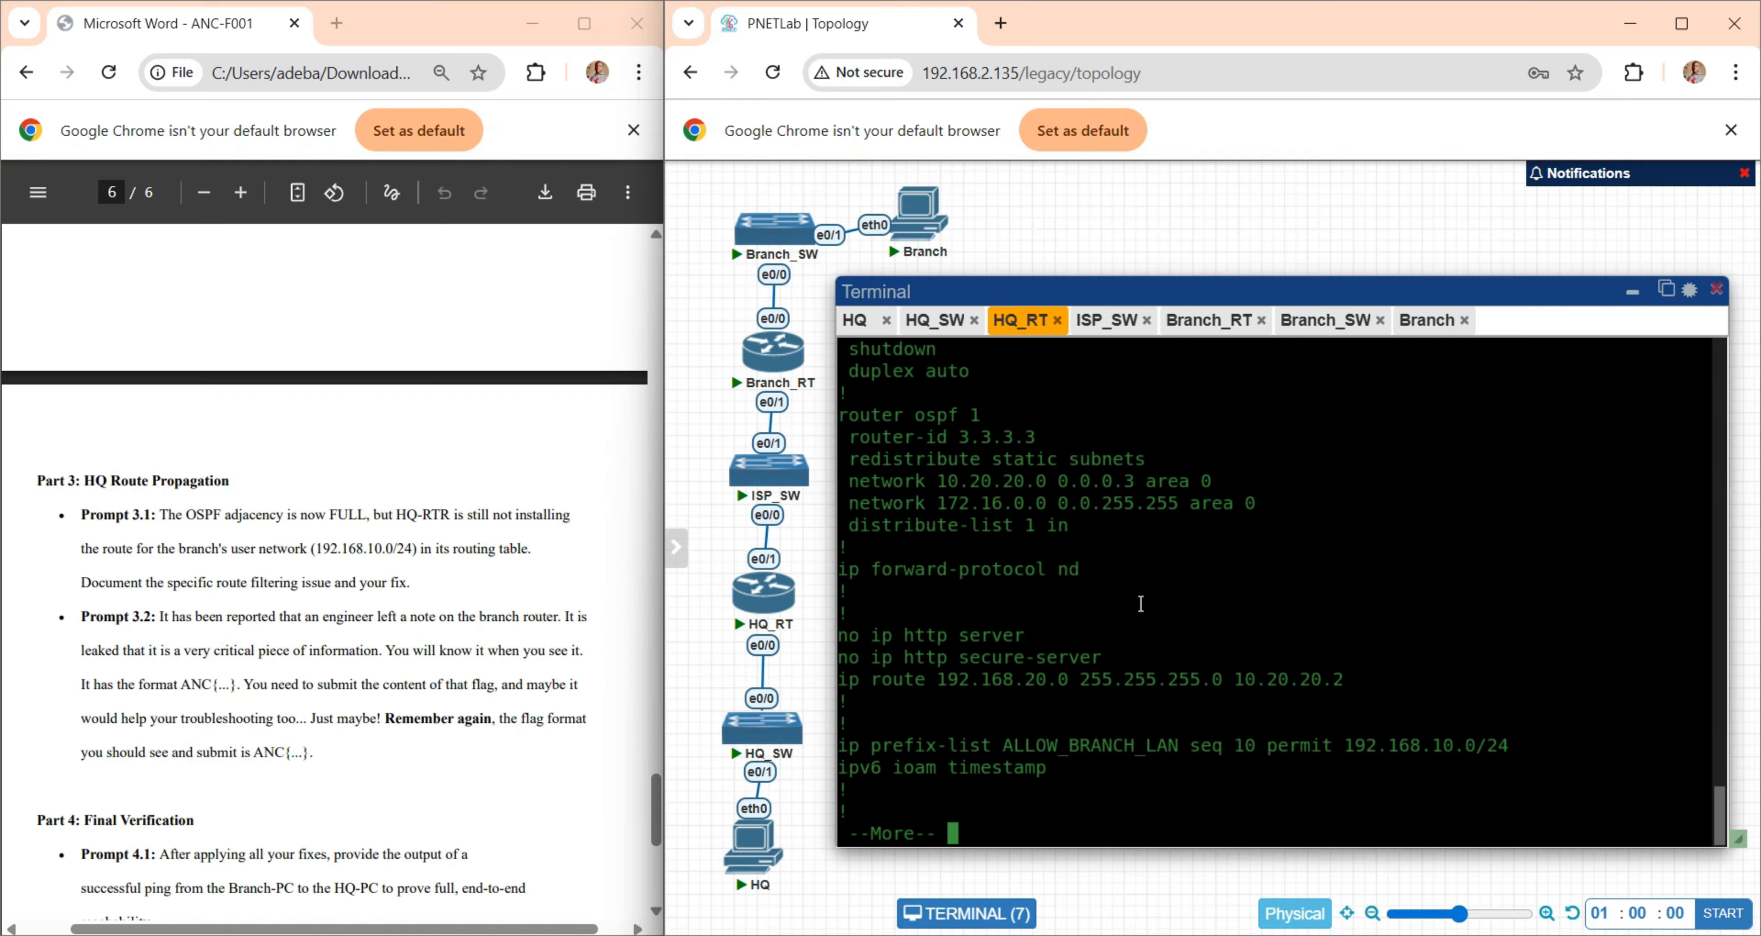
- Advance HQ-RTR's configuration listing to the access lists and match them against the list number used by the distribute-list
key(Return)
key(Return)
key(Return)
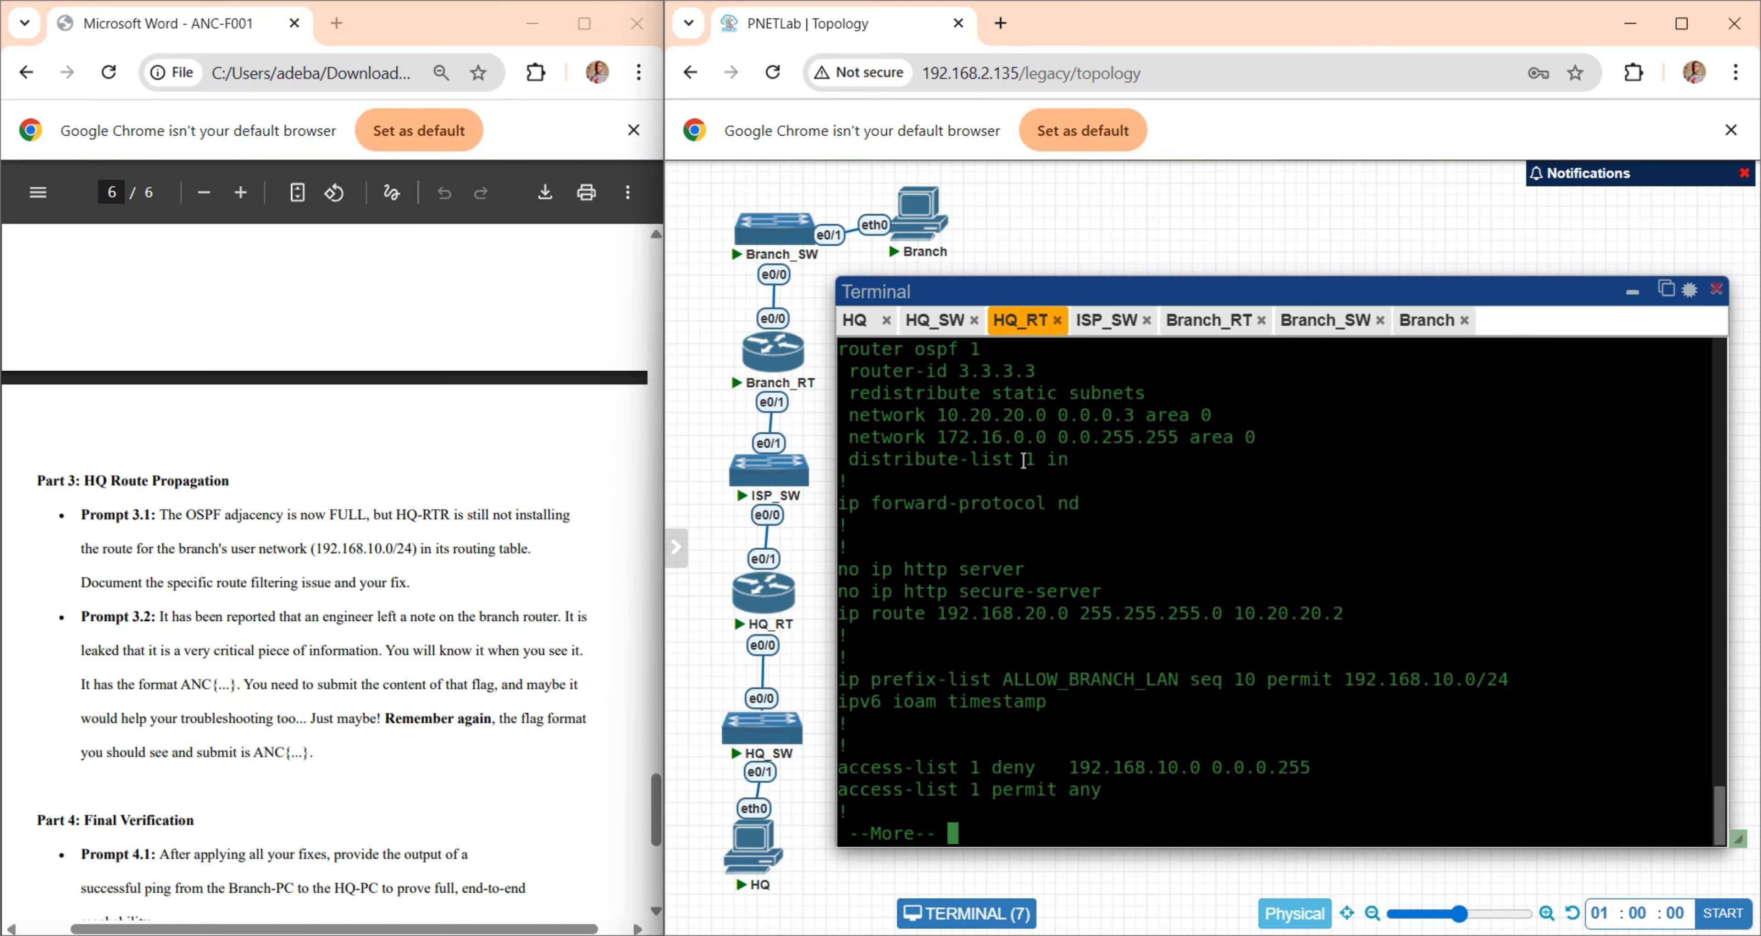
drag(1014, 459, 1040, 459)
click(1048, 684)
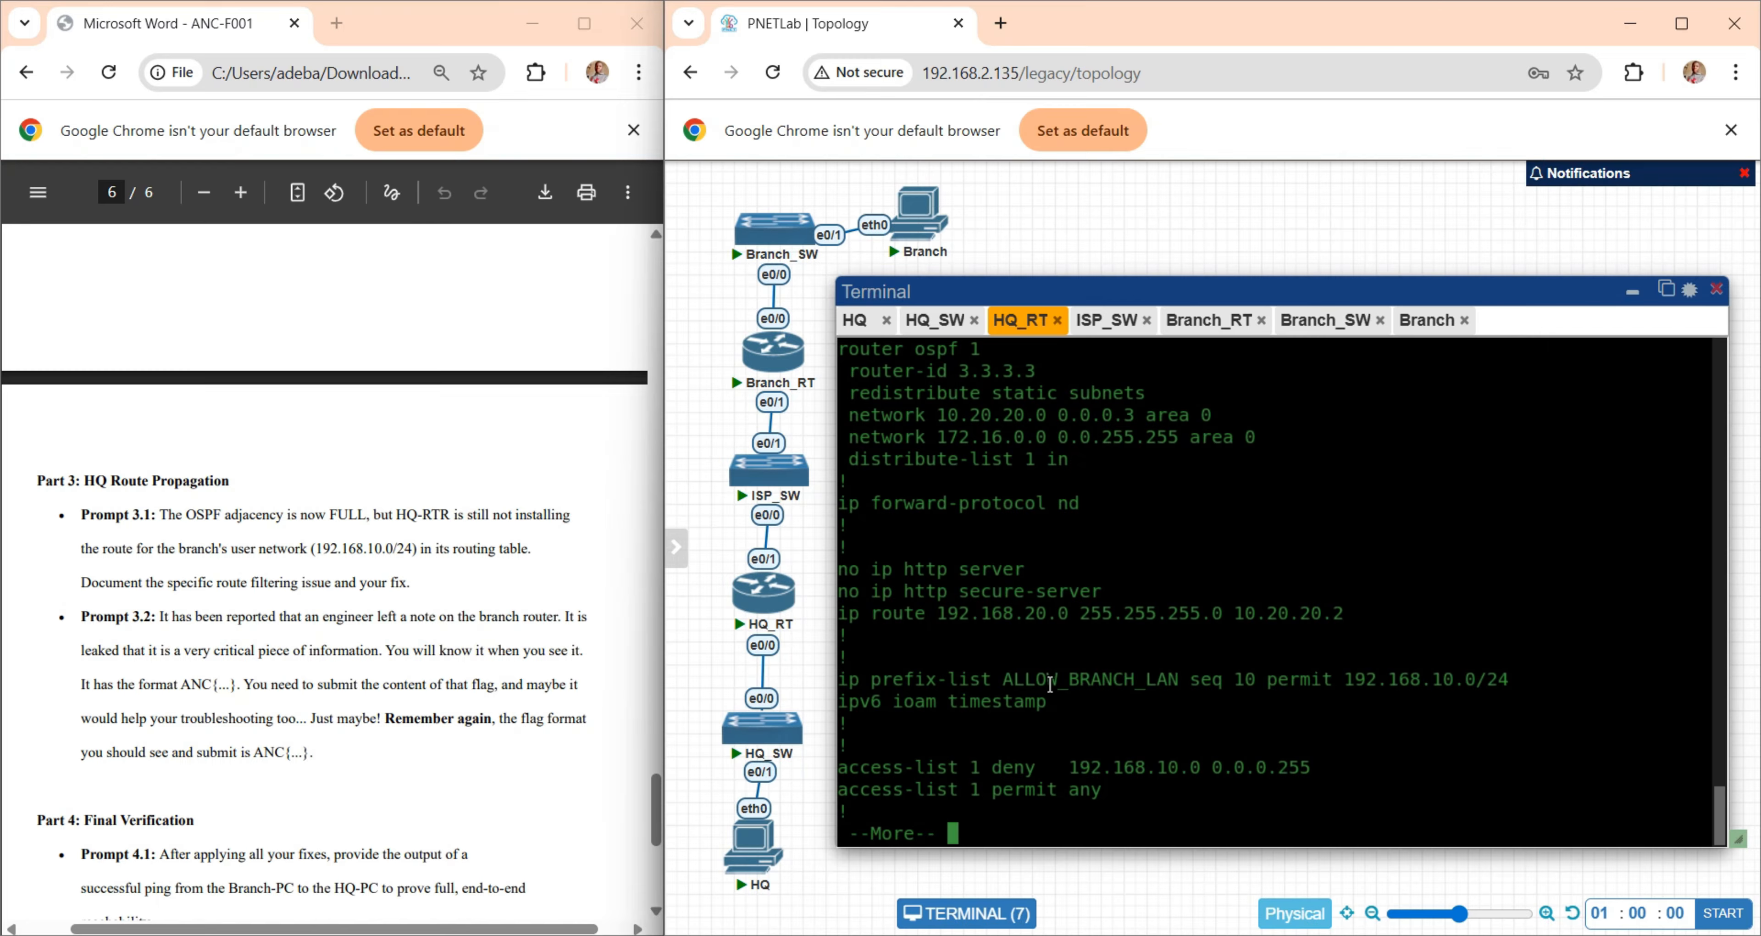
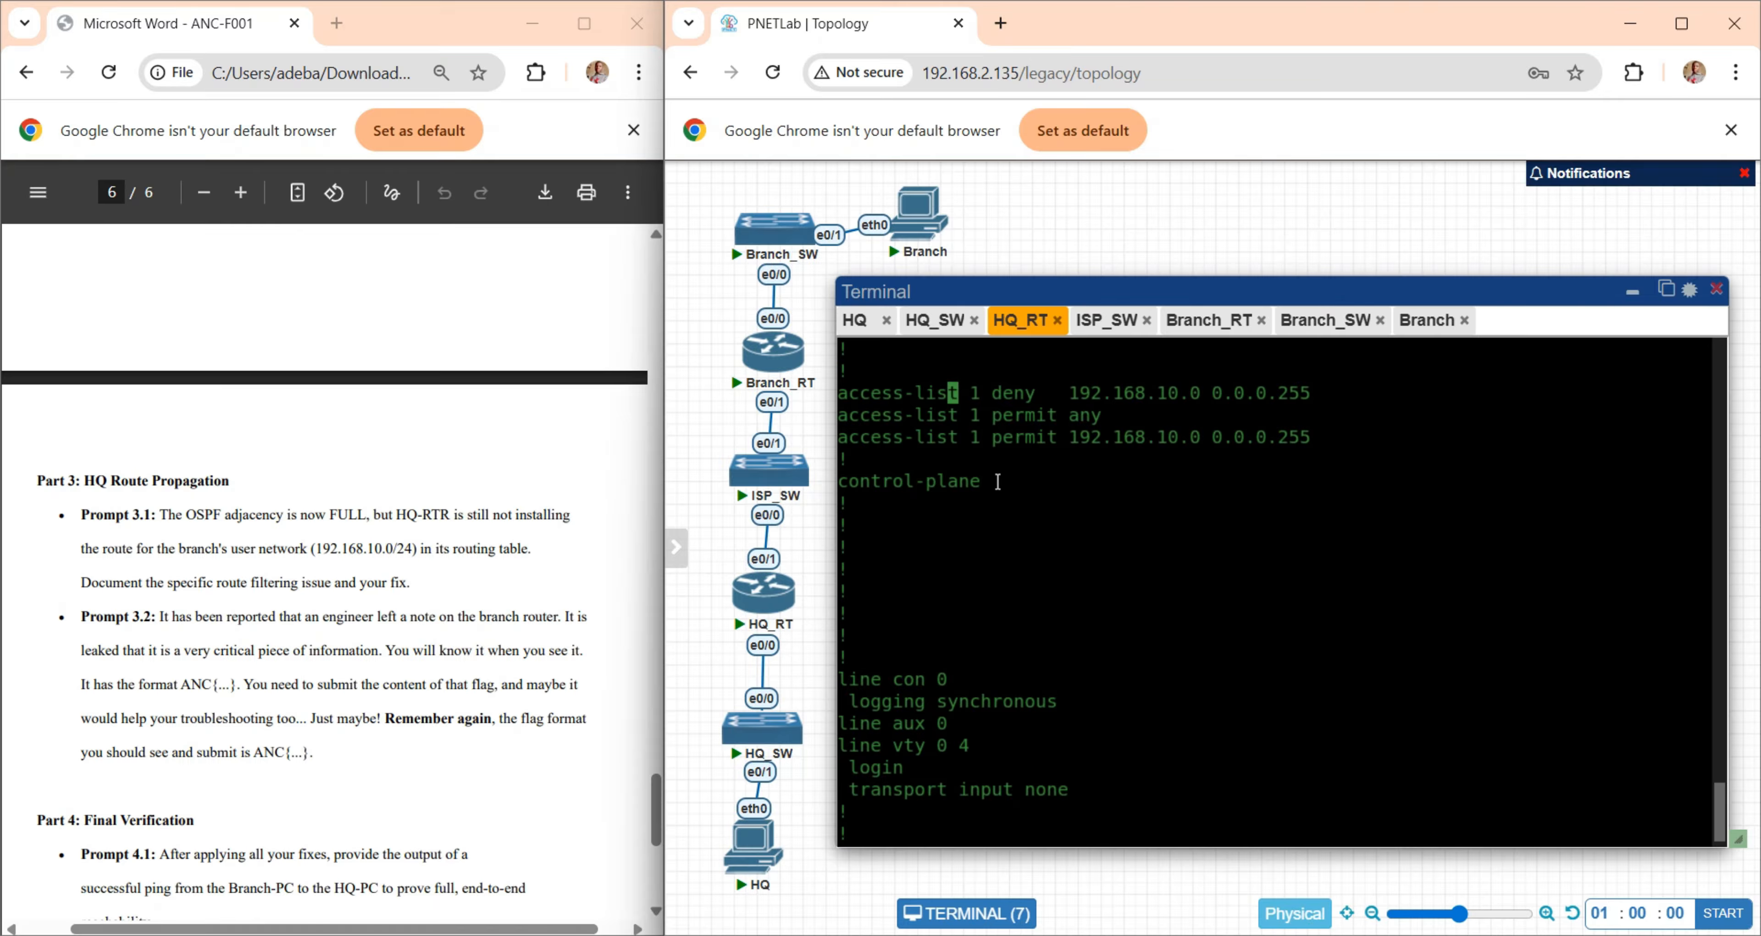
- Copy HQ-RTR's "access-list 1 deny 192.168.10.0 0.0.0.255" line from the configuration listing and display the routing table with "do show ip route"
scroll(998, 482, up, 2)
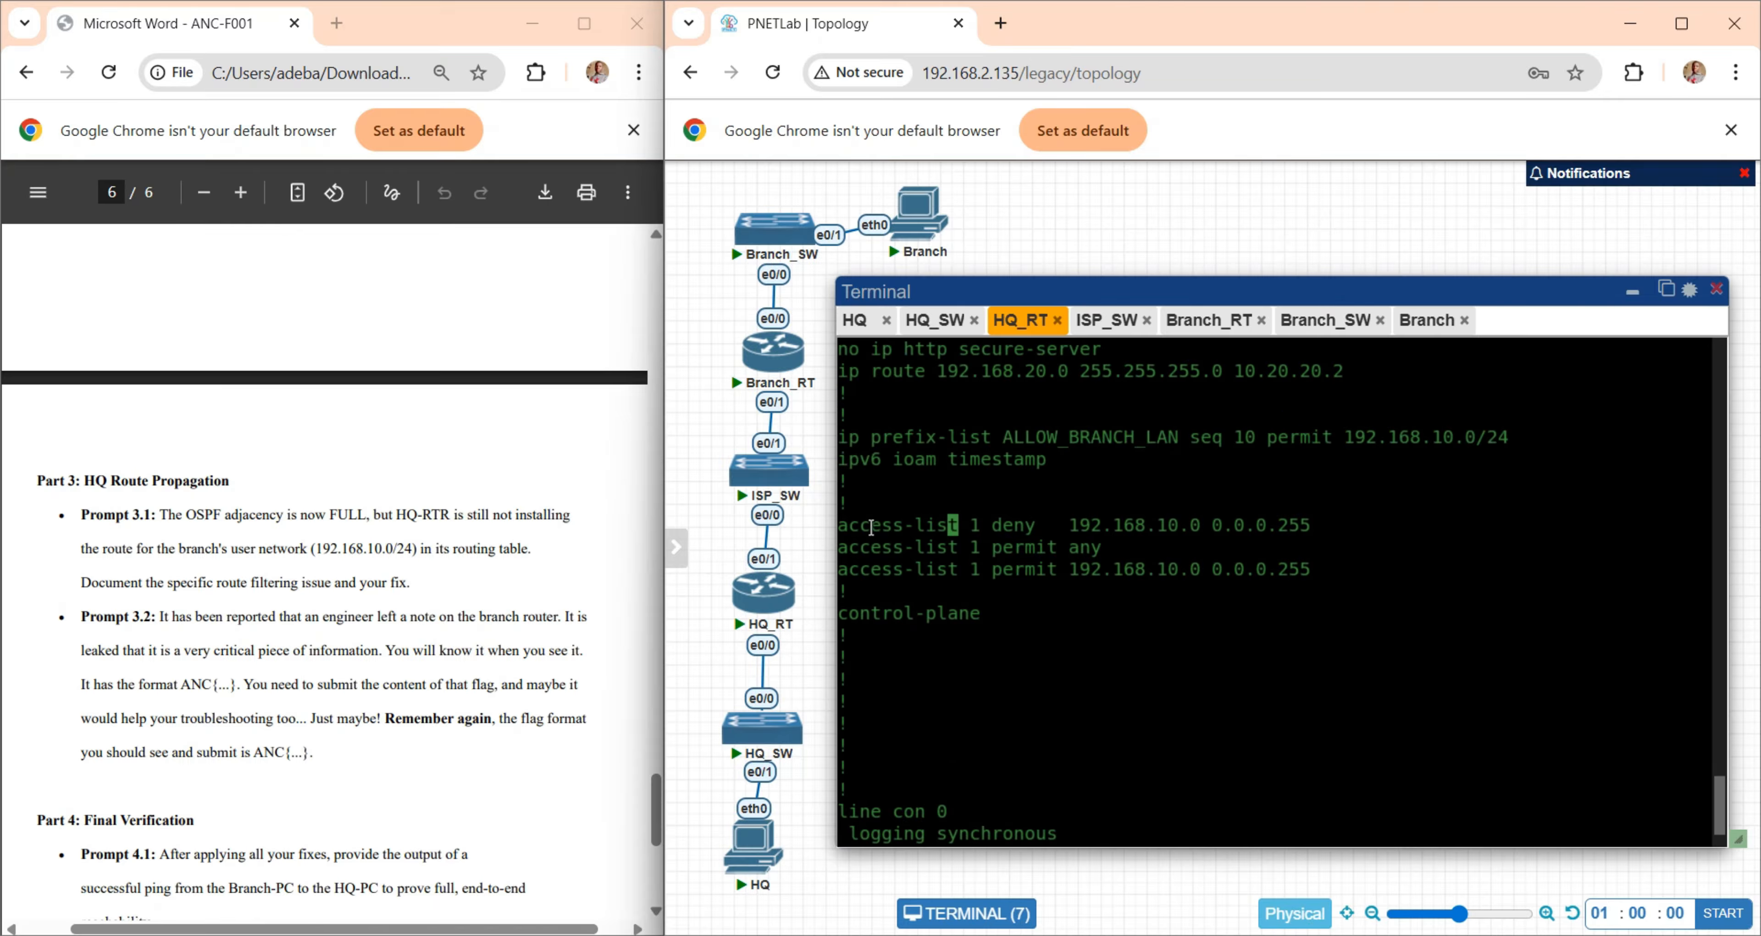
drag(840, 525, 1304, 525)
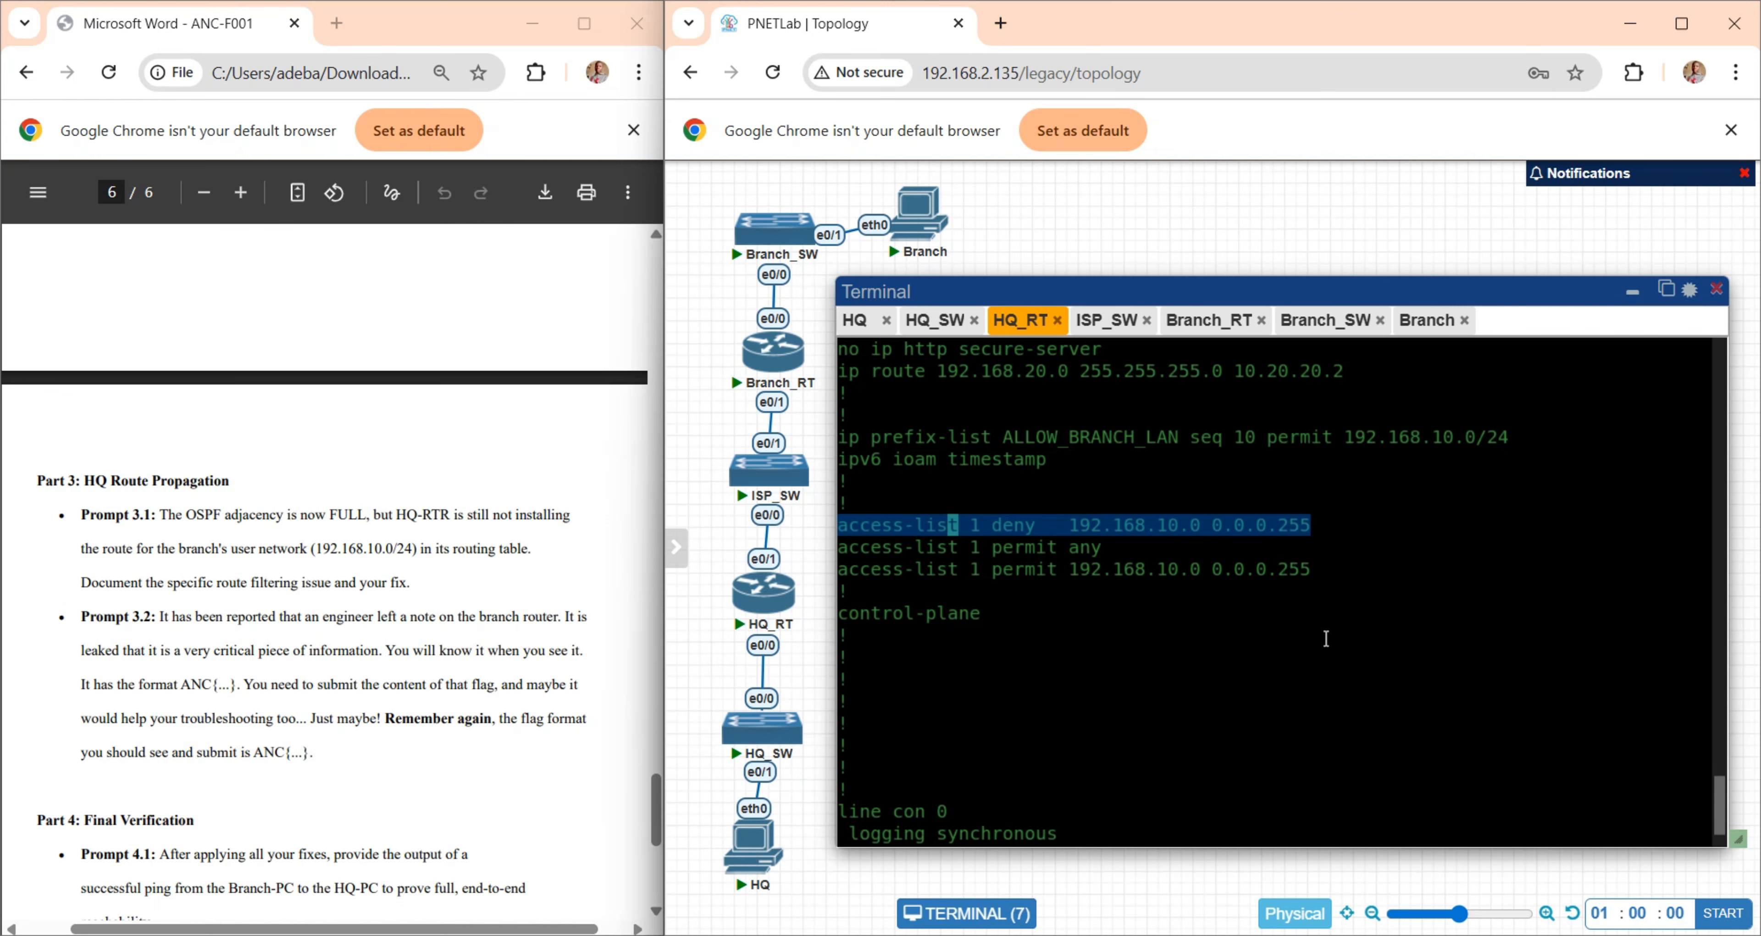
scroll(1326, 638, down, 3)
text(do show ip route)
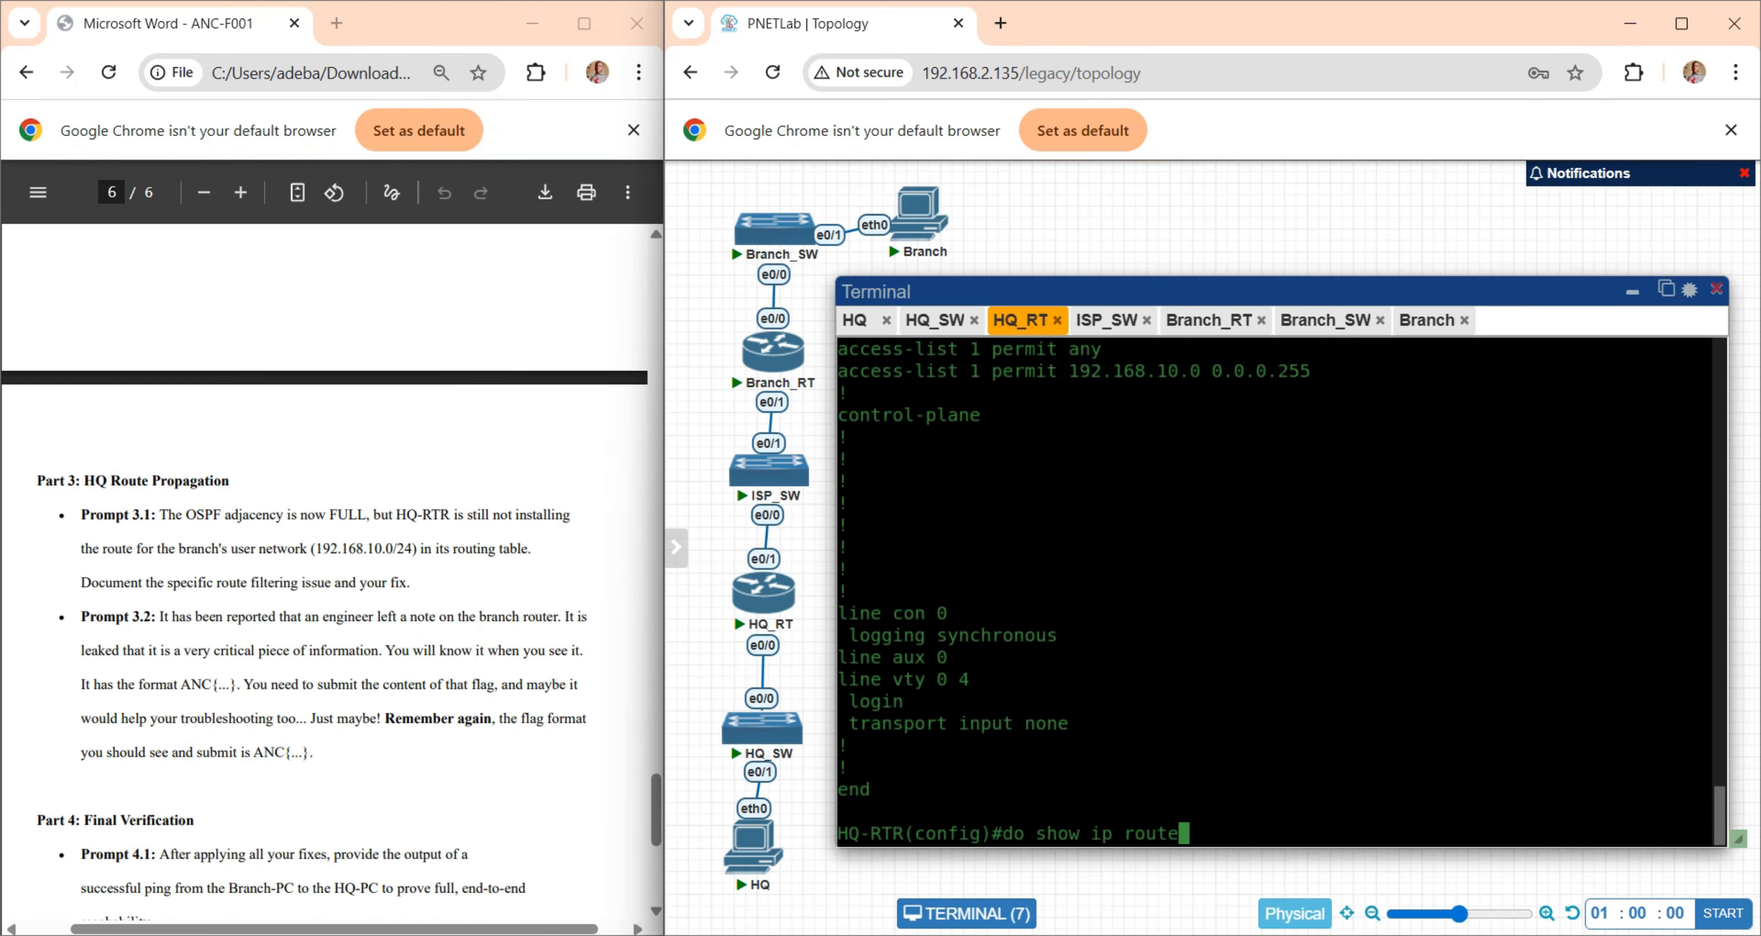
key(Return)
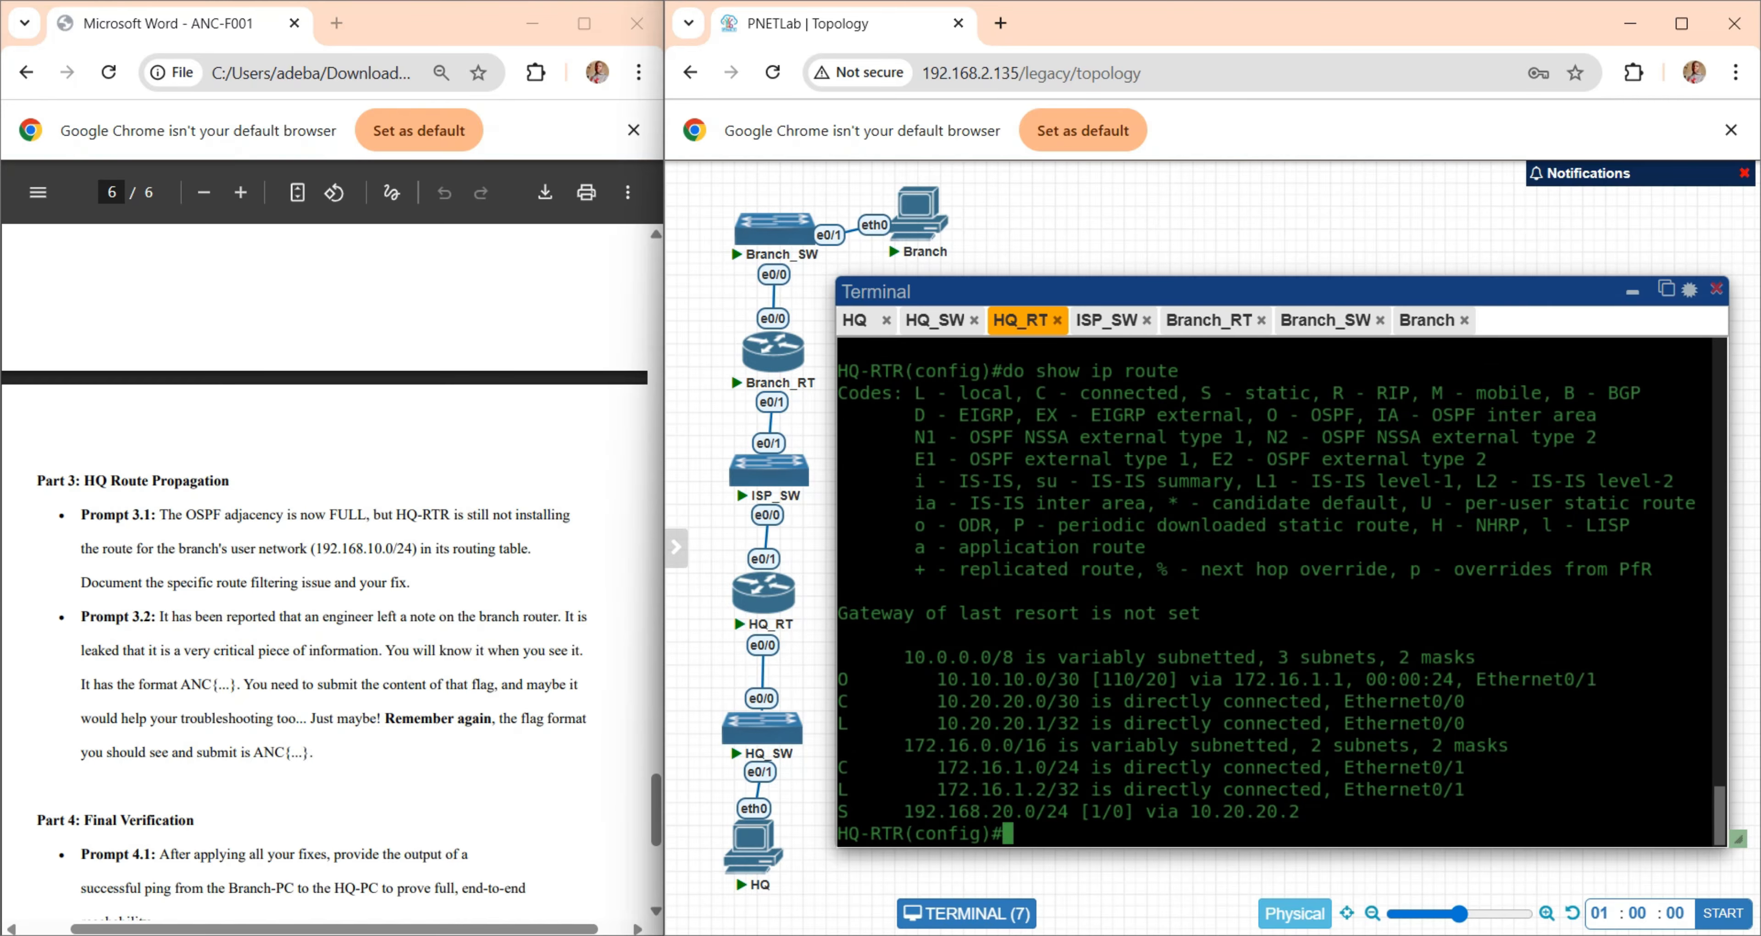
- Remove the deny entry on HQ-RTR with "no access-list 1 deny 192.168.10.0 0.0.0.255"
scroll(1265, 569, up, 10)
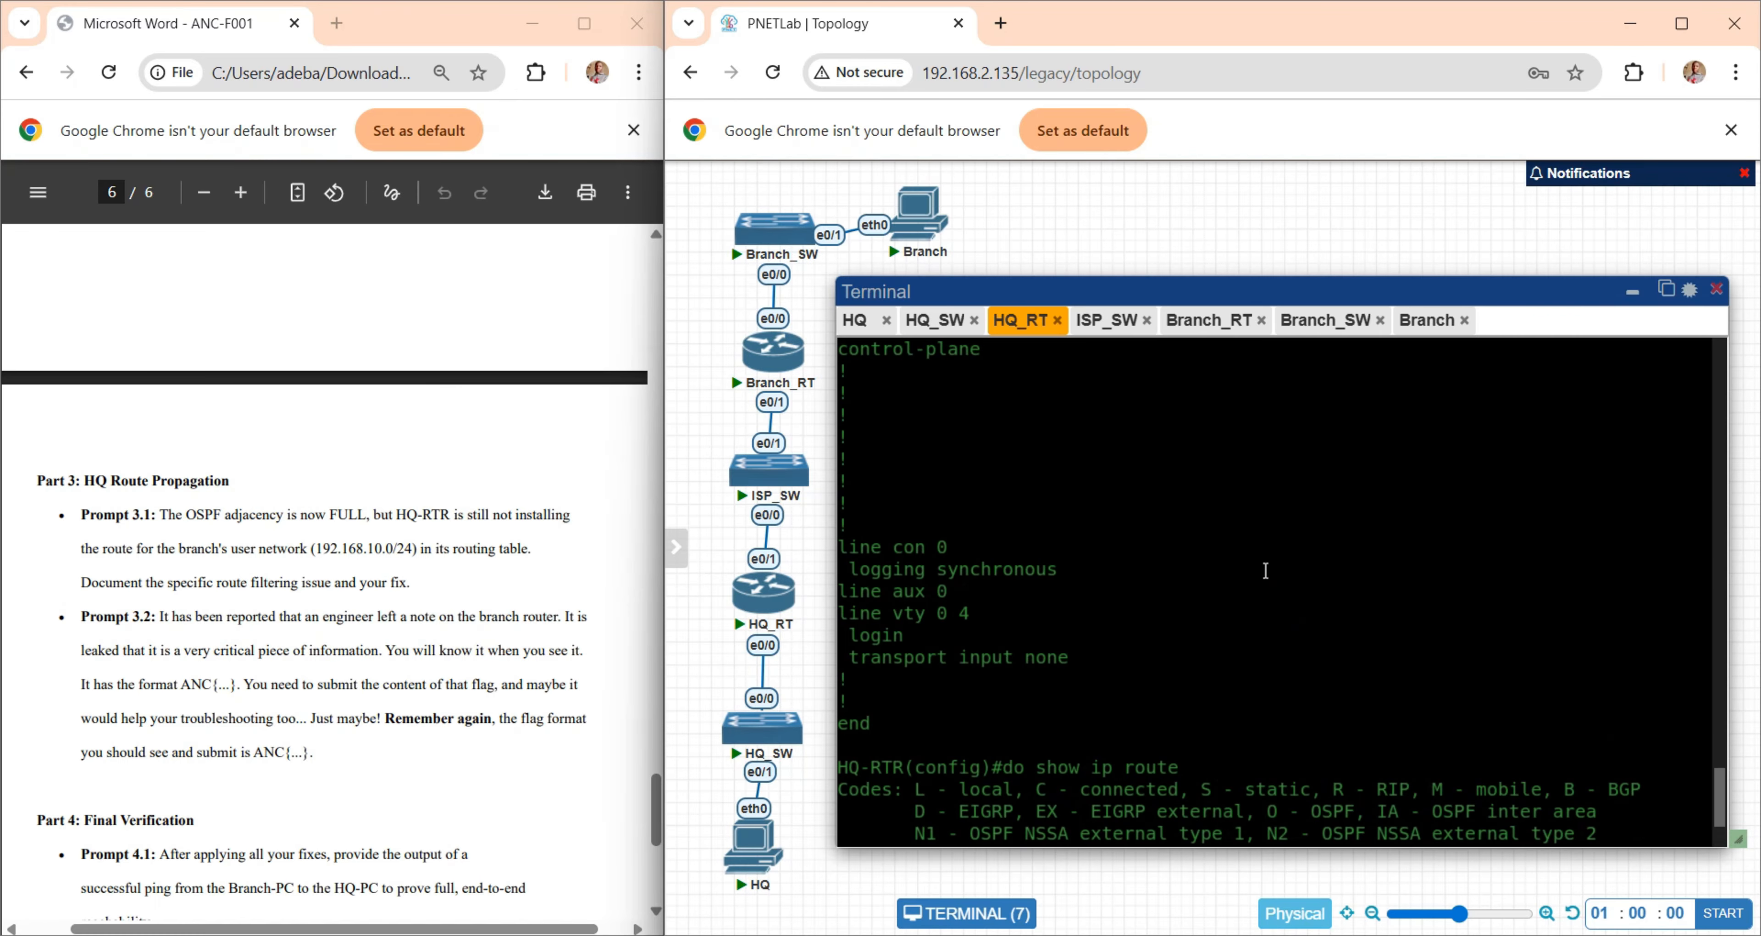
text(no)
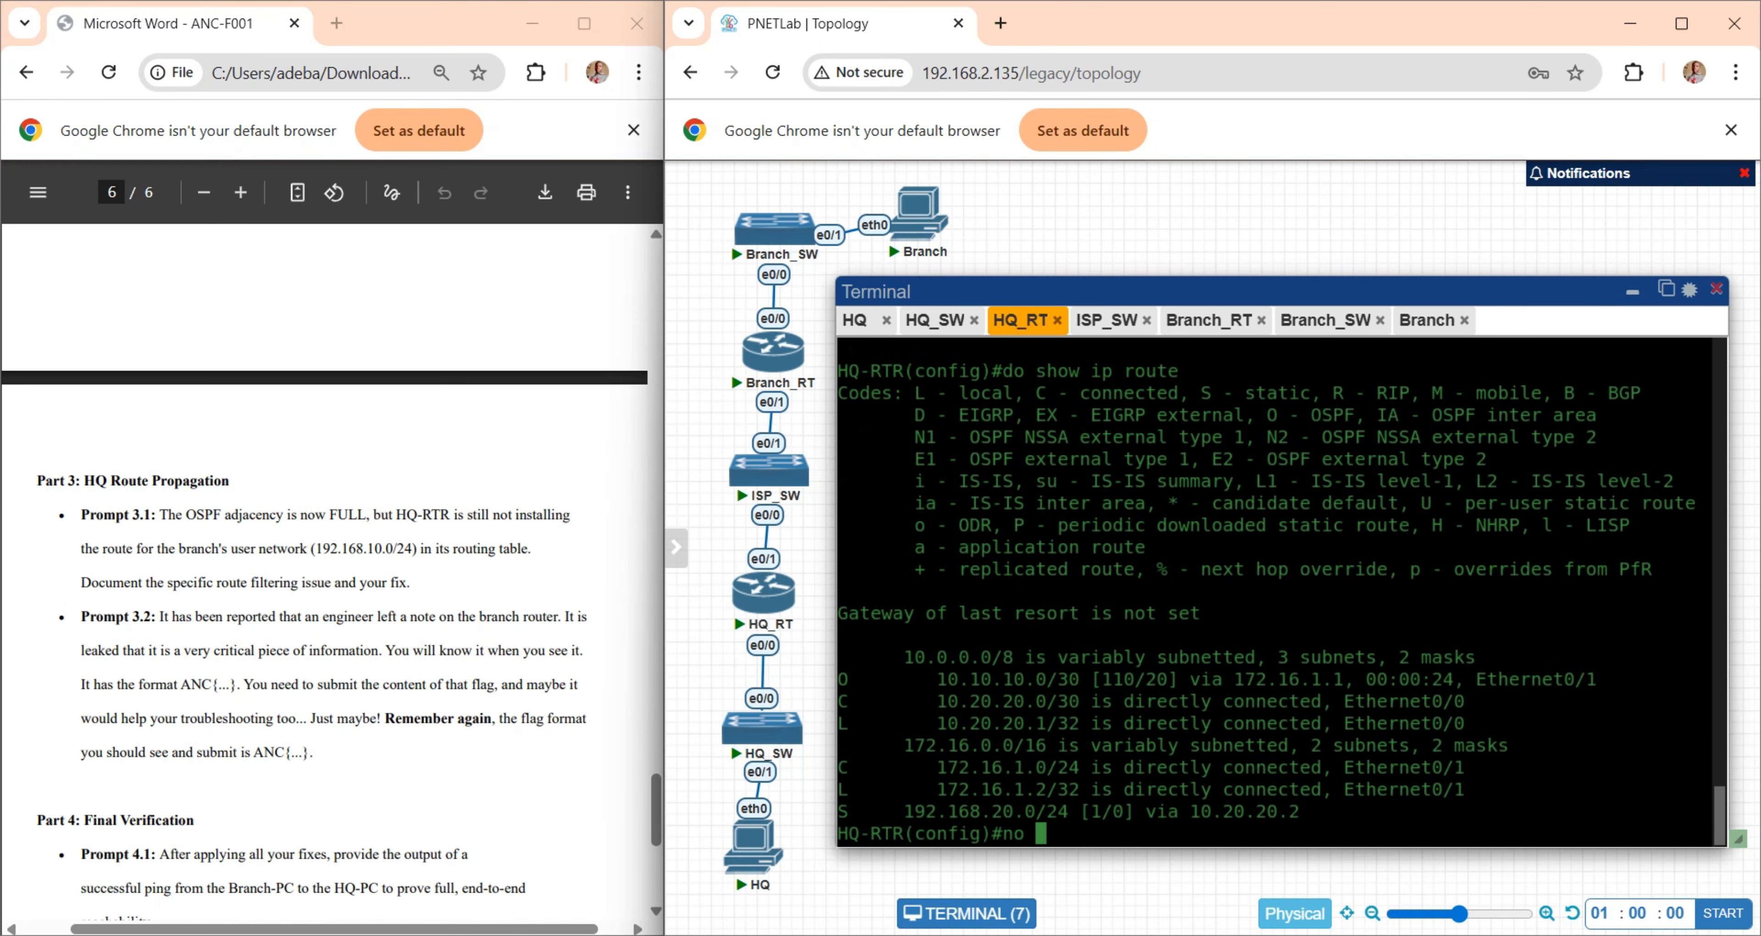
text(access-list 1 deny   192.168.10.0 0.0.0.255)
key(Return)
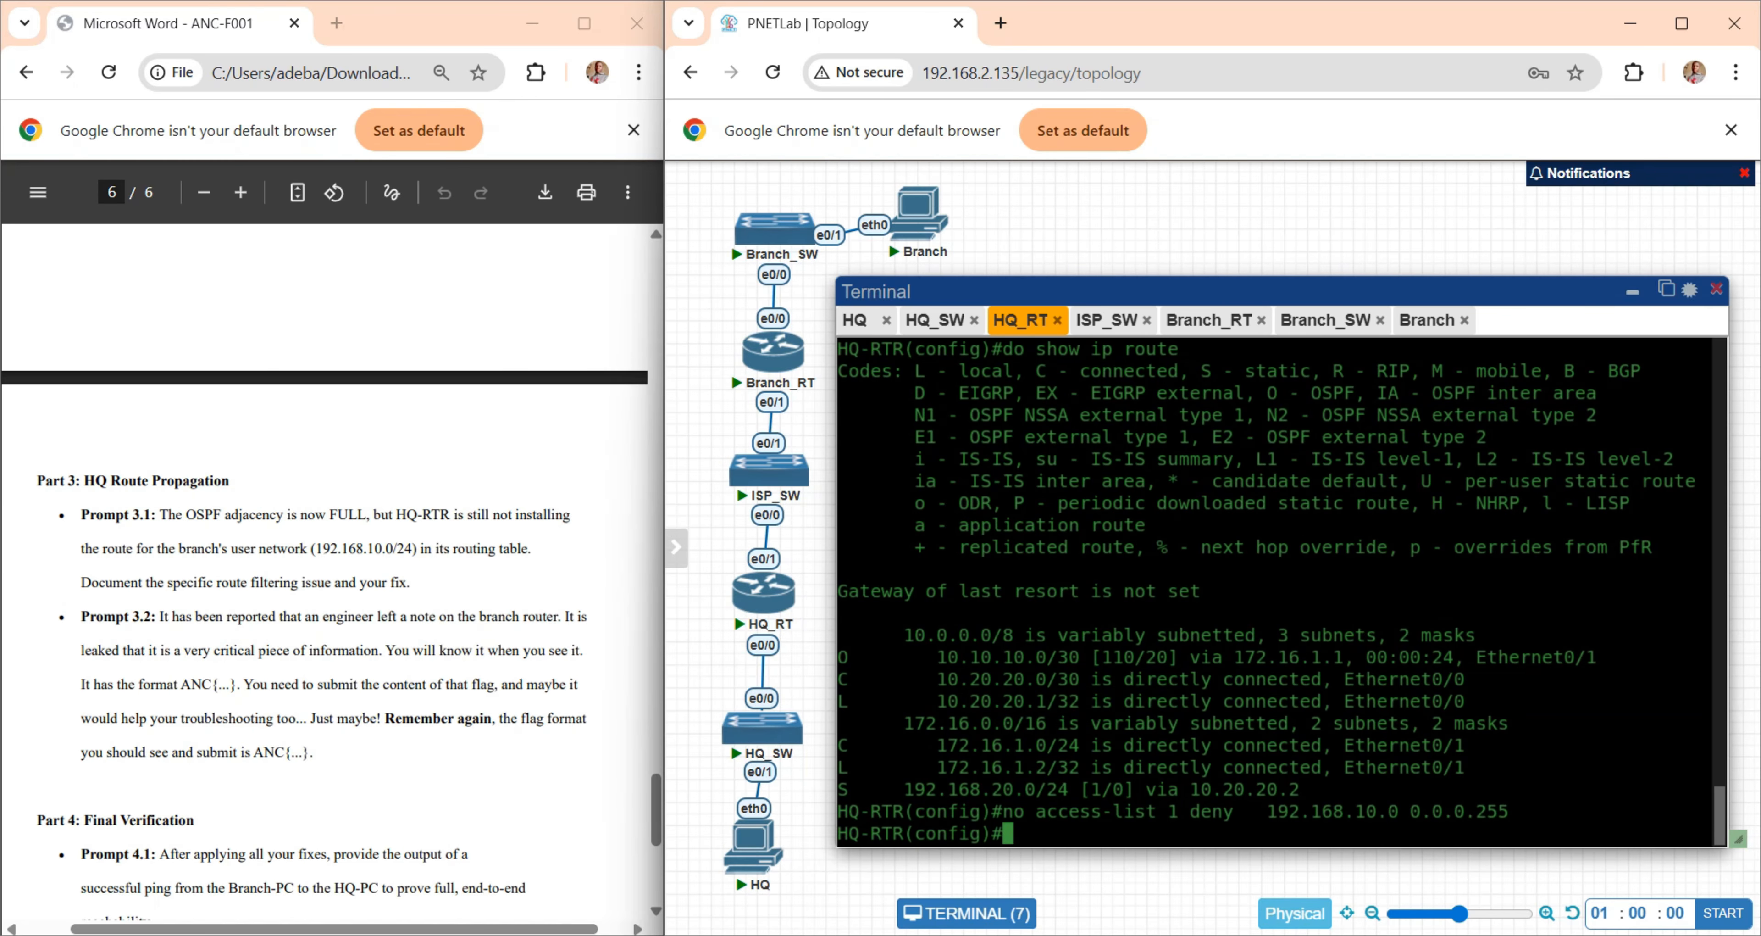
- Redisplay HQ-RTR's routing table and check the 192.168.10.0/24 entry against the requirement in Prompt 3.1
key(Up)
key(Up)
key(Return)
key(Return)
key(Return)
key(Return)
key(Return)
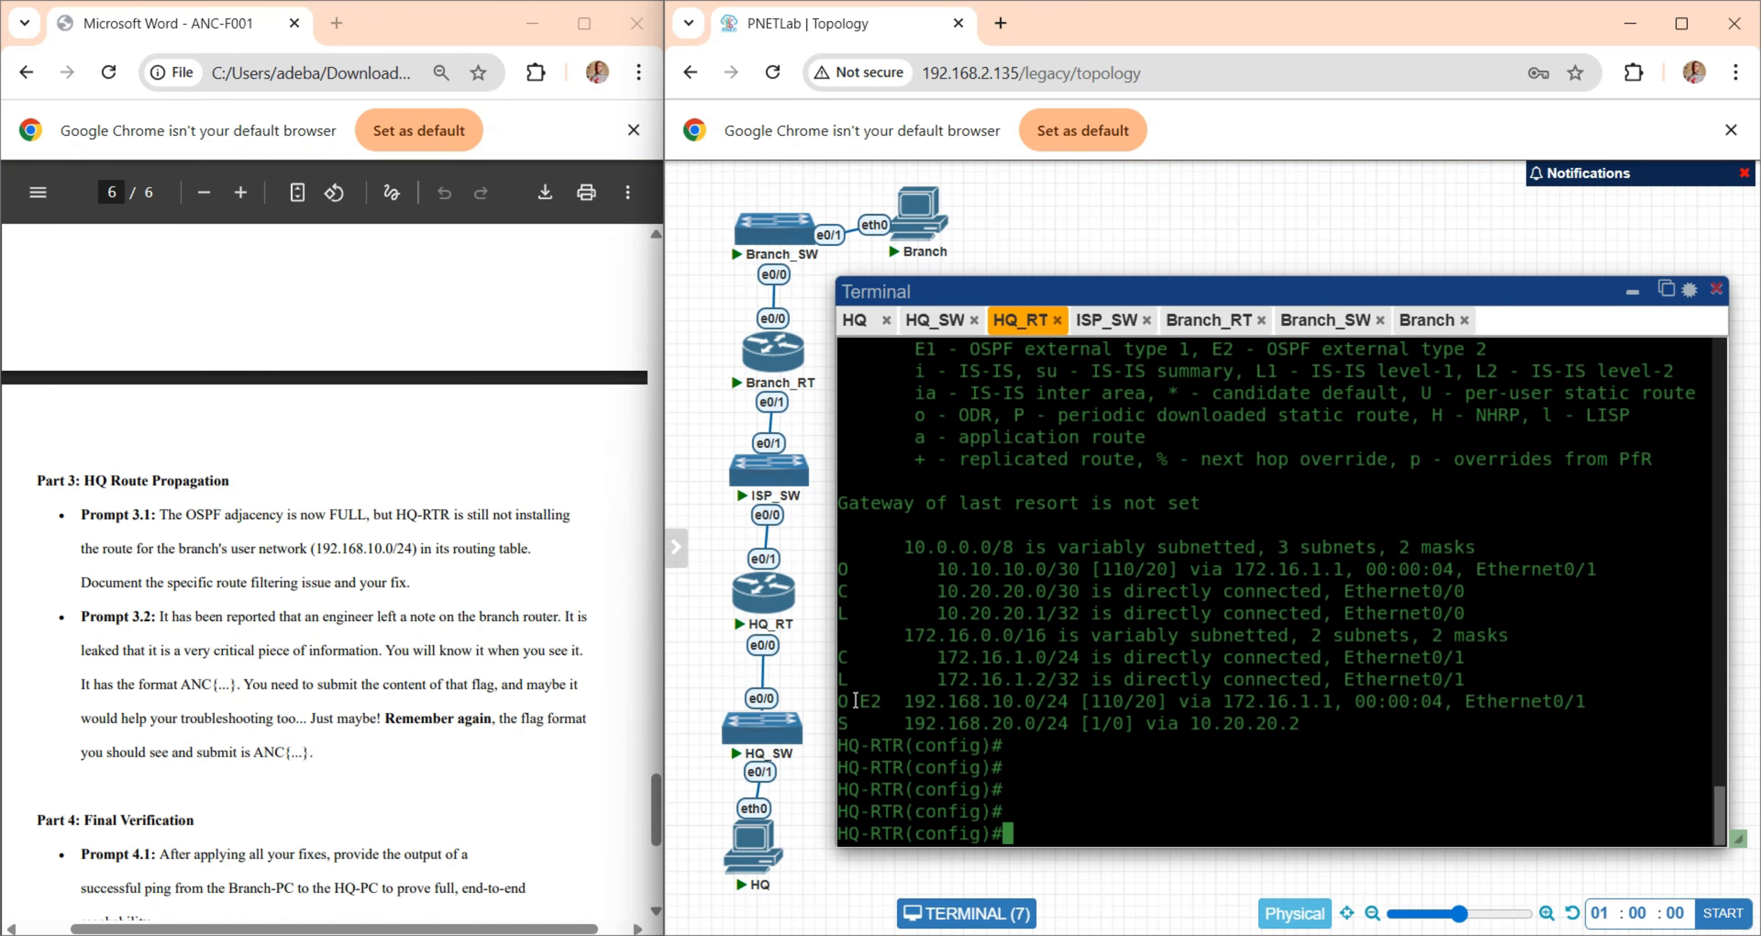
drag(855, 700, 1148, 701)
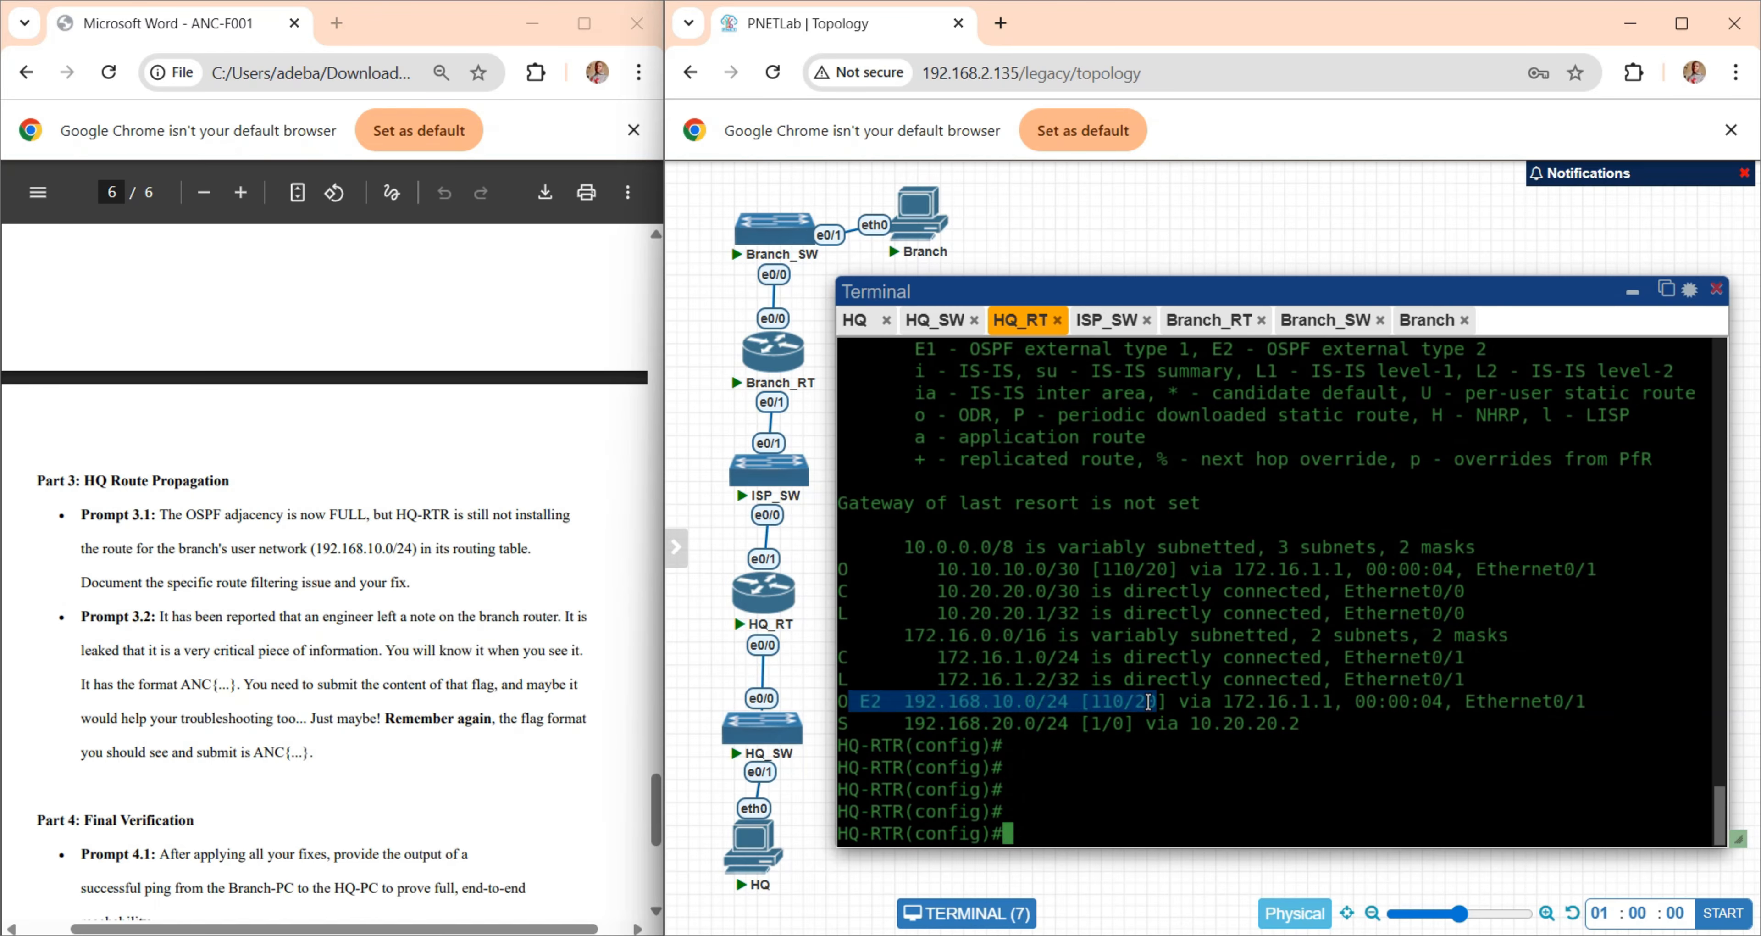
click(1028, 701)
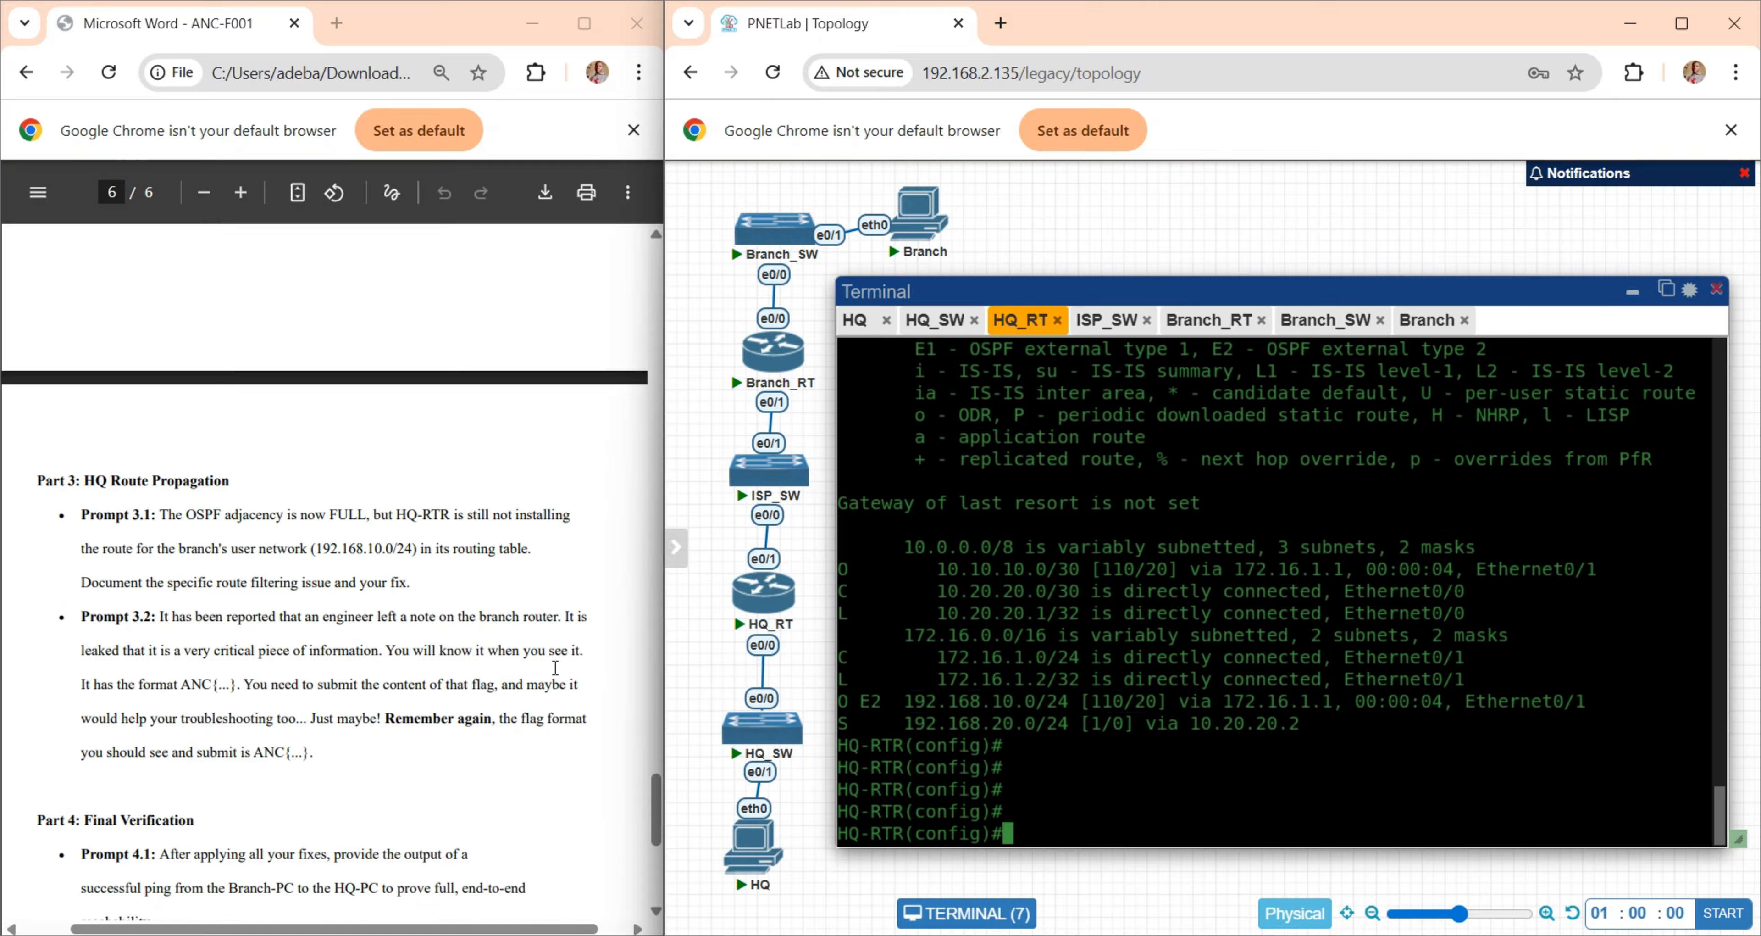
drag(414, 583, 81, 515)
- Test reachability of the branch user network's gateway from HQ-RTR with "do ping 192.168.10.1"
click(1006, 677)
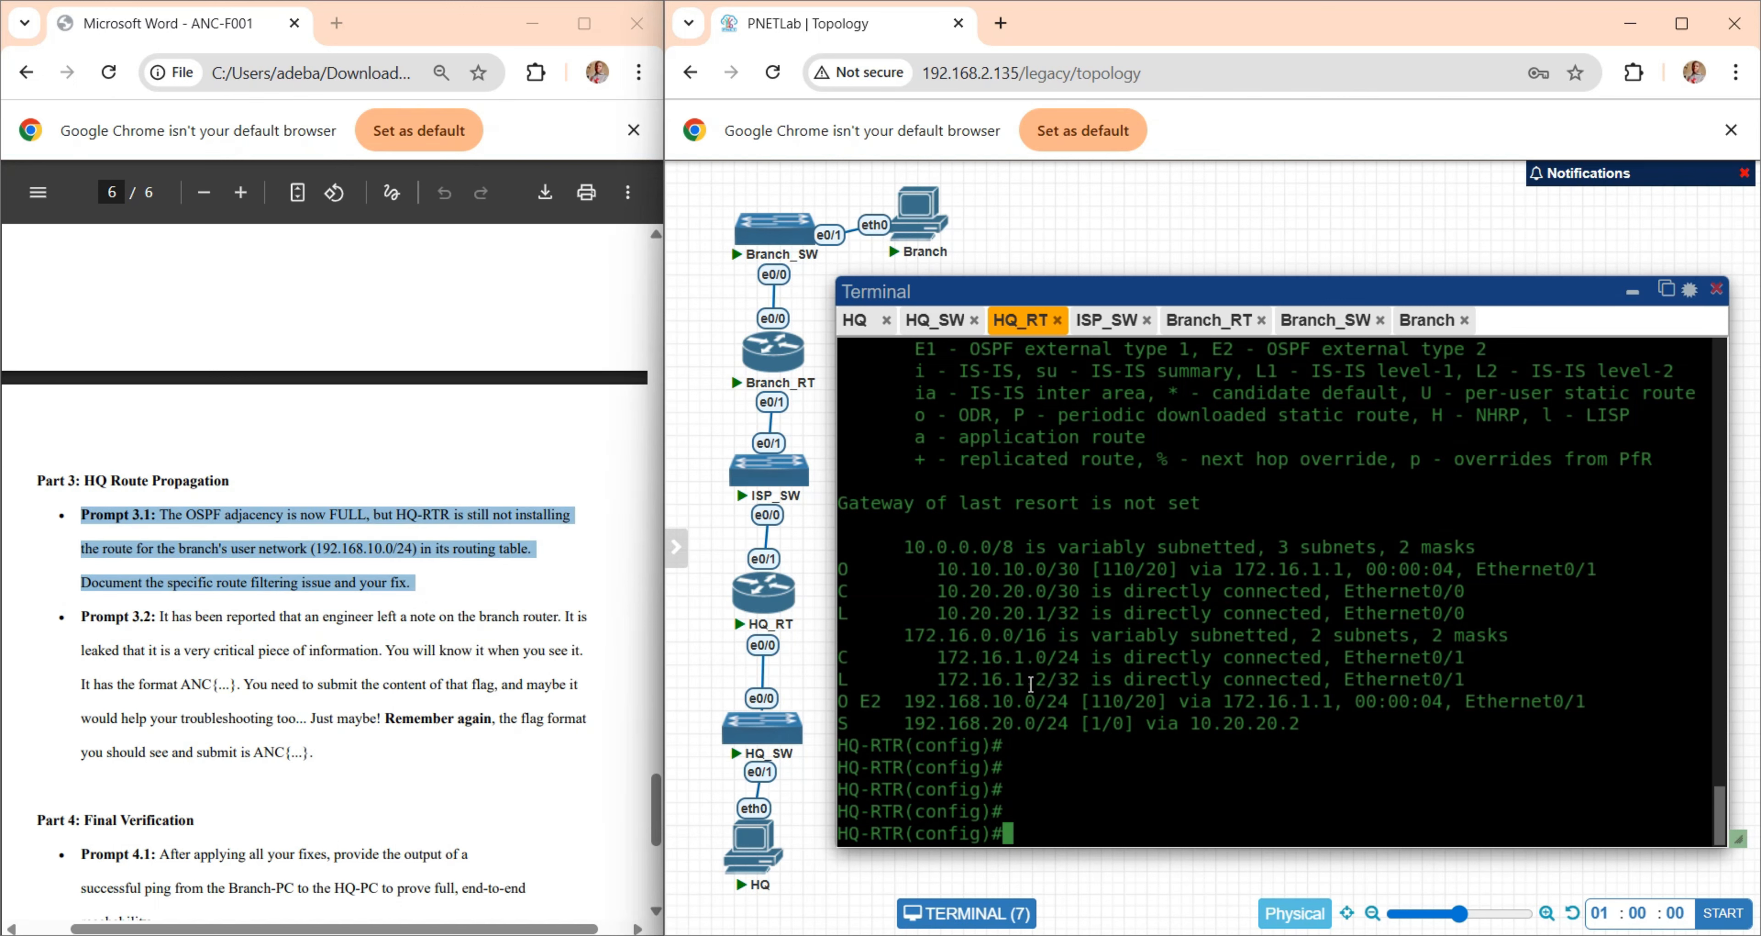
text(ping)
key(Left)
key(Left)
key(Left)
key(Left)
key(Left)
text(do)
key(Right)
key(Right)
key(Right)
key(Right)
key(Right)
text(192.168.10.1)
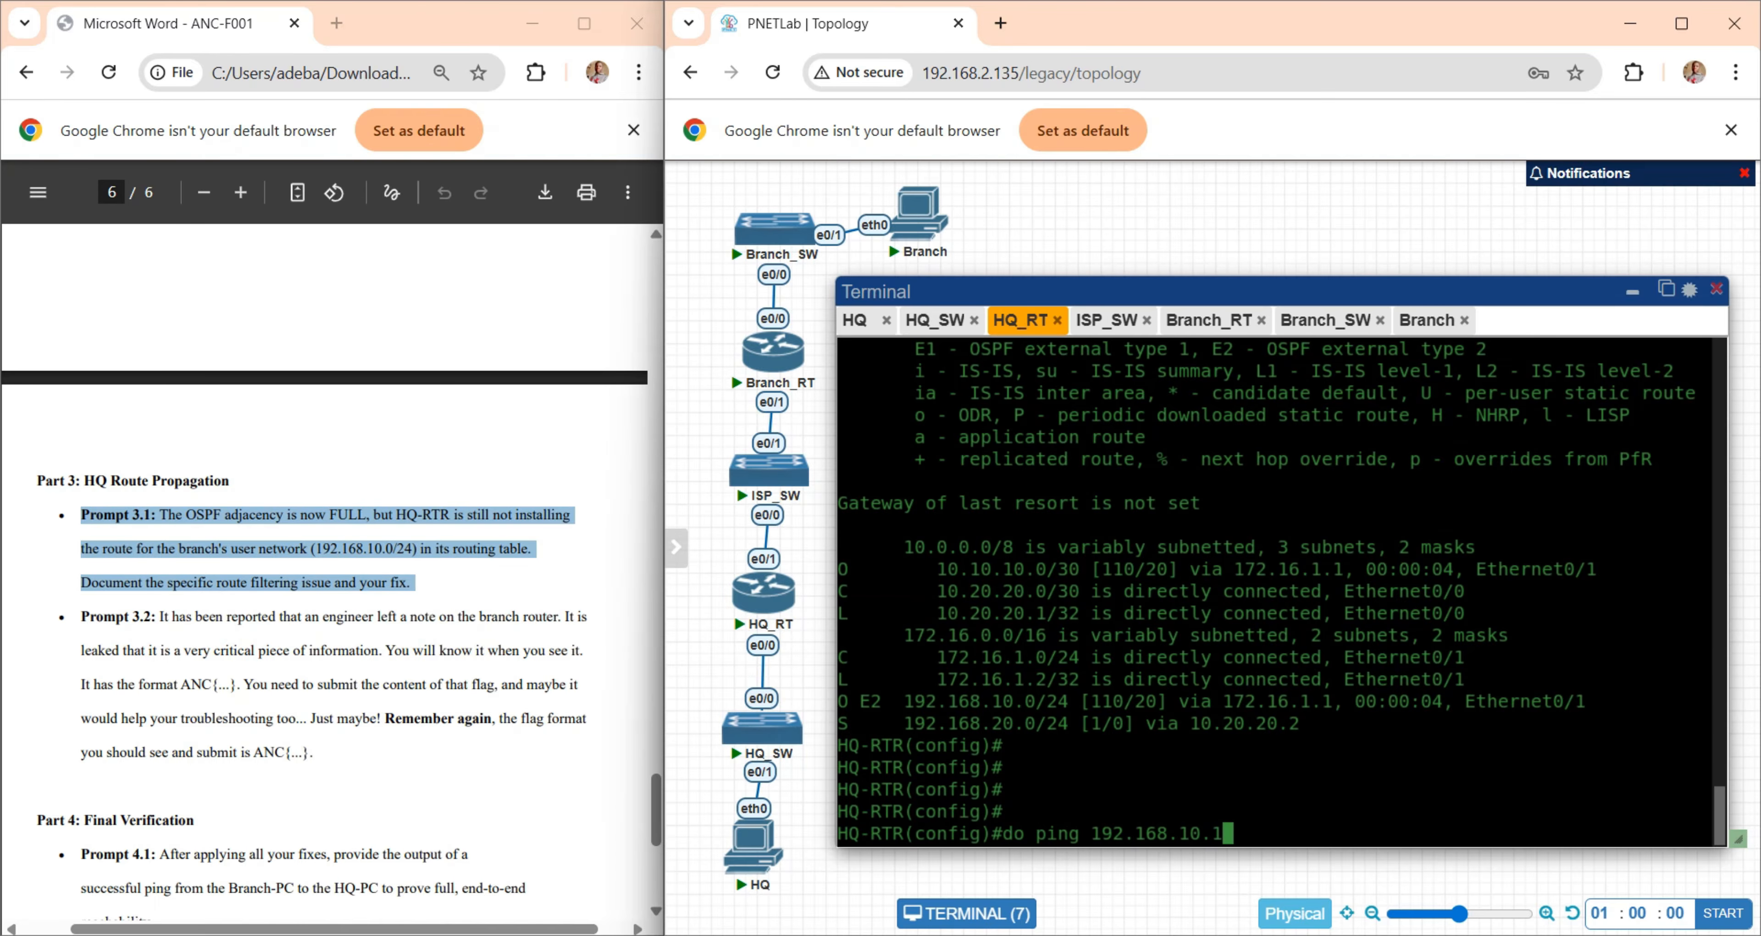
key(Return)
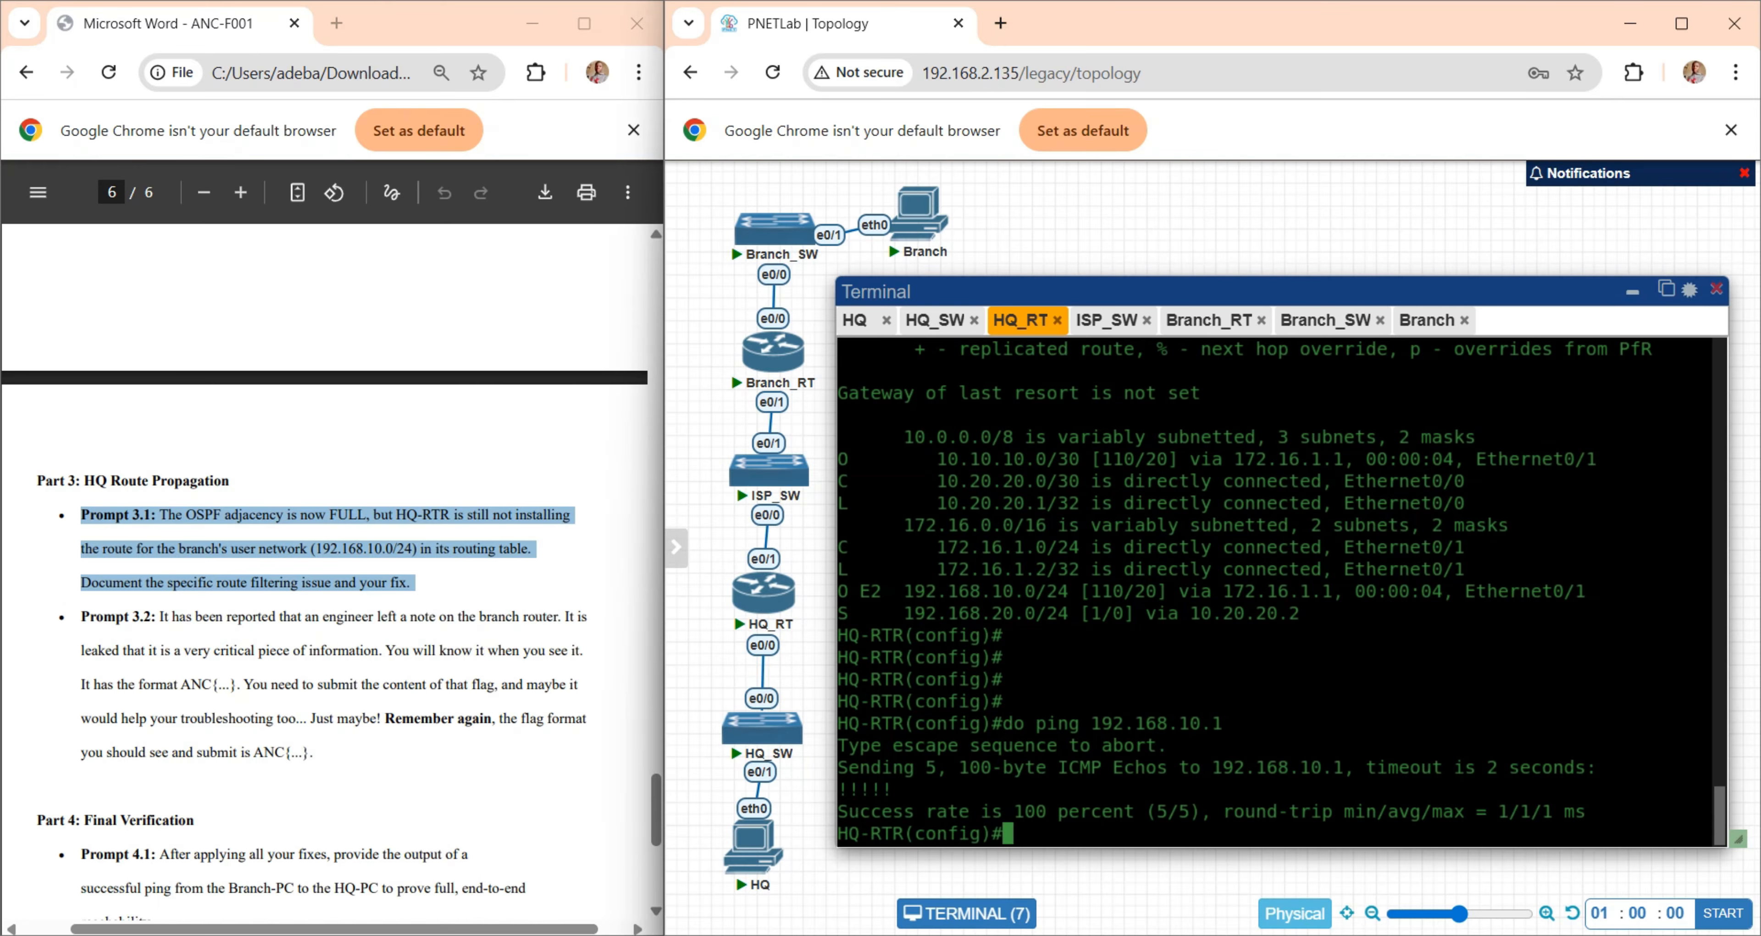
- Test reachability of the branch host from HQ-RTR with "do ping 192.168.10.100"
key(Up)
text(00)
key(Return)
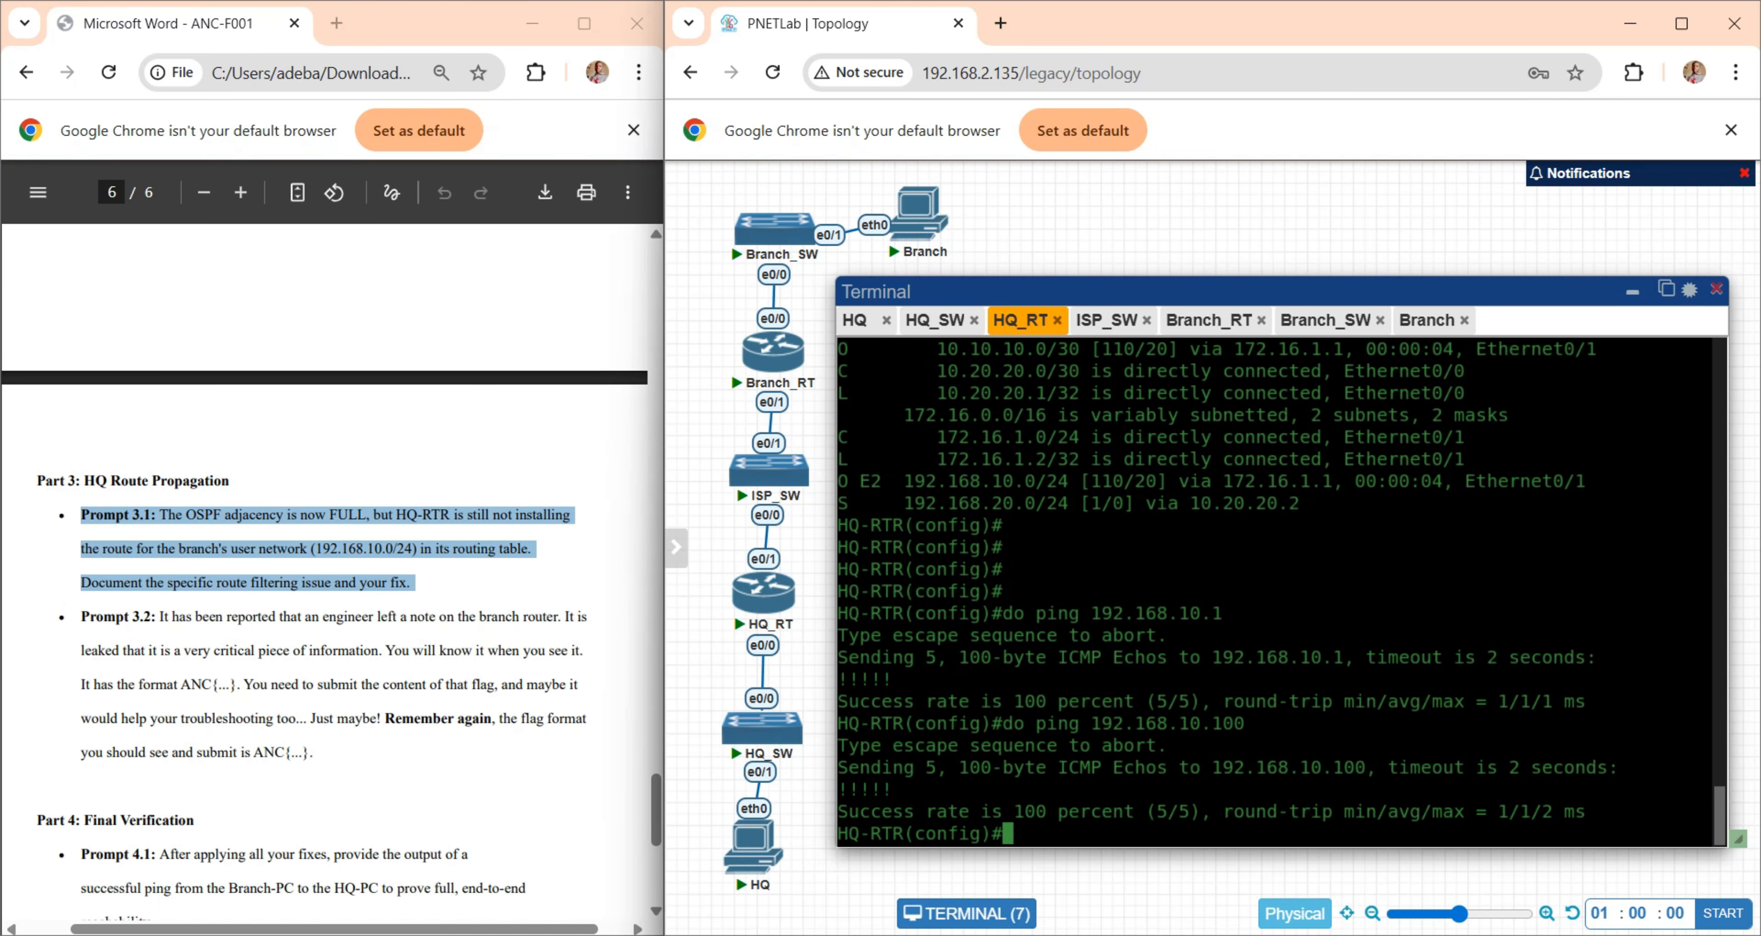
- Read Prompt 3.2 about the engineer's note and its ANC{...} flag format, and bring up the Branch_RT console
click(345, 635)
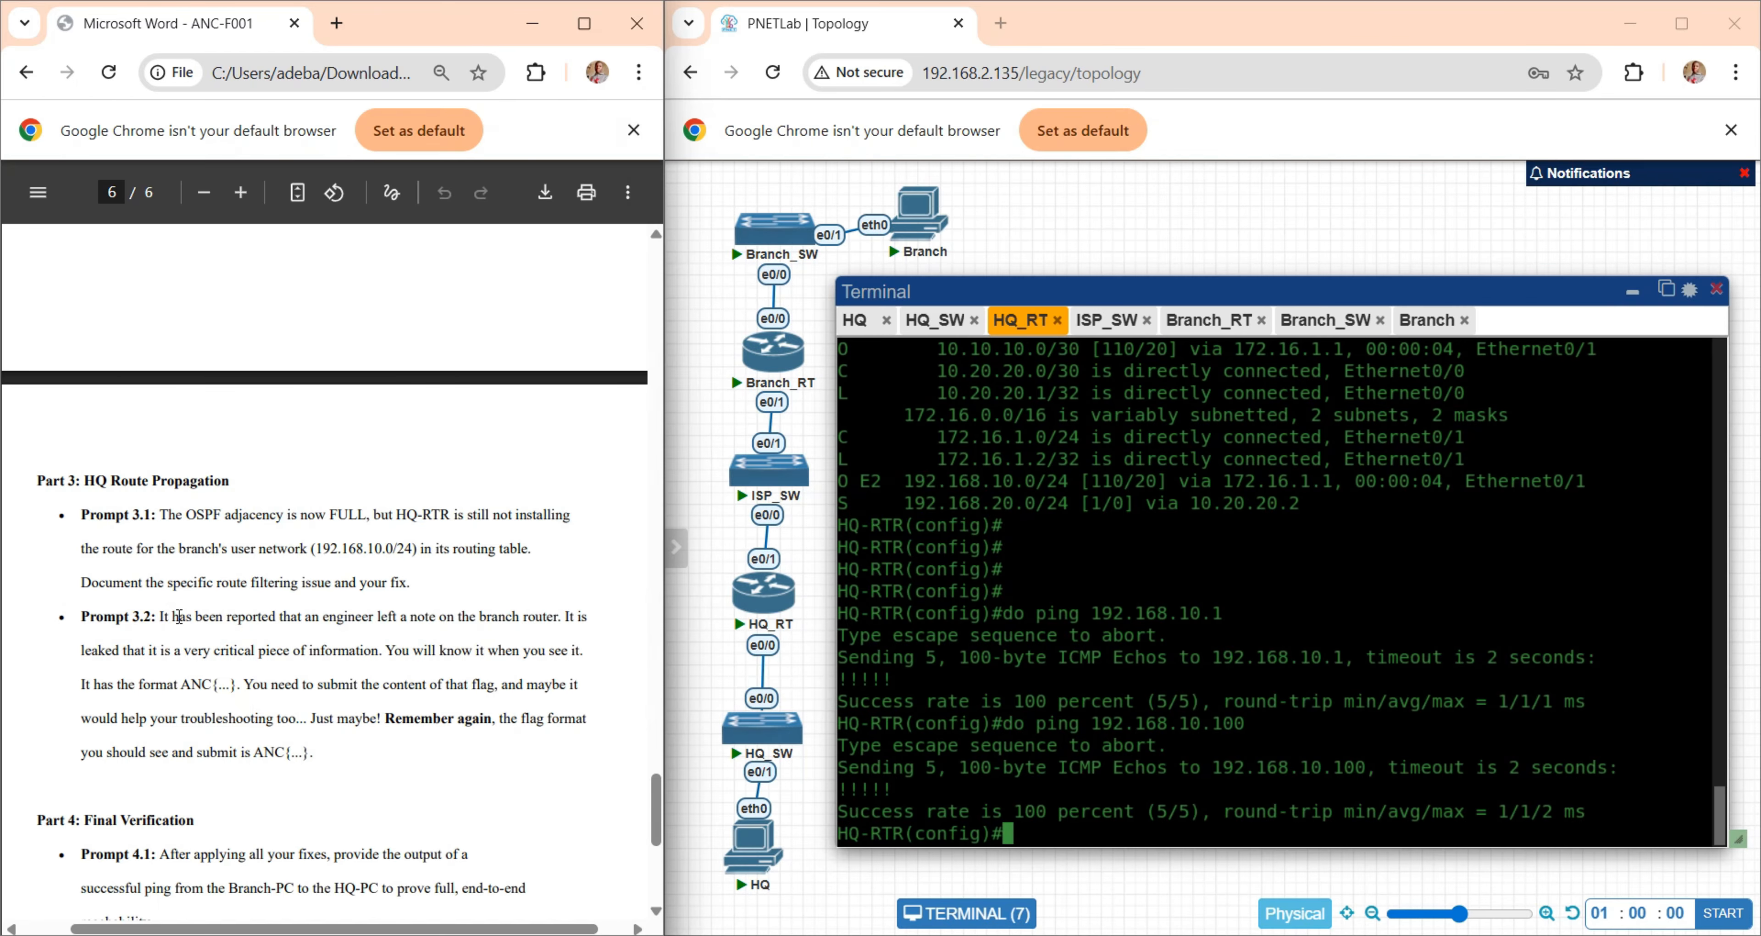
drag(432, 614, 567, 616)
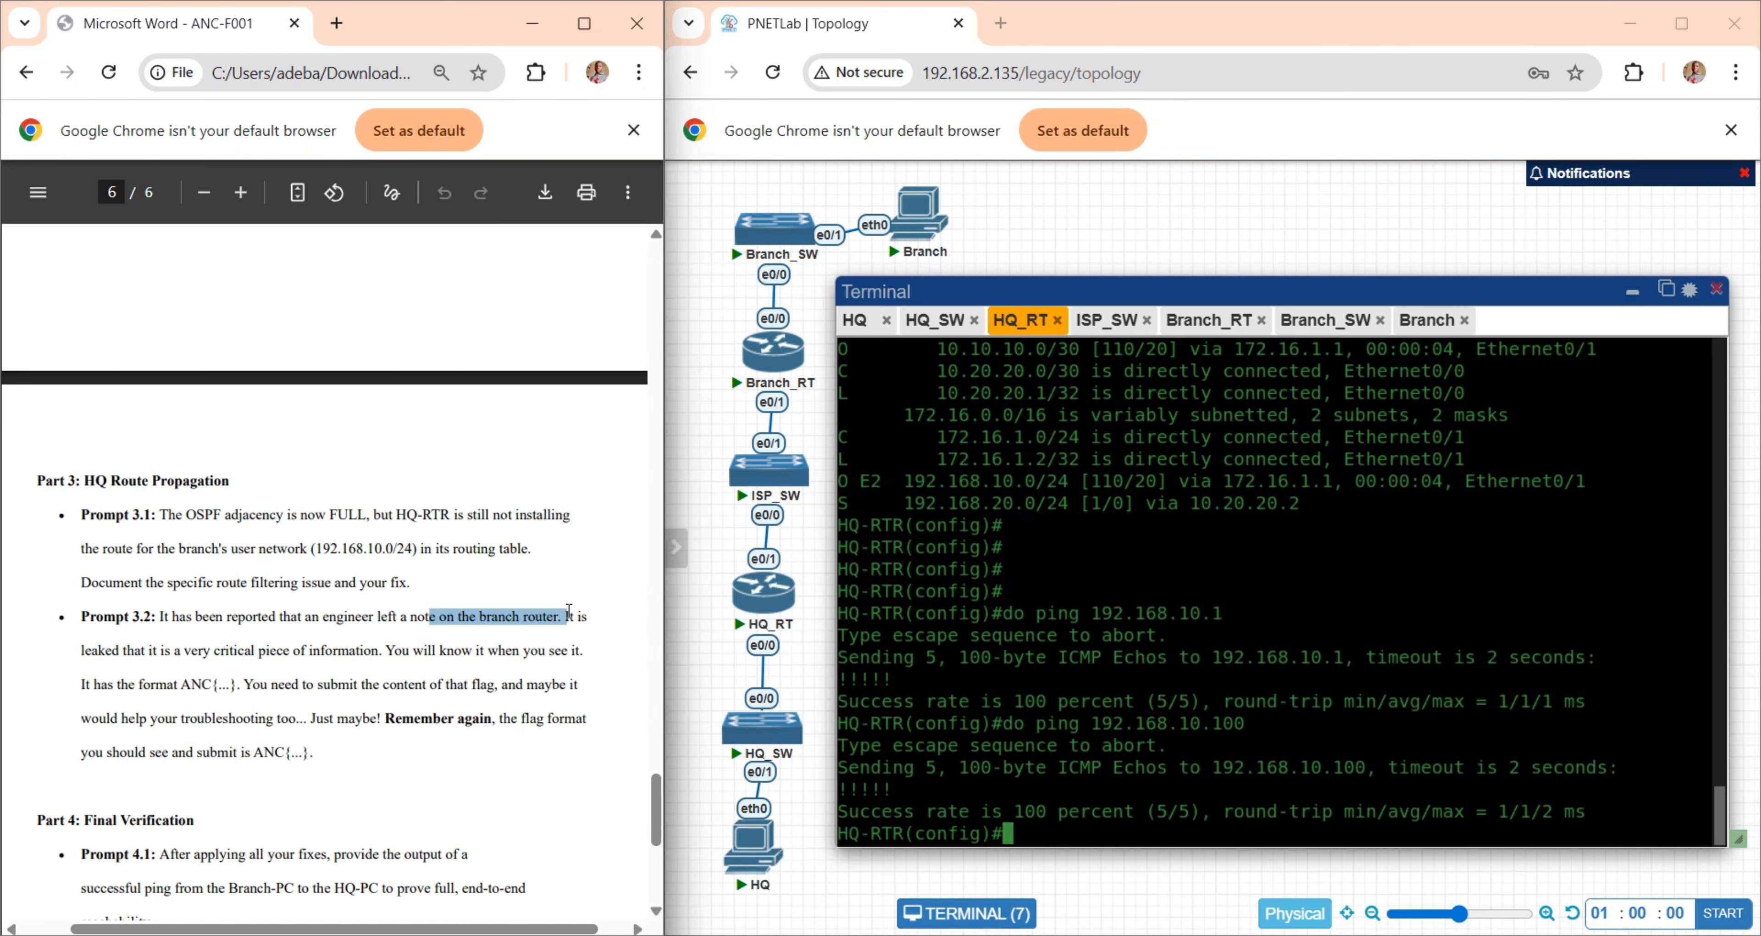
click(1227, 333)
click(1228, 333)
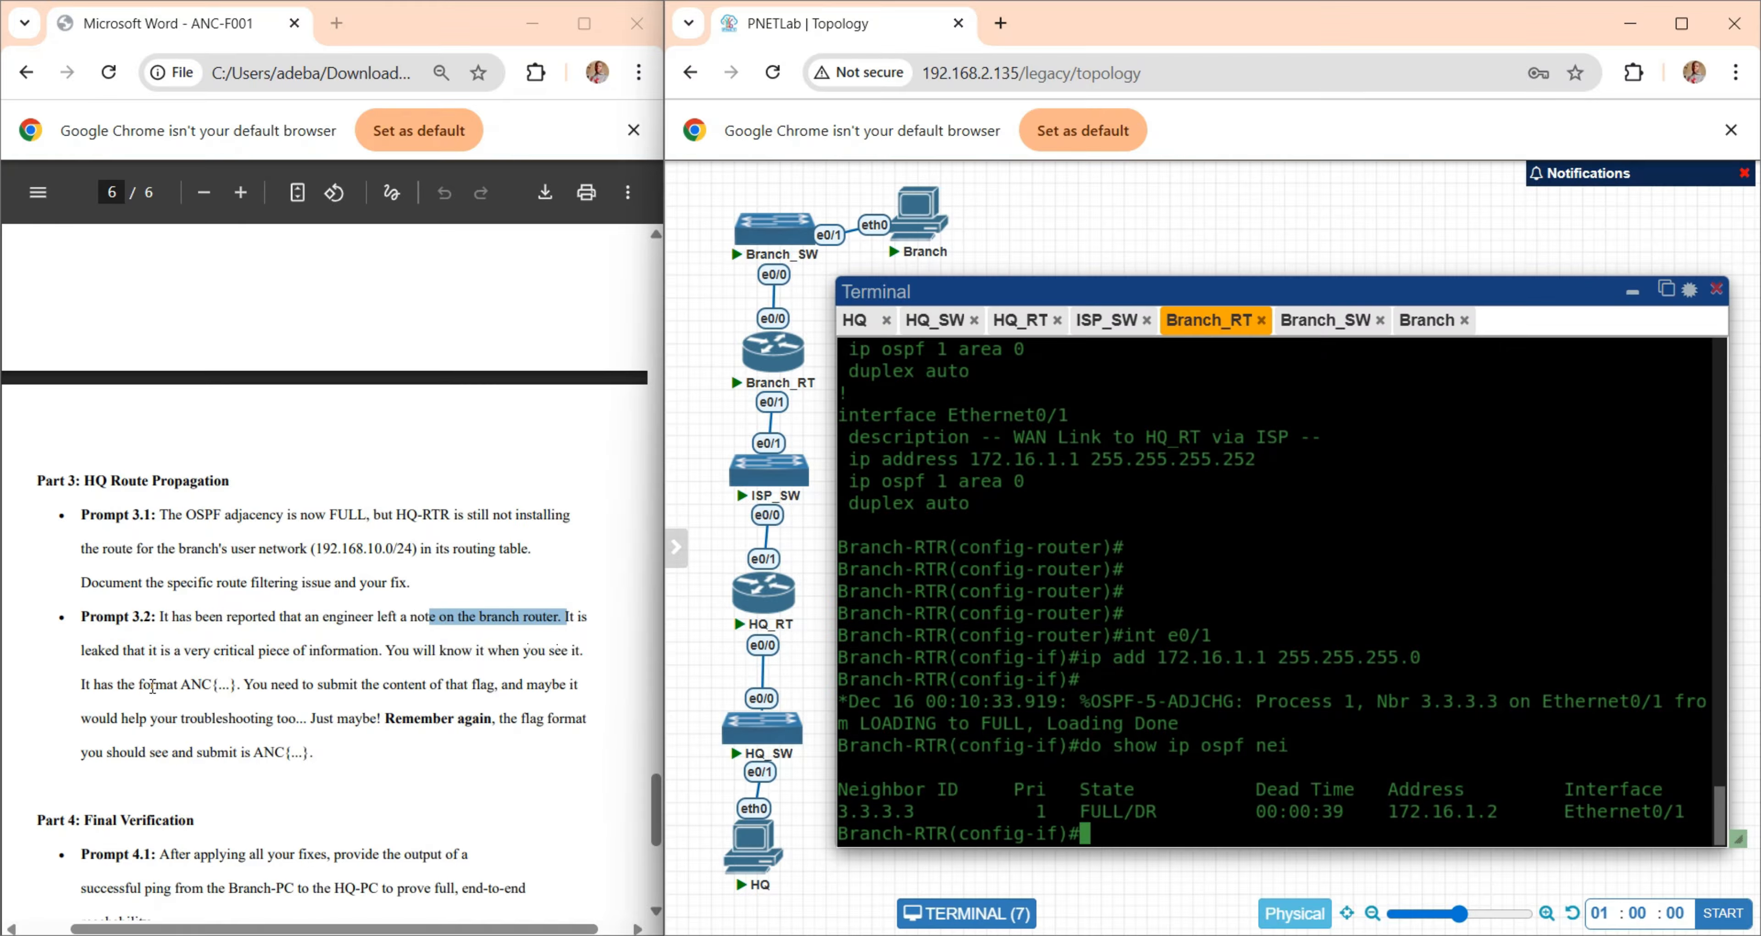
drag(184, 684, 242, 682)
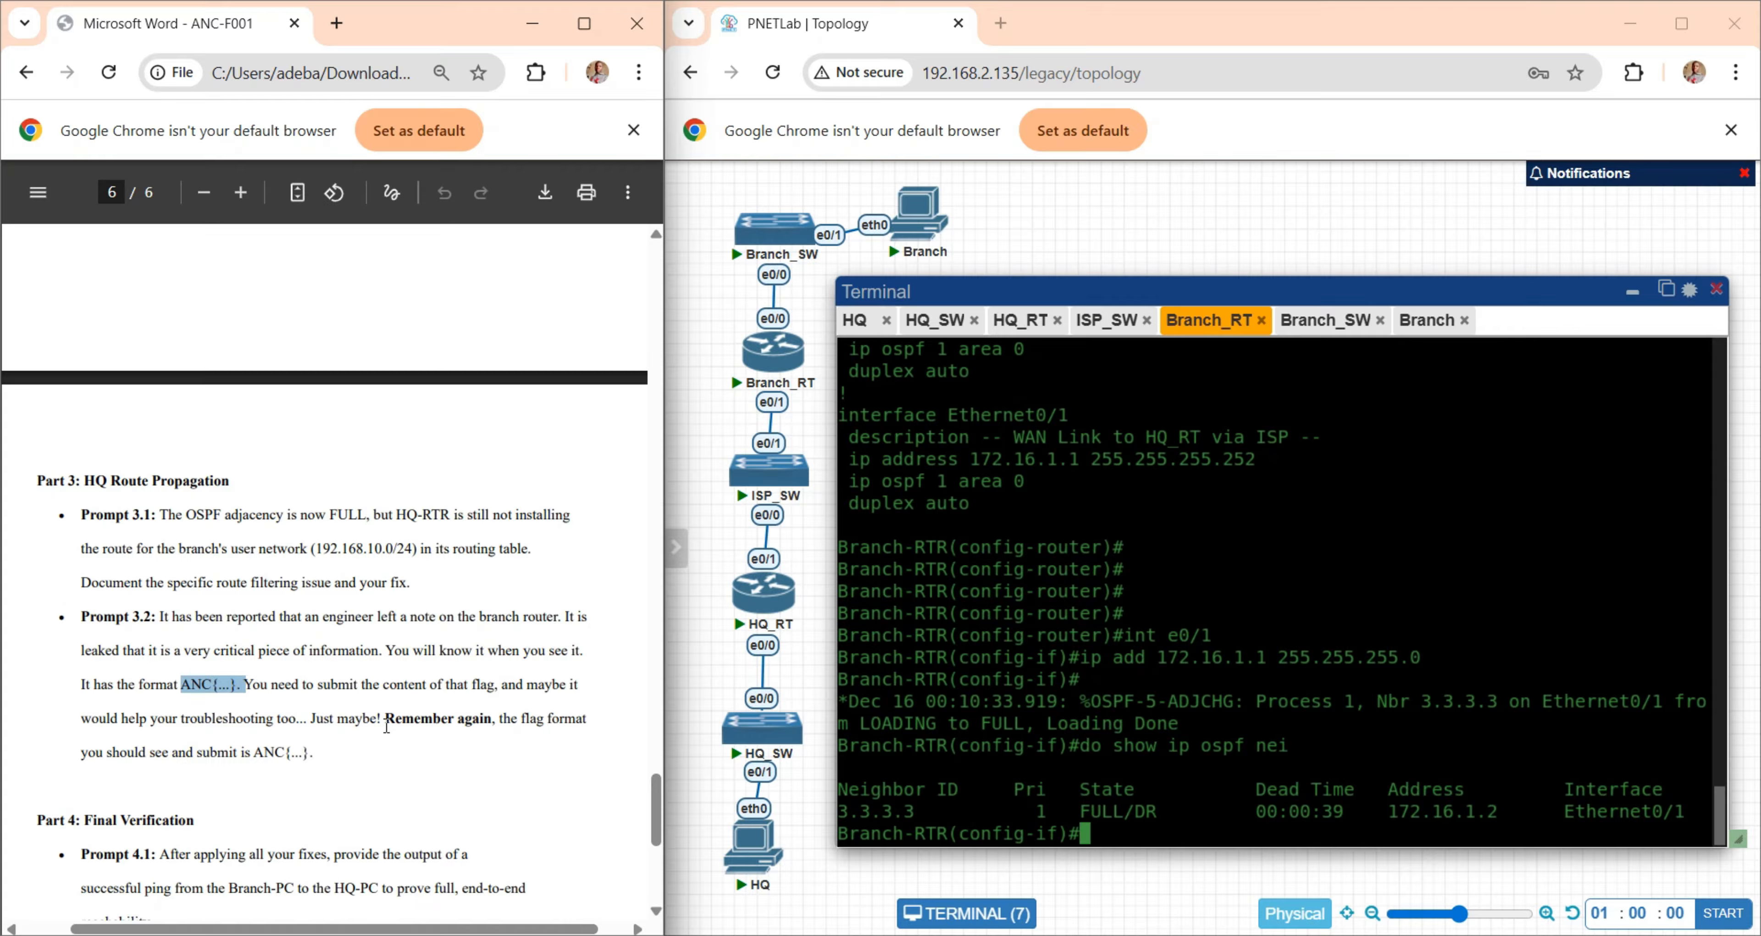
- Exit configuration mode on Branch-RTR to the privileged prompt and list the system directory with "dir"
click(1120, 638)
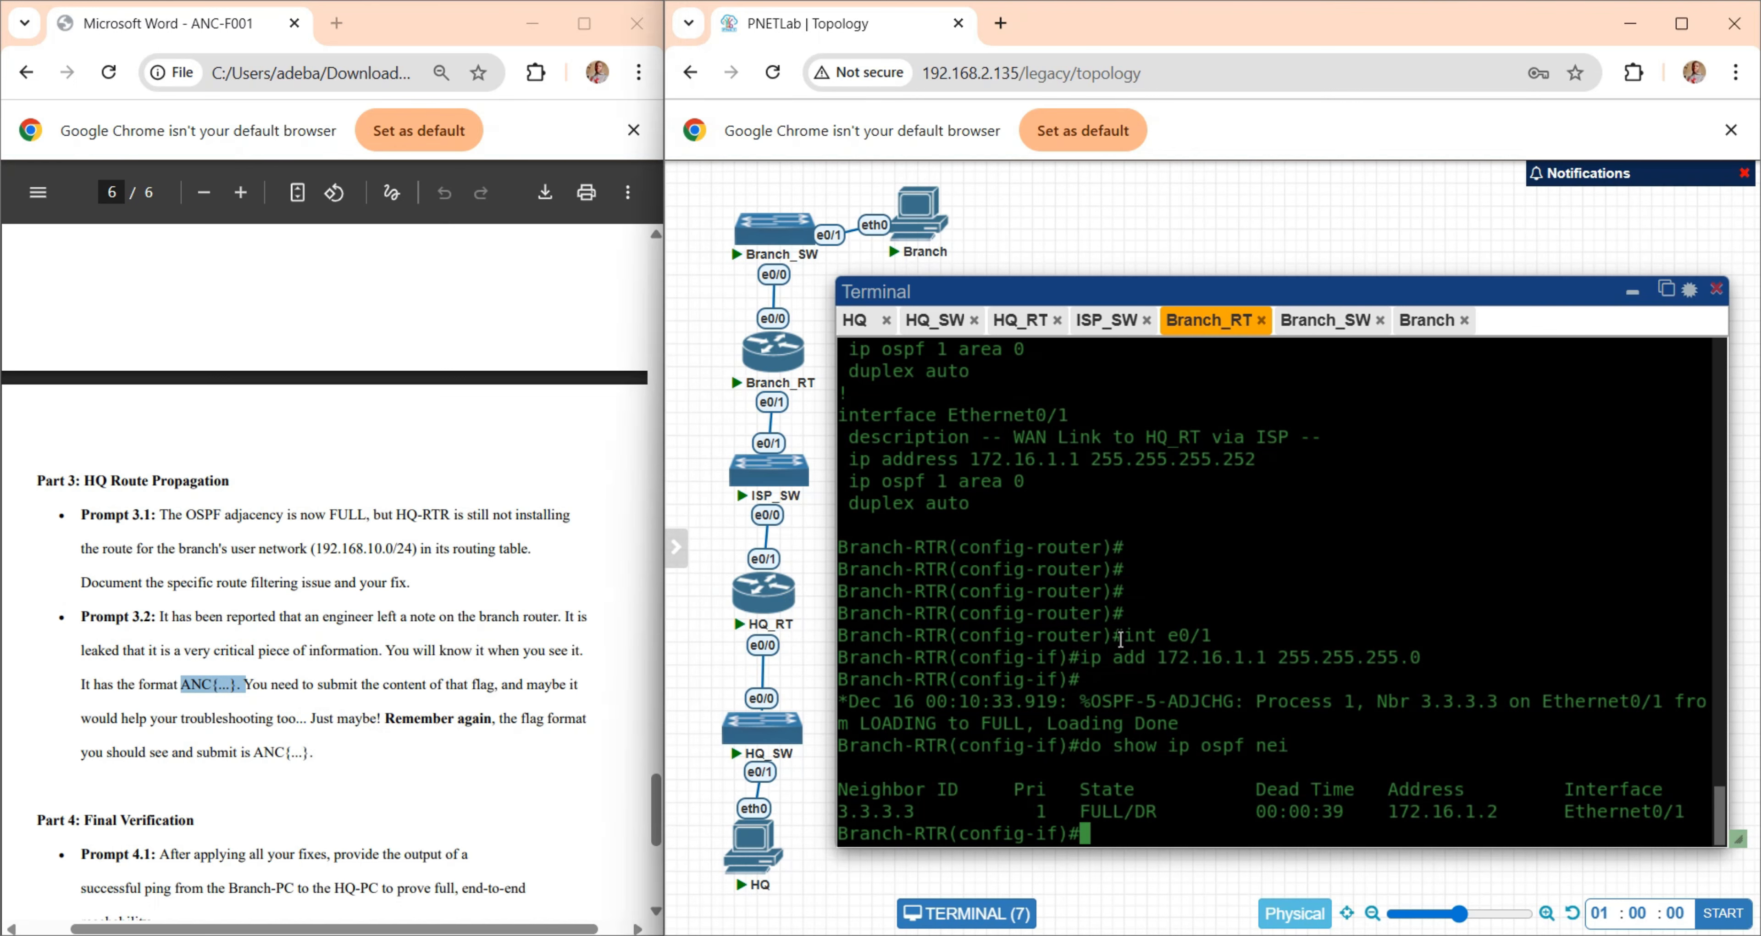
key(Return)
key(Return)
key(Return)
key(Return)
key(Return)
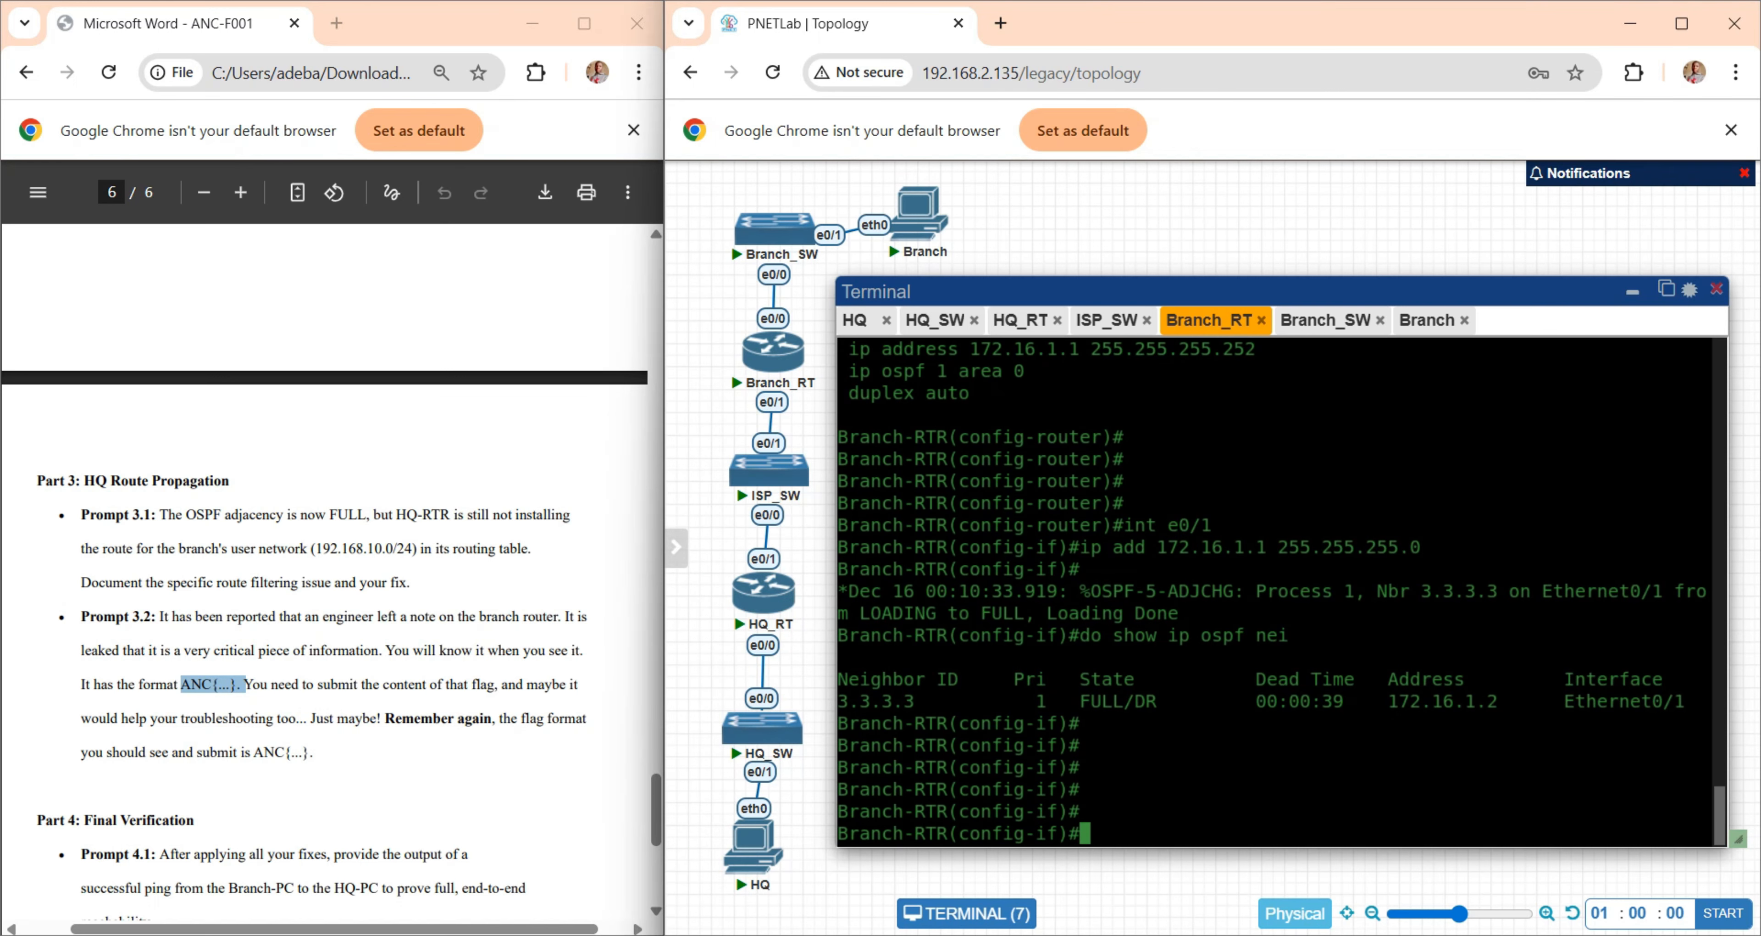
text(exit)
key(Return)
text(exit)
key(Return)
key(Return)
key(Return)
text(dir)
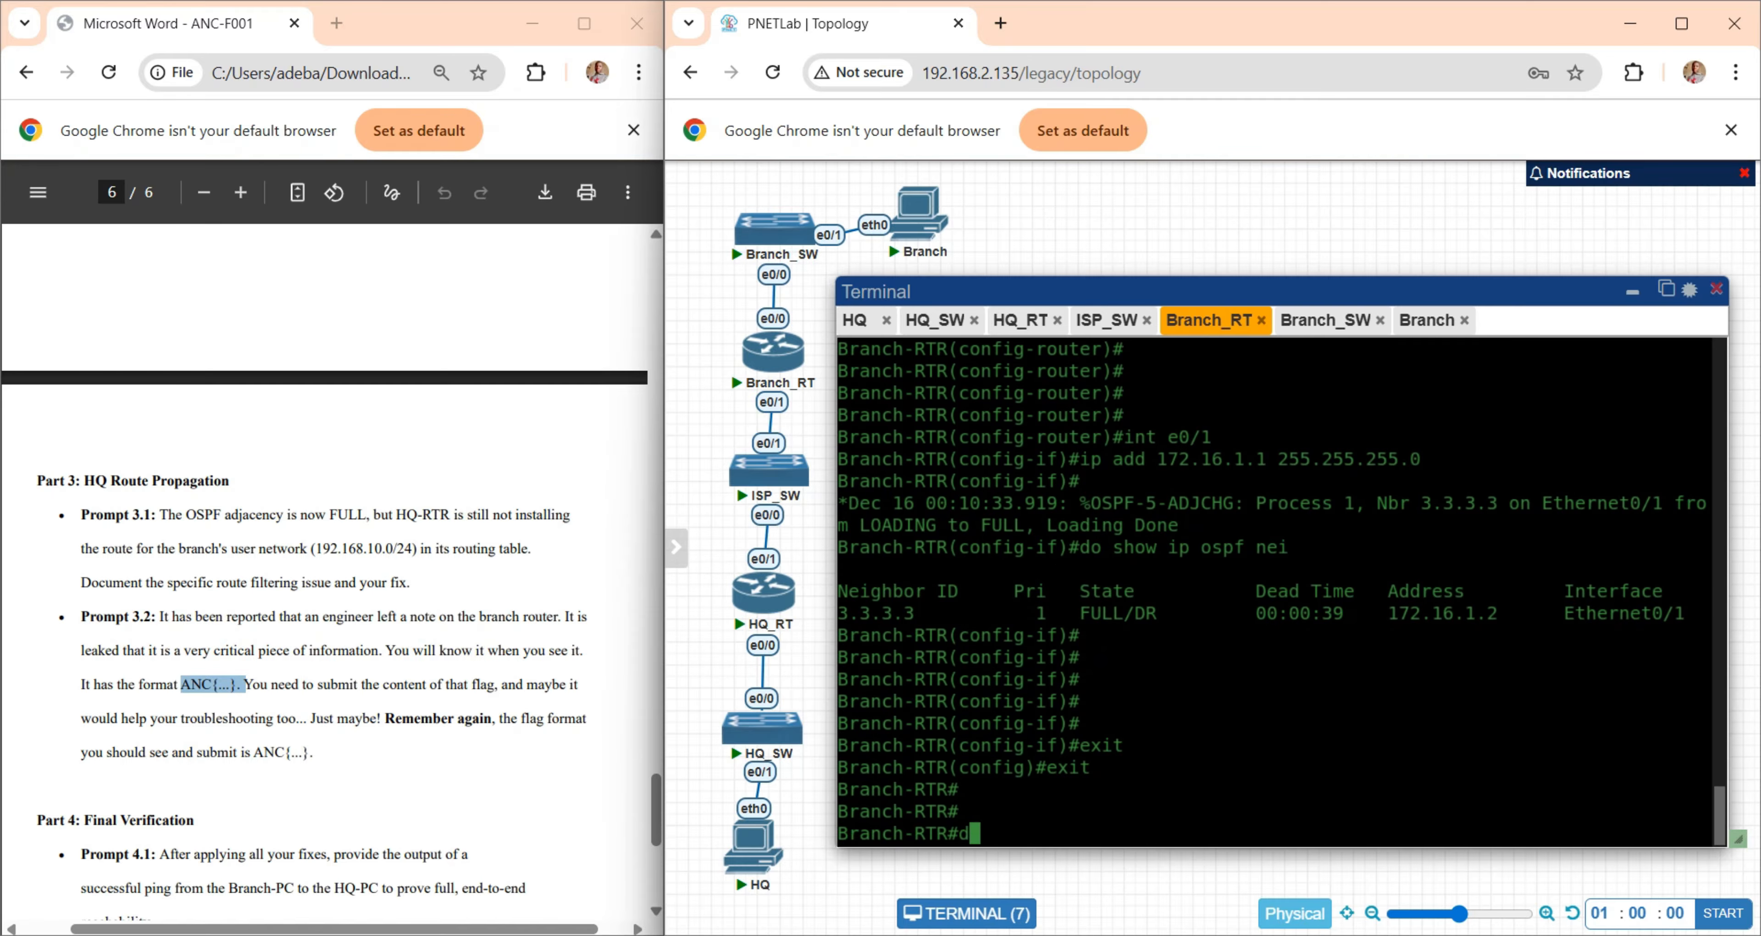
key(Return)
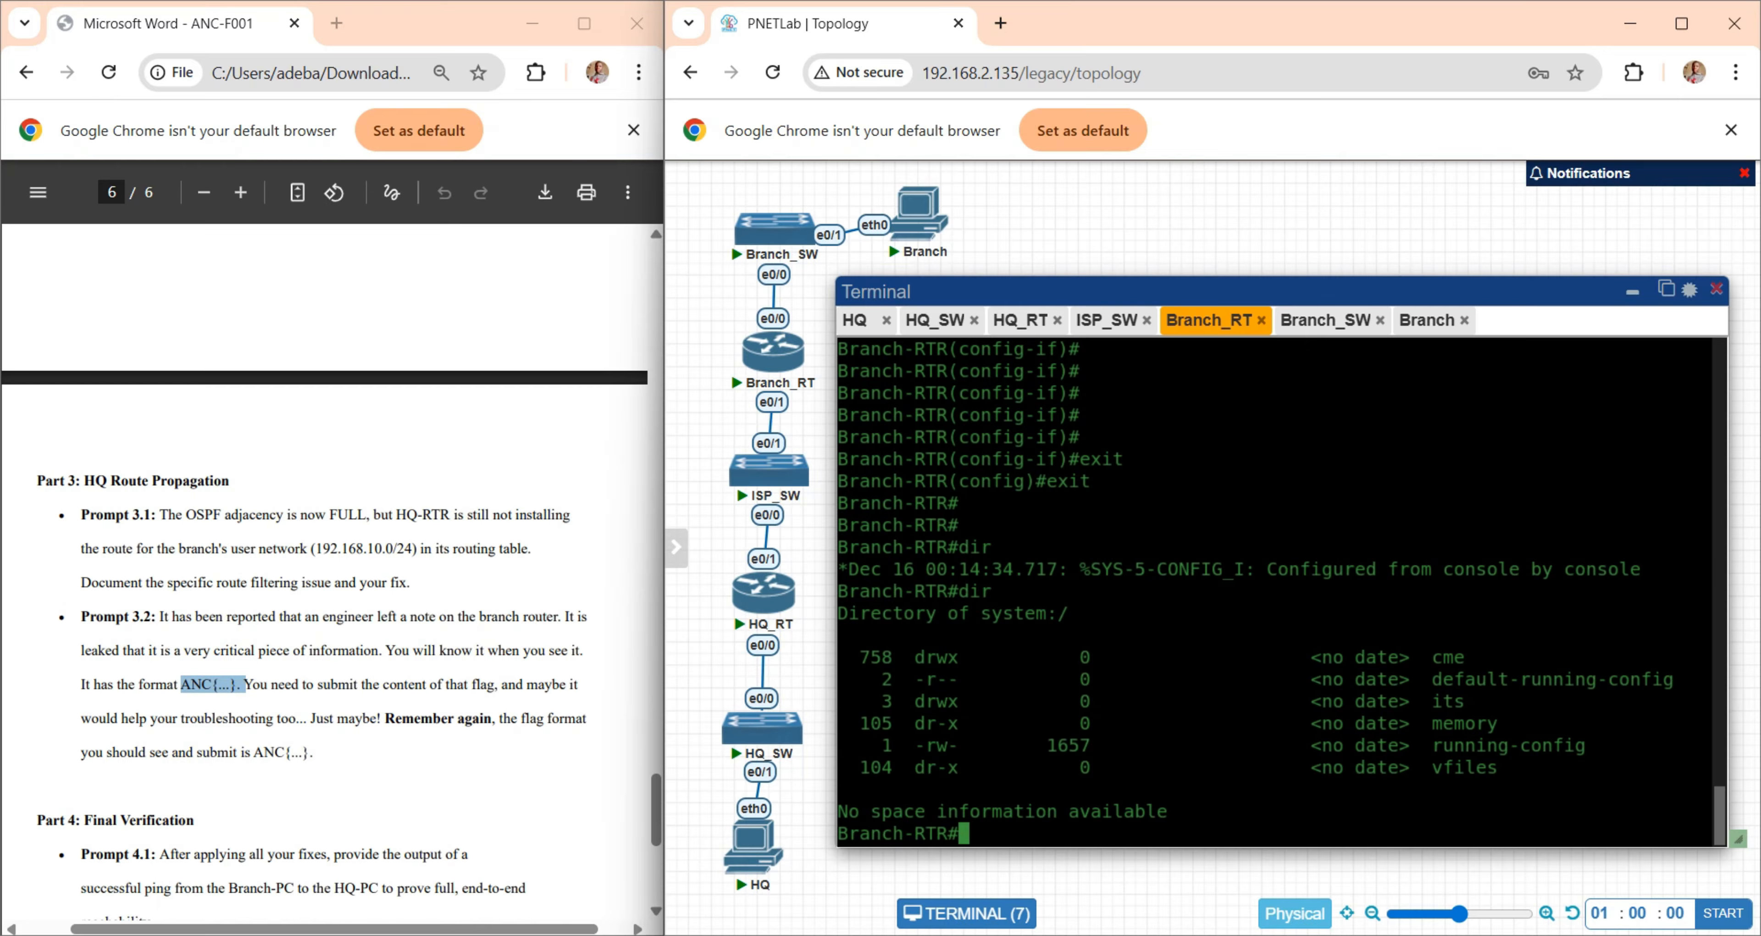
- List the available "dir" options on Branch-RTR and compare the file systems with the previous directory listing
text(dir ?)
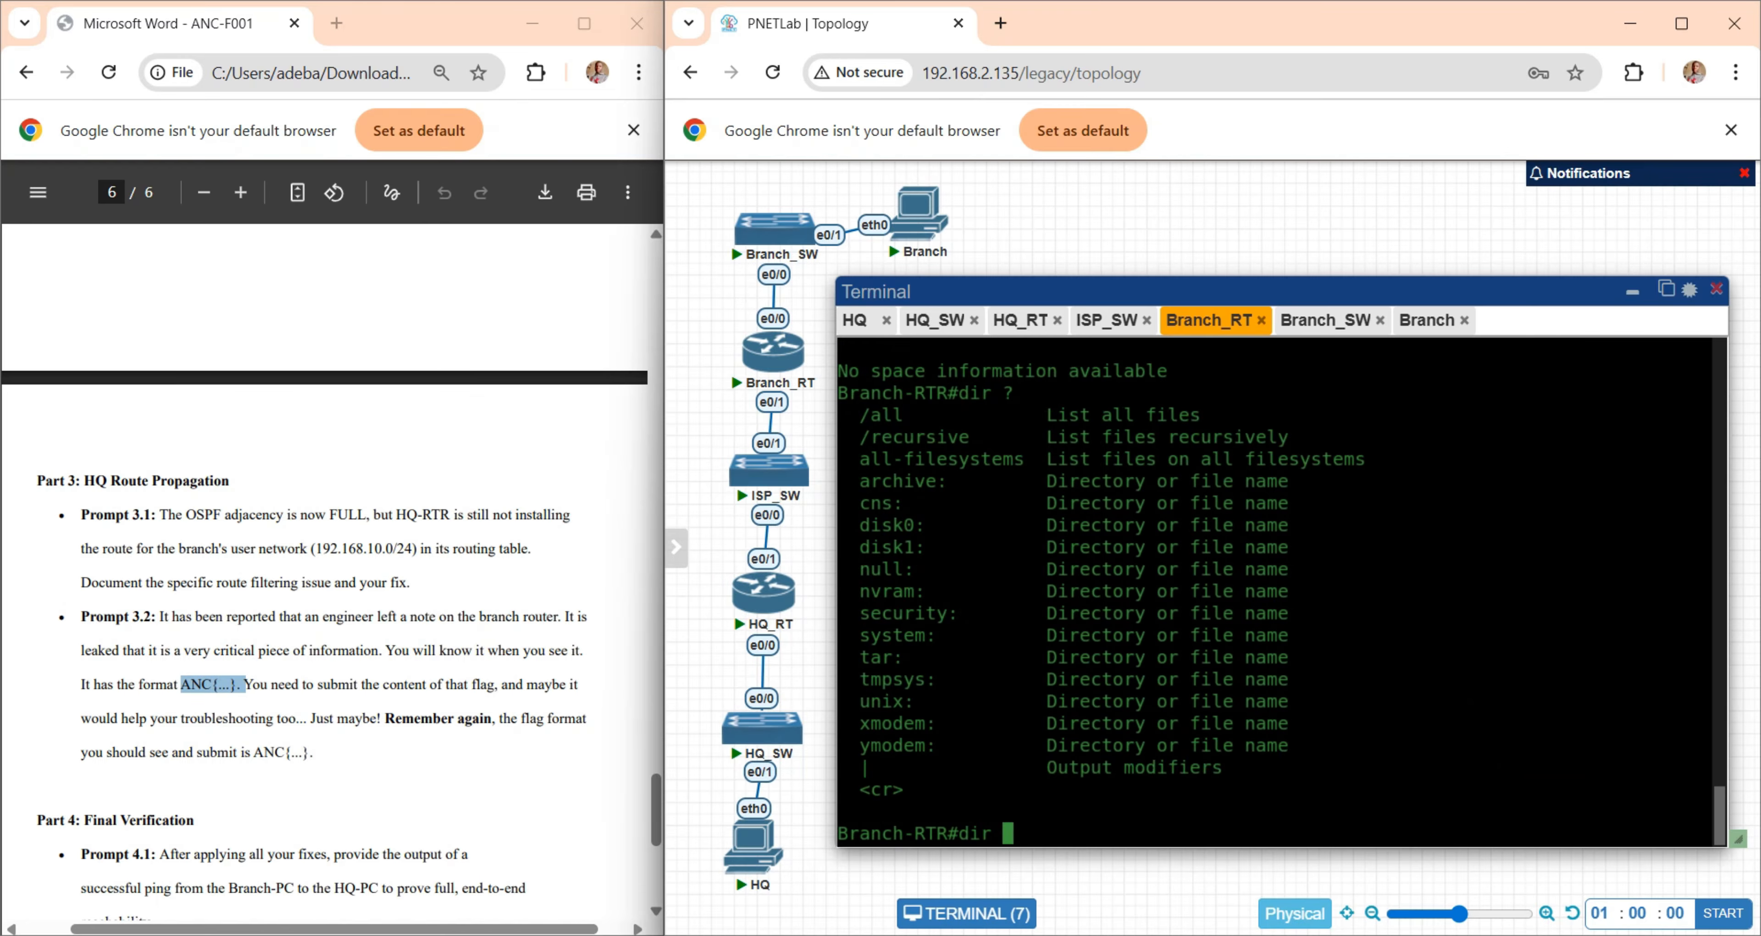
scroll(1055, 514, up, 5)
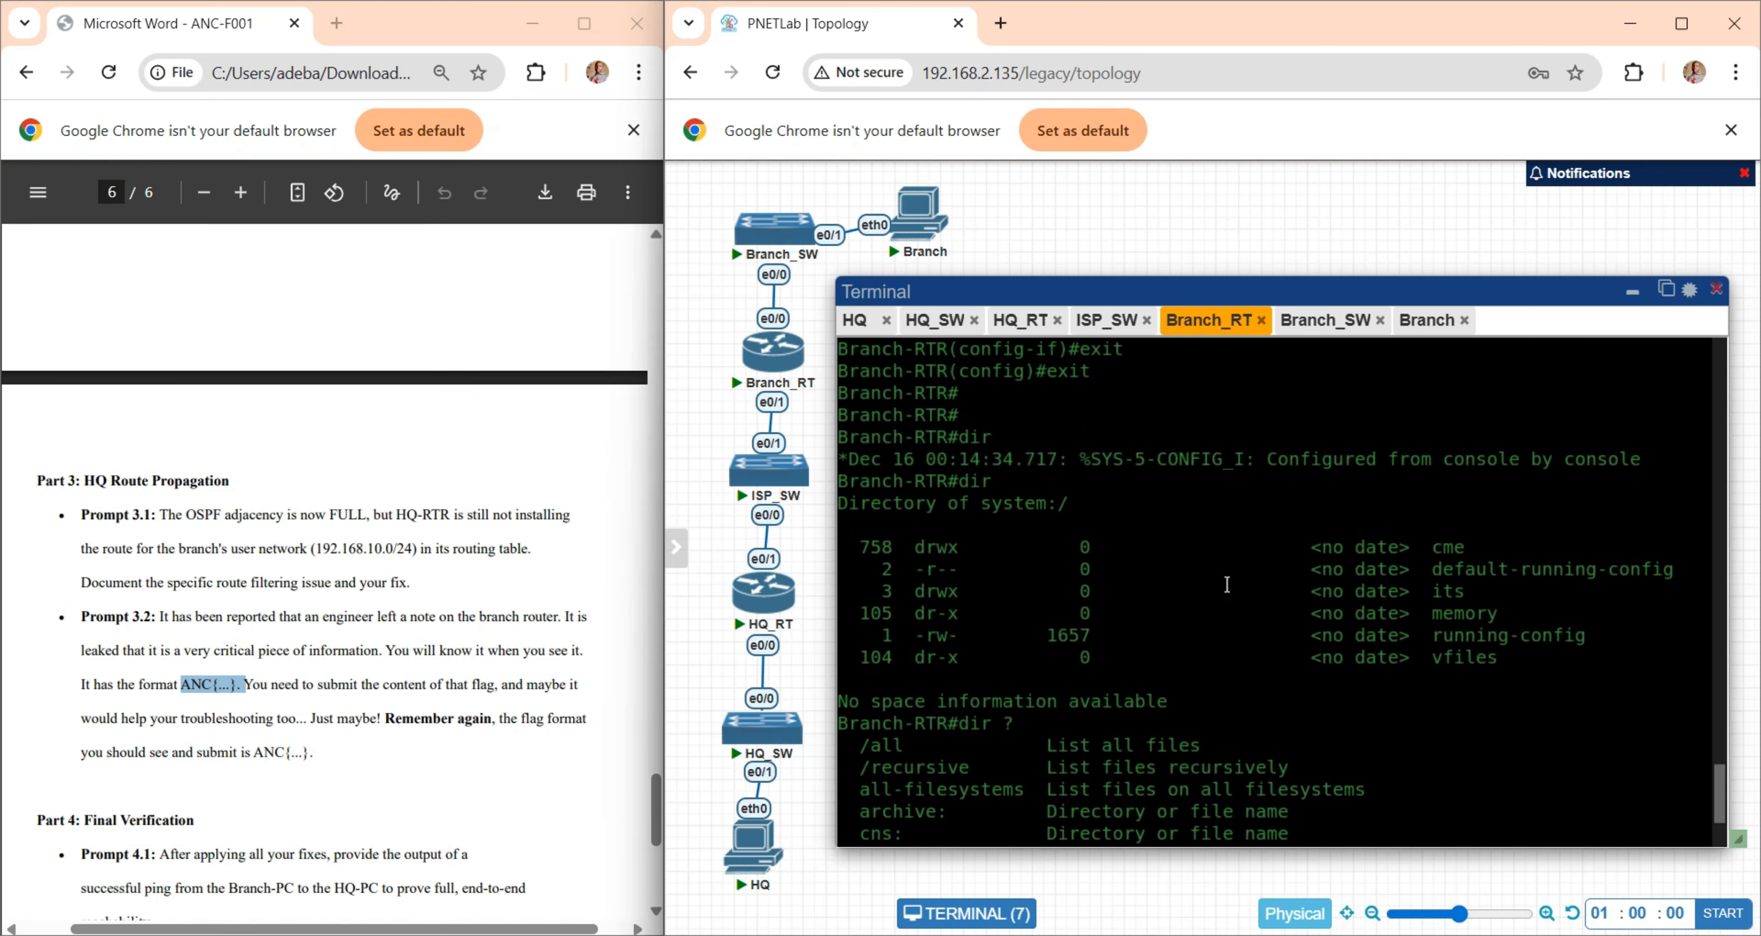
scroll(1121, 608, down, 5)
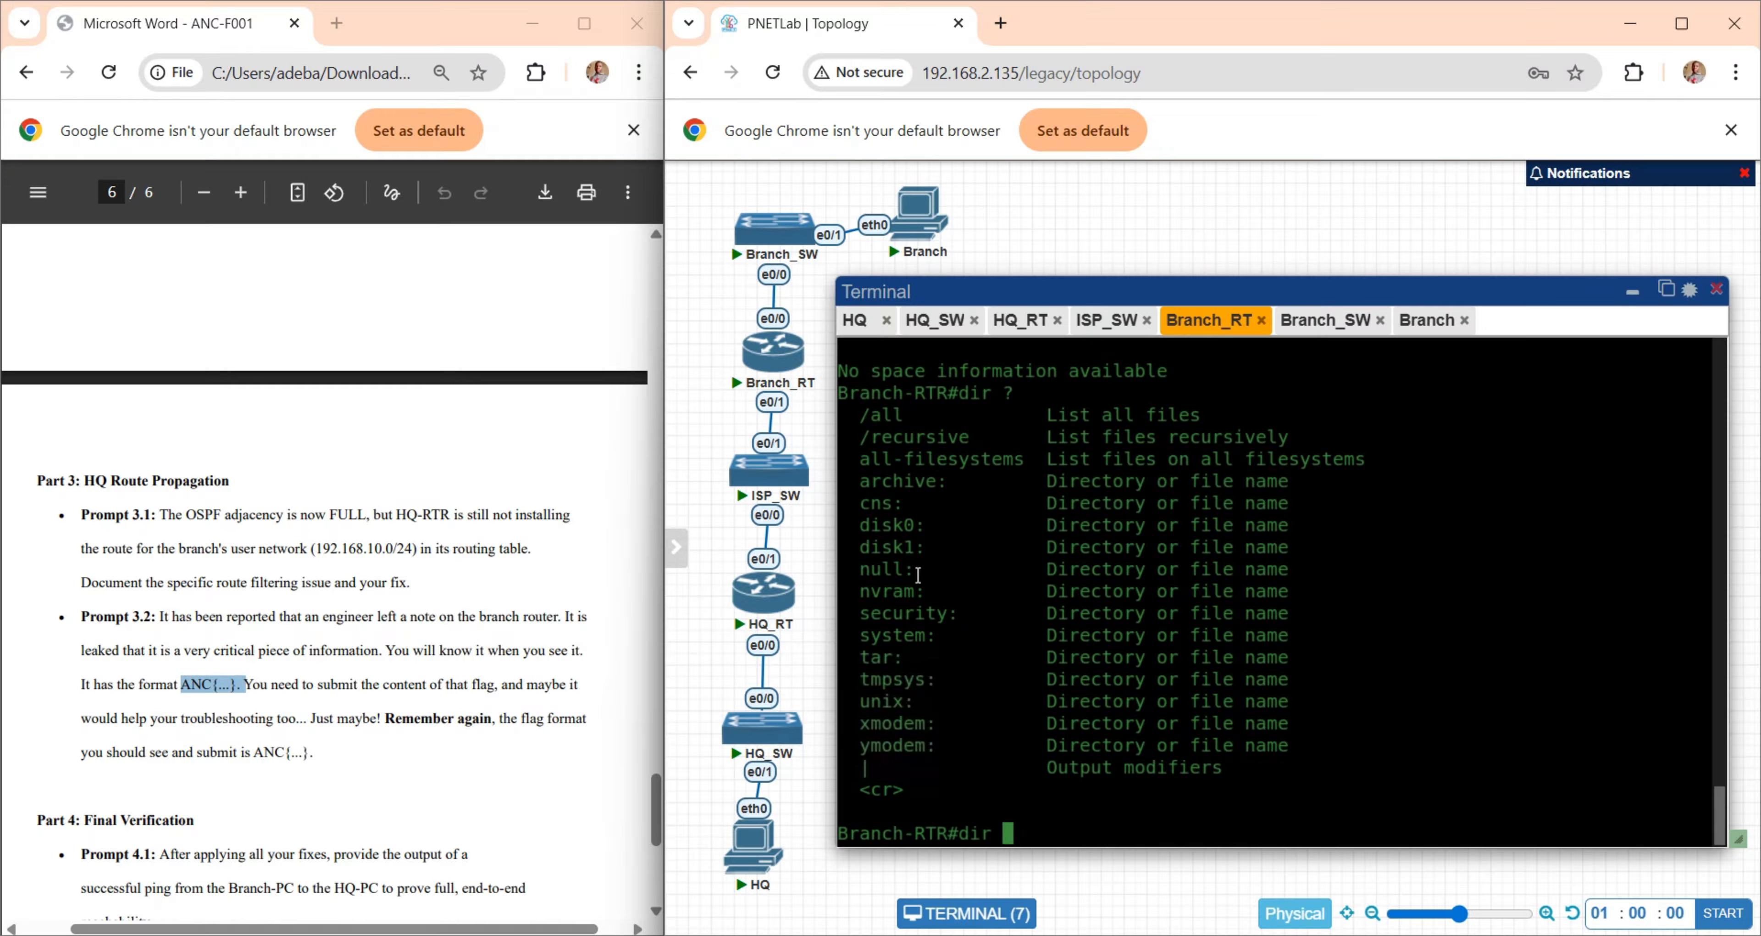
- Try to list the contents of disk0: on Branch-RTR with "dir disk0:"
text(di)
key(Tab)
text(sk0)
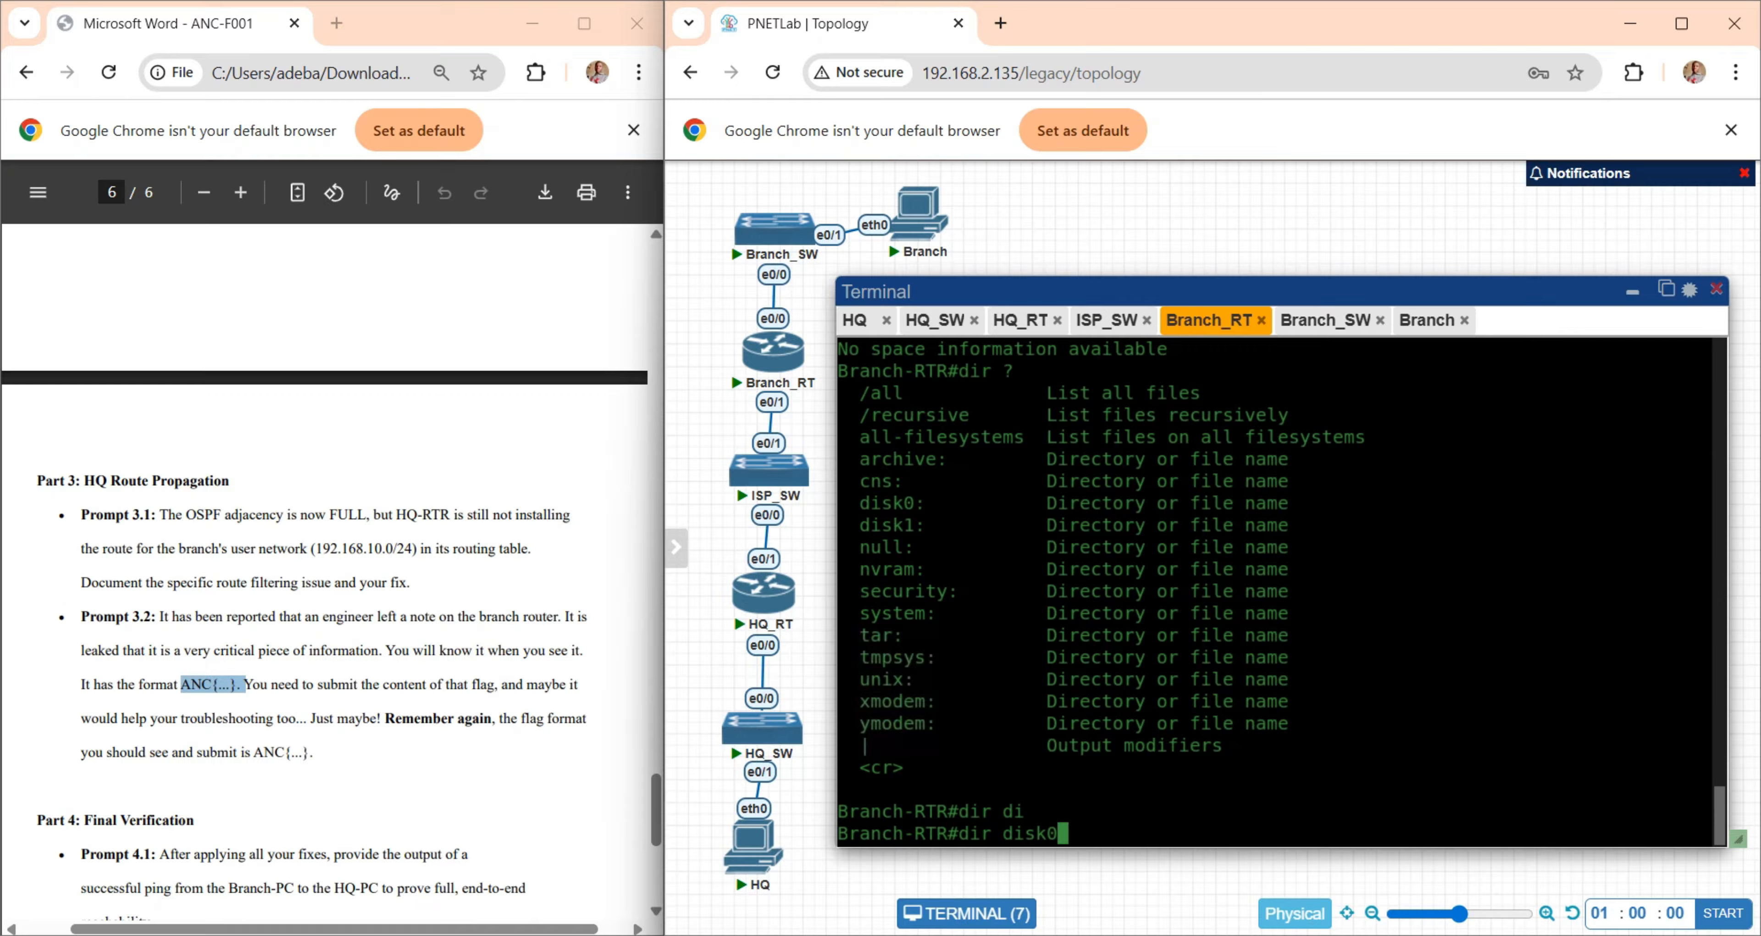
text(:)
key(Return)
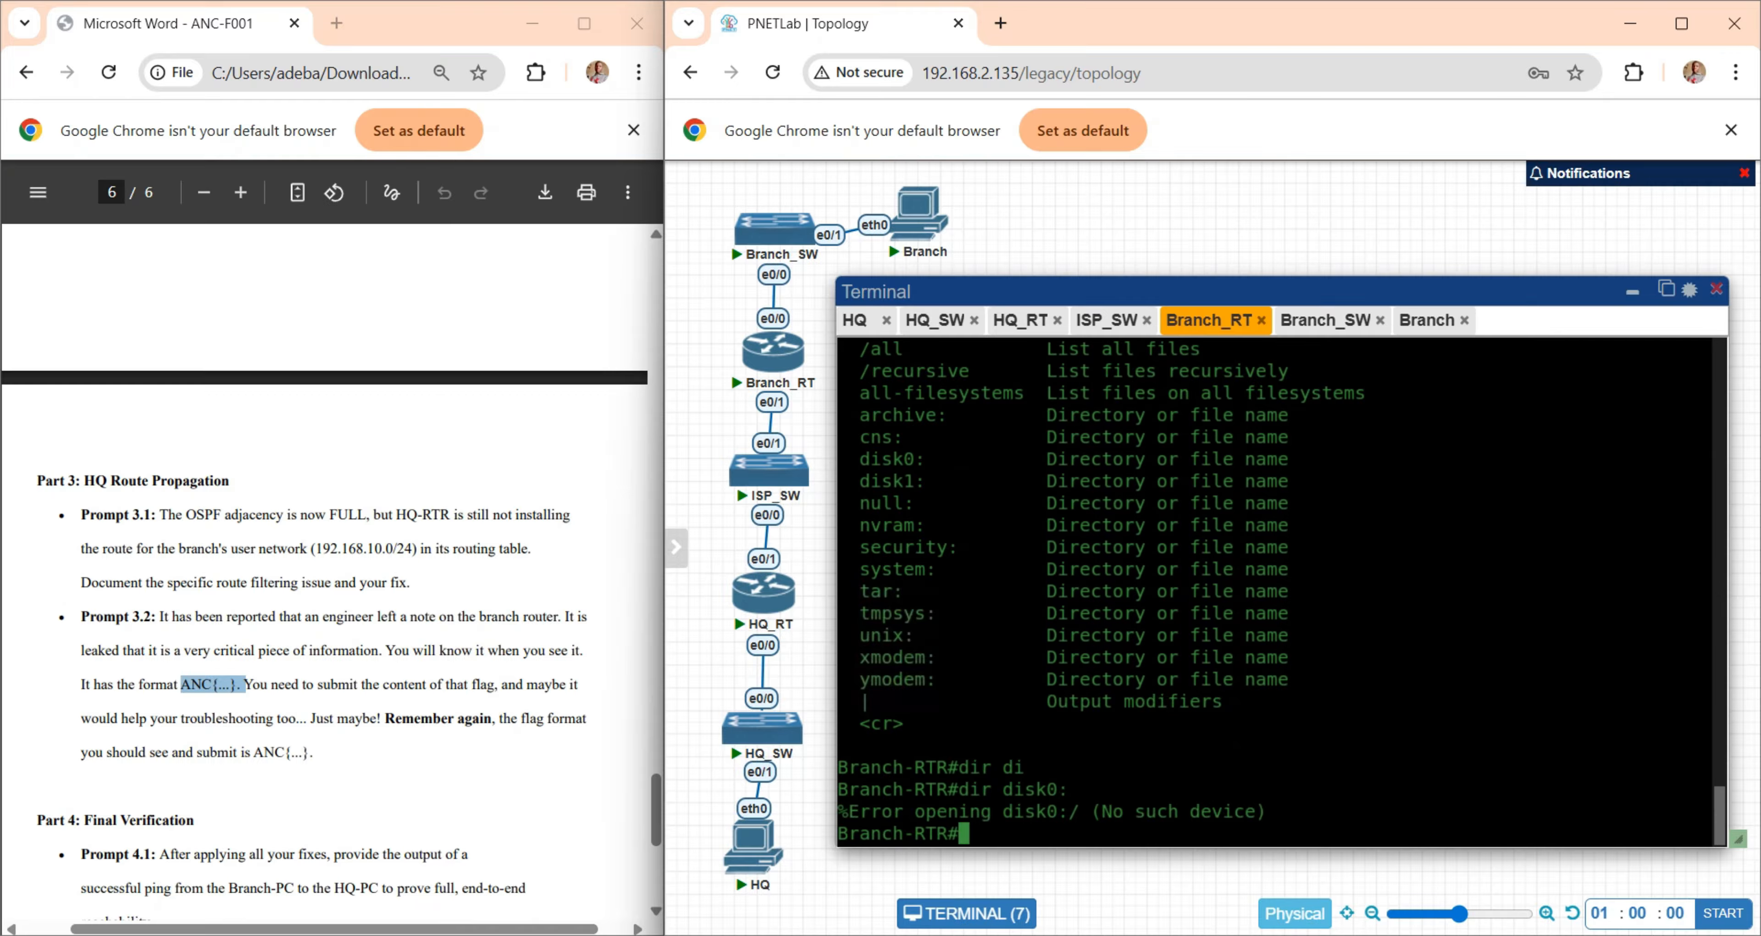
key(Return)
key(Return)
key(Return)
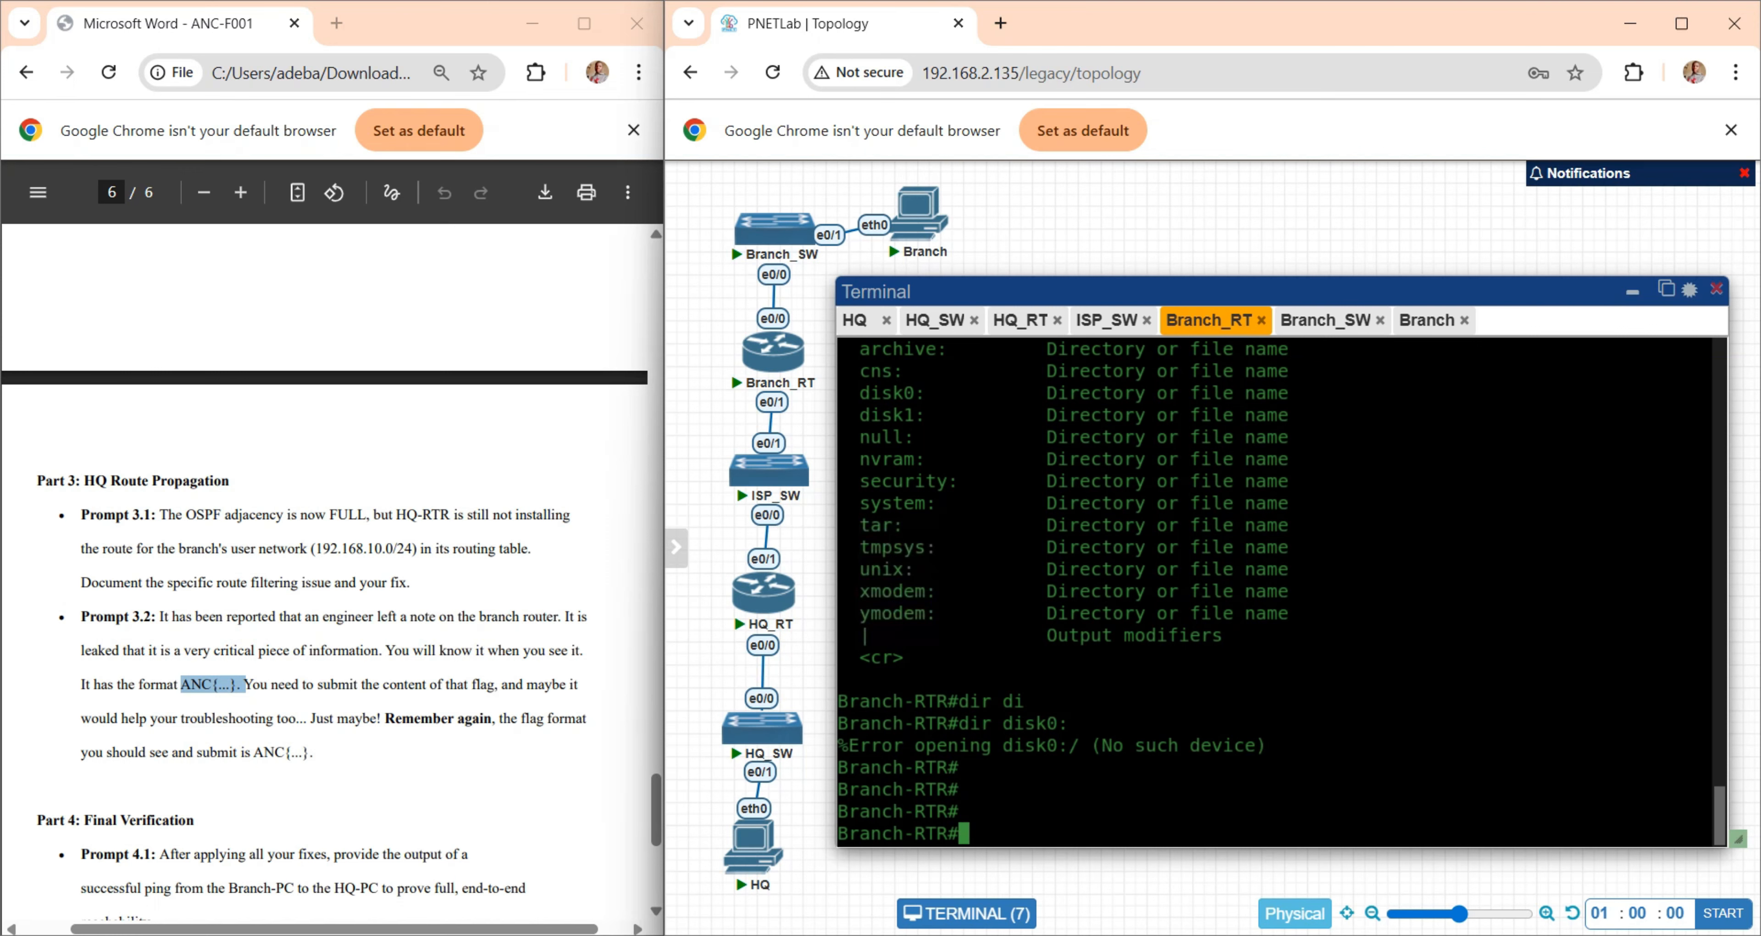
- Display Branch-RTR's running configuration with "show run" and advance to the Loopback1000 interface to examine its description for the hidden note
text(show run)
key(Return)
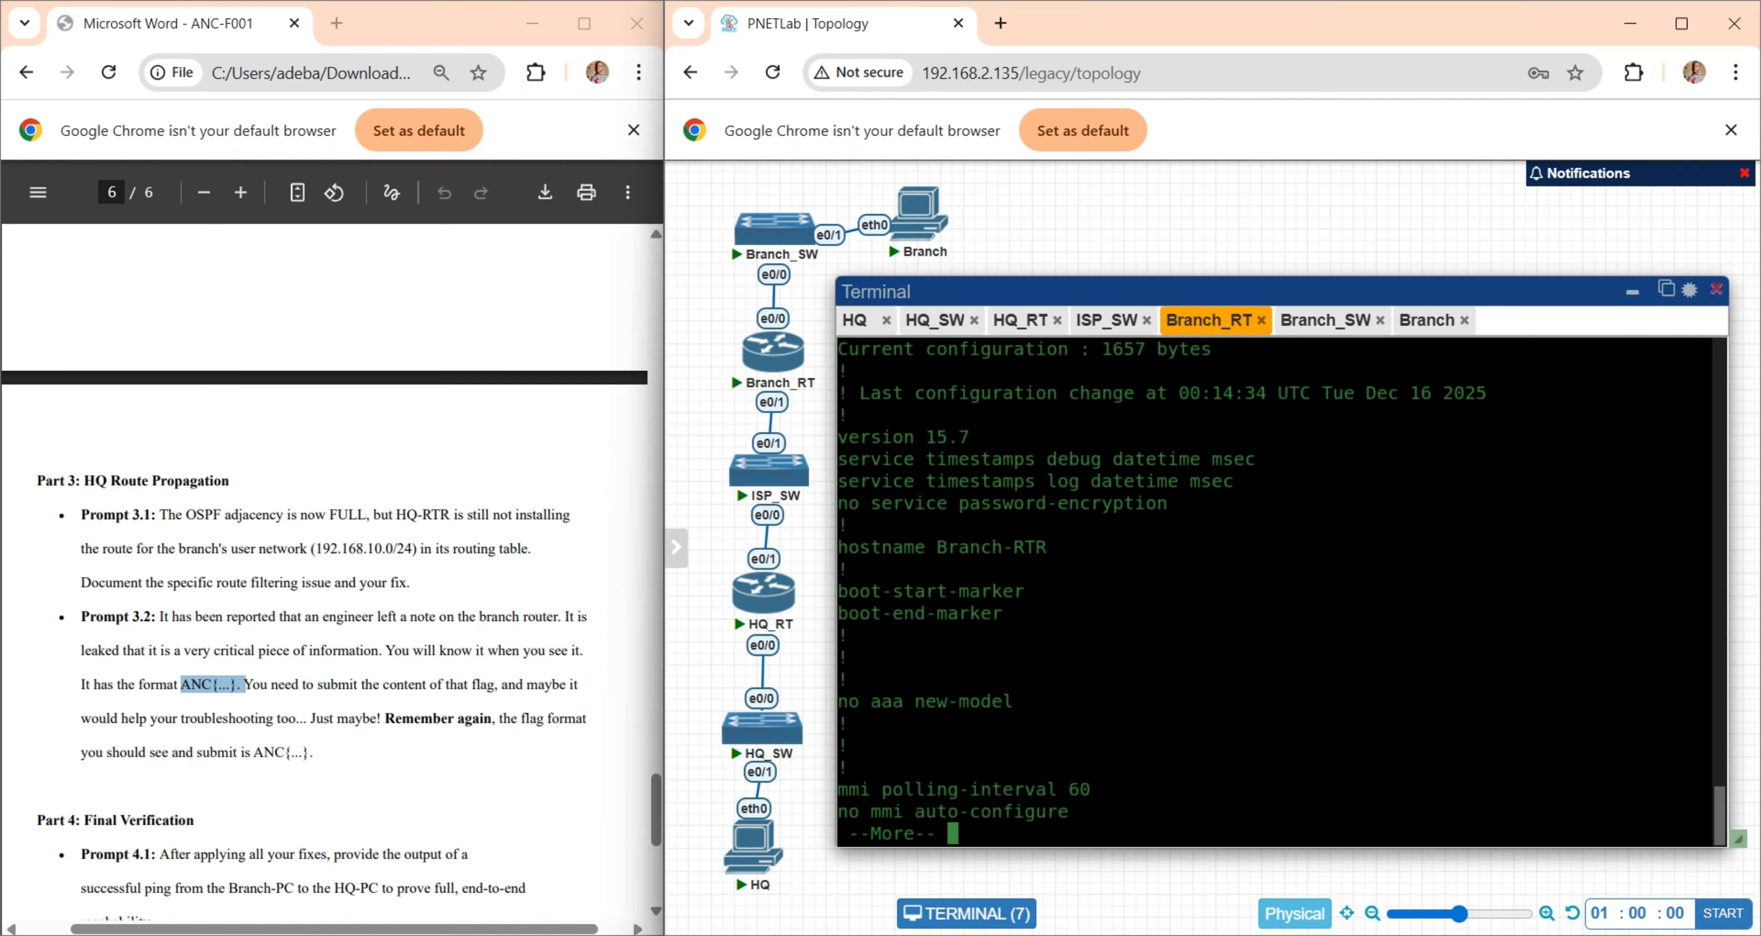
key(Return)
key(Return)
key(Return)
key(Return)
key(Return)
key(Return)
key(Return)
key(Return)
key(Return)
key(Return)
key(Return)
key(Return)
key(Return)
key(Return)
key(Return)
key(Return)
key(Return)
key(Return)
key(Return)
key(Return)
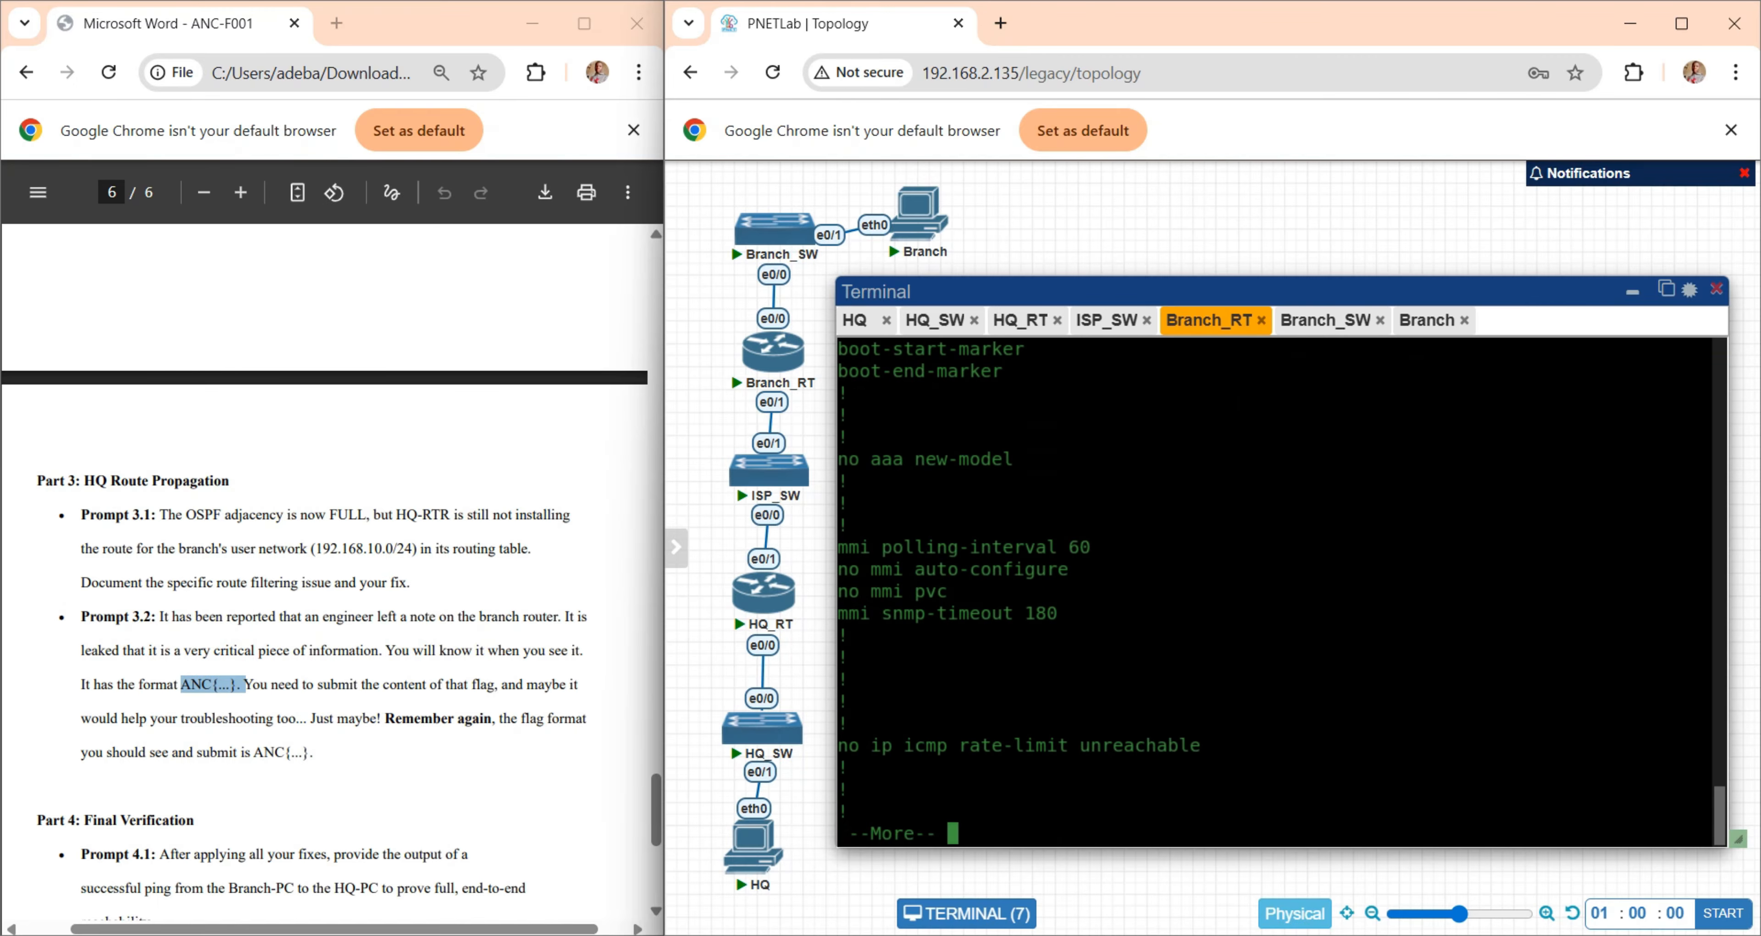
key(Return)
key(Return)
key(Return)
key(Return)
key(Return)
key(Return)
key(Return)
key(Return)
key(Return)
key(Return)
key(Return)
key(Return)
key(Return)
key(Return)
key(Return)
key(Return)
key(Return)
key(Return)
key(Return)
key(Return)
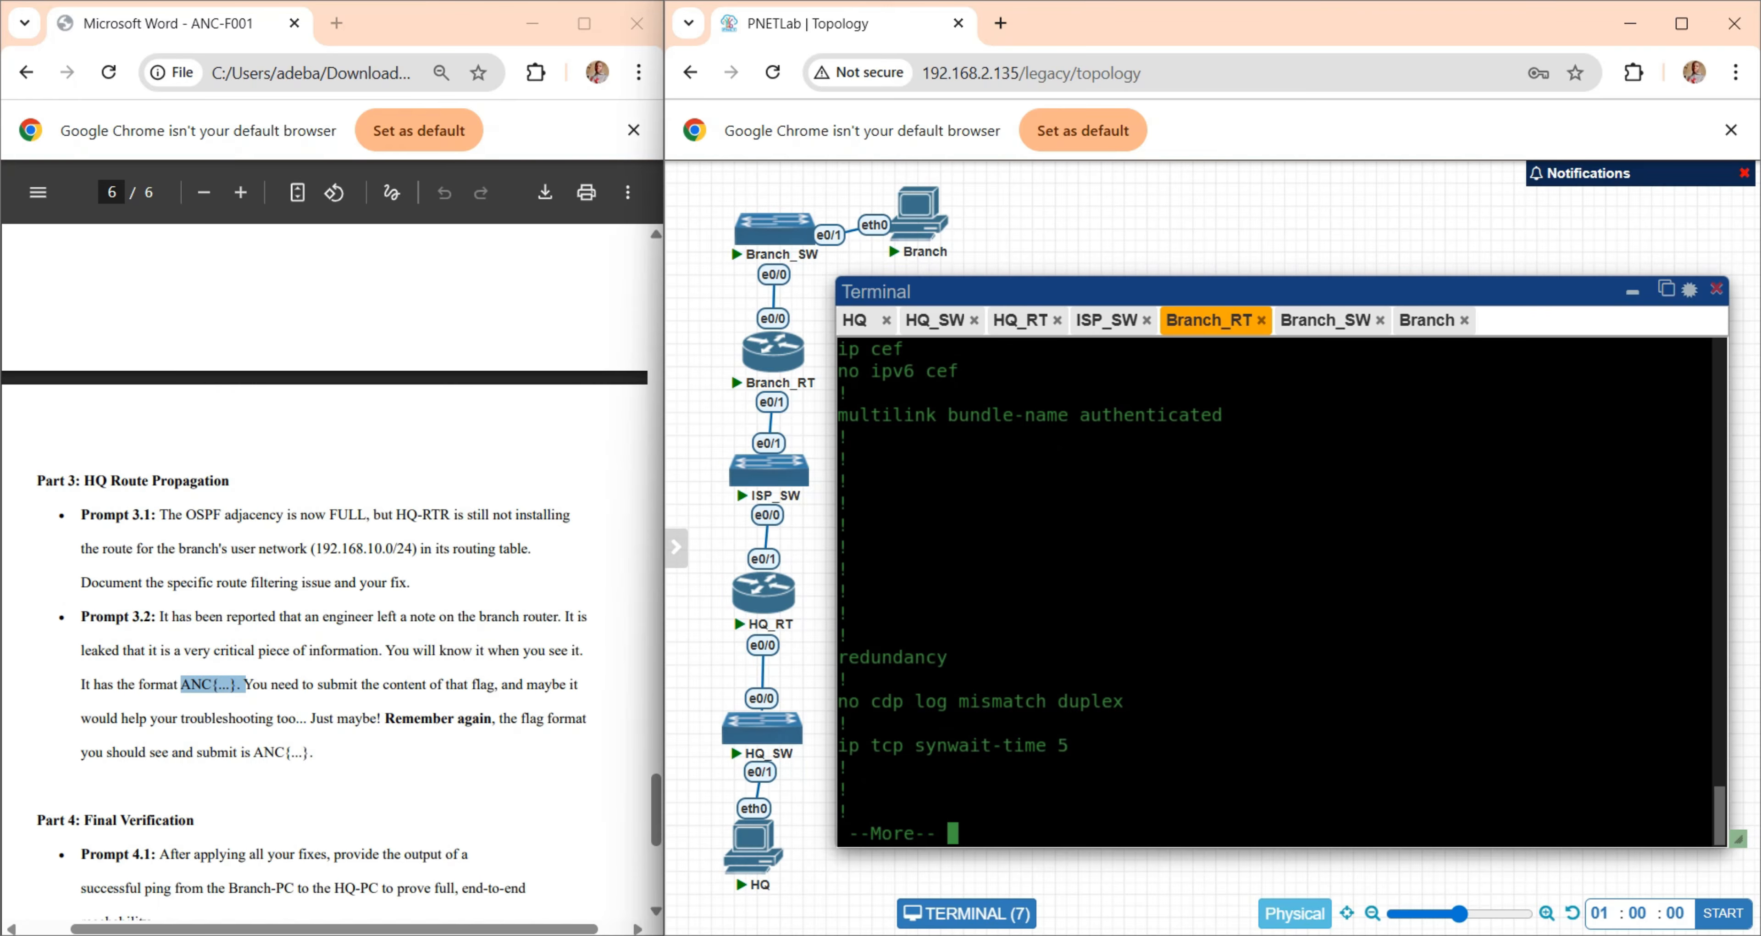
key(Return)
key(Return)
key(Return)
key(Return)
key(Return)
key(Return)
key(Return)
key(Return)
key(Return)
key(Return)
key(Return)
key(Return)
key(Return)
key(Return)
key(Return)
key(Return)
key(Return)
key(Return)
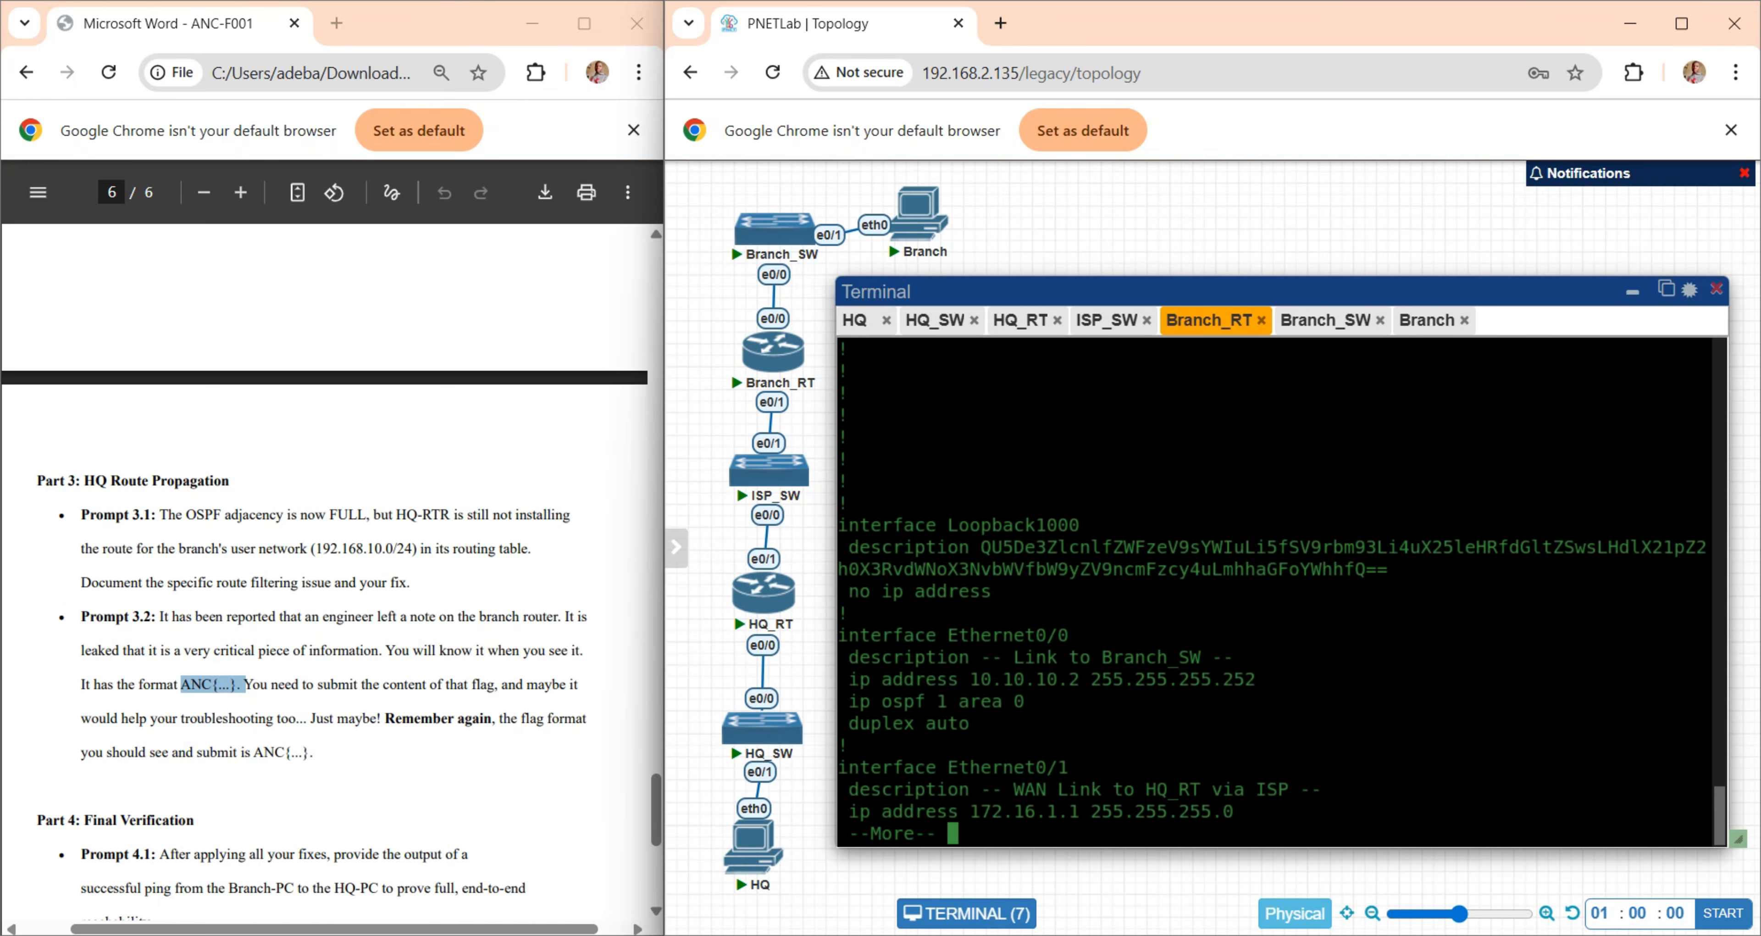
key(Return)
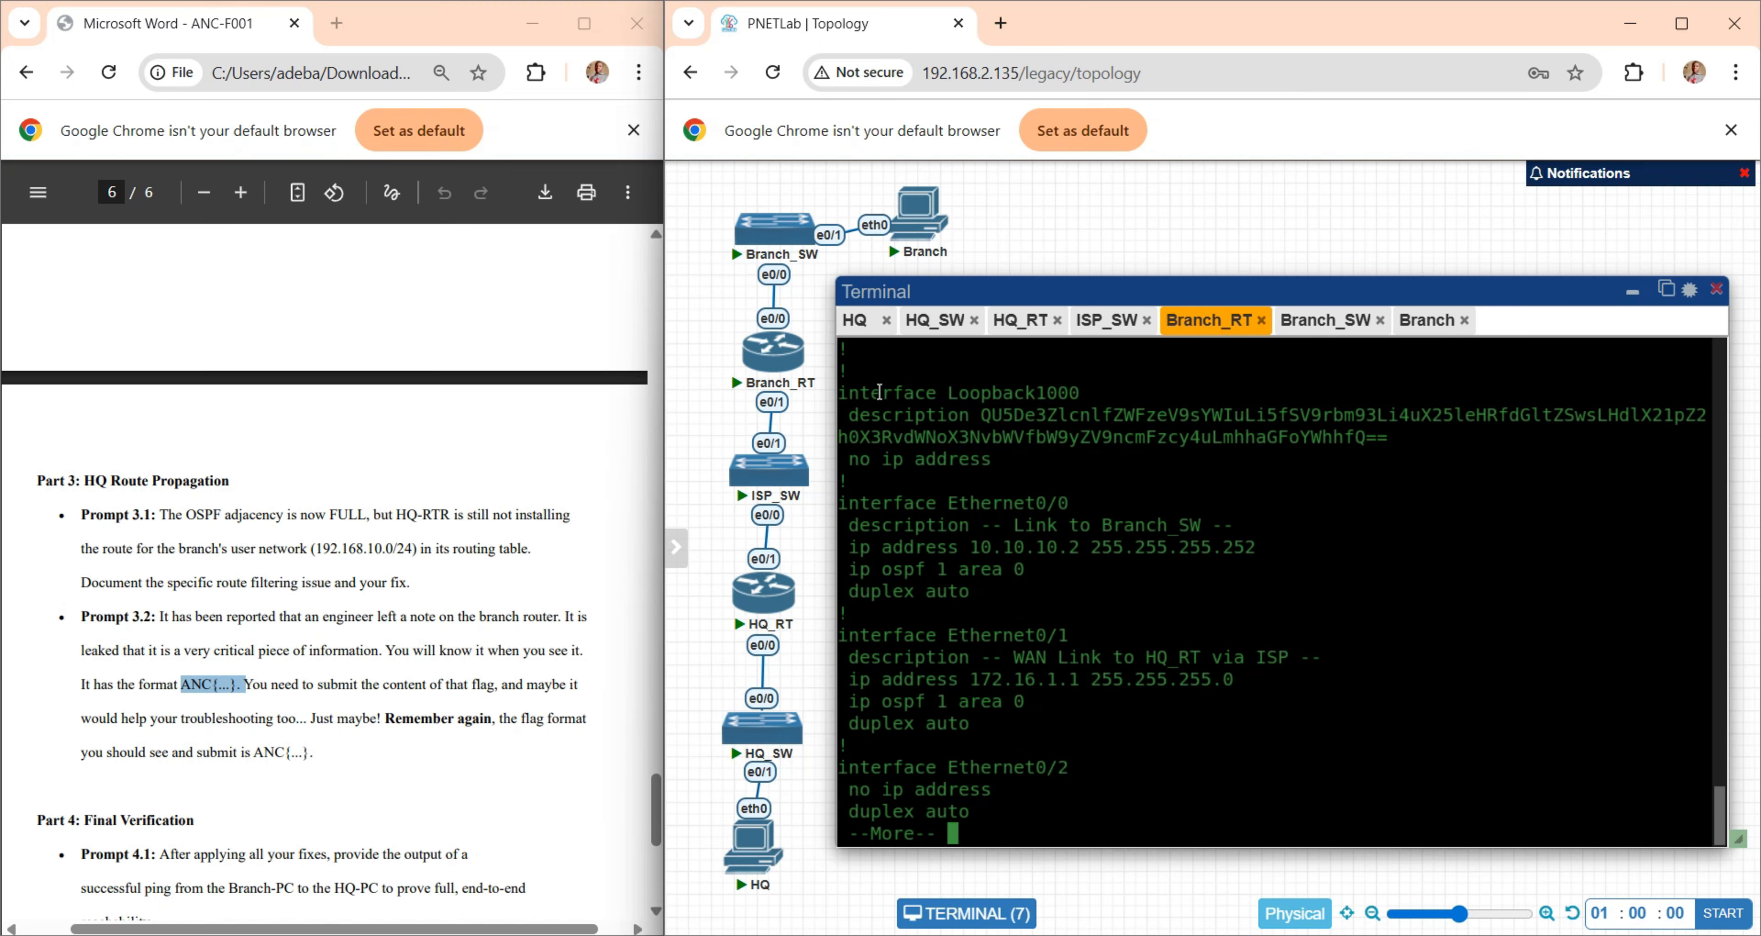
drag(984, 393, 1087, 402)
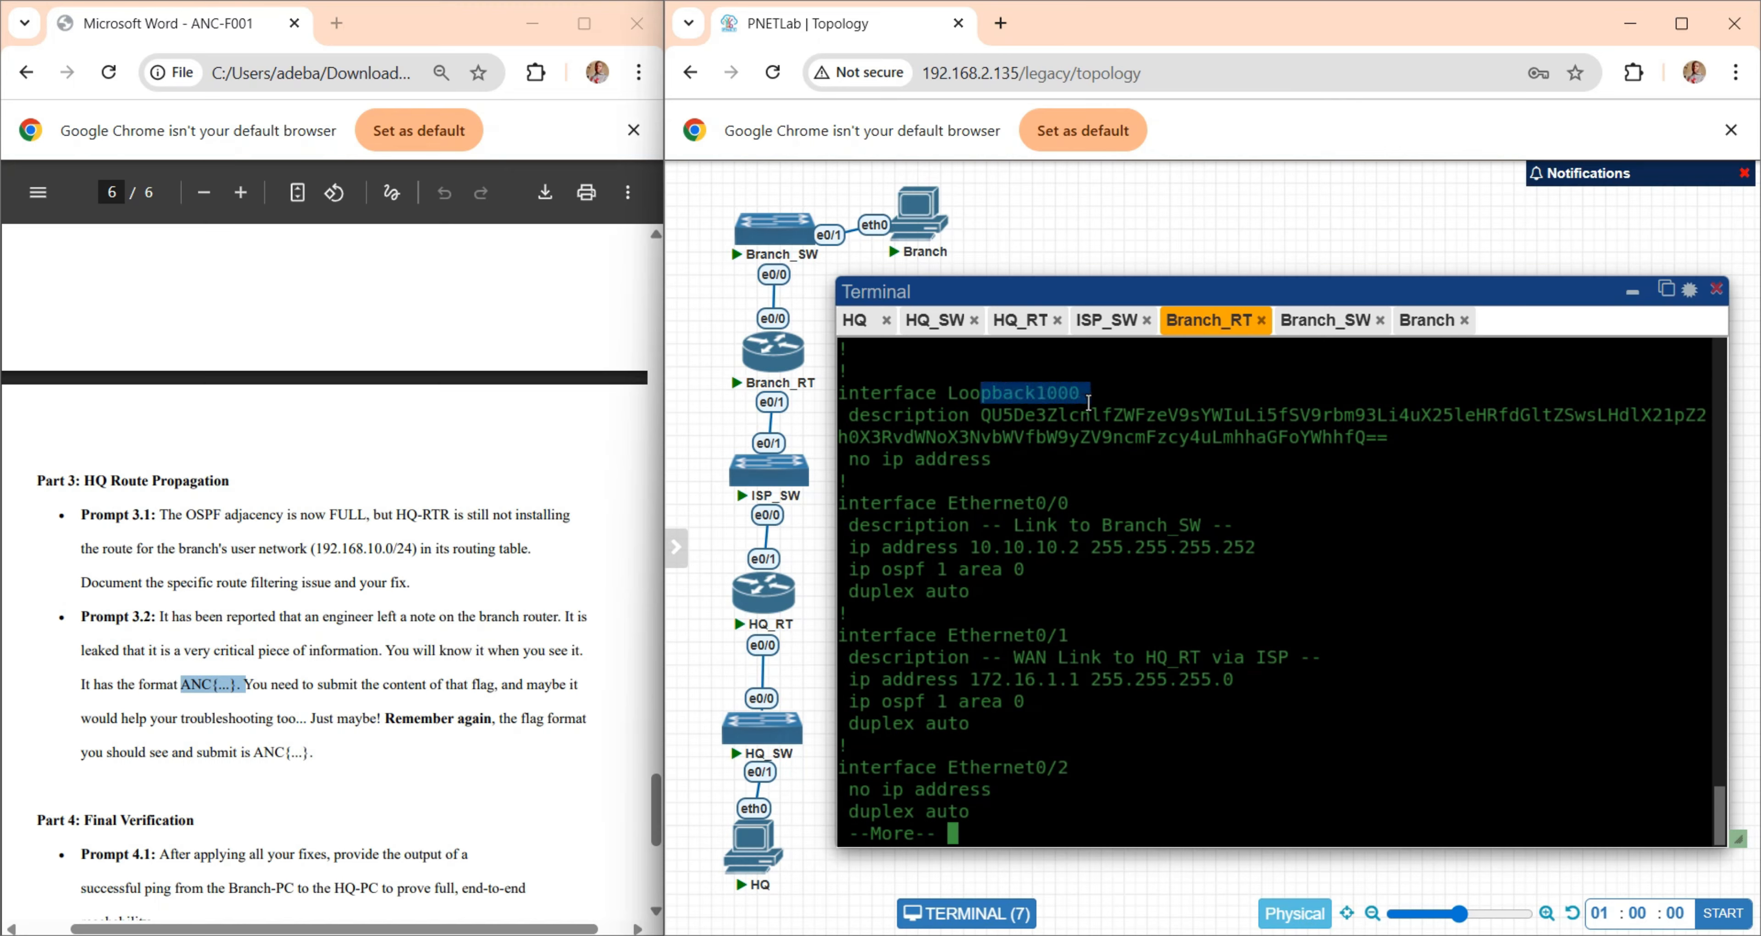
click(955, 414)
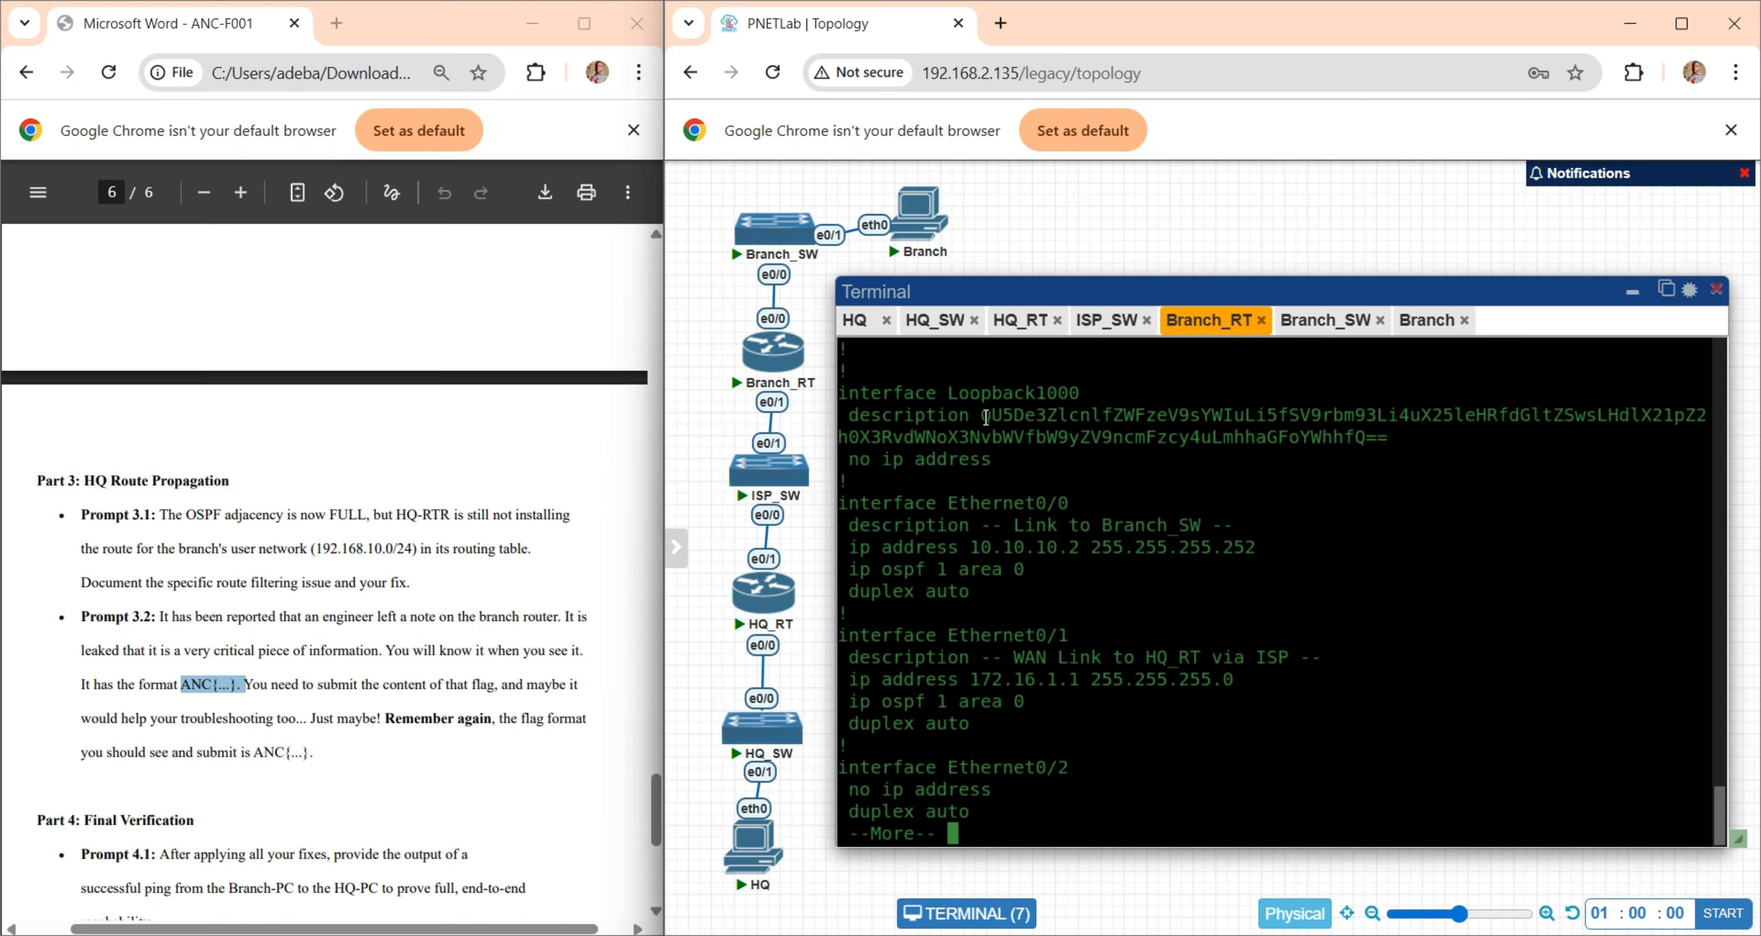
- Exit the running-configuration listing on Branch-RTR and examine the encoded Loopback1000 description, including its "==" ending, against the ANC{...} flag format
drag(981, 414, 1387, 438)
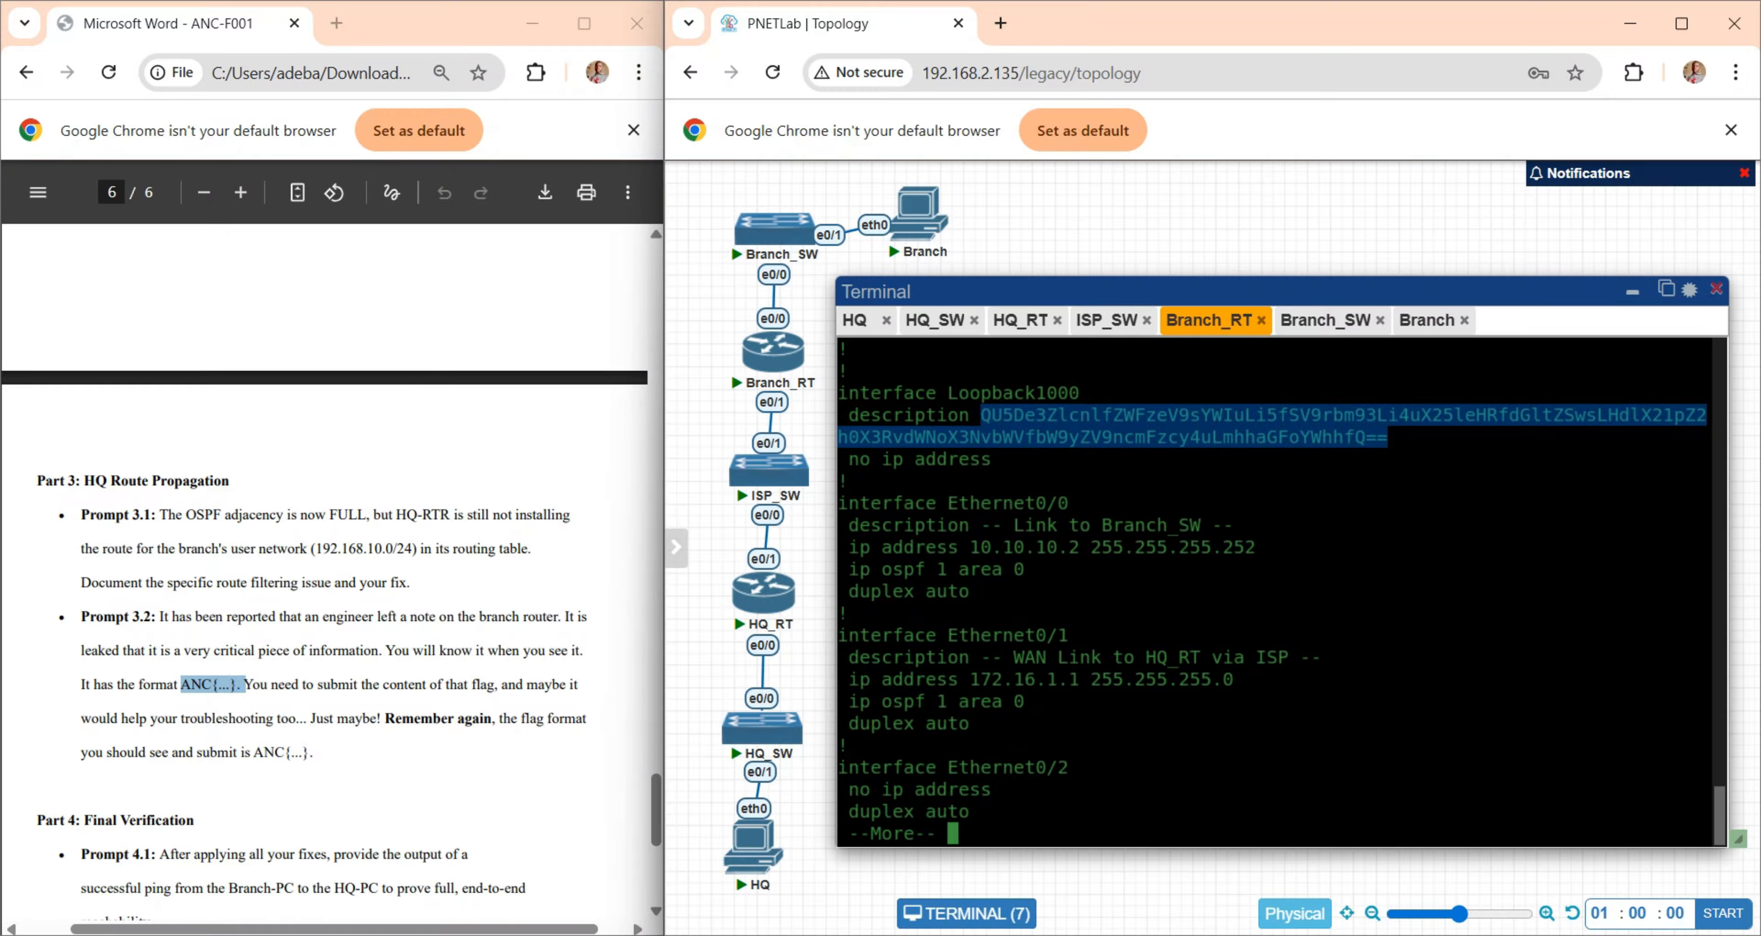
key(ctrl+c)
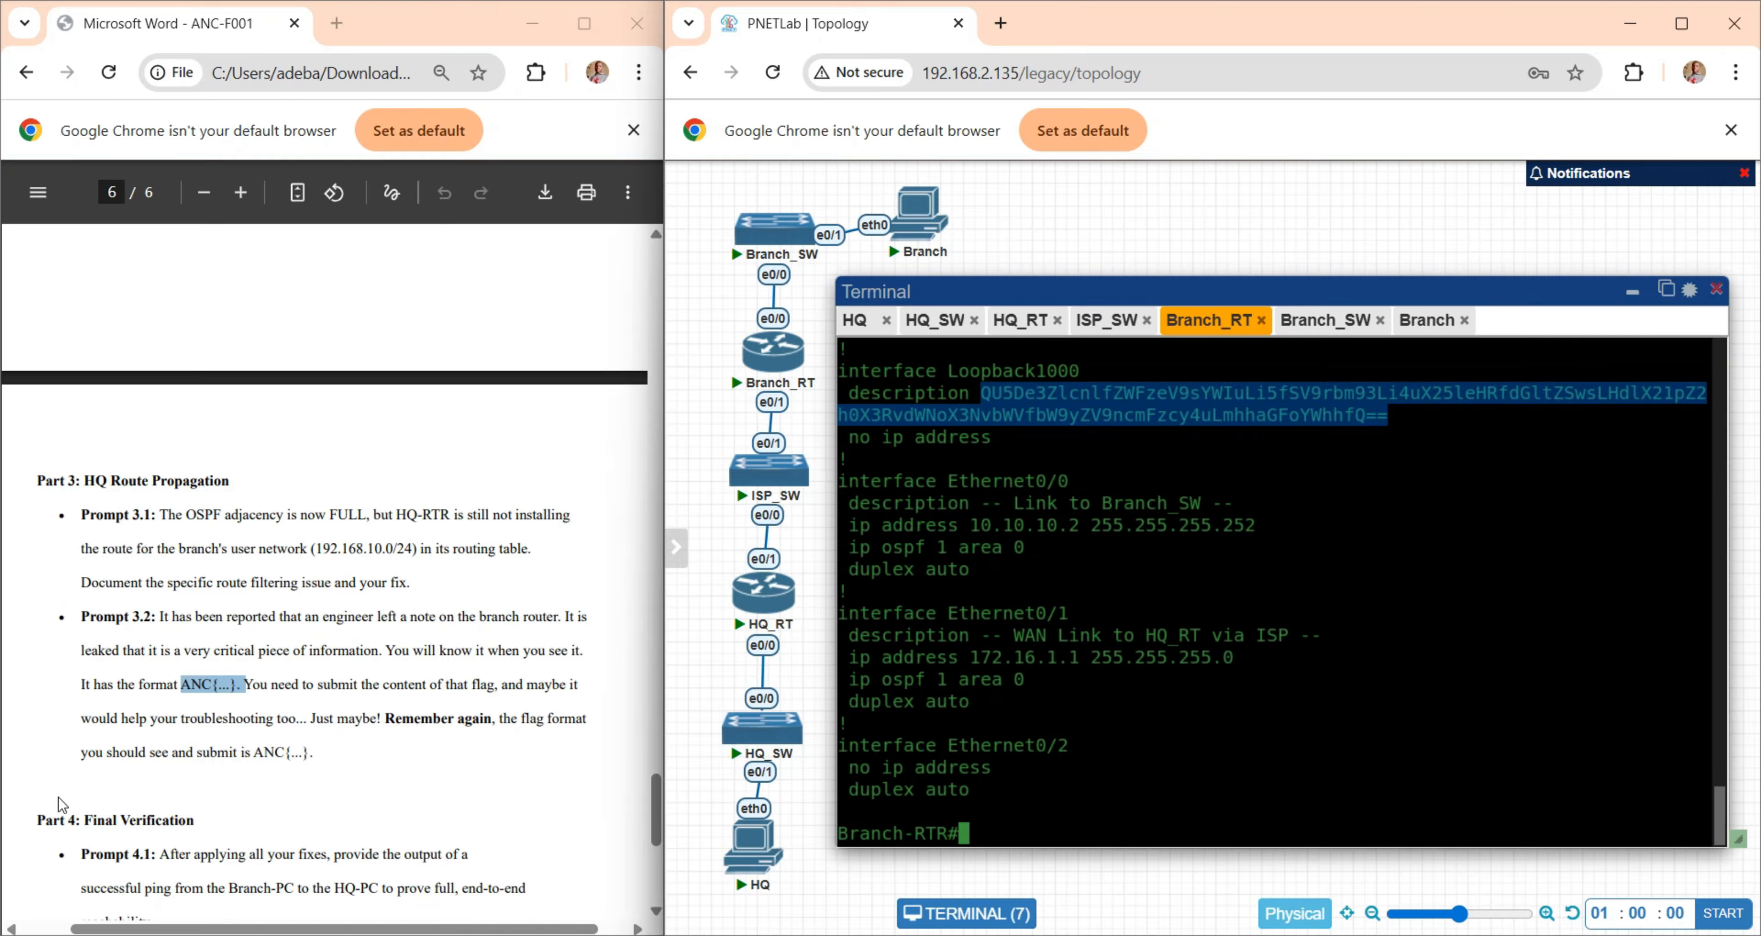
drag(181, 684, 242, 688)
click(333, 688)
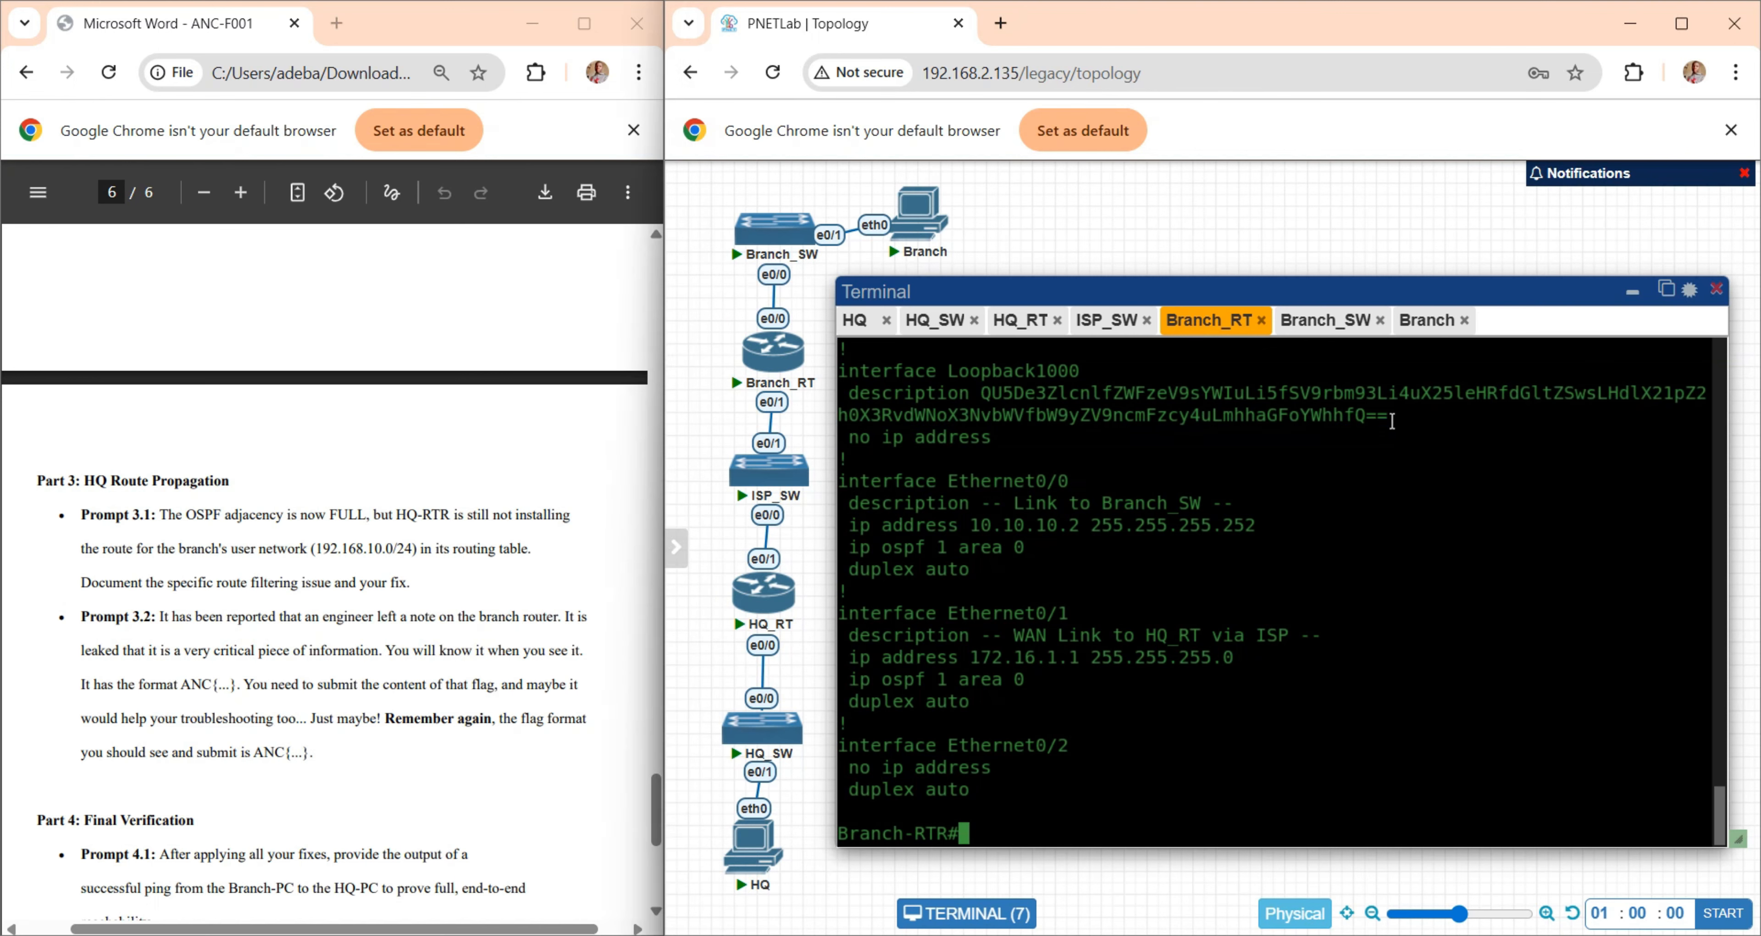
drag(1398, 416, 982, 395)
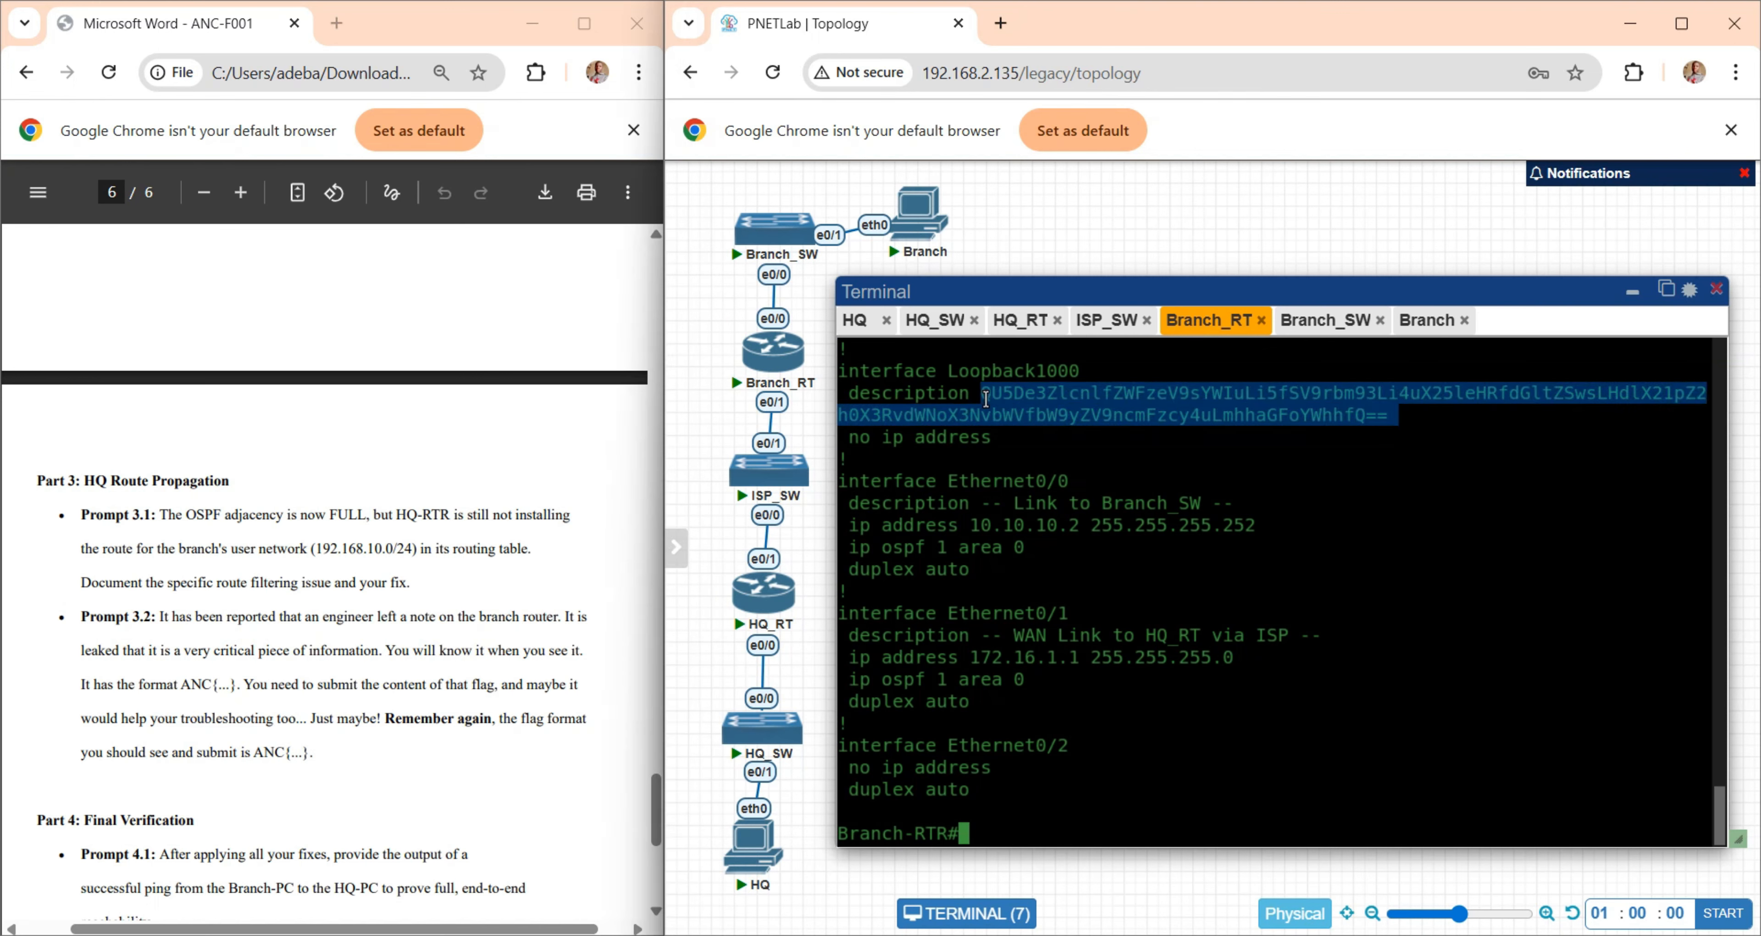
click(1418, 418)
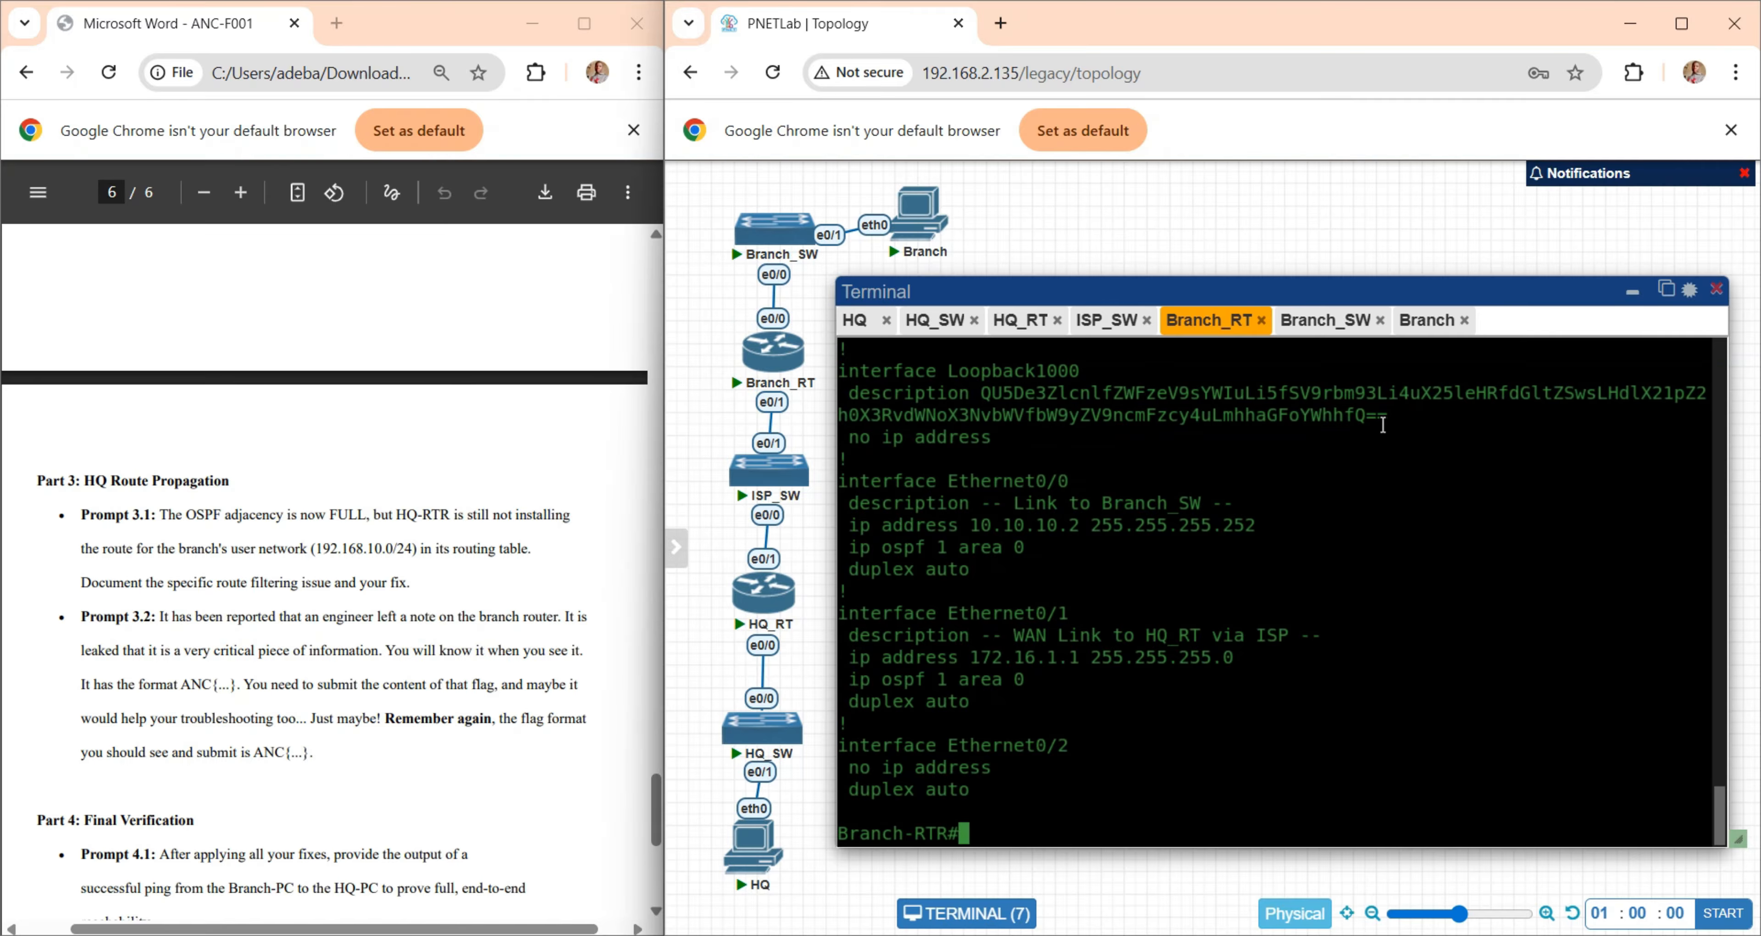
drag(1368, 416, 1392, 416)
click(1430, 455)
- Search the web for "base64 decode" in a new tab and open the base64decode.org result
click(1003, 29)
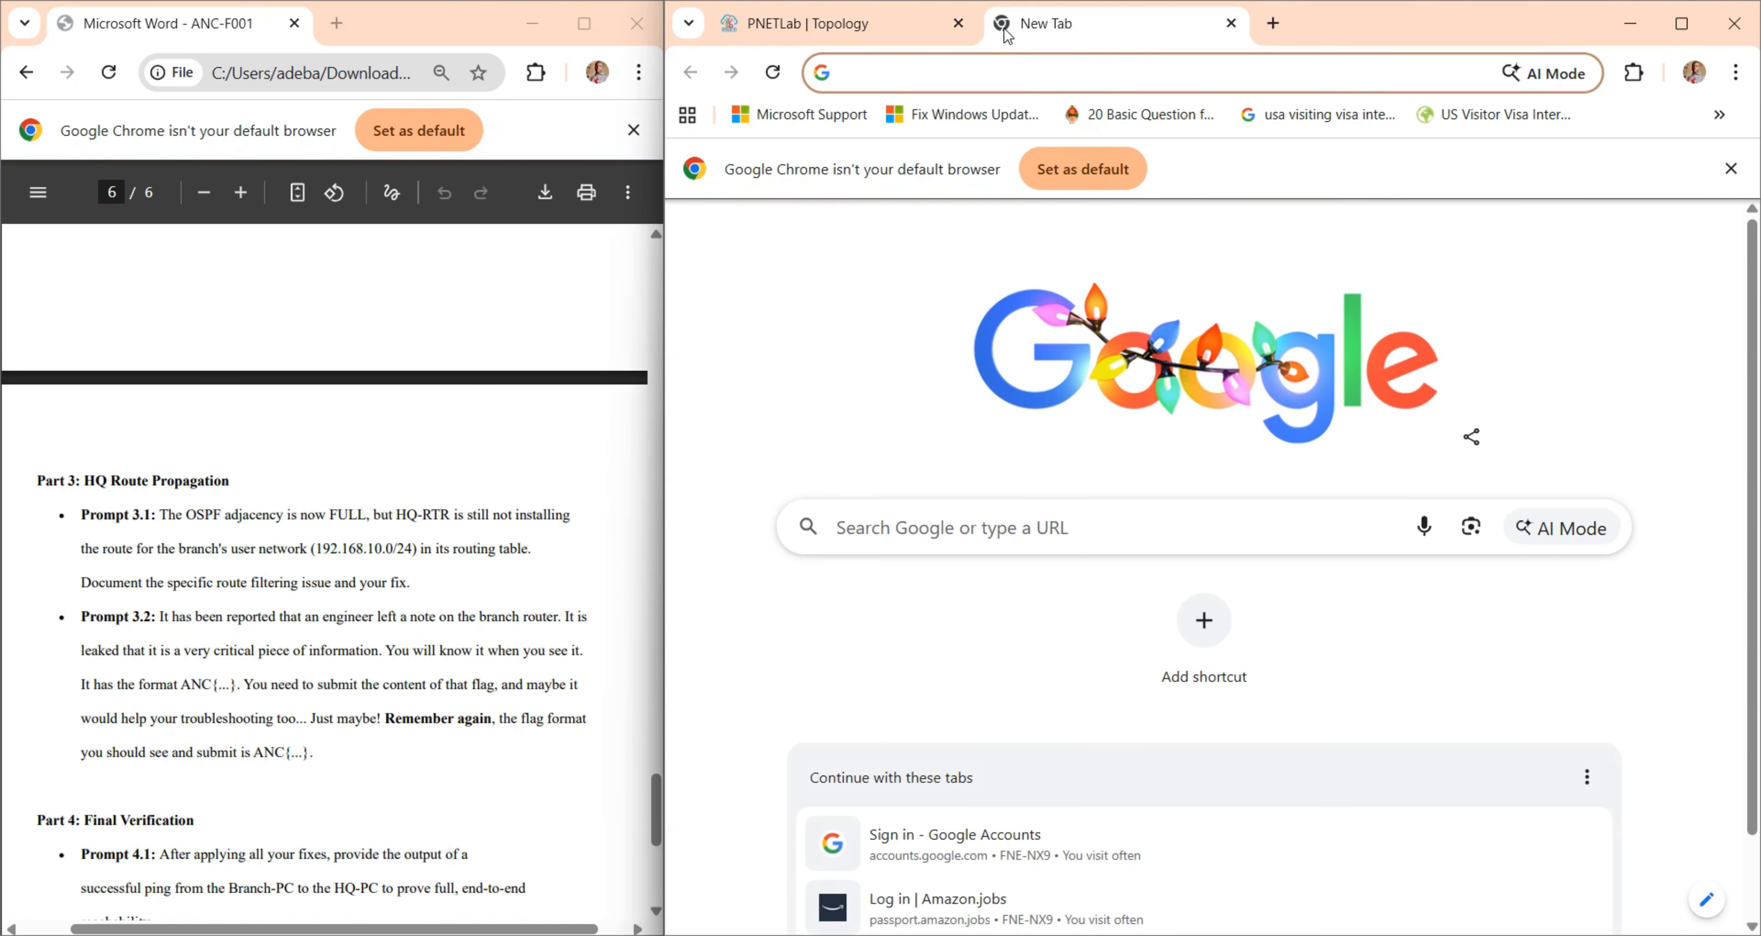
text(base)
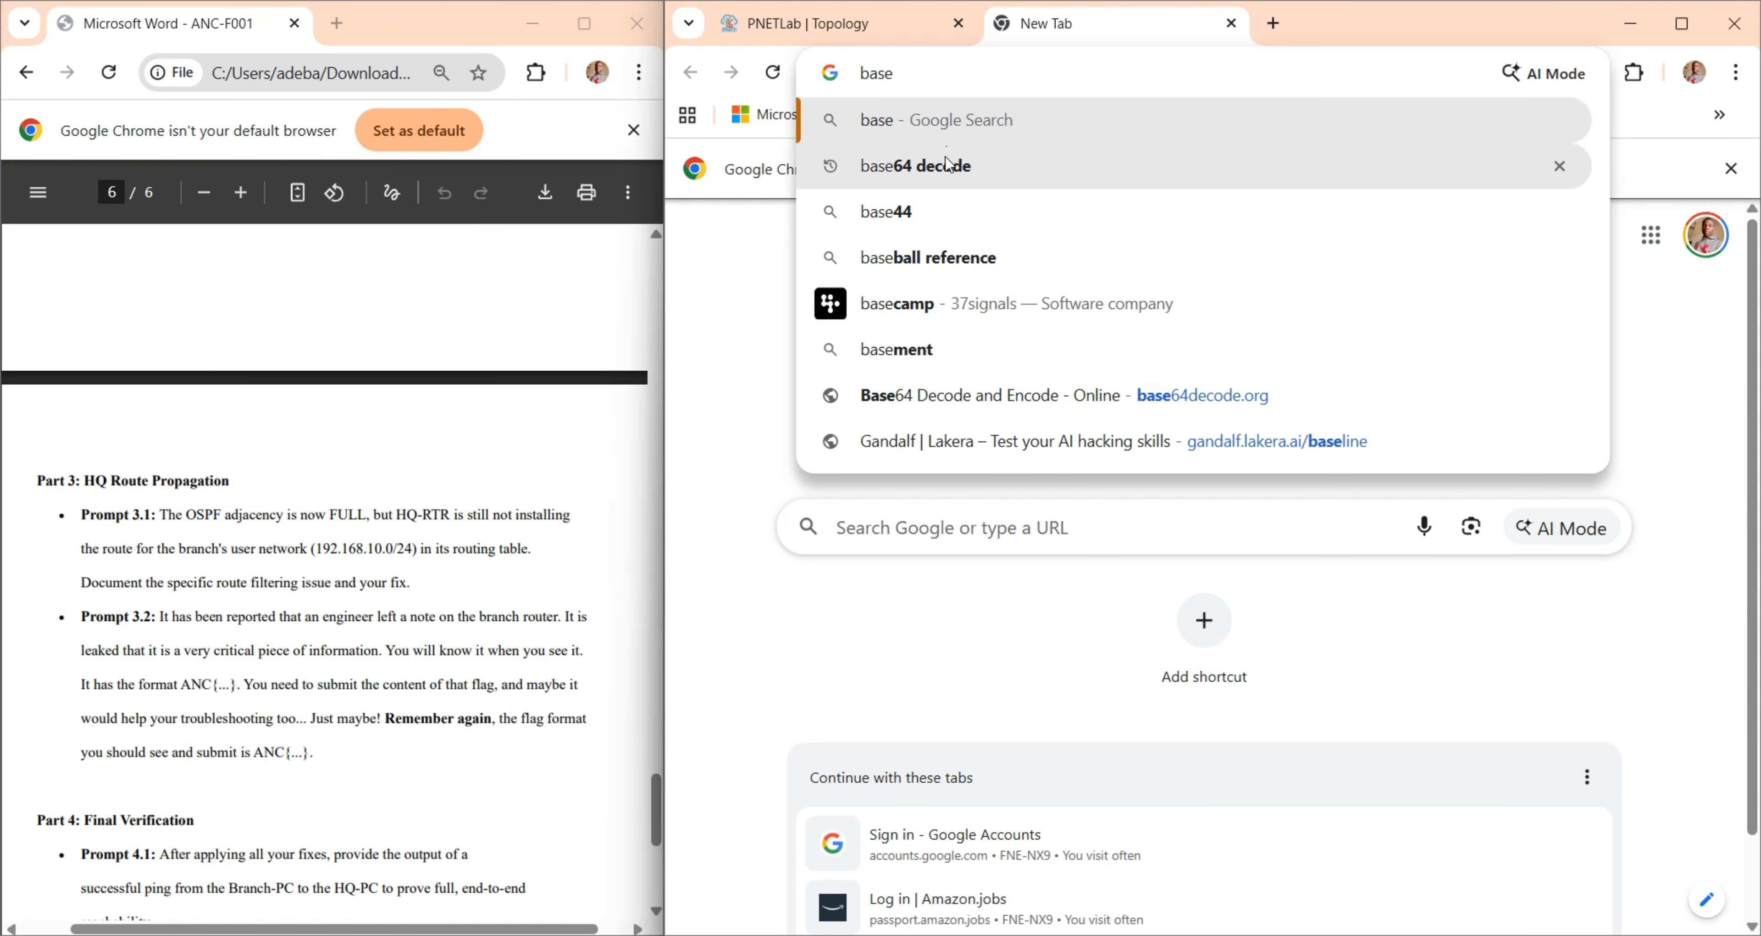
click(944, 165)
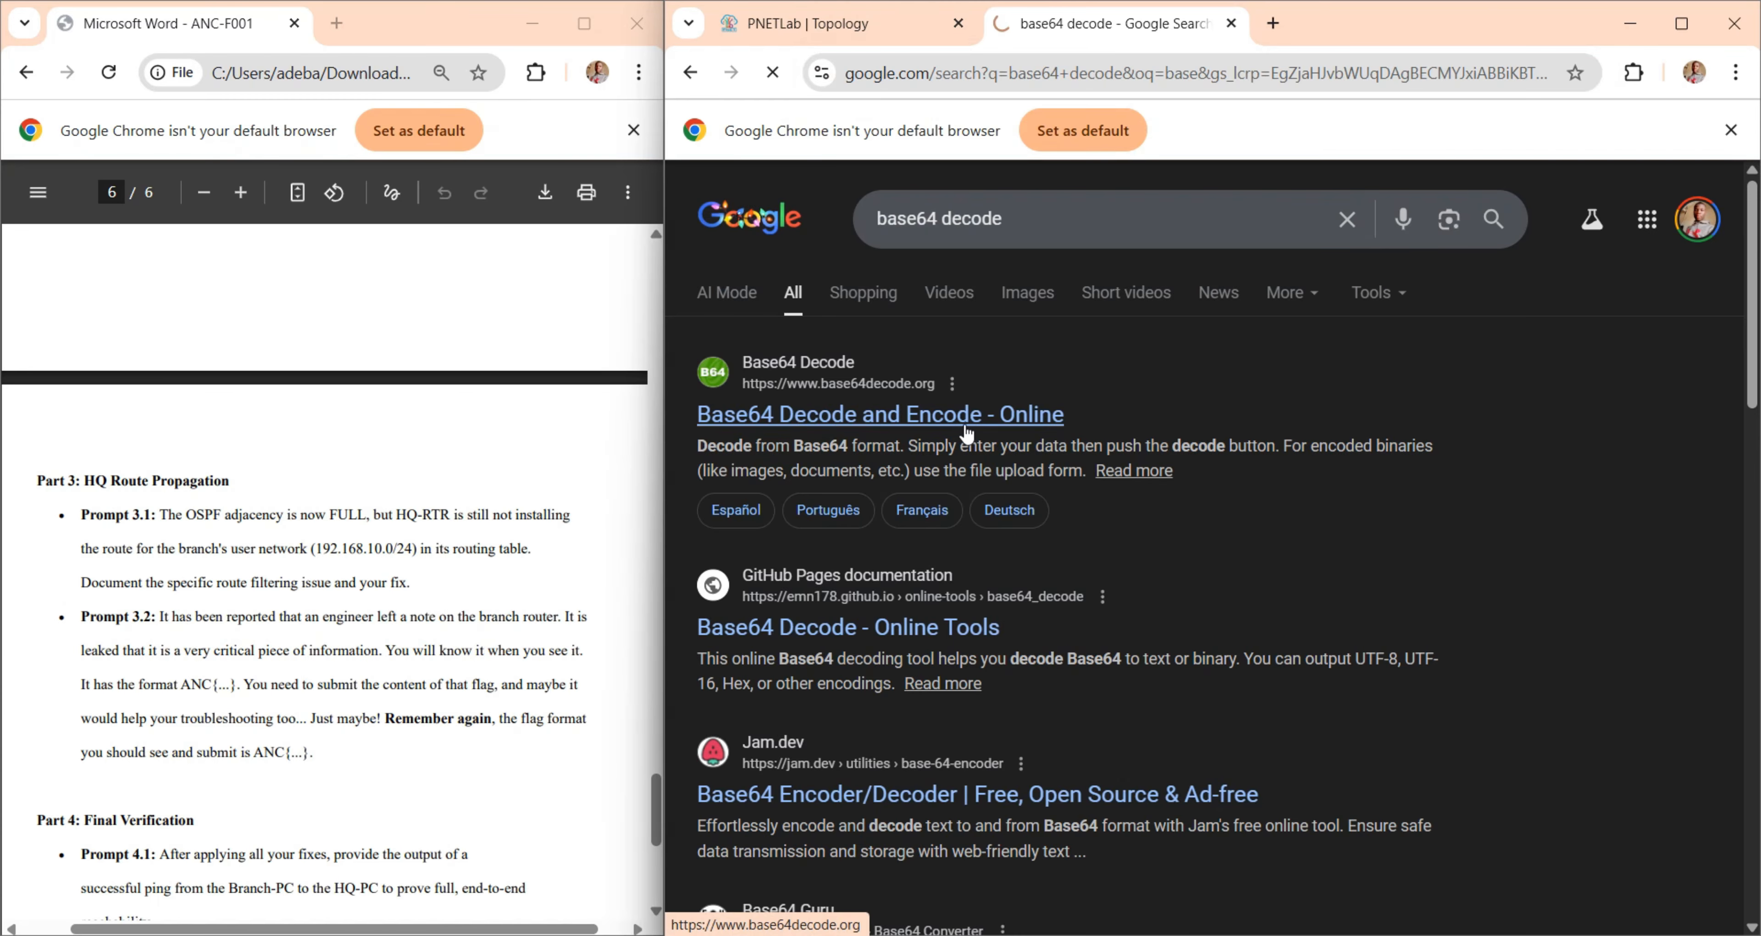
click(964, 417)
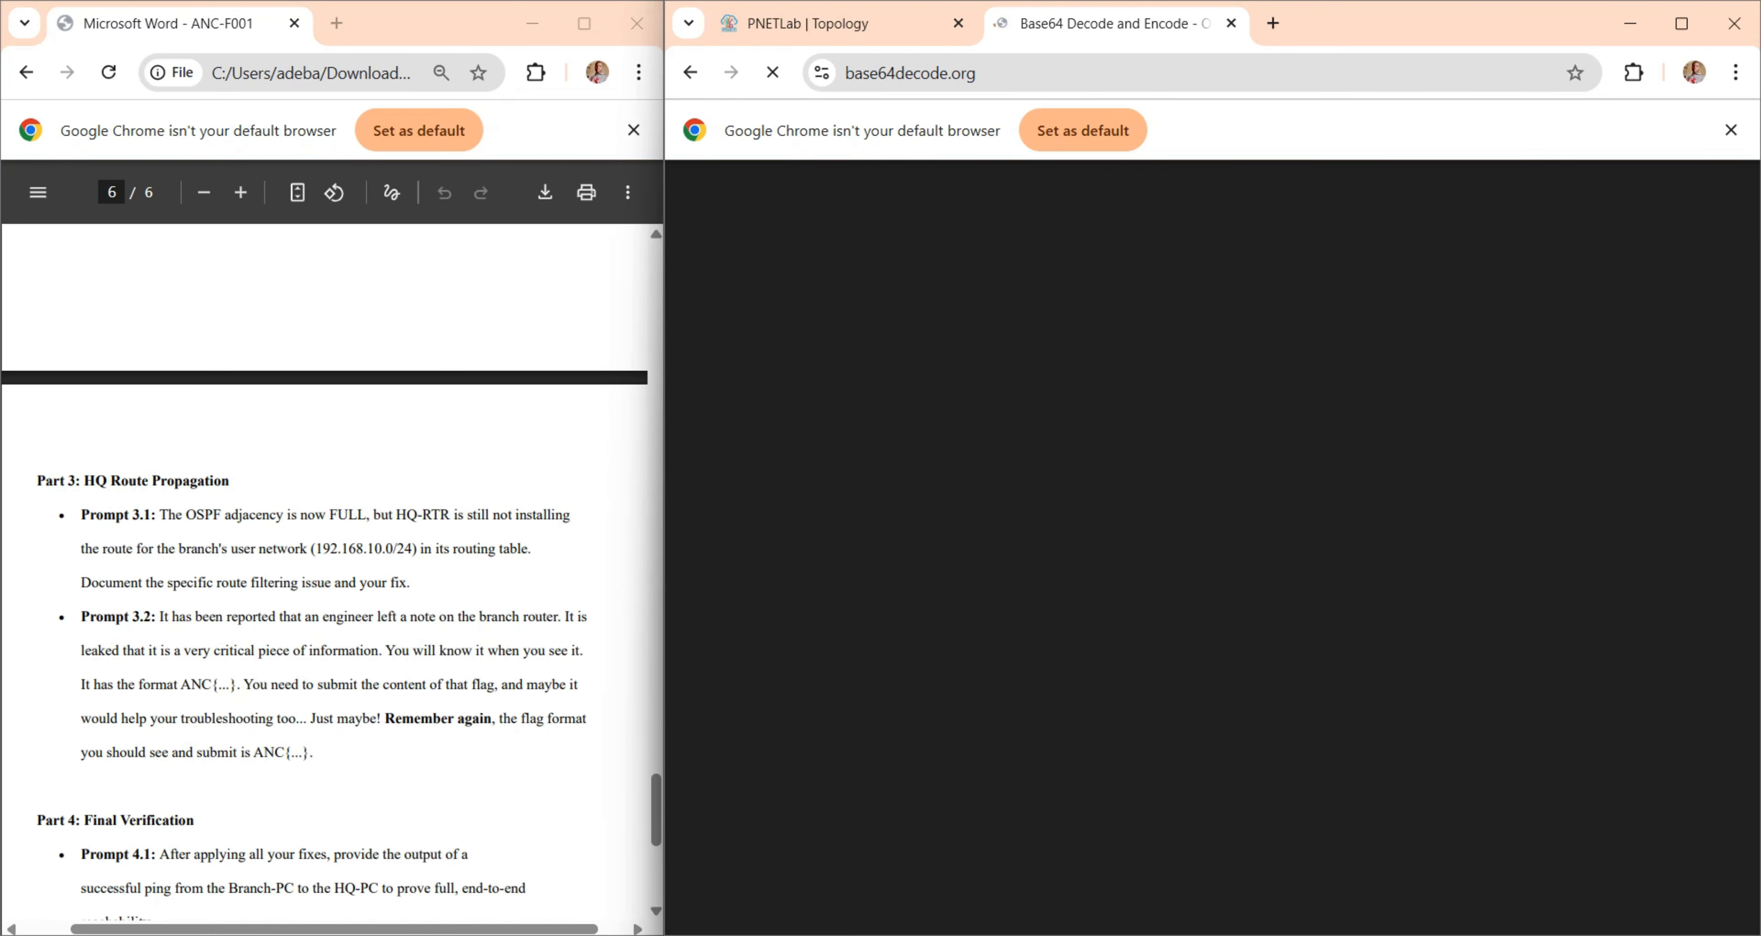
- Switch to the Microsoft Edge window, load base64decode.org in a new tab and maximize the window
mouse_move(896, 932)
click(904, 849)
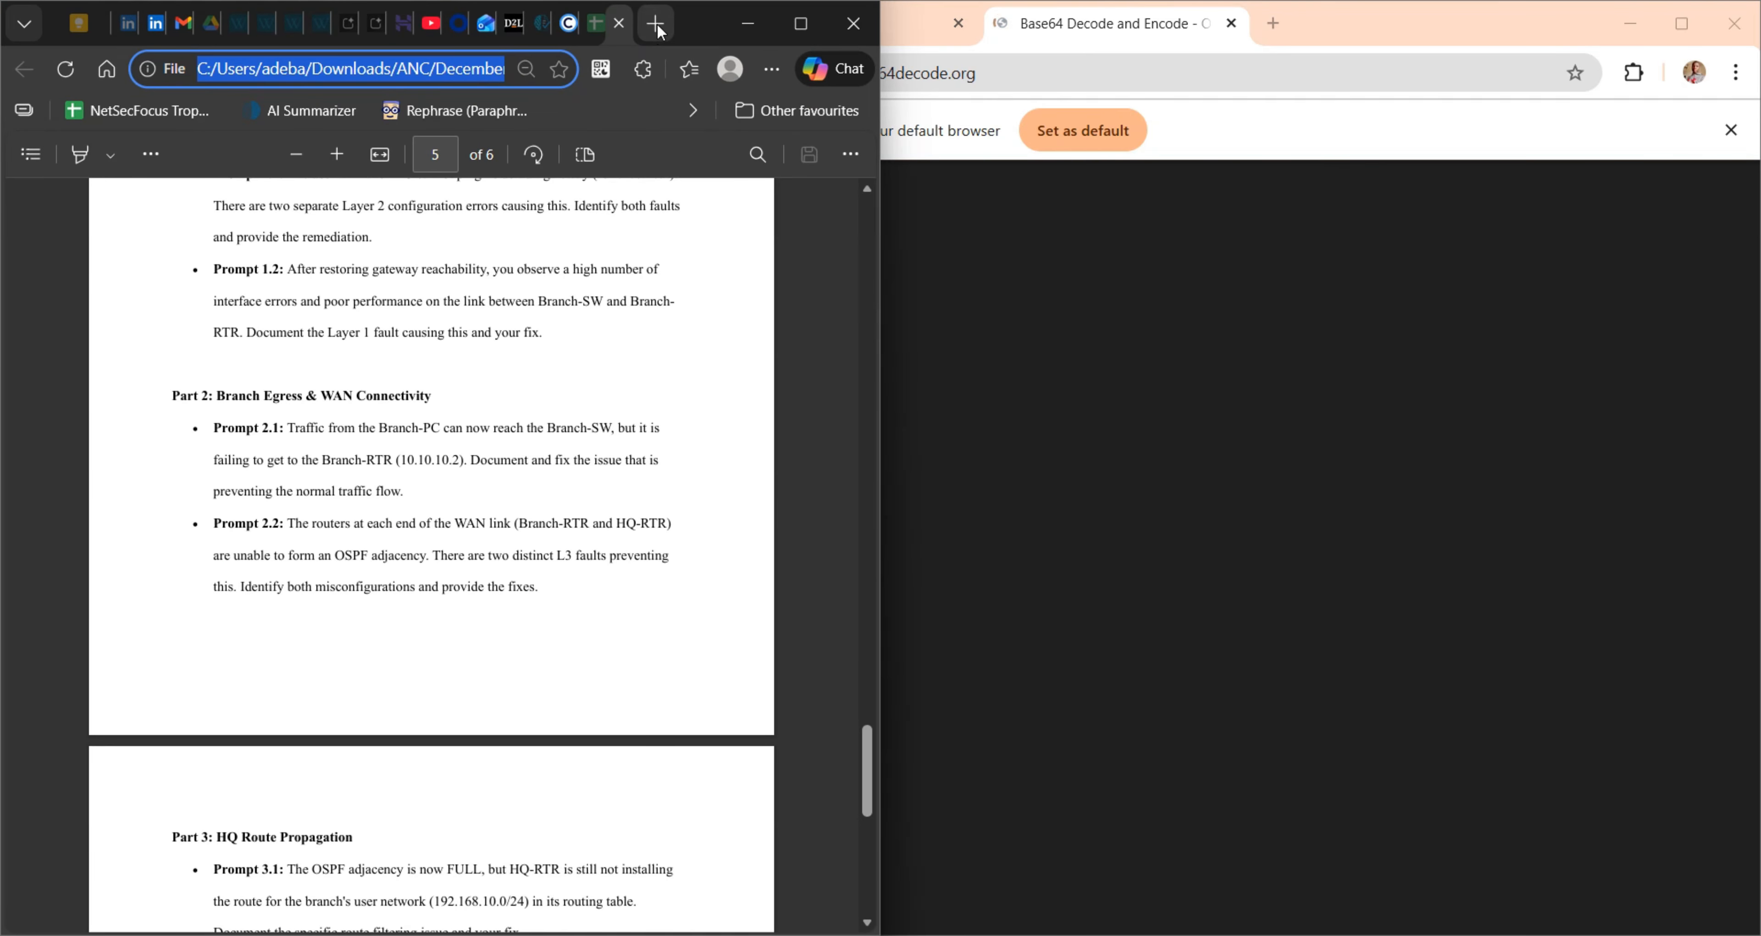
click(655, 24)
text(base64decode.org)
key(Return)
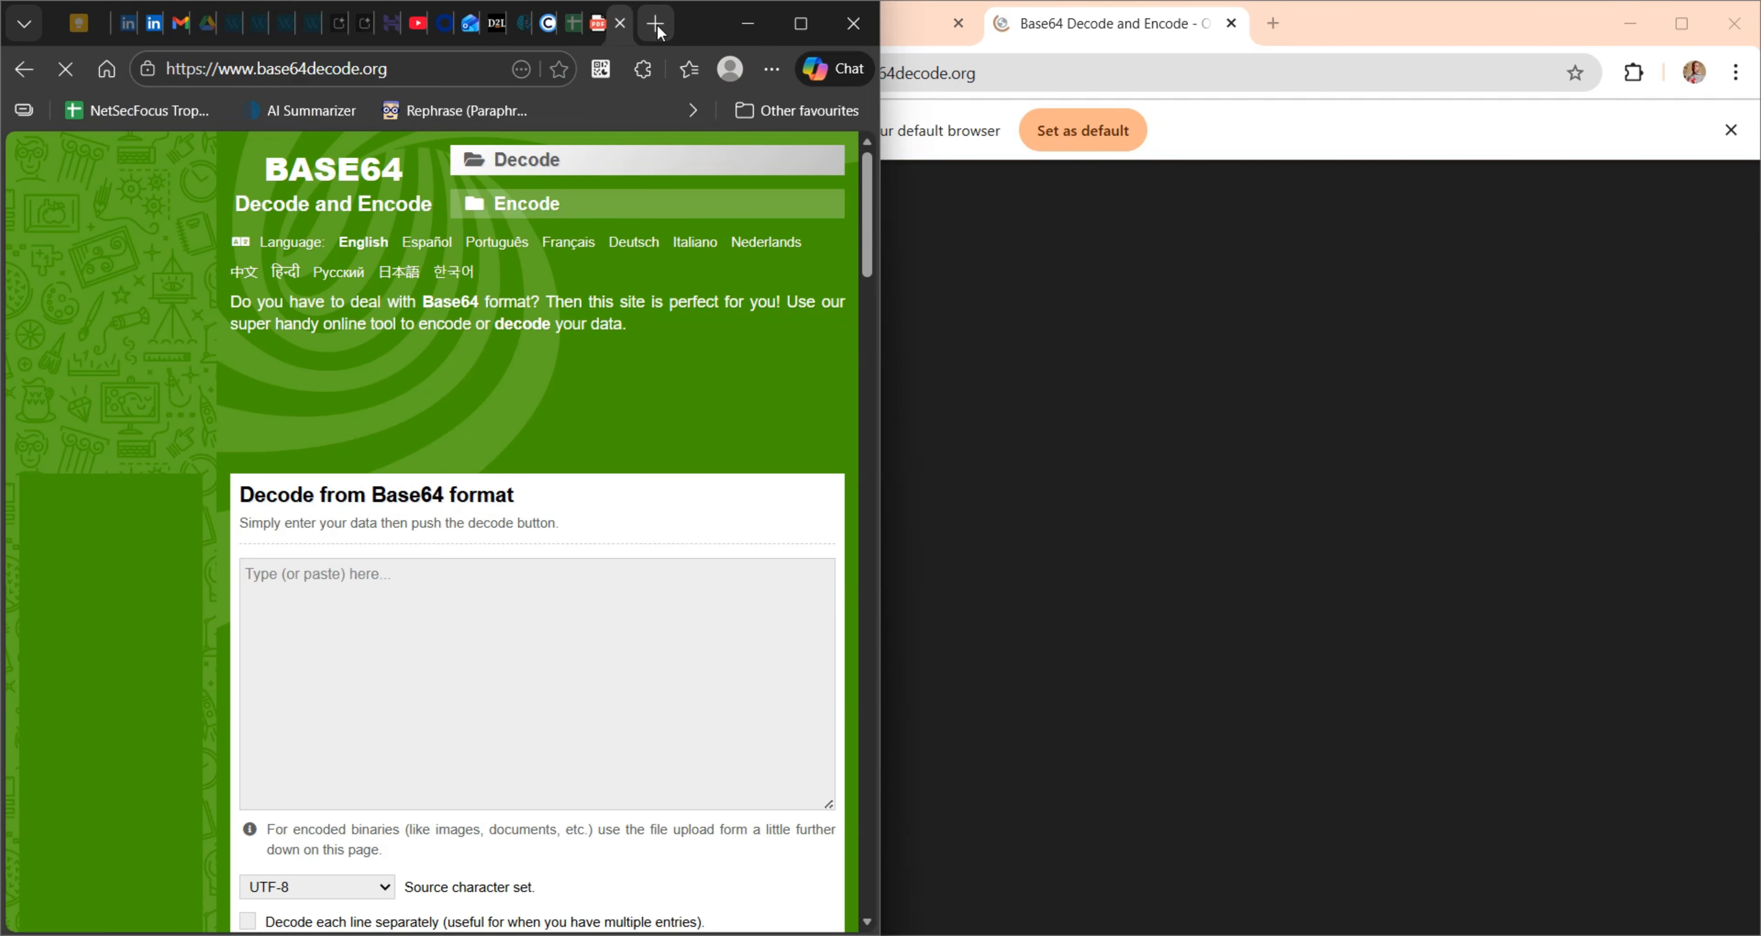
click(801, 23)
- Try to paste the encoded description into the Base64 decode field and clear the stray characters
click(479, 586)
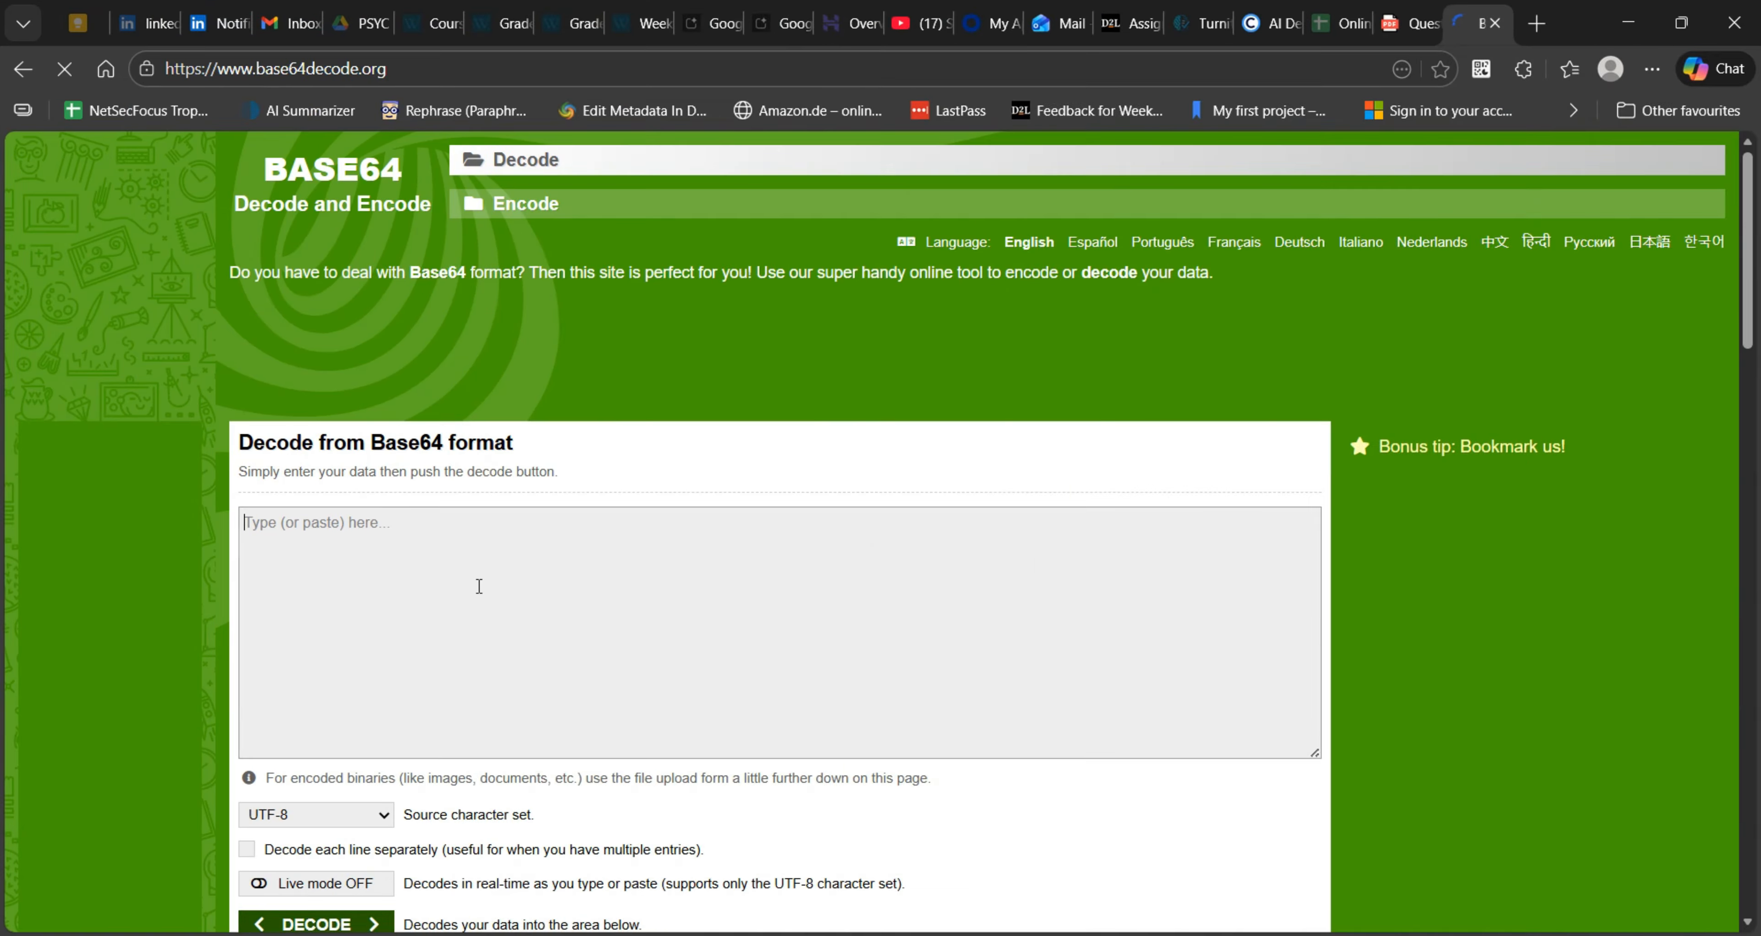
text(==)
key(BackSpace)
key(BackSpace)
text(==)
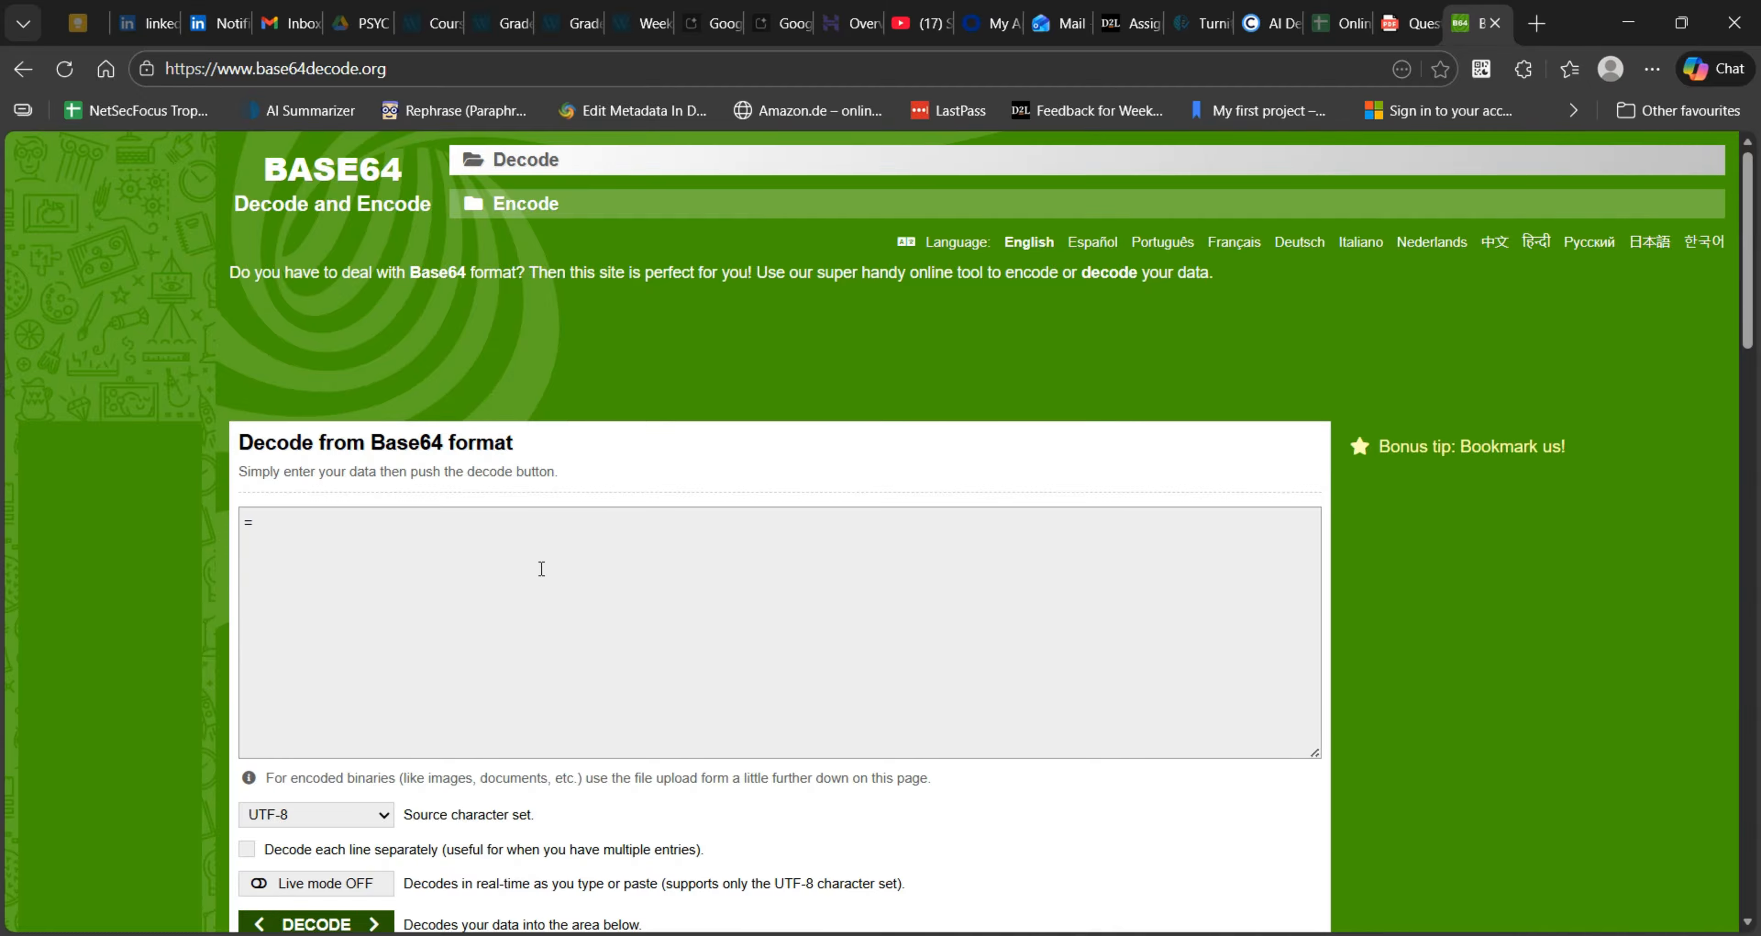
key(BackSpace)
- Return to the PNETLab topology in Chrome and copy the full encoded Loopback1000 description from the Branch-RTR terminal
click(842, 934)
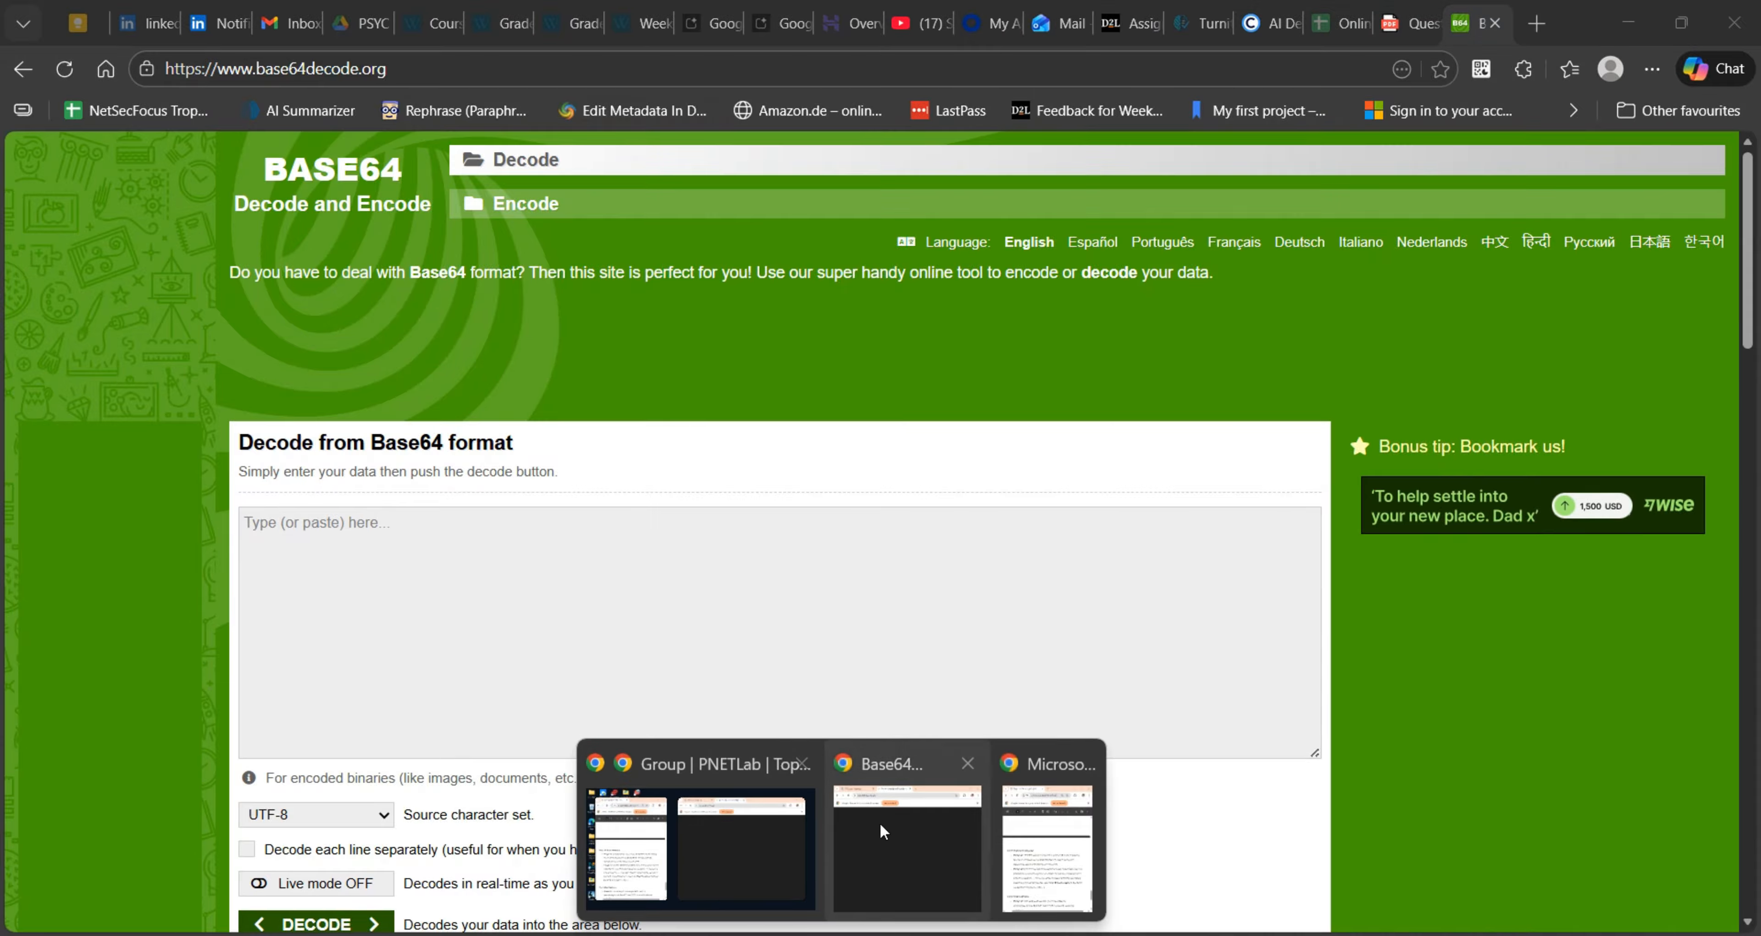
click(811, 842)
click(848, 25)
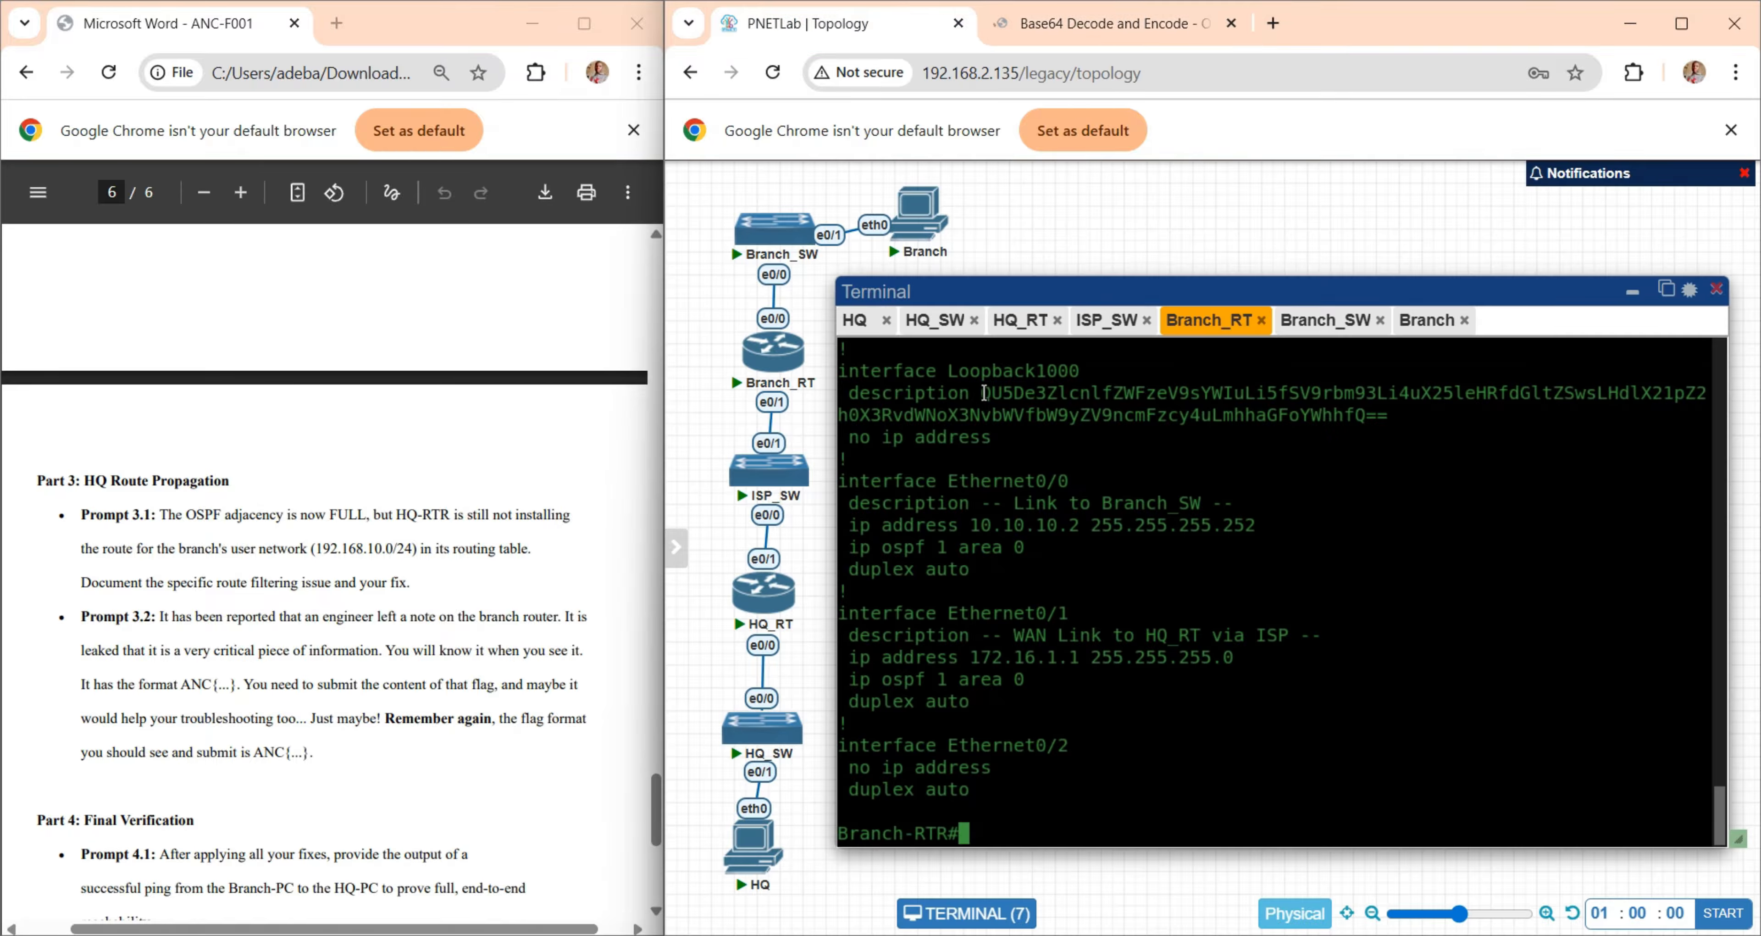
drag(988, 393, 1385, 413)
key(ctrl+c)
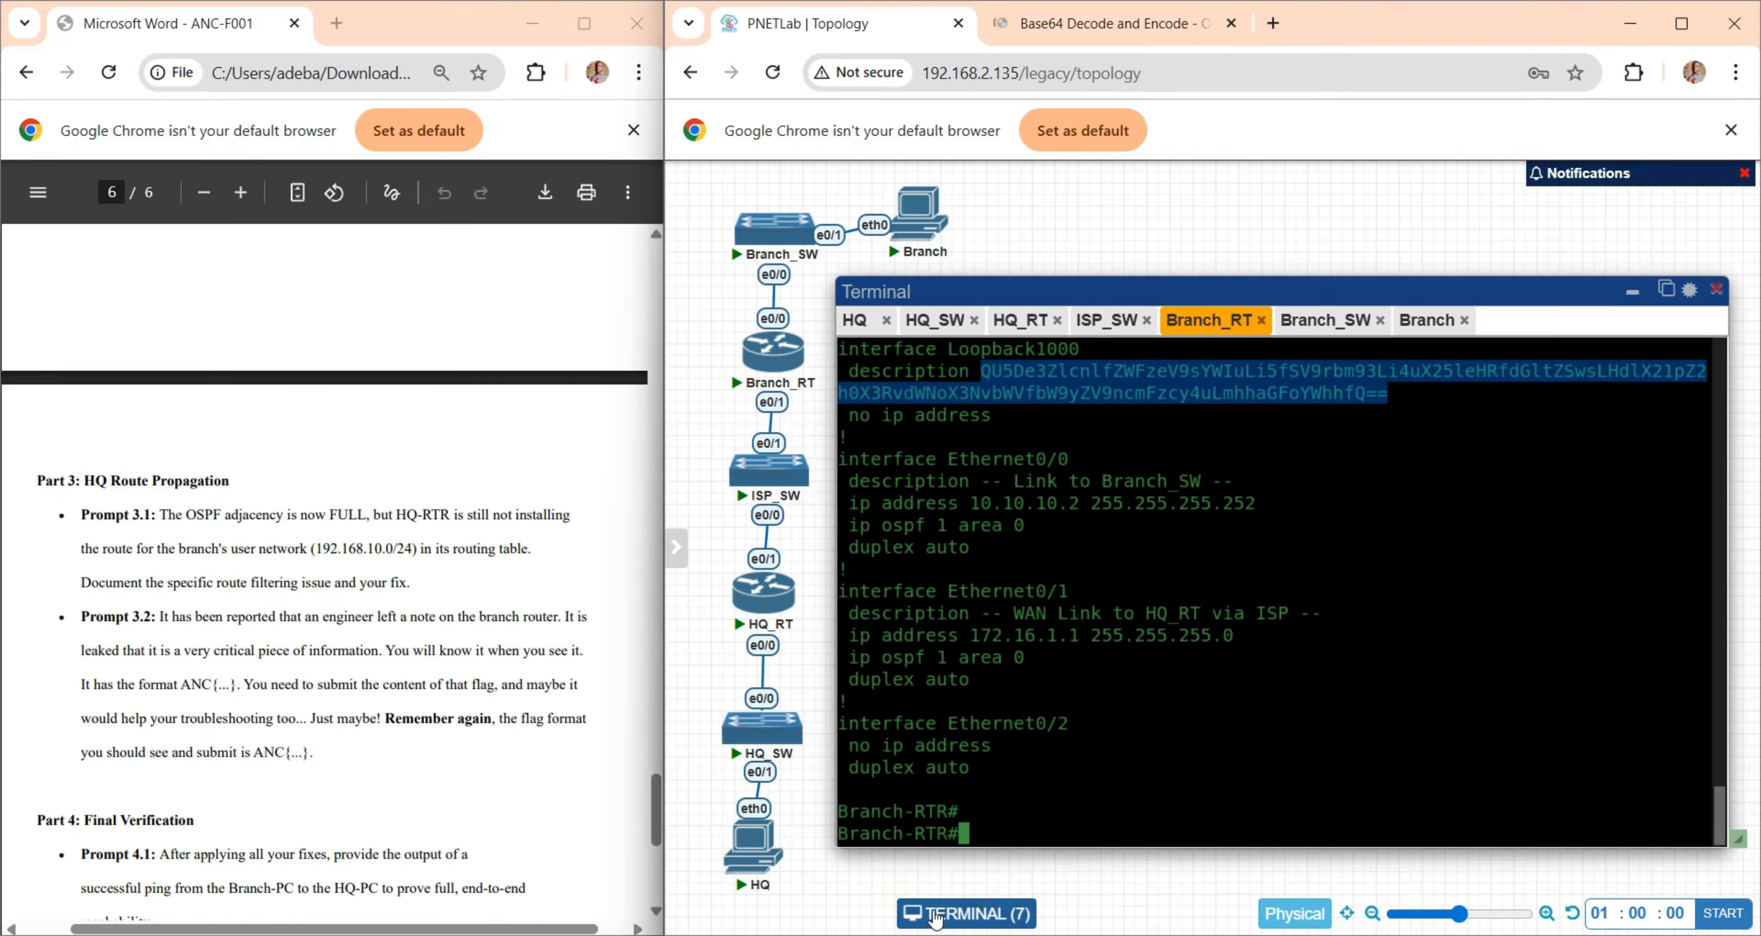
- Switch back to base64decode.org in Edge, paste the copied Loopback1000 description and decode it
mouse_move(891, 933)
click(874, 859)
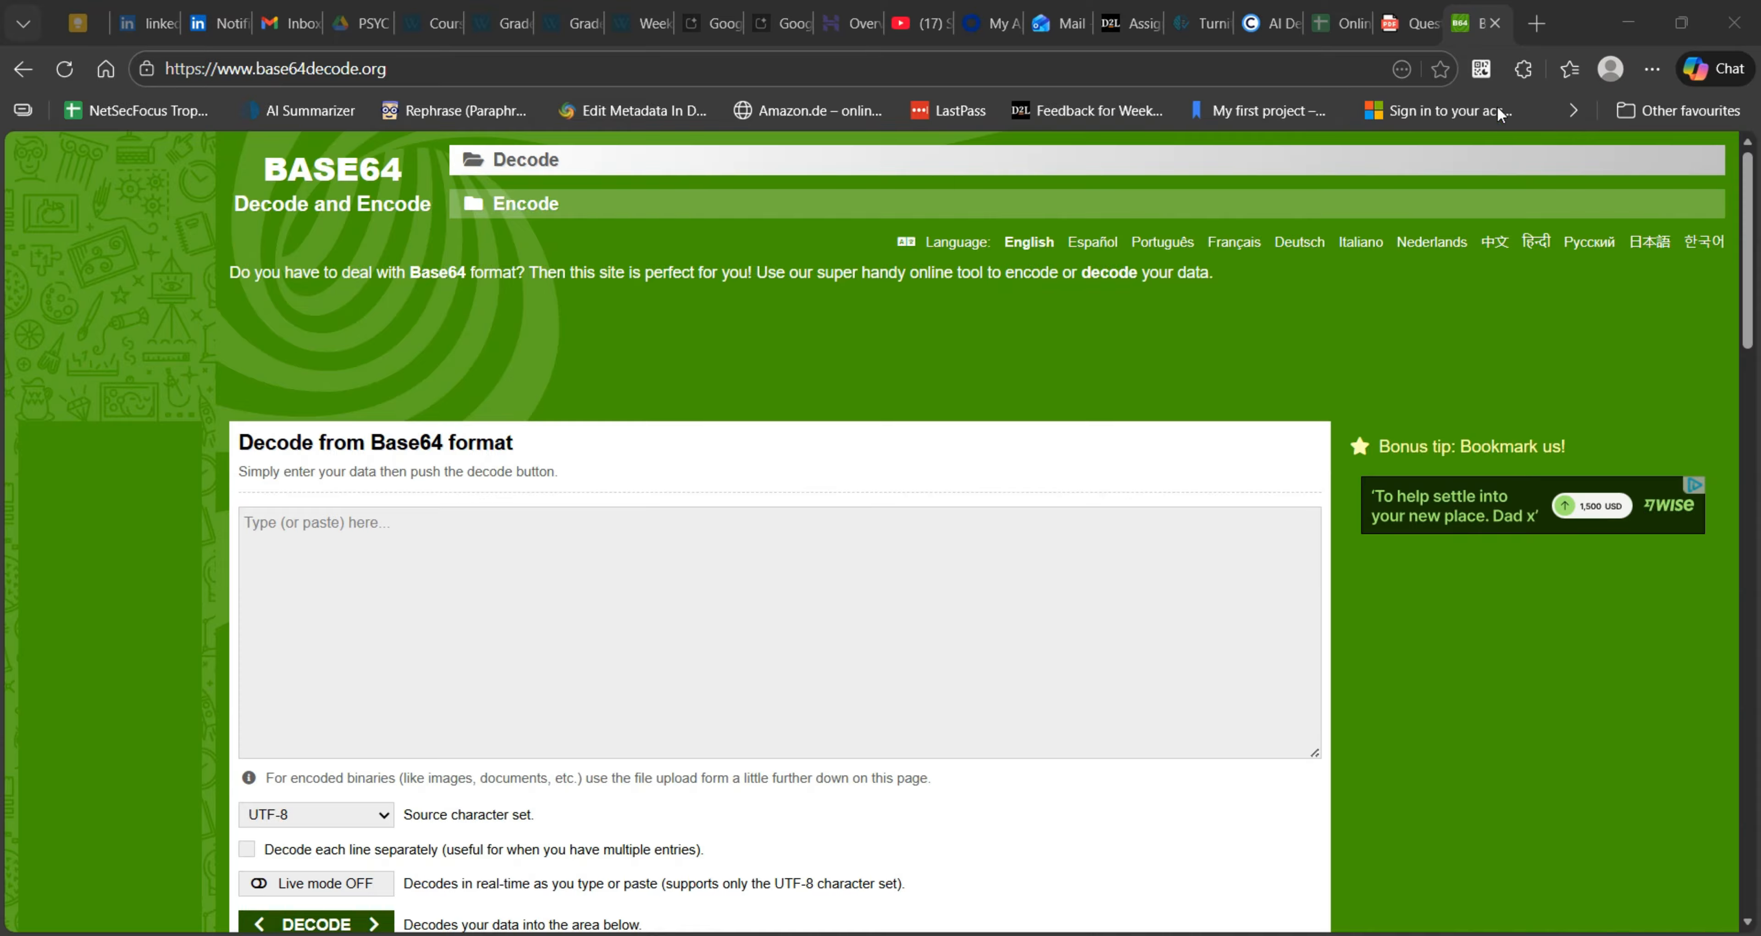
click(1579, 25)
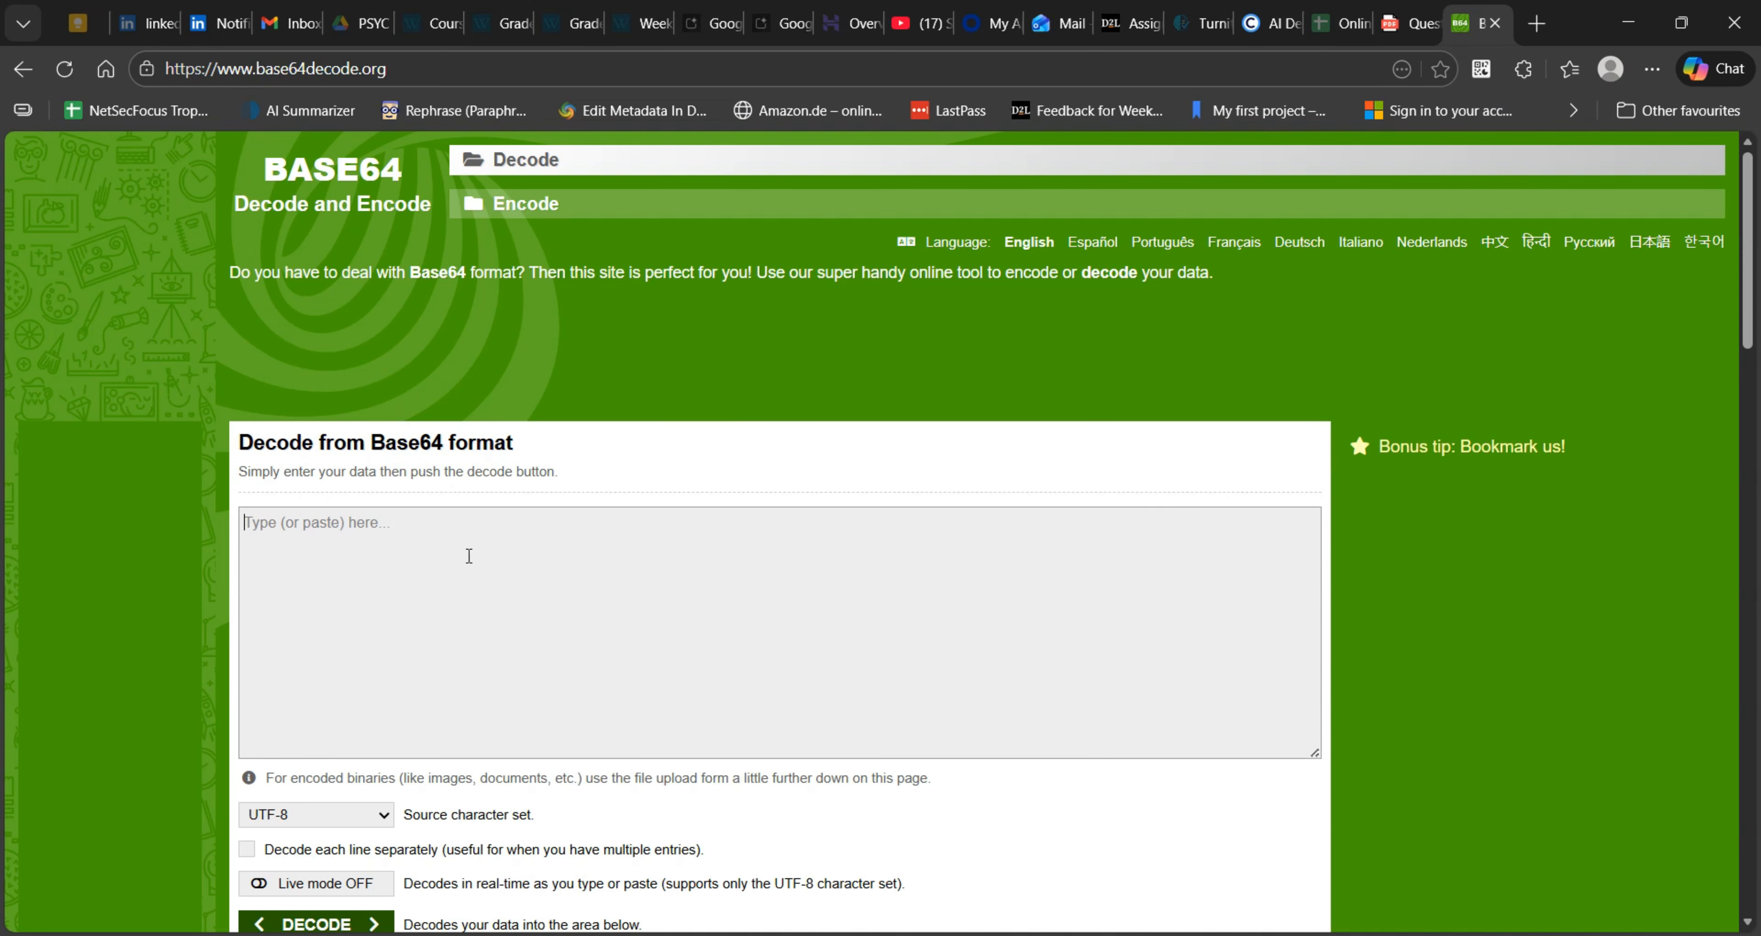
key(ctrl+v)
scroll(762, 435, down, 3)
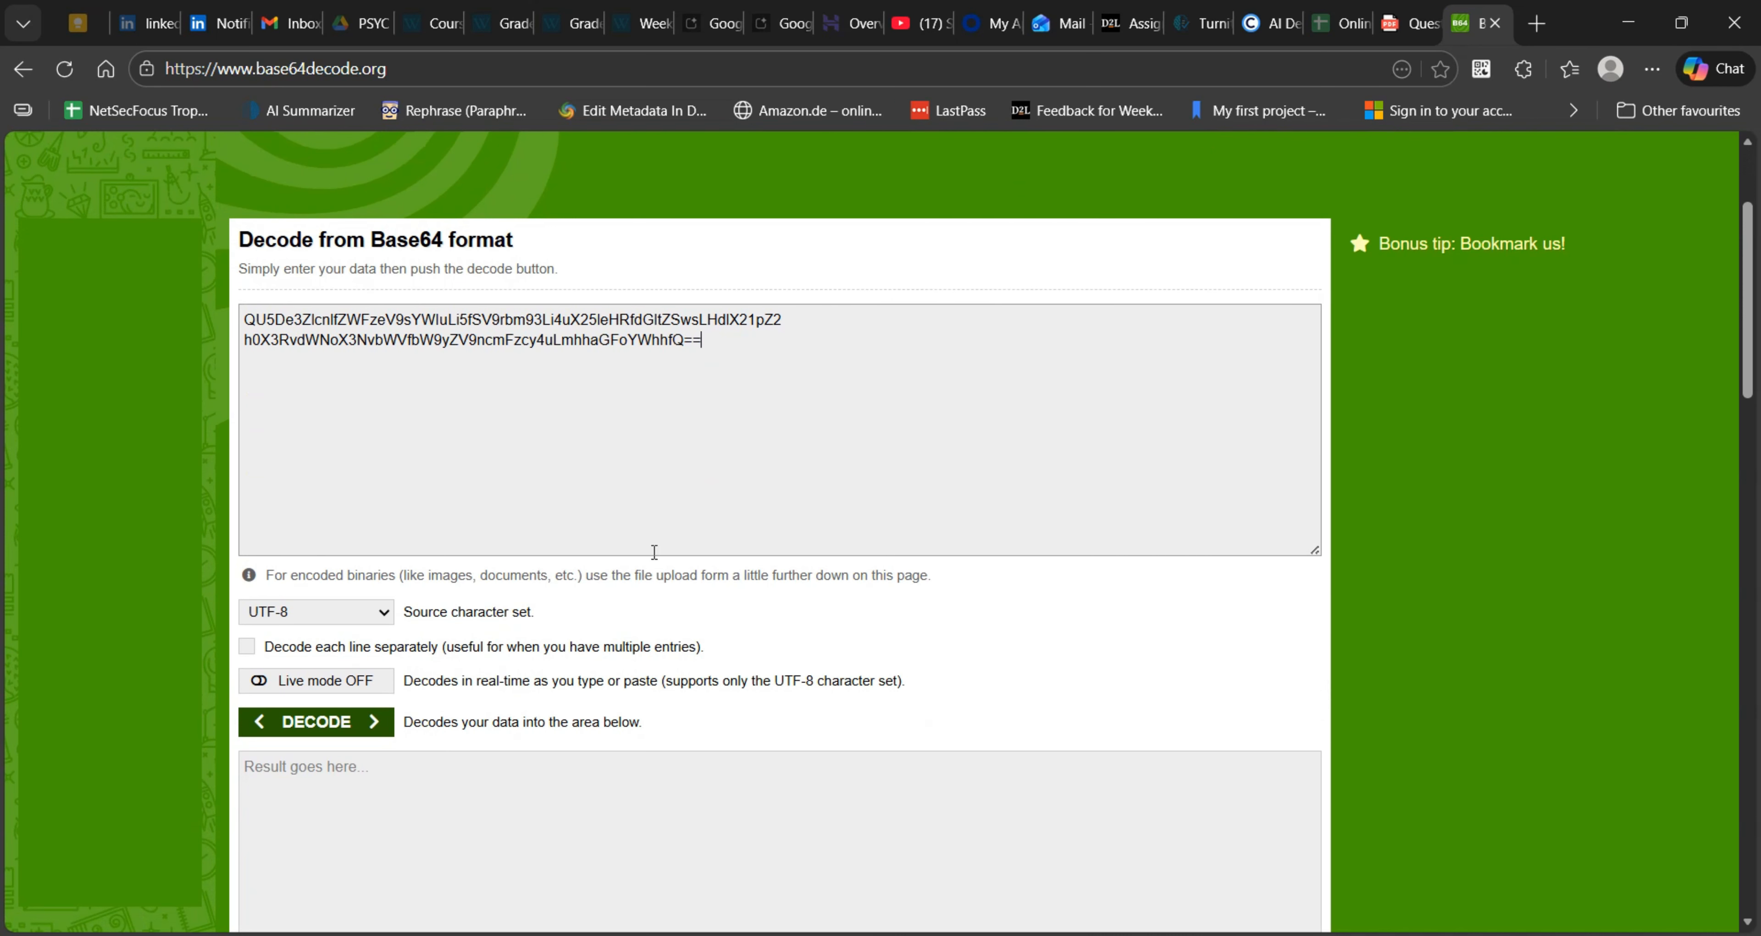
click(331, 720)
scroll(535, 632, down, 5)
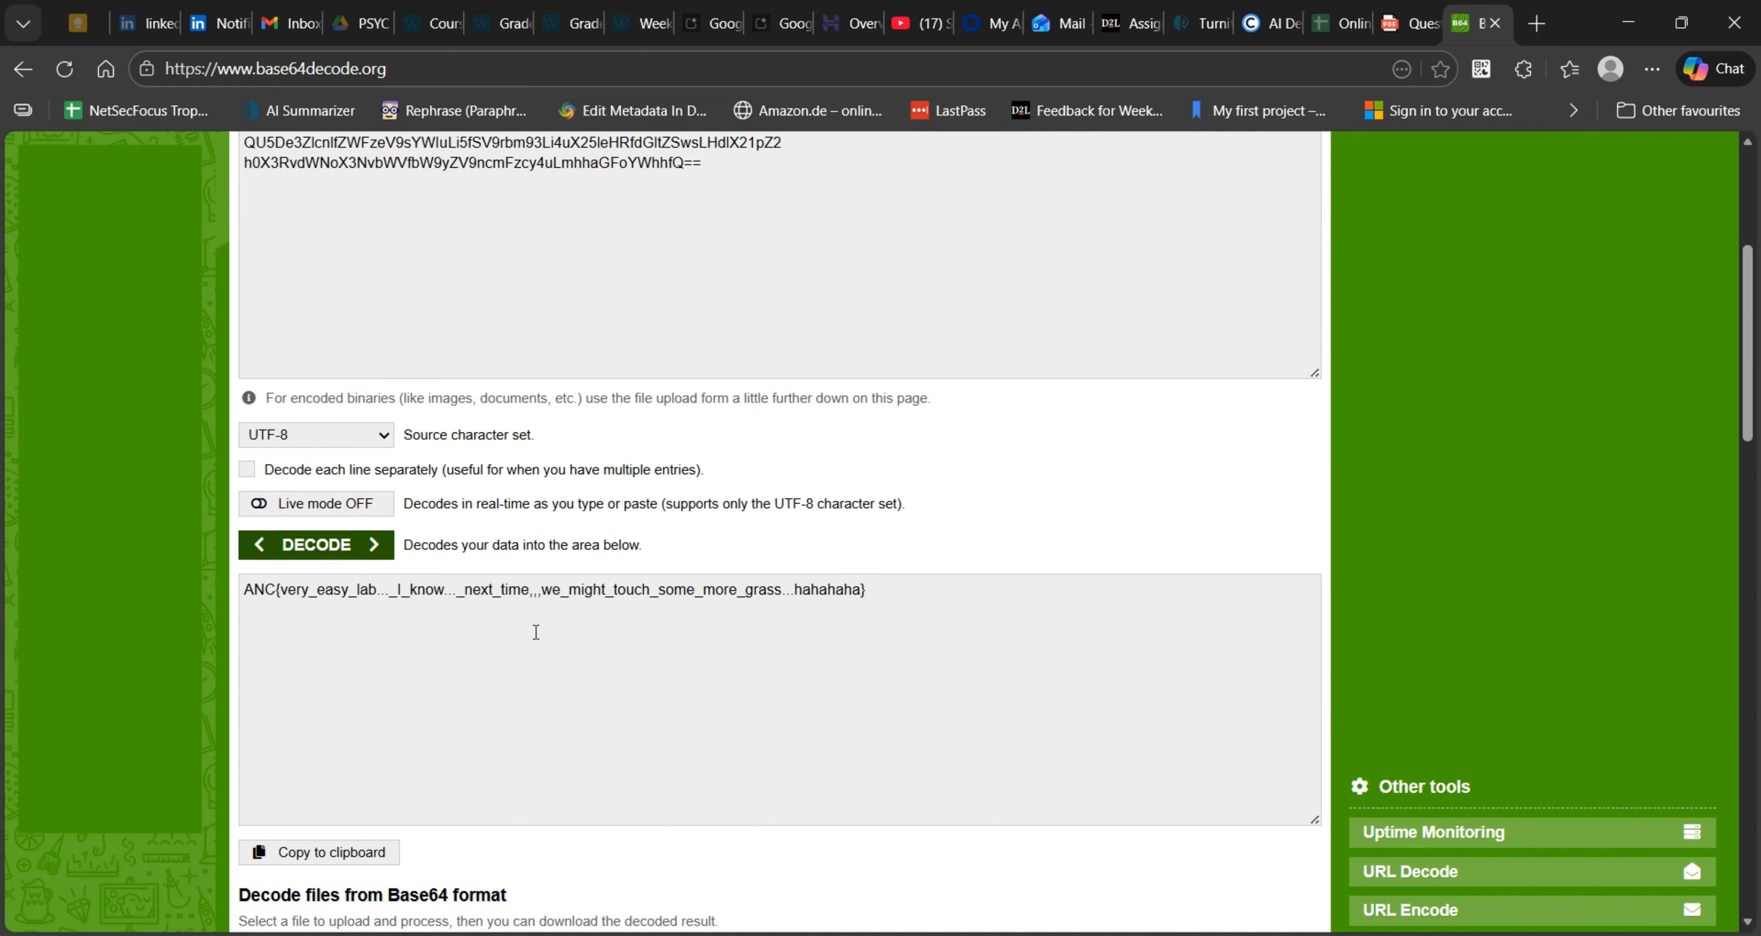
- Examine the decoded text for the full ANC{...} flag that Prompt 3.2 asks for
scroll(421, 785, down, 3)
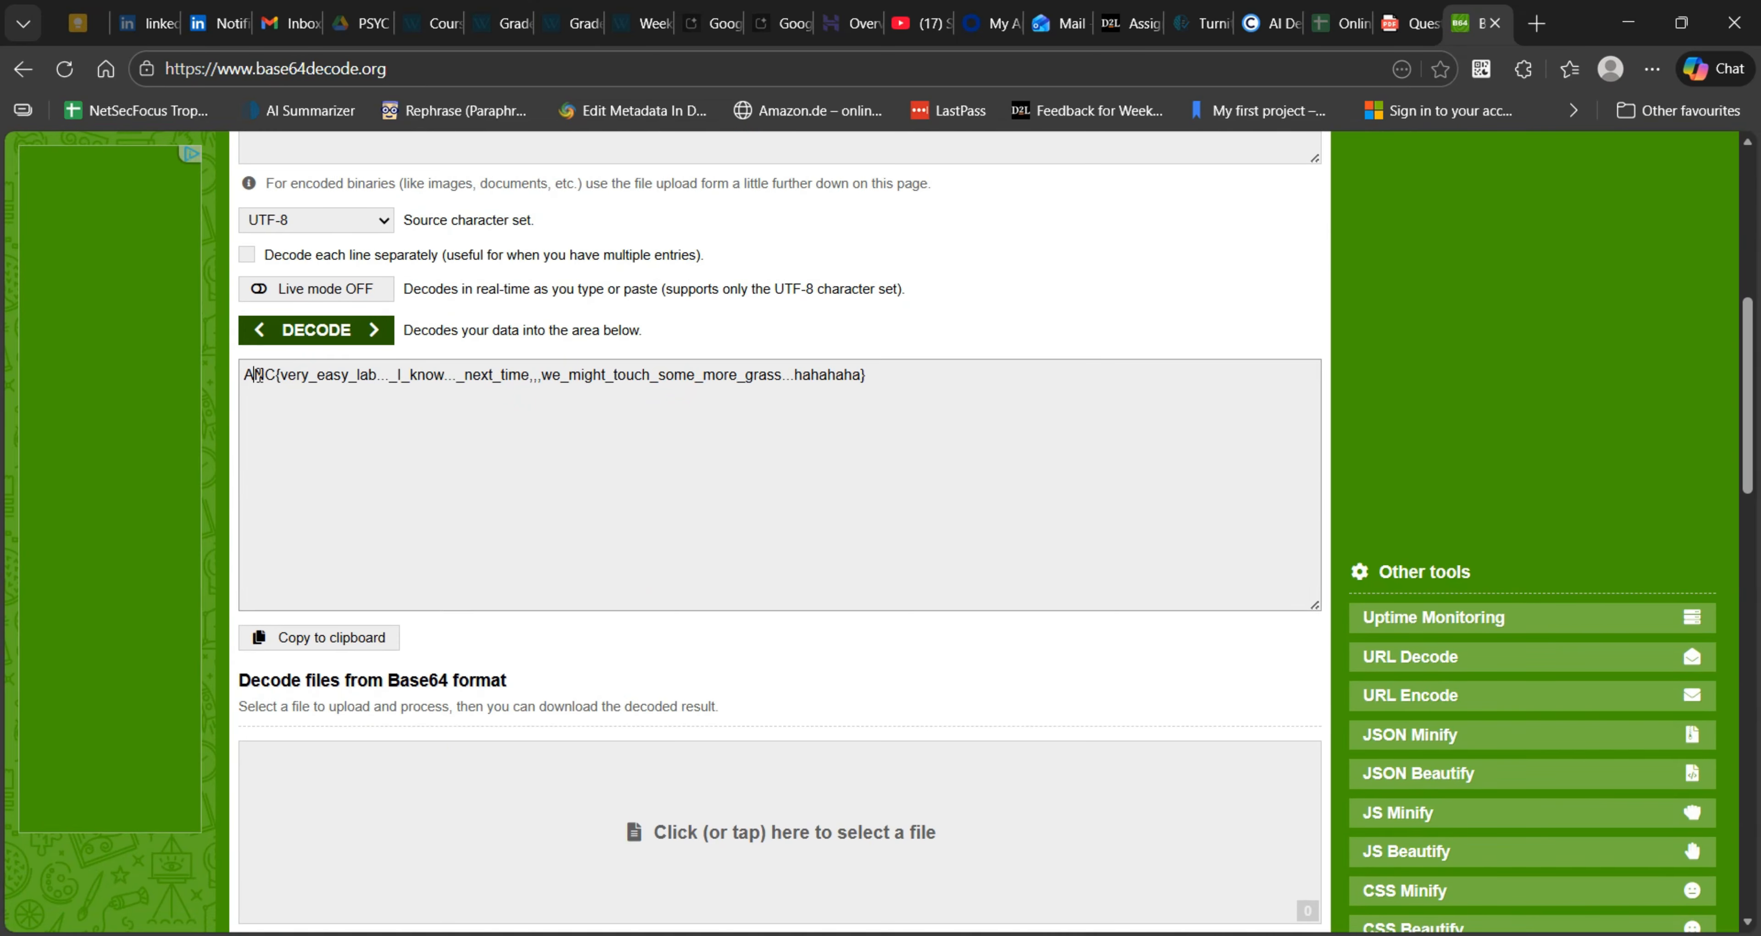
double_click(263, 374)
drag(296, 381, 784, 392)
click(970, 380)
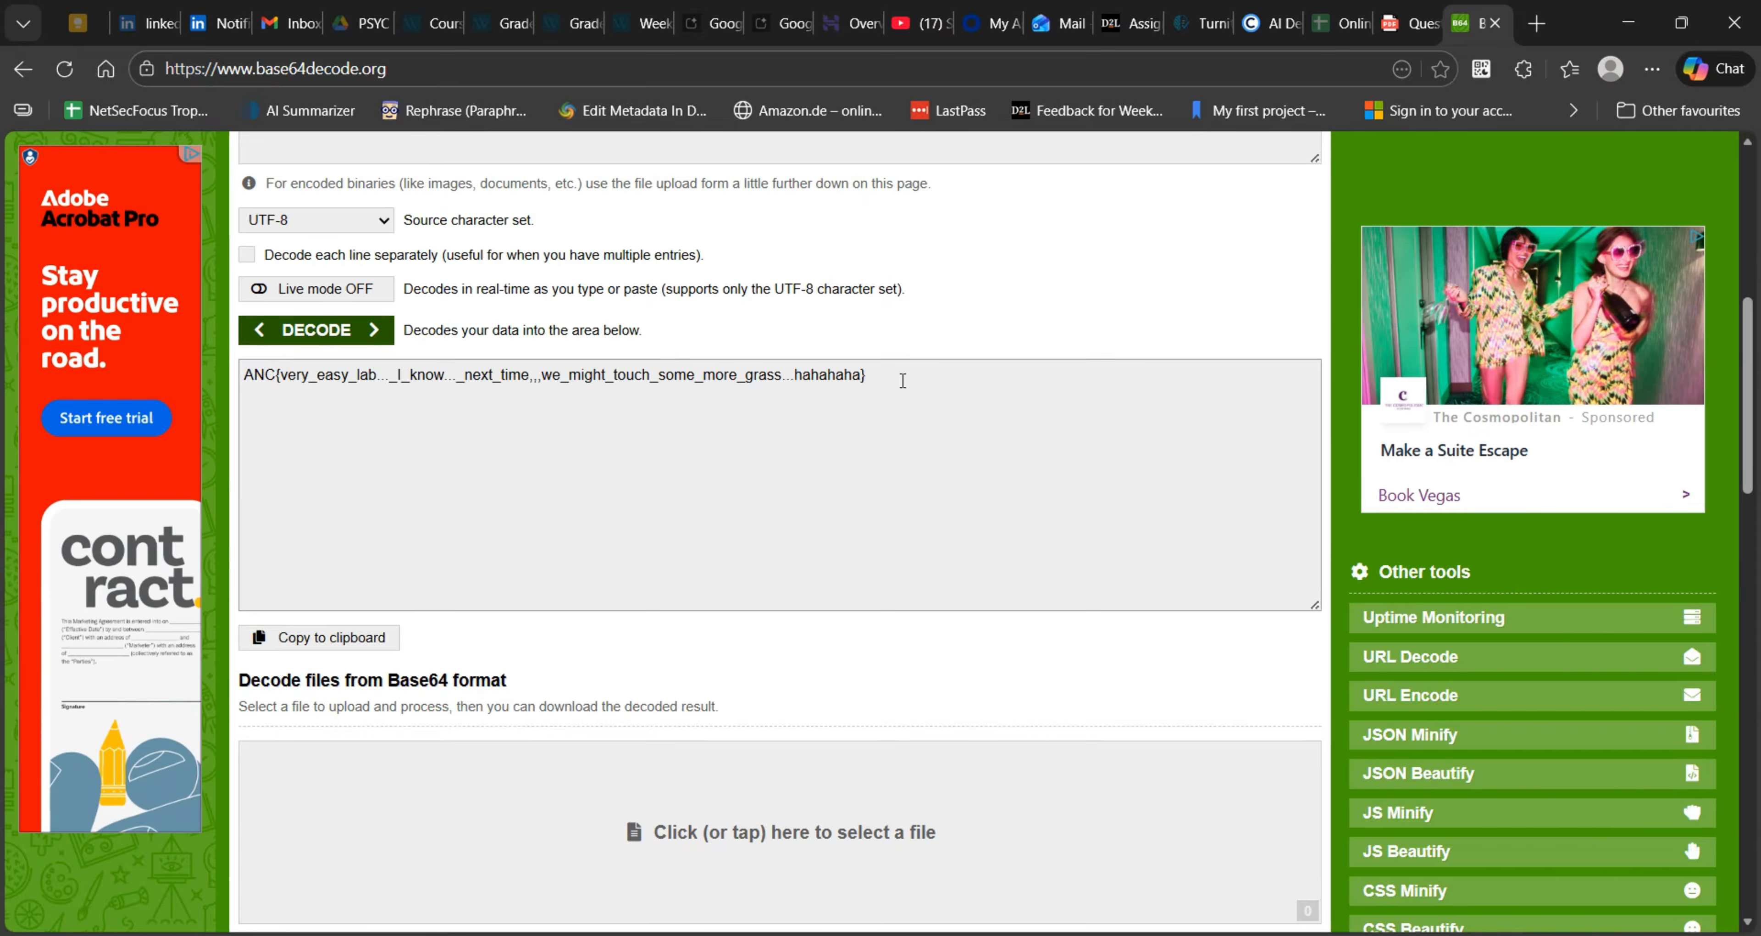
drag(900, 382, 207, 339)
click(724, 405)
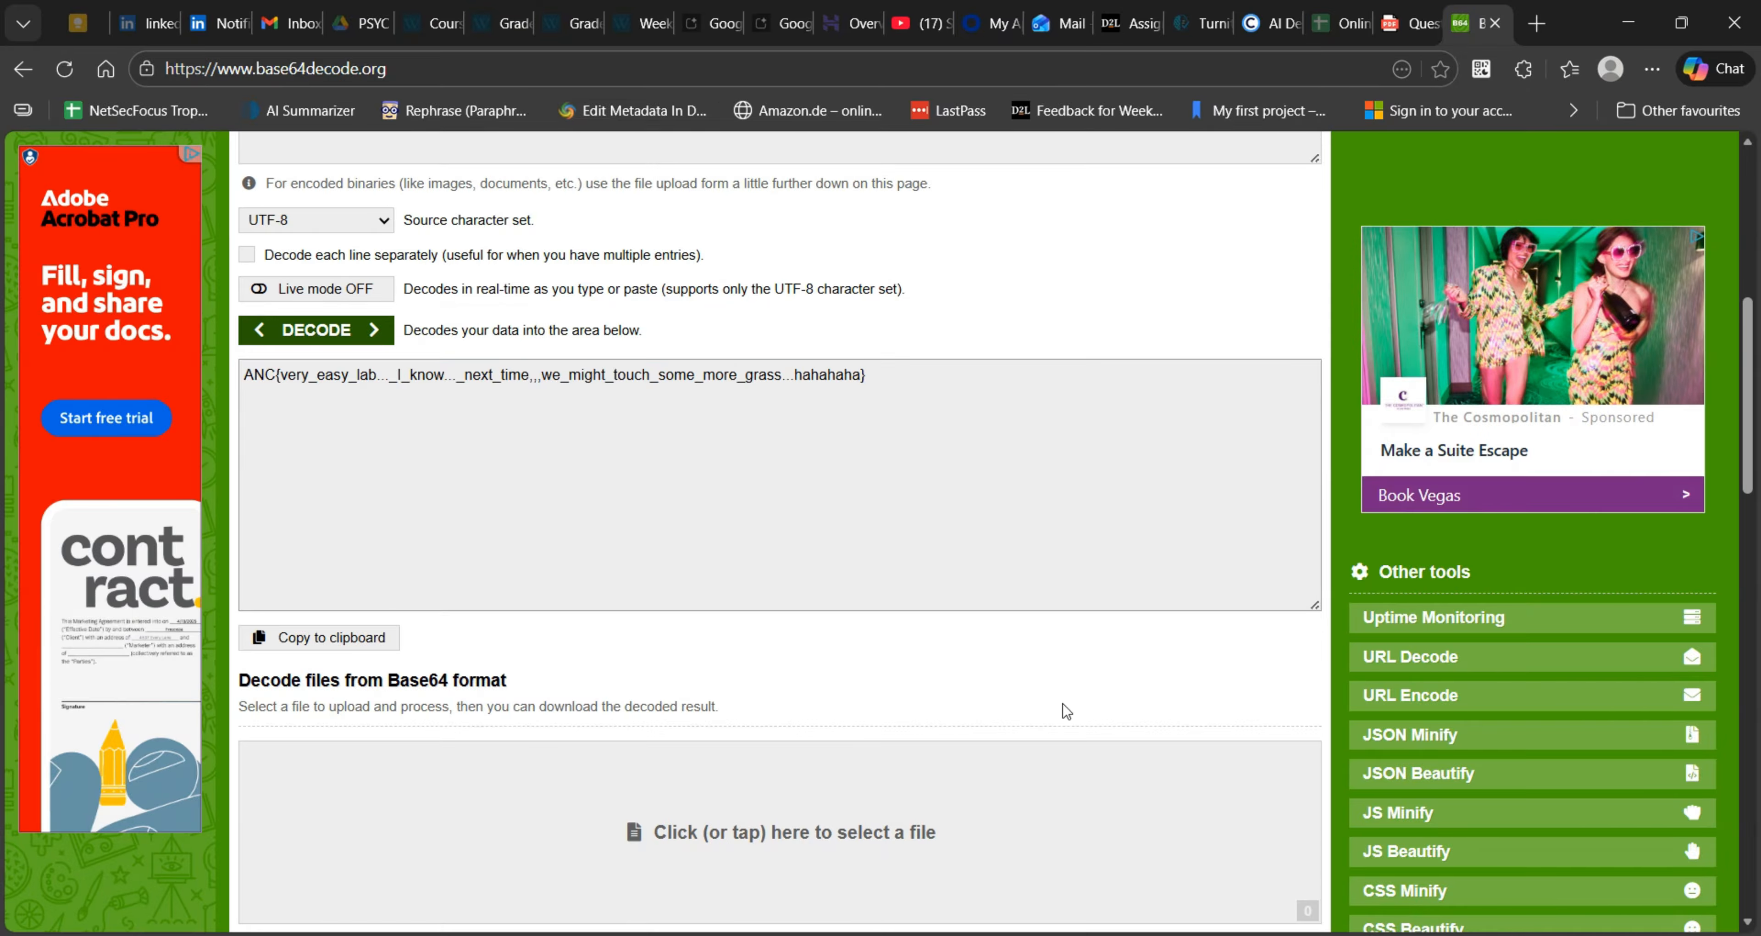
drag(872, 376, 205, 373)
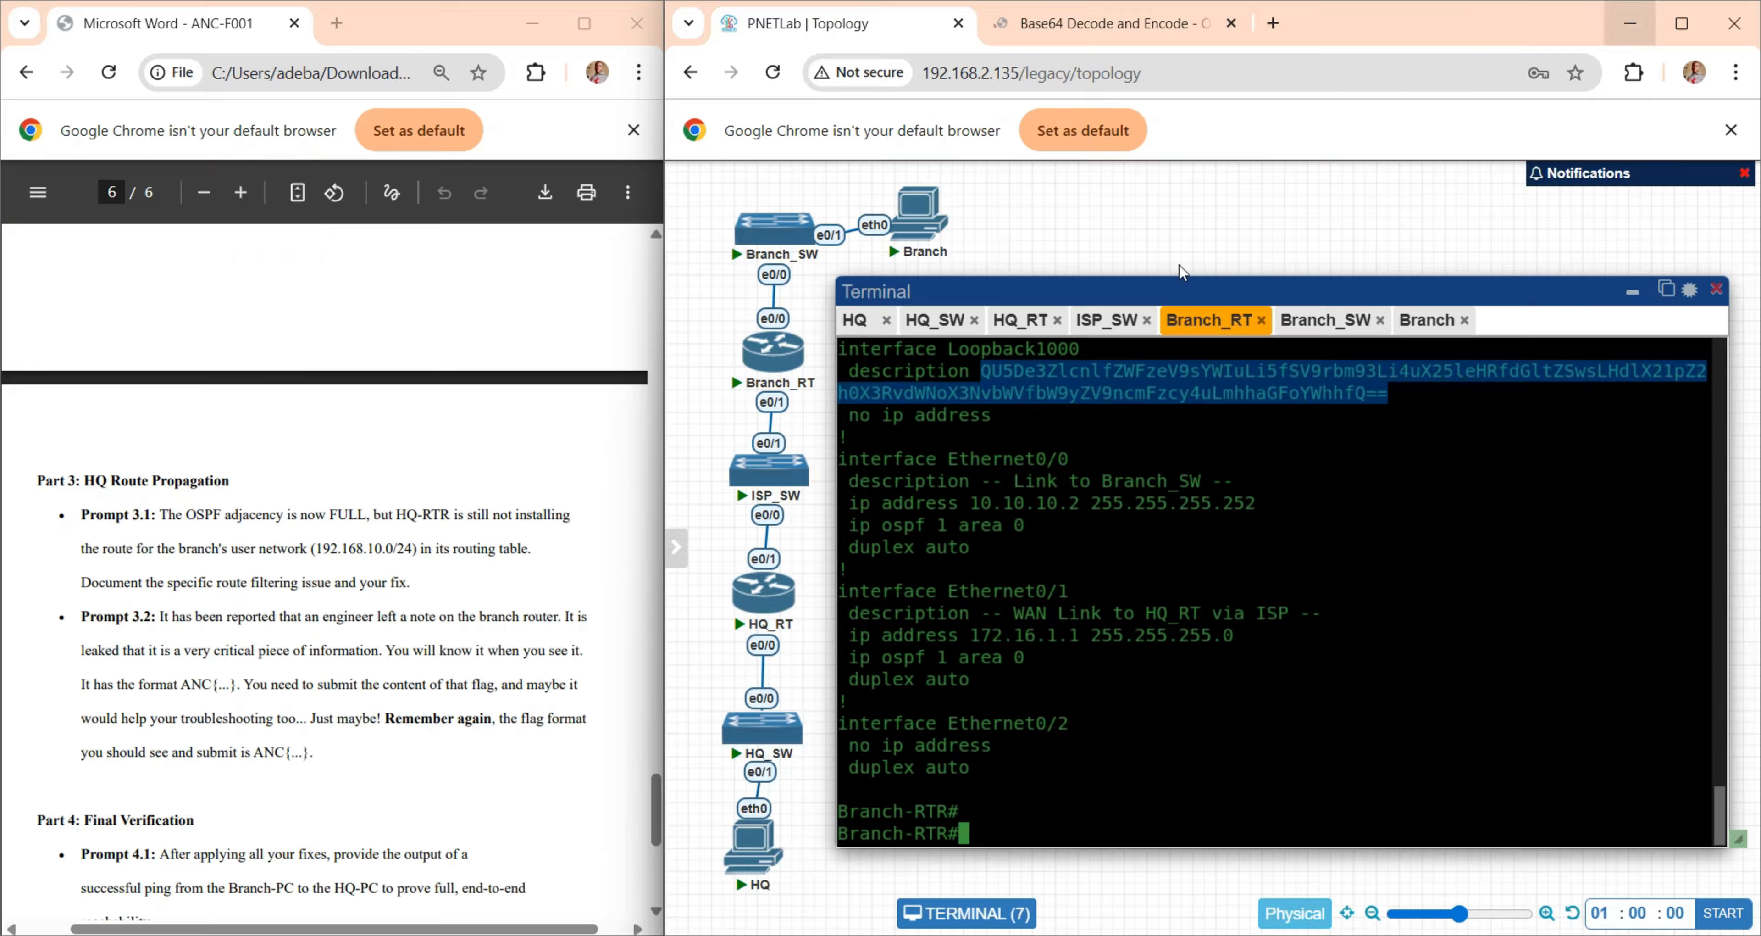
- Read Prompts 4.1 and 4.2 in the lab document and look up the HQ-PC's IP address in the setup instructions
scroll(269, 716, down, 5)
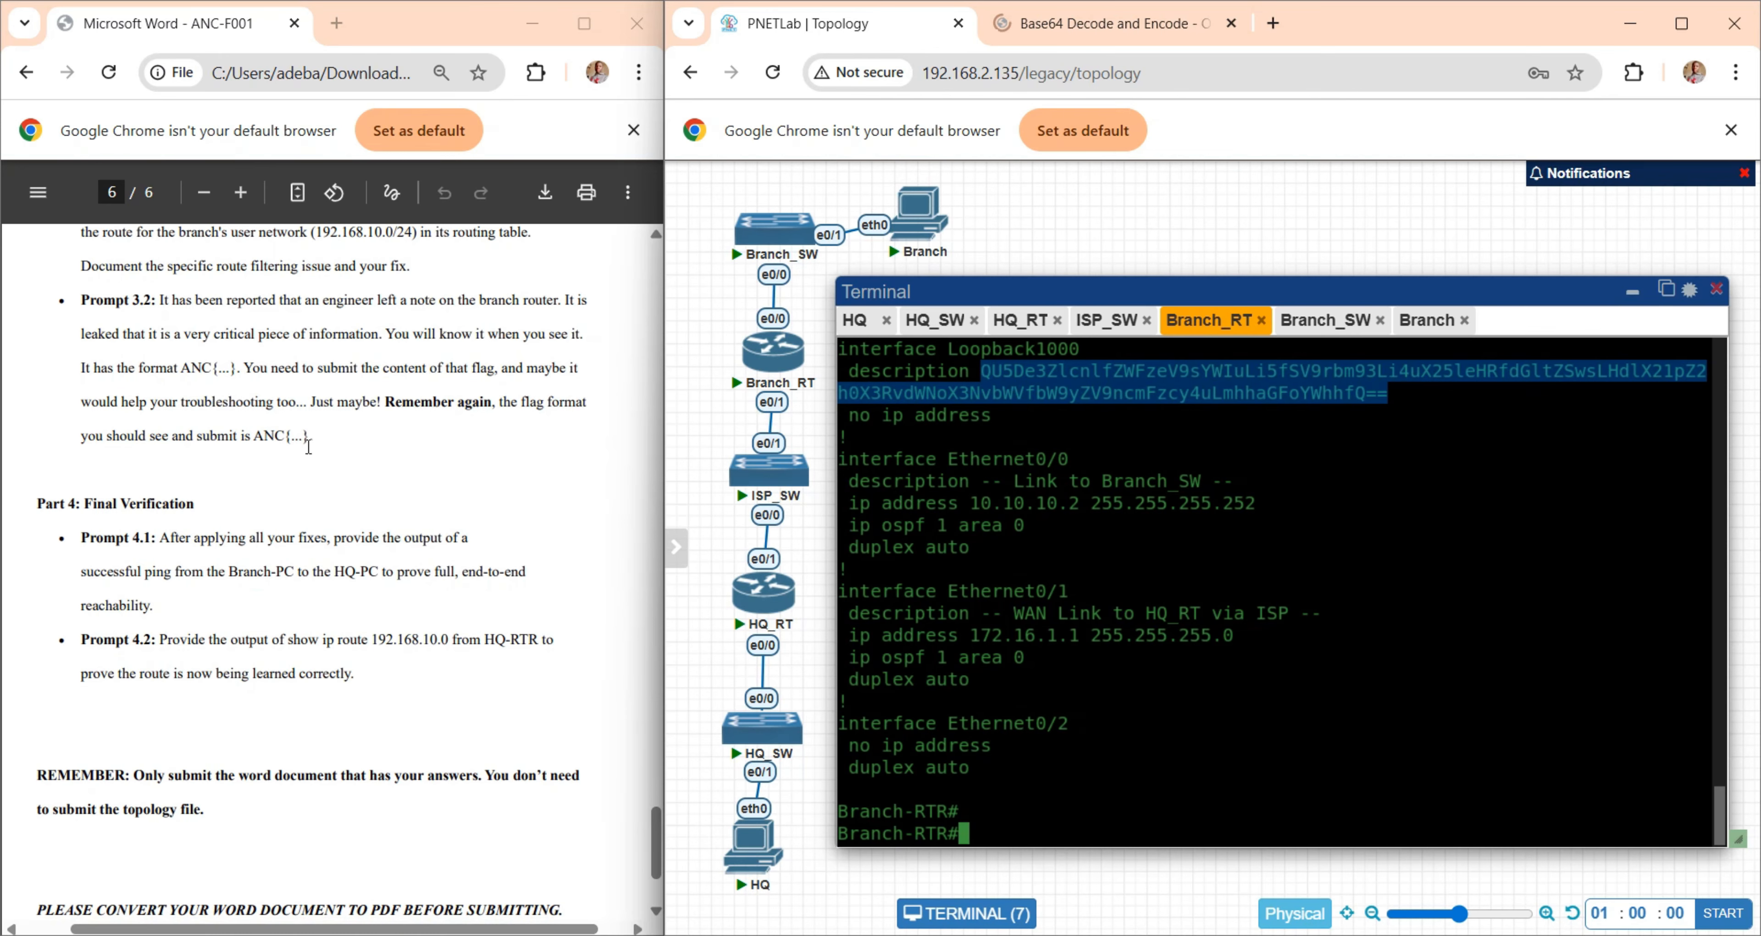
scroll(298, 547, down, 1)
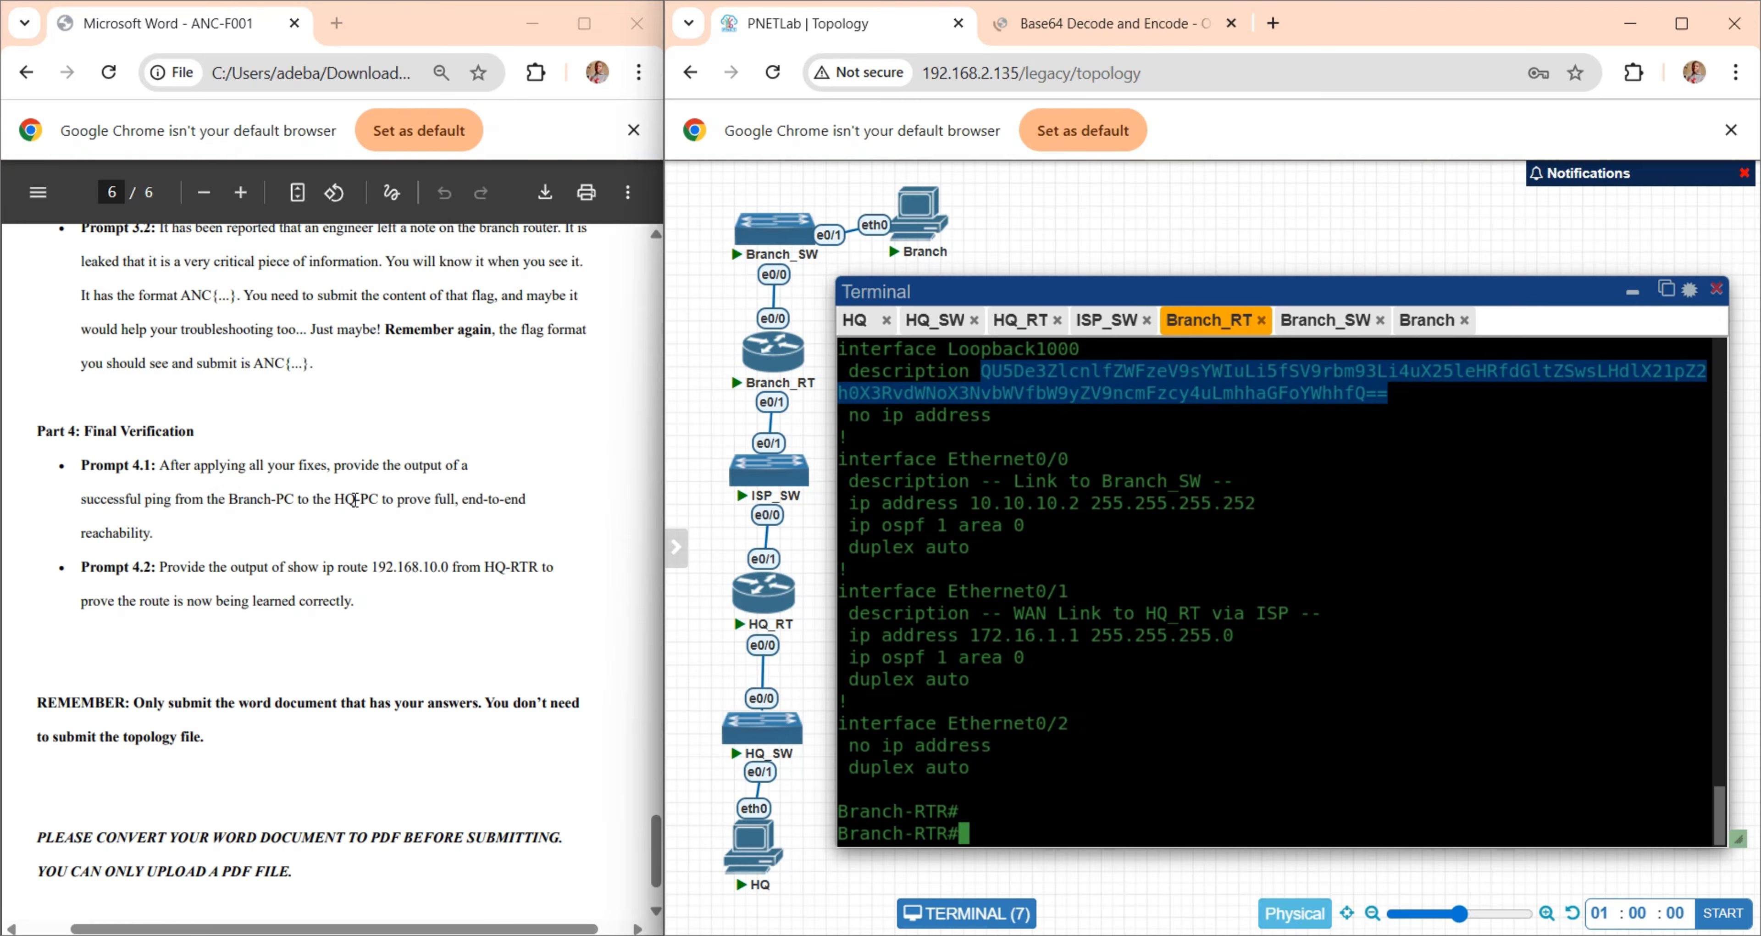
mouse_move(752, 849)
scroll(456, 535, up, 20)
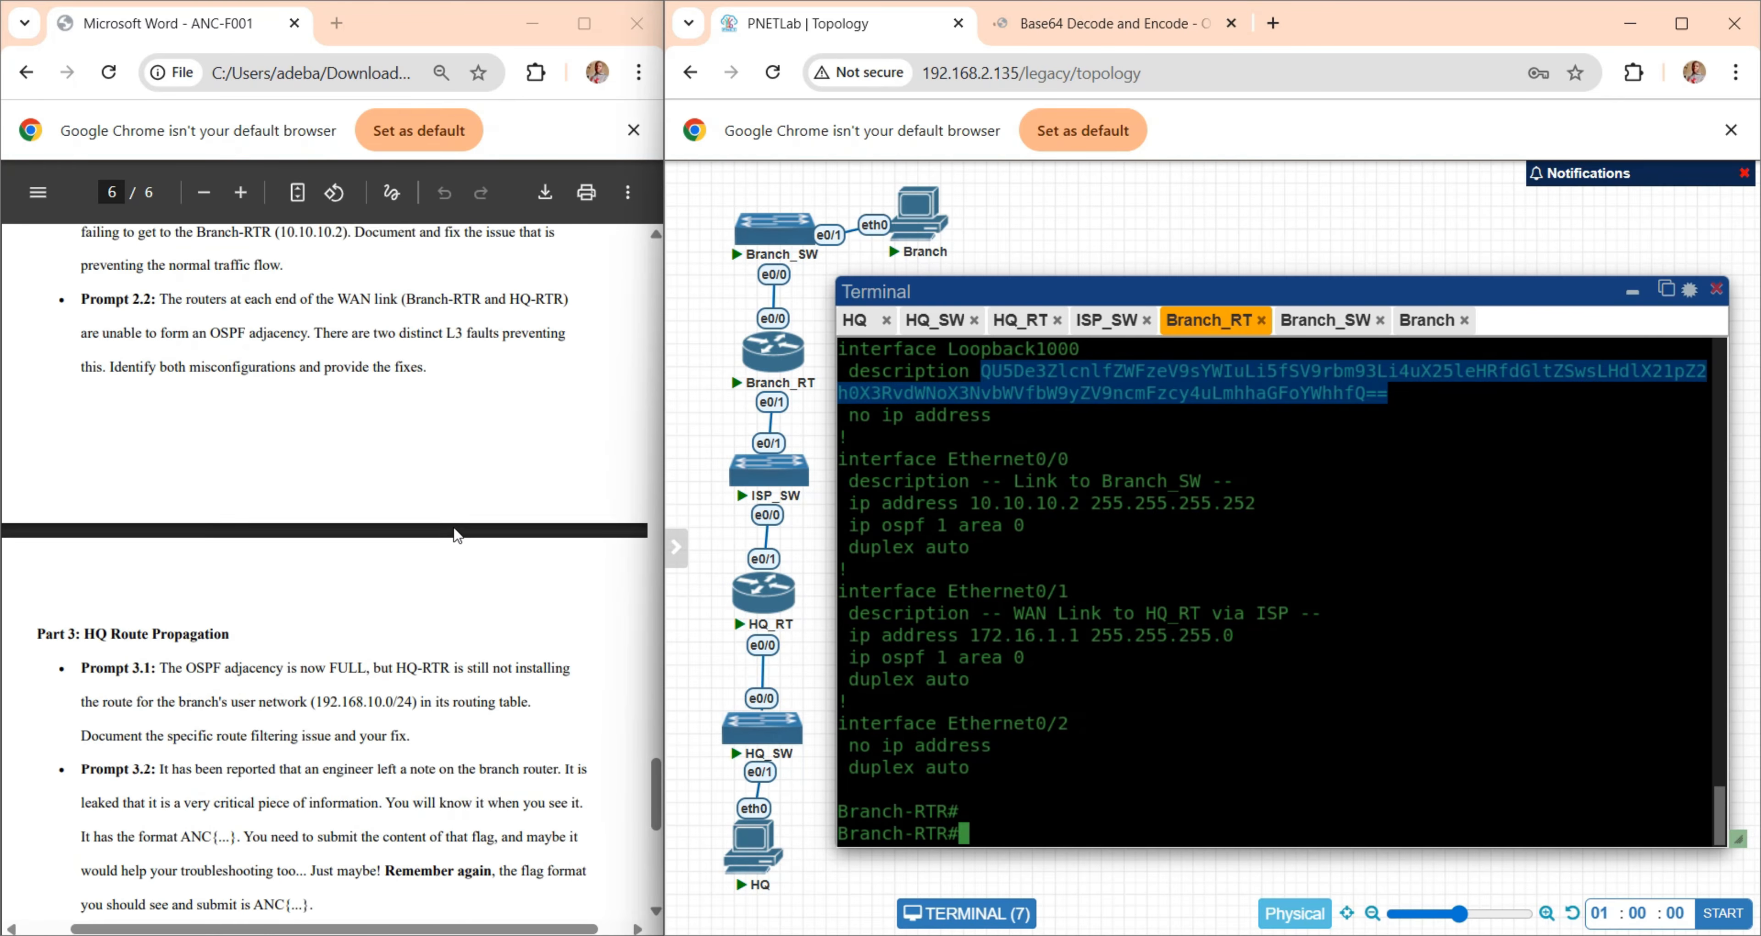
click(226, 732)
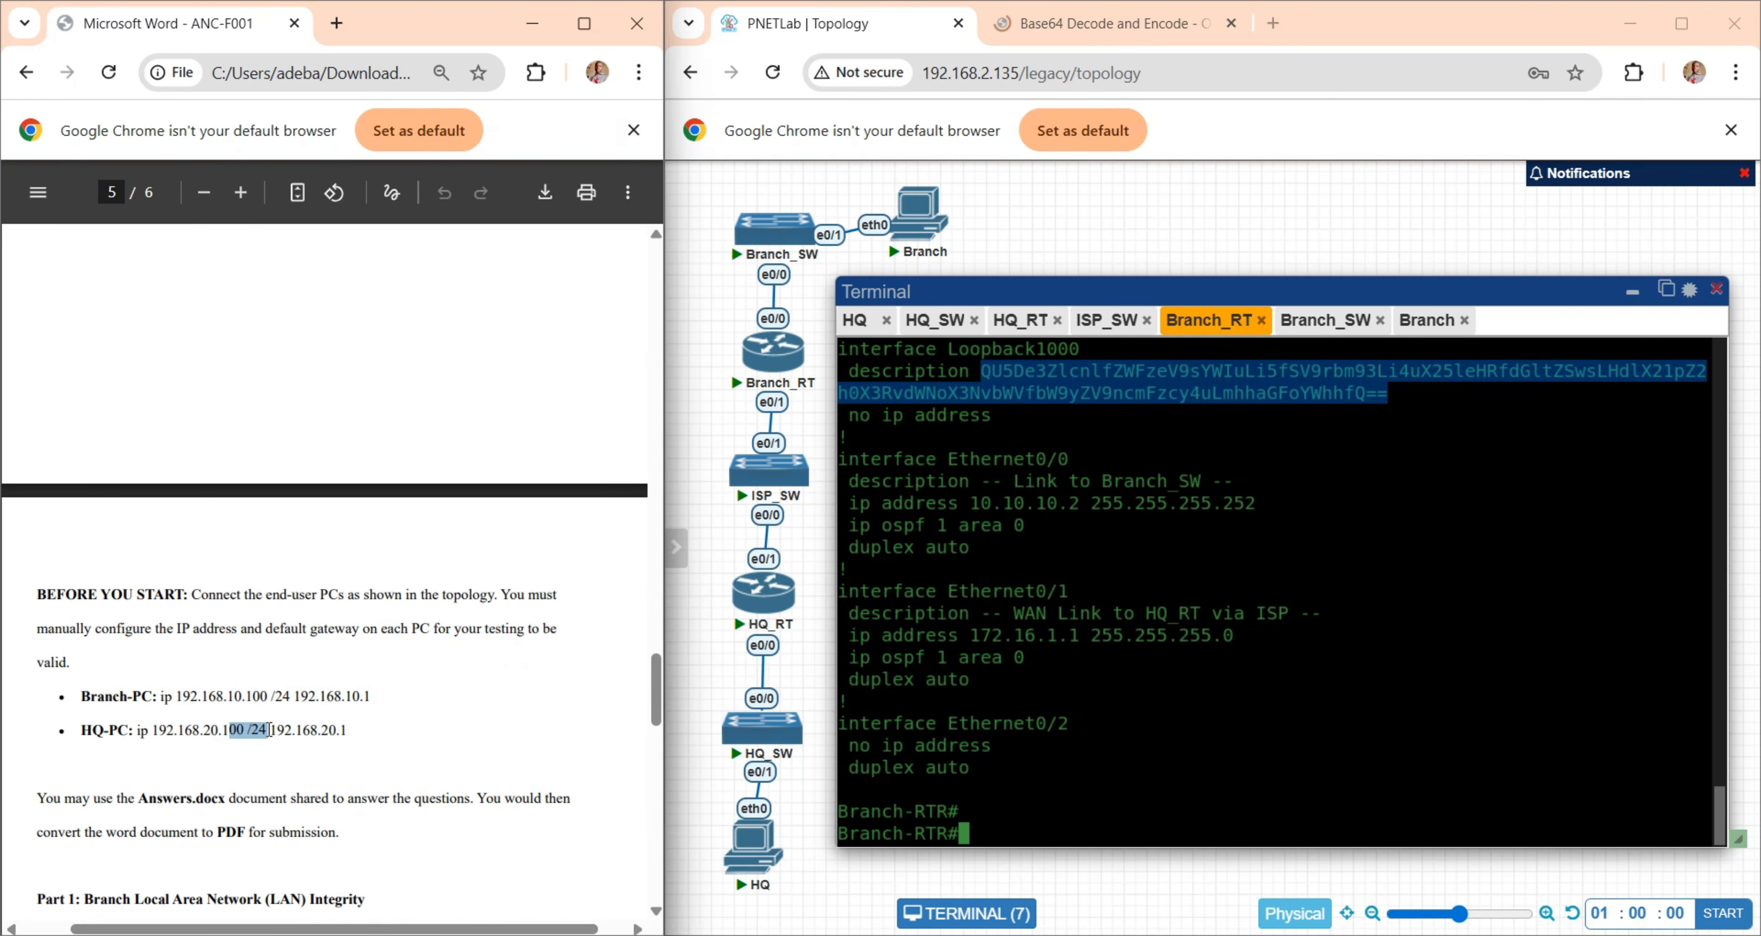
scroll(269, 731, down, 5)
scroll(269, 730, down, 5)
- Ping the HQ-PC at 192.168.20.100 from the Branch PC's terminal
click(922, 226)
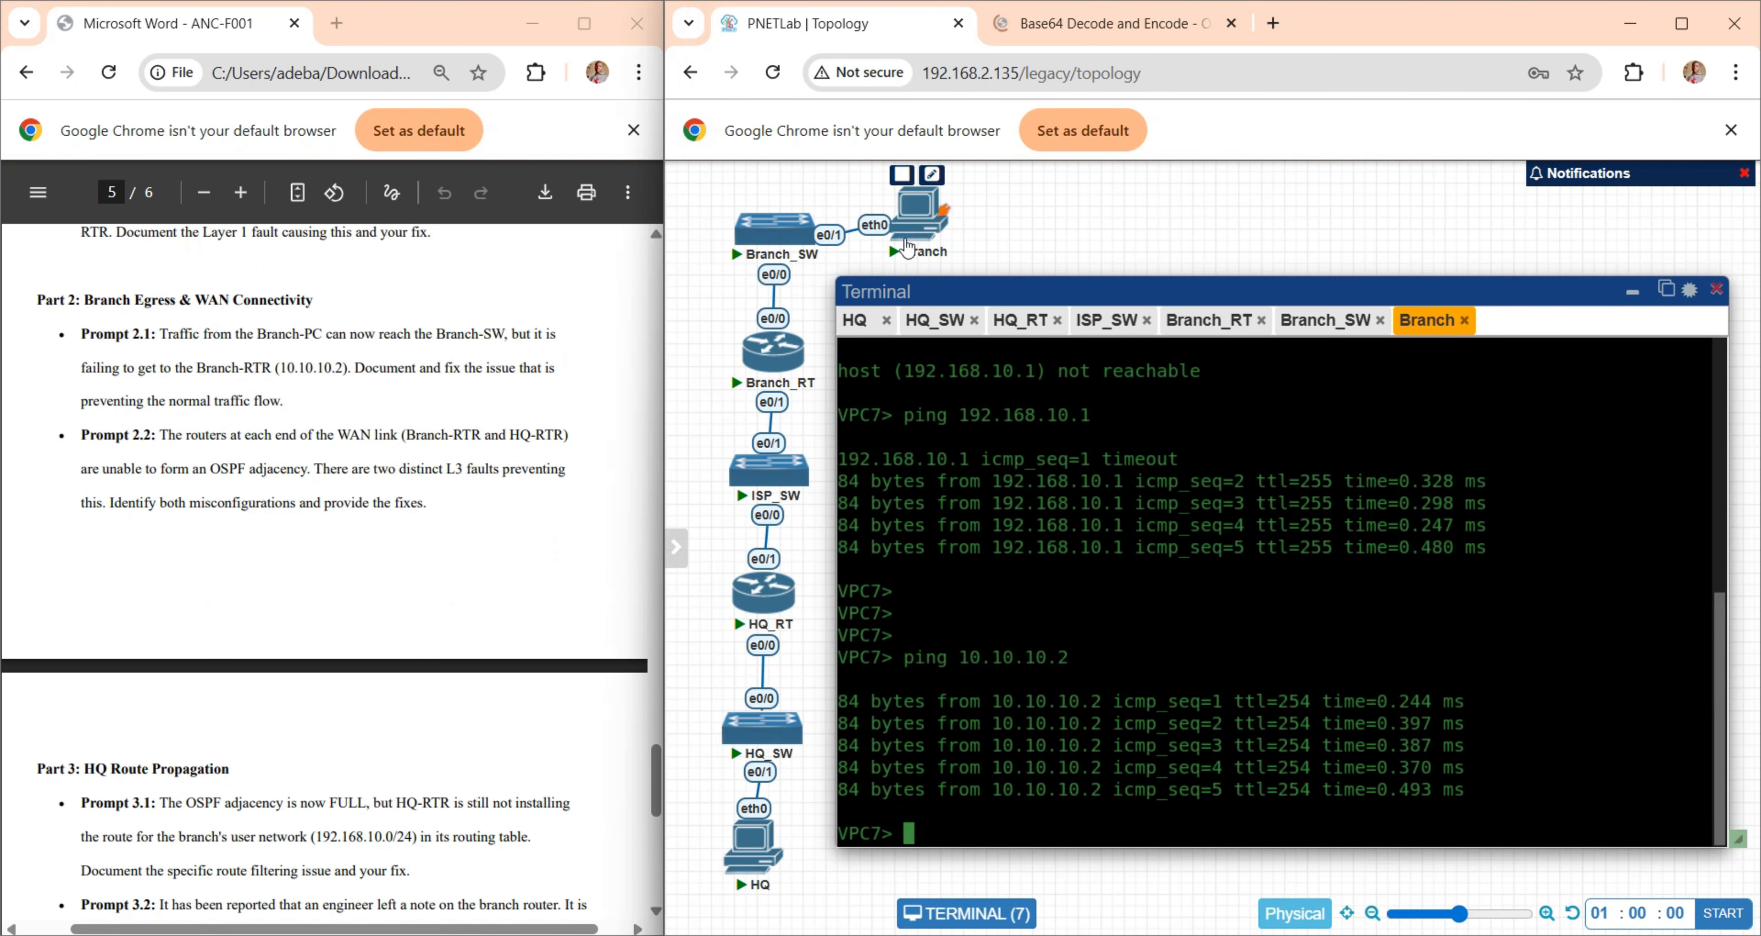
text(ping )
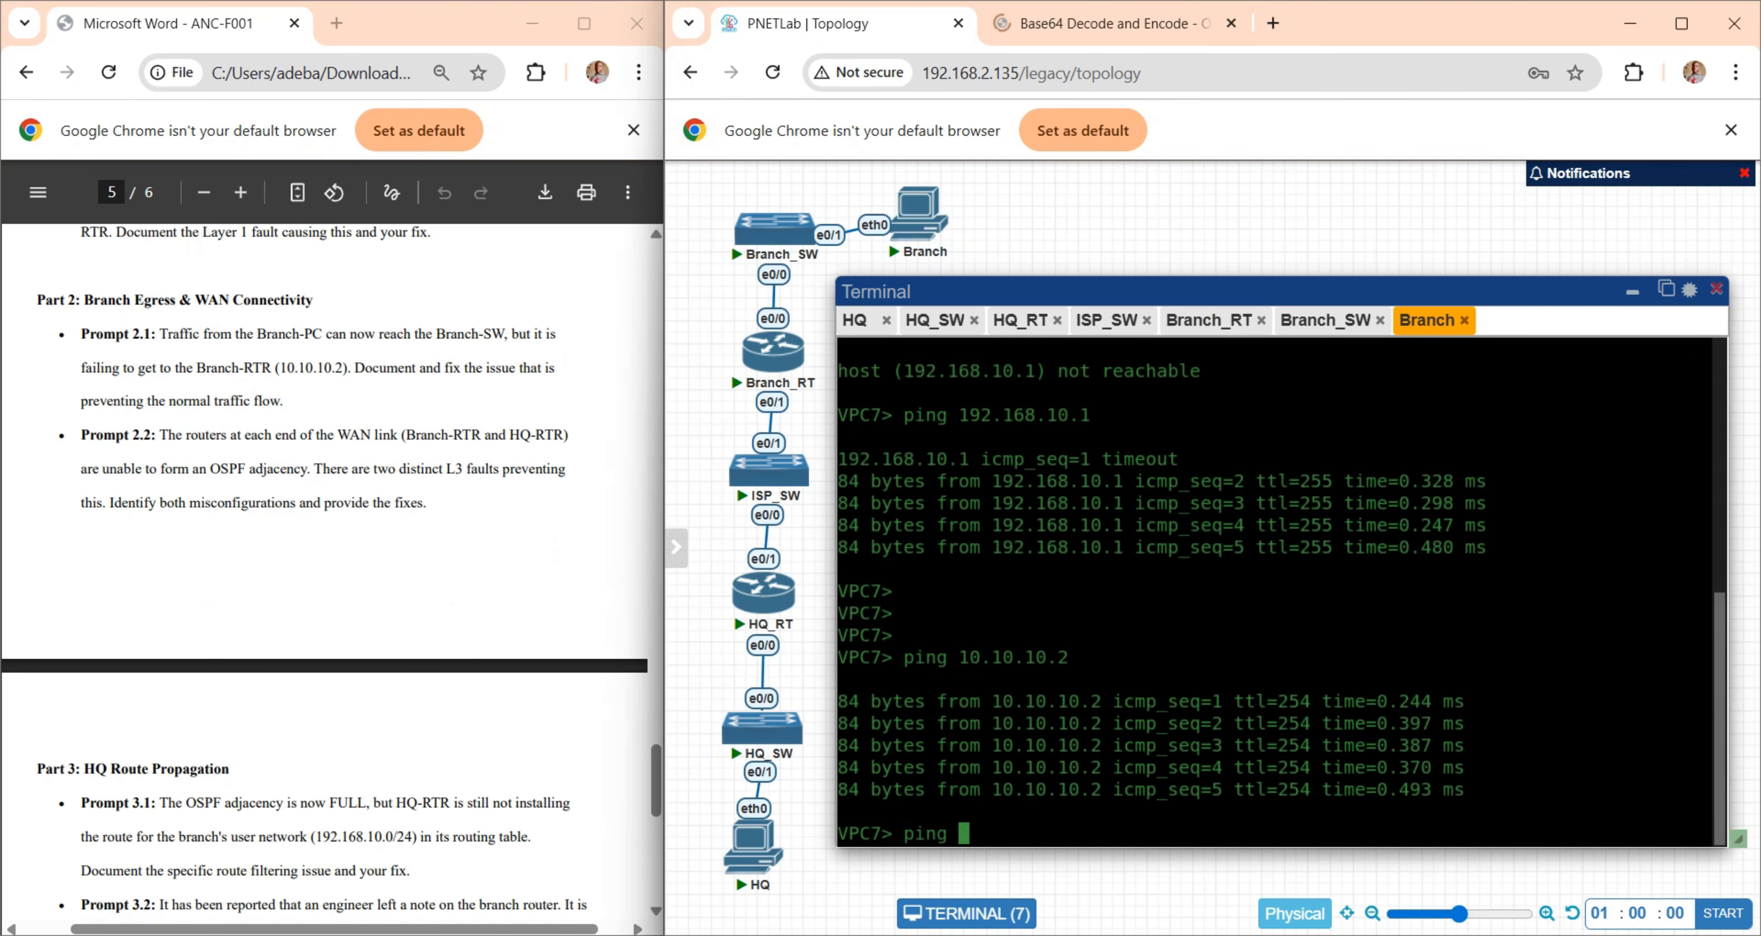
text(192.168.20.100)
key(Return)
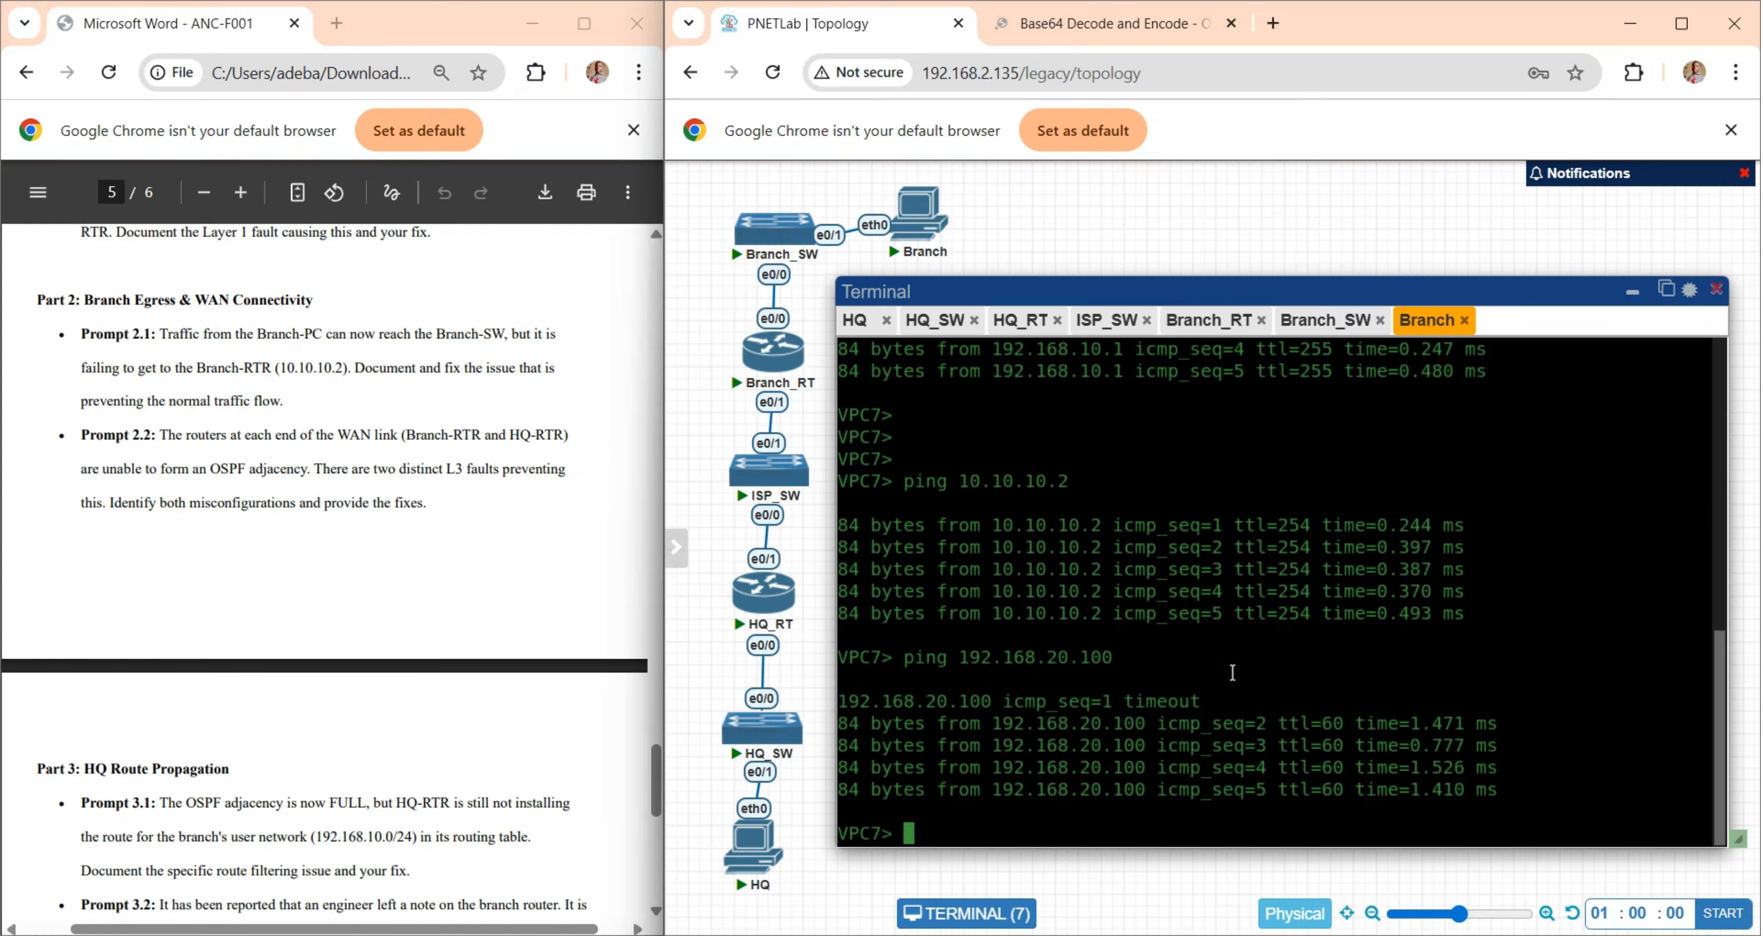
- Capture the 192.168.20.100 ping output as a screenshot and paste it into the Answers Word document below the Prompt 1.1 remediation commands, followed by a new line
key(super+shift+s)
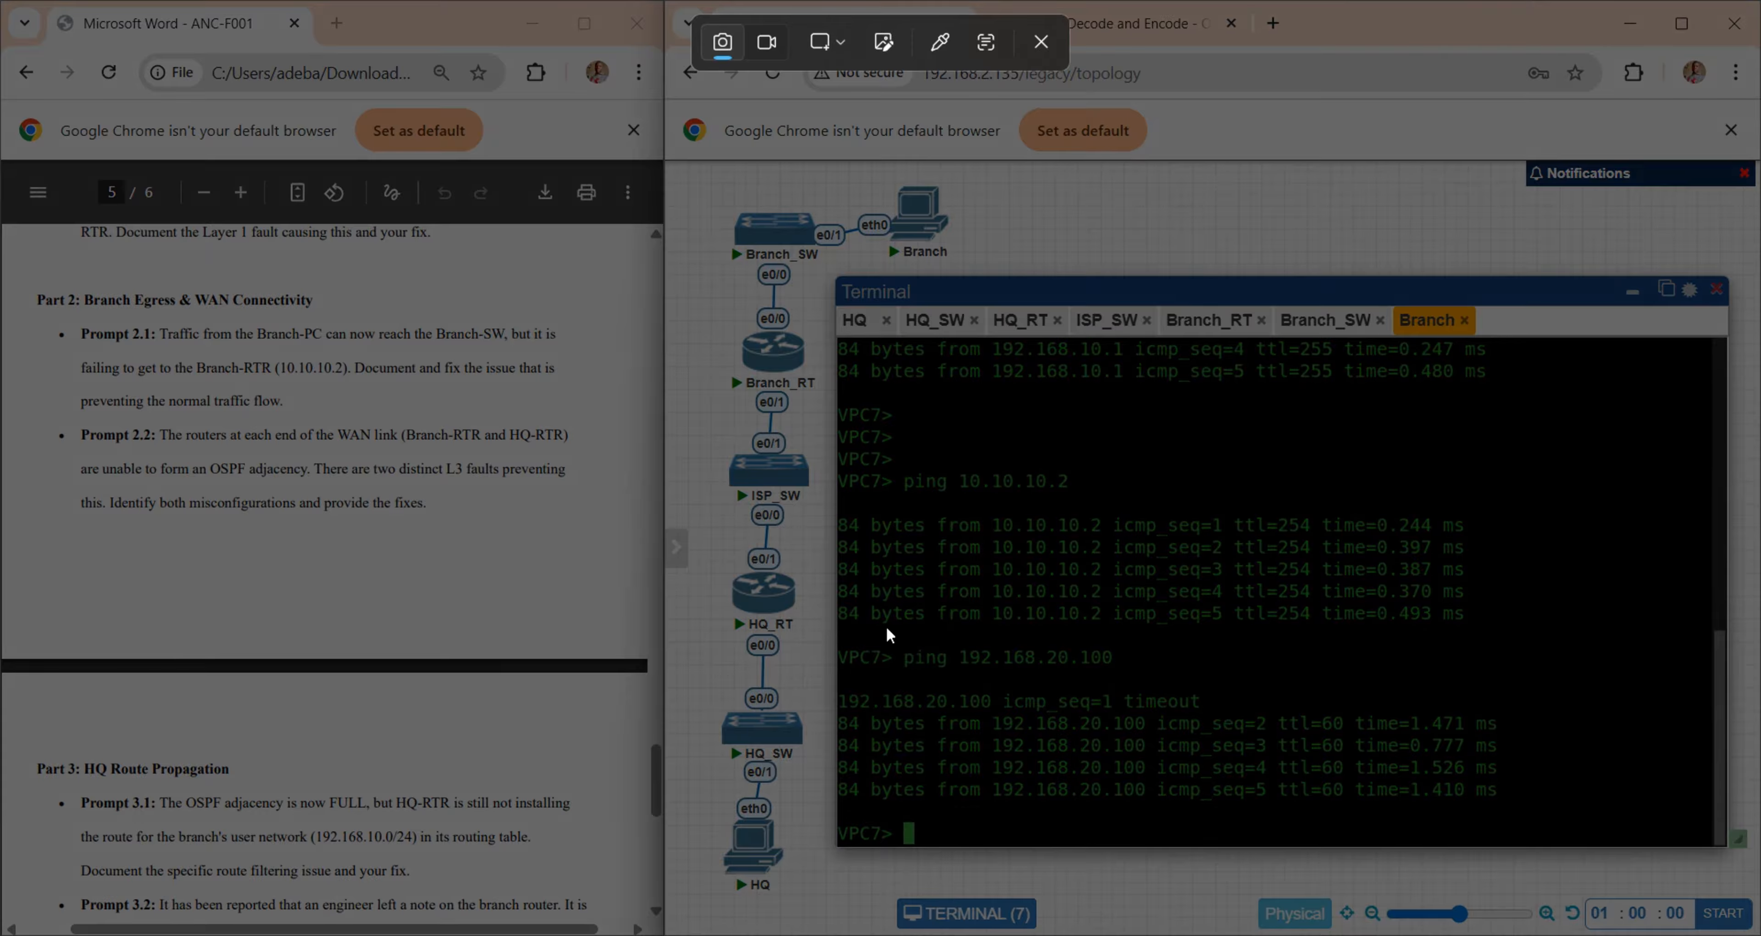
drag(830, 628, 1567, 856)
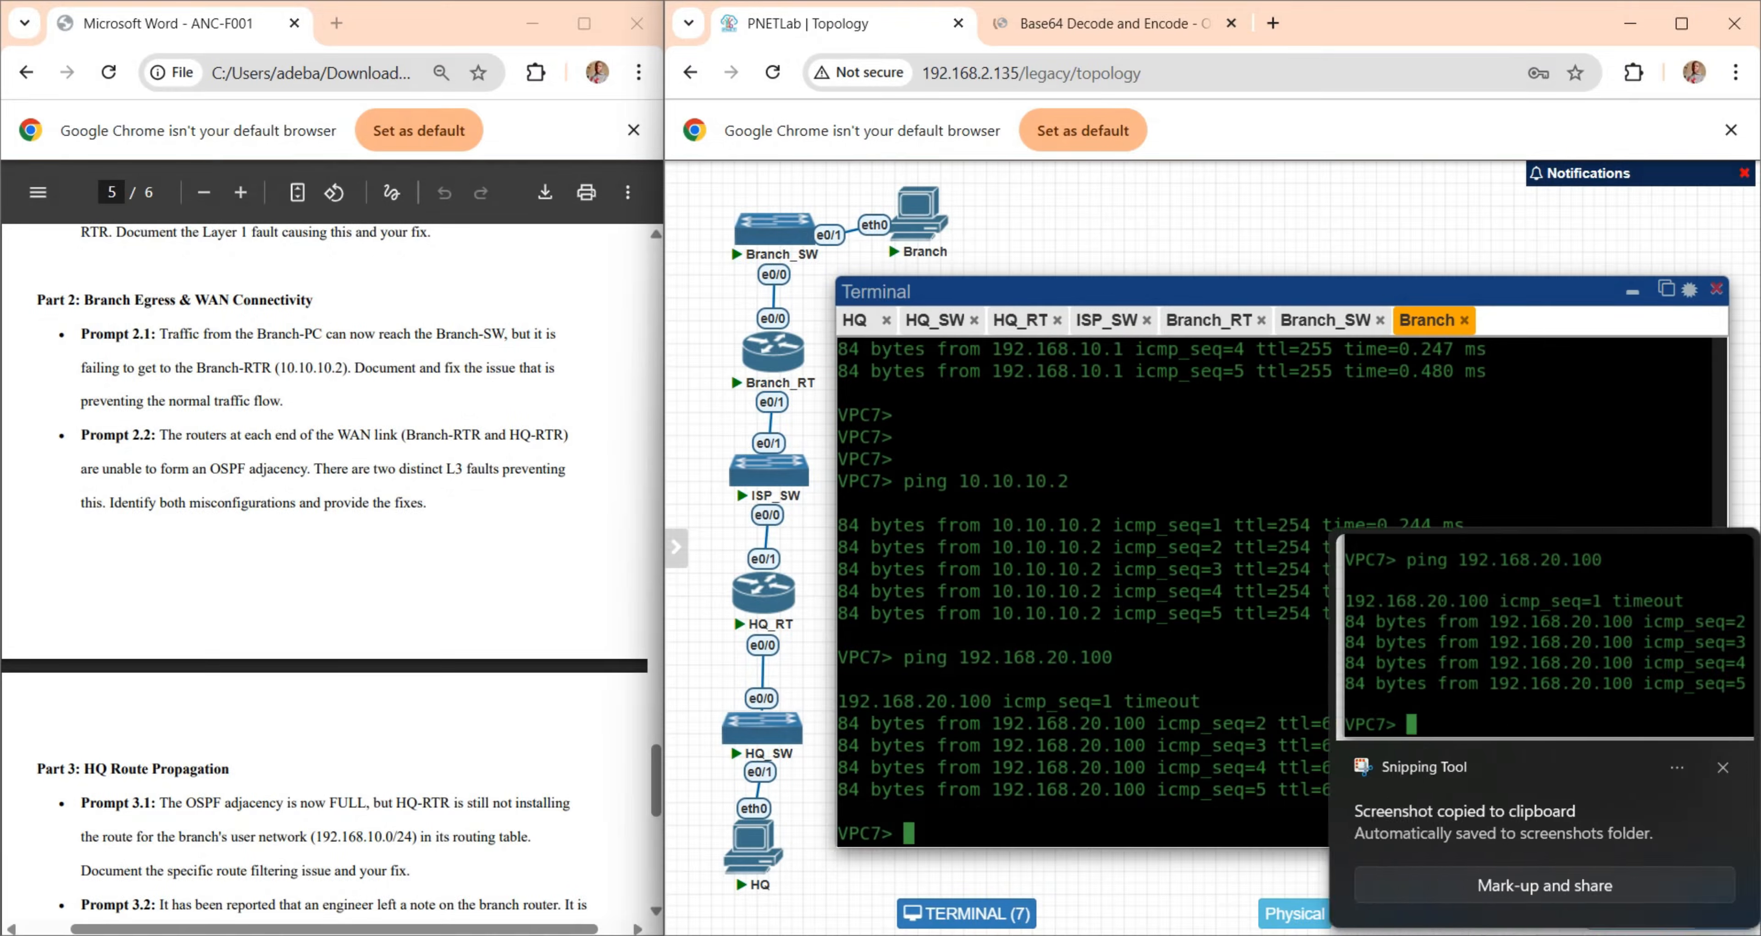
click(1318, 883)
click(637, 791)
key(ctrl+v)
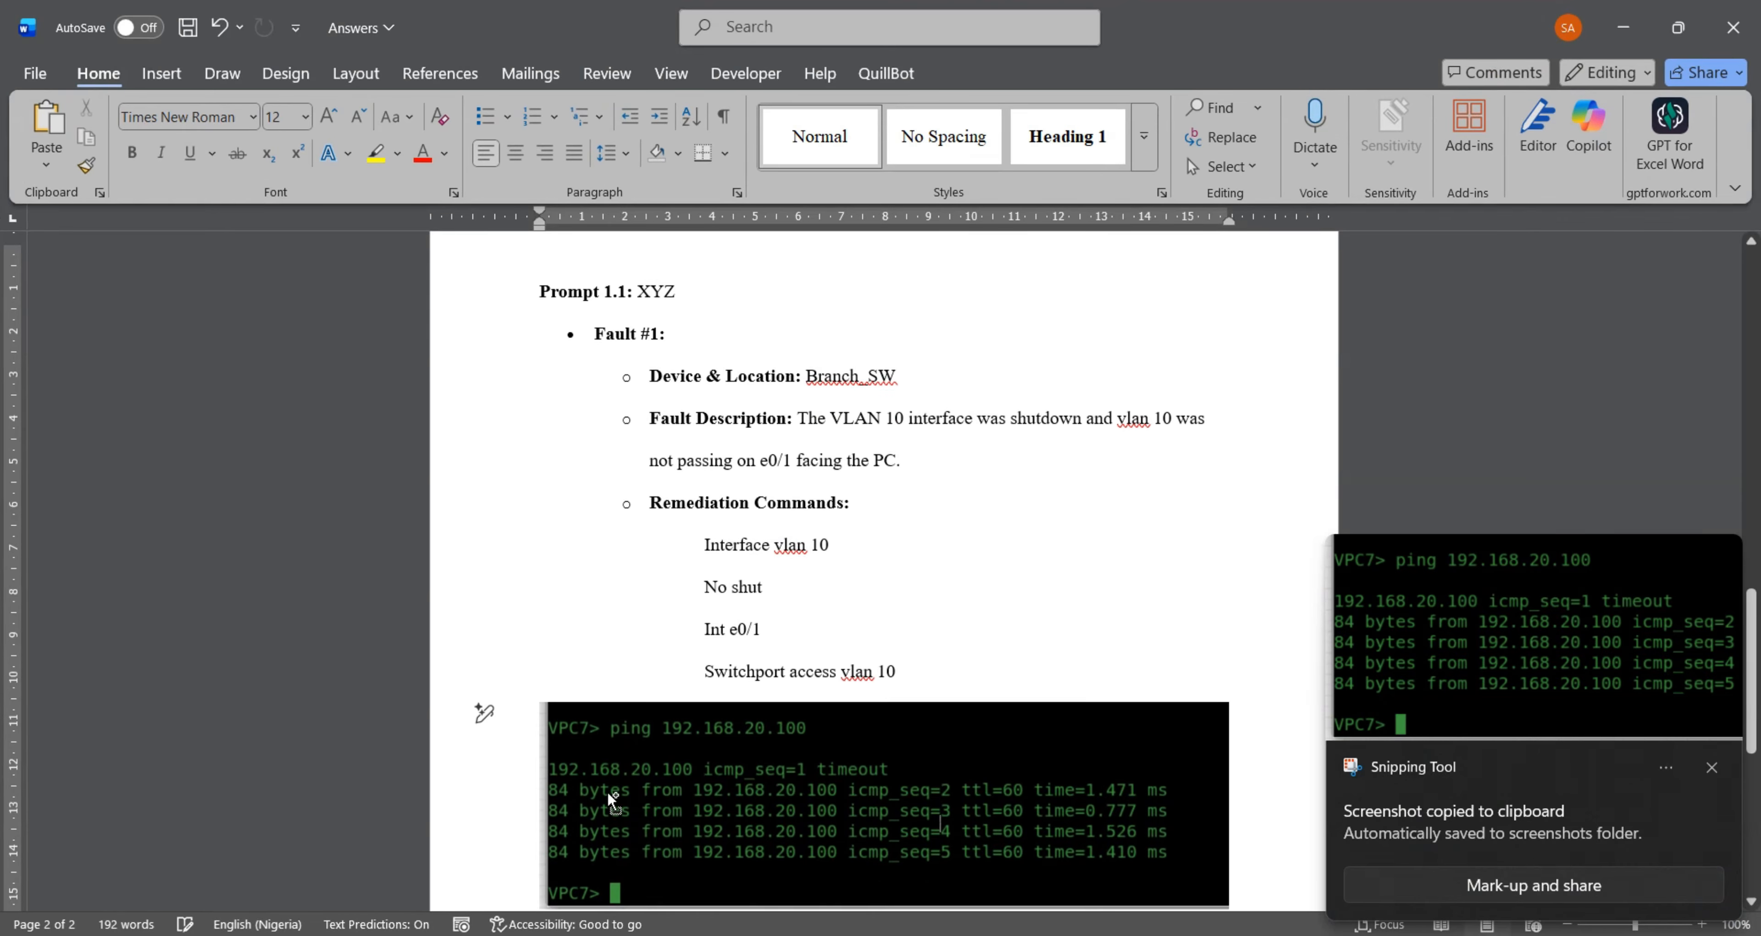
key(Return)
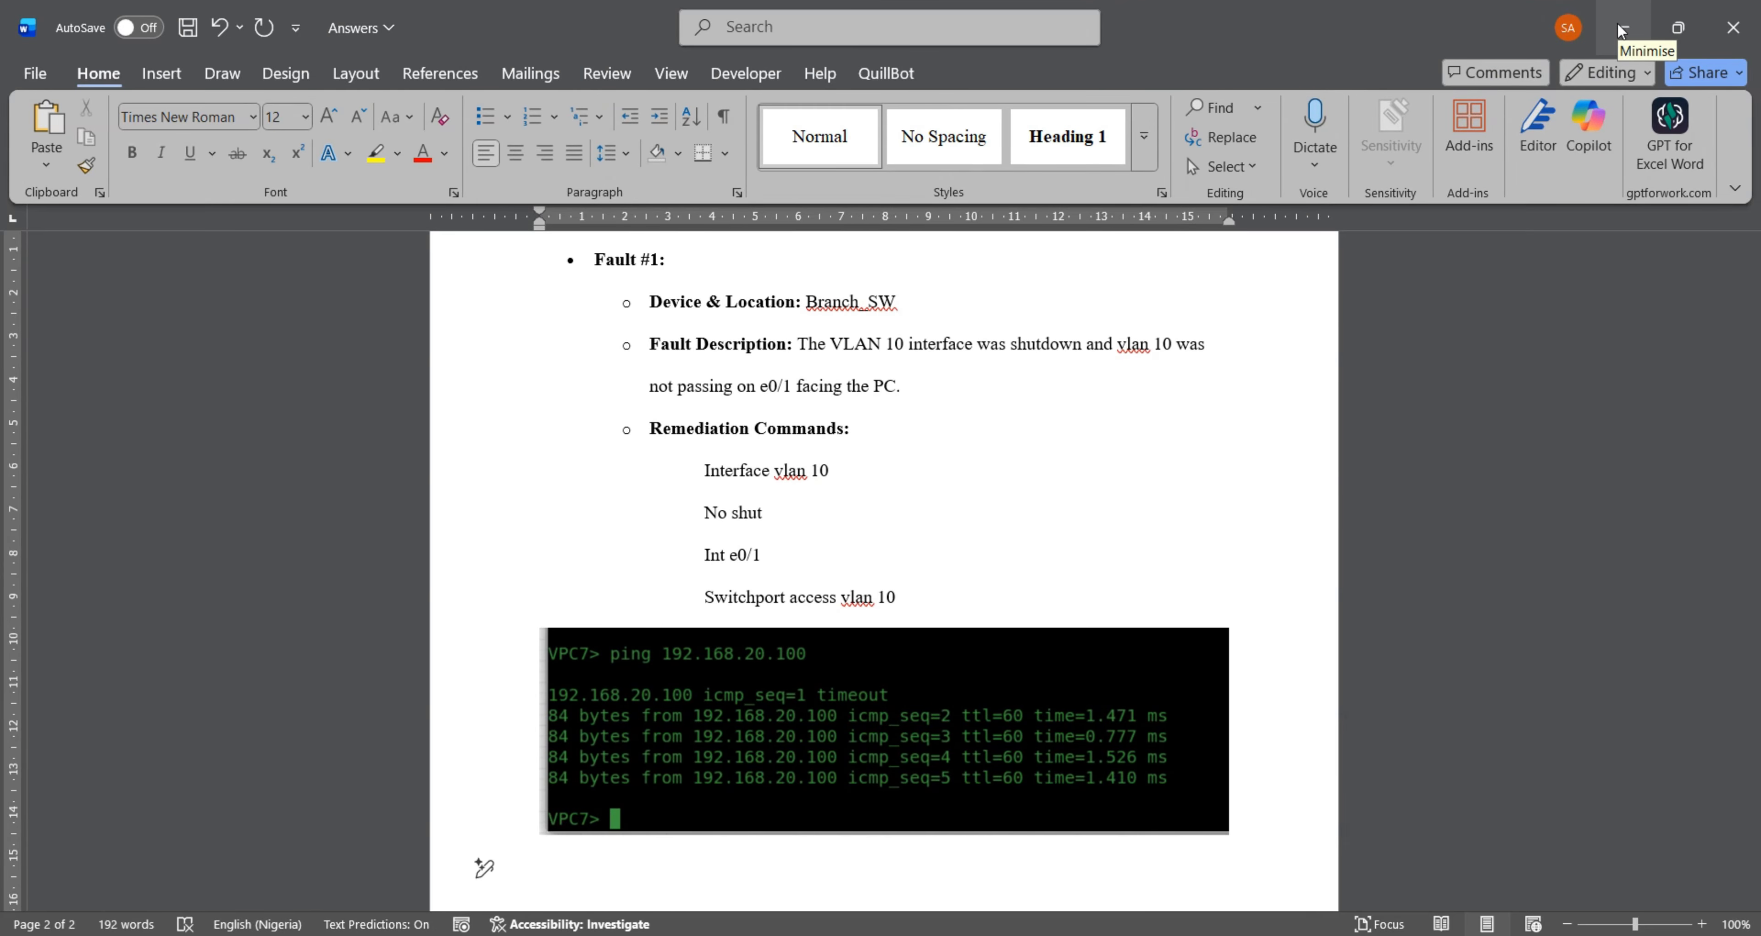
- Compare the TTL values in the Branch PC's ping replies from 10.10.10.2 and 192.168.20.100 against the devices along the topology path
click(1621, 29)
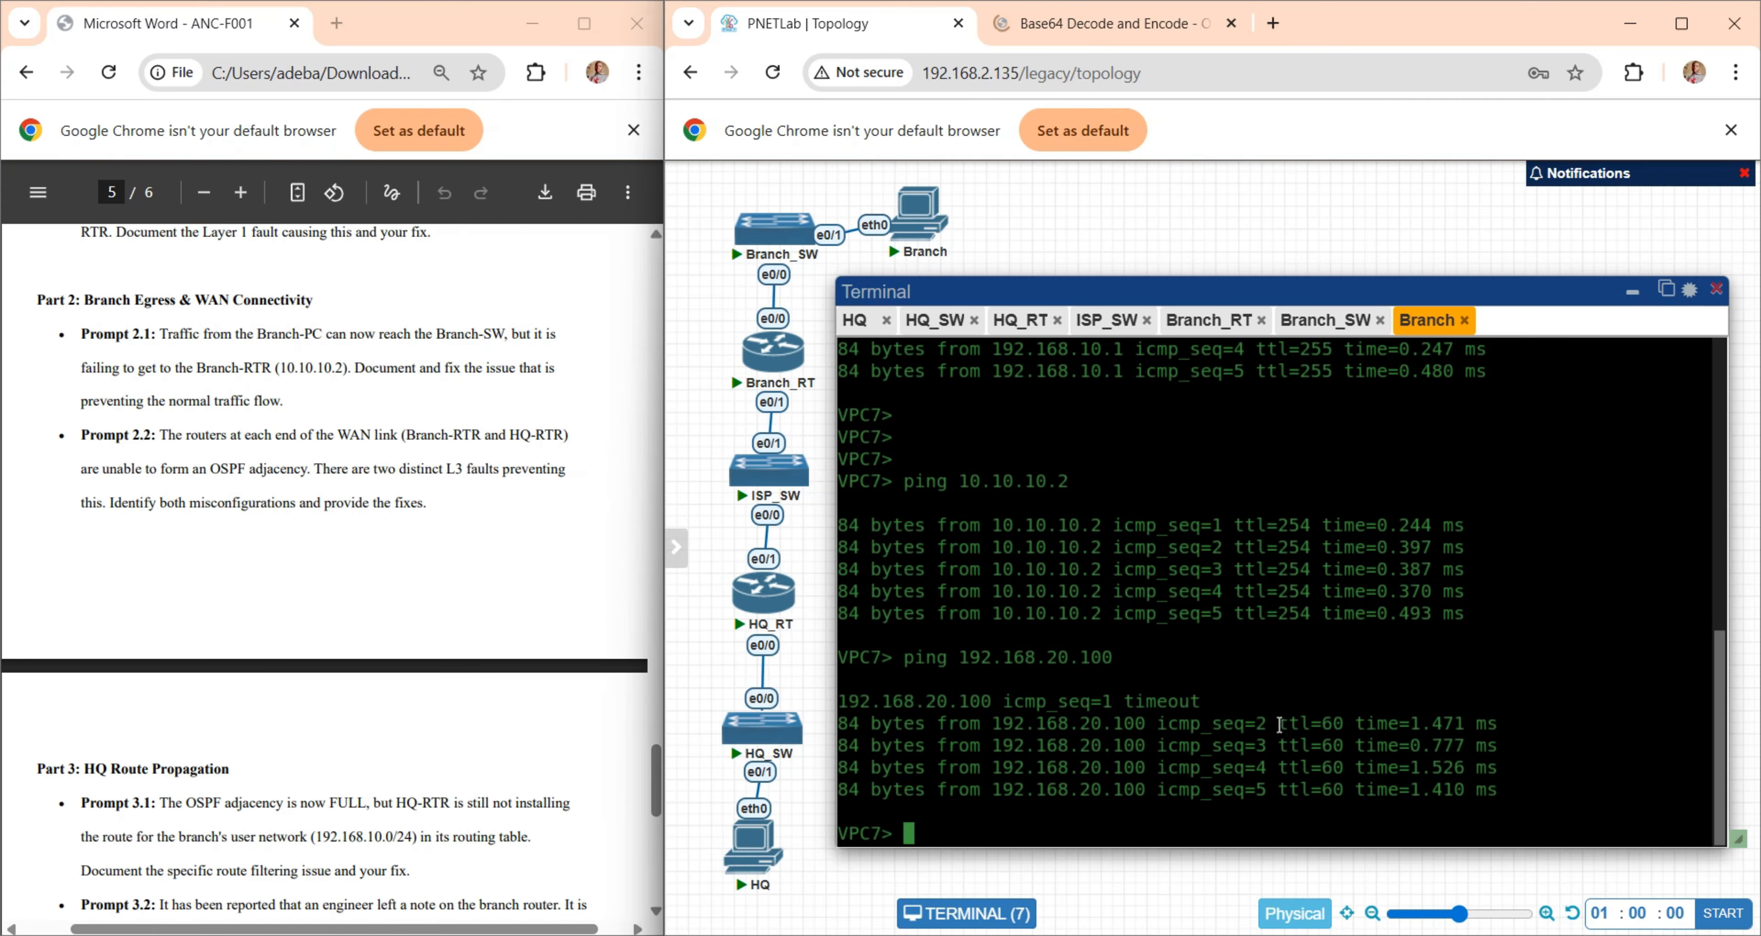
drag(1279, 724, 1353, 745)
click(1272, 764)
drag(1196, 523, 1456, 625)
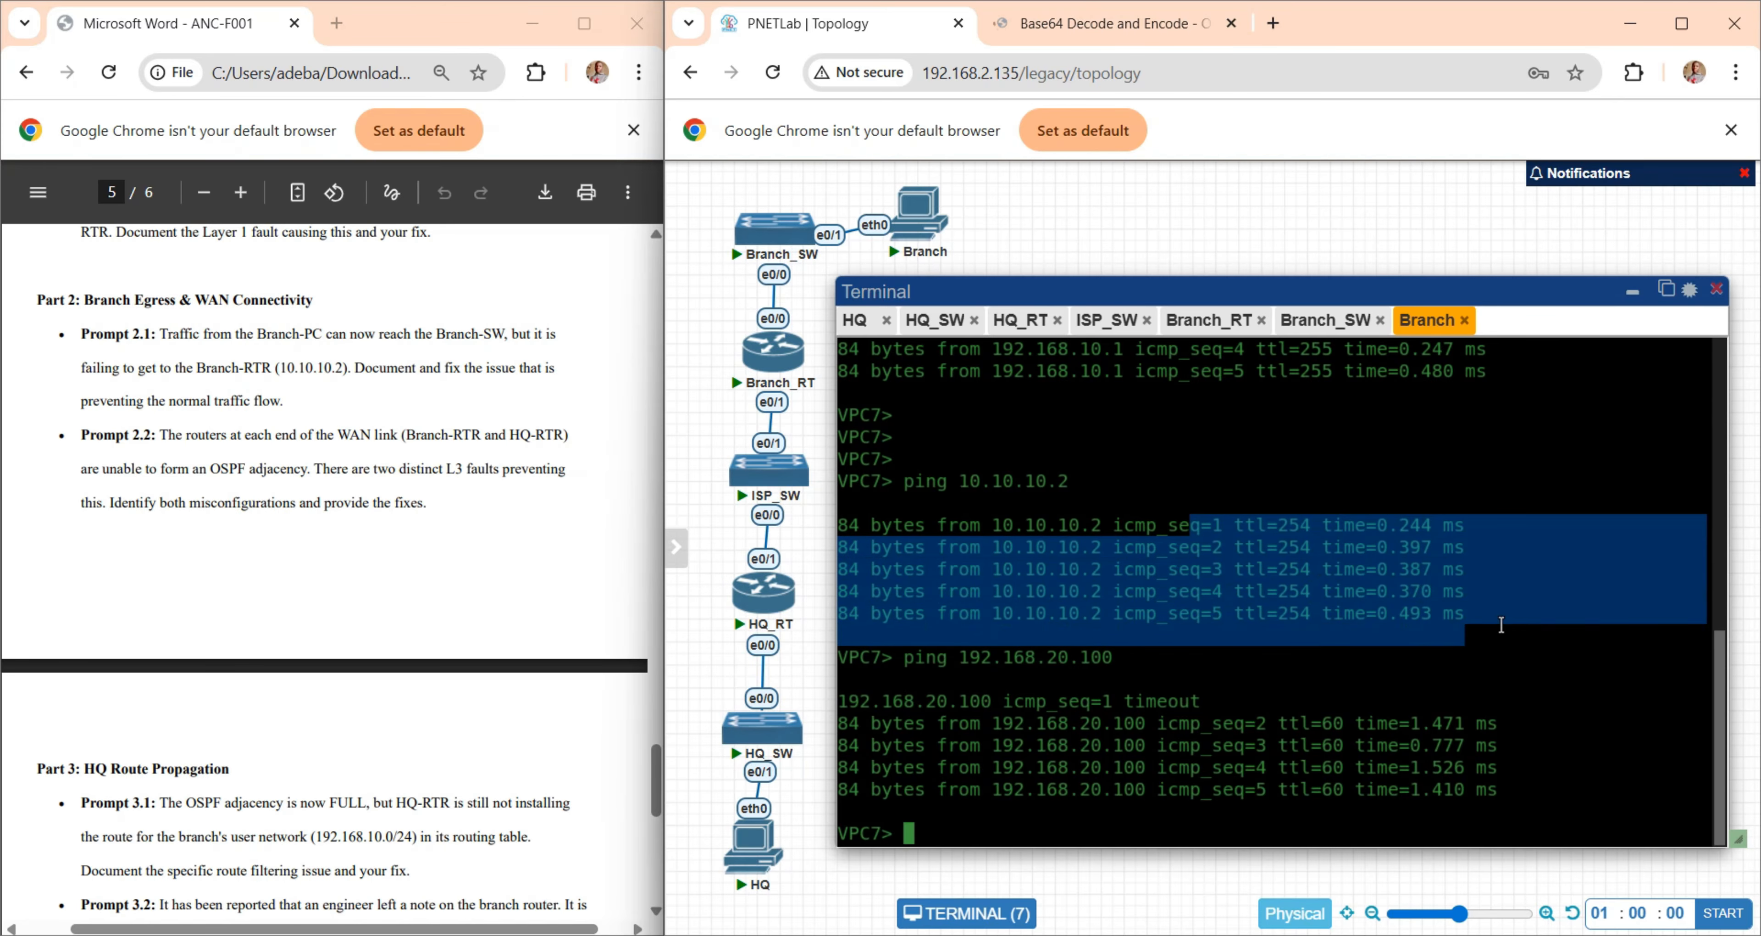
click(1486, 625)
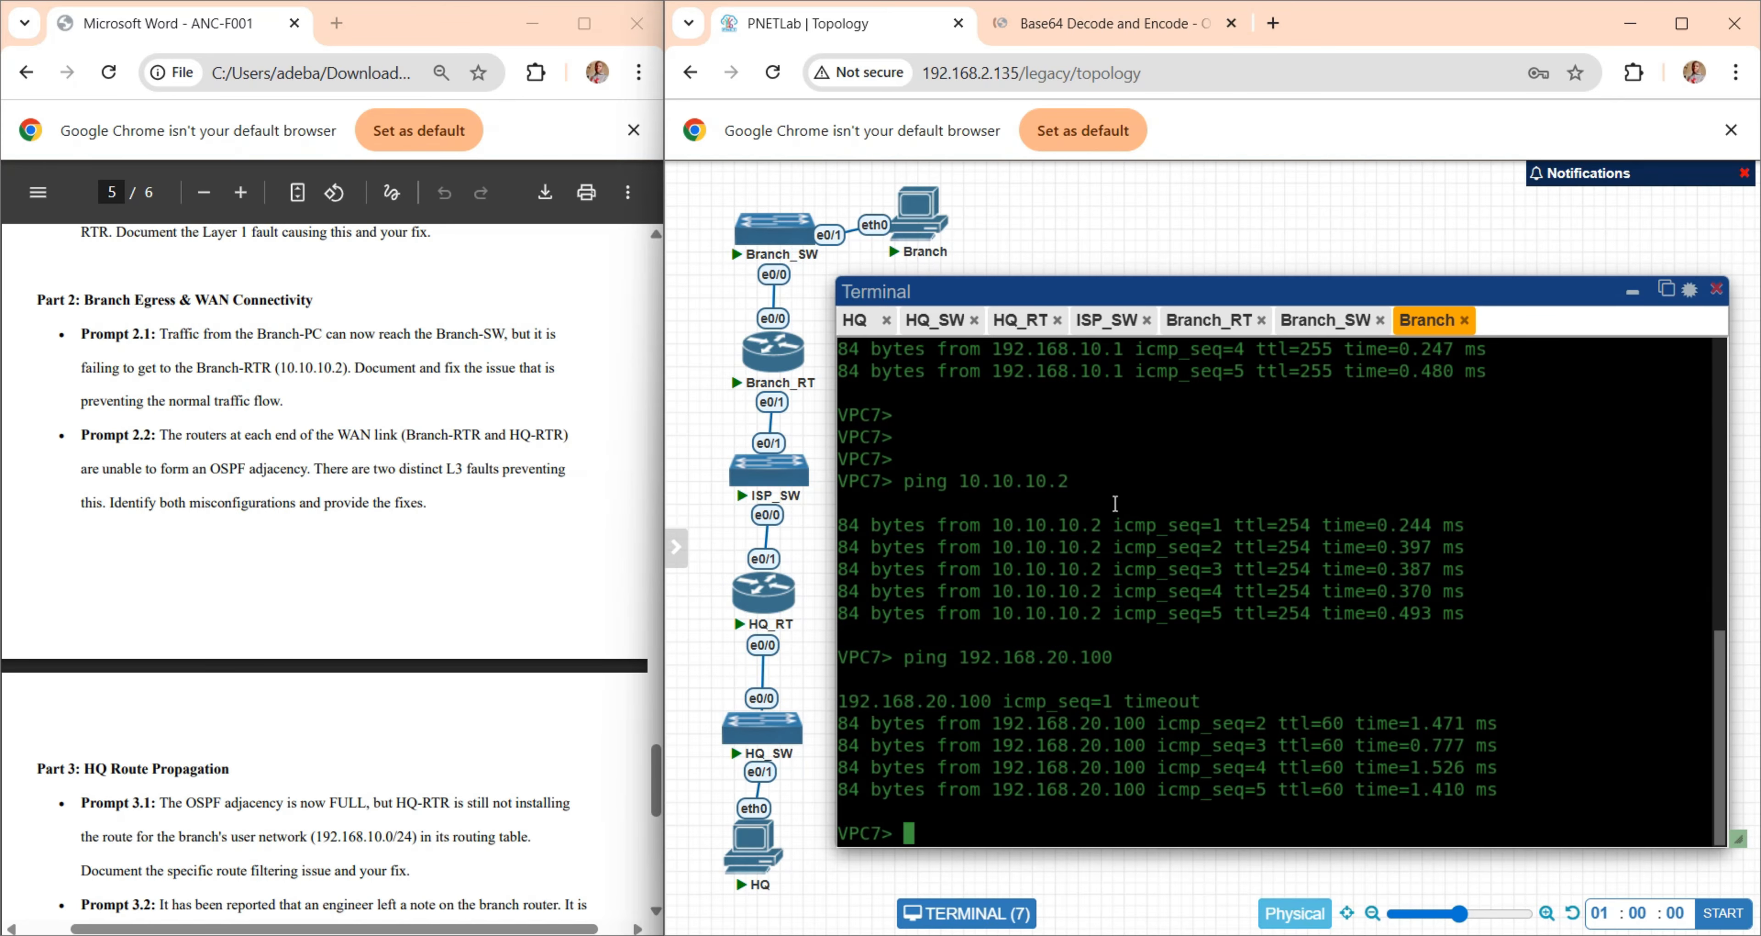
drag(1278, 525, 1321, 526)
drag(1268, 724, 1396, 788)
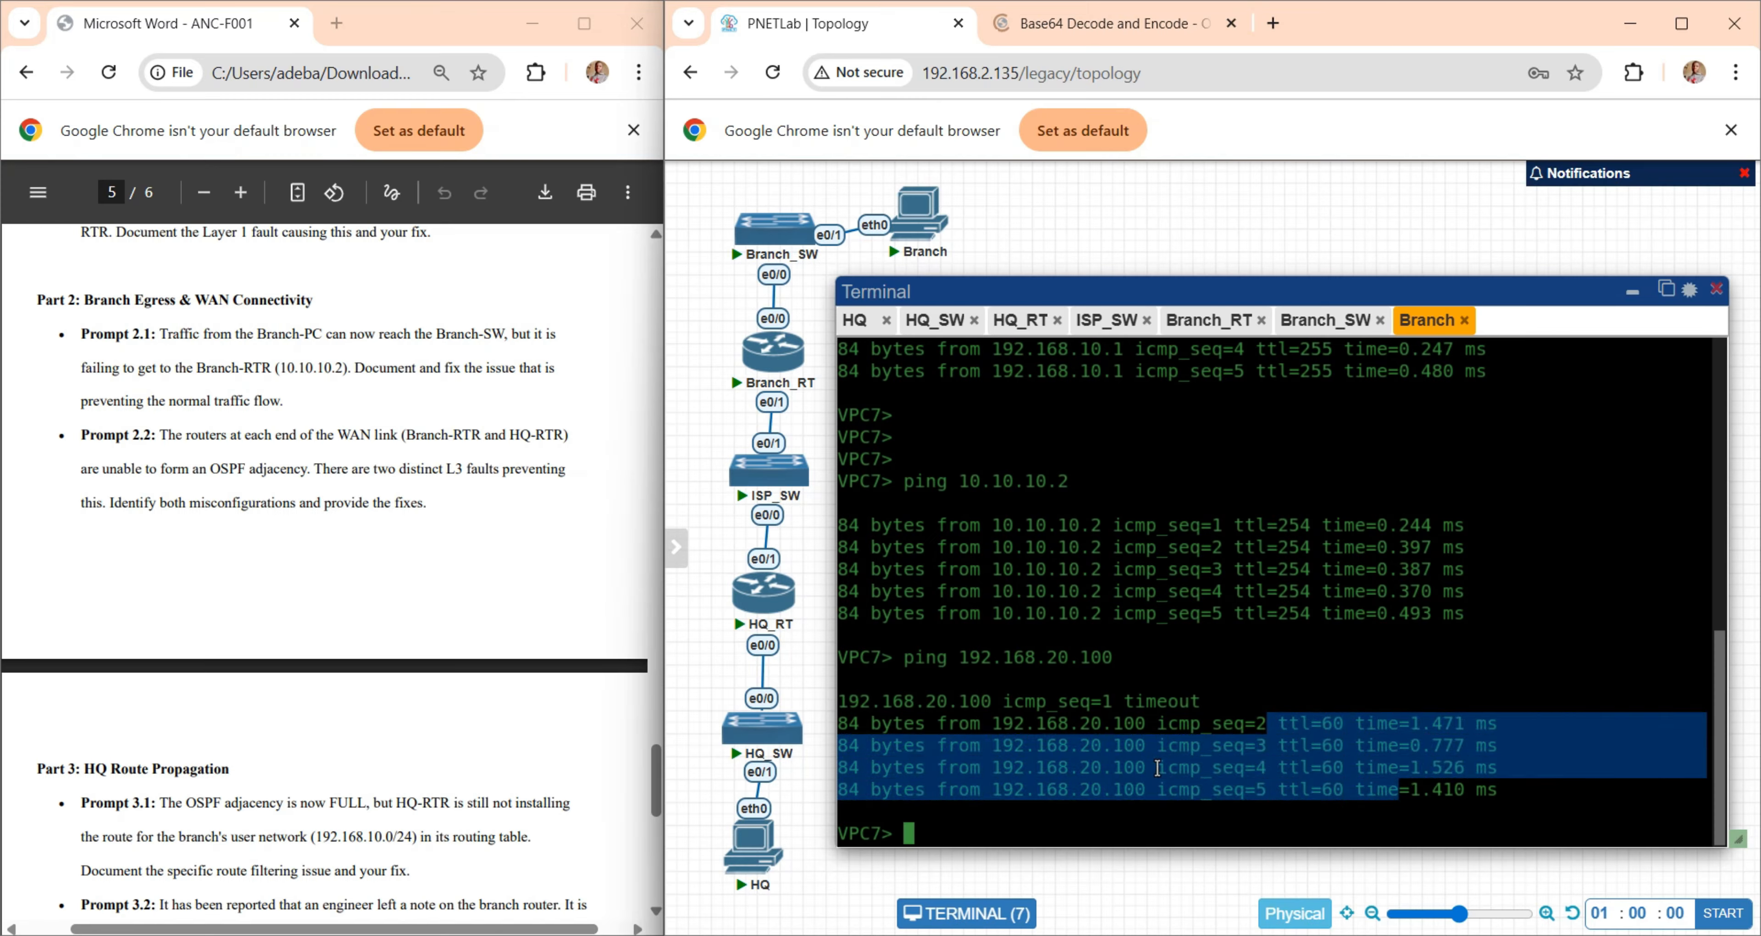
click(952, 695)
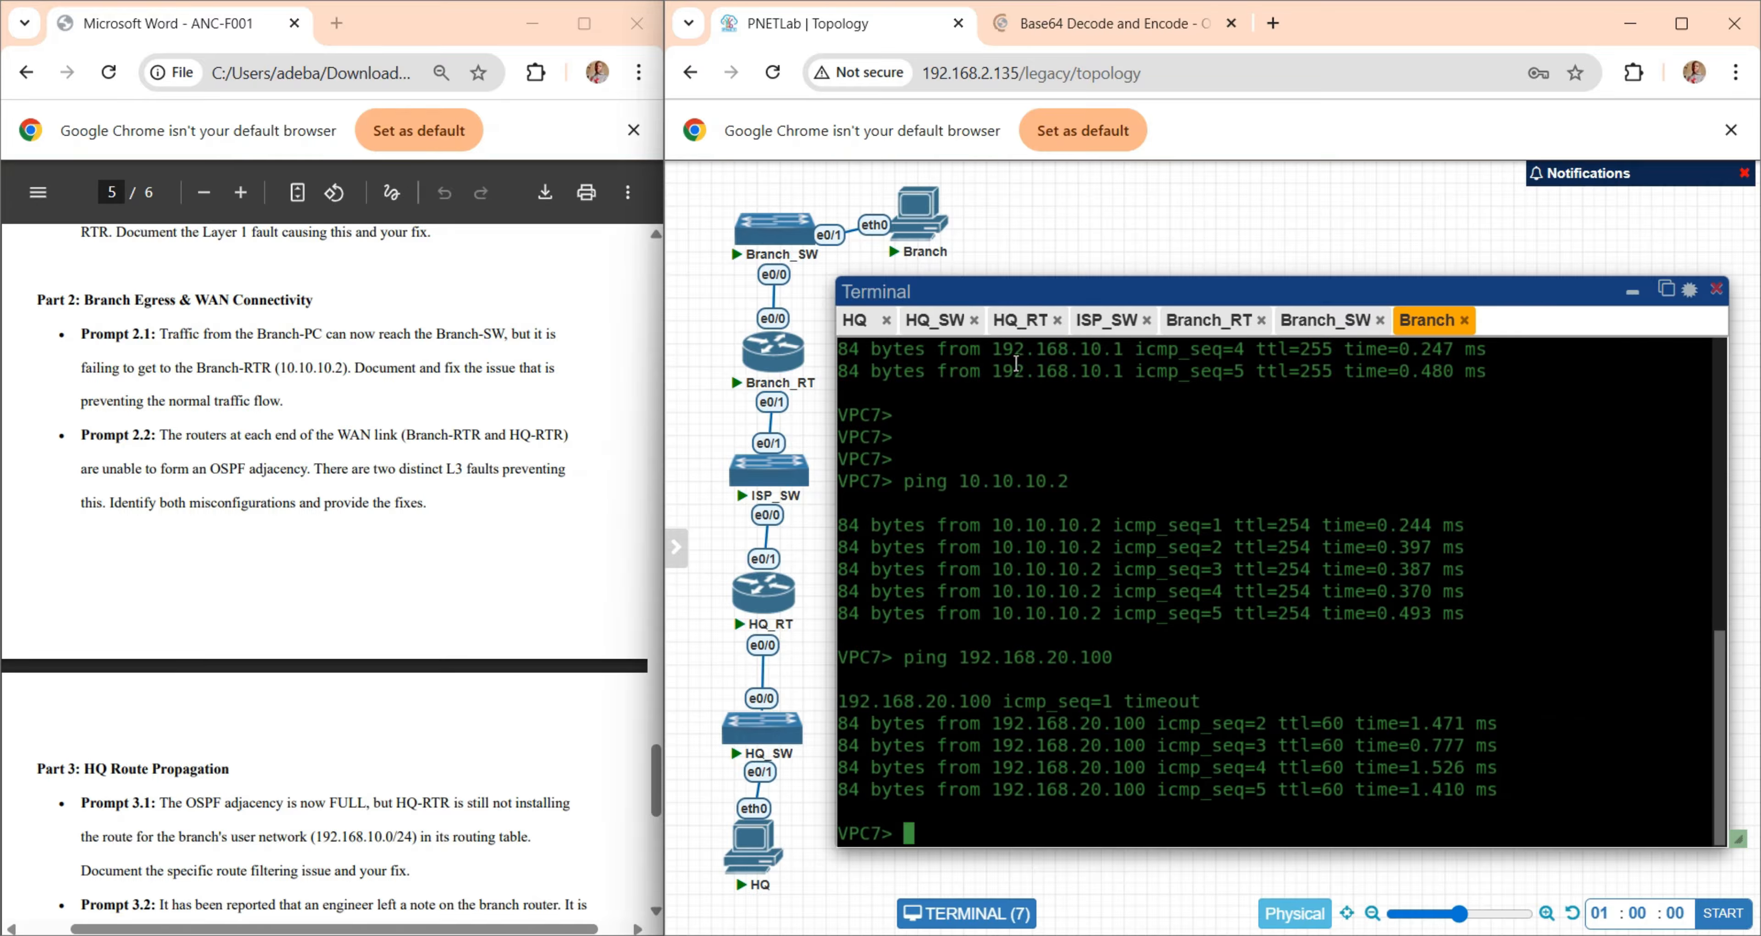
mouse_move(923, 212)
mouse_move(771, 588)
mouse_move(768, 733)
- Run do show ip route 192.168.10.0 on HQ-RTR as Prompt 4.2 requires and check the route's source protocol and distance
scroll(371, 545, down, 5)
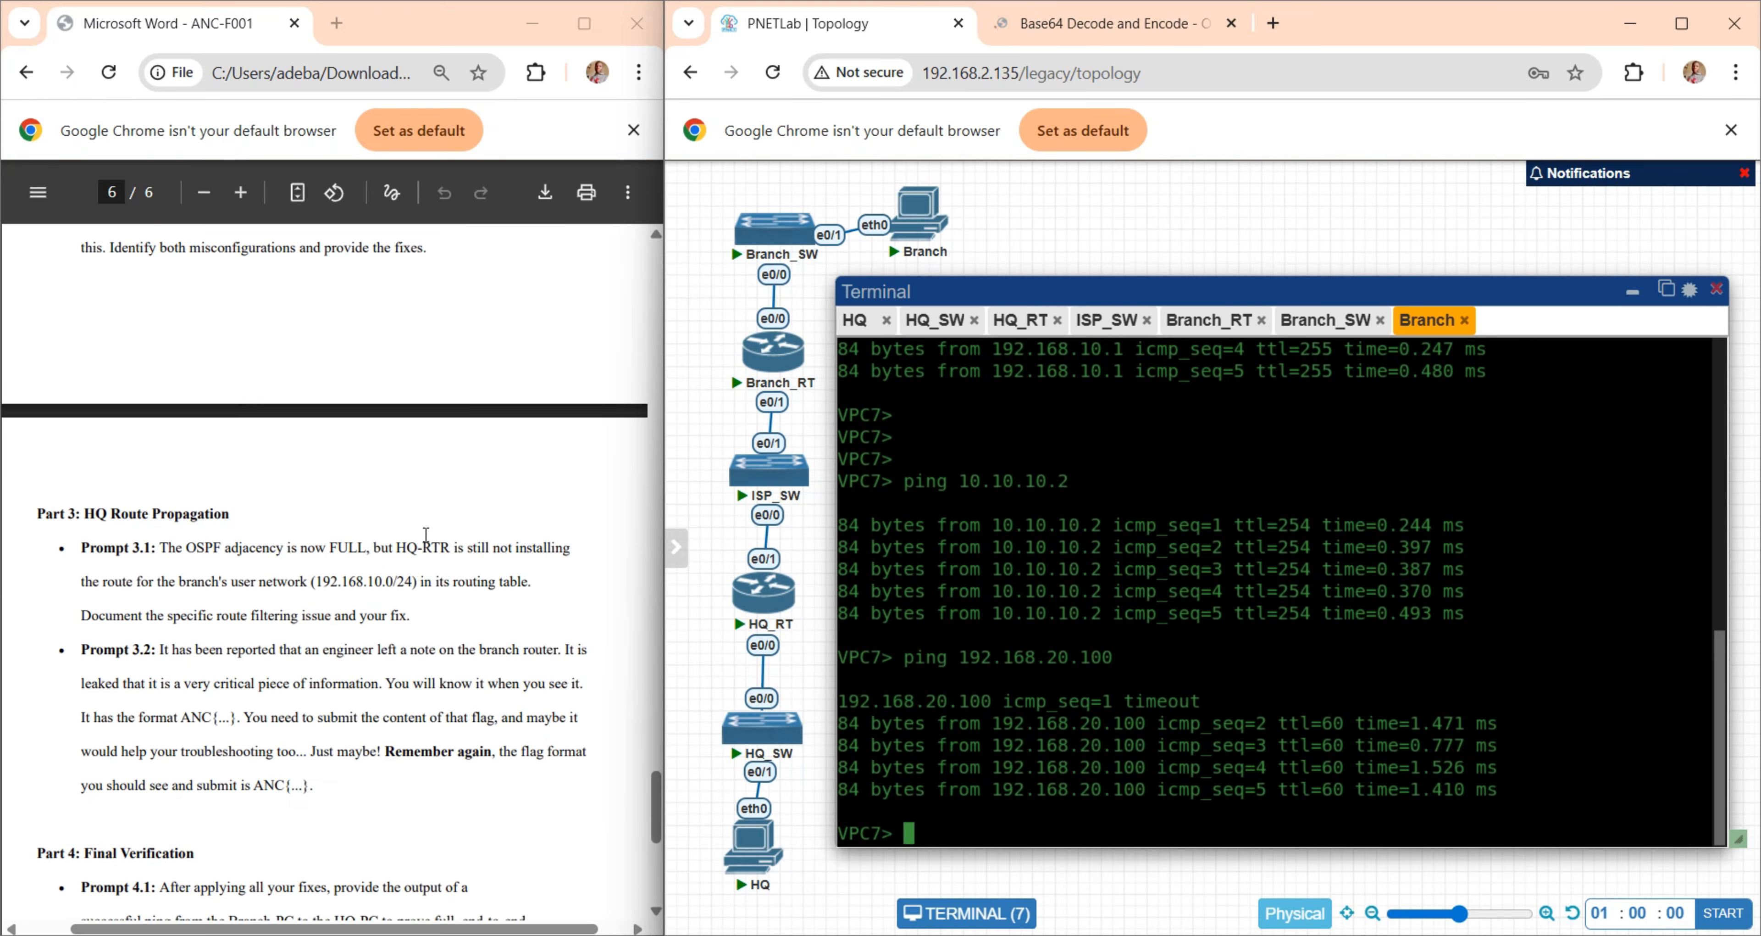
scroll(426, 534, down, 4)
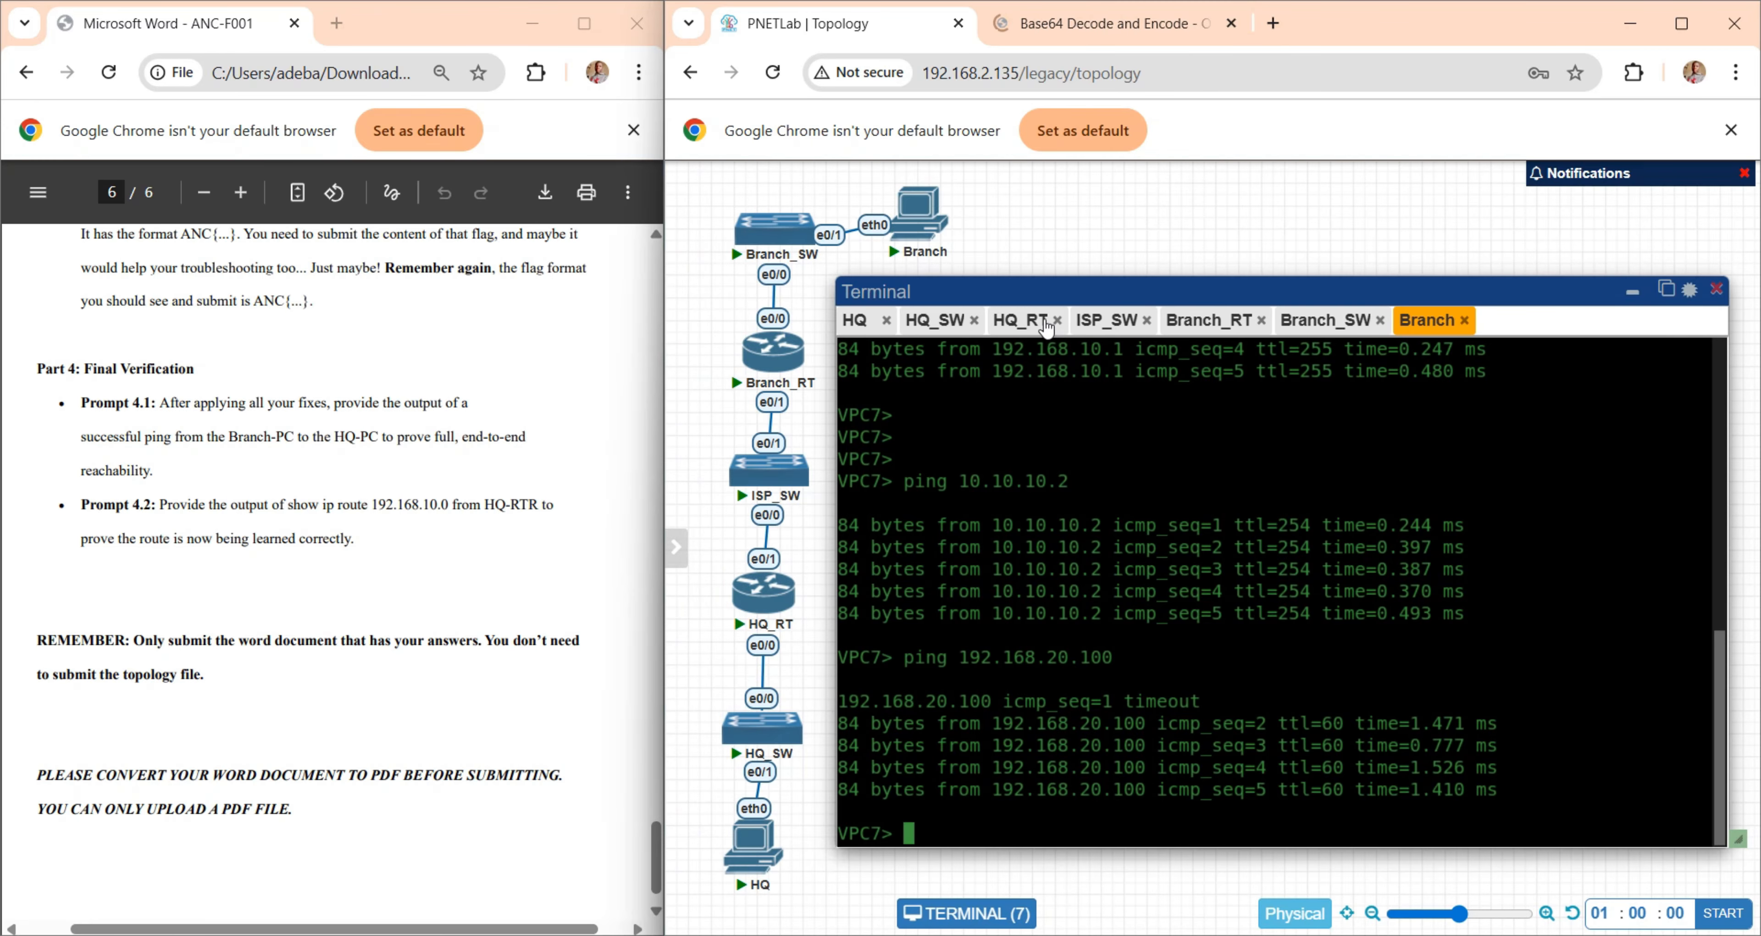
click(1022, 320)
key(Return)
key(Return)
key(Return)
text(d)
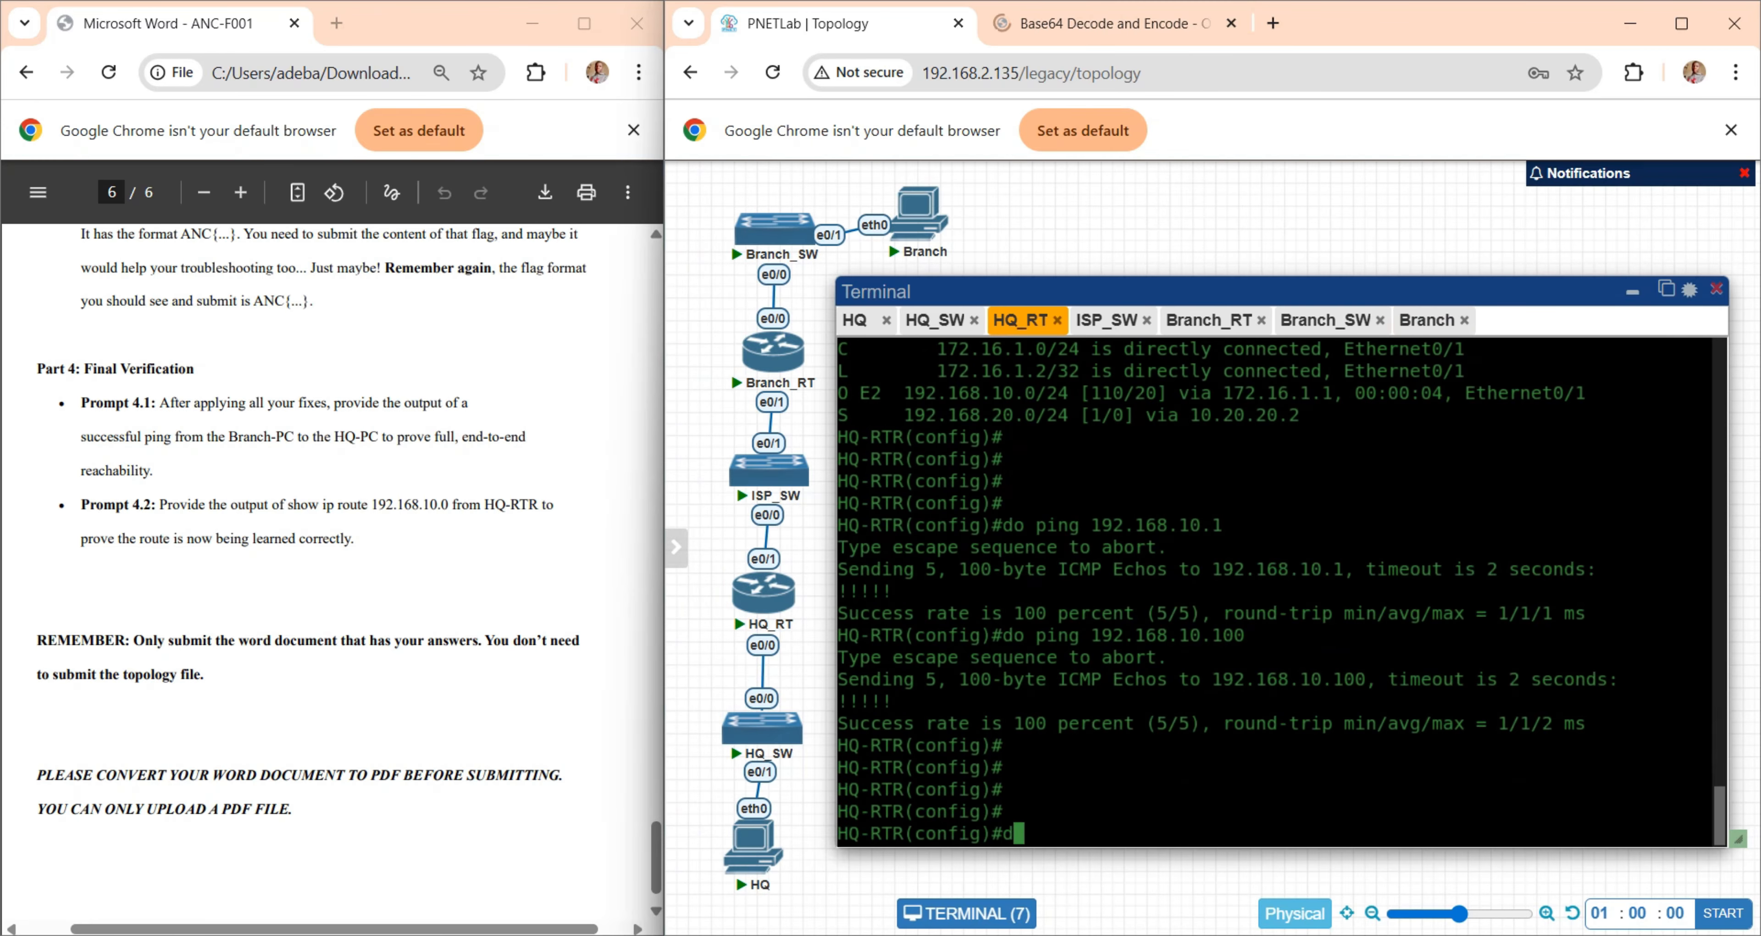
text(o show ip route 192)
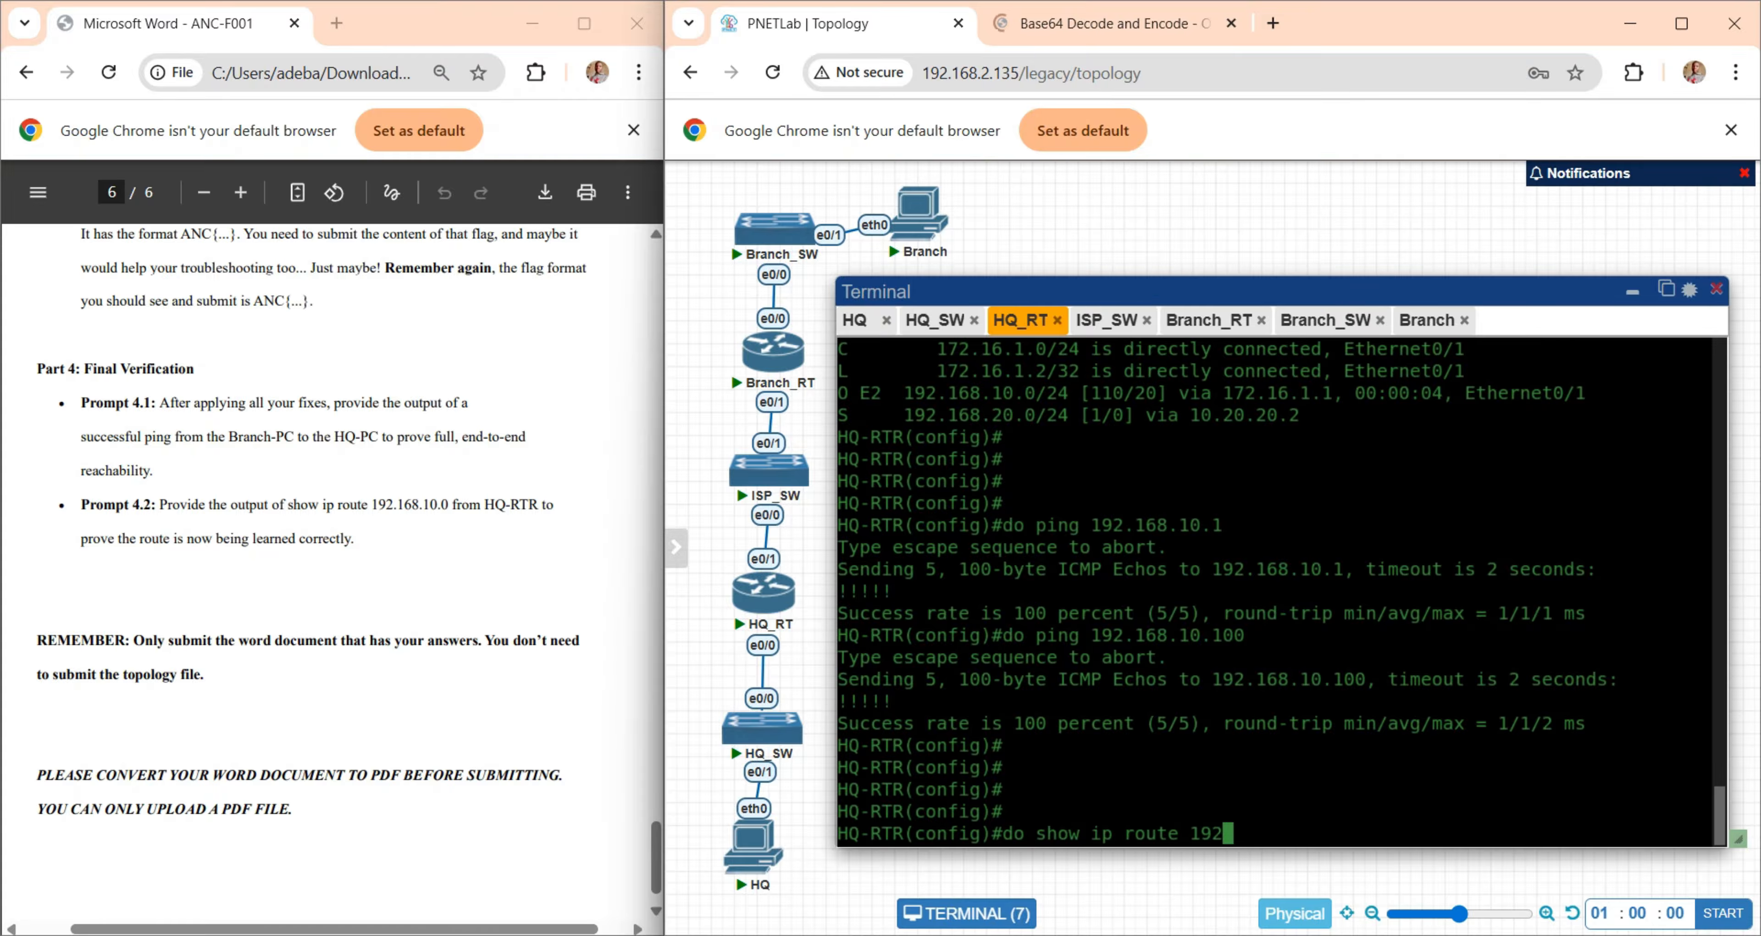
text(.168.10.0)
key(Return)
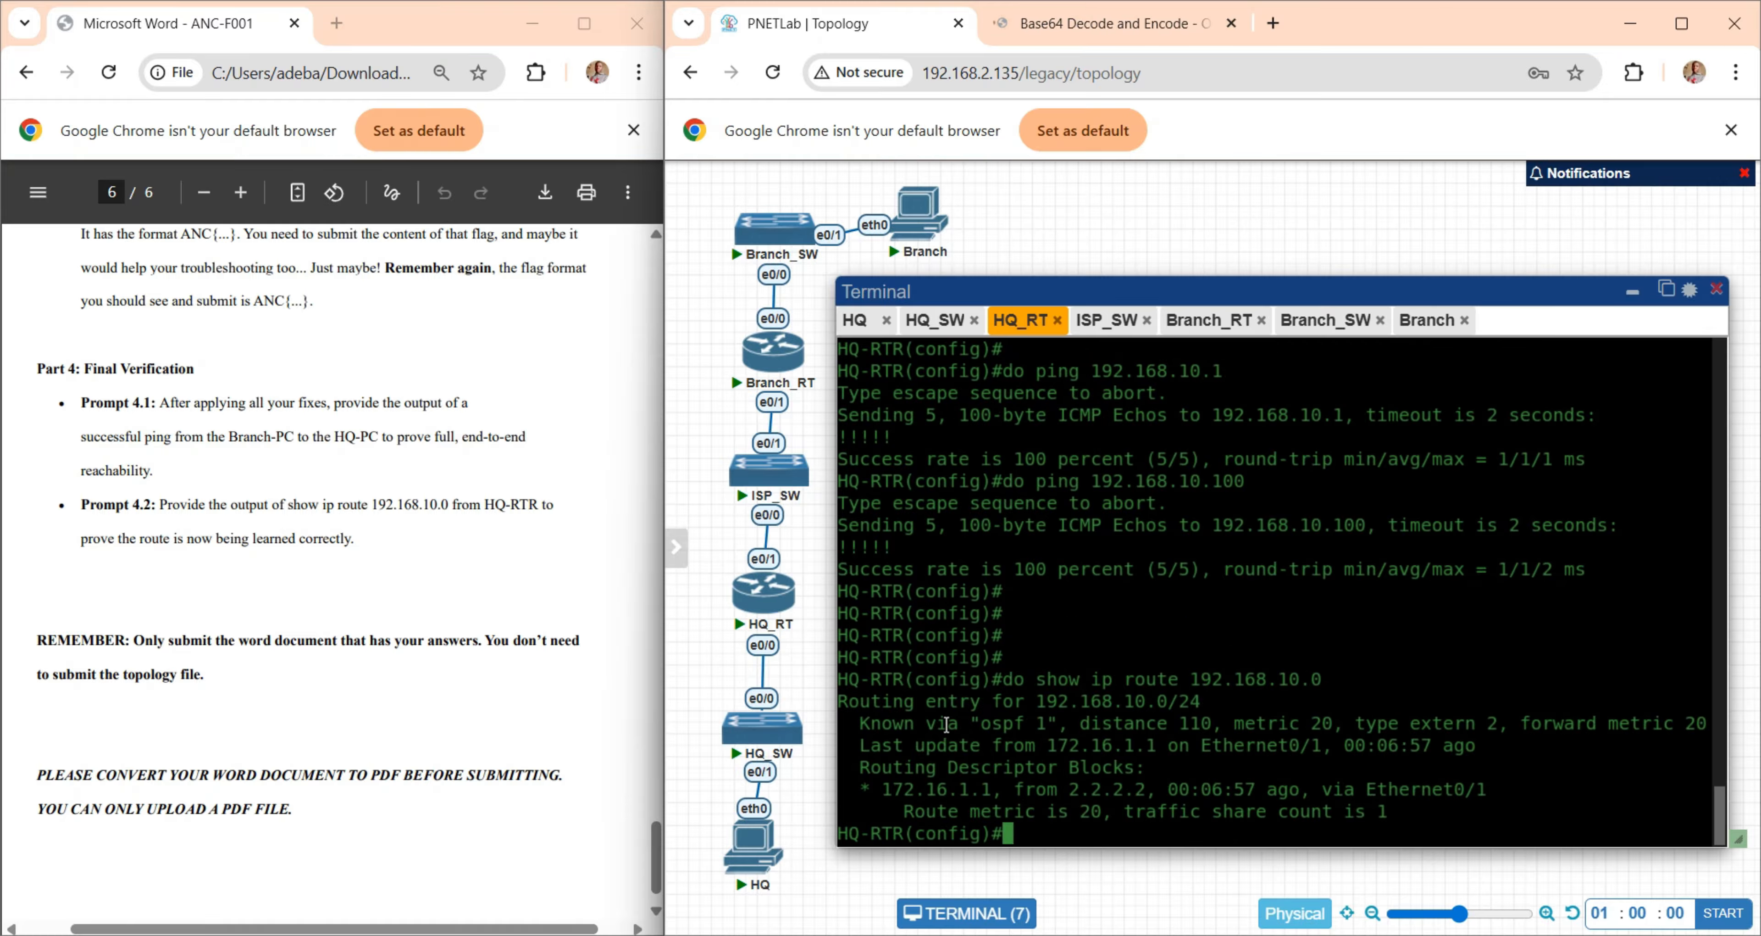
drag(937, 724, 1337, 725)
drag(1115, 724, 1276, 724)
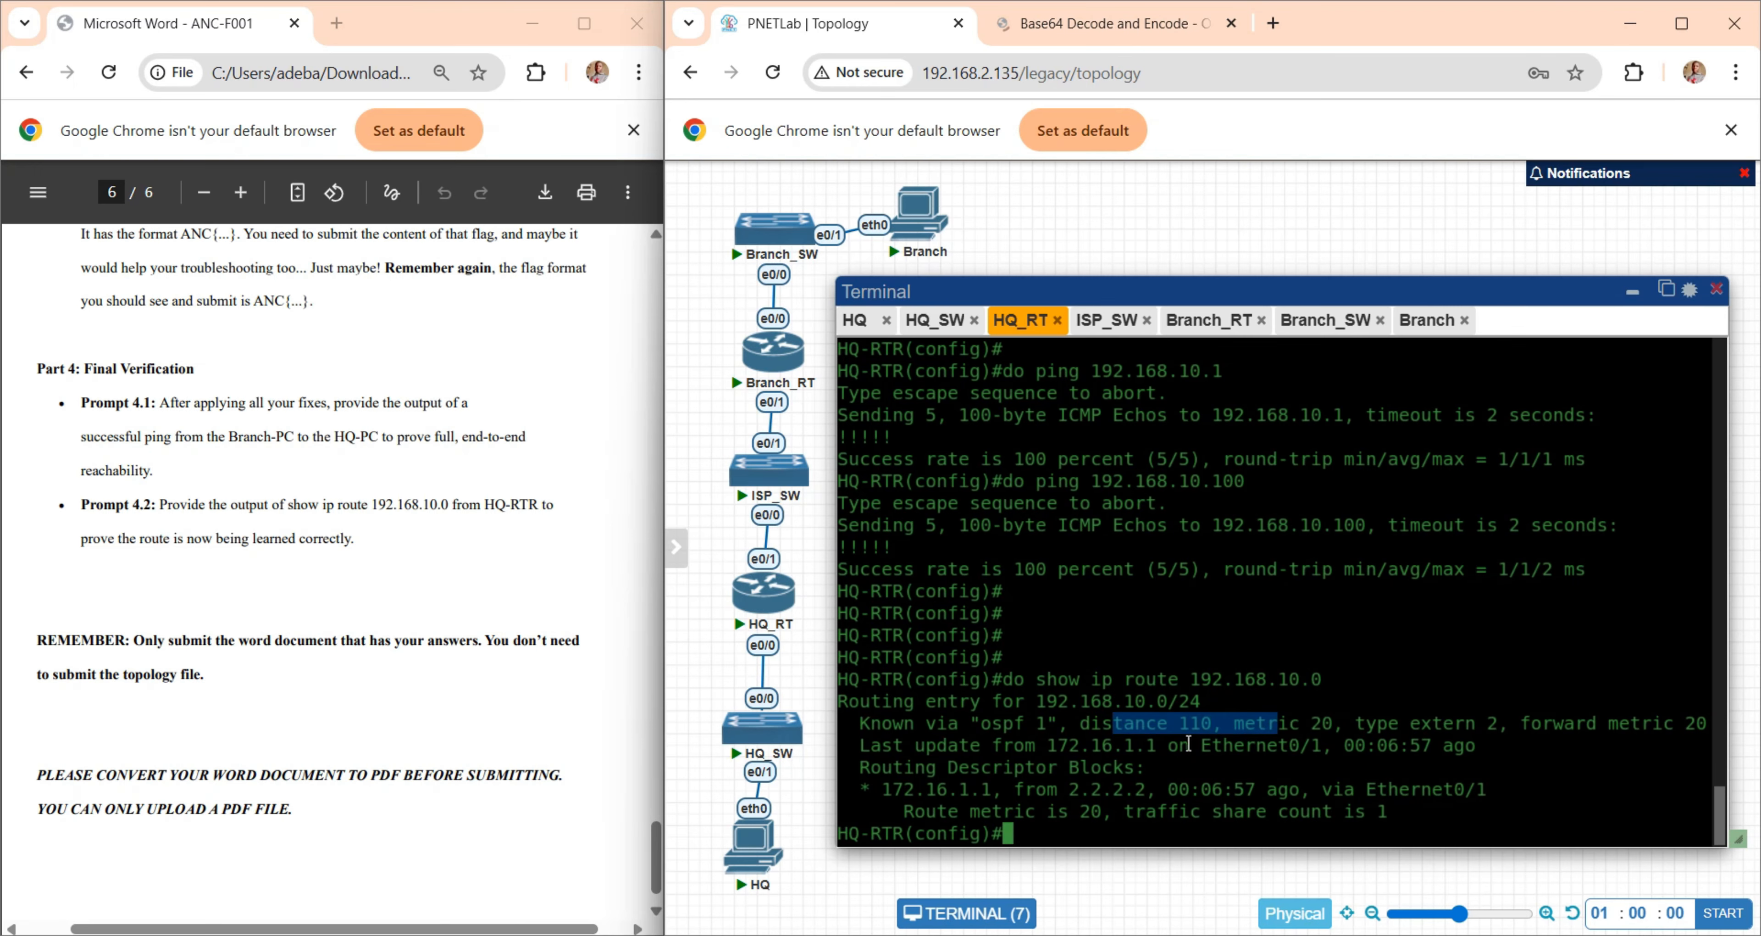
click(1272, 756)
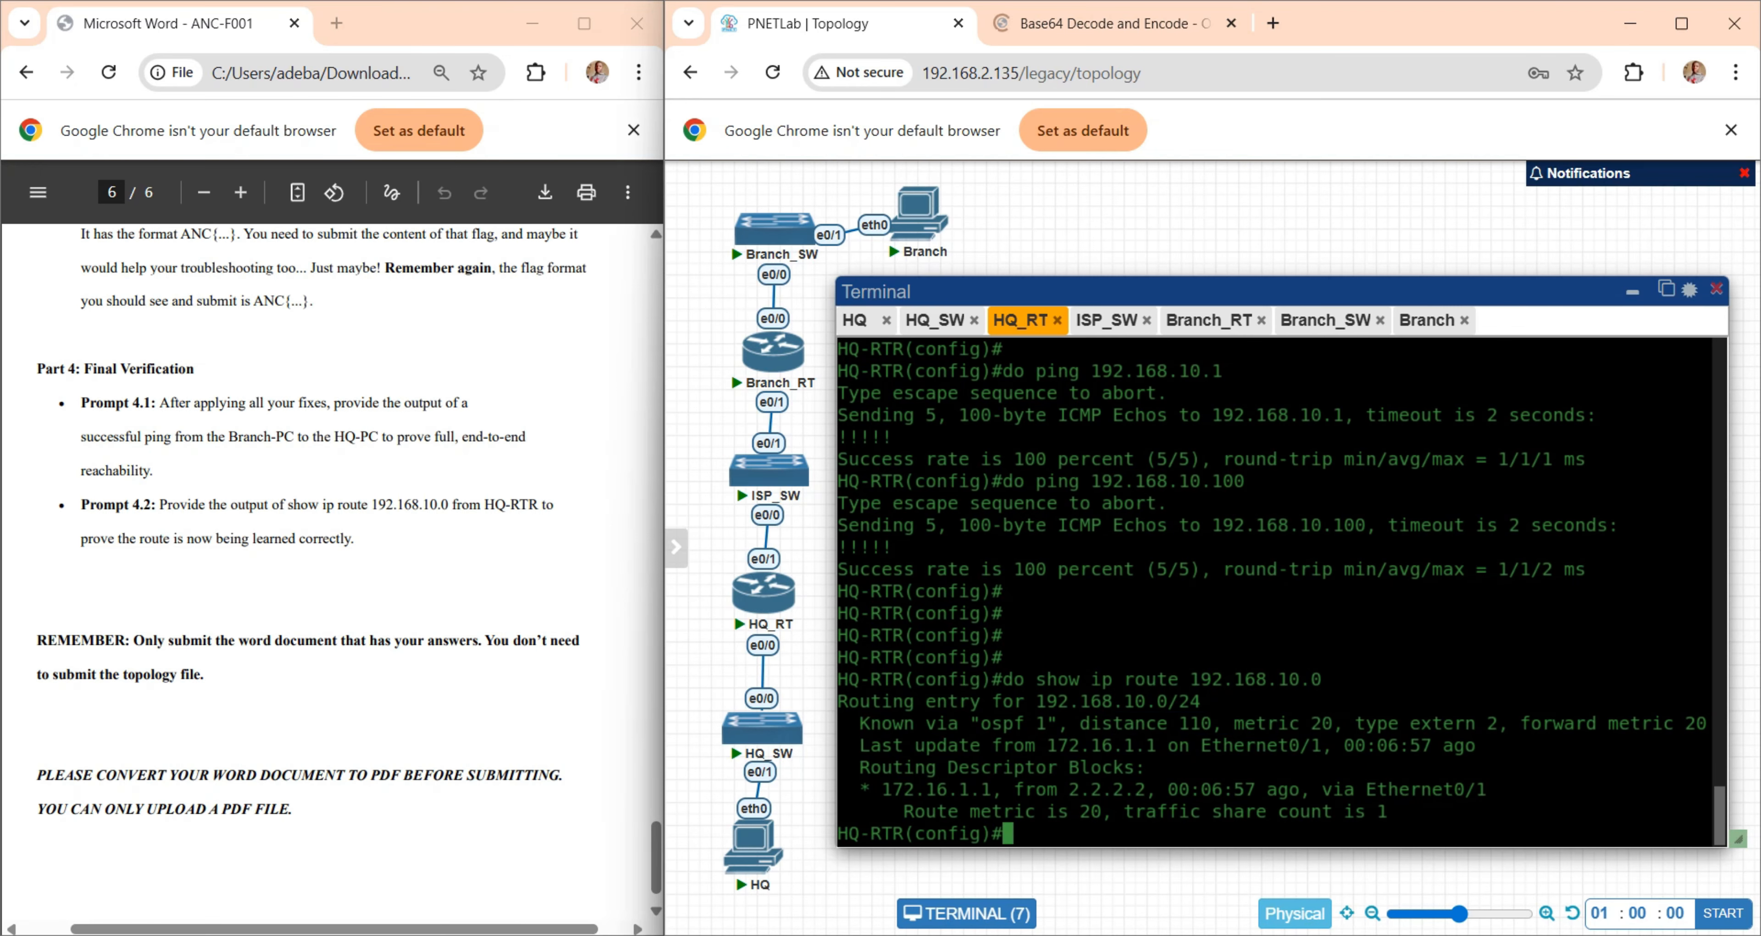
- Capture HQ-RTR's show ip route 192.168.10.0 output as a screenshot and paste it into the Answers Word document below the ping screenshot
key(super+shift+s)
drag(834, 658, 1733, 855)
click(1176, 934)
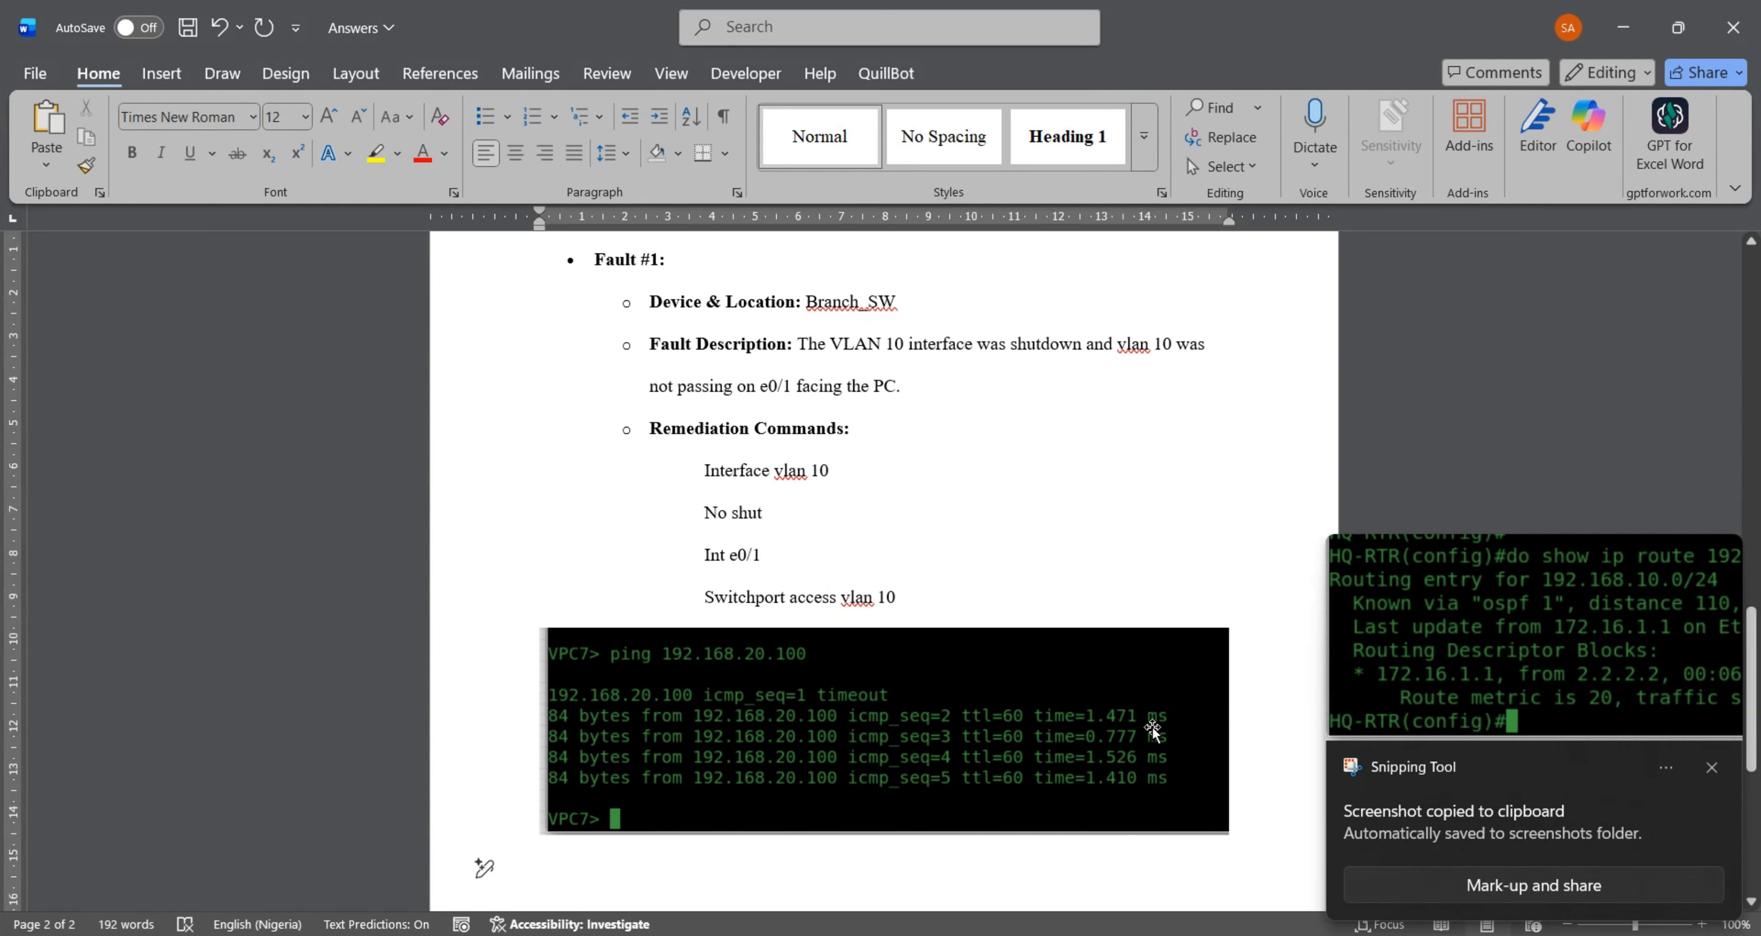
key(ctrl+v)
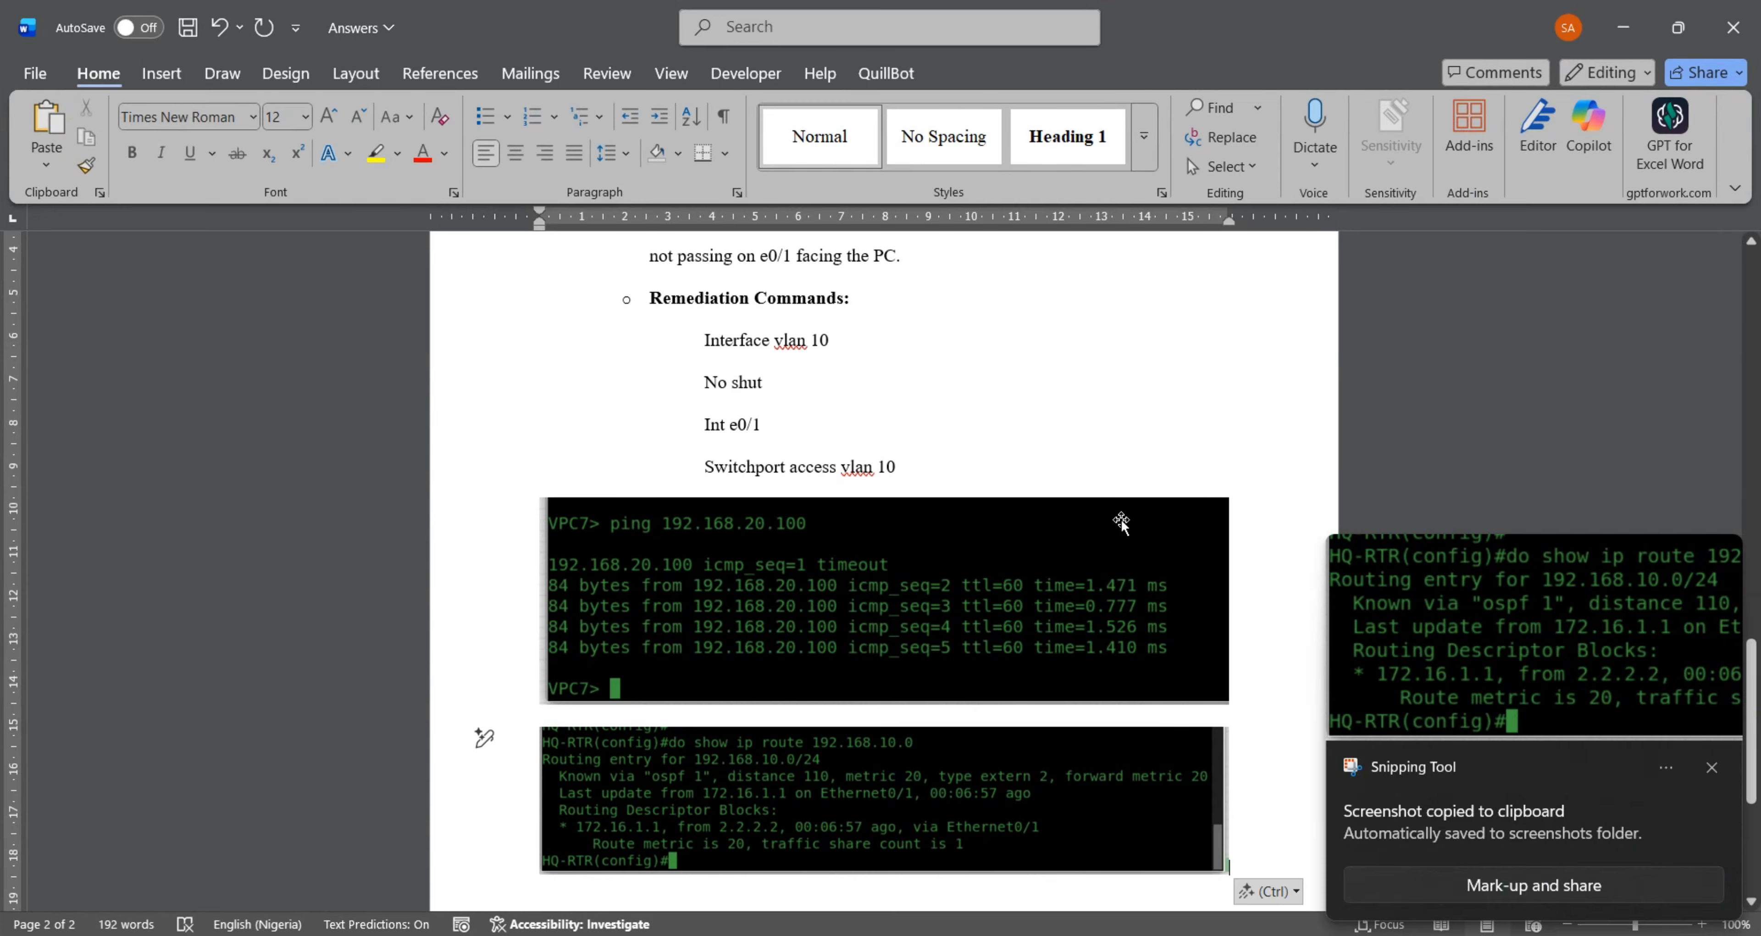
scroll(1121, 524, down, 2)
scroll(1121, 523, up, 5)
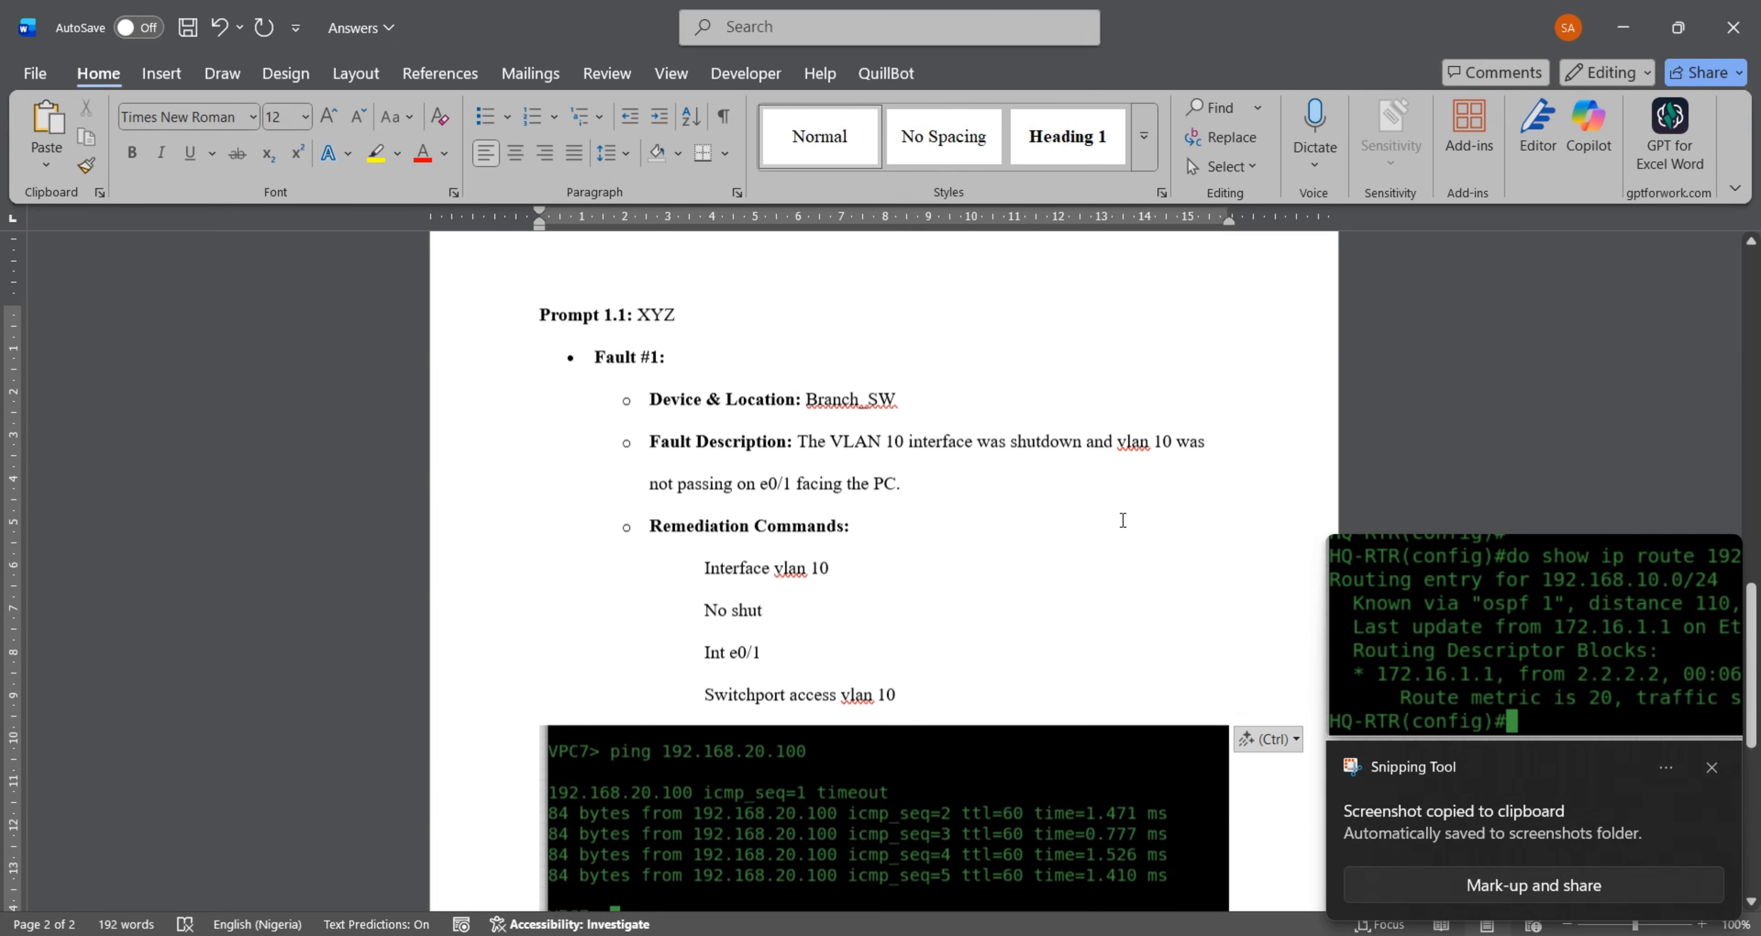
click(1623, 27)
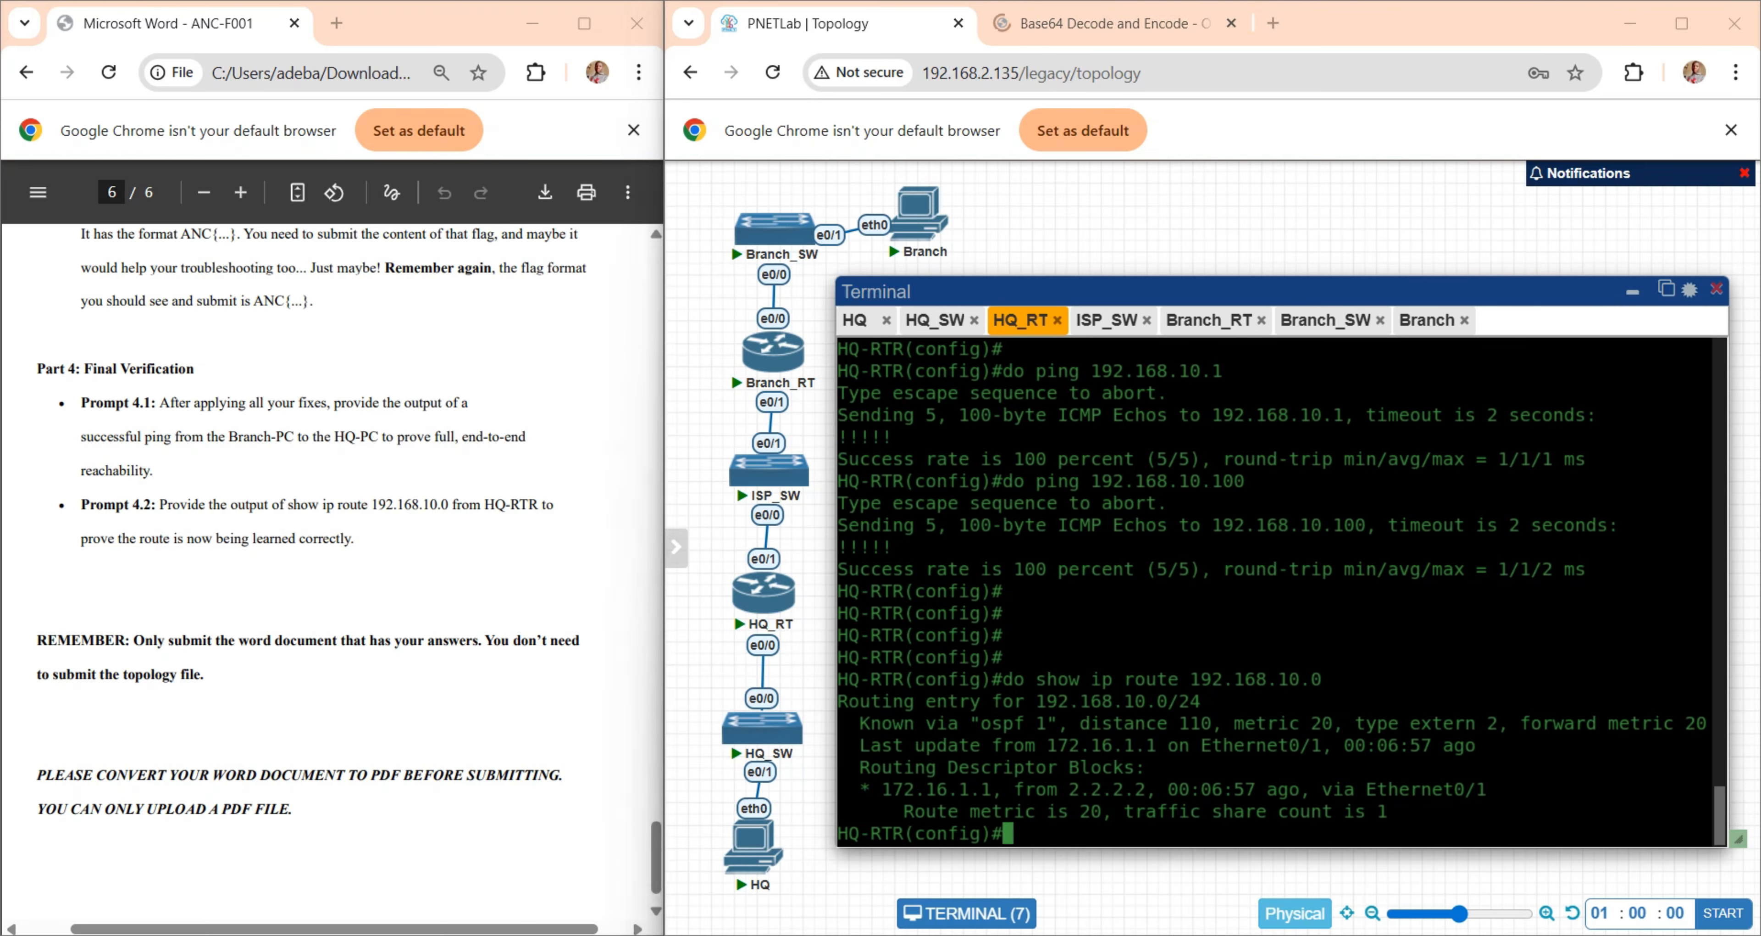
- Review the Microsoft Print to PDF printer and Create PDF/XPS export options for converting the Answers Word document to PDF
key(alt+Tab)
right_click(1139, 525)
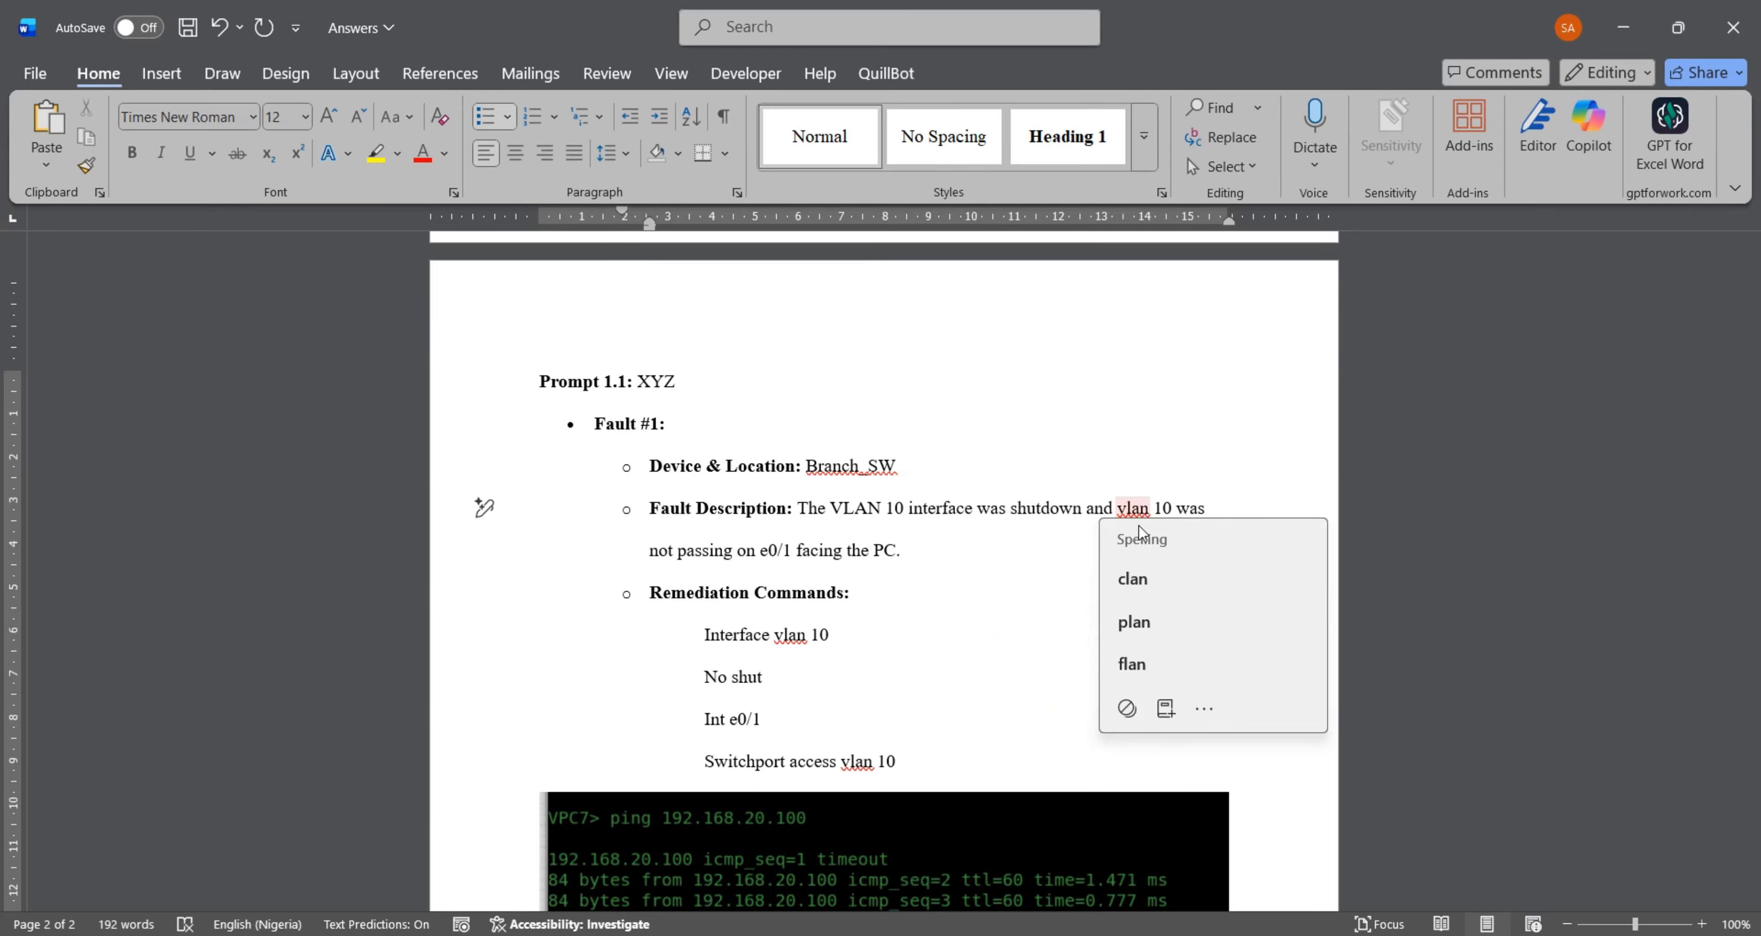
click(1065, 450)
key(ctrl+p)
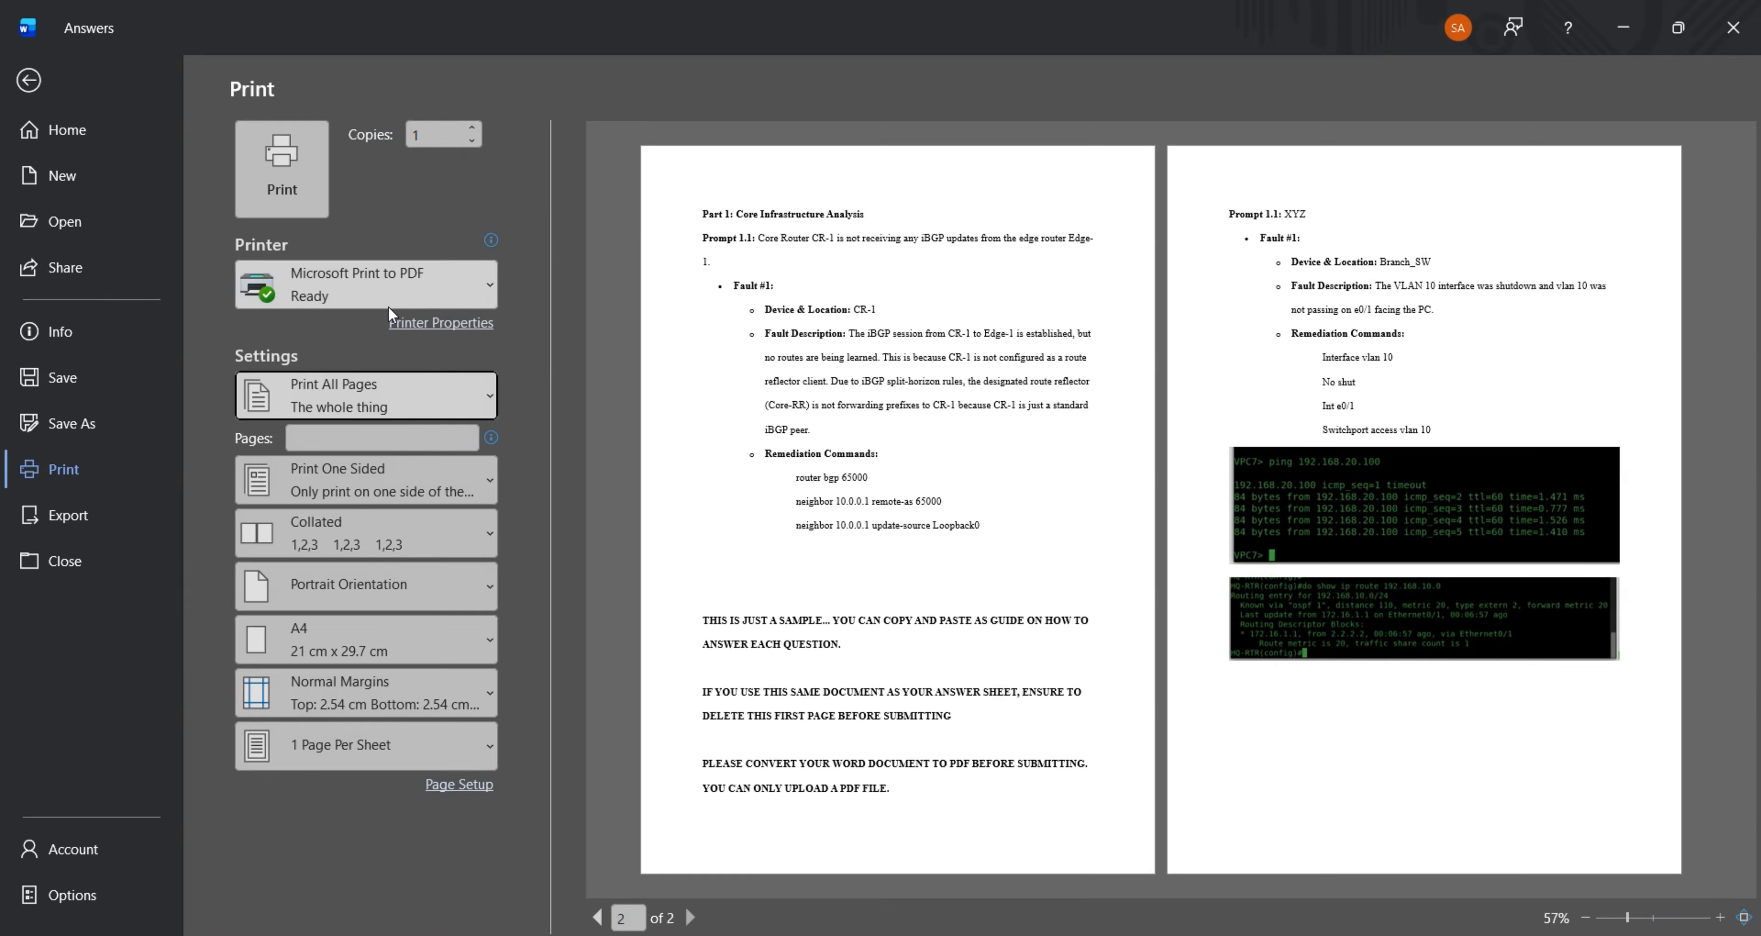
click(350, 285)
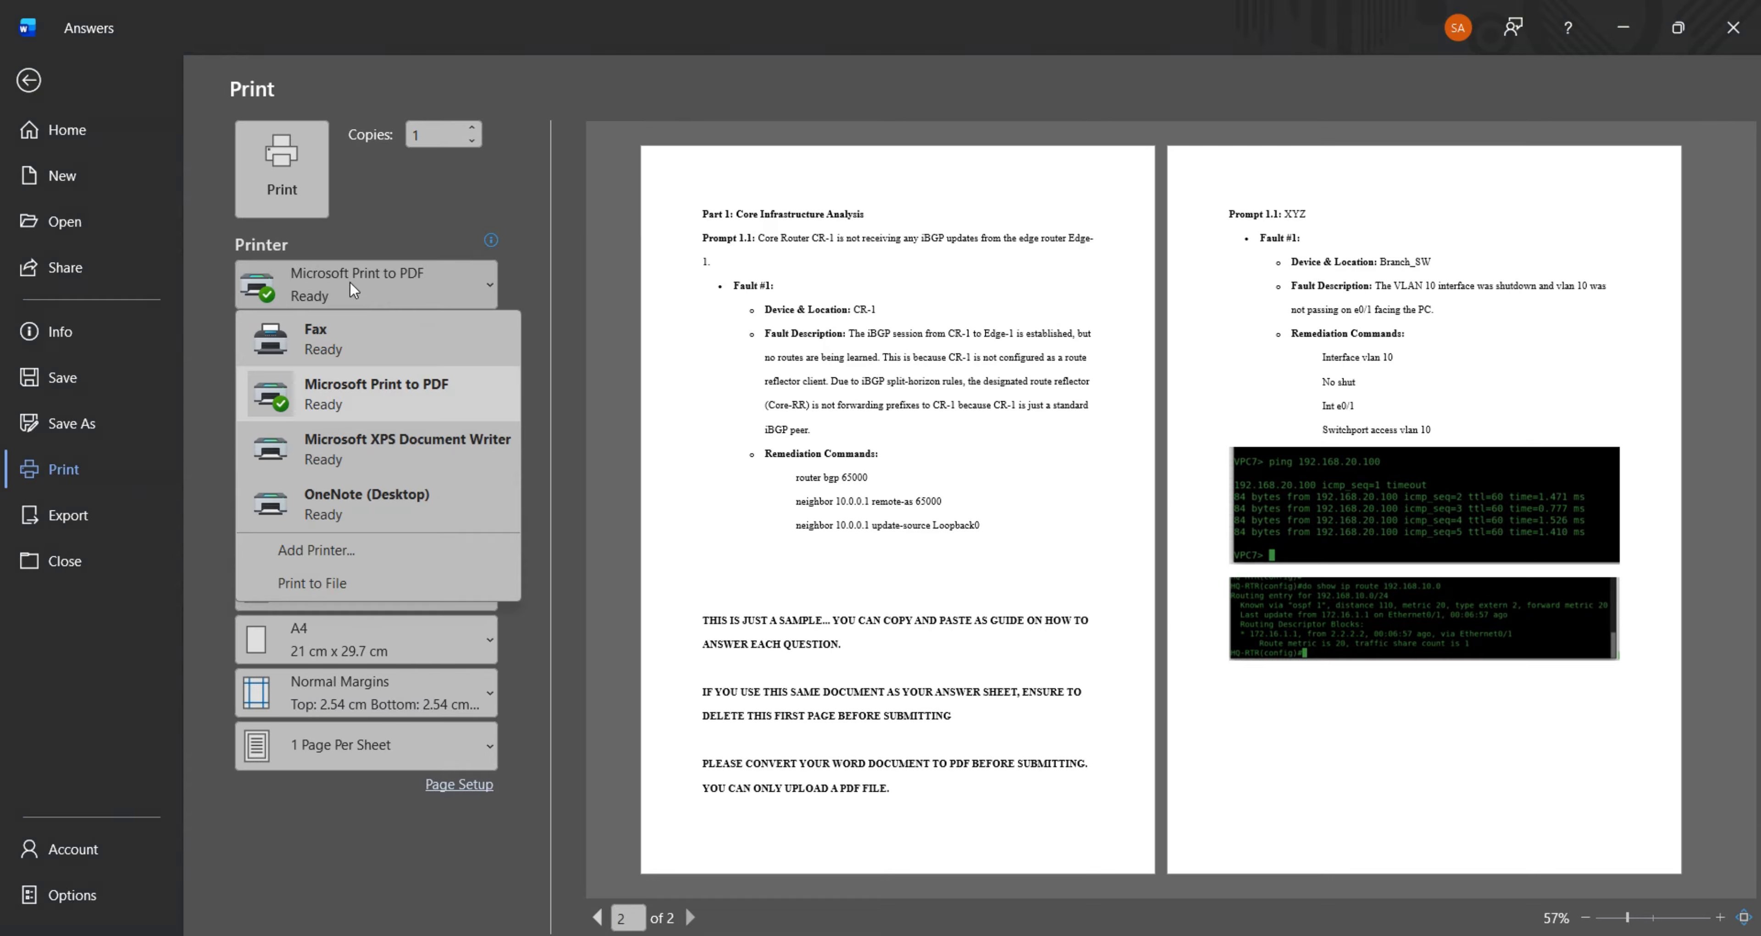
click(377, 389)
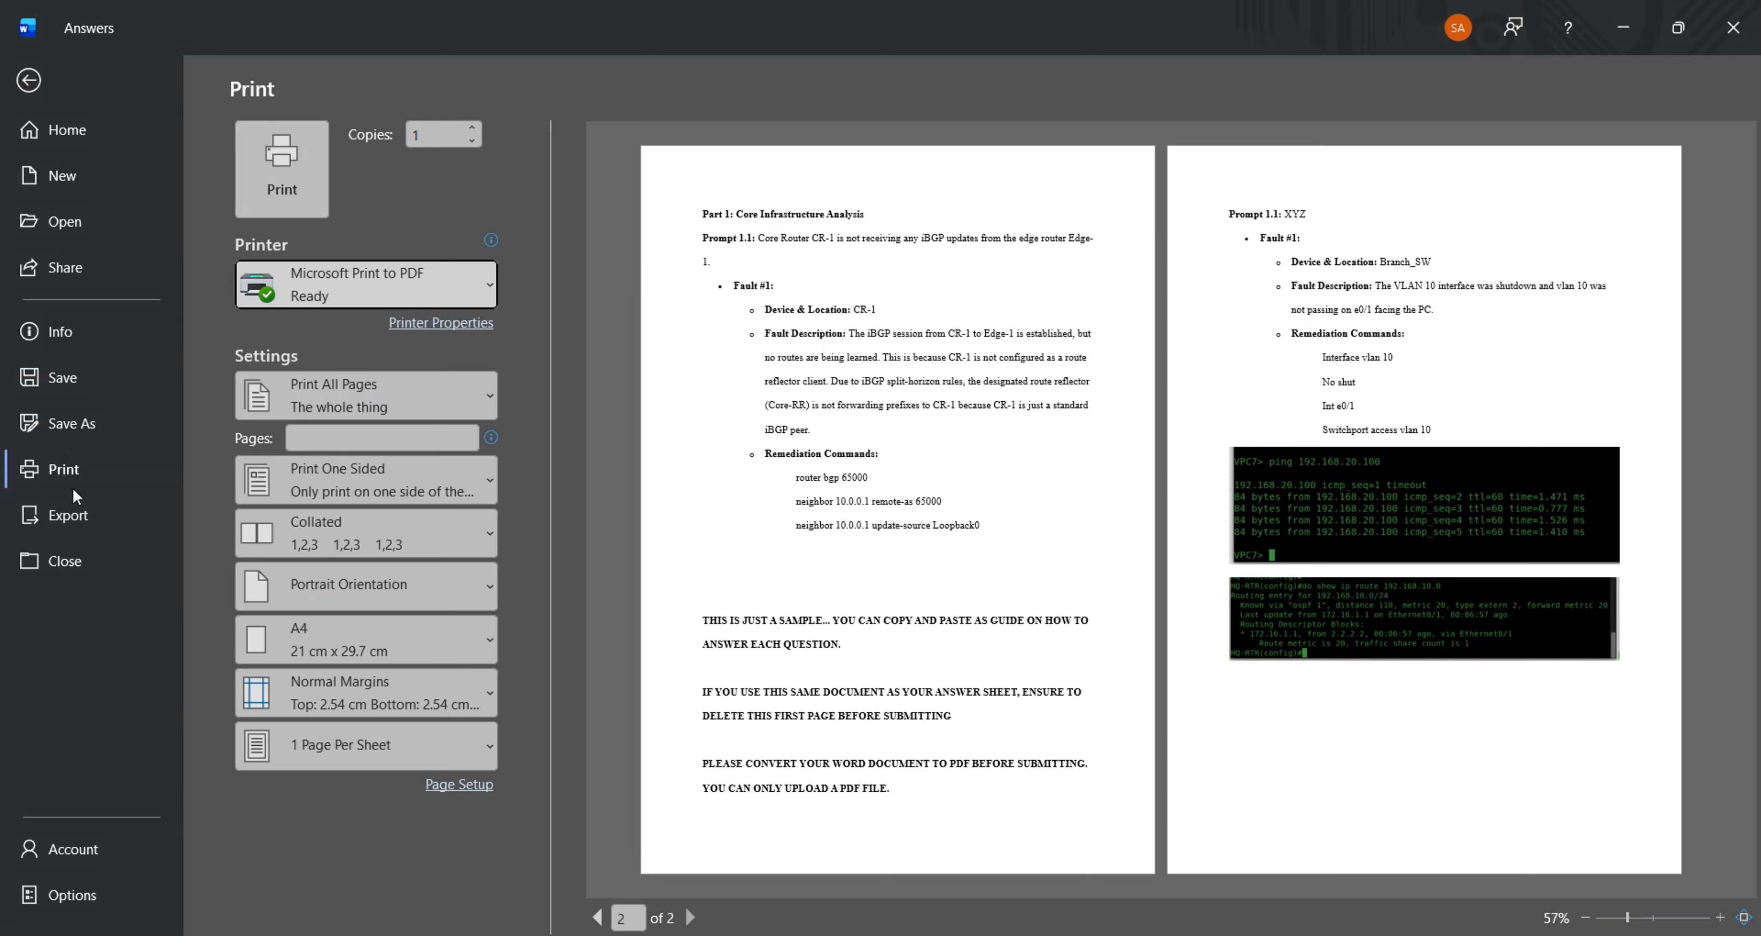
click(74, 515)
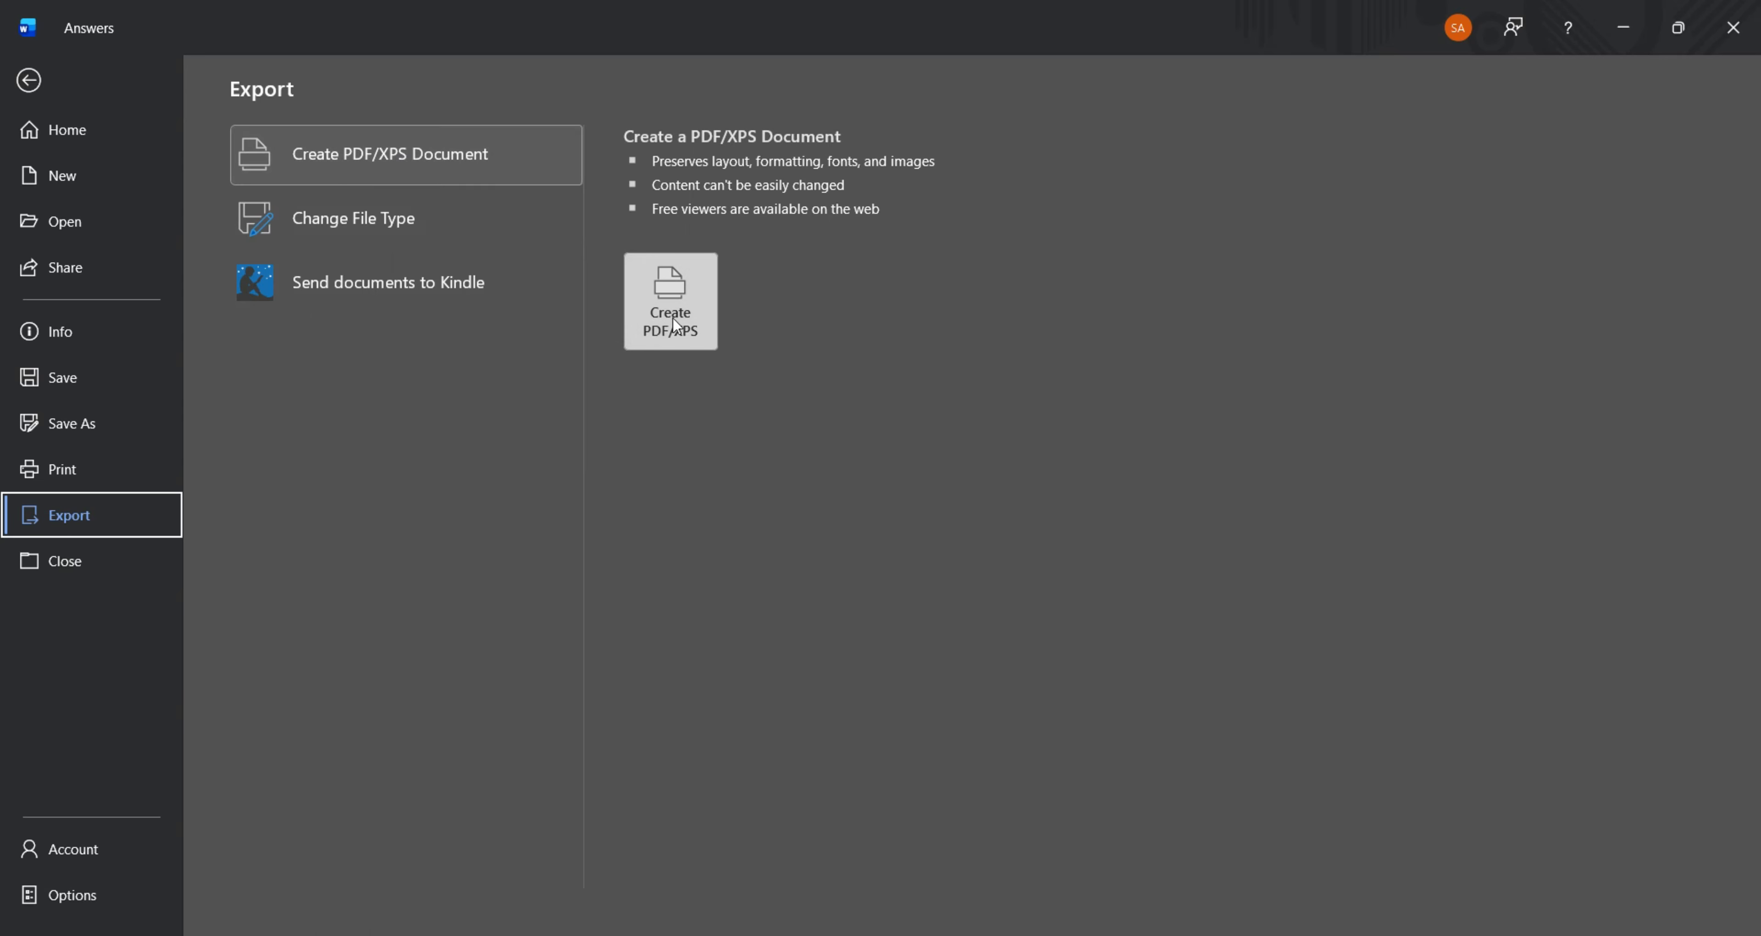
click(29, 80)
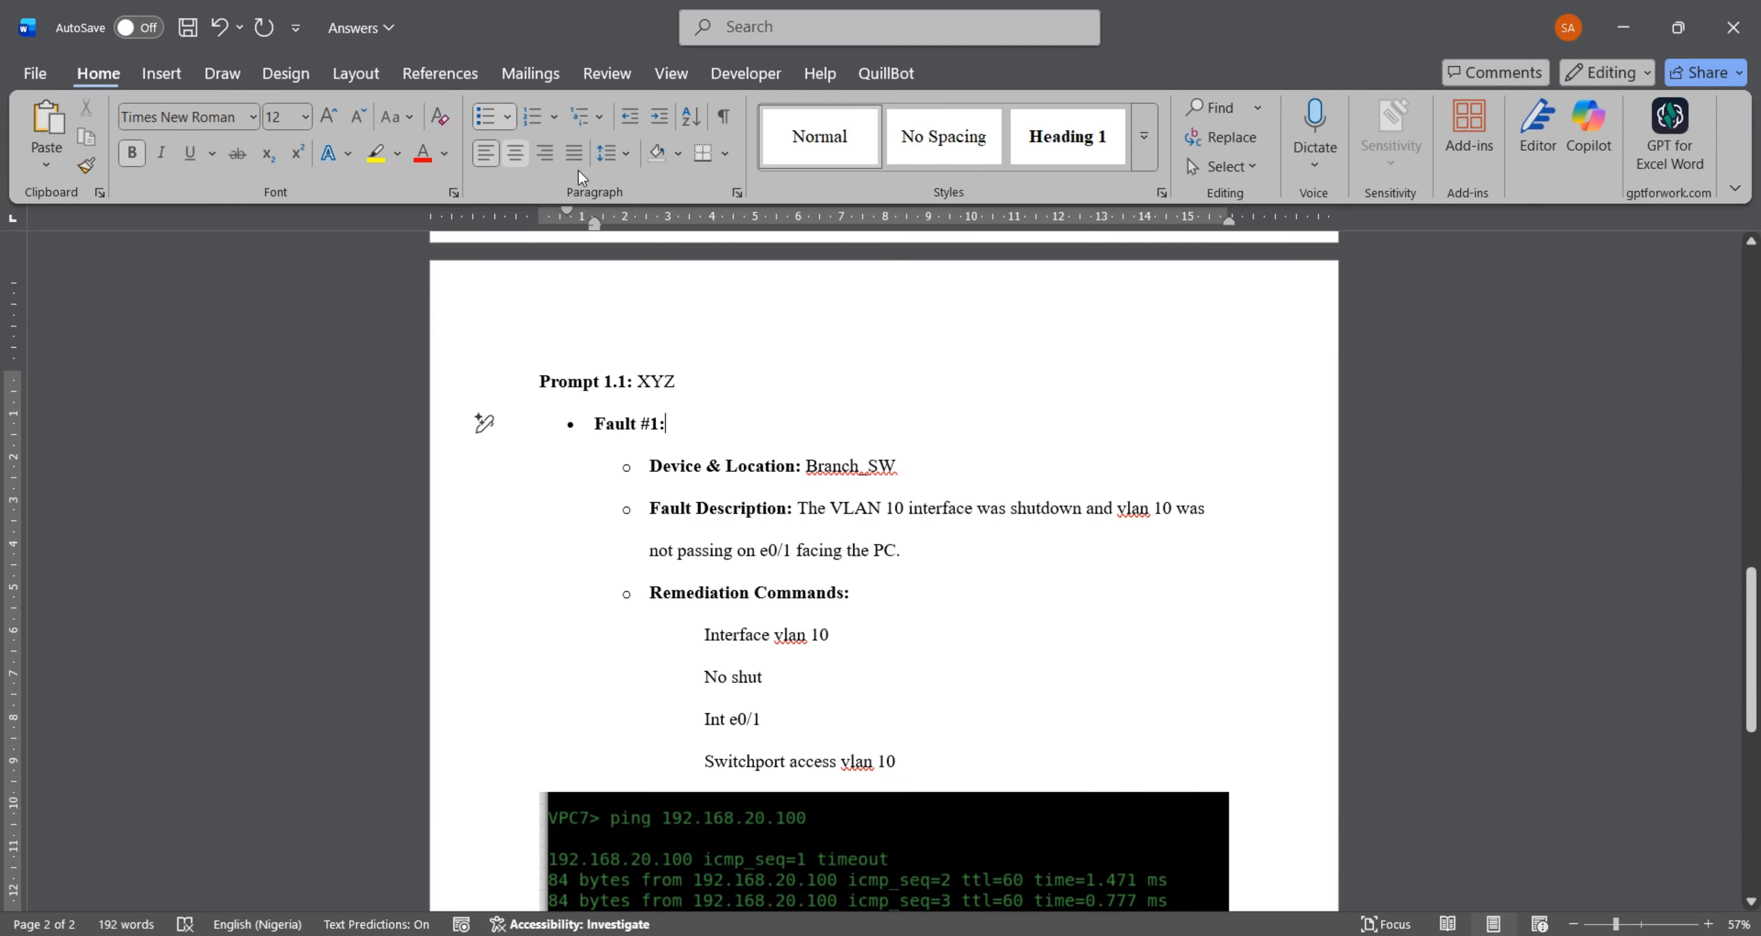
click(962, 530)
click(1623, 27)
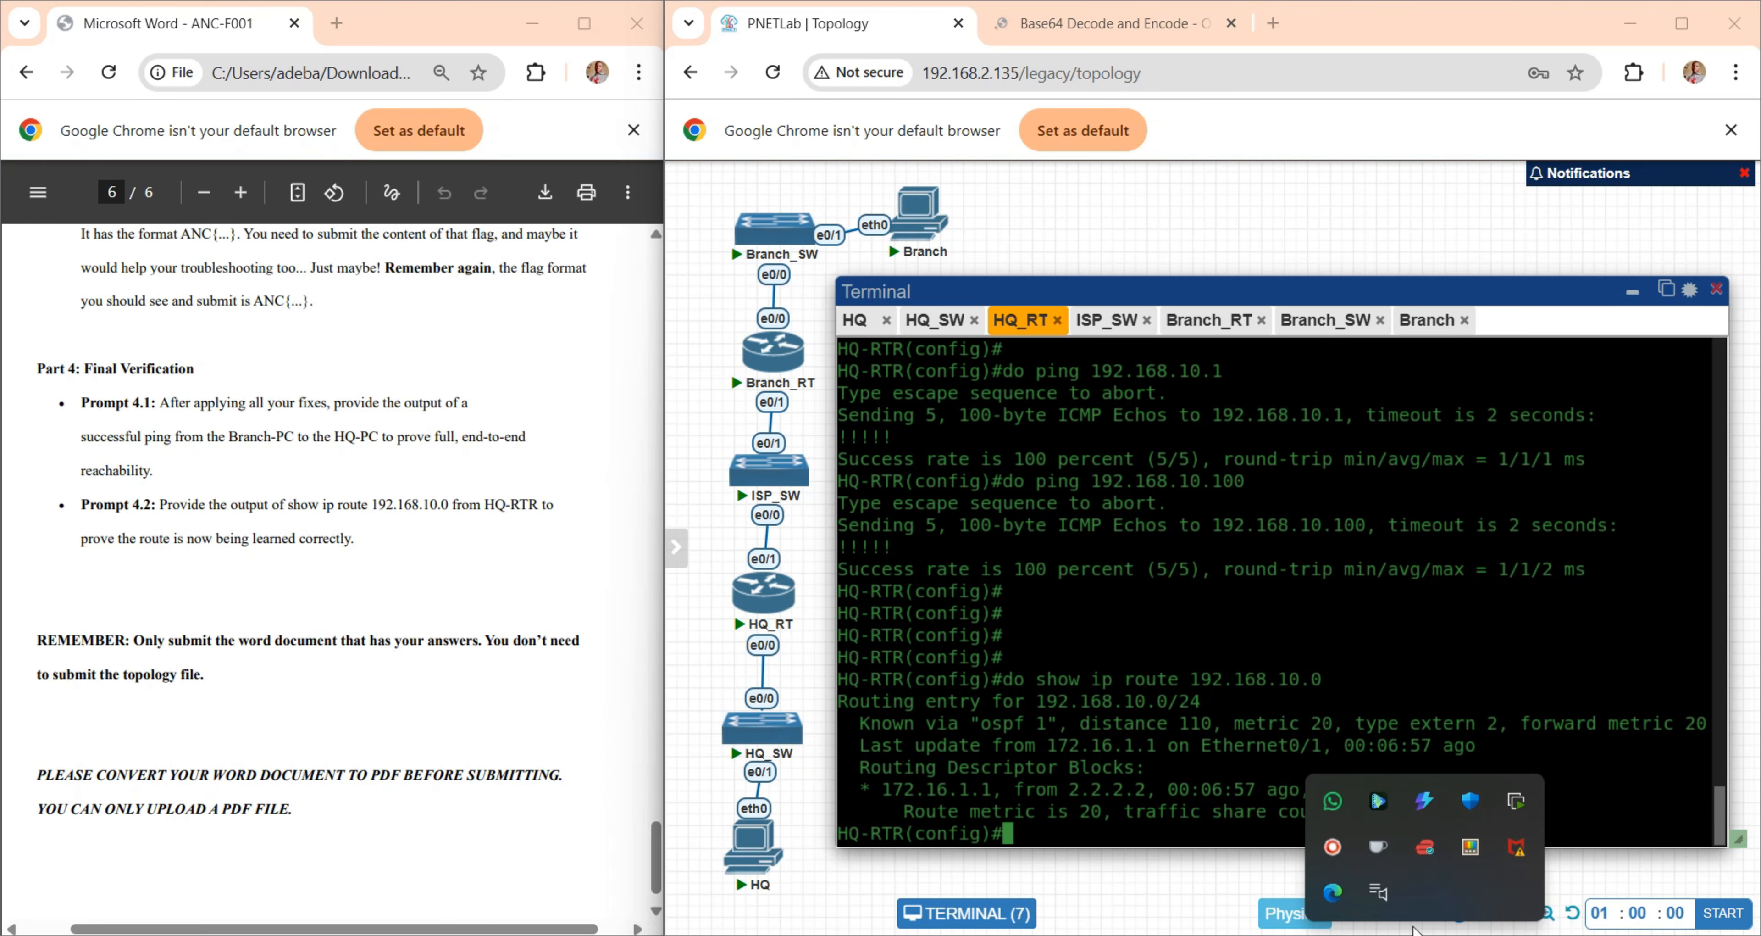
click(1332, 848)
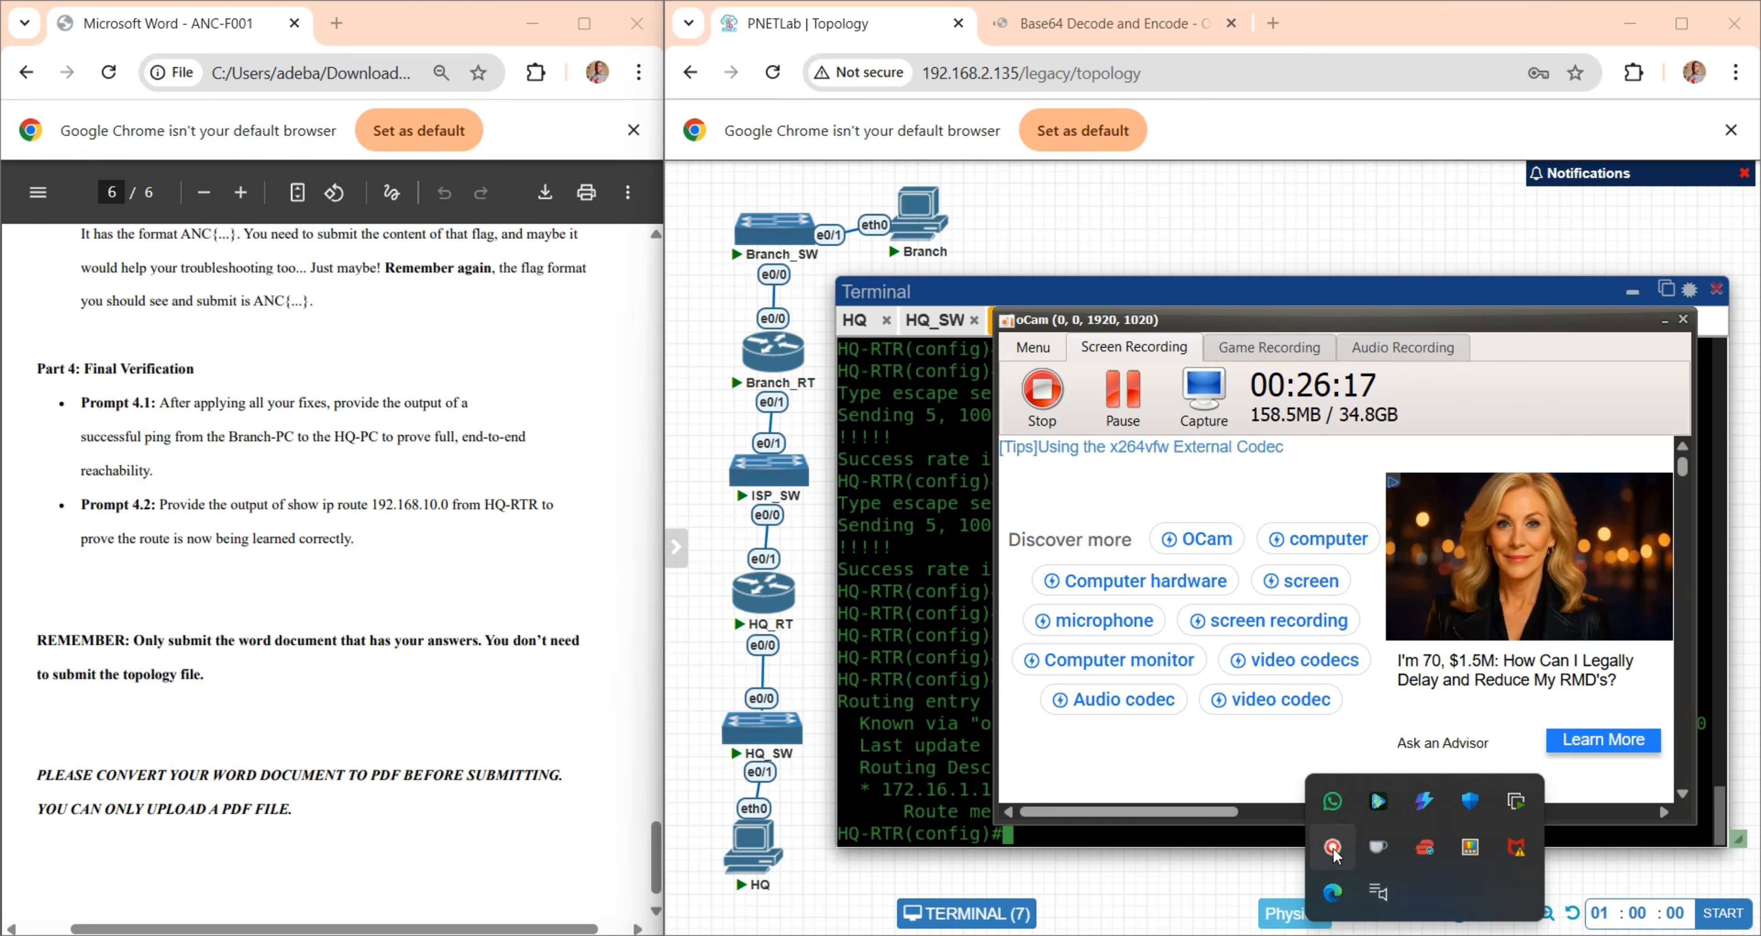